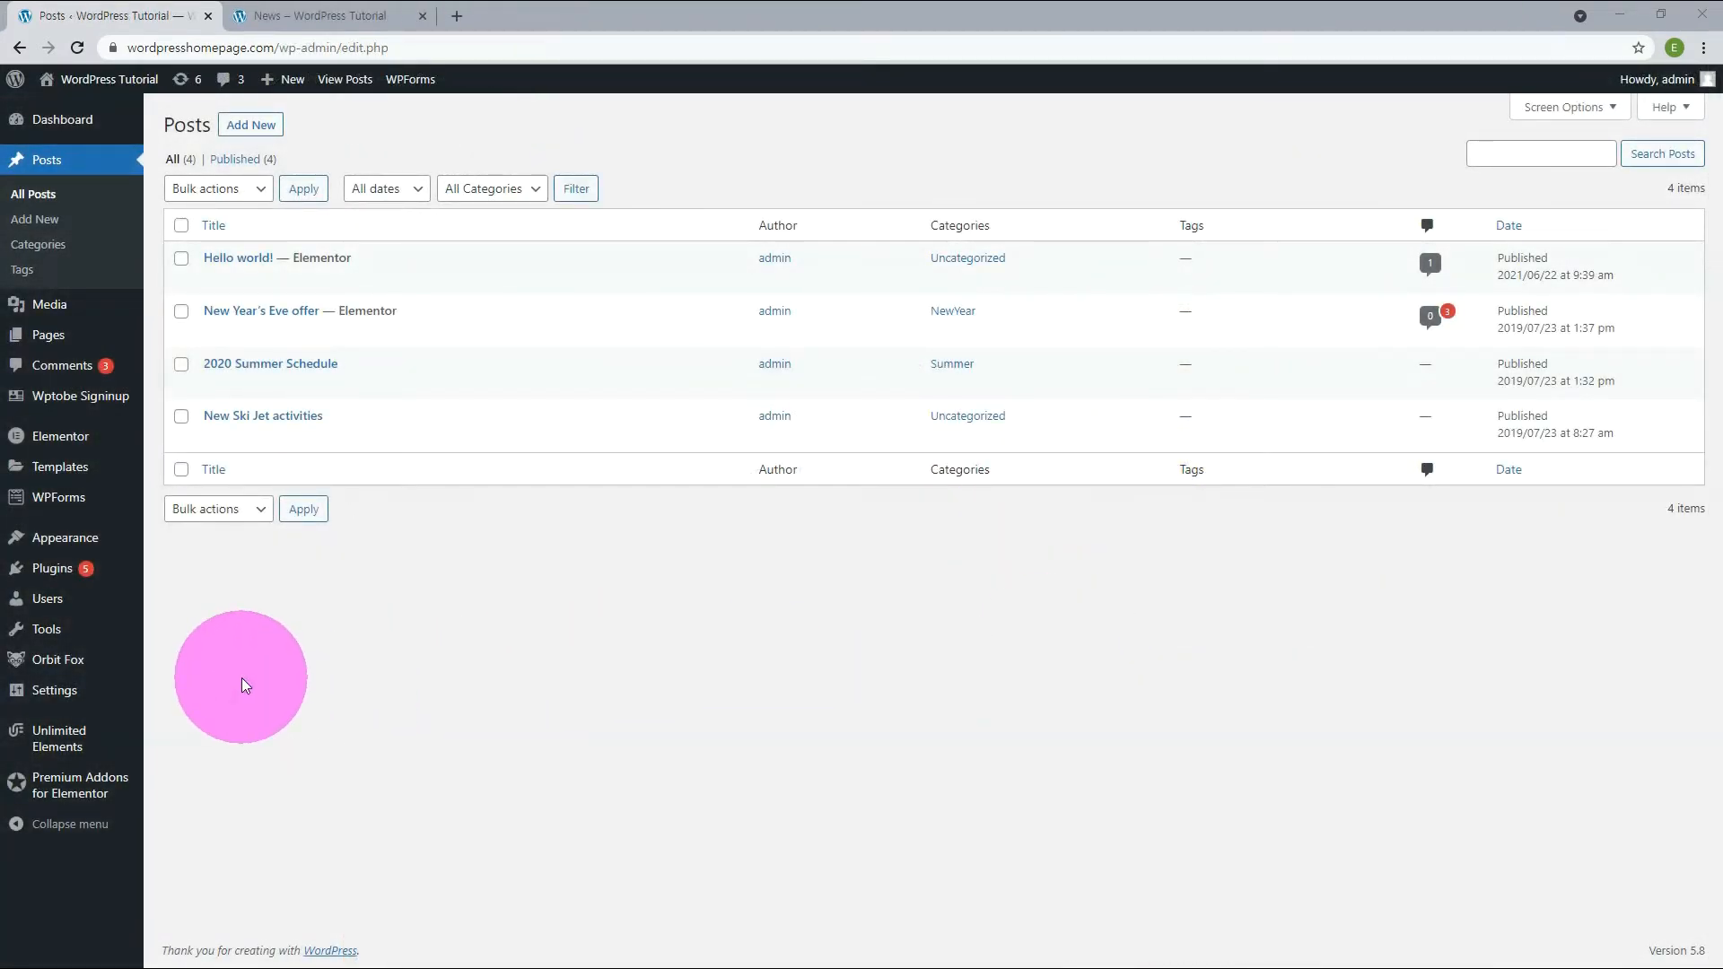
Step: Open the Reading settings and examine which page is assigned as the posts page
mouse_move(83, 696)
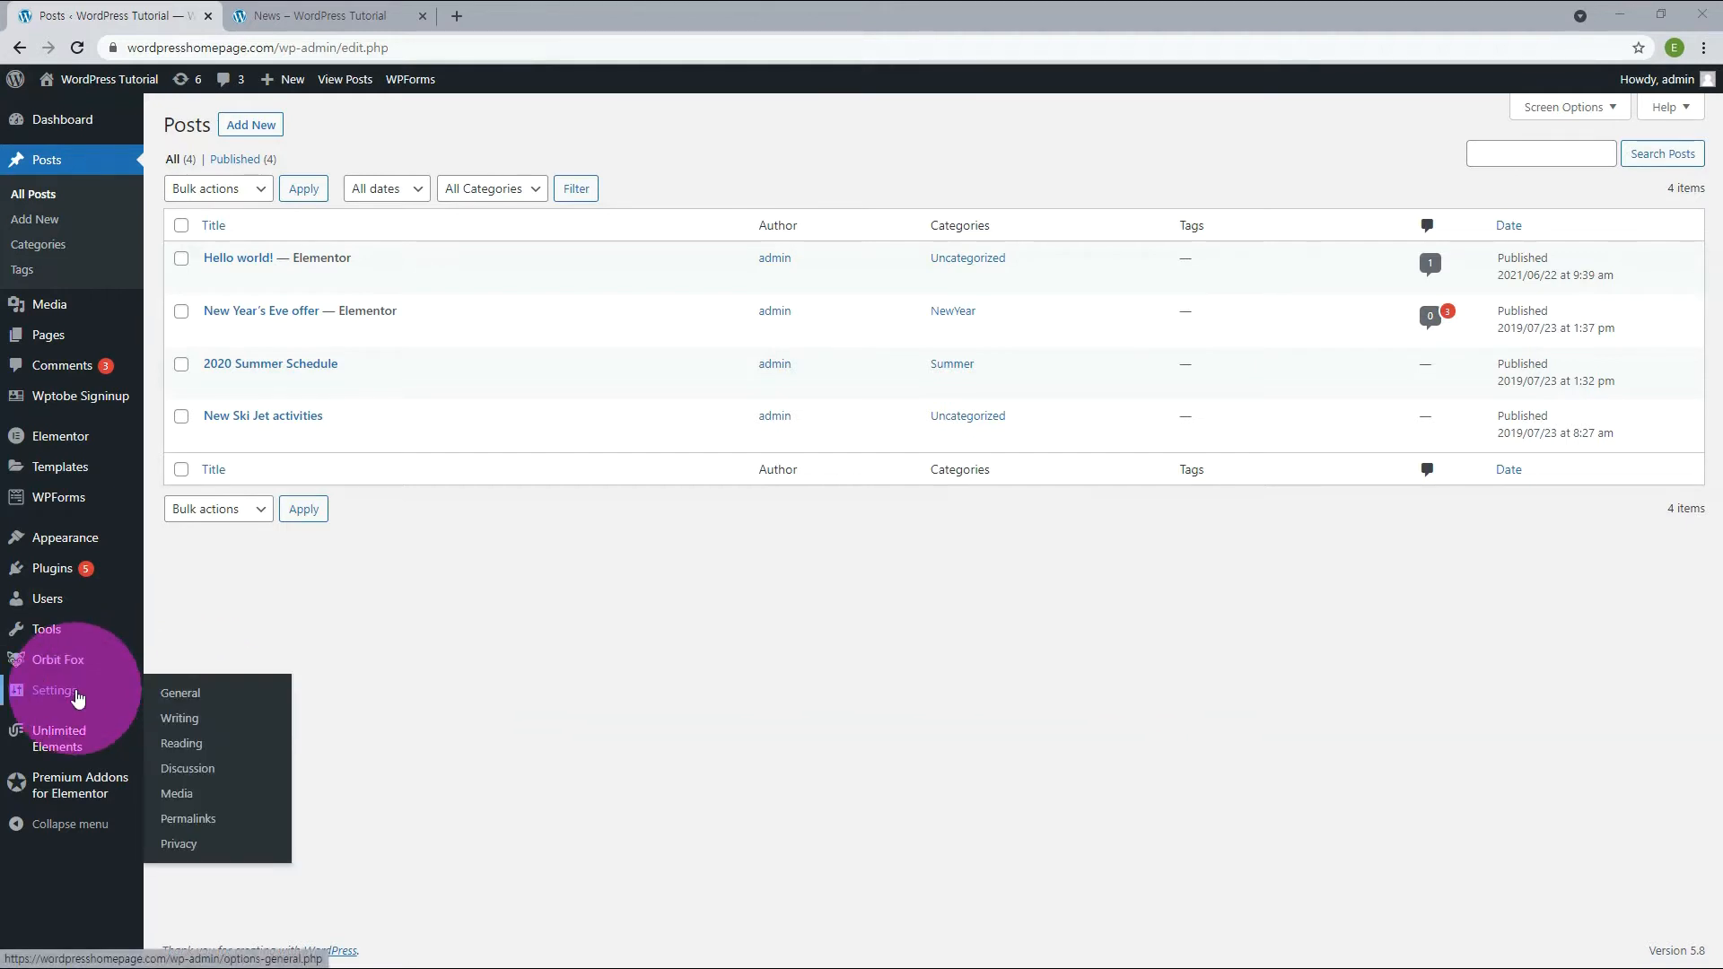
click(197, 753)
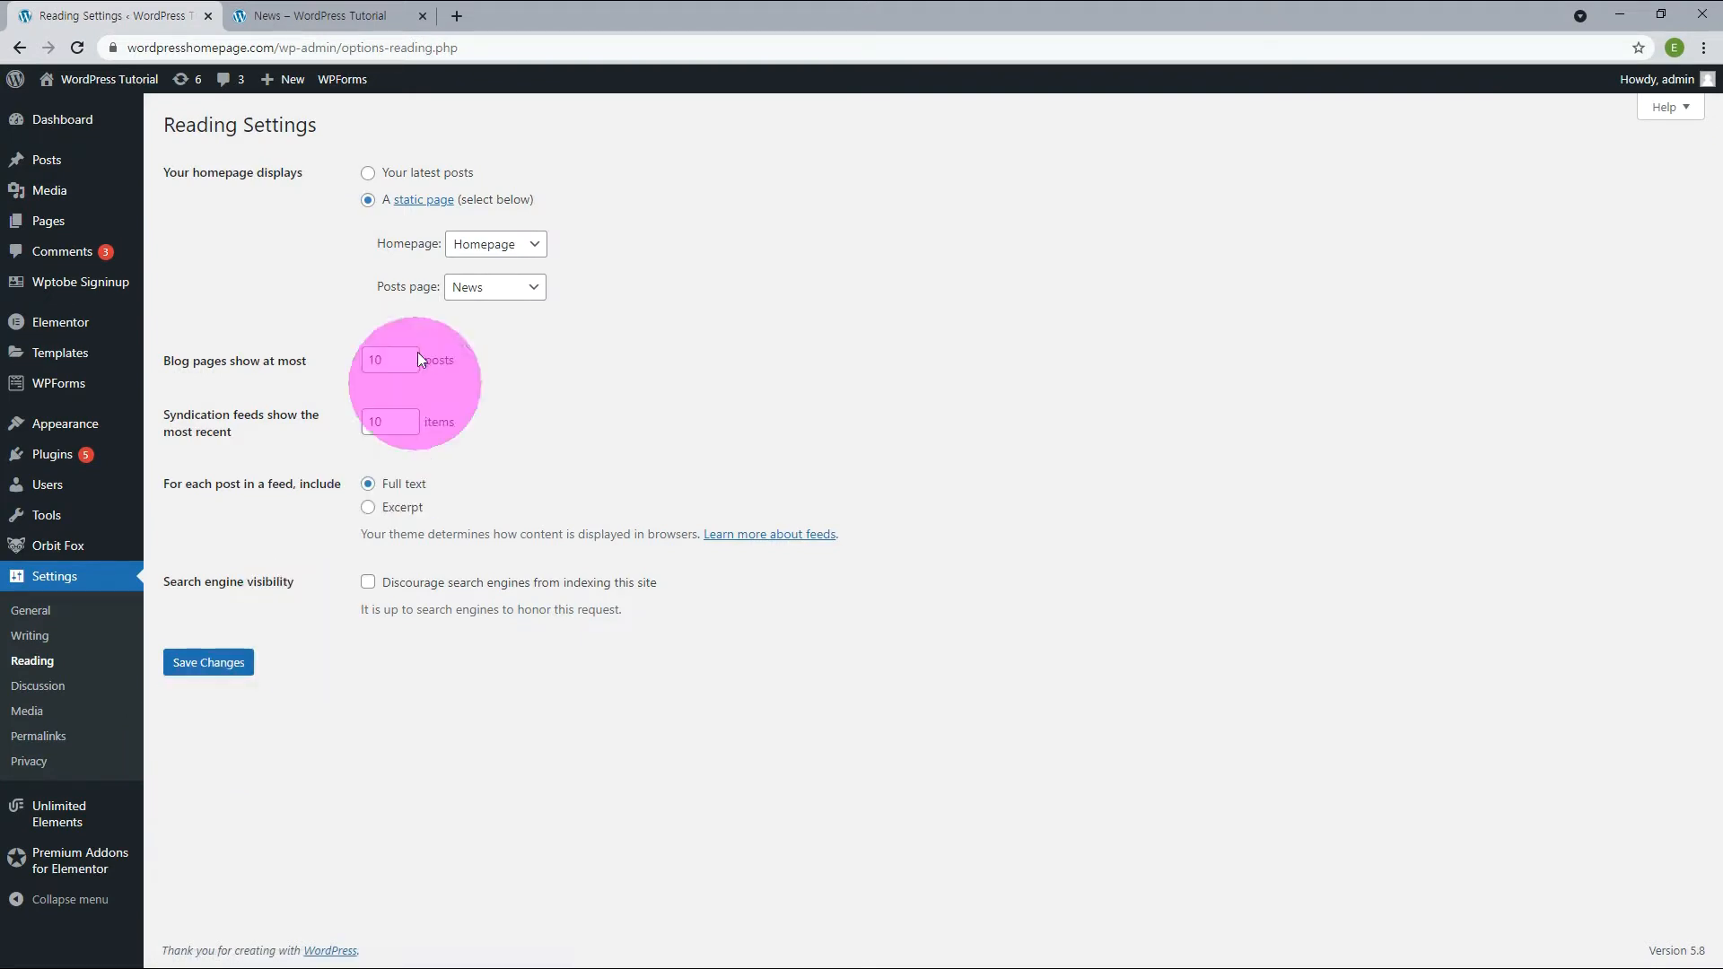
drag(368, 289, 446, 291)
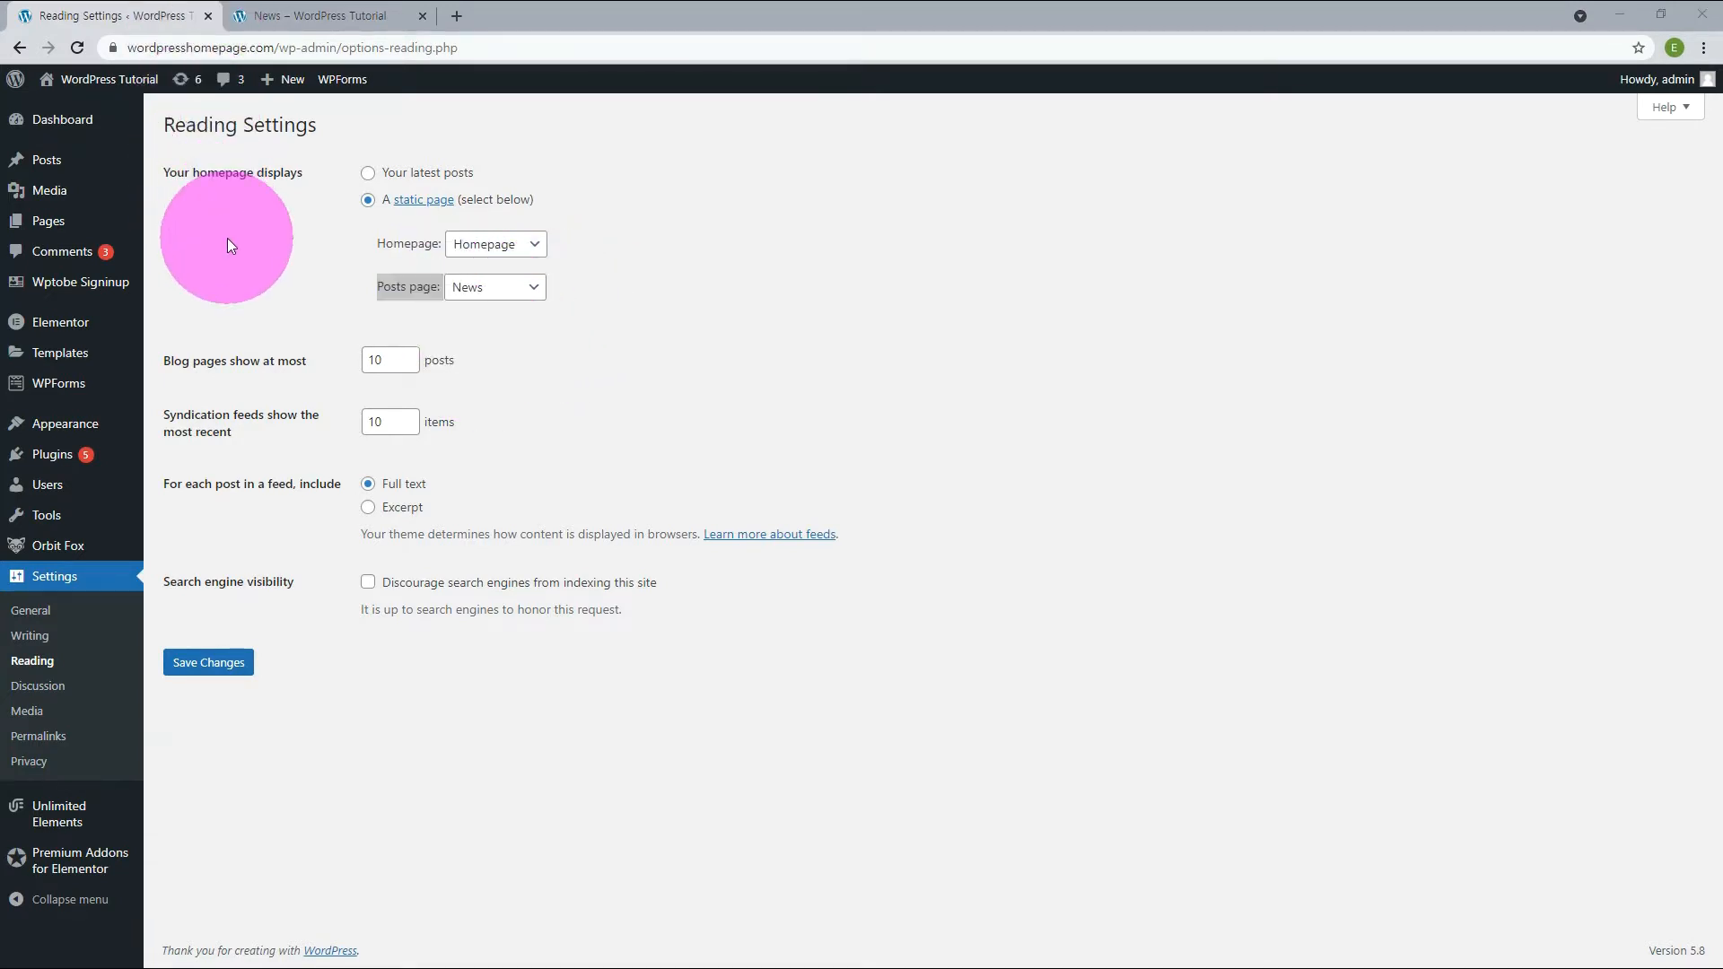
Step: Create a new page titled Posts and publish it
click(59, 236)
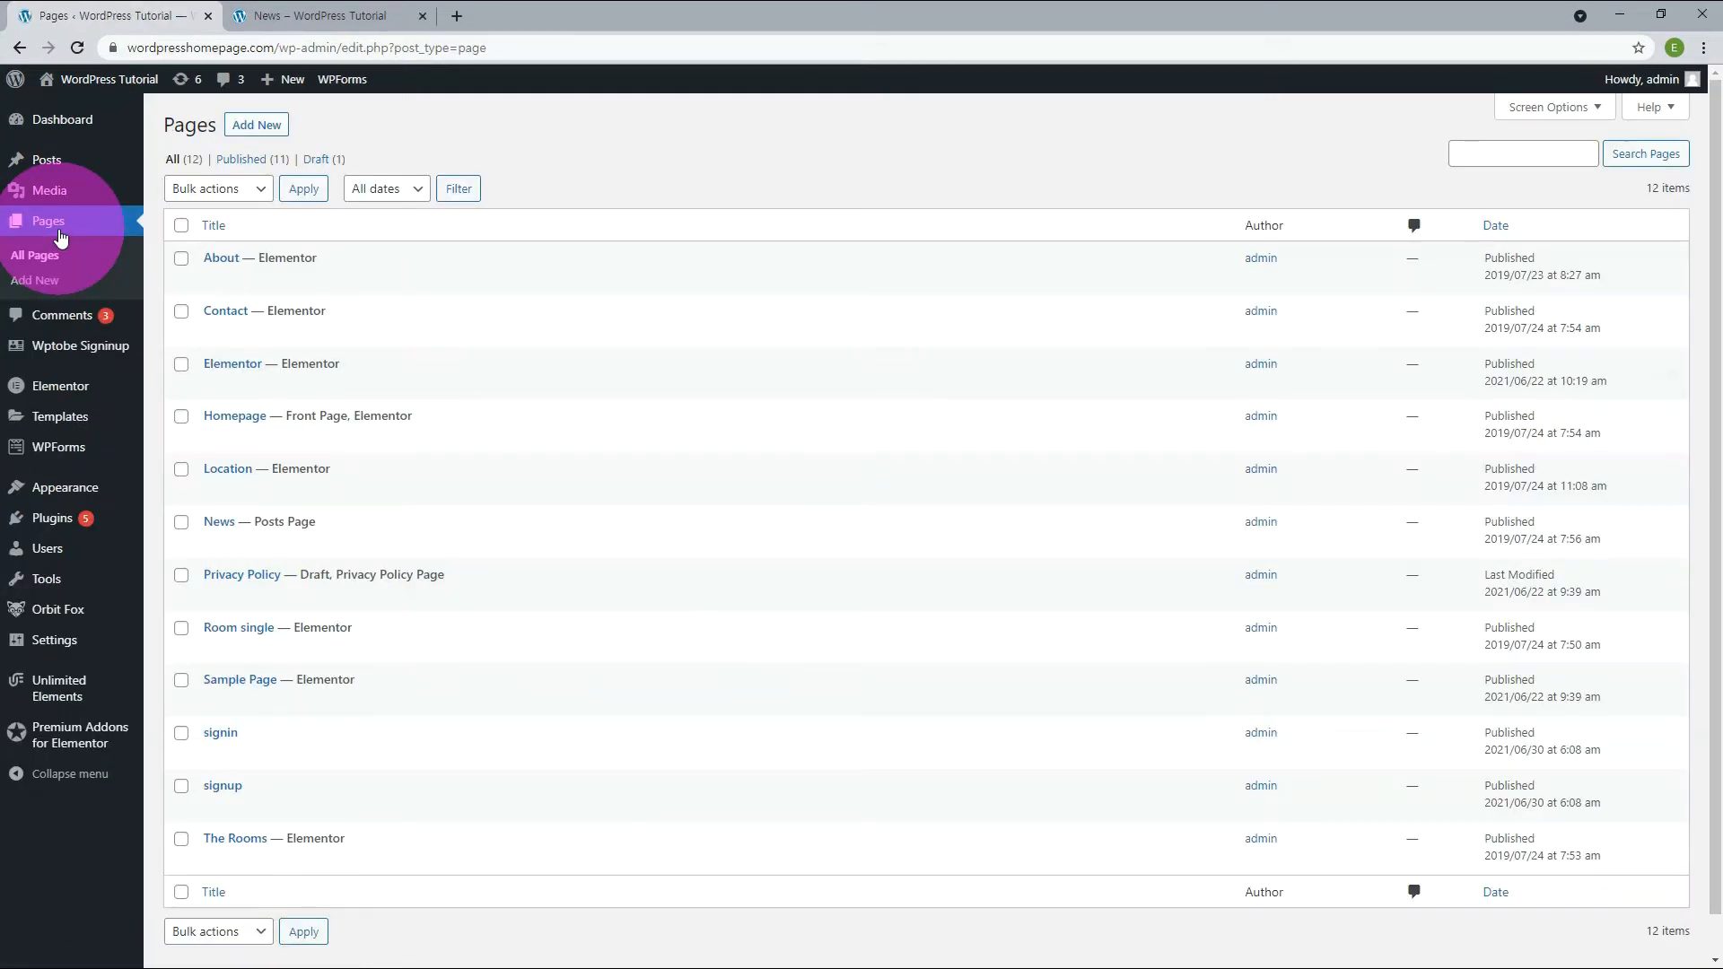
click(243, 130)
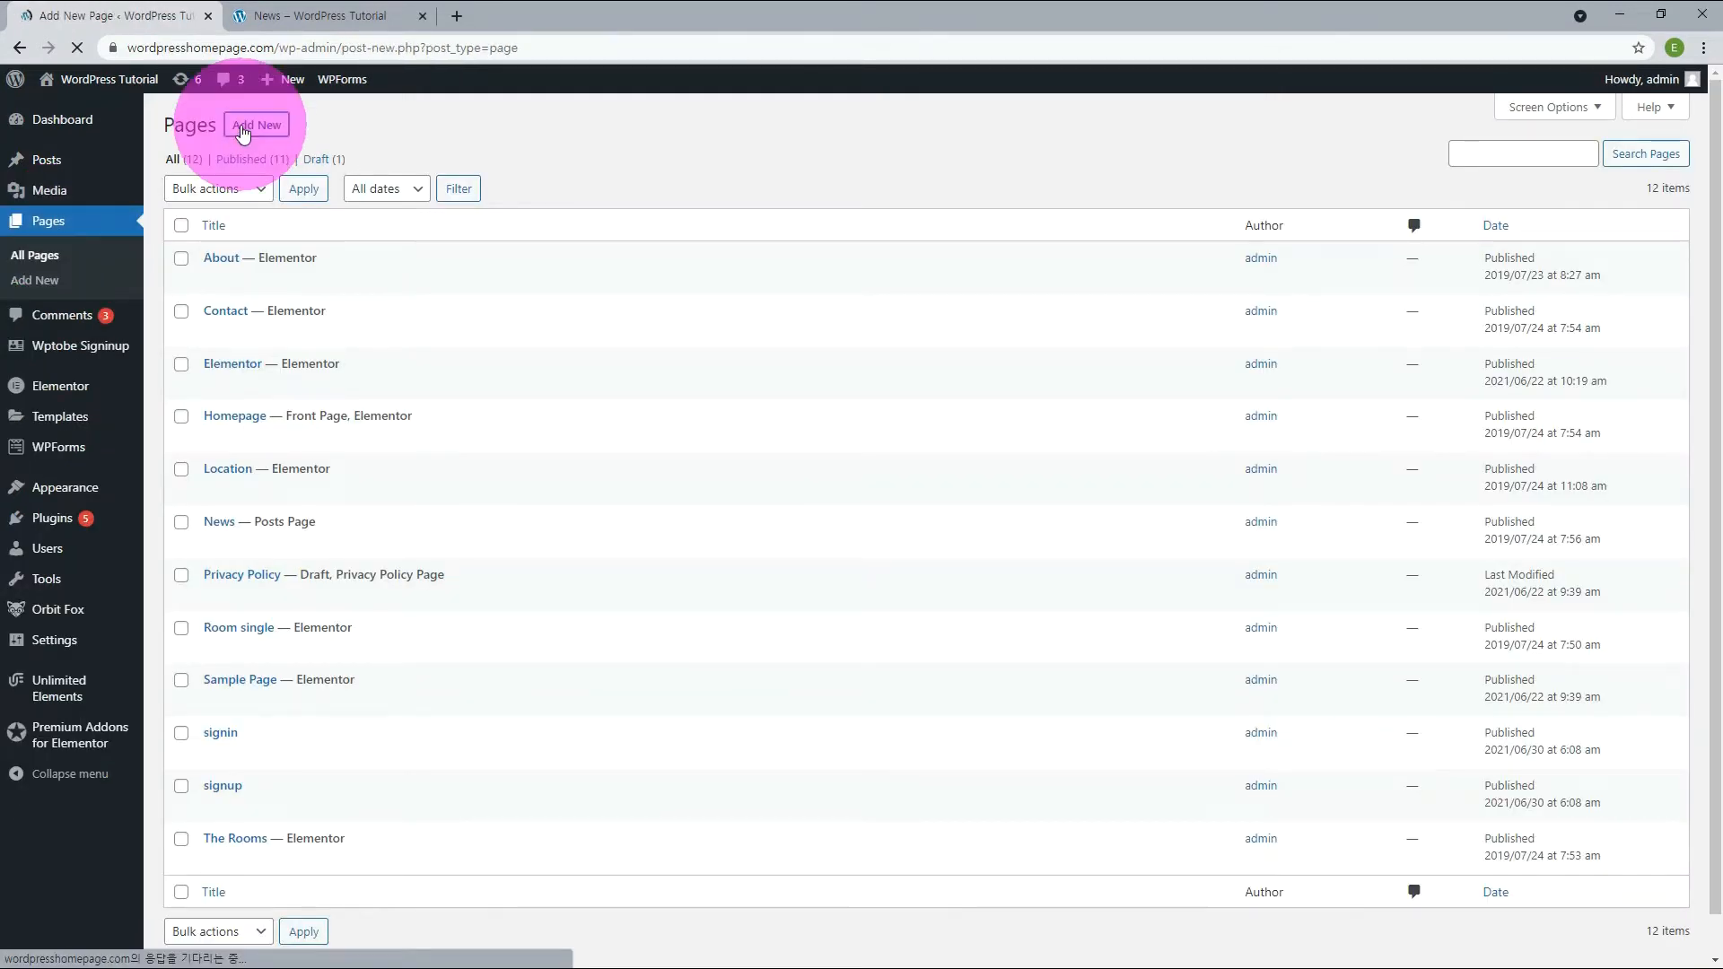
text(Posts)
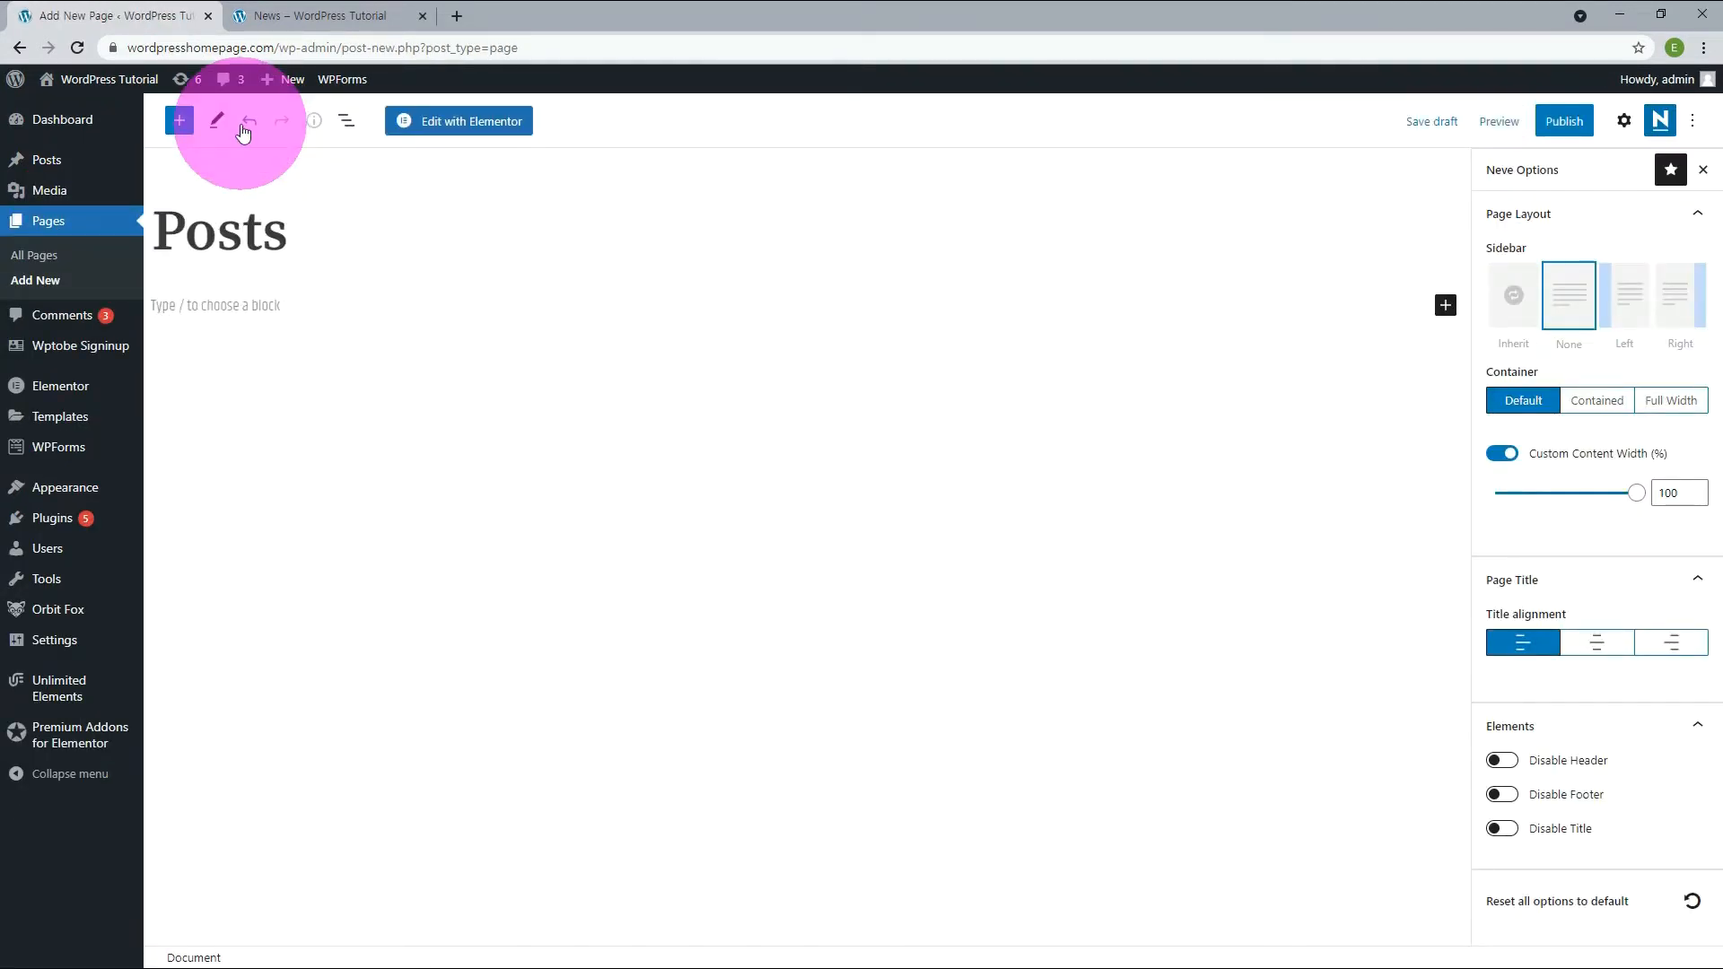
click(1552, 121)
click(1565, 121)
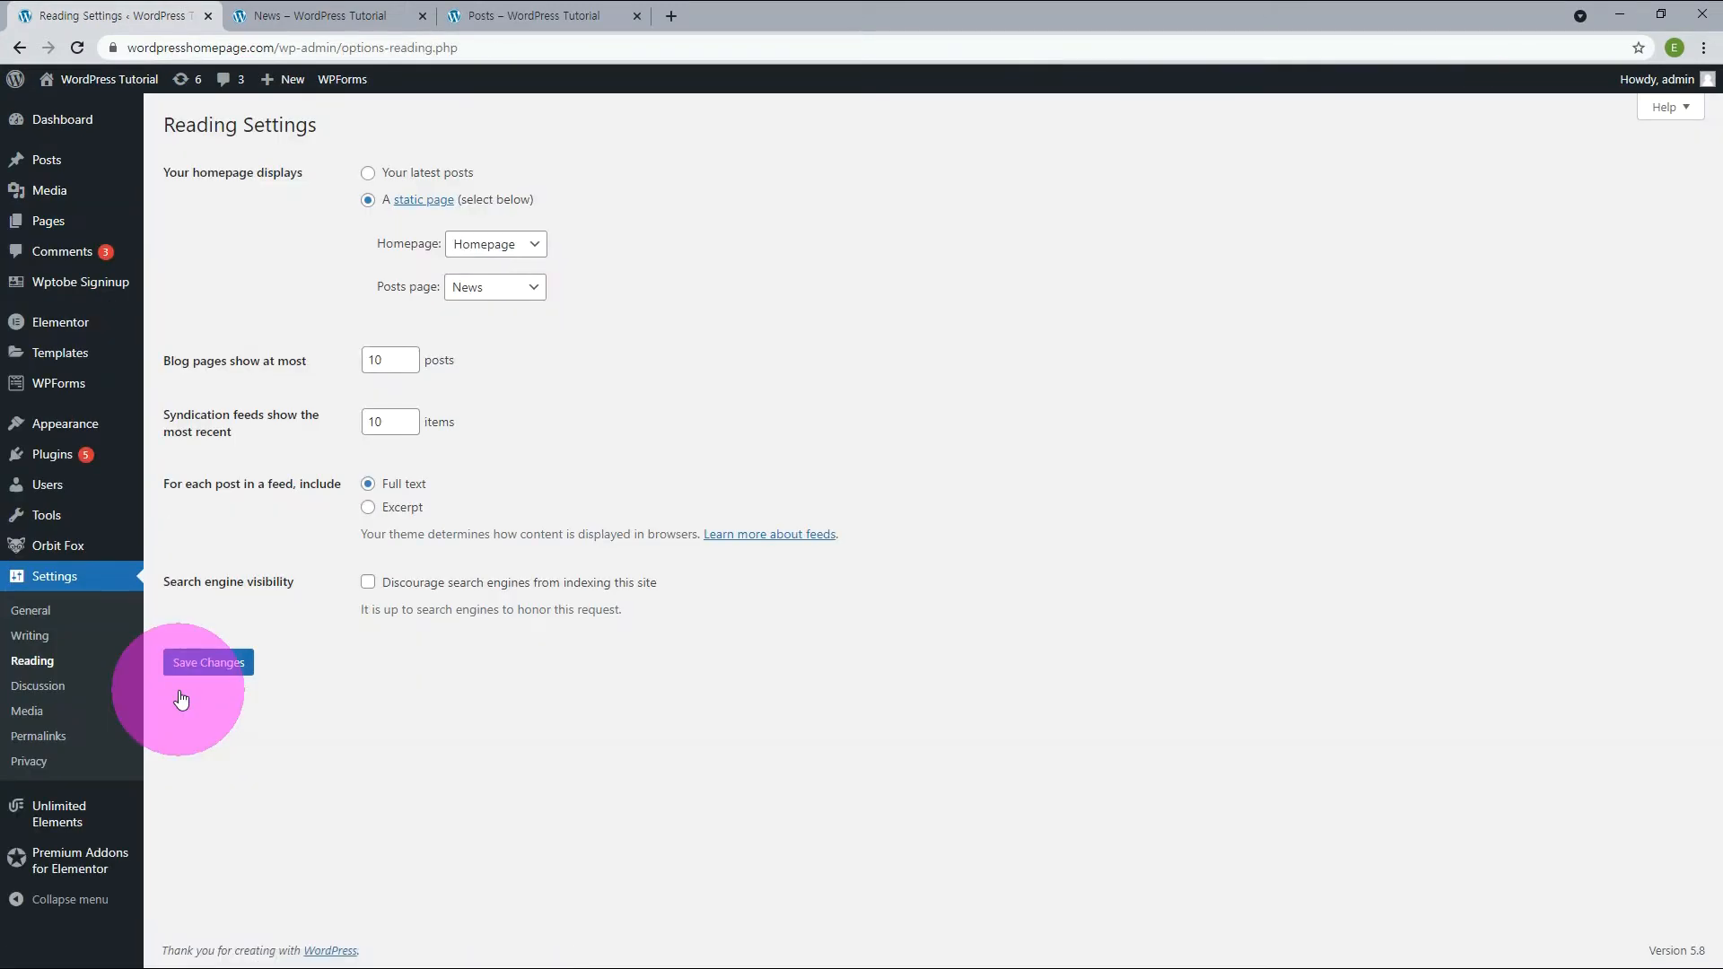
Step: Set the posts page to Posts in the Reading settings and save the changes
click(527, 291)
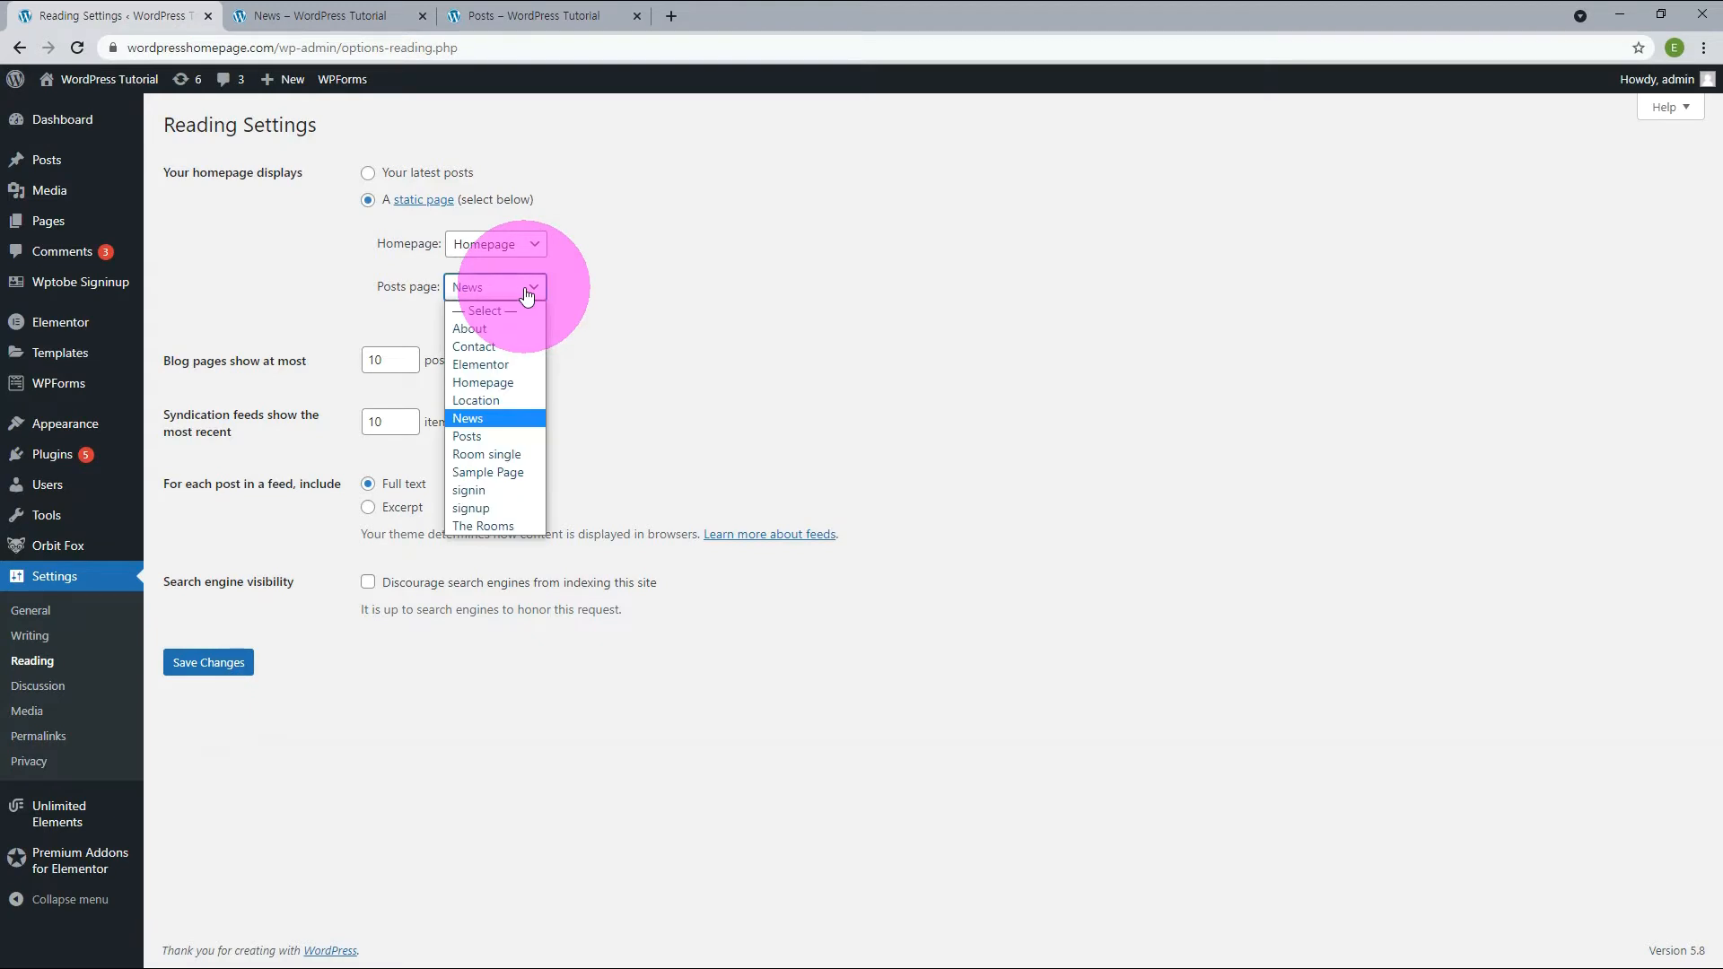
click(470, 438)
click(232, 662)
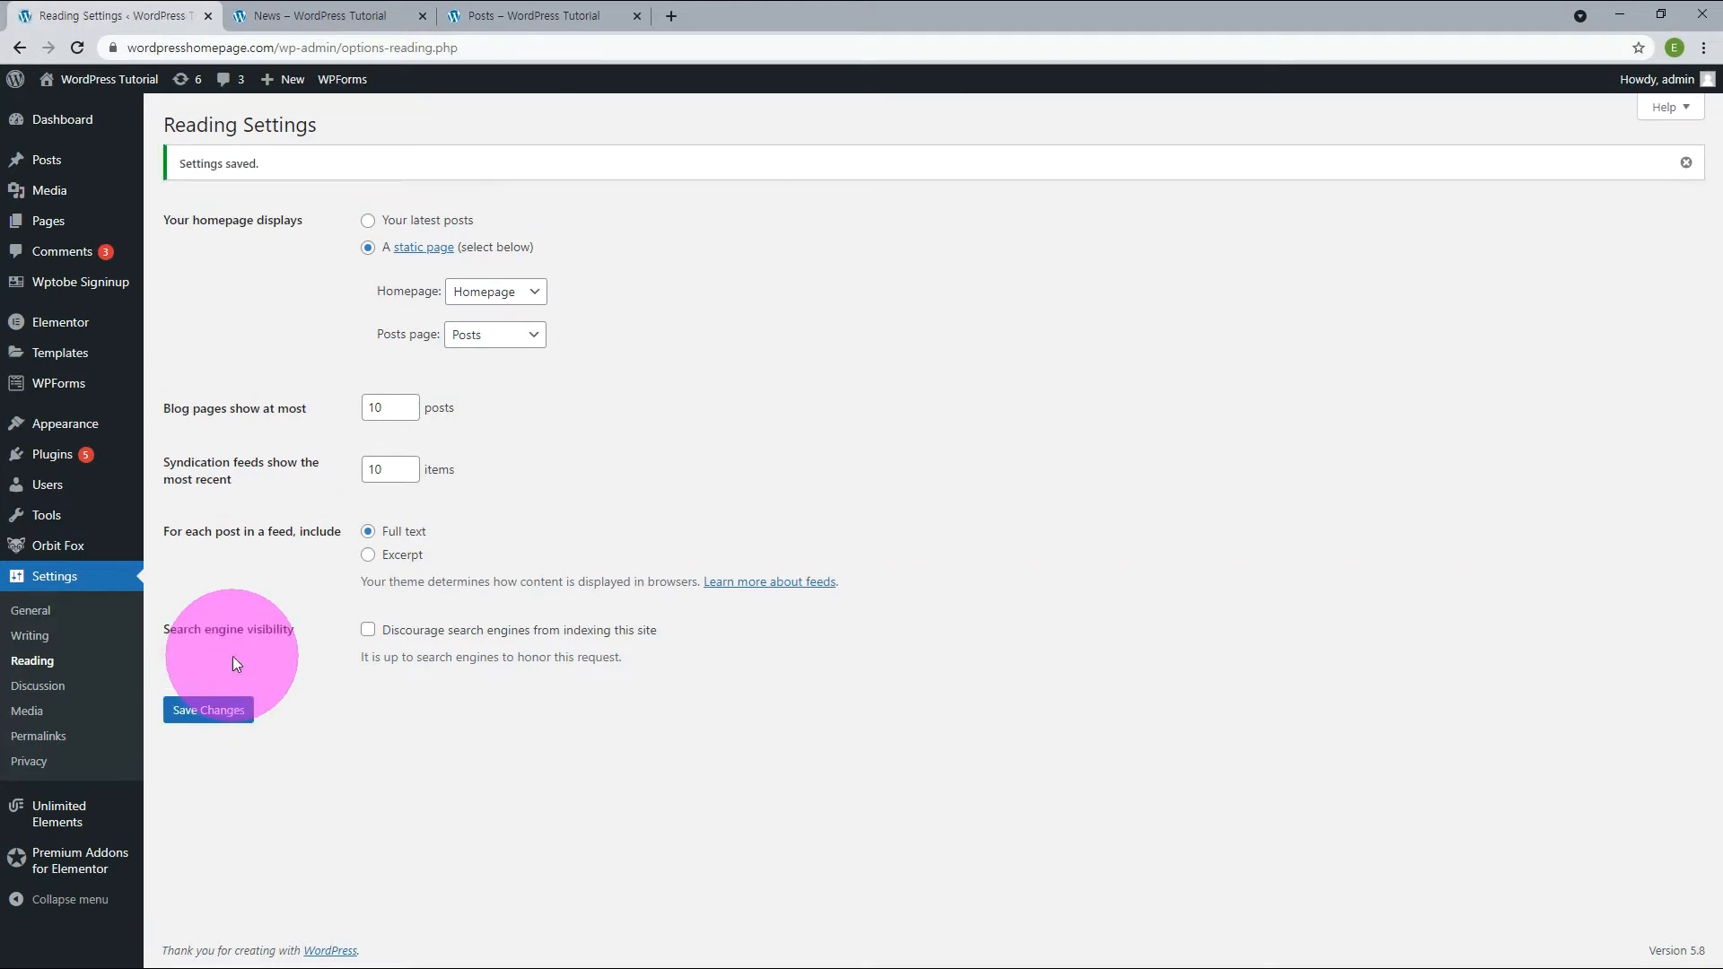
Step: Reload the published Posts page, look through its post list, and check the site's News page
click(538, 15)
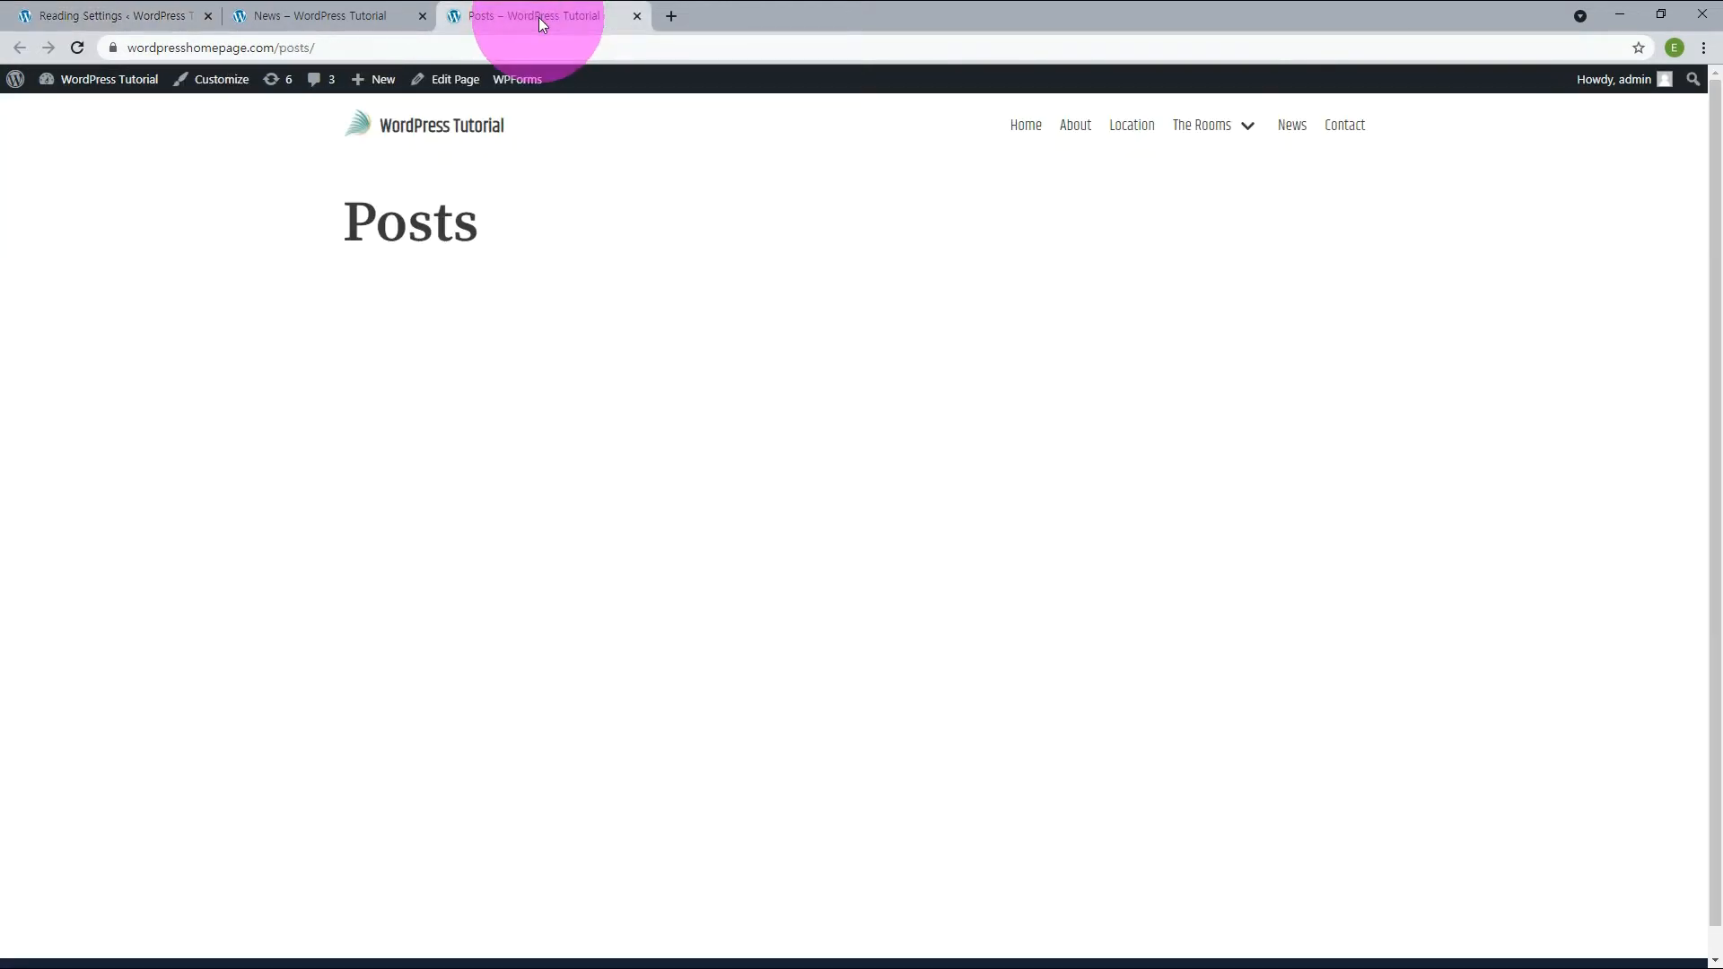
key(F5)
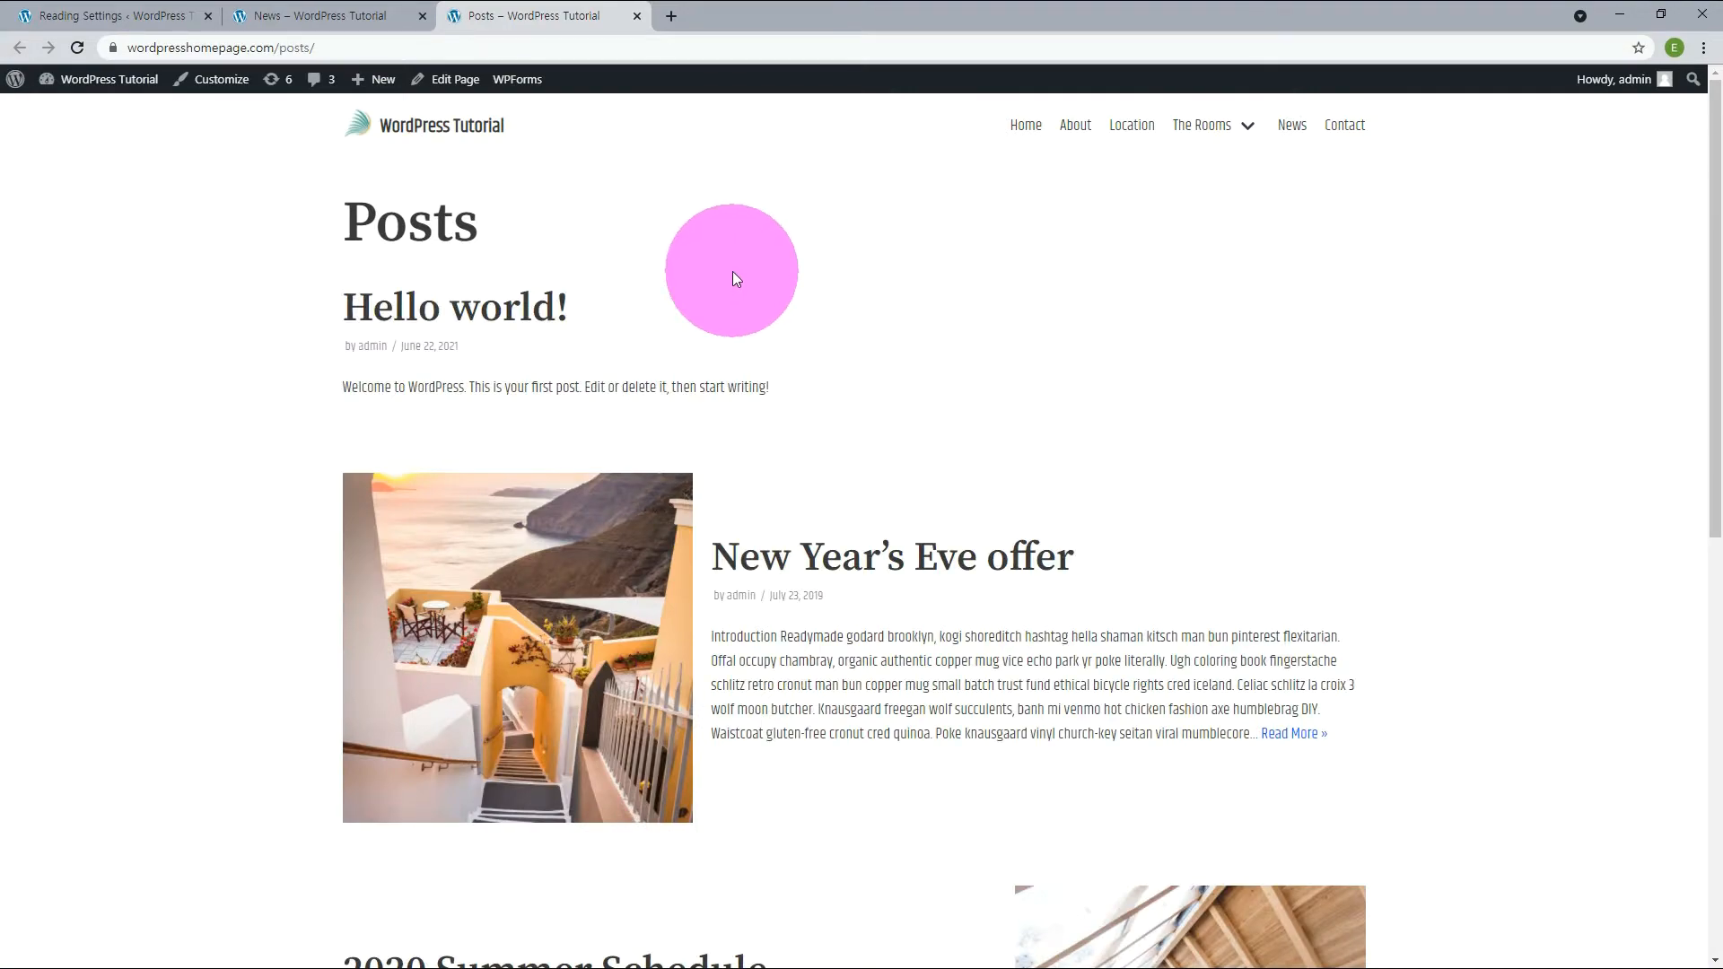
scroll(1155, 423, down, 9)
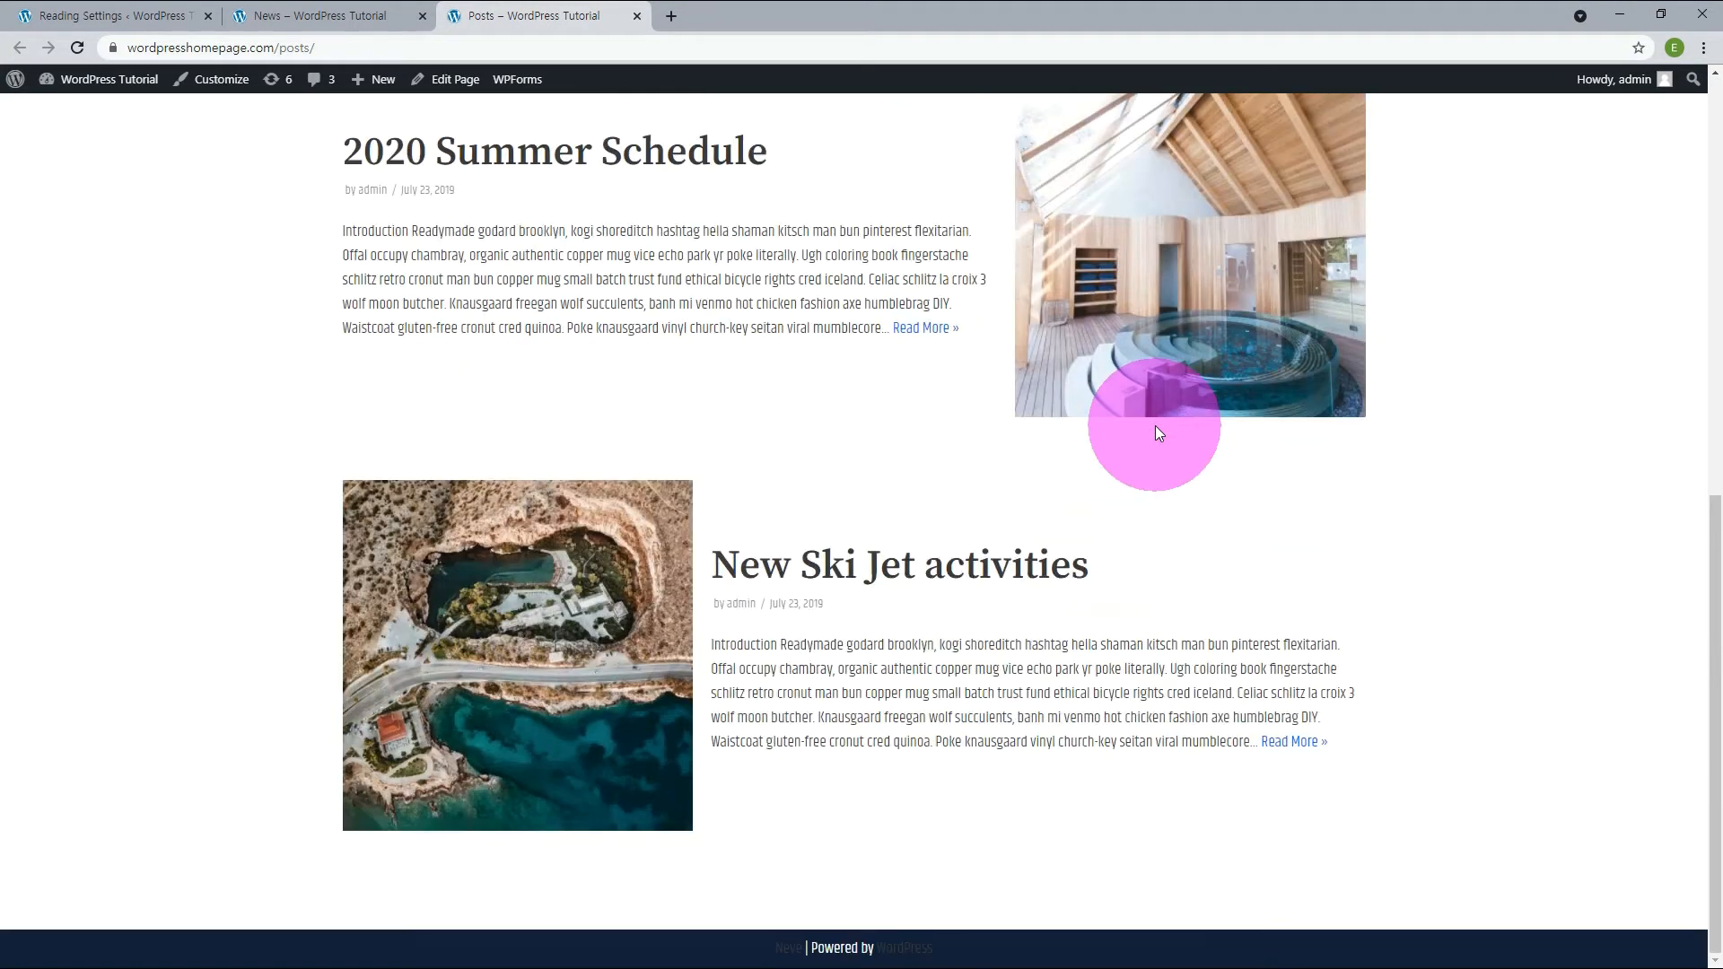
scroll(1155, 425, up, 6)
scroll(1155, 425, up, 3)
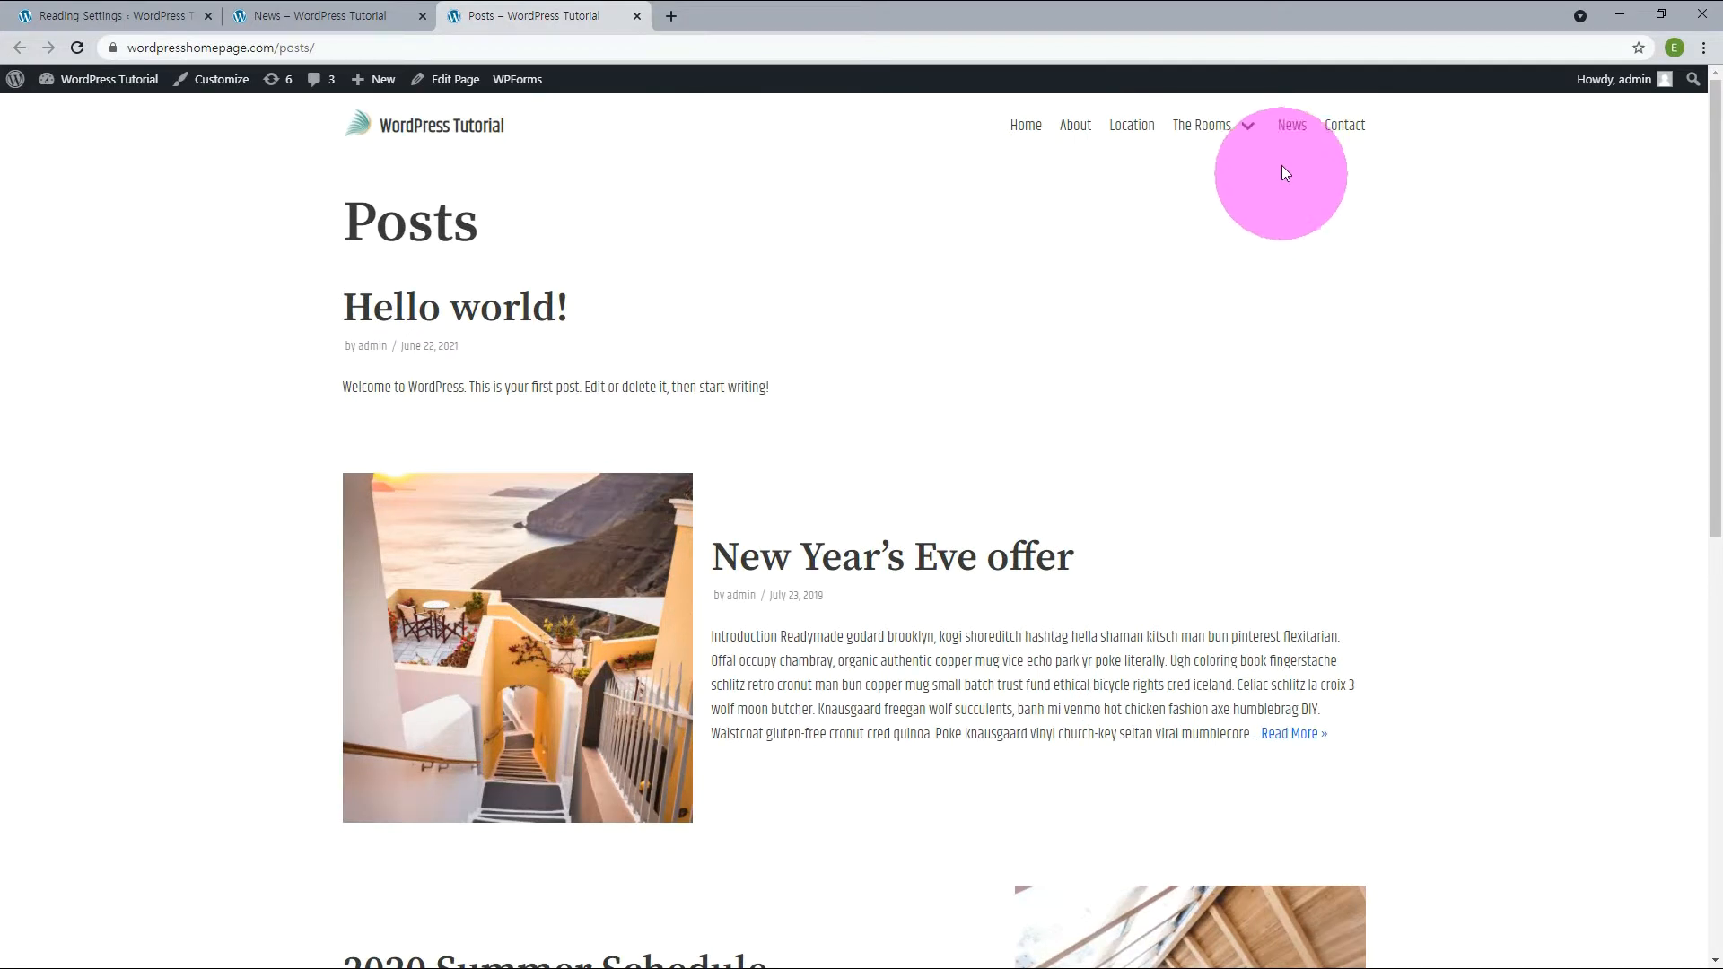
click(1291, 130)
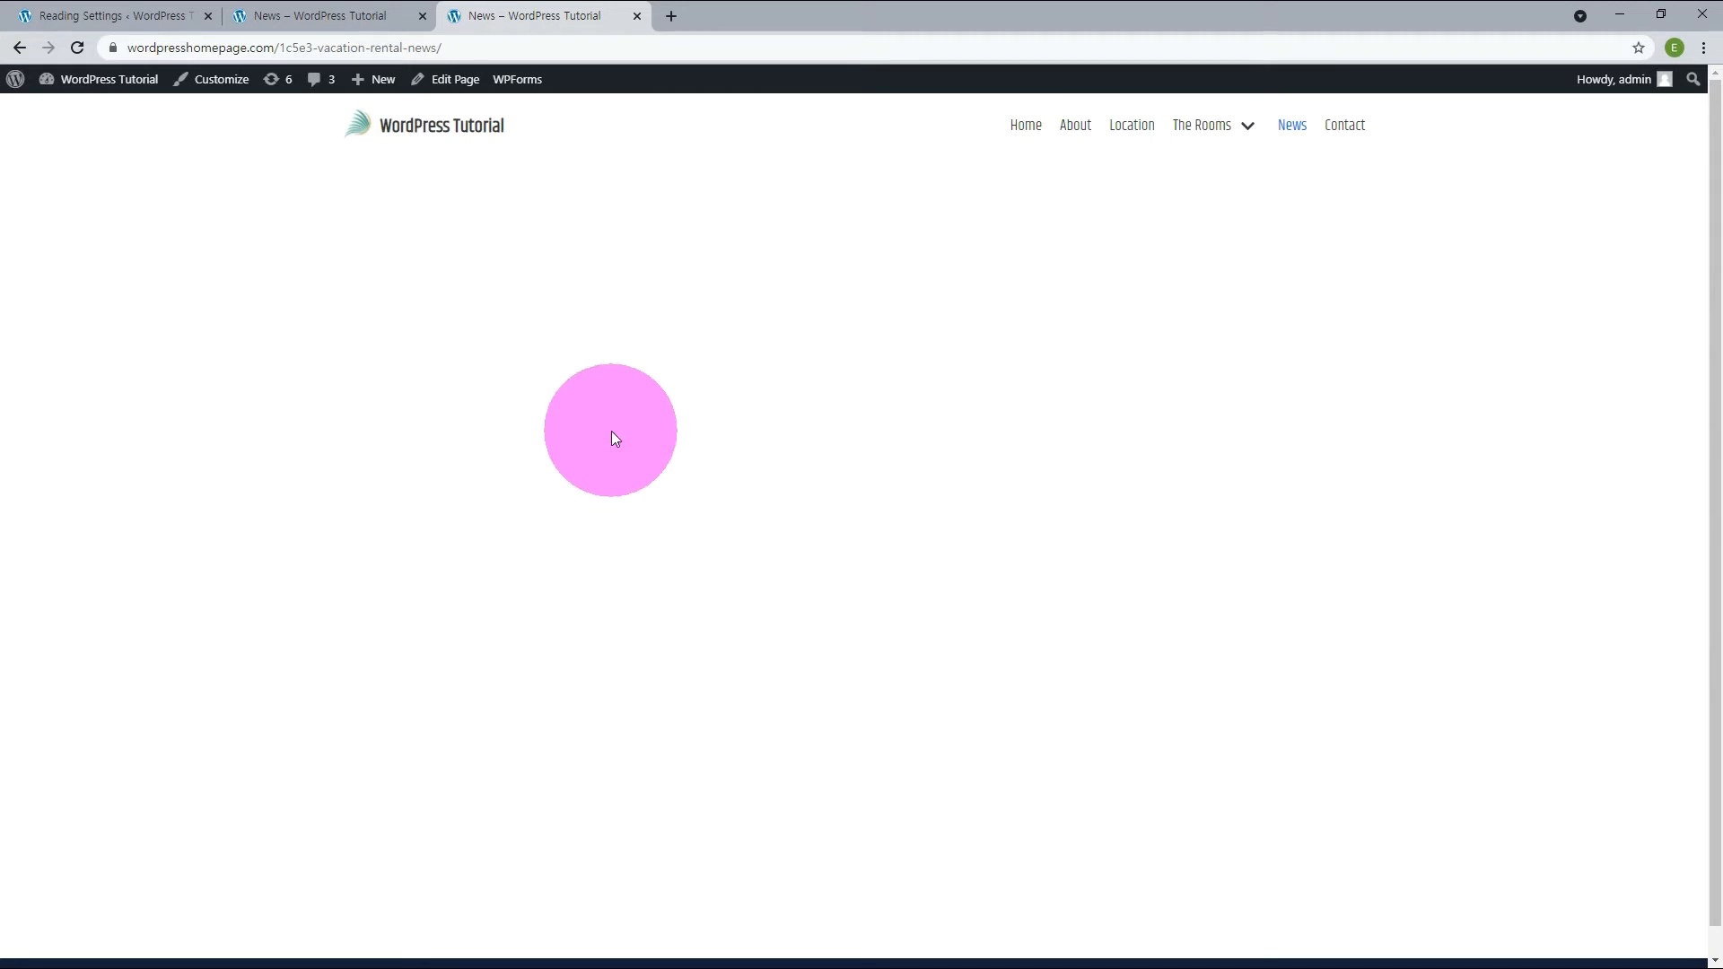
Step: Add the Posts page to the main menu and open it from the site's navigation
click(179, 5)
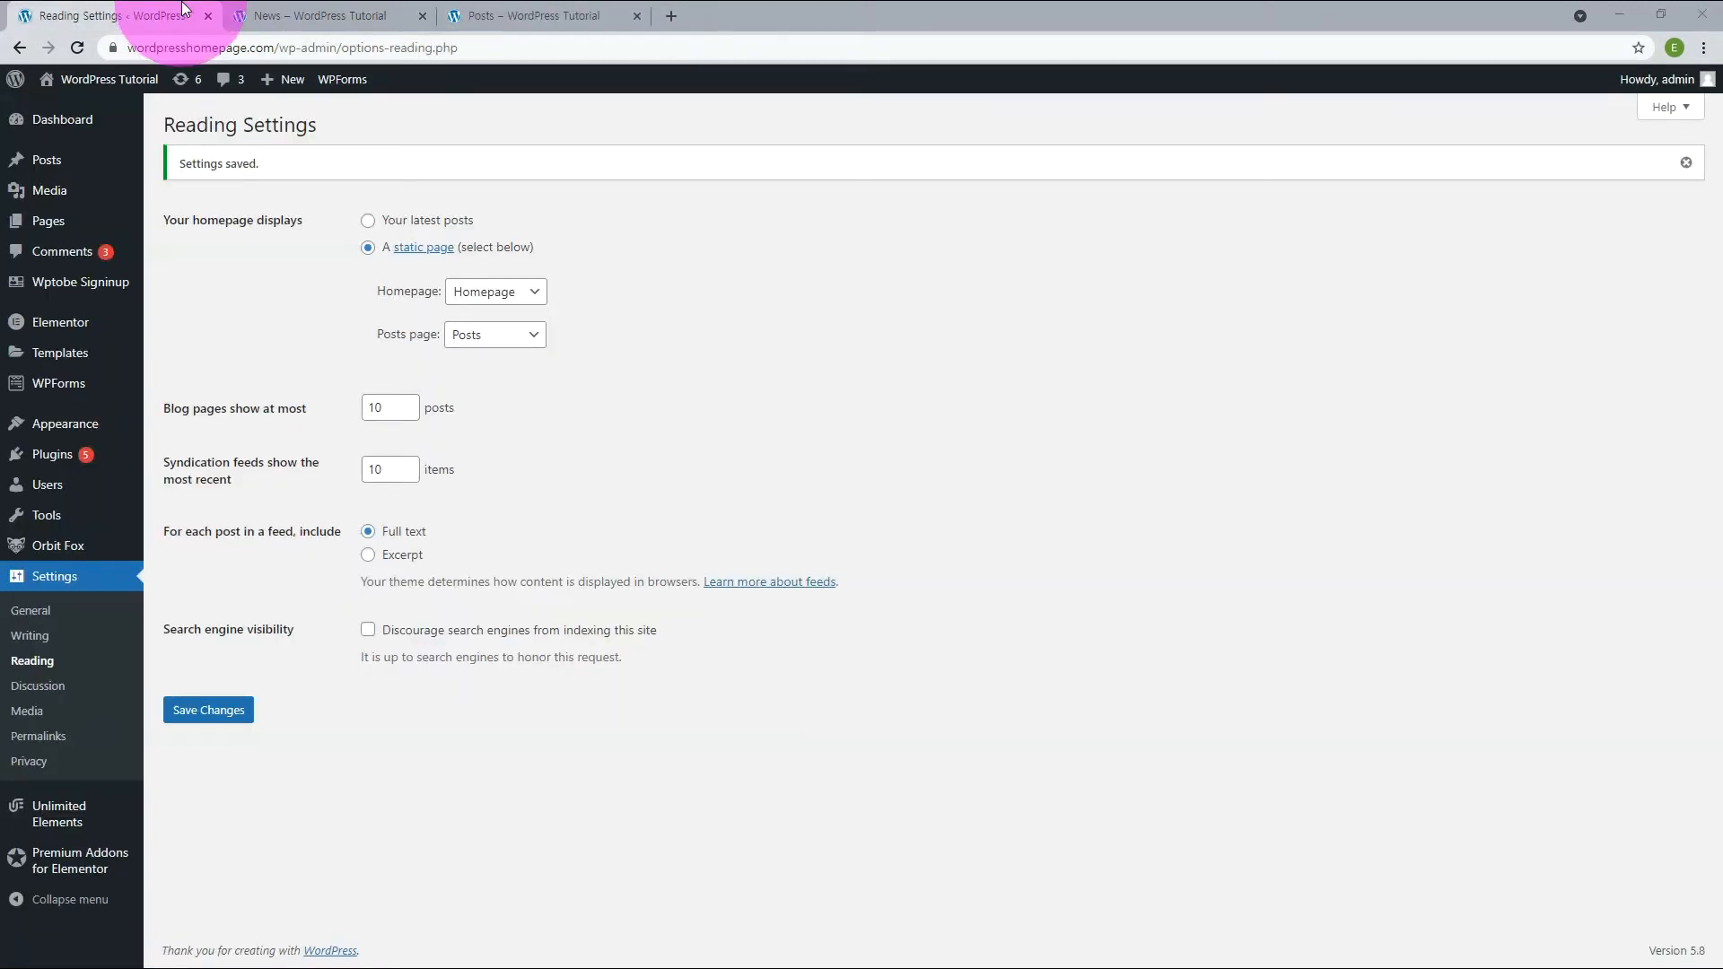
mouse_move(112, 435)
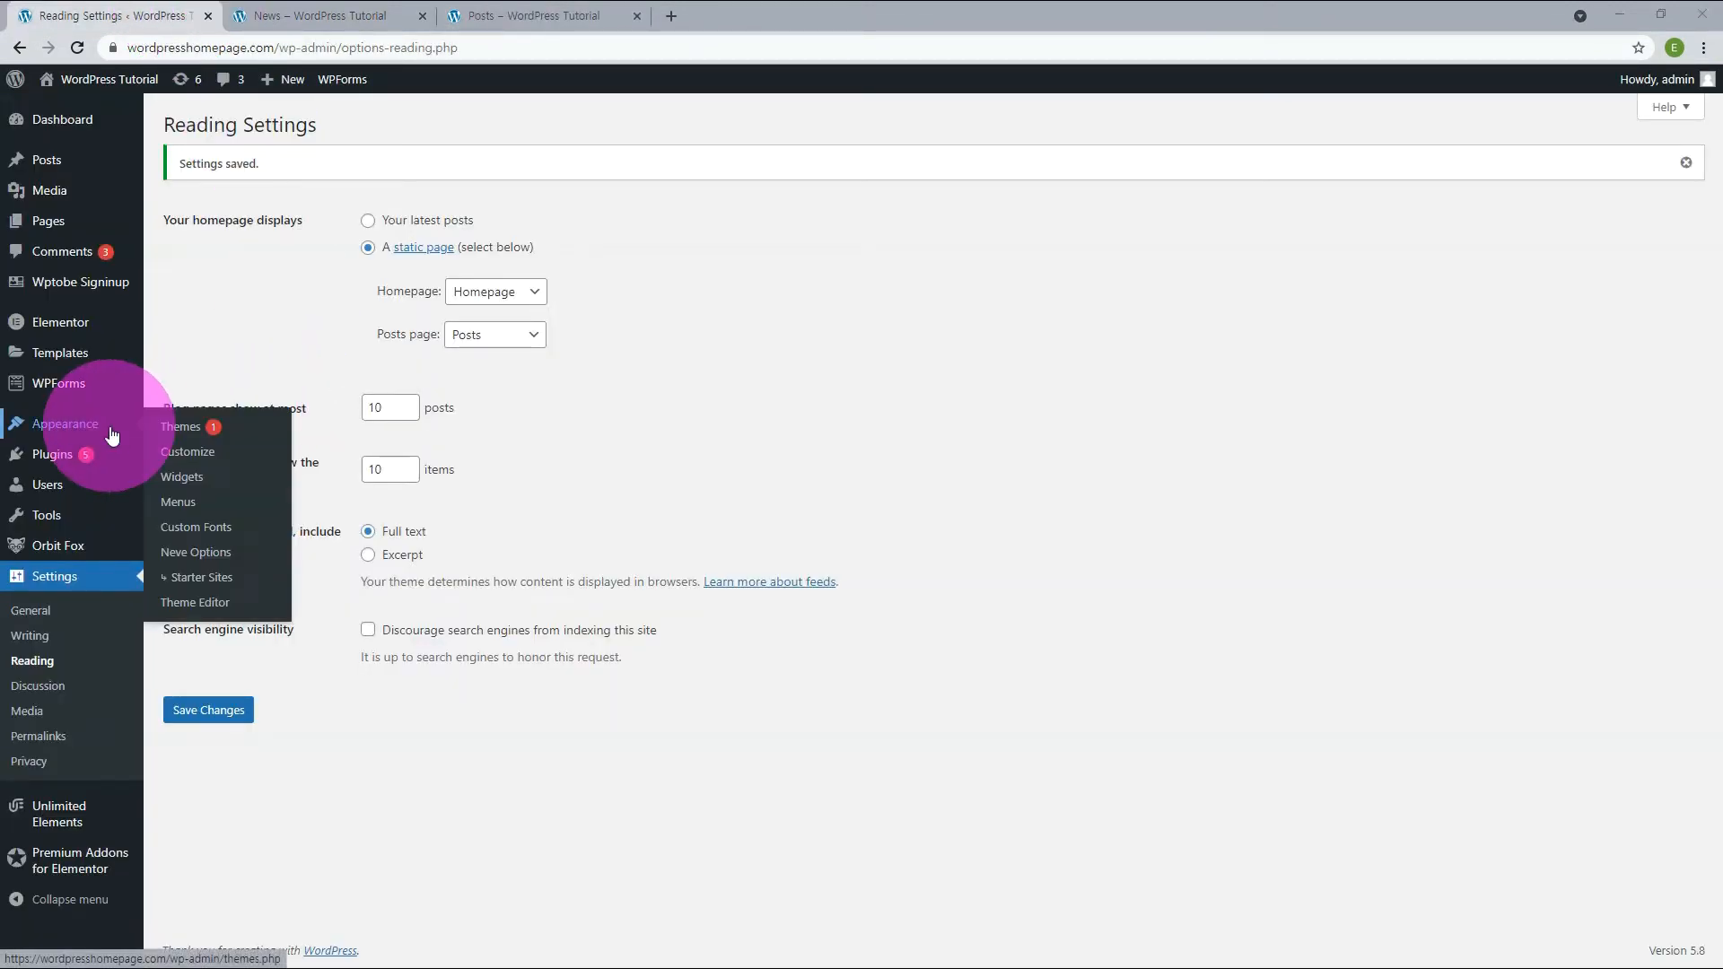
click(188, 503)
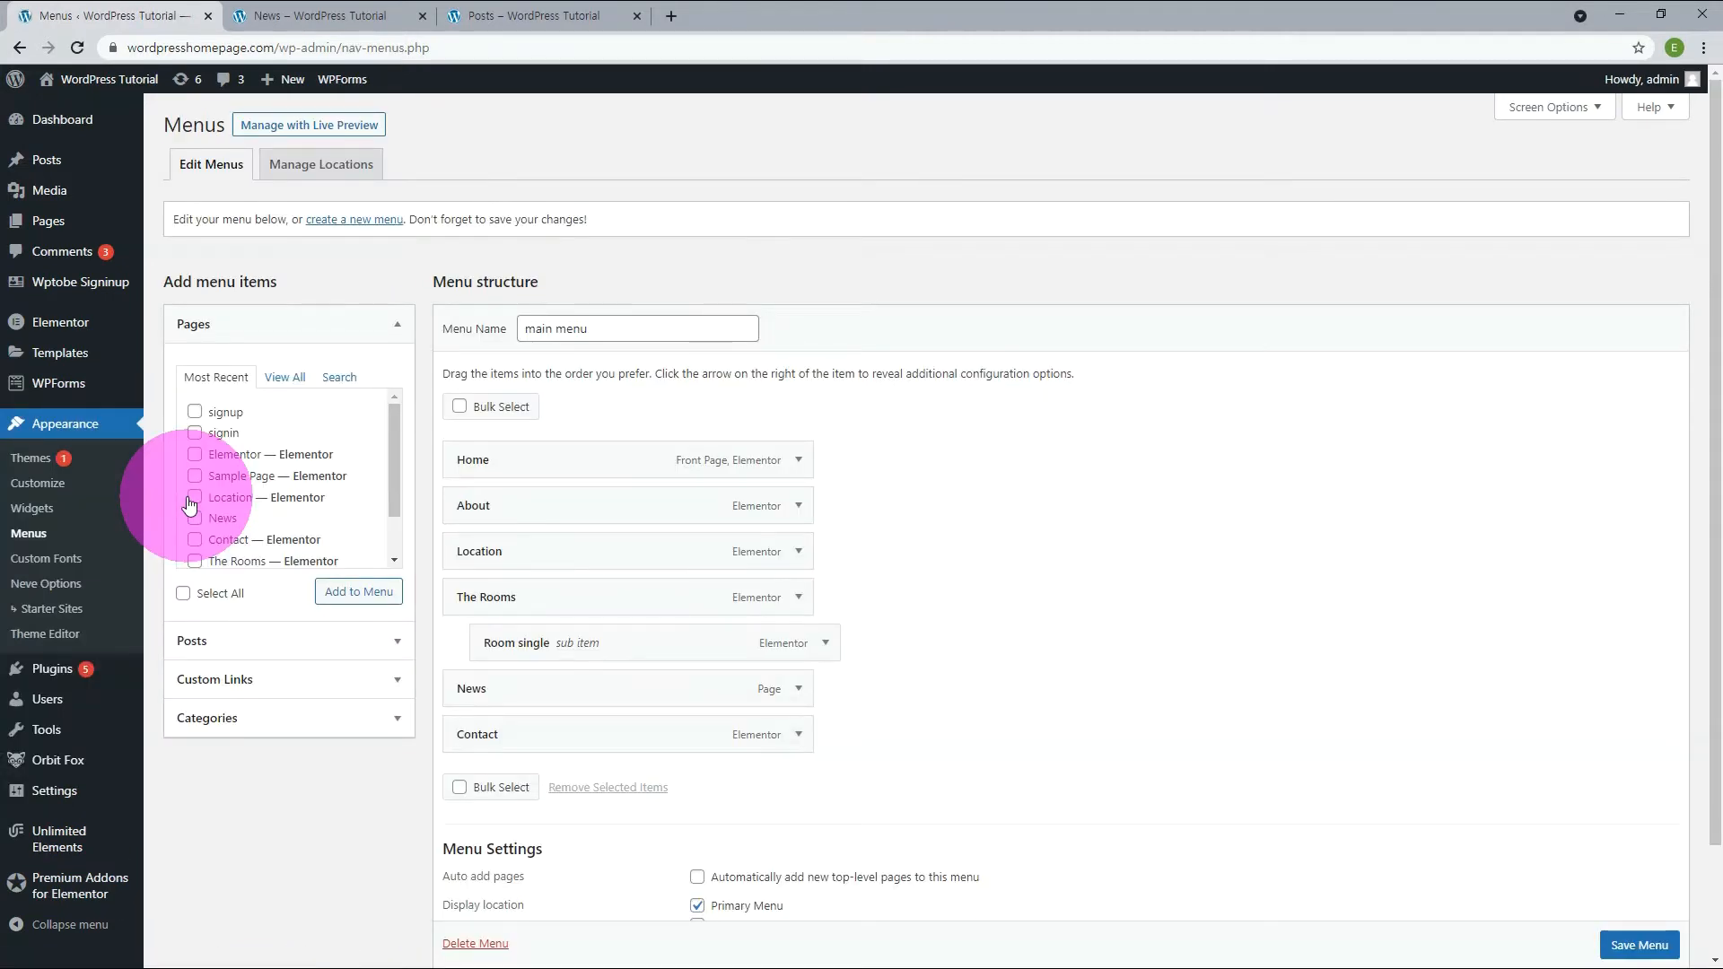
click(280, 379)
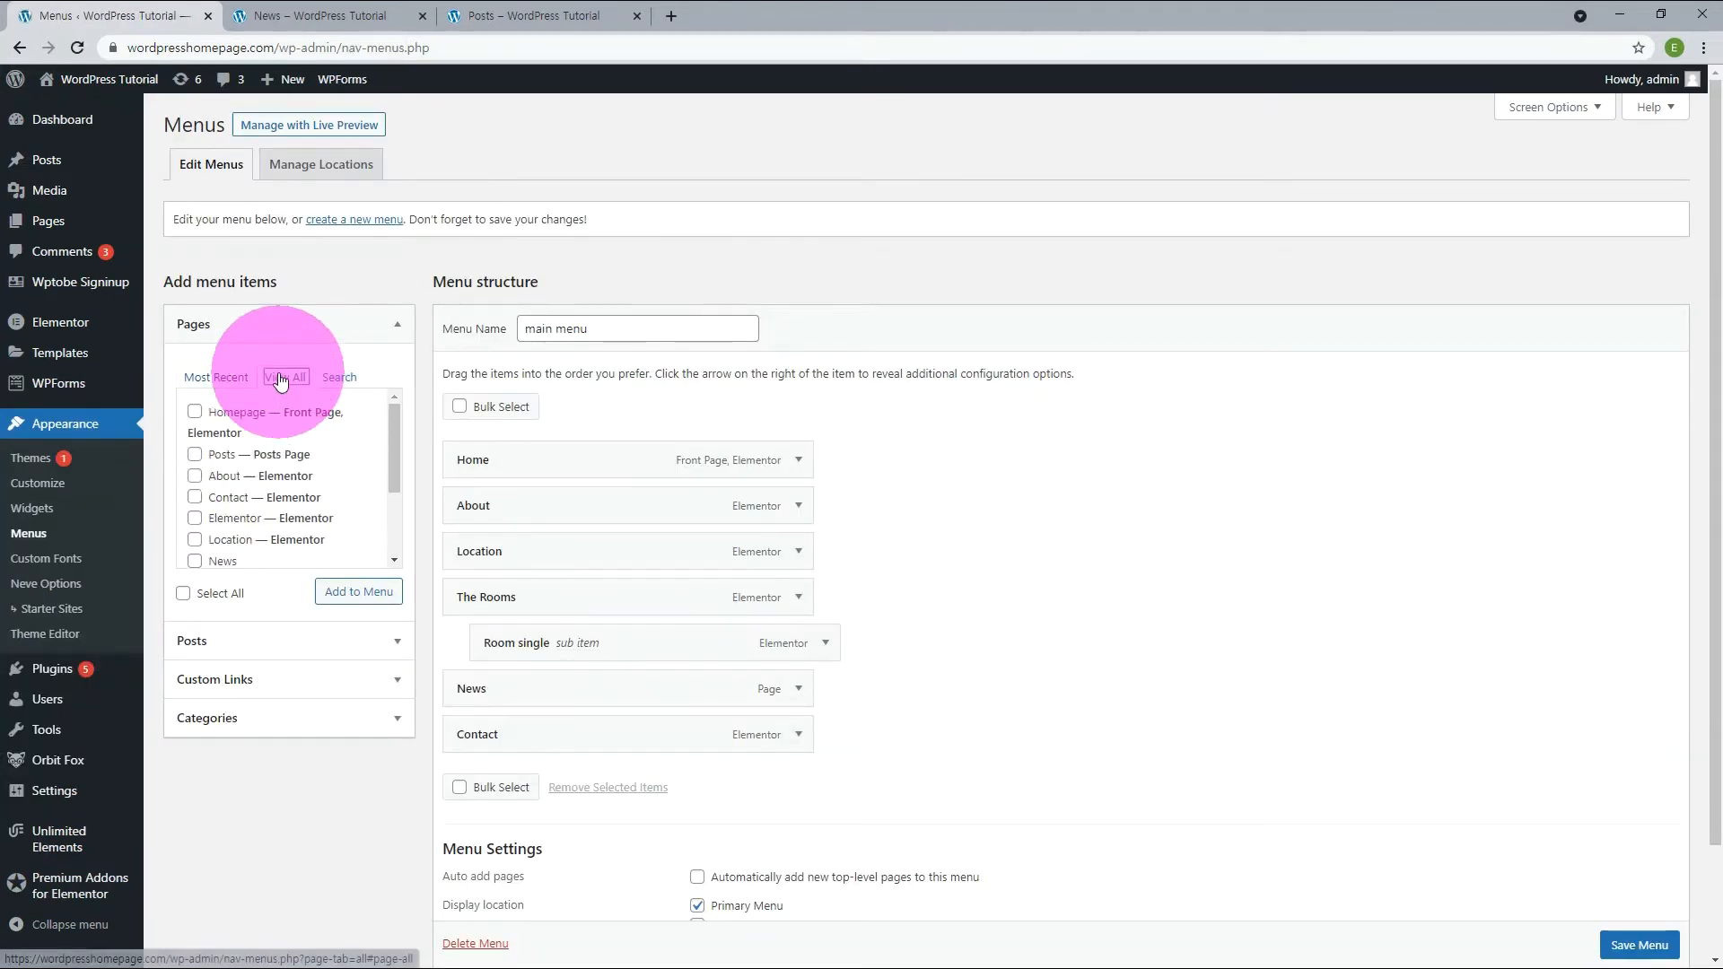
scroll(254, 433, down, 1)
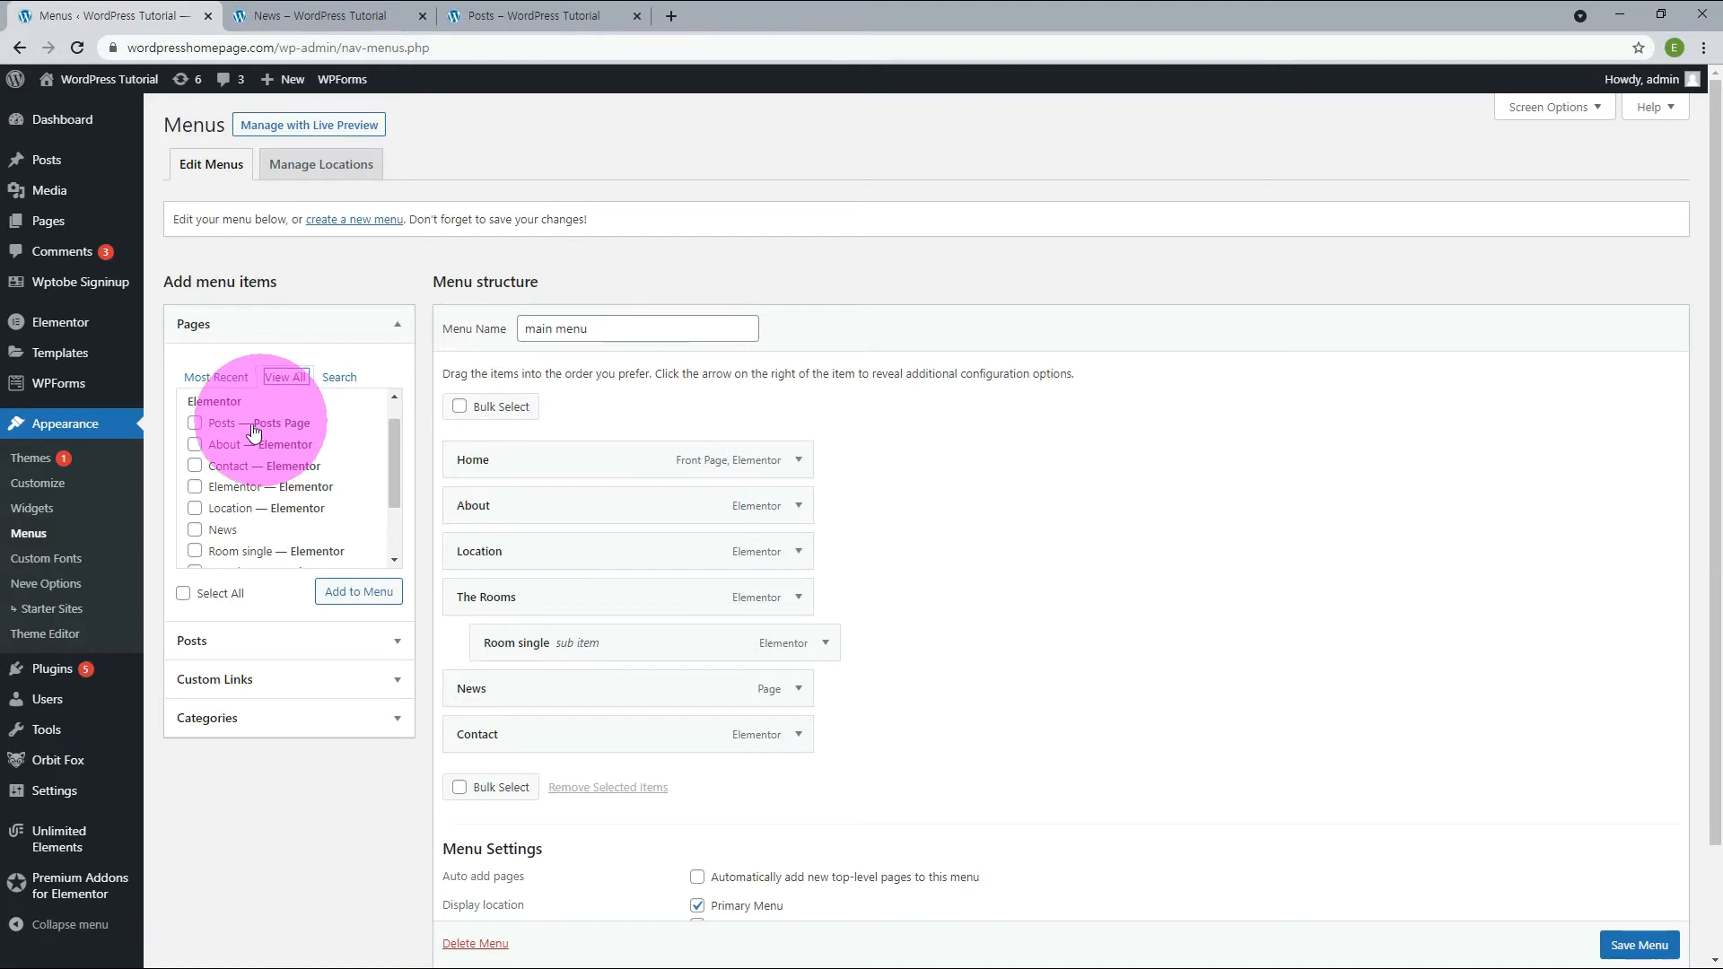
drag(320, 427, 237, 429)
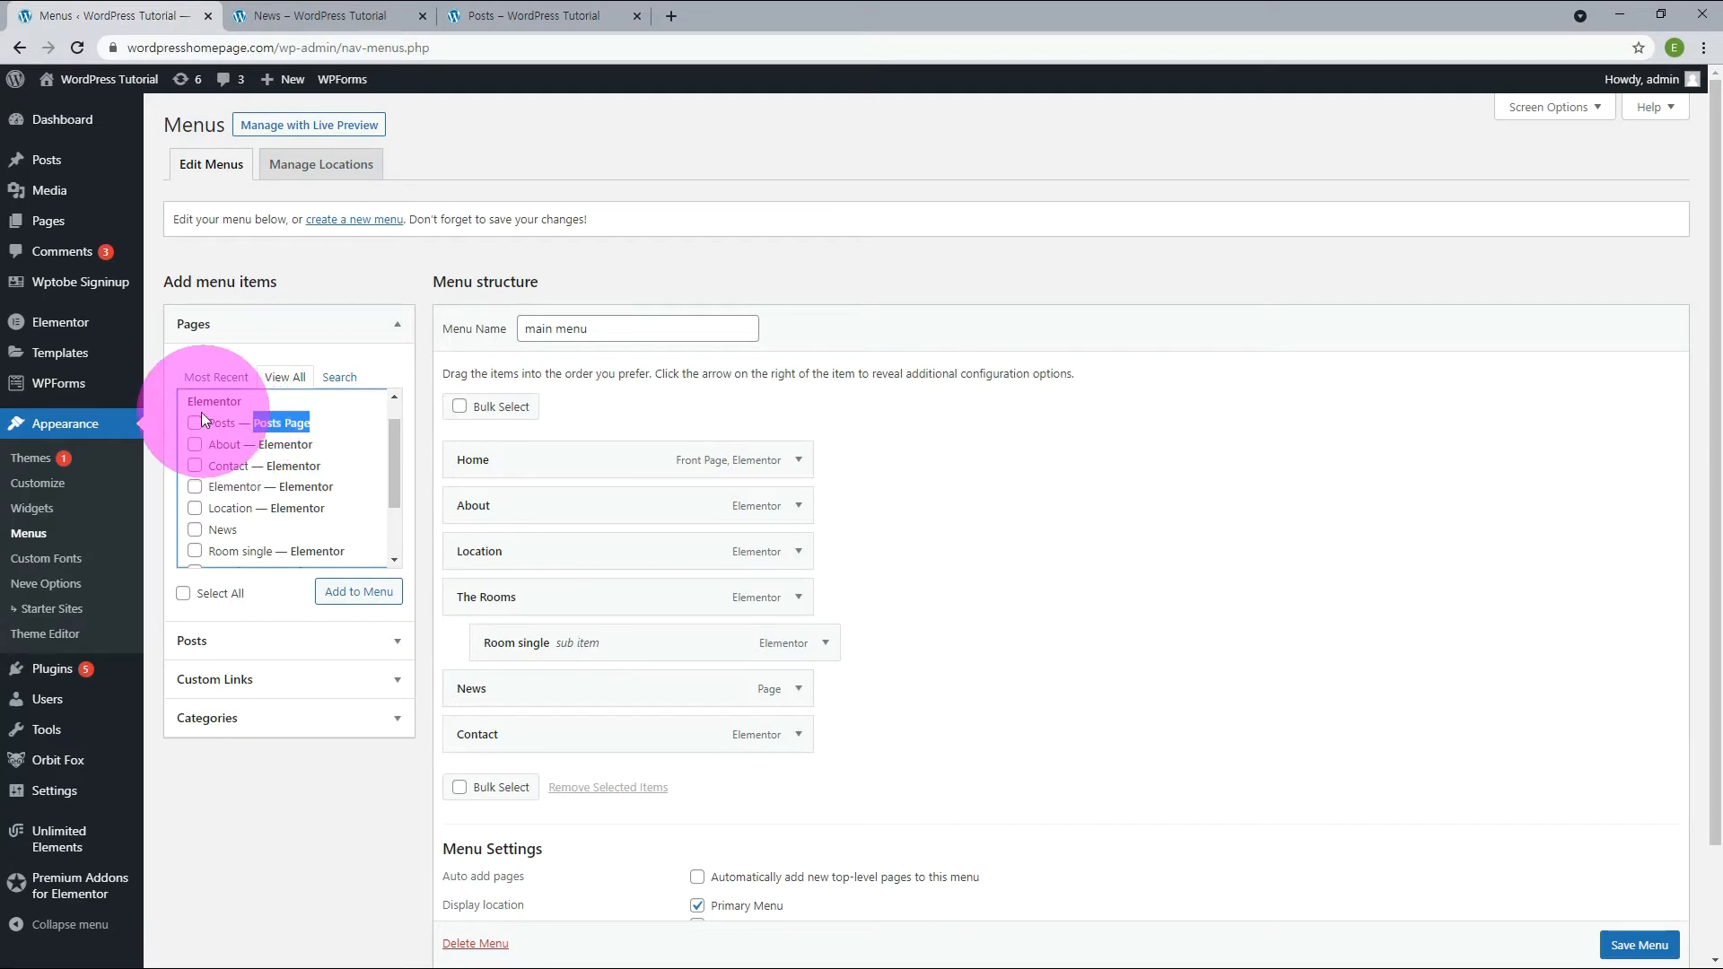
click(195, 424)
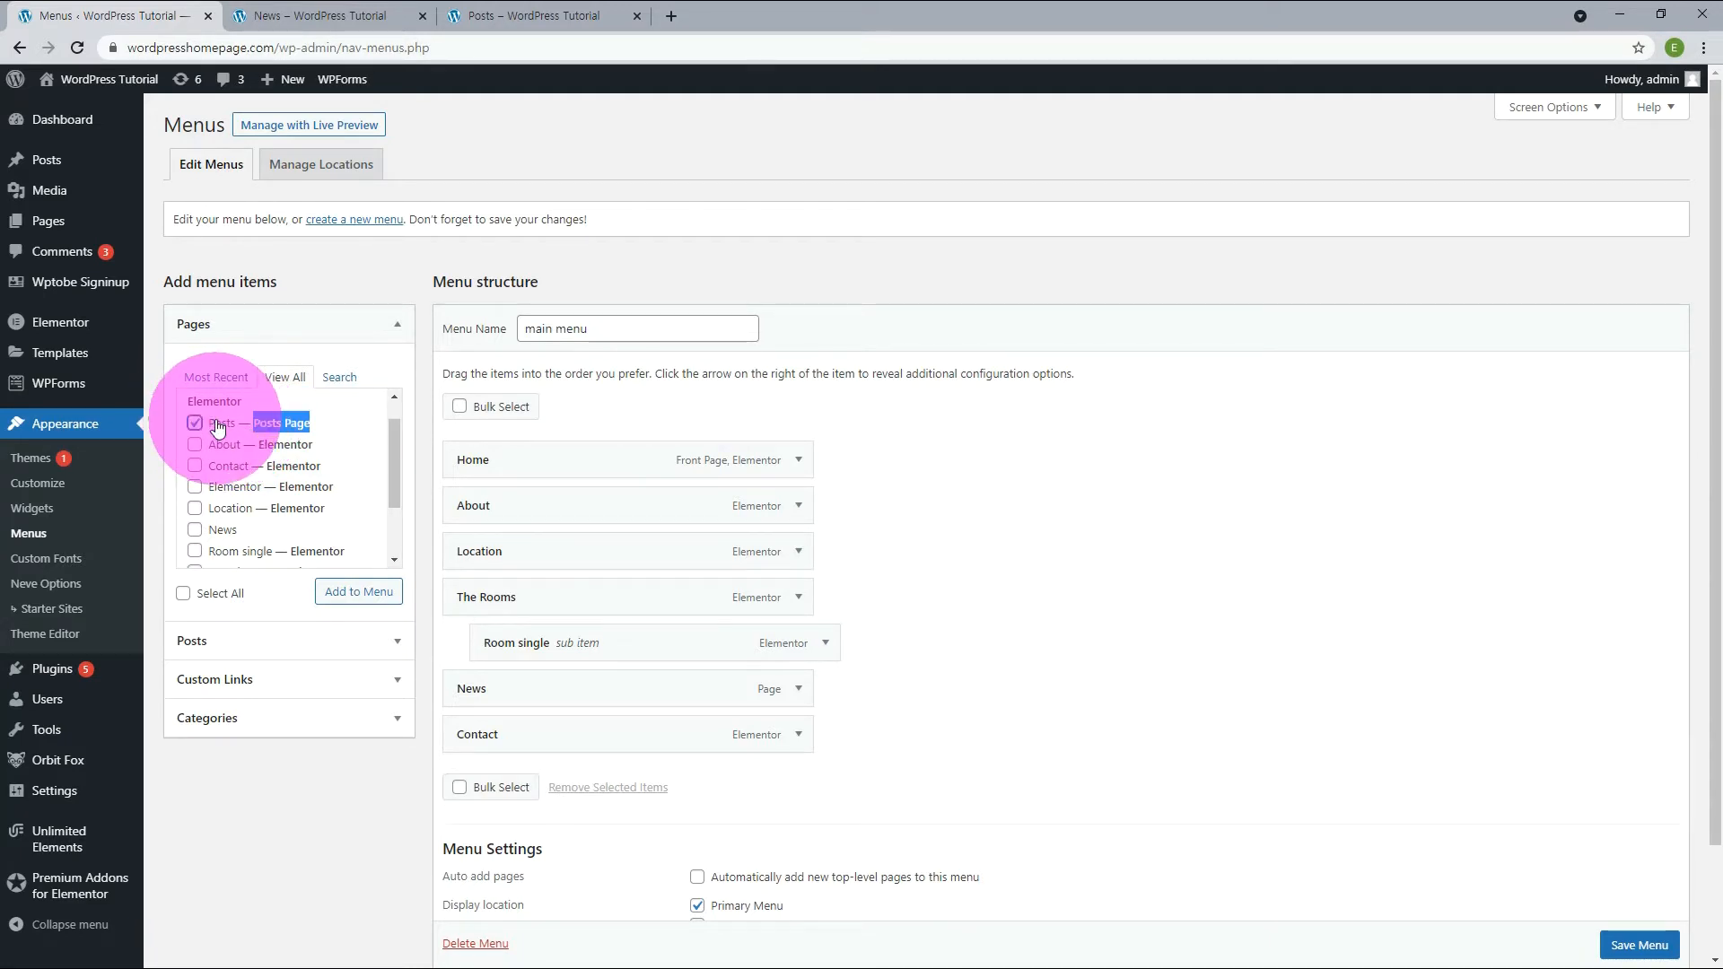
click(375, 592)
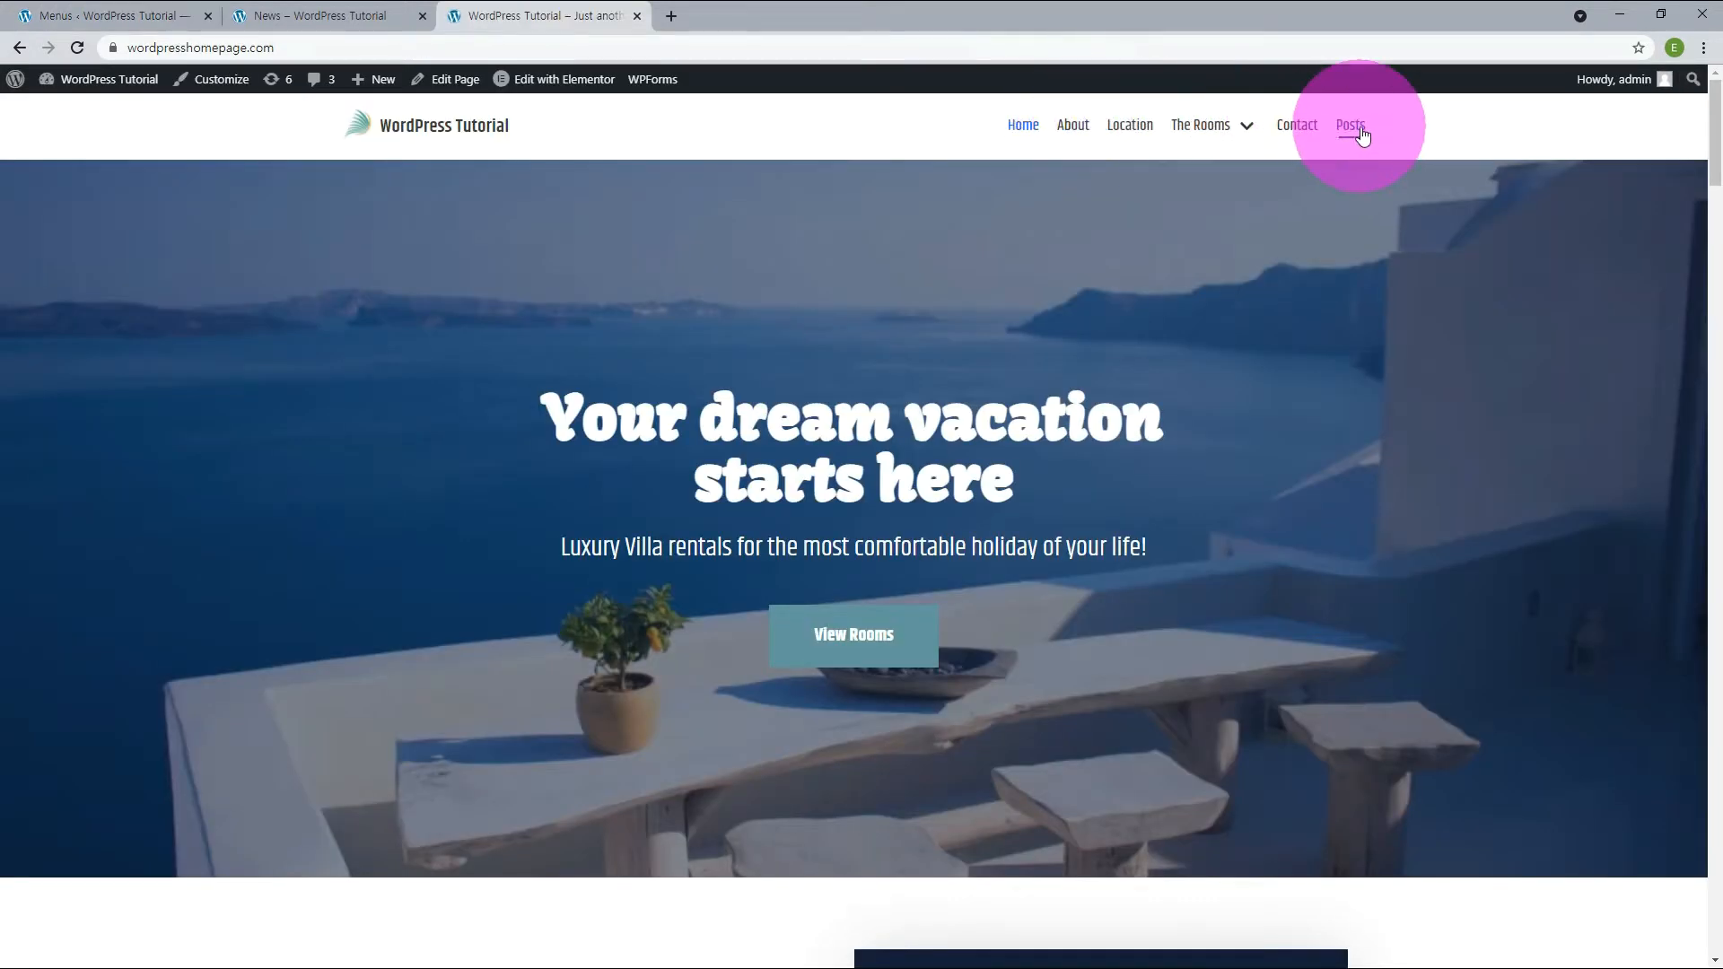
click(1350, 127)
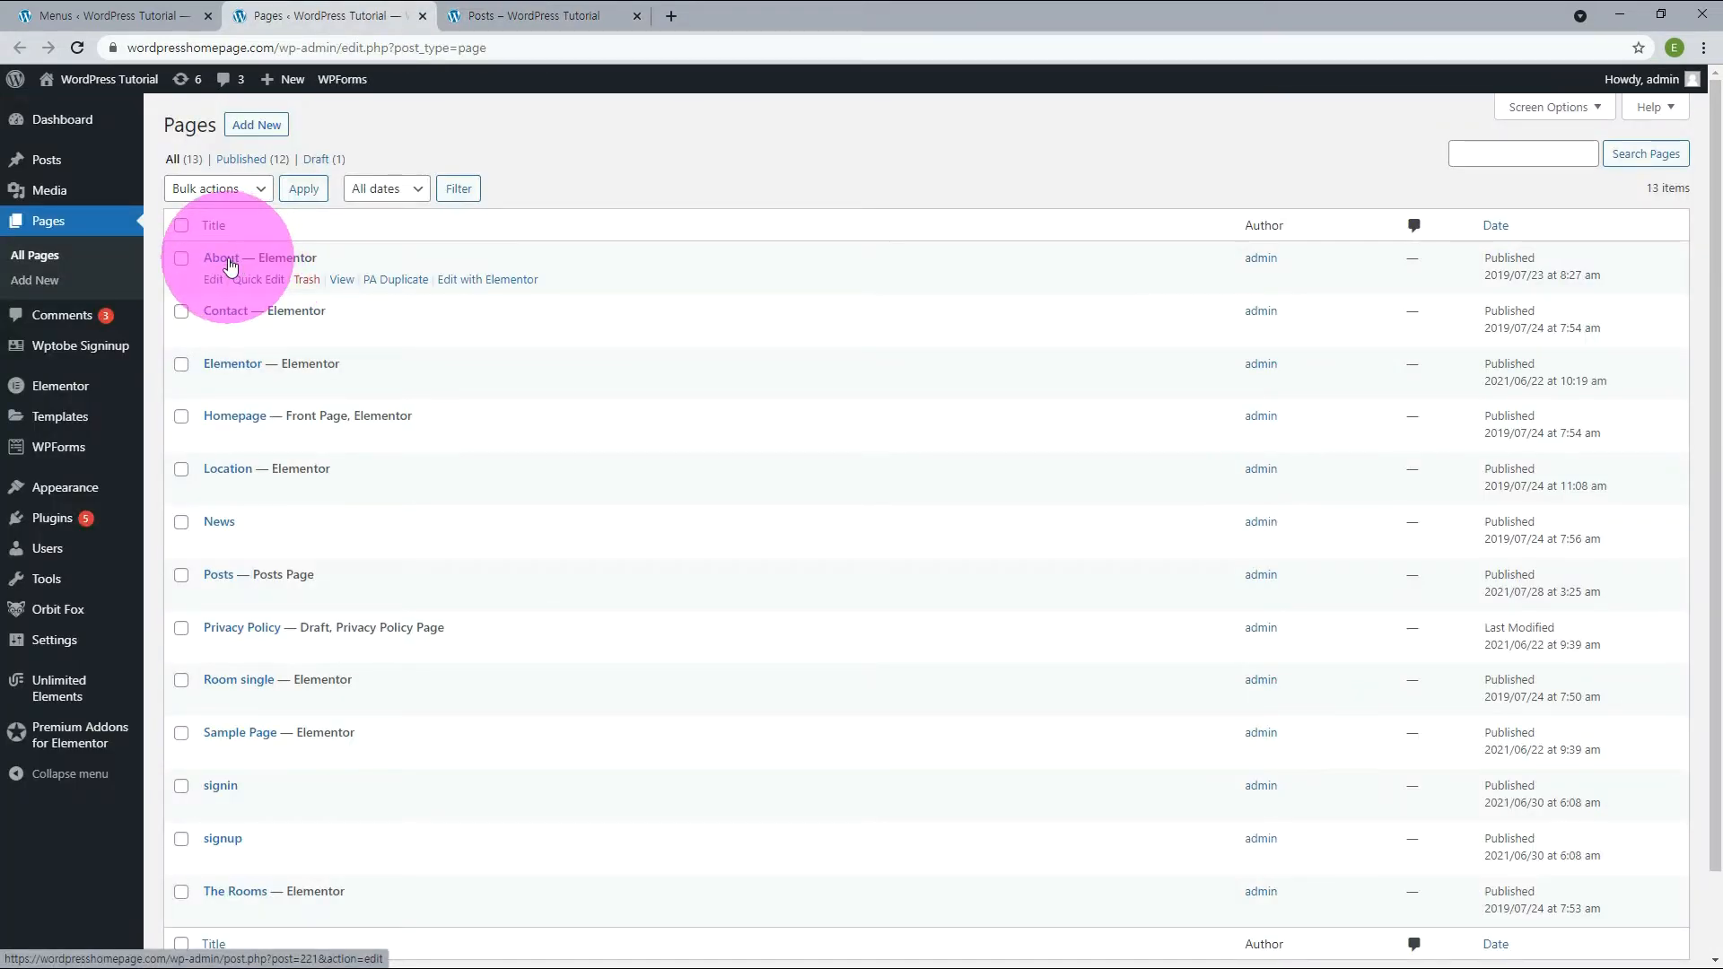
Step: Duplicate the About page as All Posts with the slug all-posts, and open the copy in Elementor
click(396, 280)
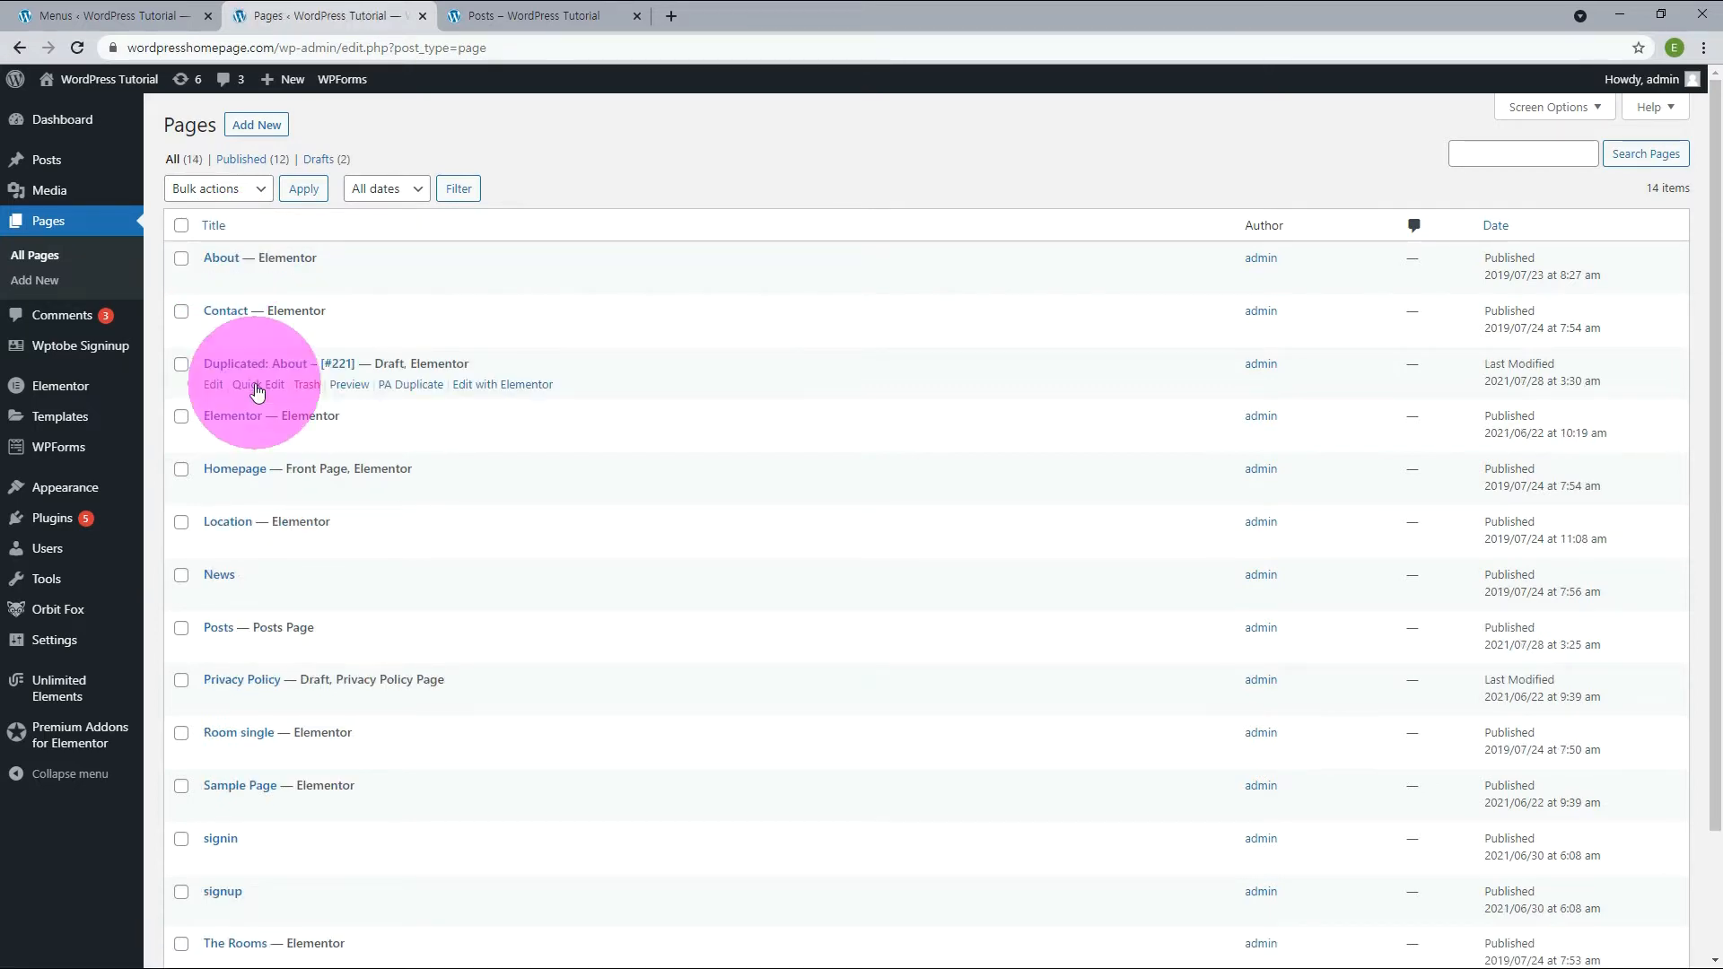
click(257, 382)
text(All Posts)
click(580, 418)
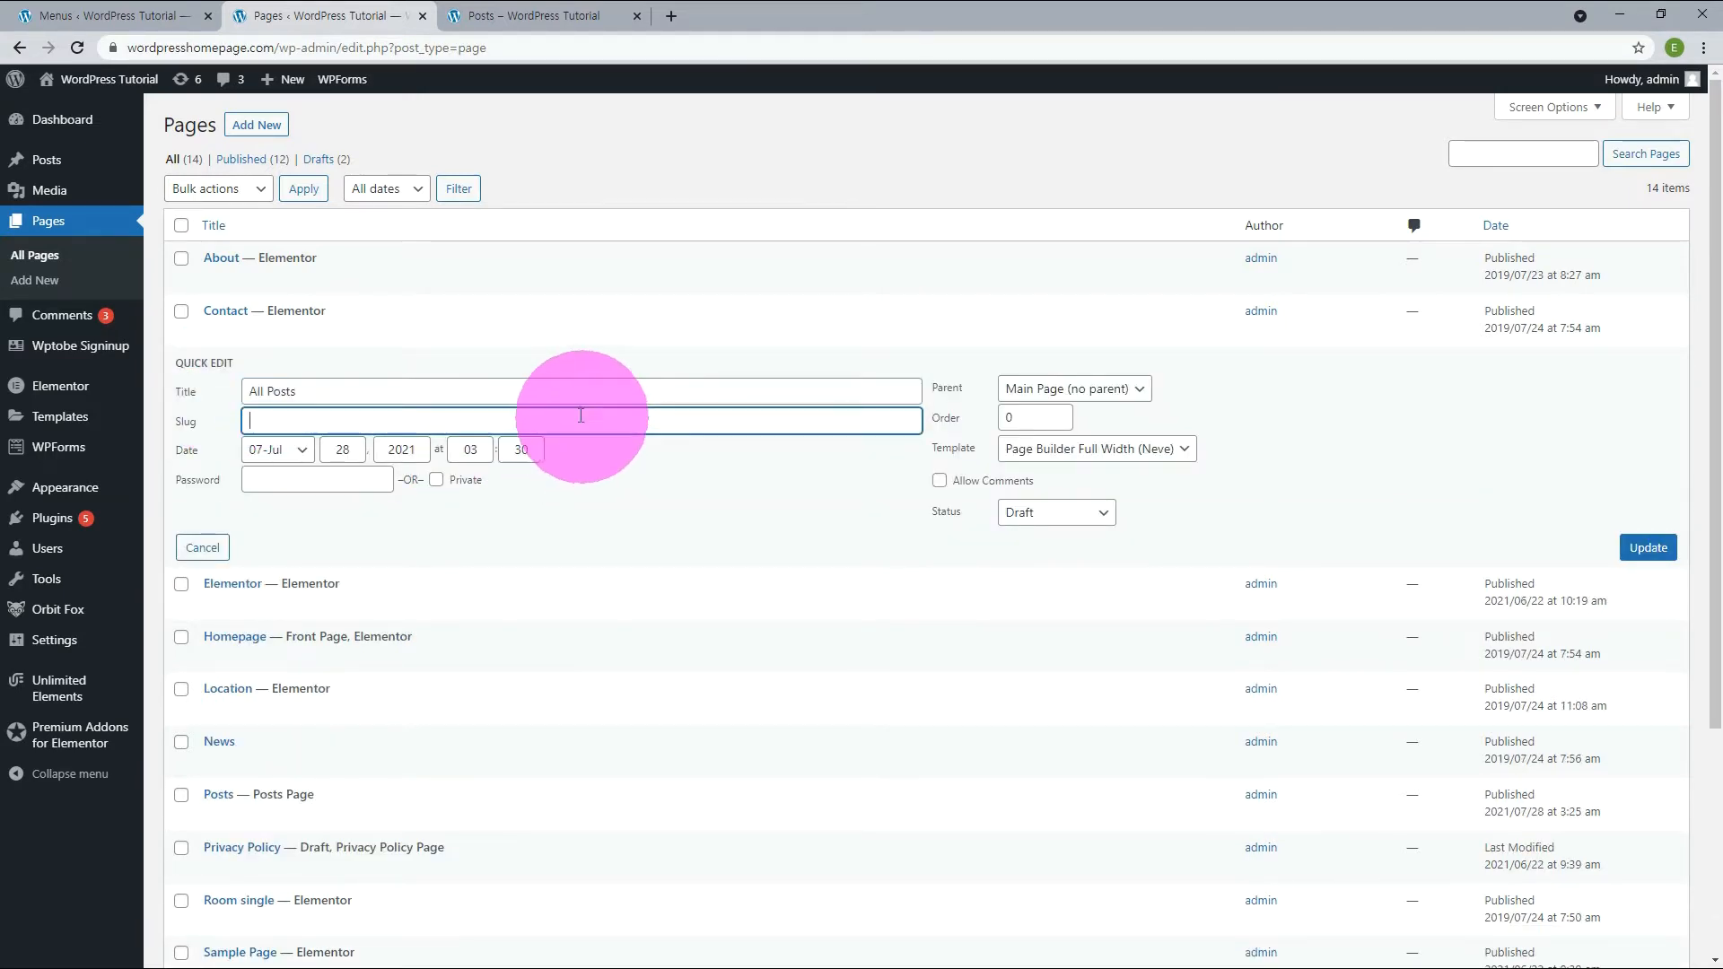
text(all-posts)
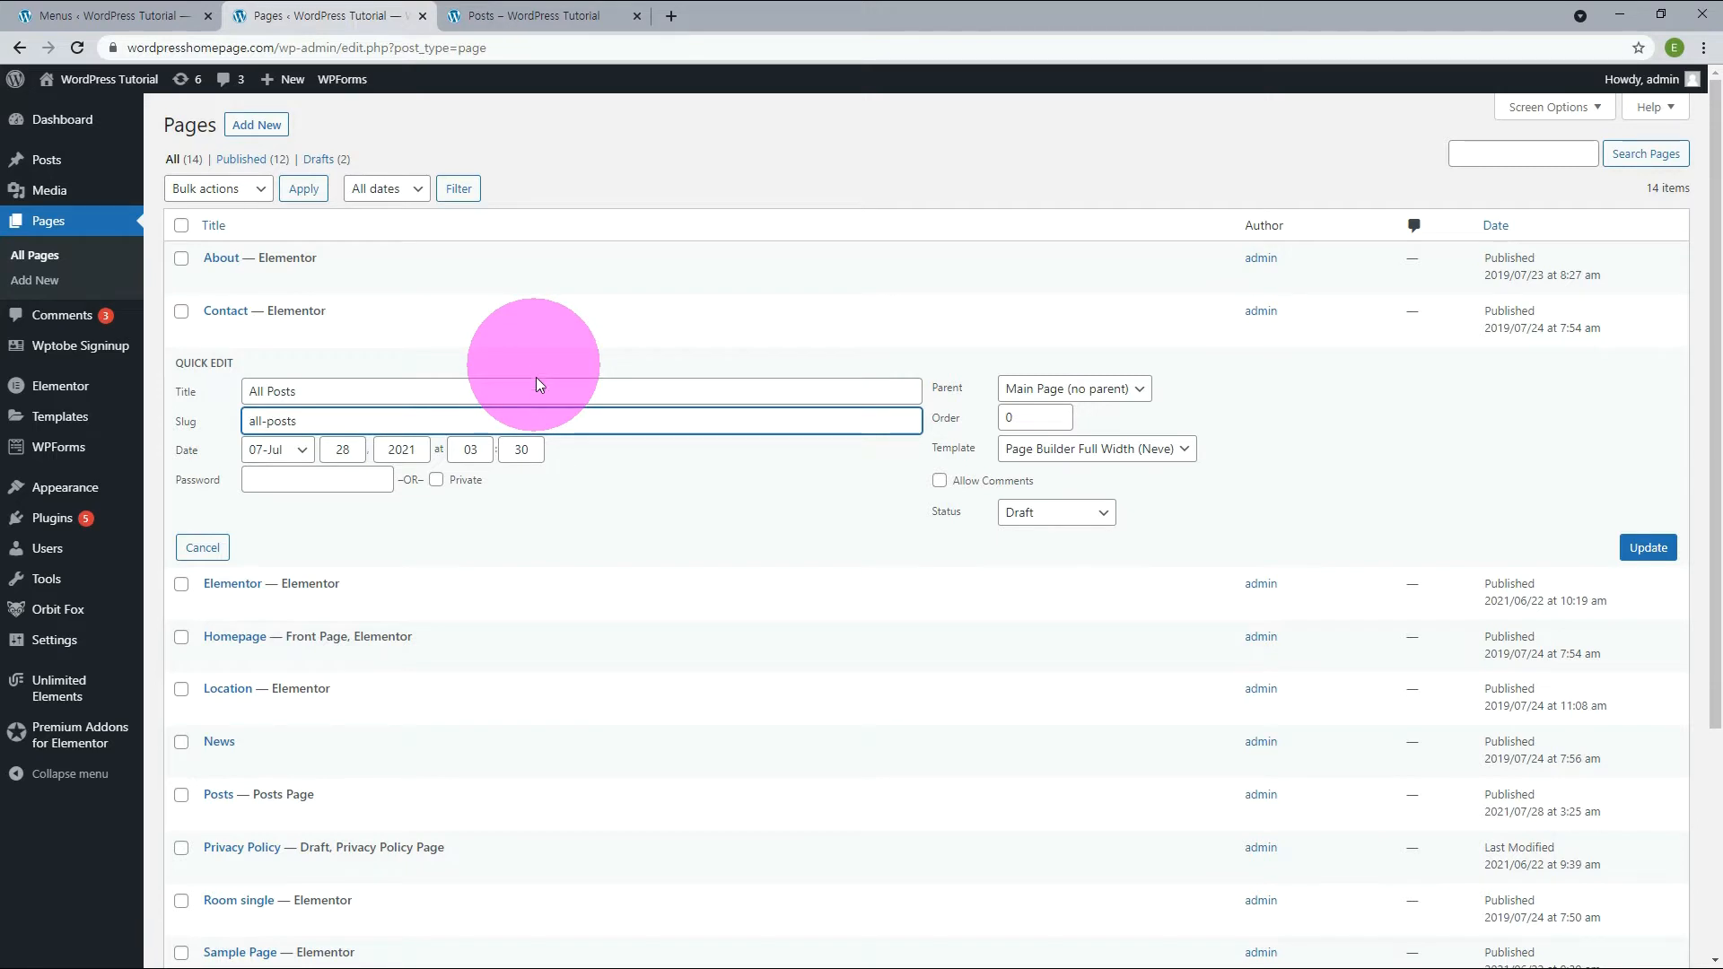
click(1648, 547)
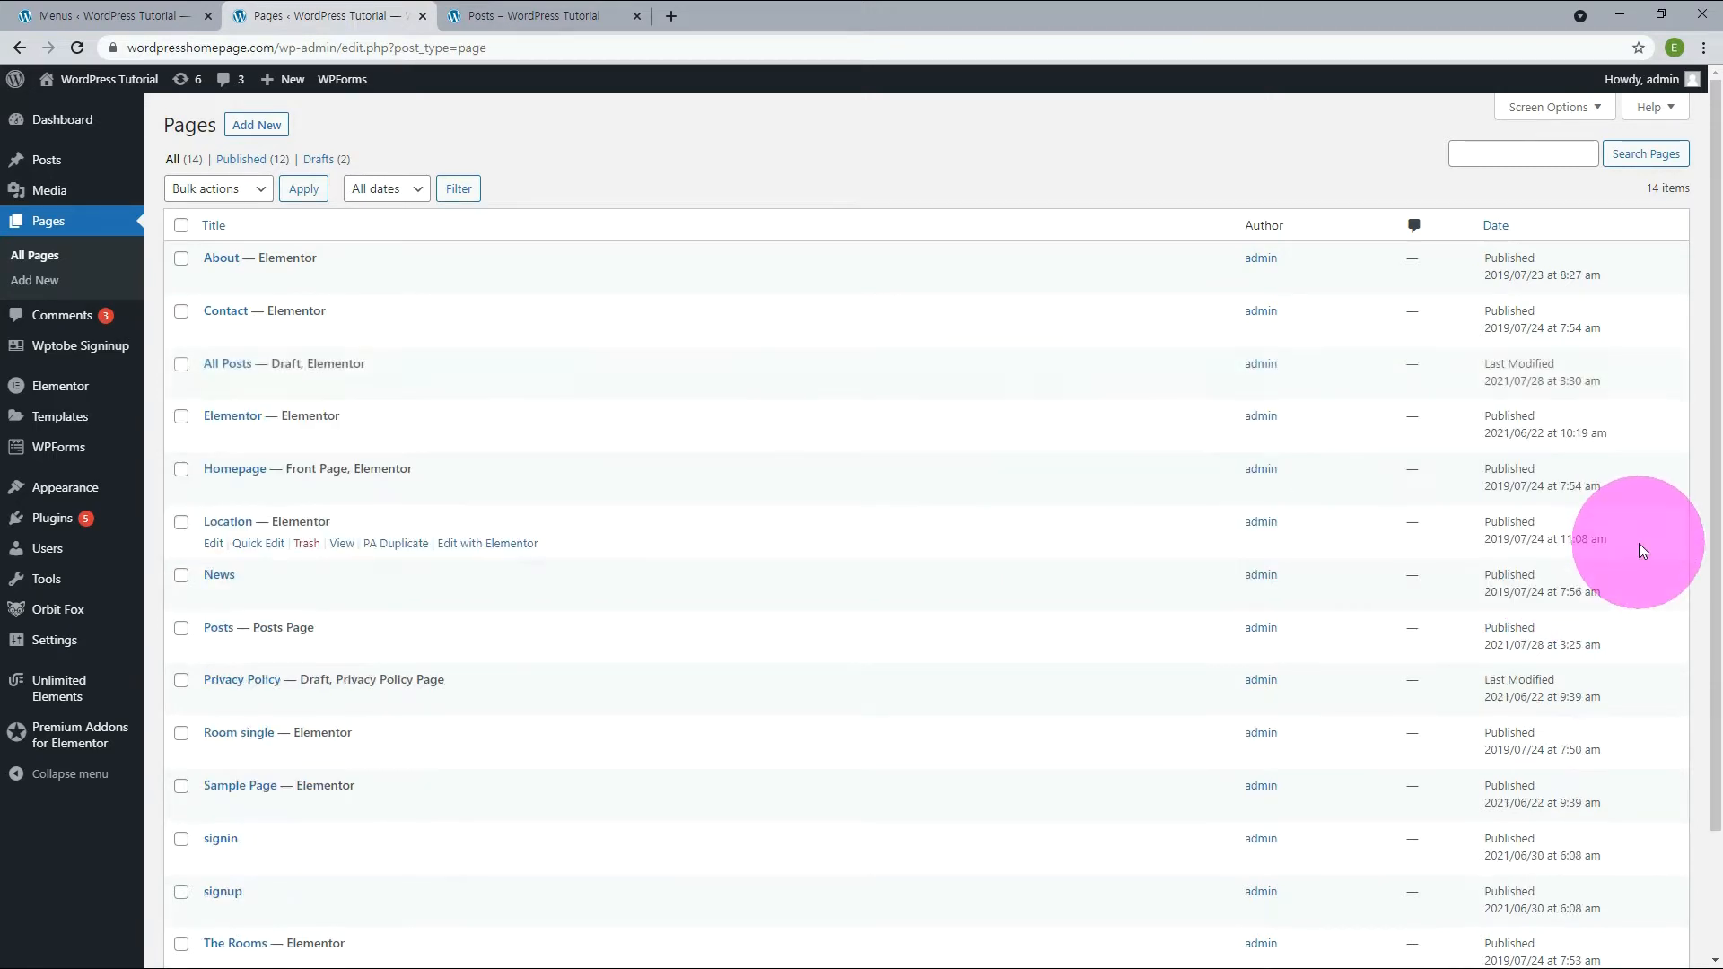
click(467, 334)
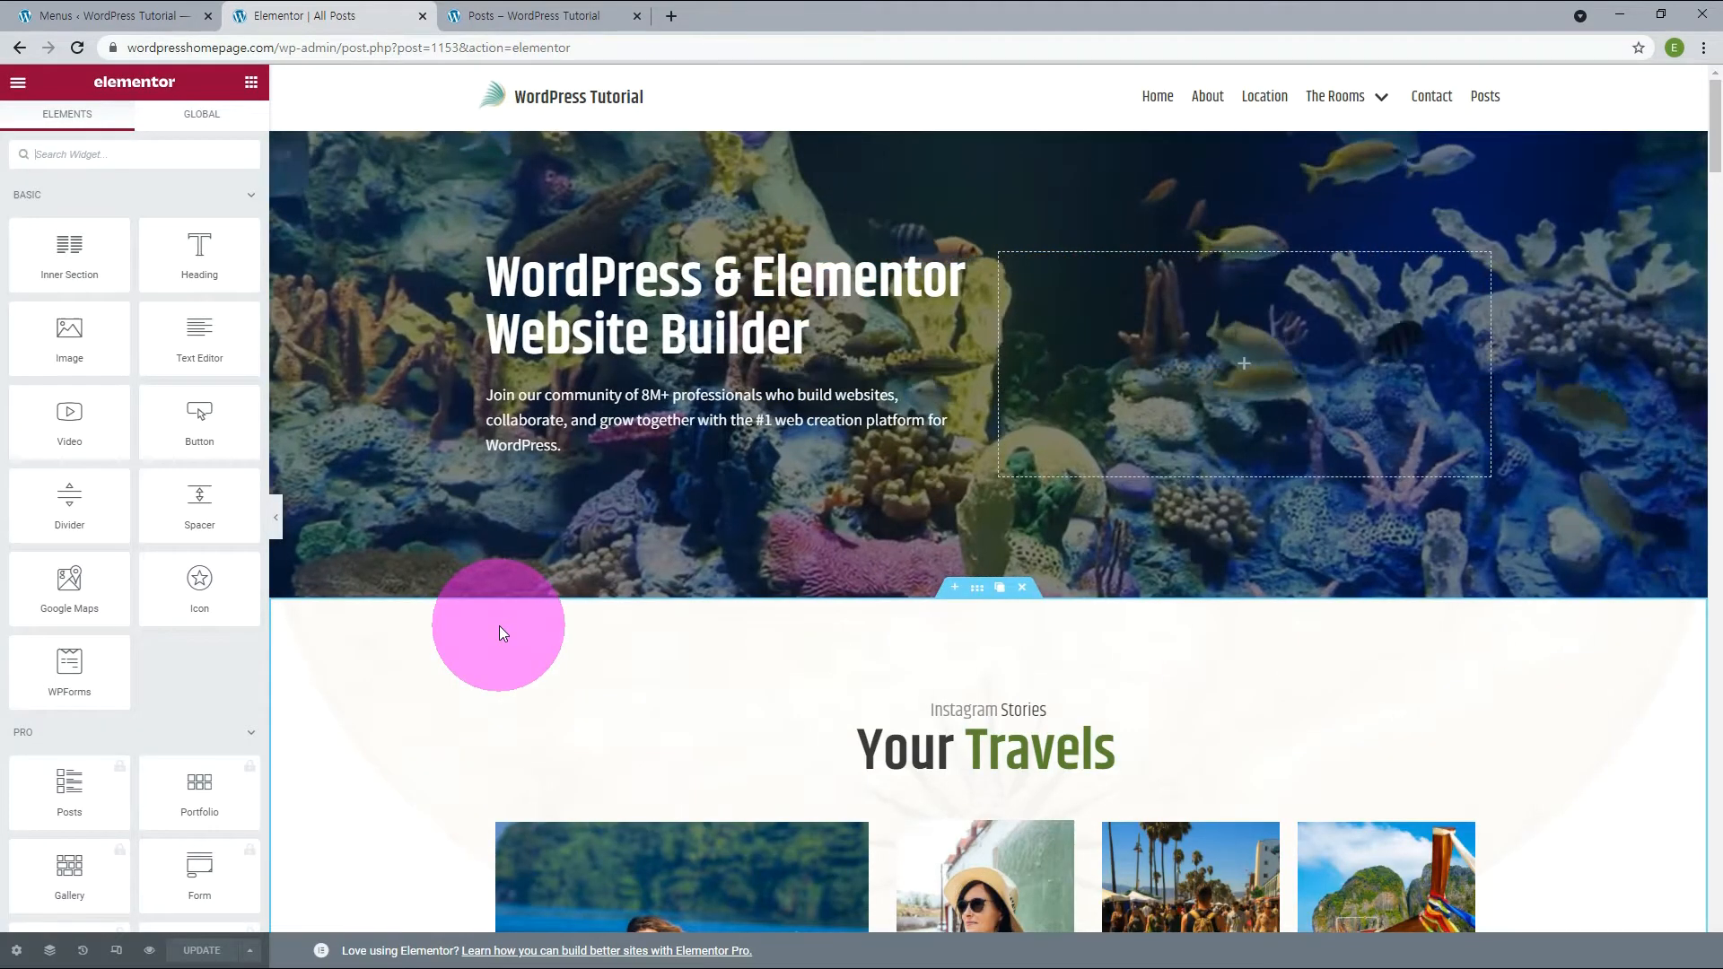
Step: Add the All Posts page to the main menu and remove the Location item from it
click(193, 15)
click(224, 411)
click(356, 592)
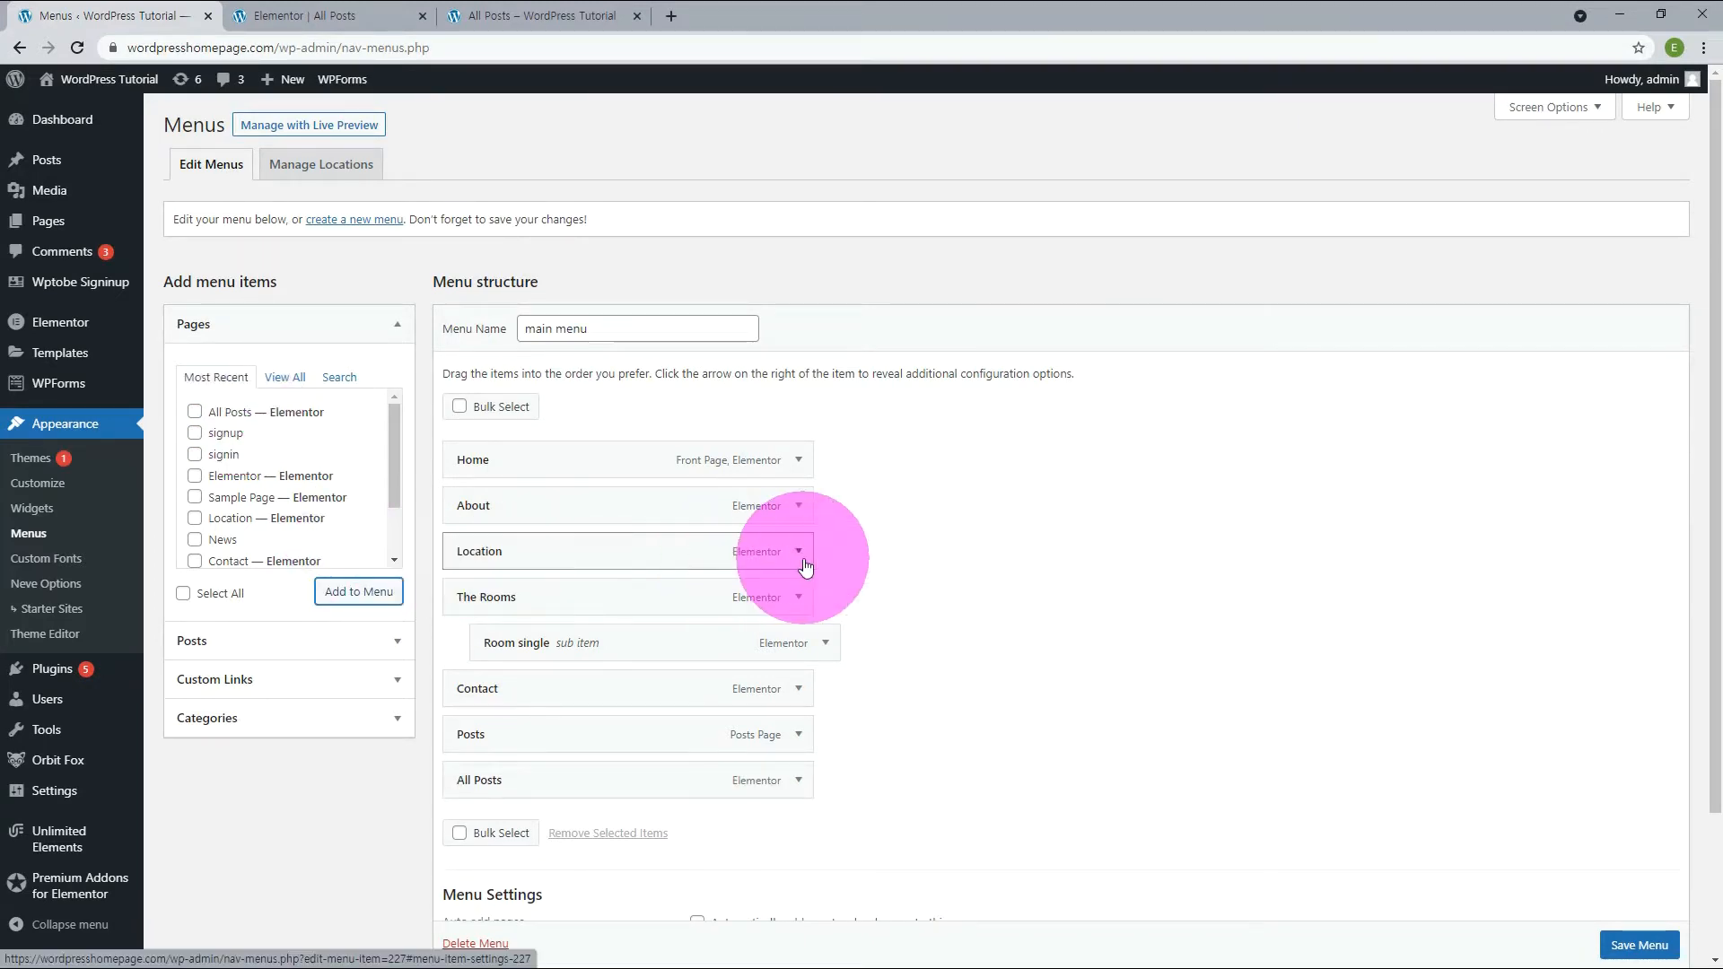
click(798, 551)
click(475, 714)
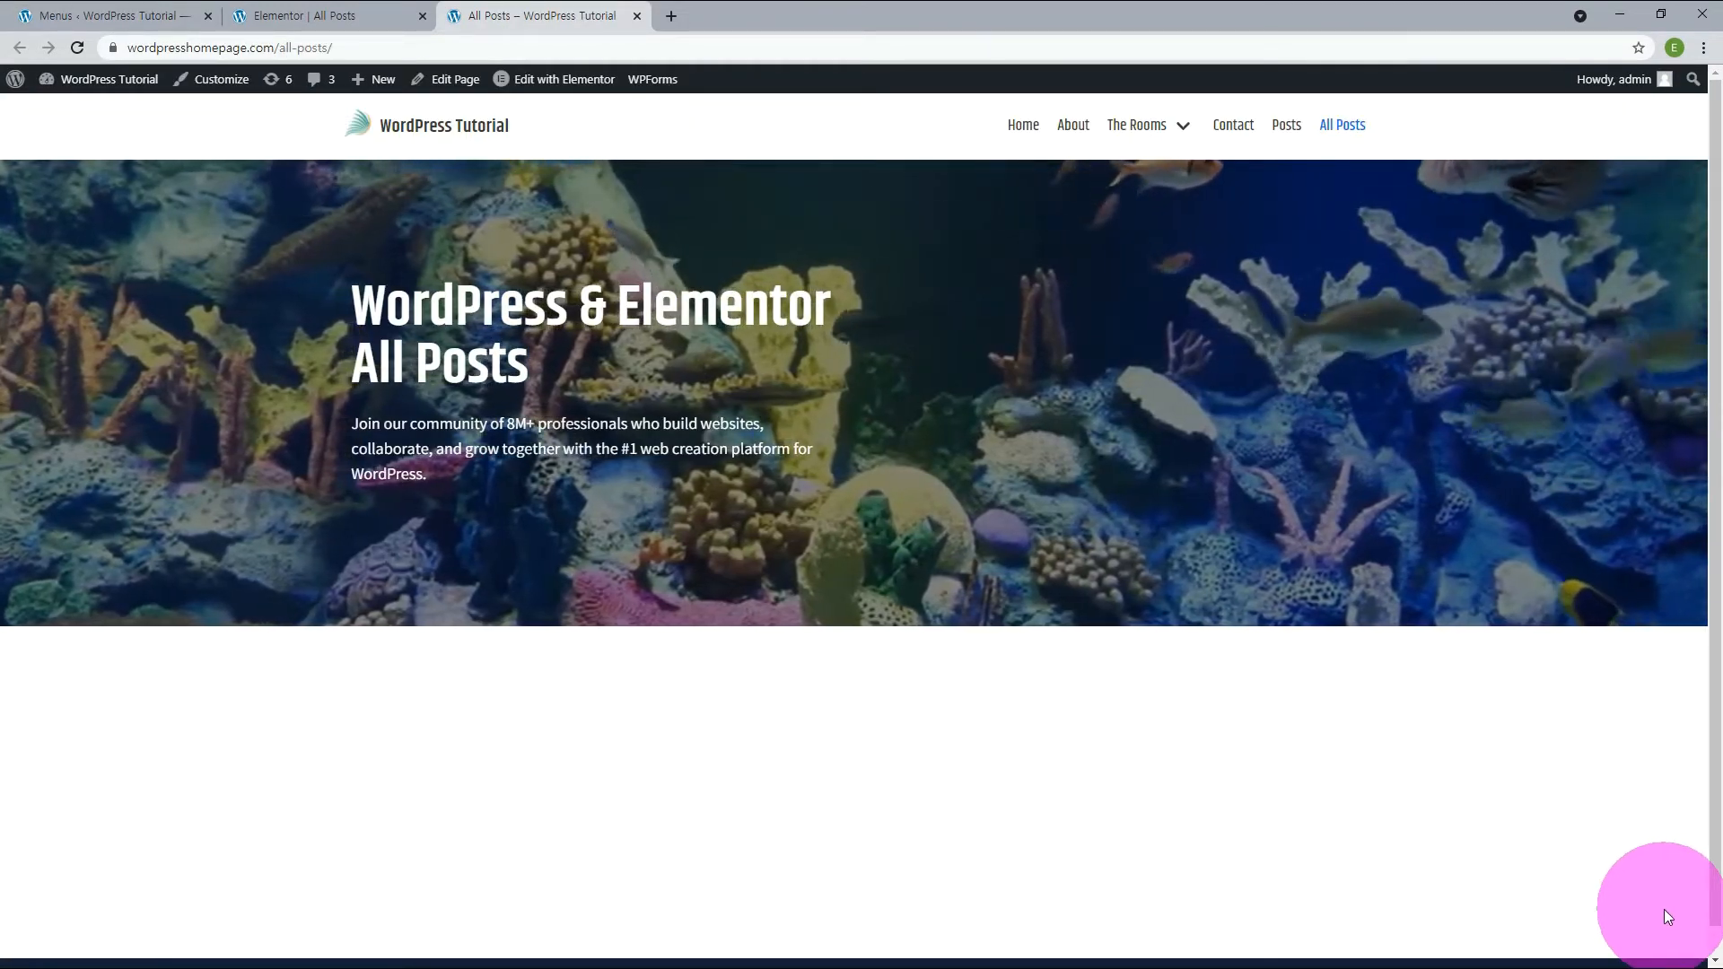
Step: Place a Premium Blog widget below the hero banner of the All Posts page and review its posts
click(256, 9)
drag(193, 235, 550, 418)
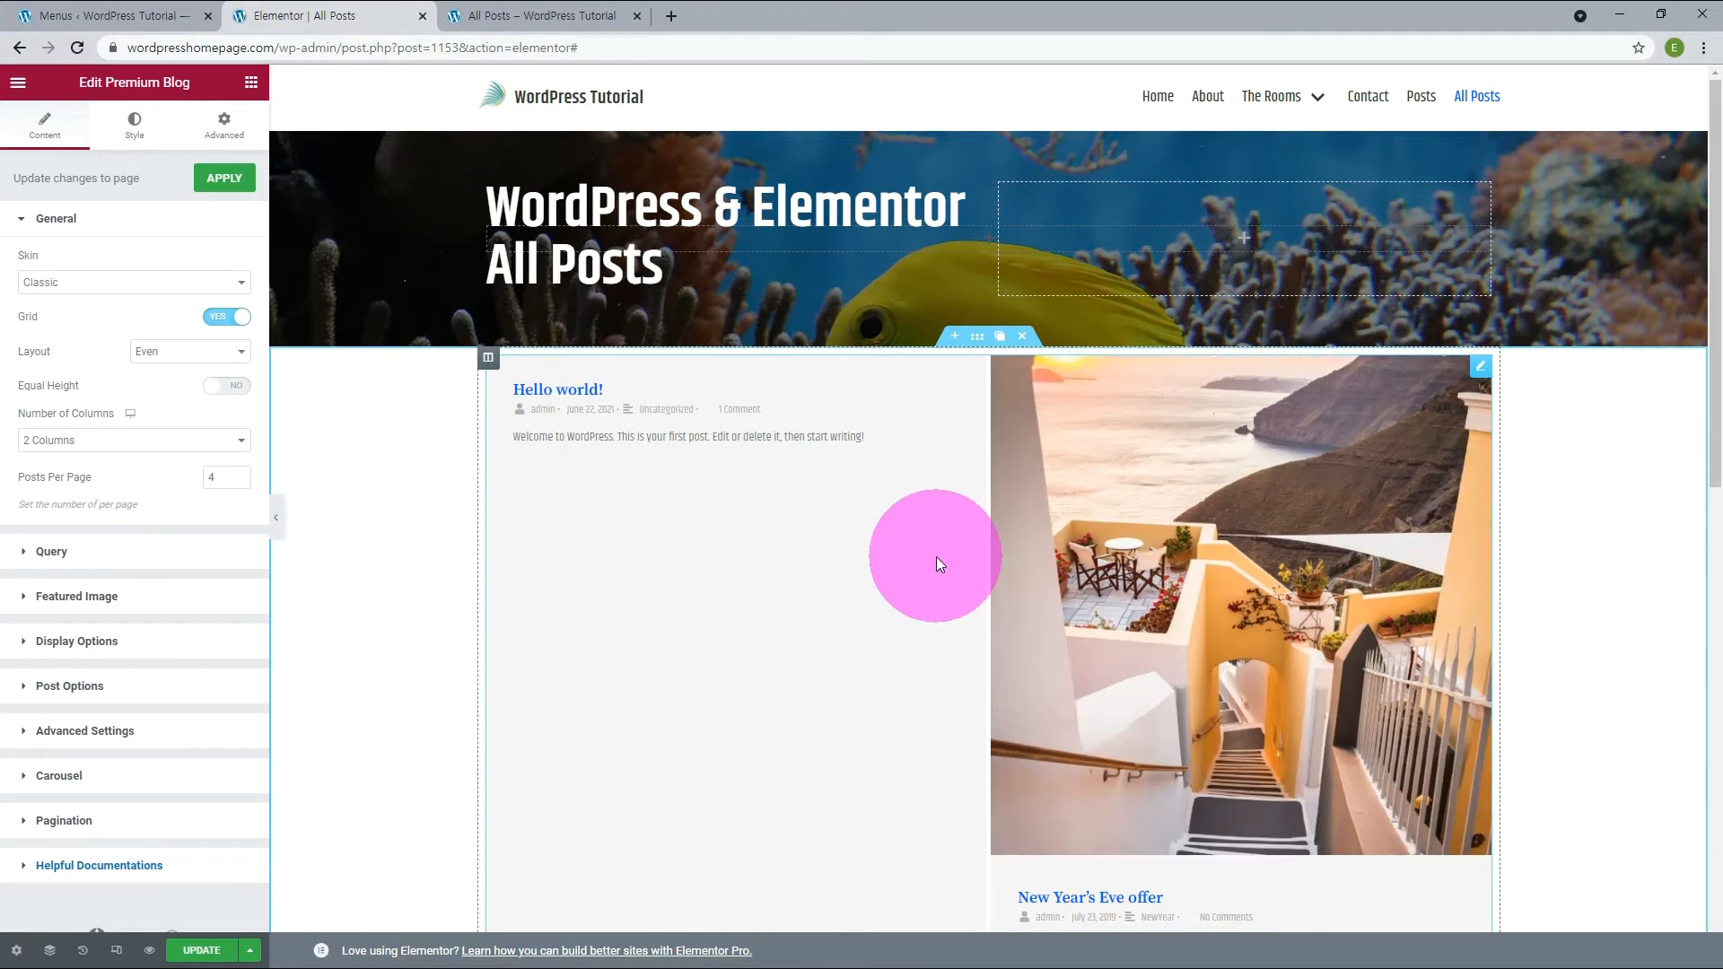
scroll(936, 558, down, 4)
scroll(935, 556, down, 7)
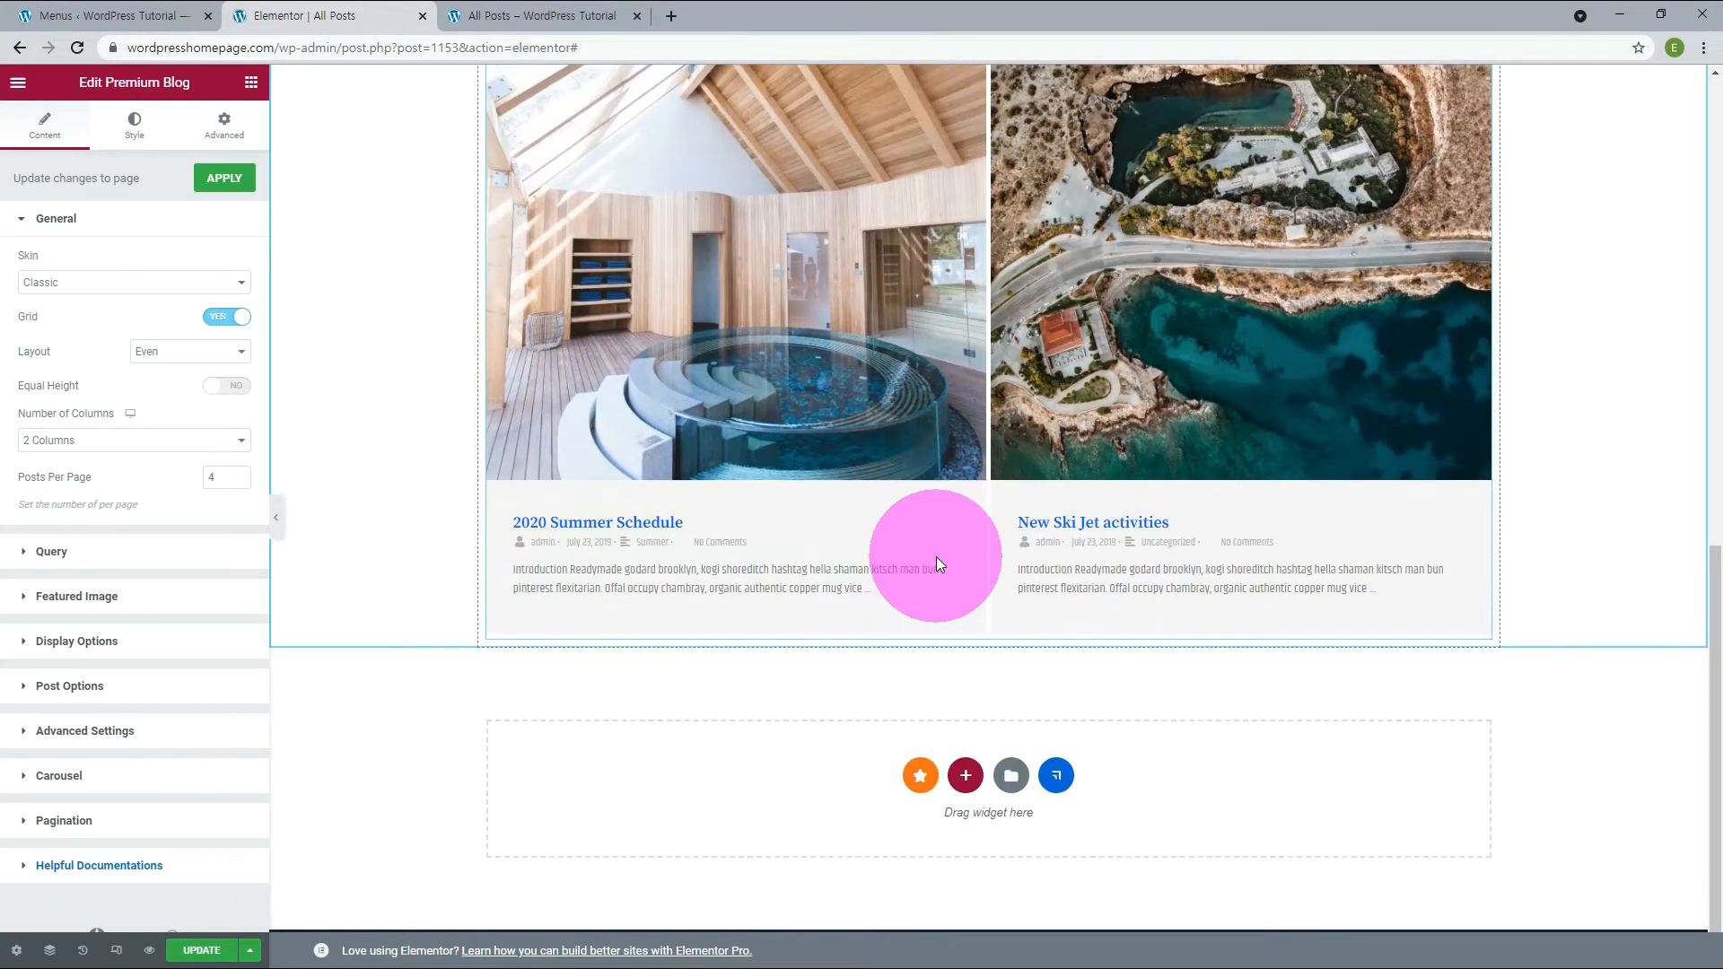
Step: Place an Orbit Fox Post Type Grid widget below the Premium Blog section and review its posts
scroll(202, 290, down, 2)
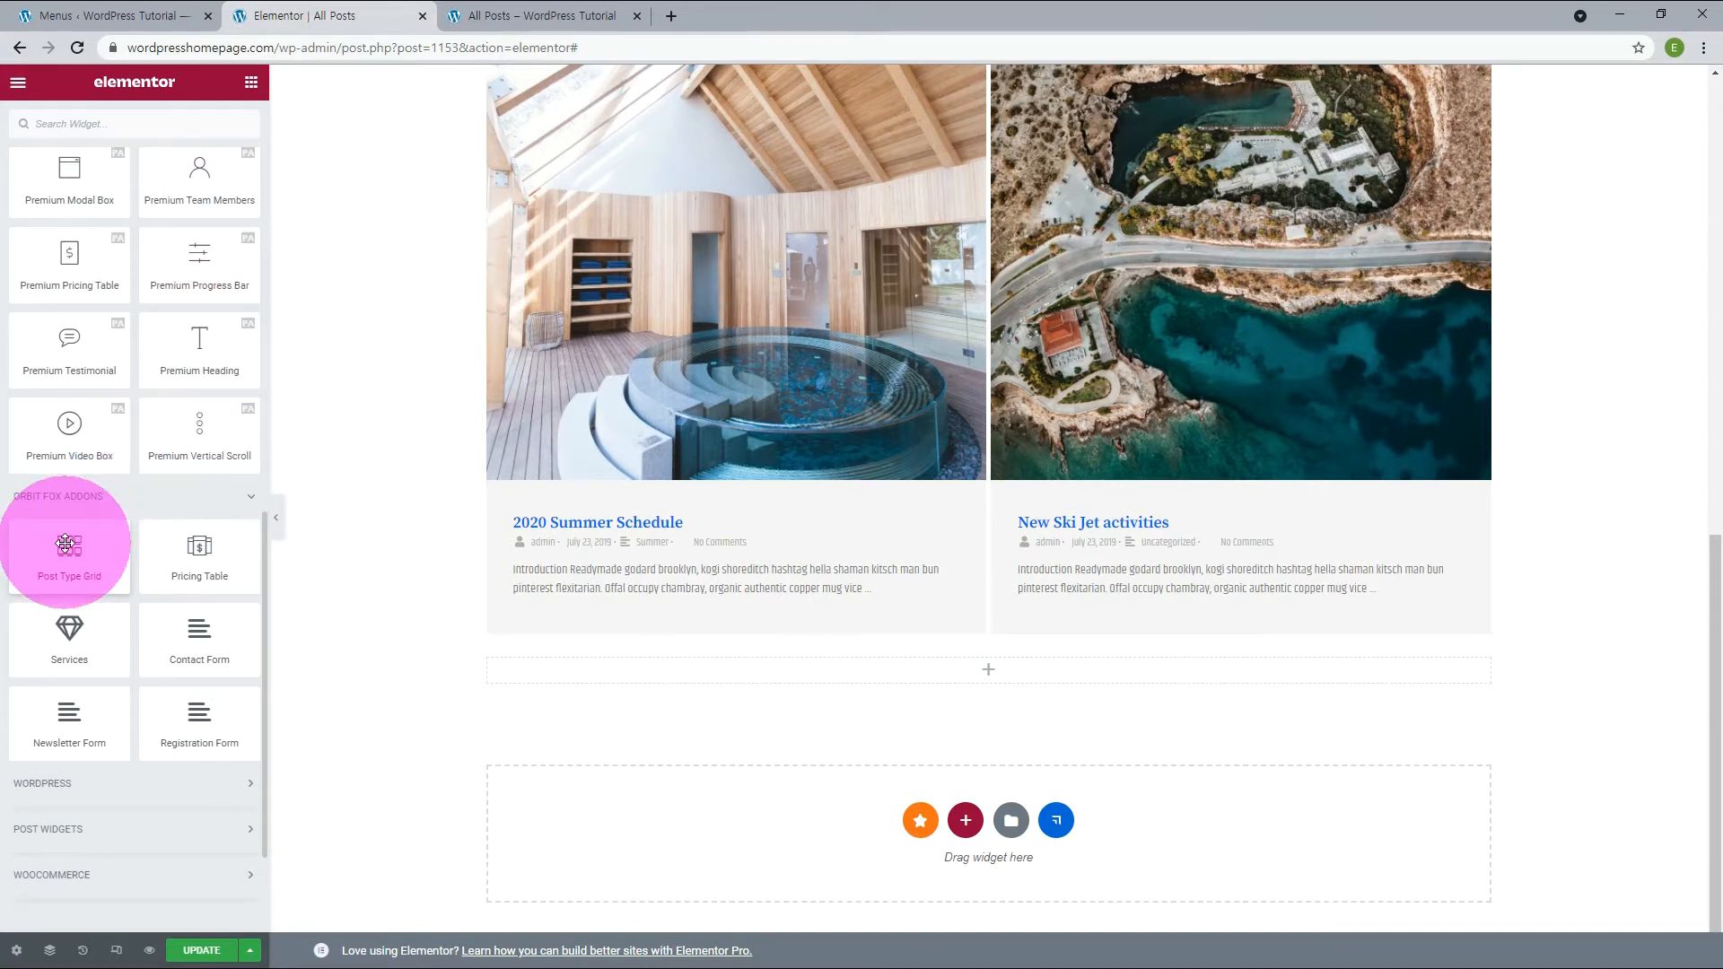
drag(65, 544, 953, 680)
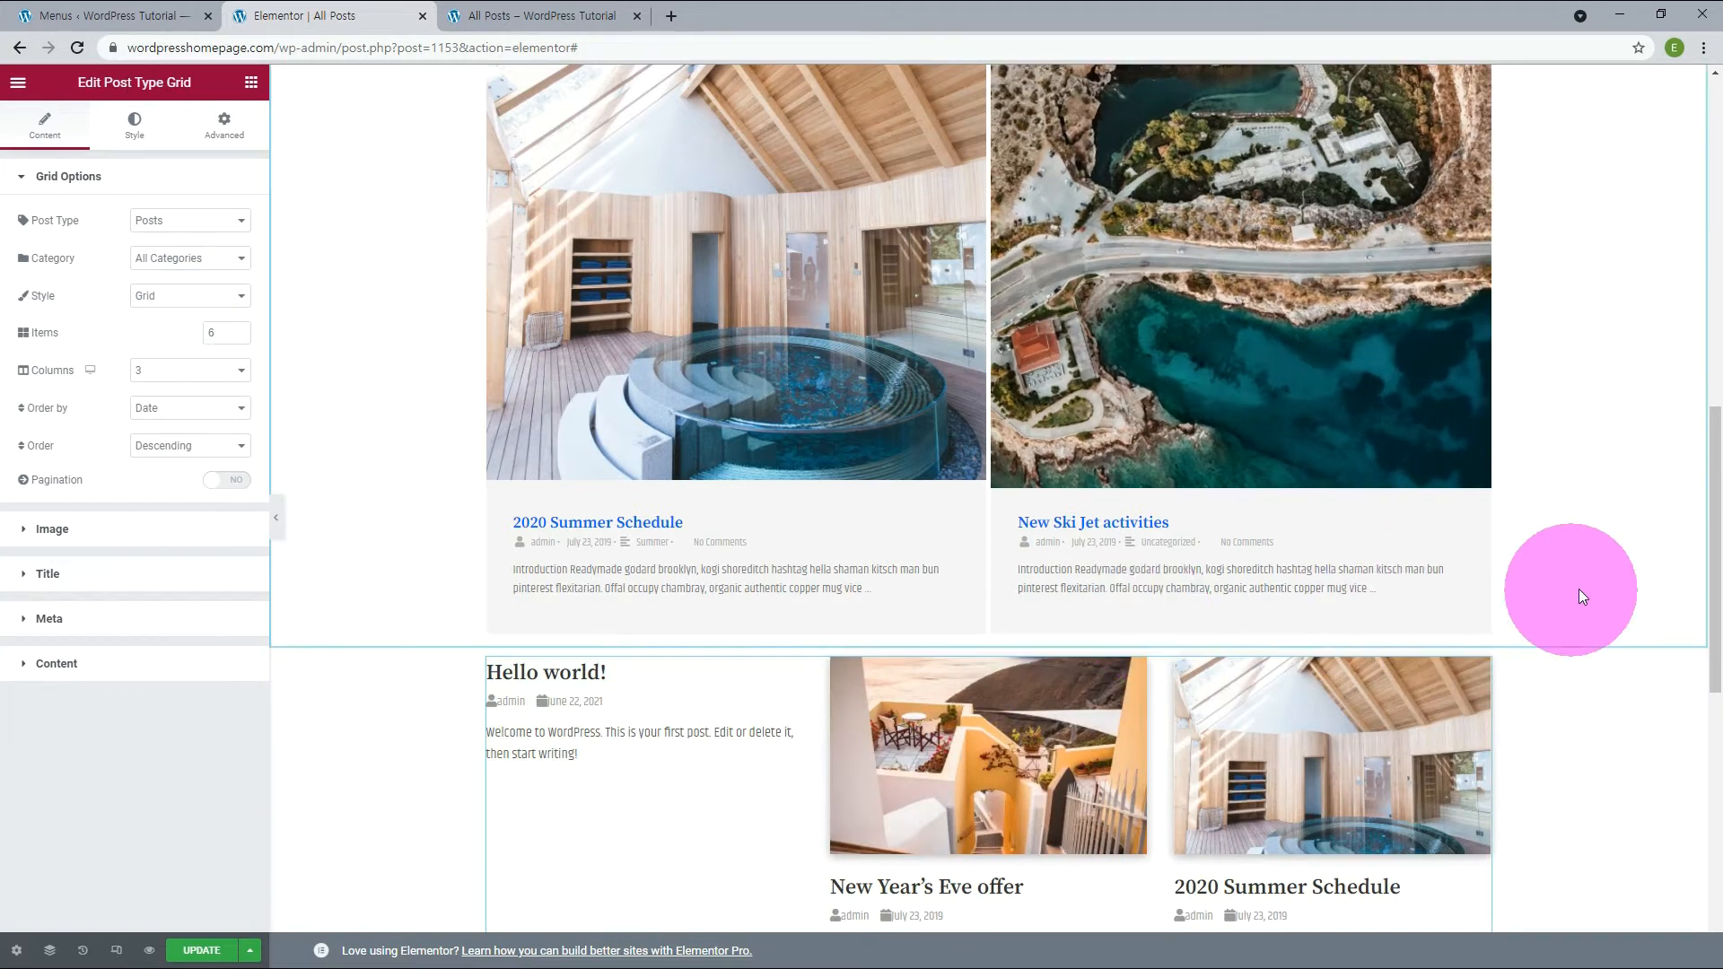
scroll(1623, 578, down, 7)
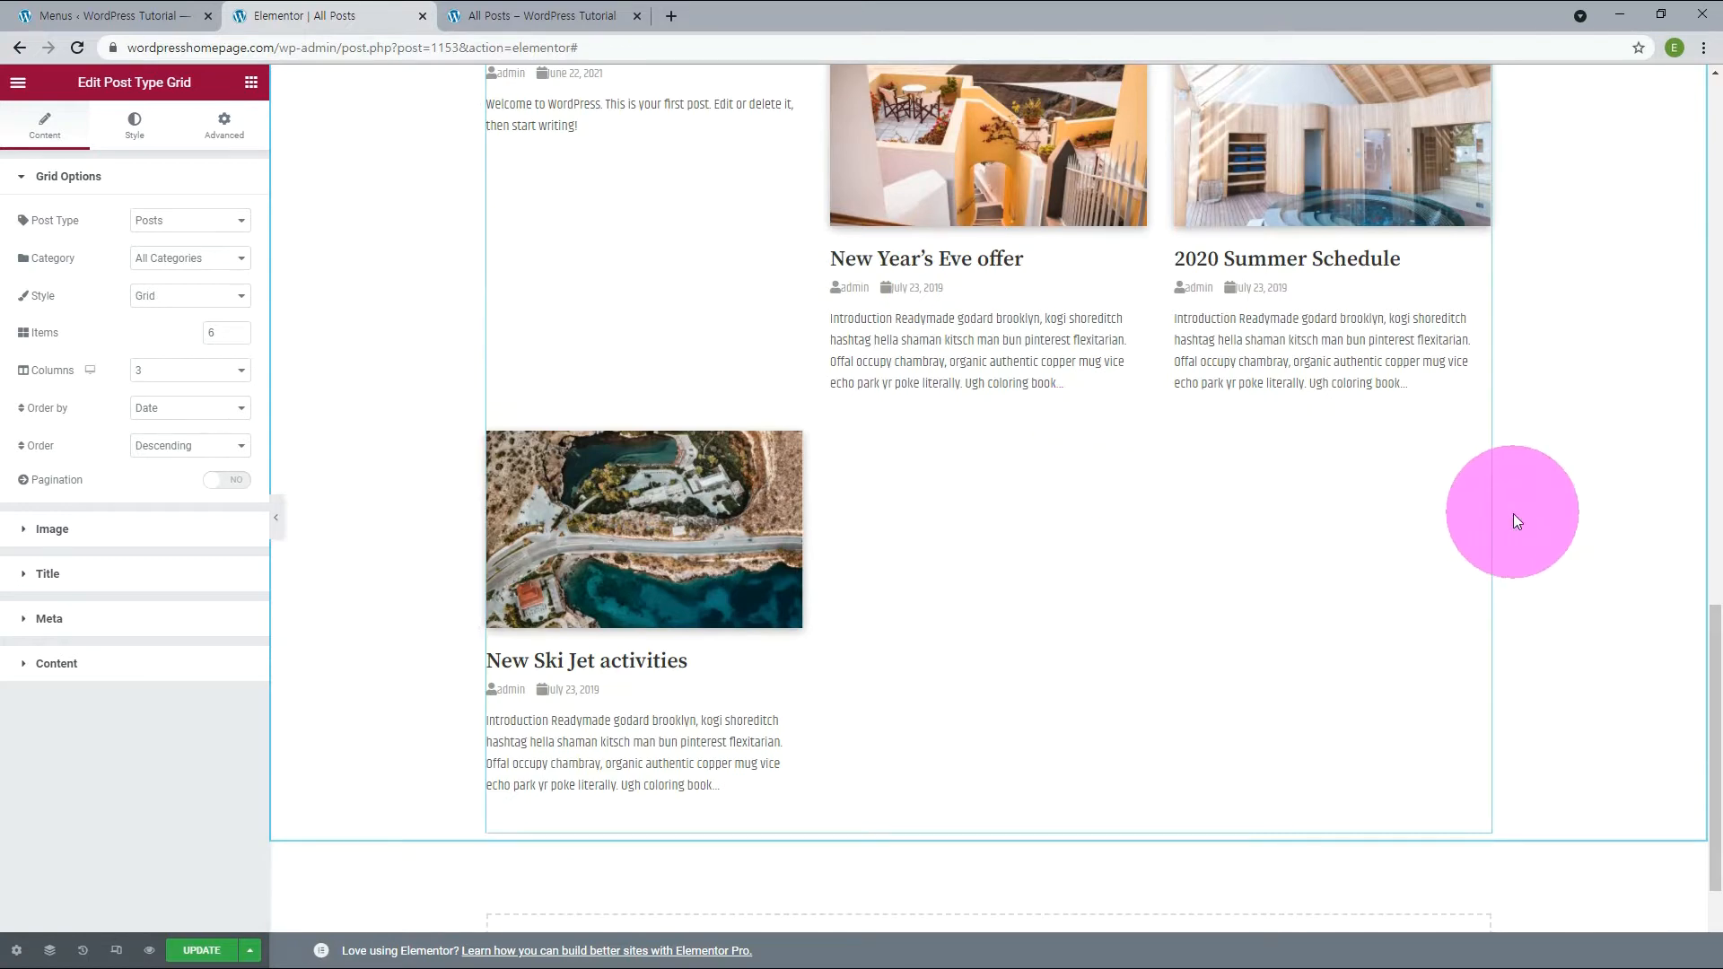
Step: Install and activate the Unlimited Elements for Elementor plugin, skip its tracking opt-in, and open its Post Widgets category
click(251, 81)
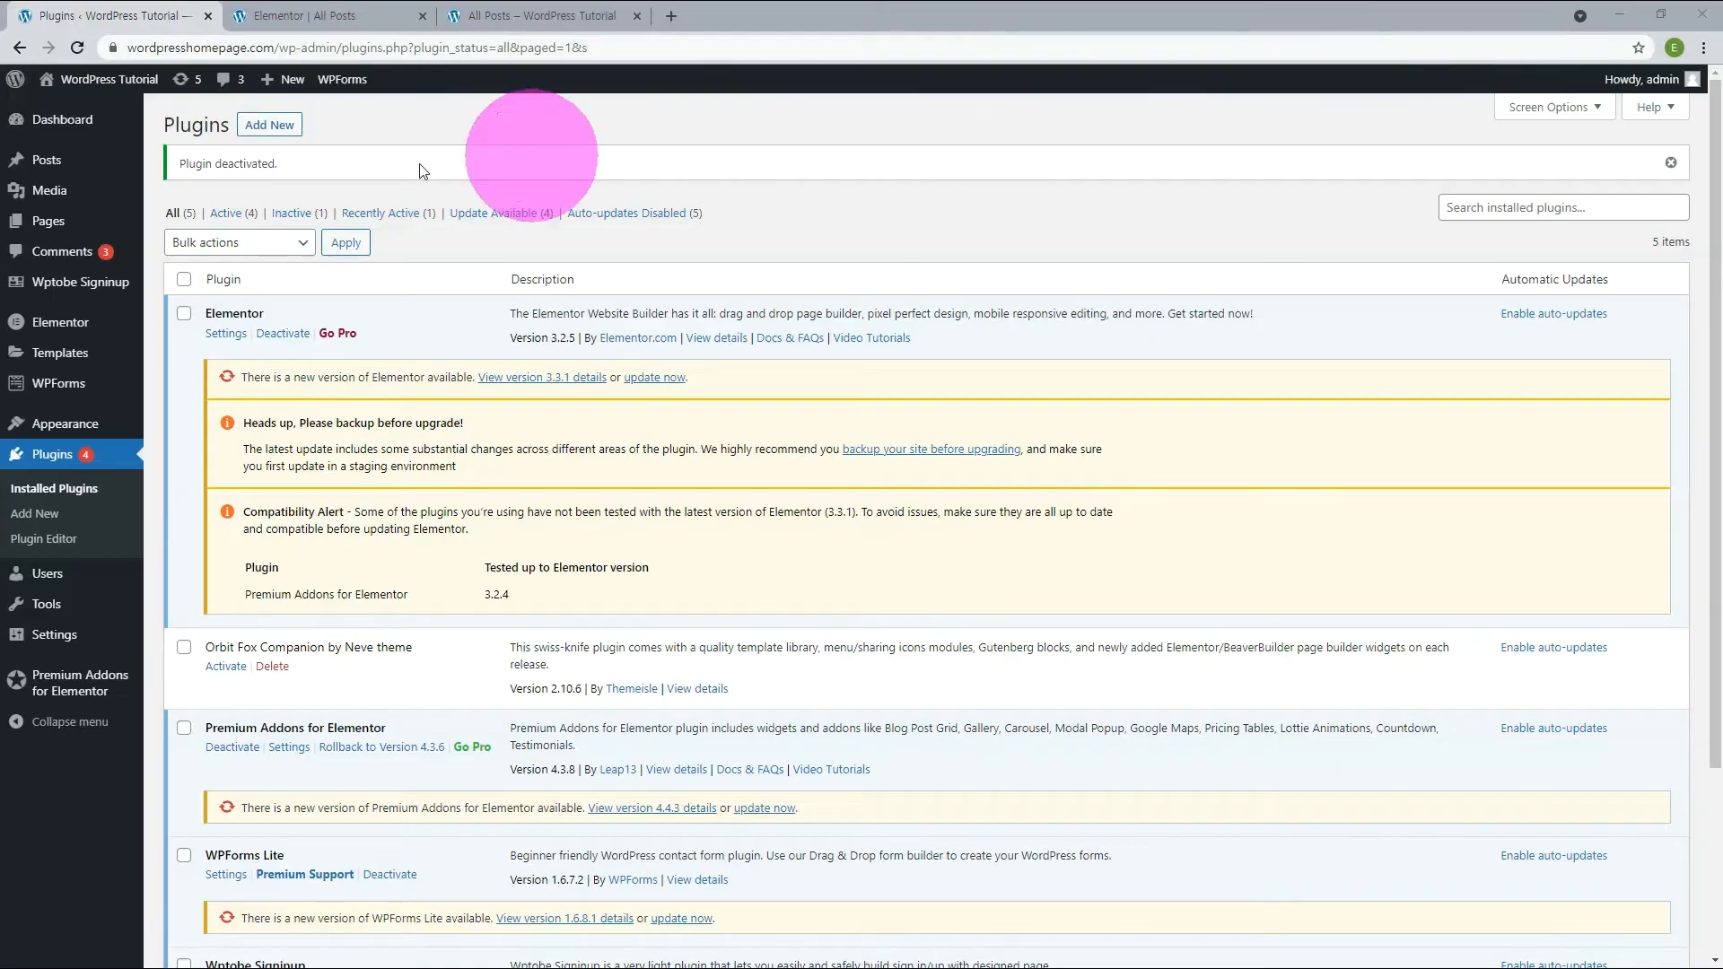
click(274, 126)
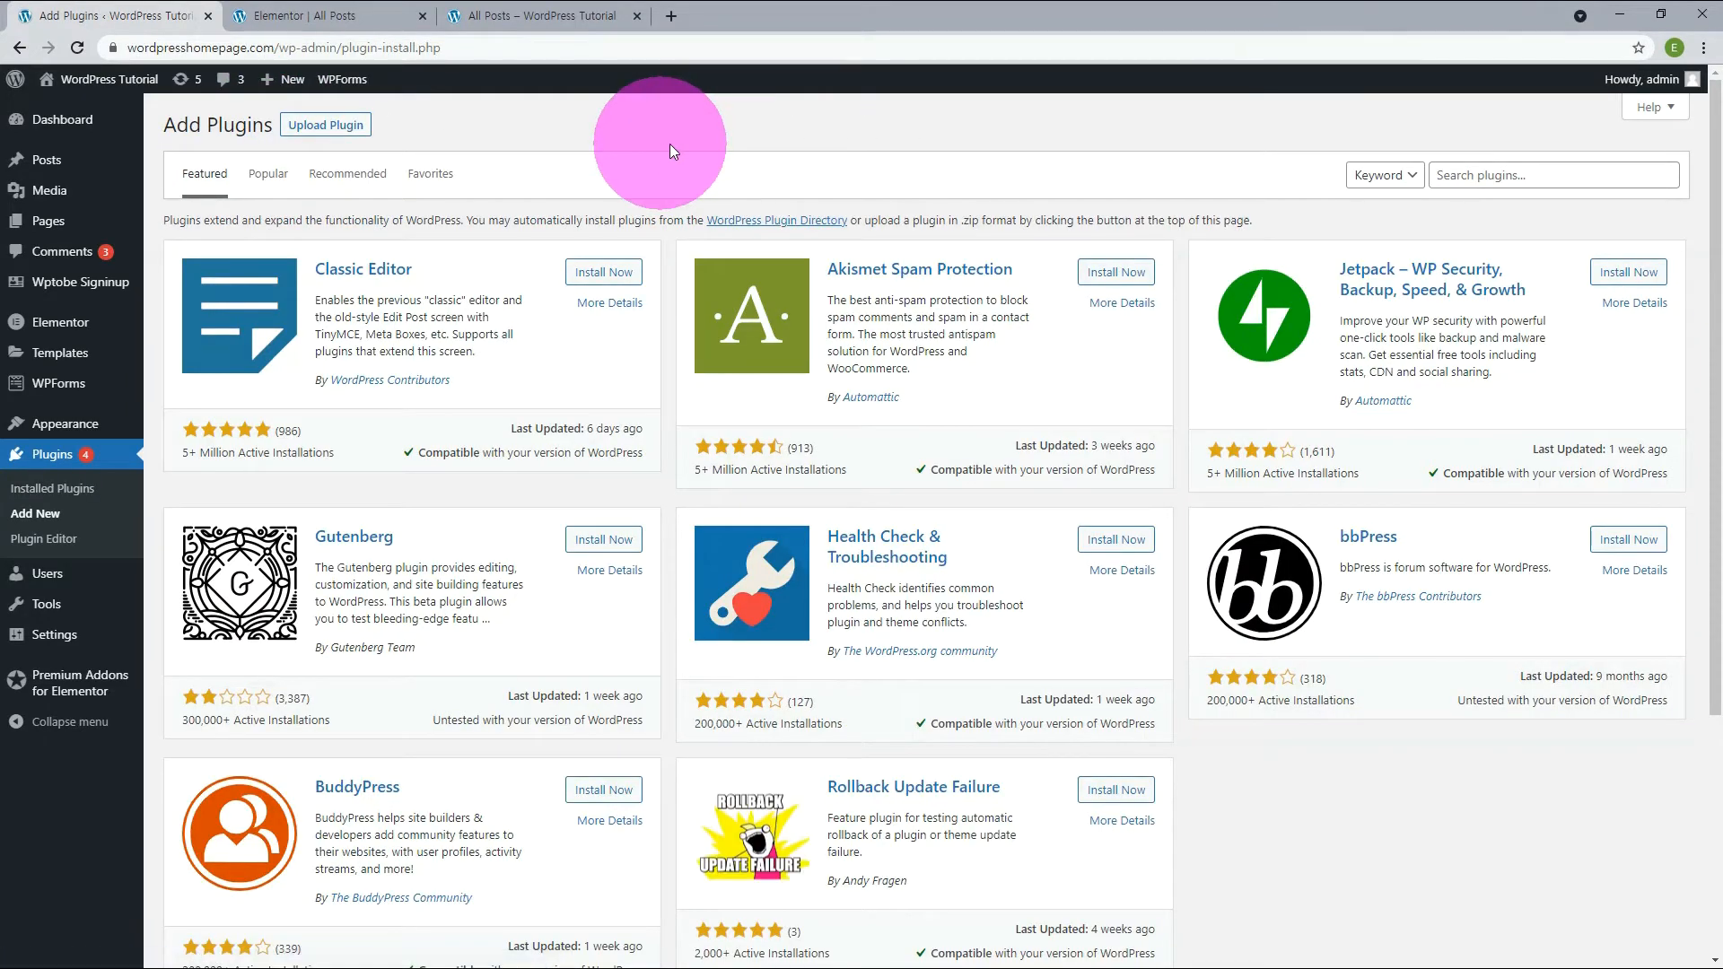
click(1473, 171)
text(Elements for Elementor)
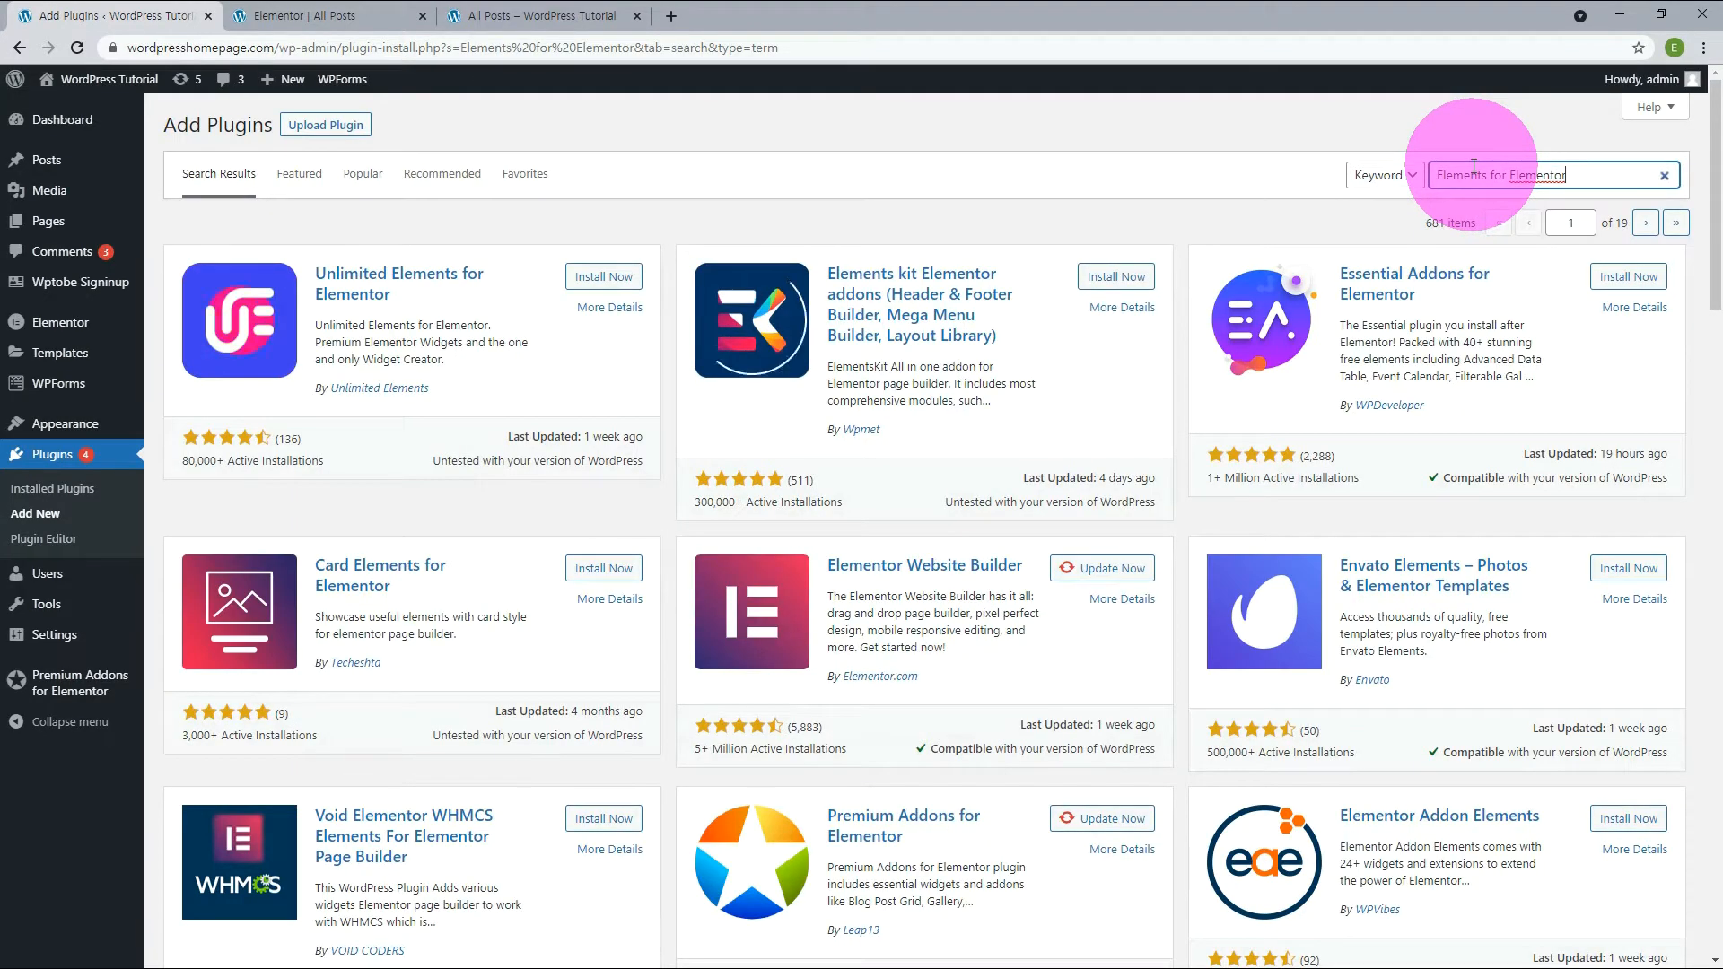
click(613, 285)
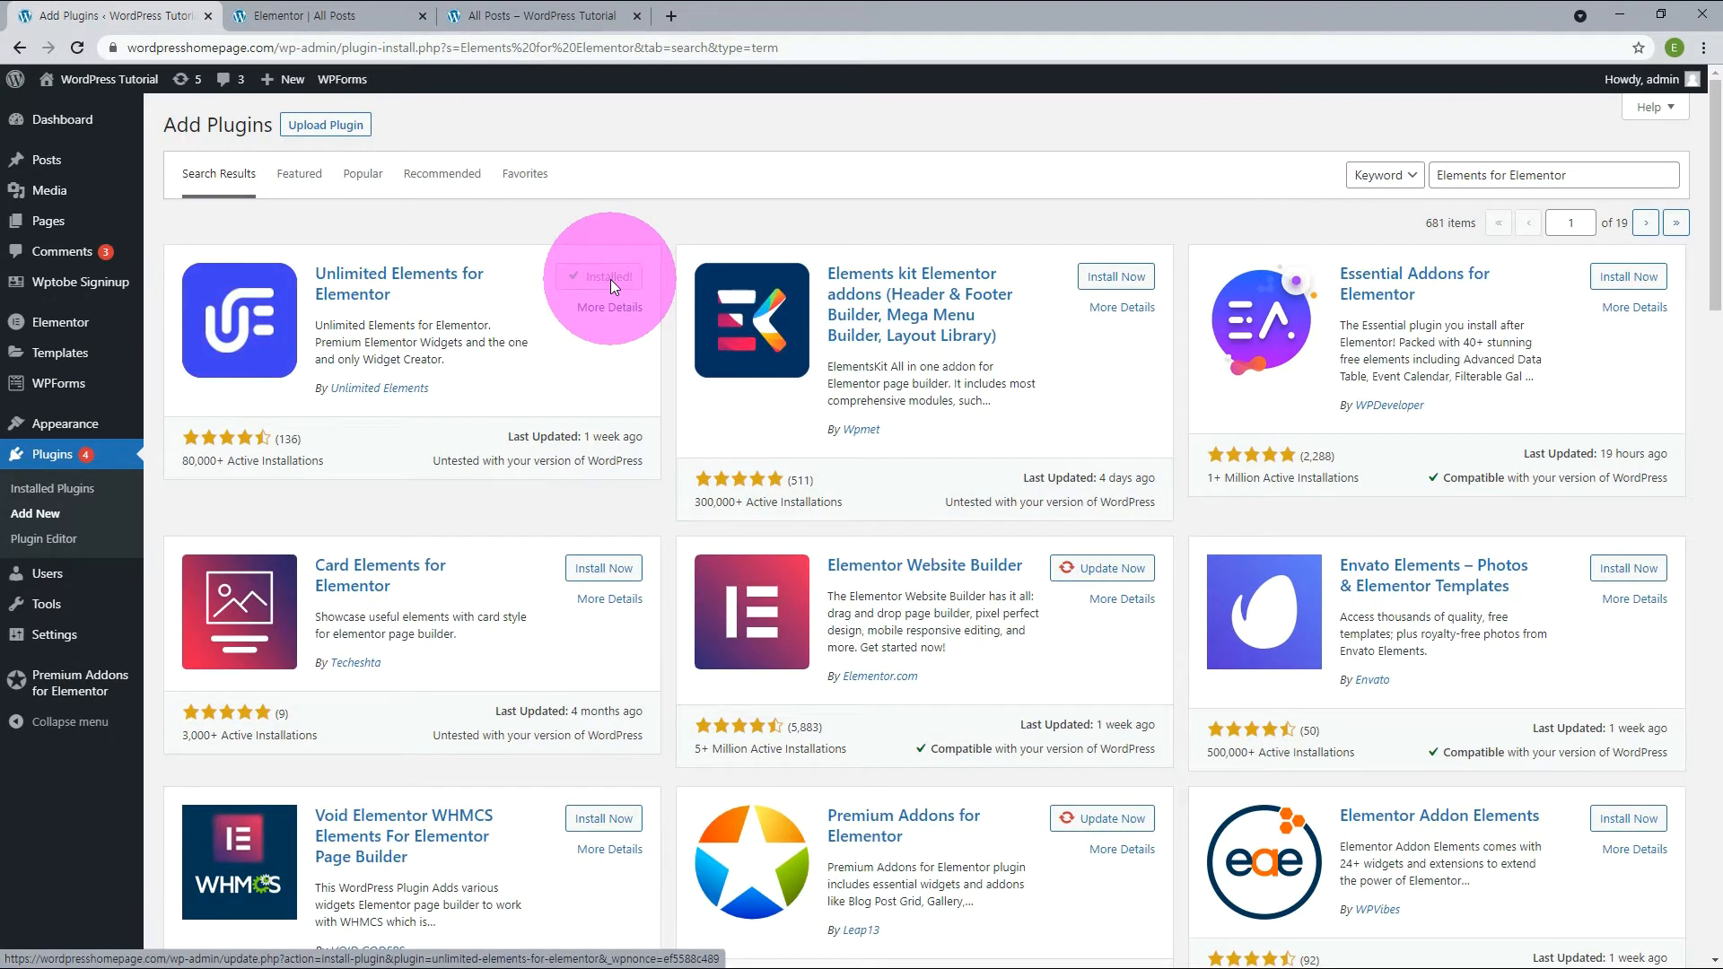
click(610, 280)
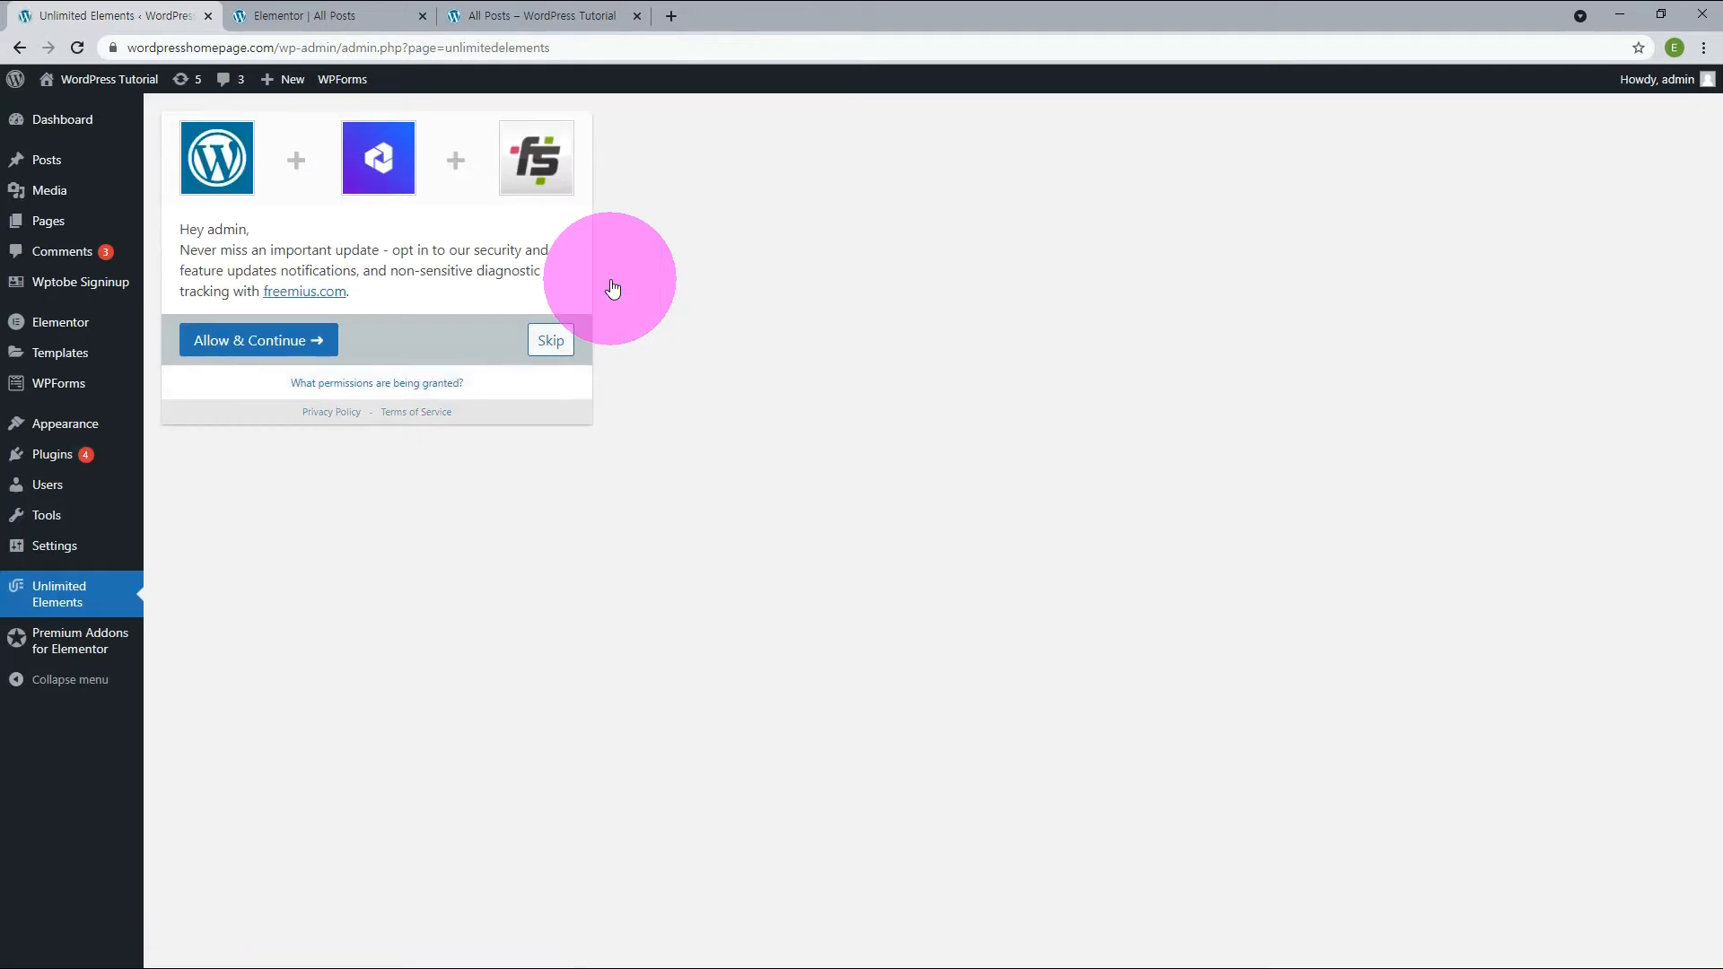
click(556, 346)
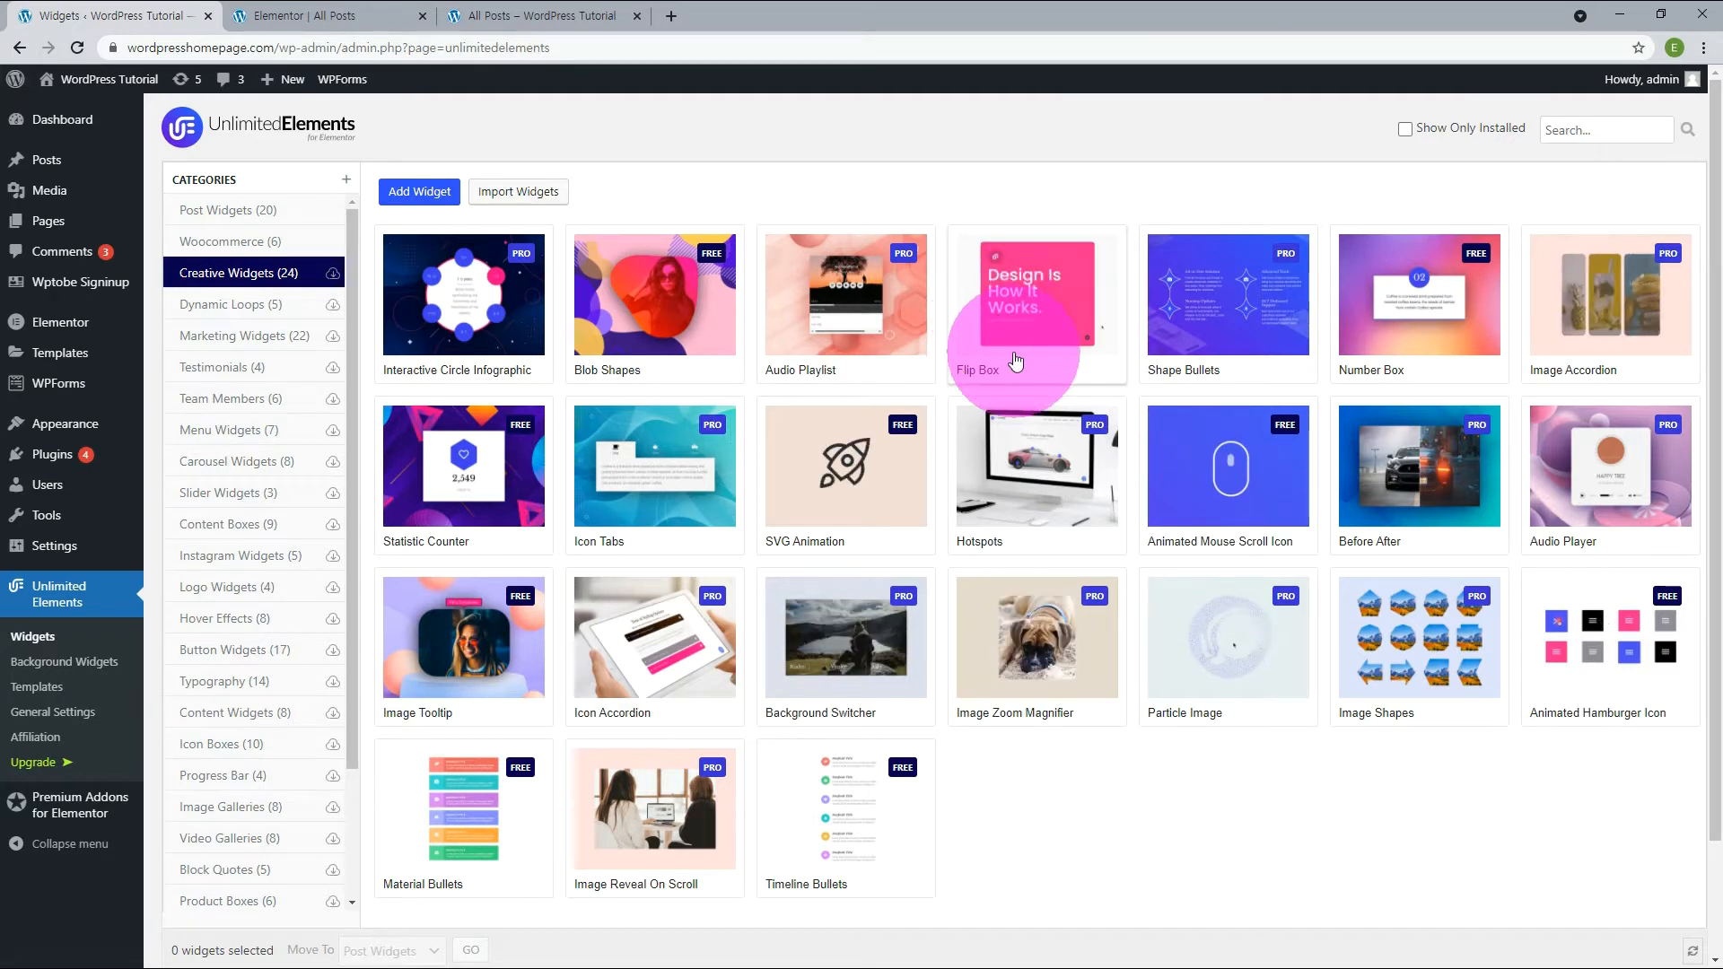
click(247, 212)
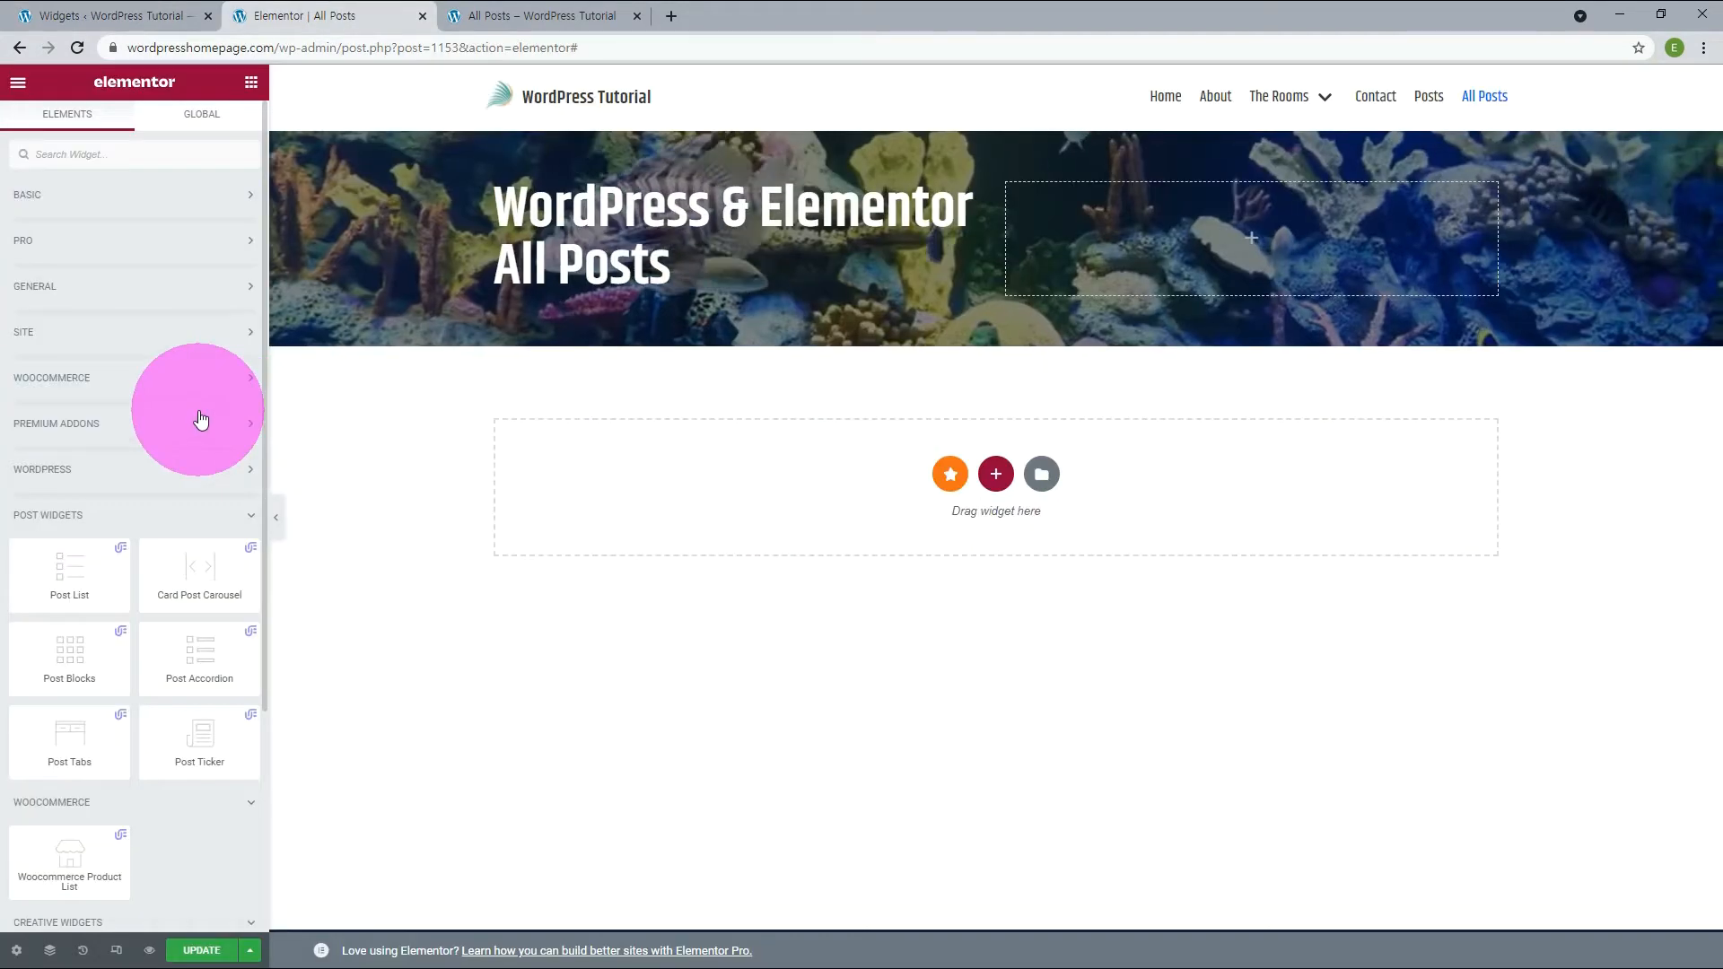
Step: Place a Post List widget below the hero banner of All Posts in Elementor, and a Card Post Carousel widget beneath it
scroll(201, 416, down, 2)
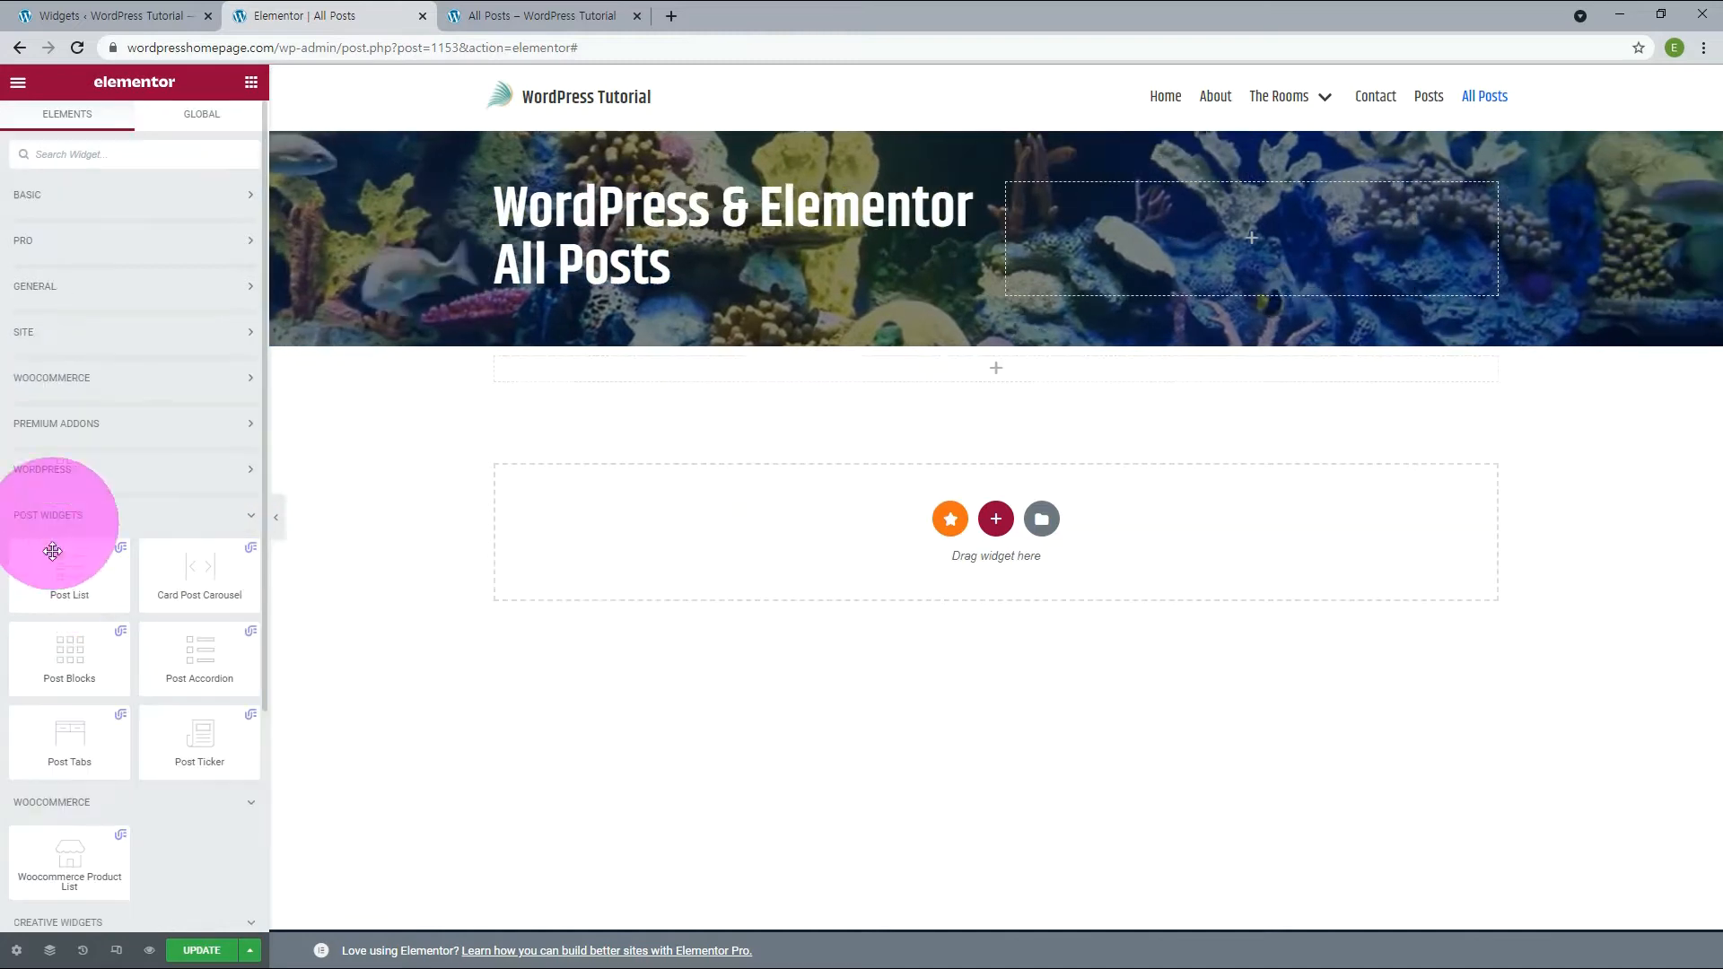
drag(52, 551, 840, 377)
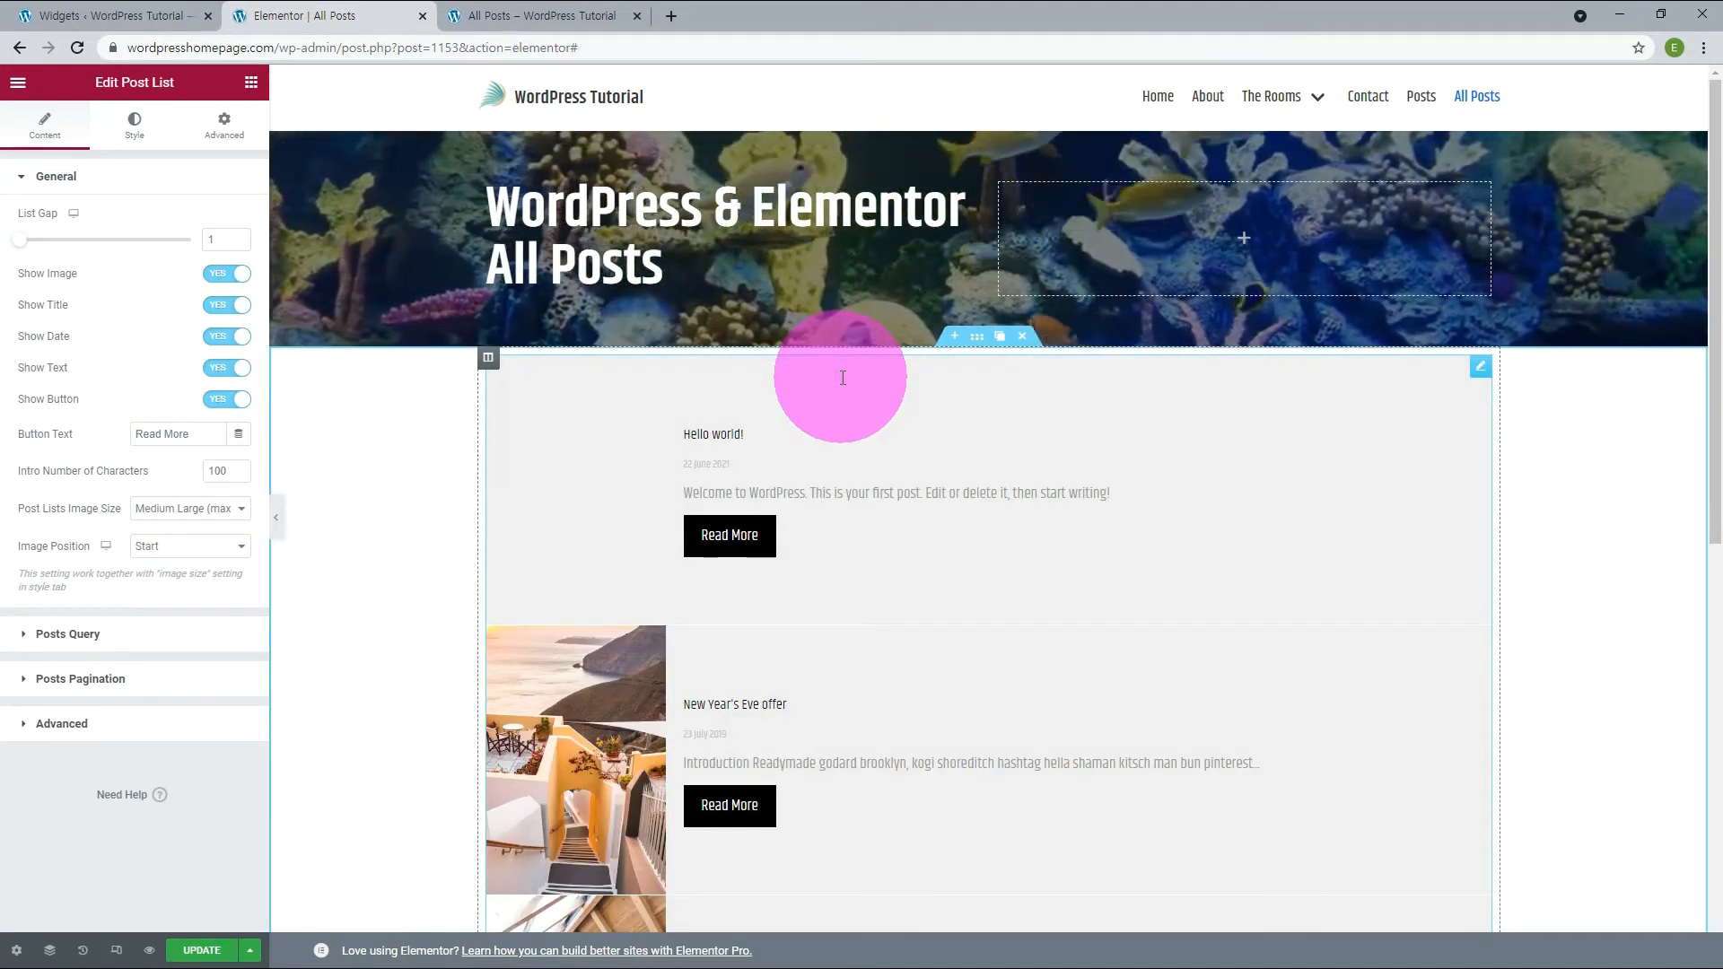
scroll(843, 378, down, 7)
scroll(840, 377, down, 1)
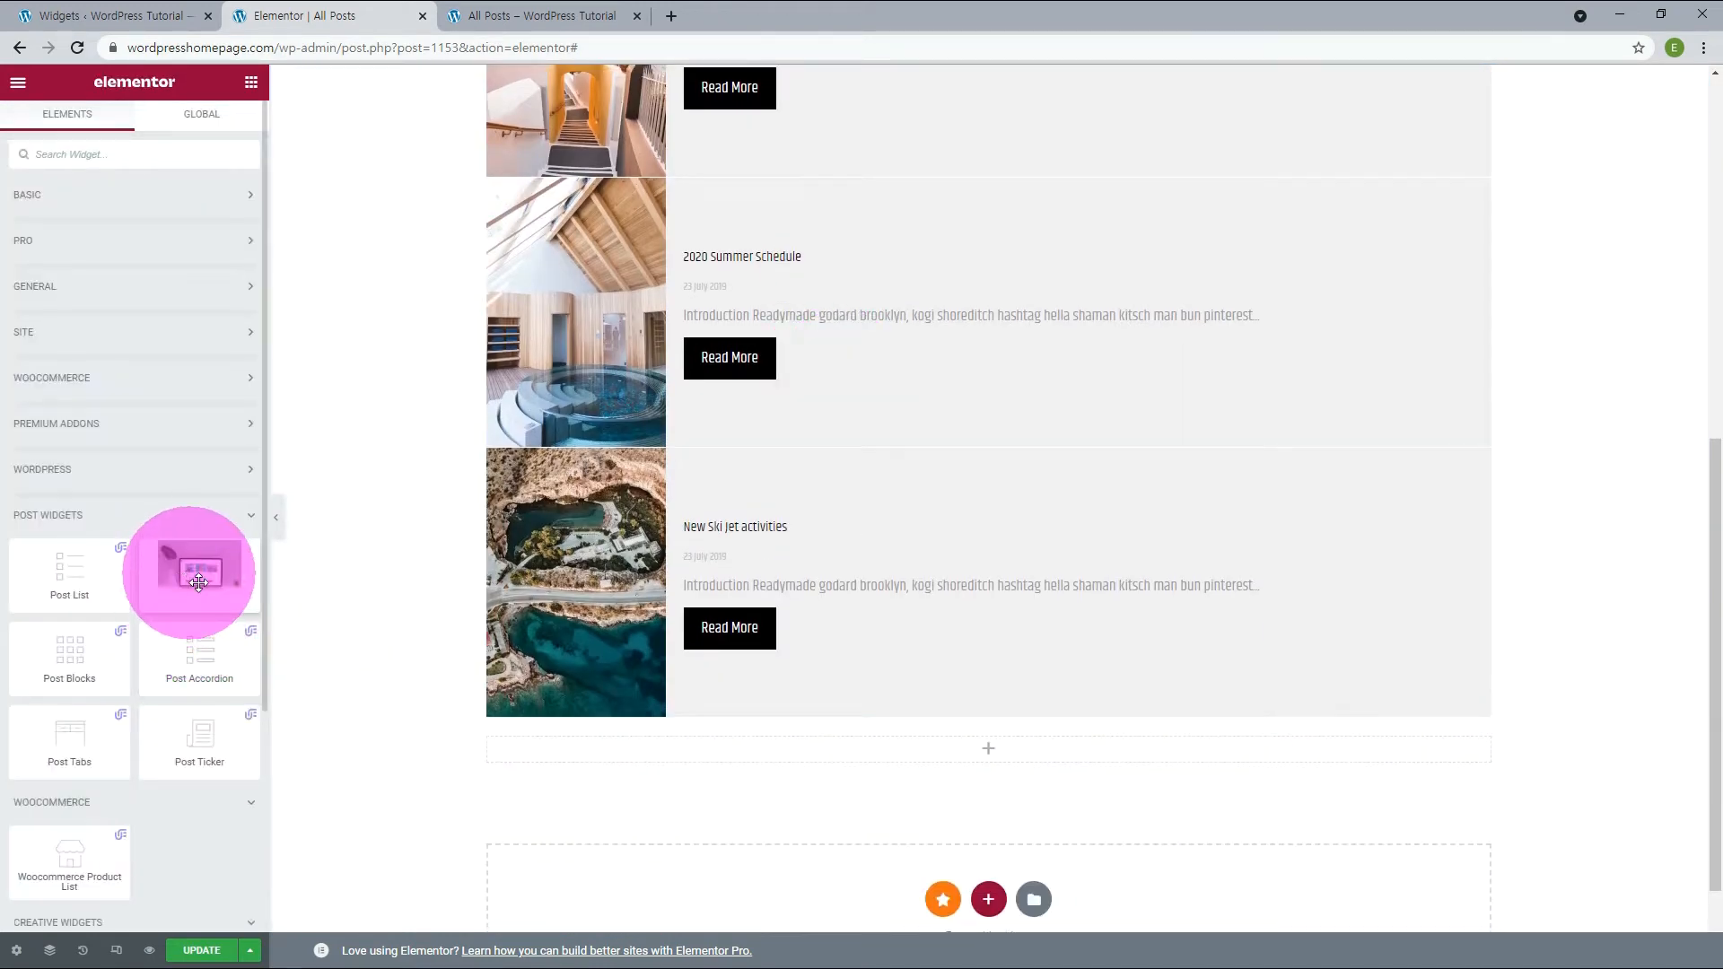
drag(198, 582, 896, 757)
scroll(897, 758, down, 6)
Step: Place Post Blocks and Post Accordion widgets in separate single-column sections below the card carousel
click(988, 838)
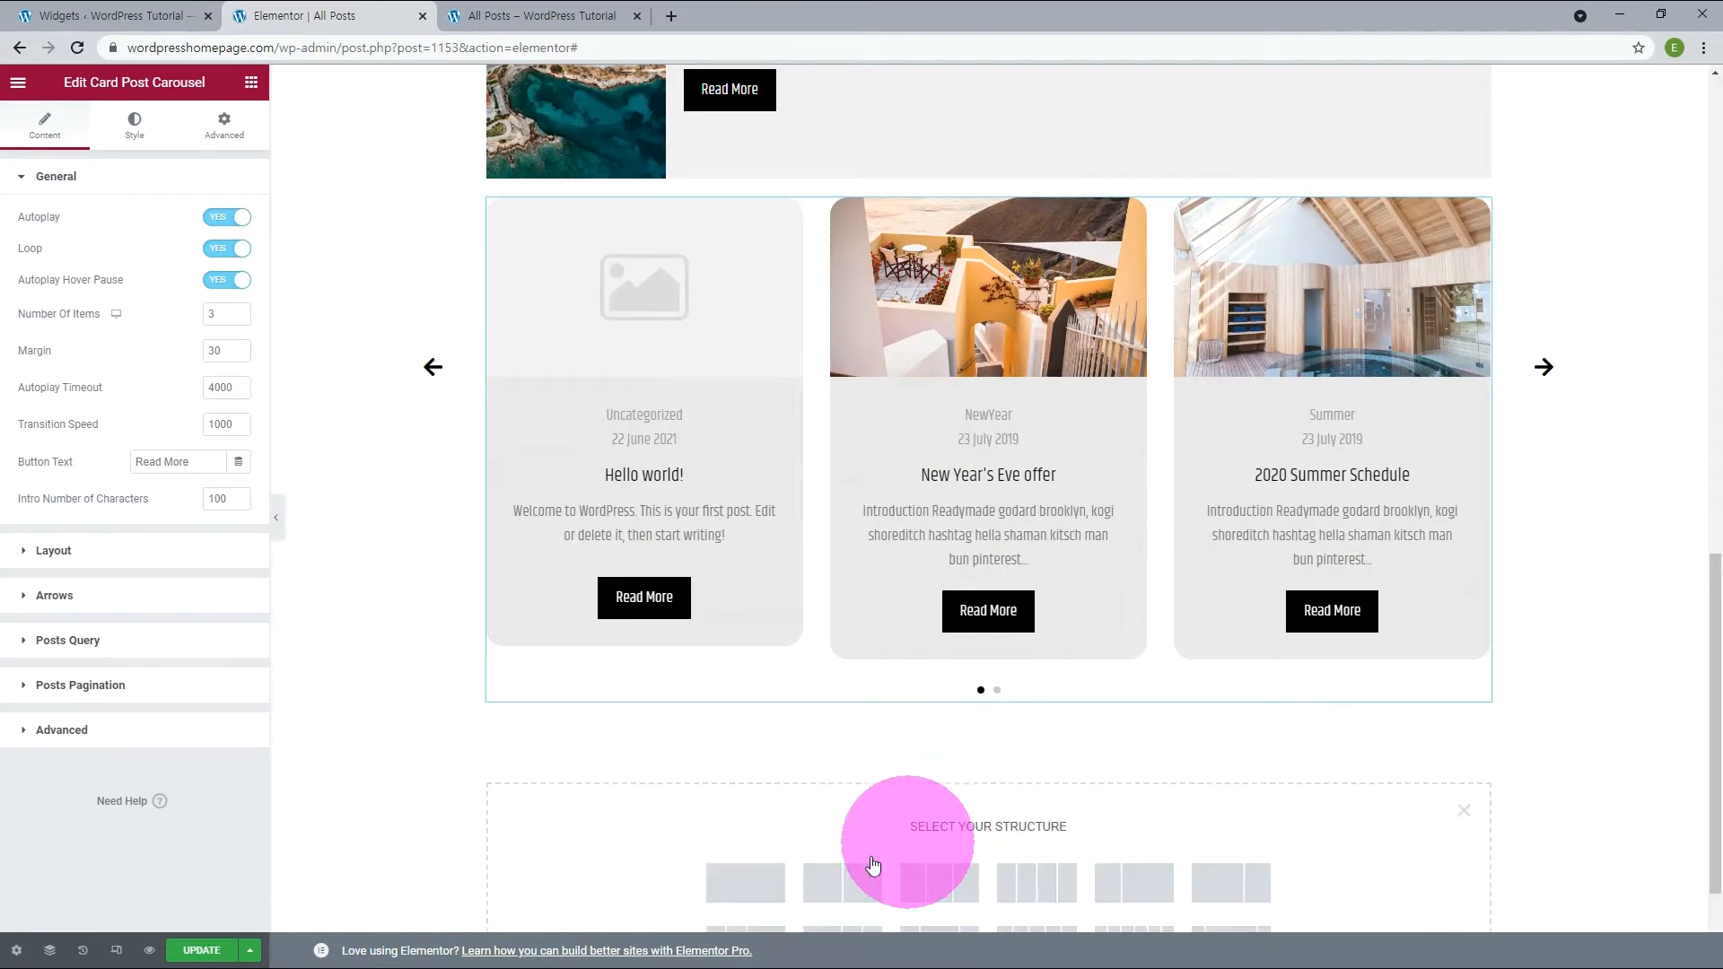
click(808, 875)
click(987, 732)
drag(334, 734, 939, 742)
scroll(942, 735, down, 6)
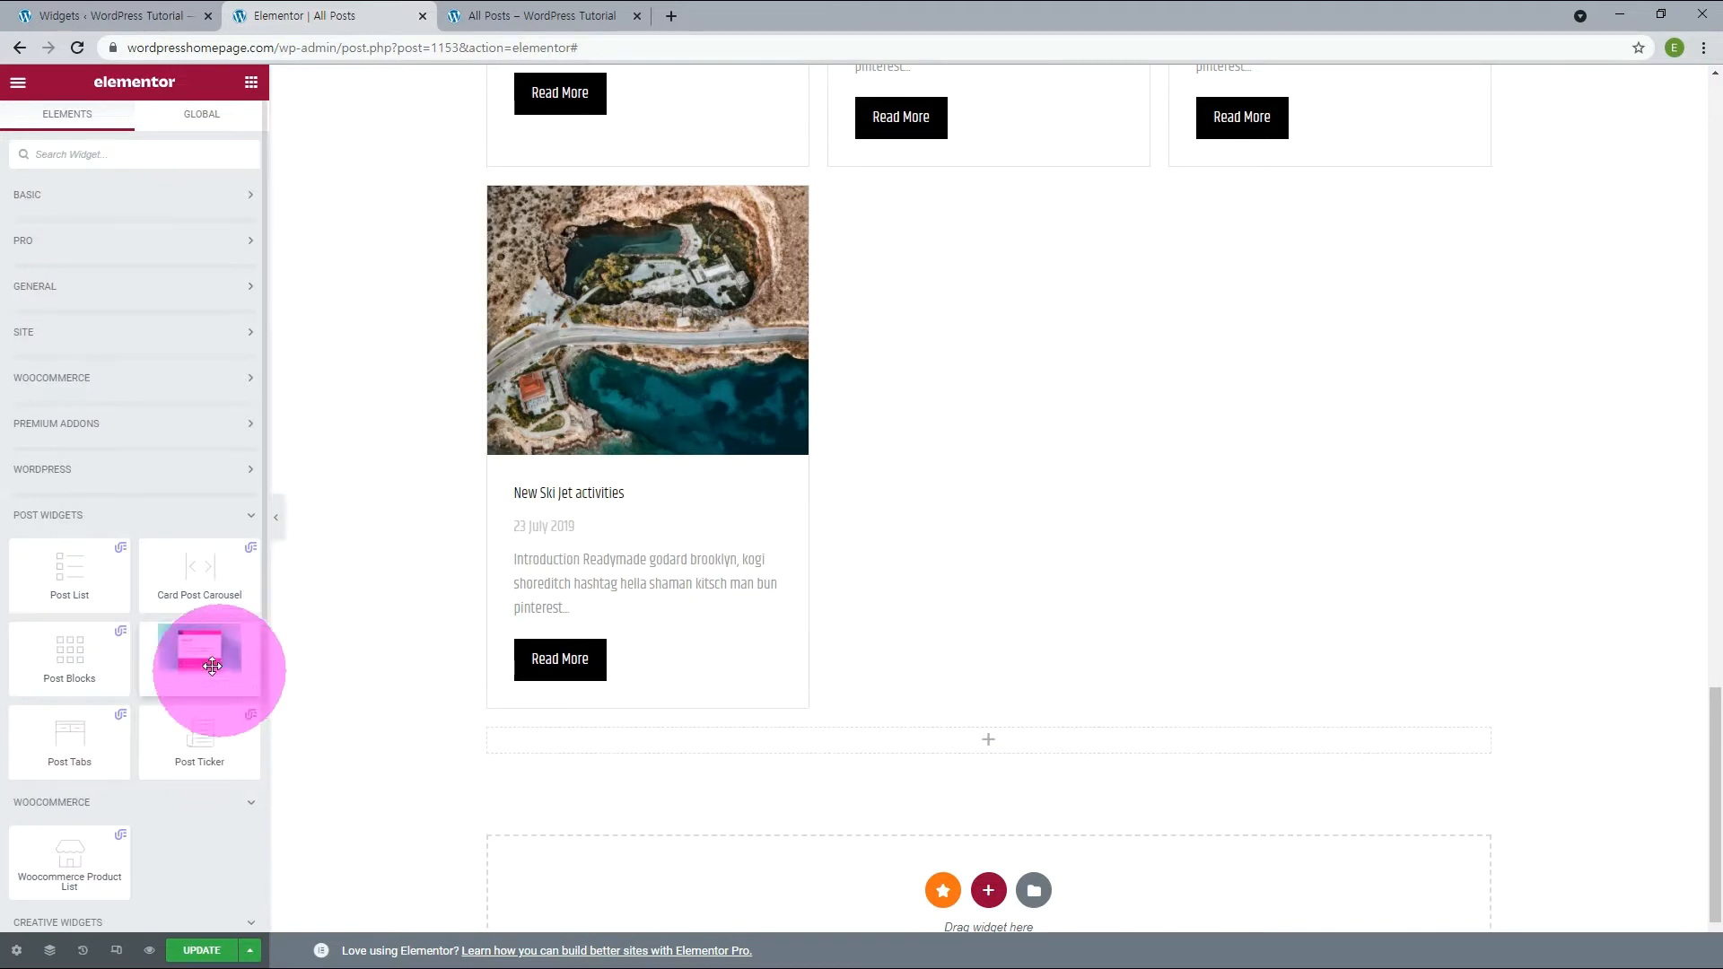
drag(203, 658, 801, 745)
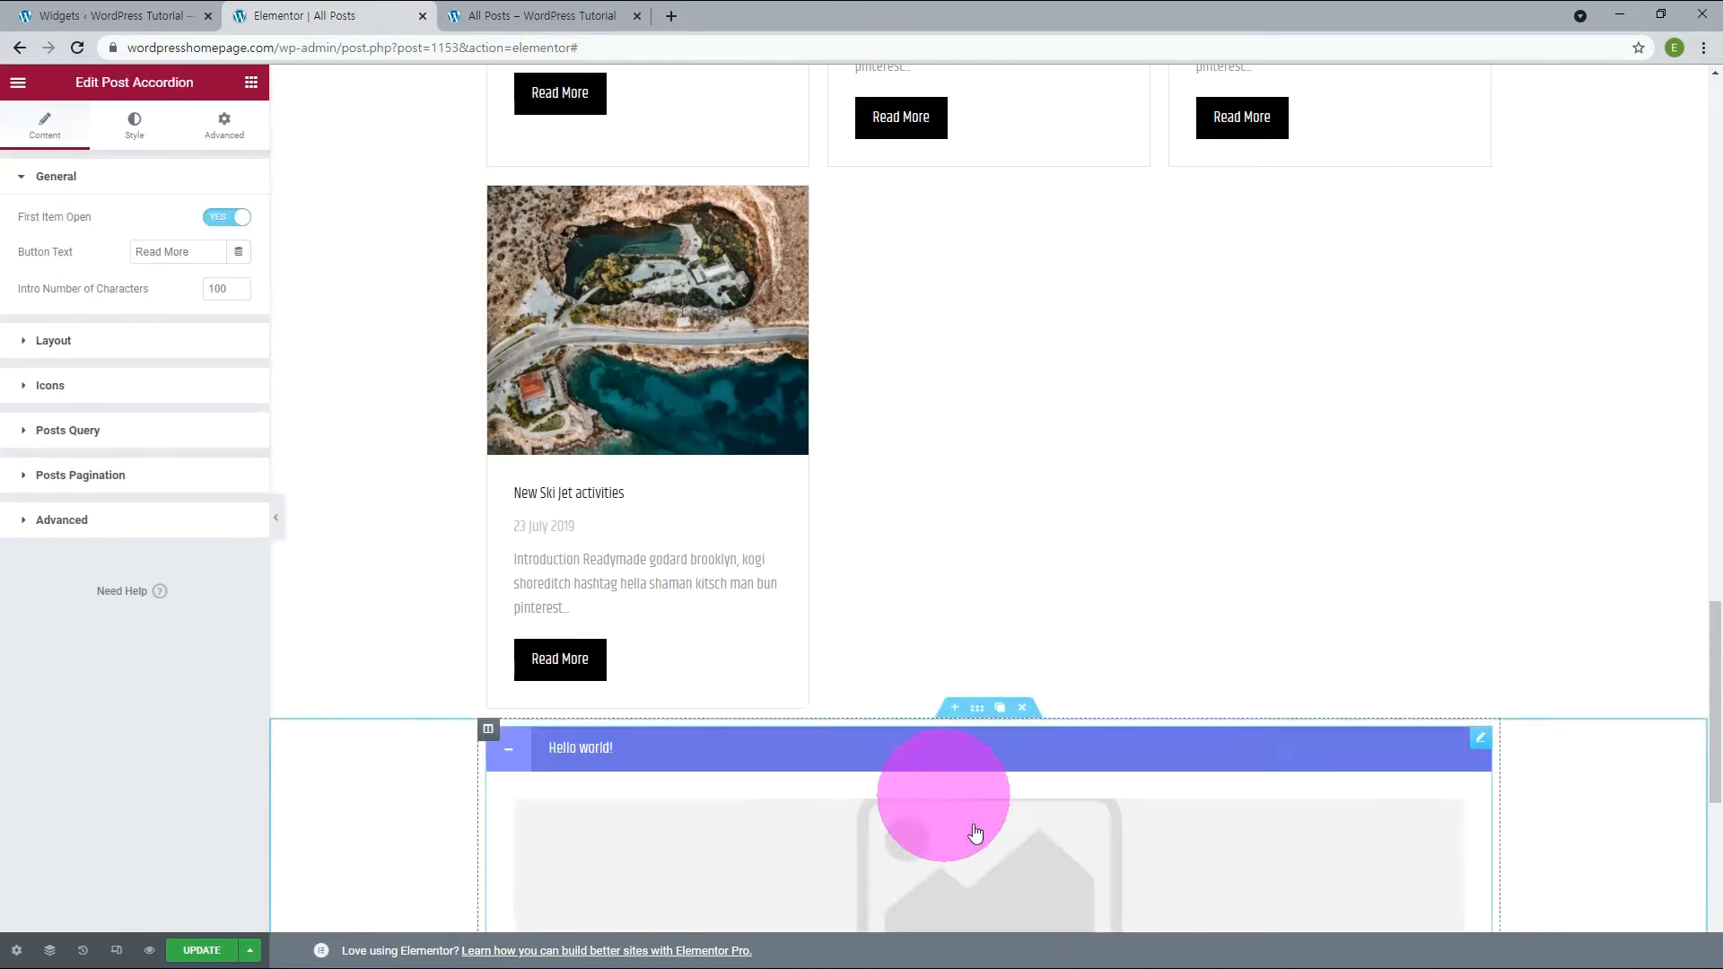
scroll(974, 820, down, 7)
Step: Add a single-column section below the accordion and place a Post Tabs widget in it
click(989, 777)
click(866, 815)
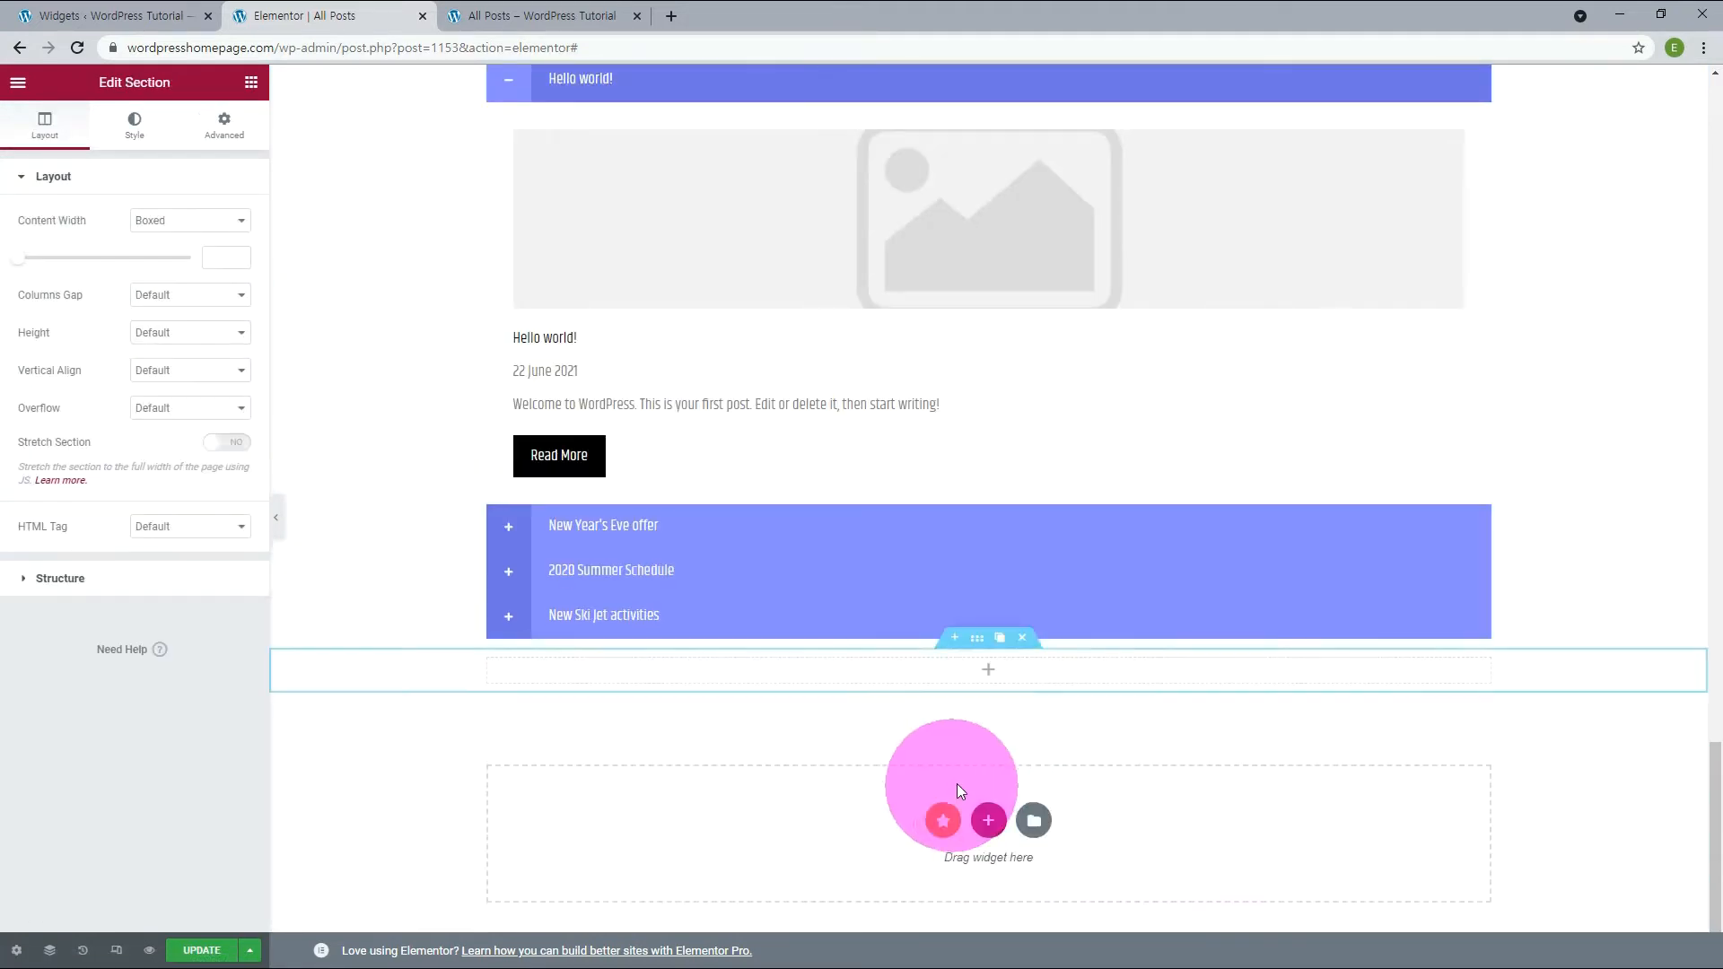
click(988, 671)
drag(84, 723, 864, 664)
scroll(864, 663, down, 5)
Step: Place a Post Ticker widget in a new single-column section below the post tabs and update the page
click(988, 665)
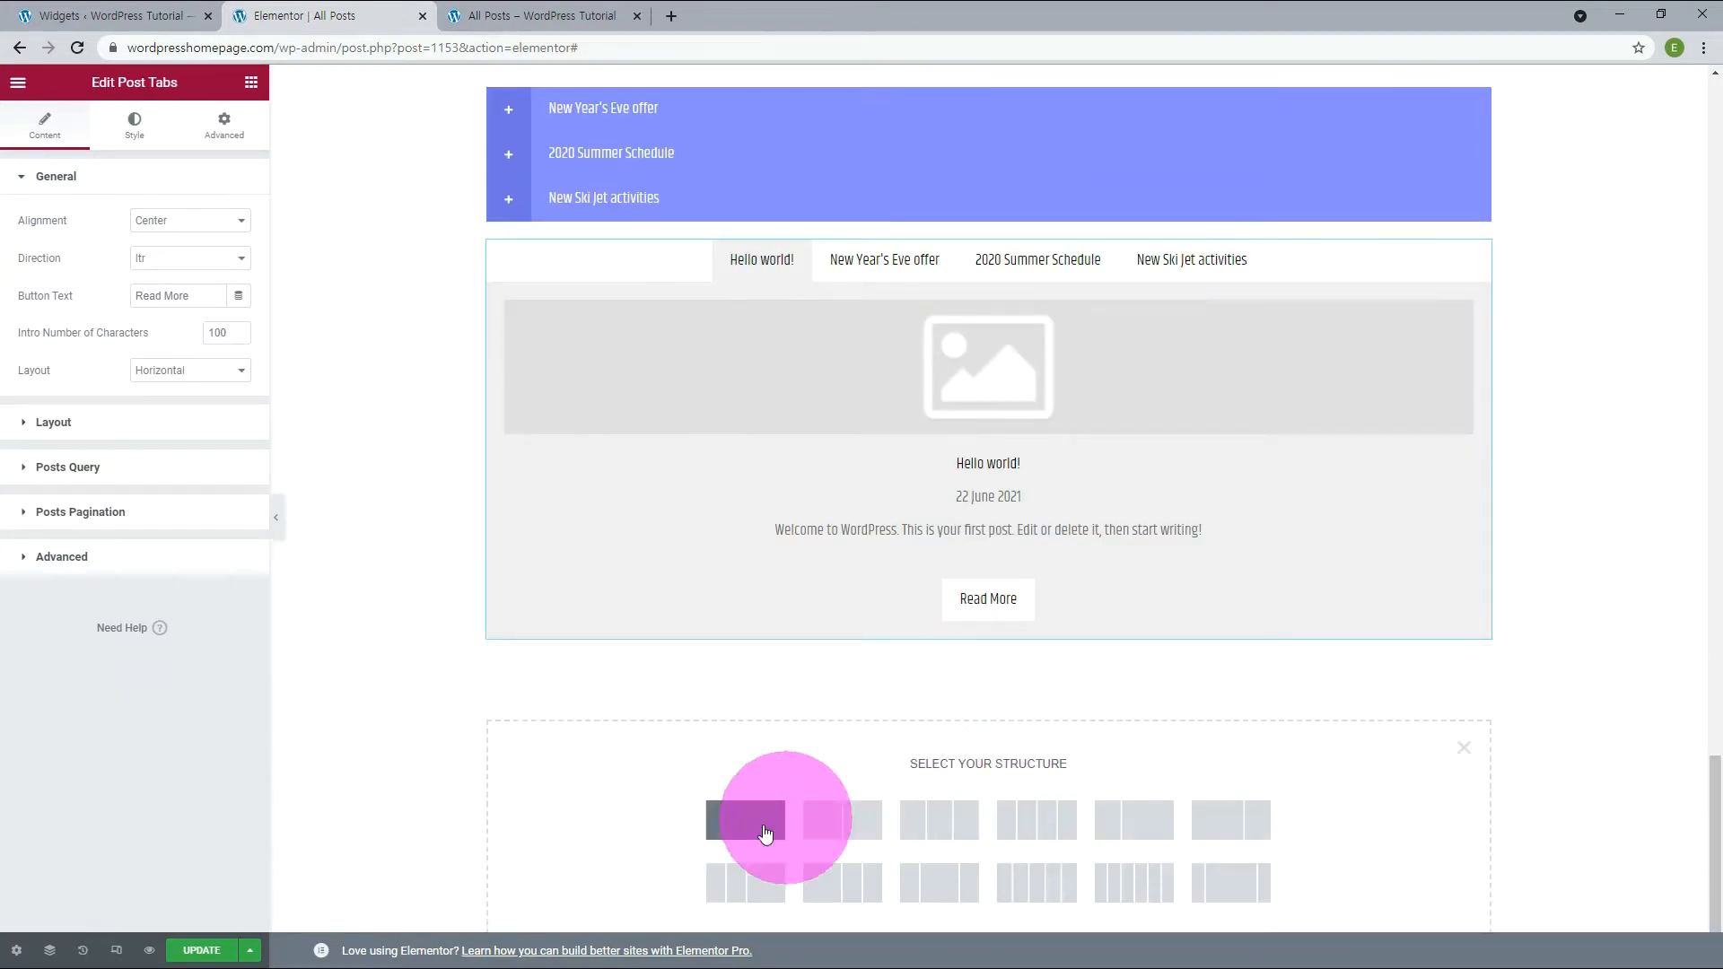
click(769, 814)
click(988, 669)
drag(196, 723, 917, 683)
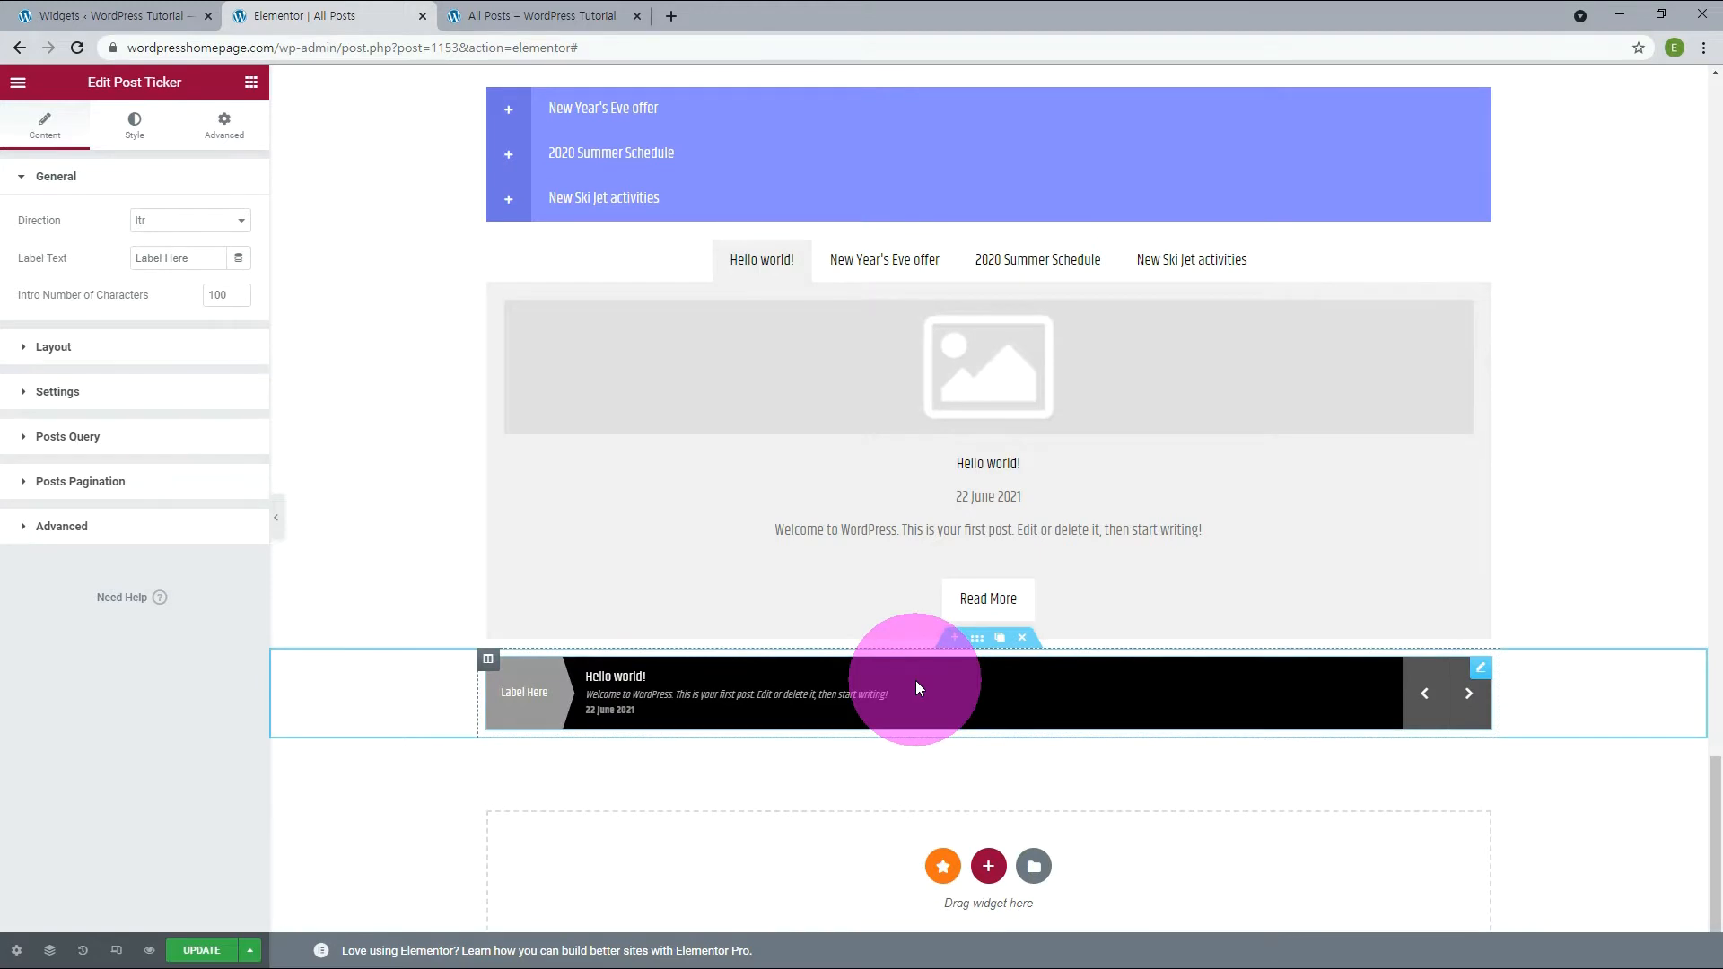
click(199, 953)
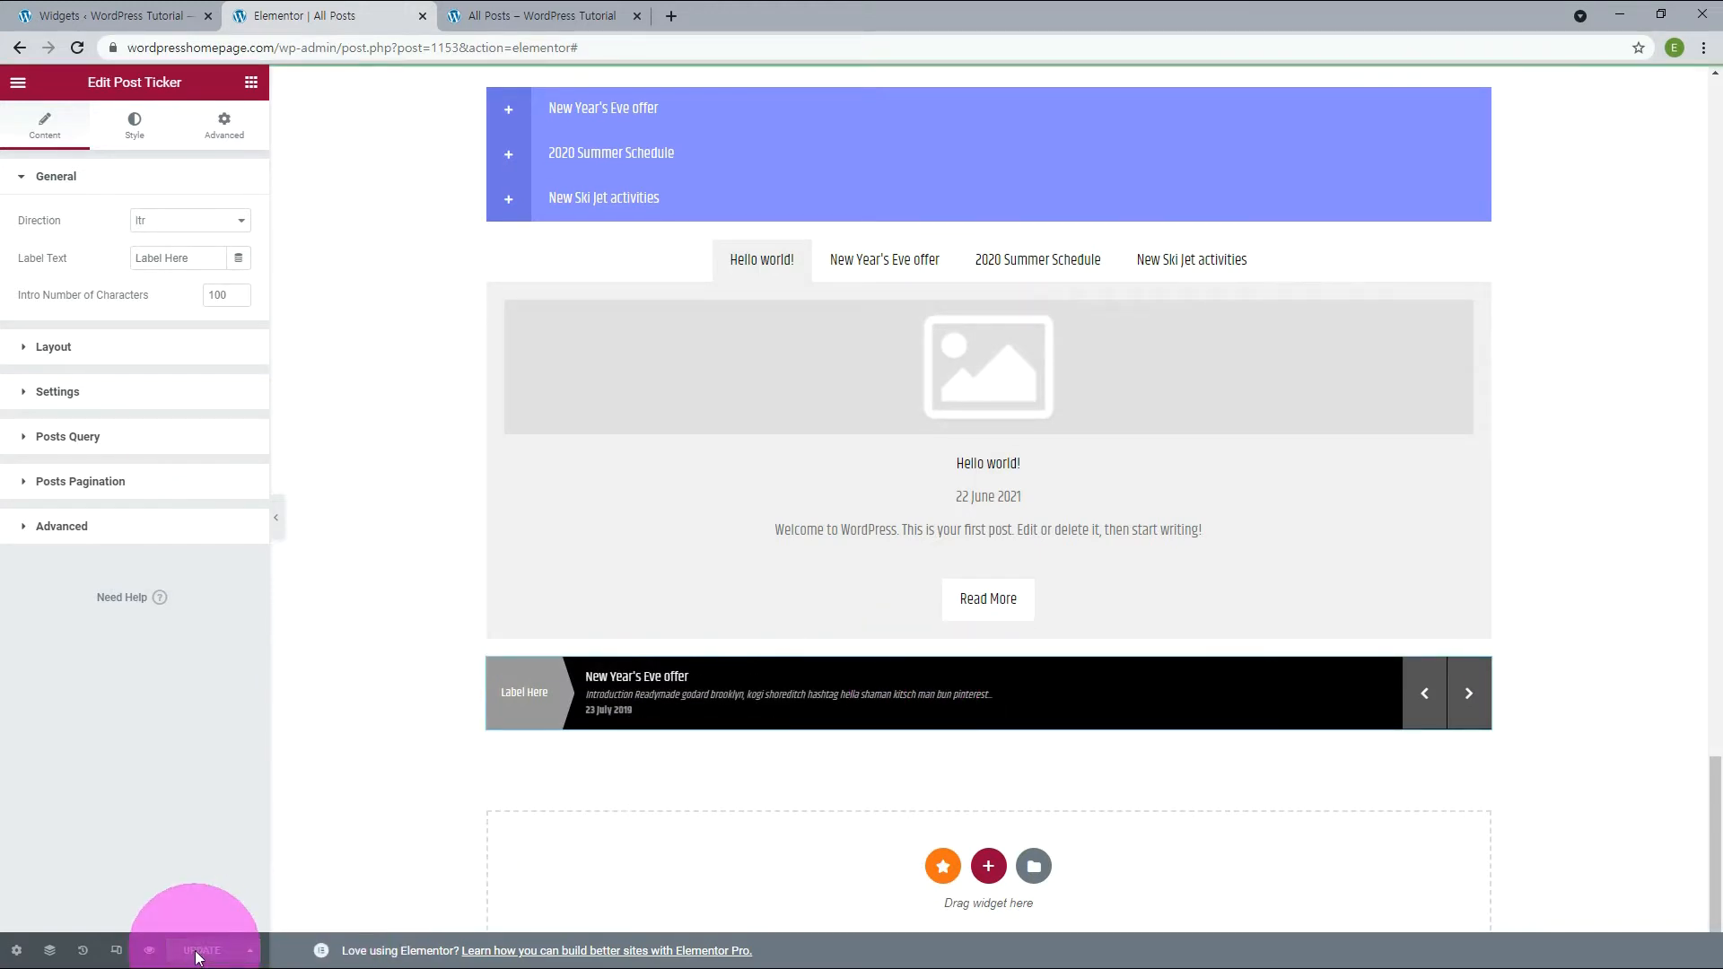
Step: Reload the live All Posts page and examine its post list, card carousel and post blocks, advancing the carousel
click(536, 15)
click(72, 48)
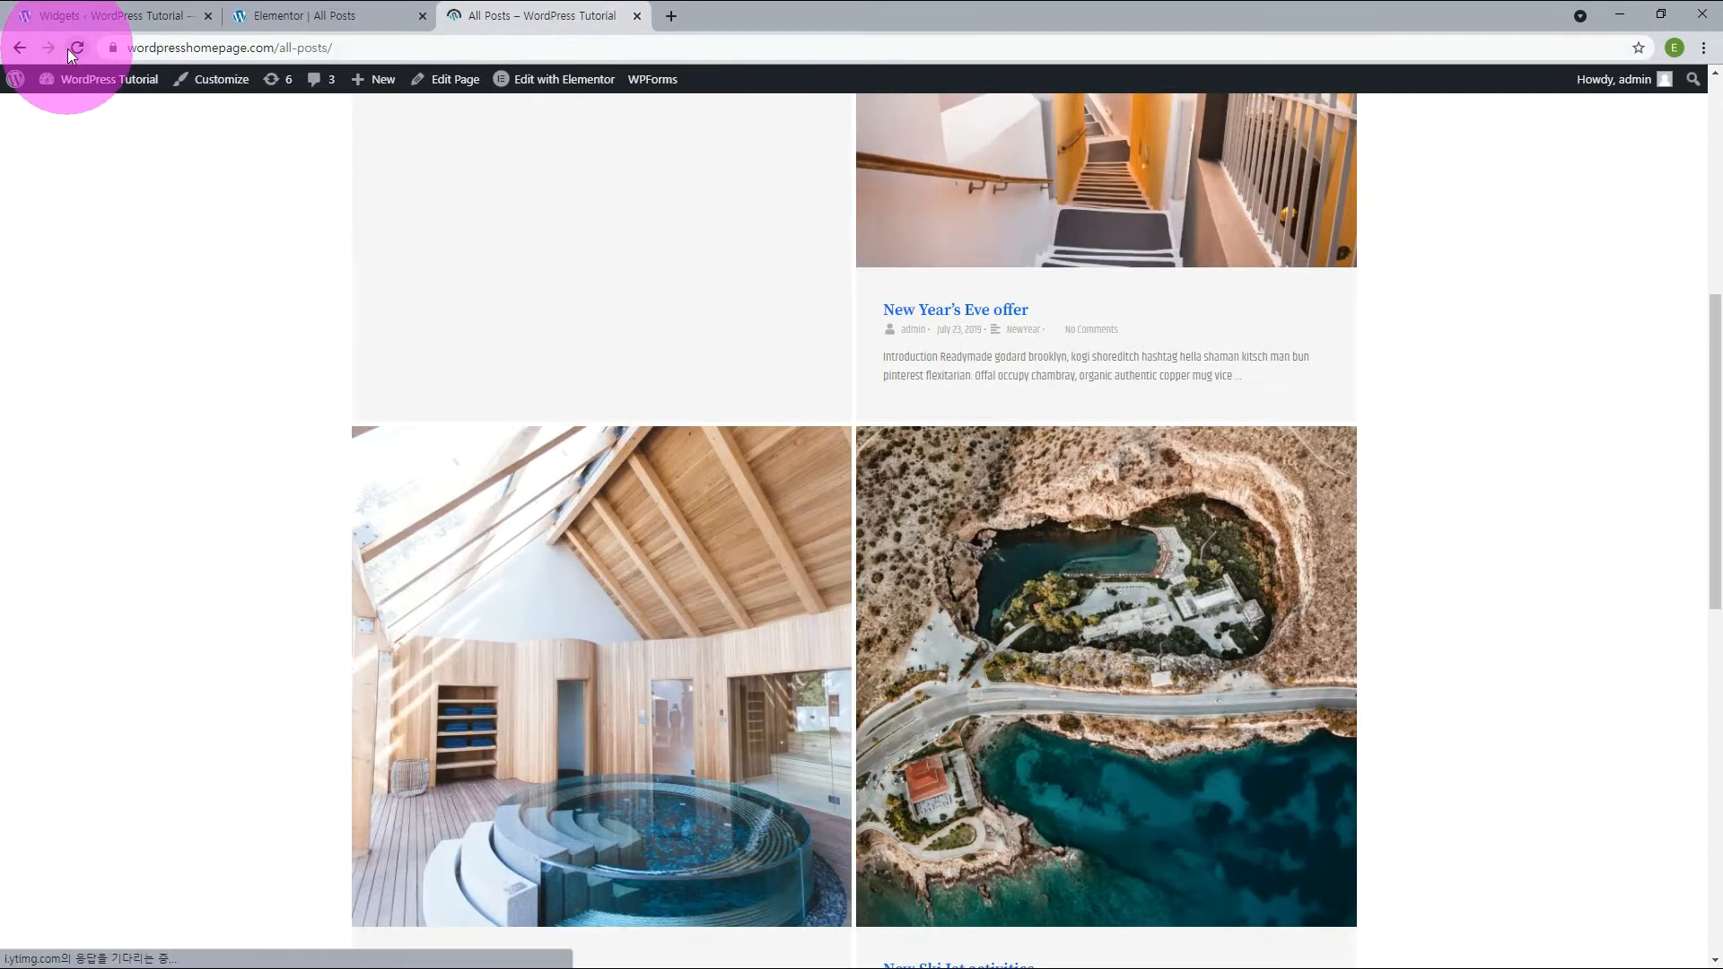
scroll(1365, 553, up, 7)
scroll(1516, 643, down, 3)
scroll(539, 556, down, 4)
scroll(463, 574, down, 6)
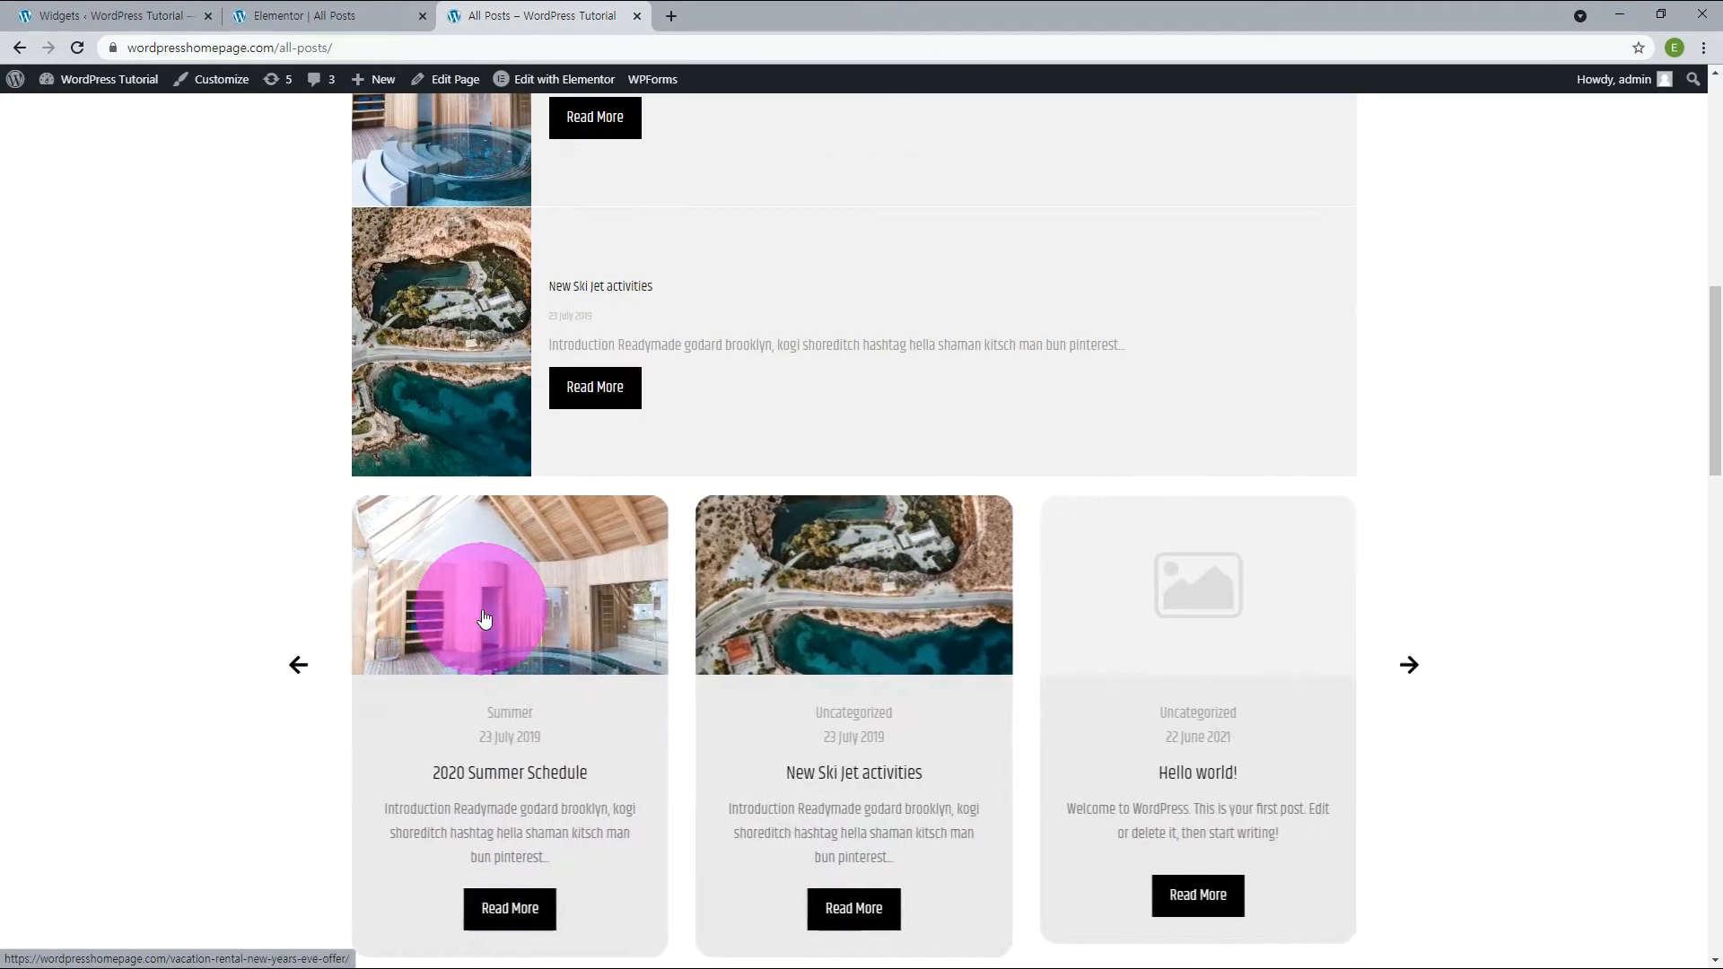
click(1407, 396)
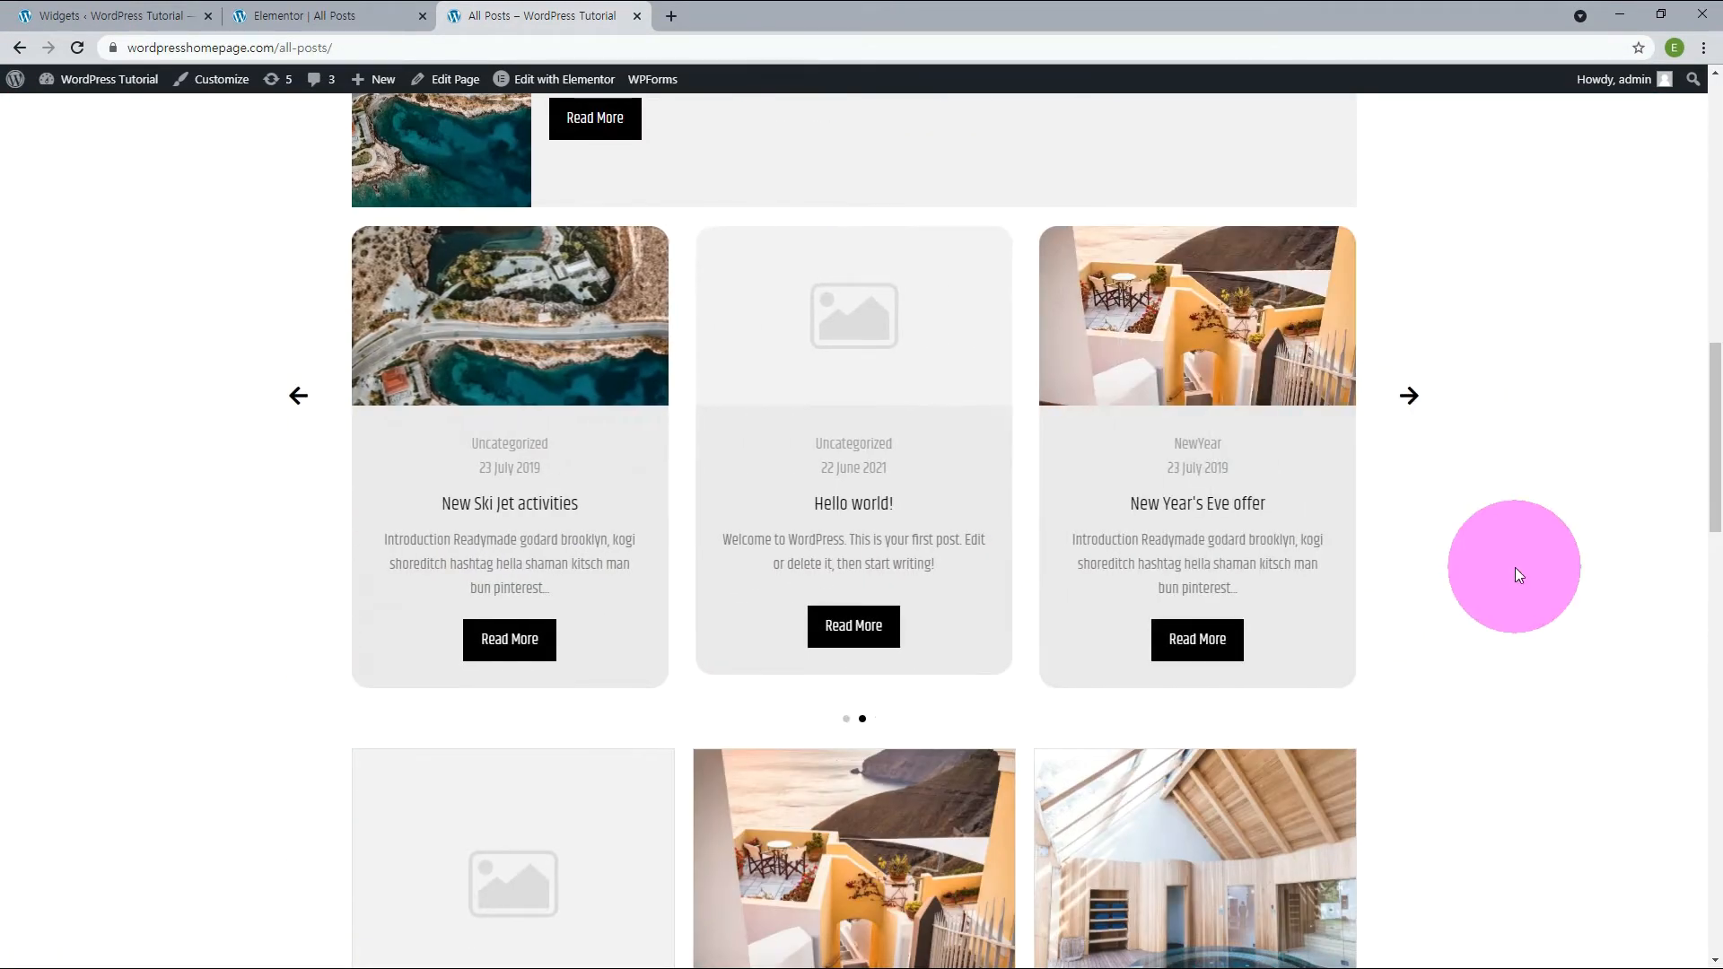
scroll(1511, 573, down, 10)
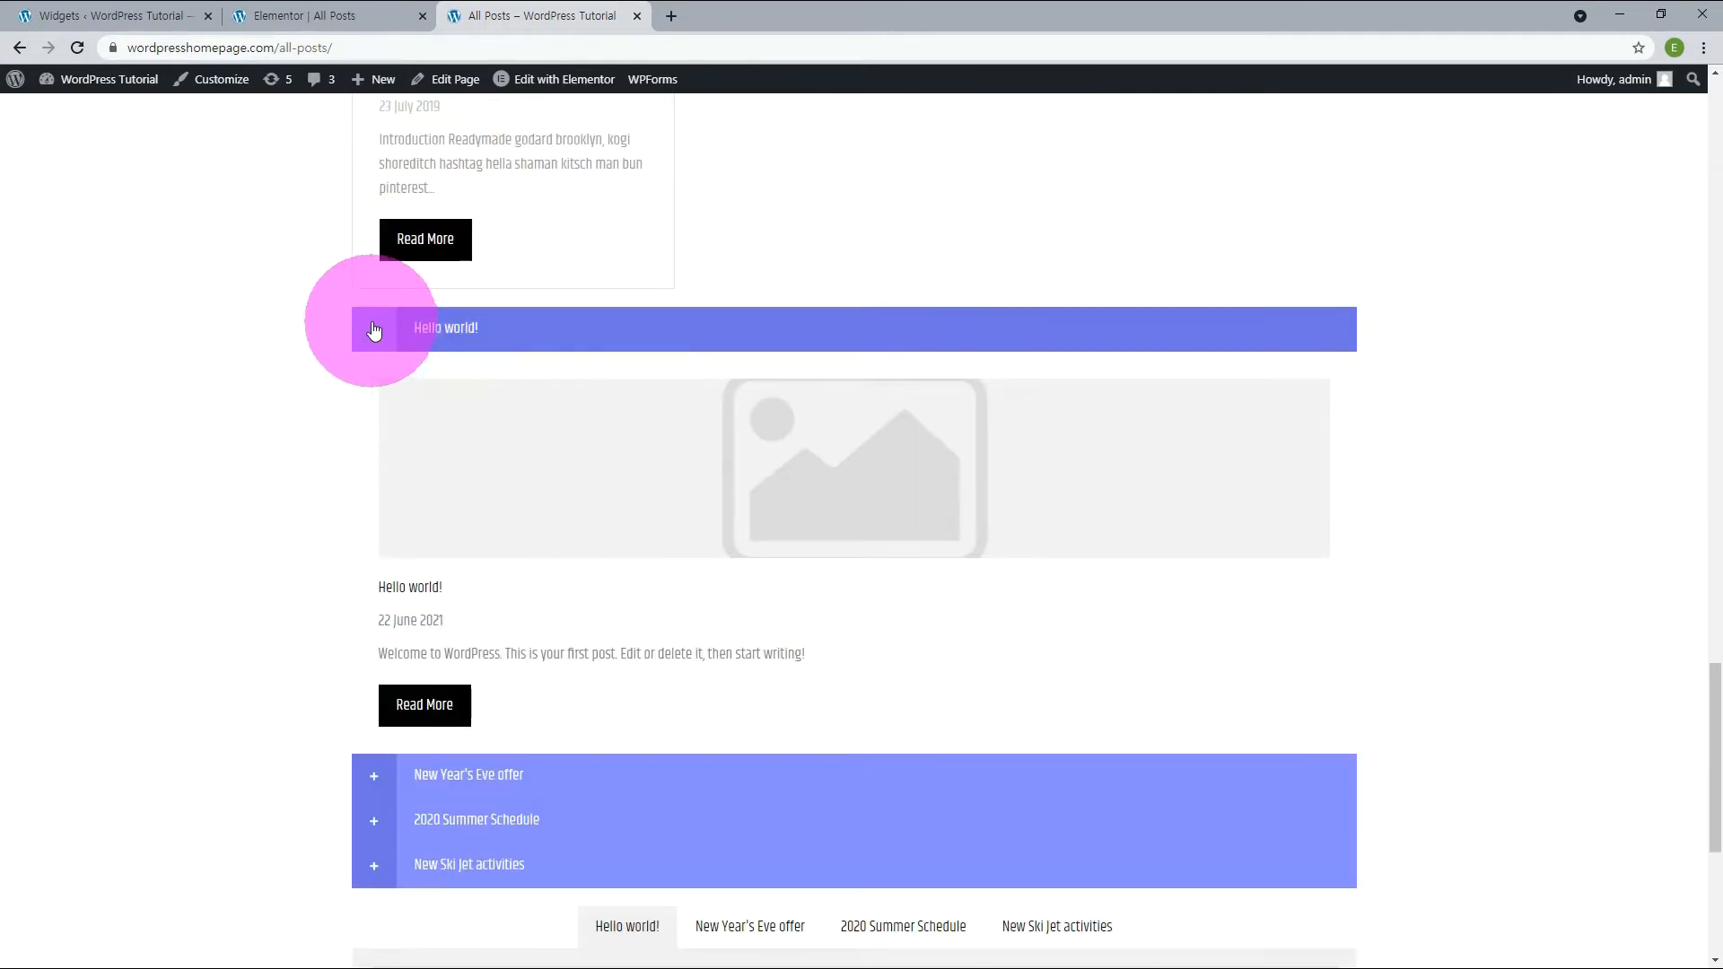
Step: Check the live post accordion by expanding New Year's Eve offer and New Ski Jet activities, and go through the post tabs
click(374, 331)
click(373, 387)
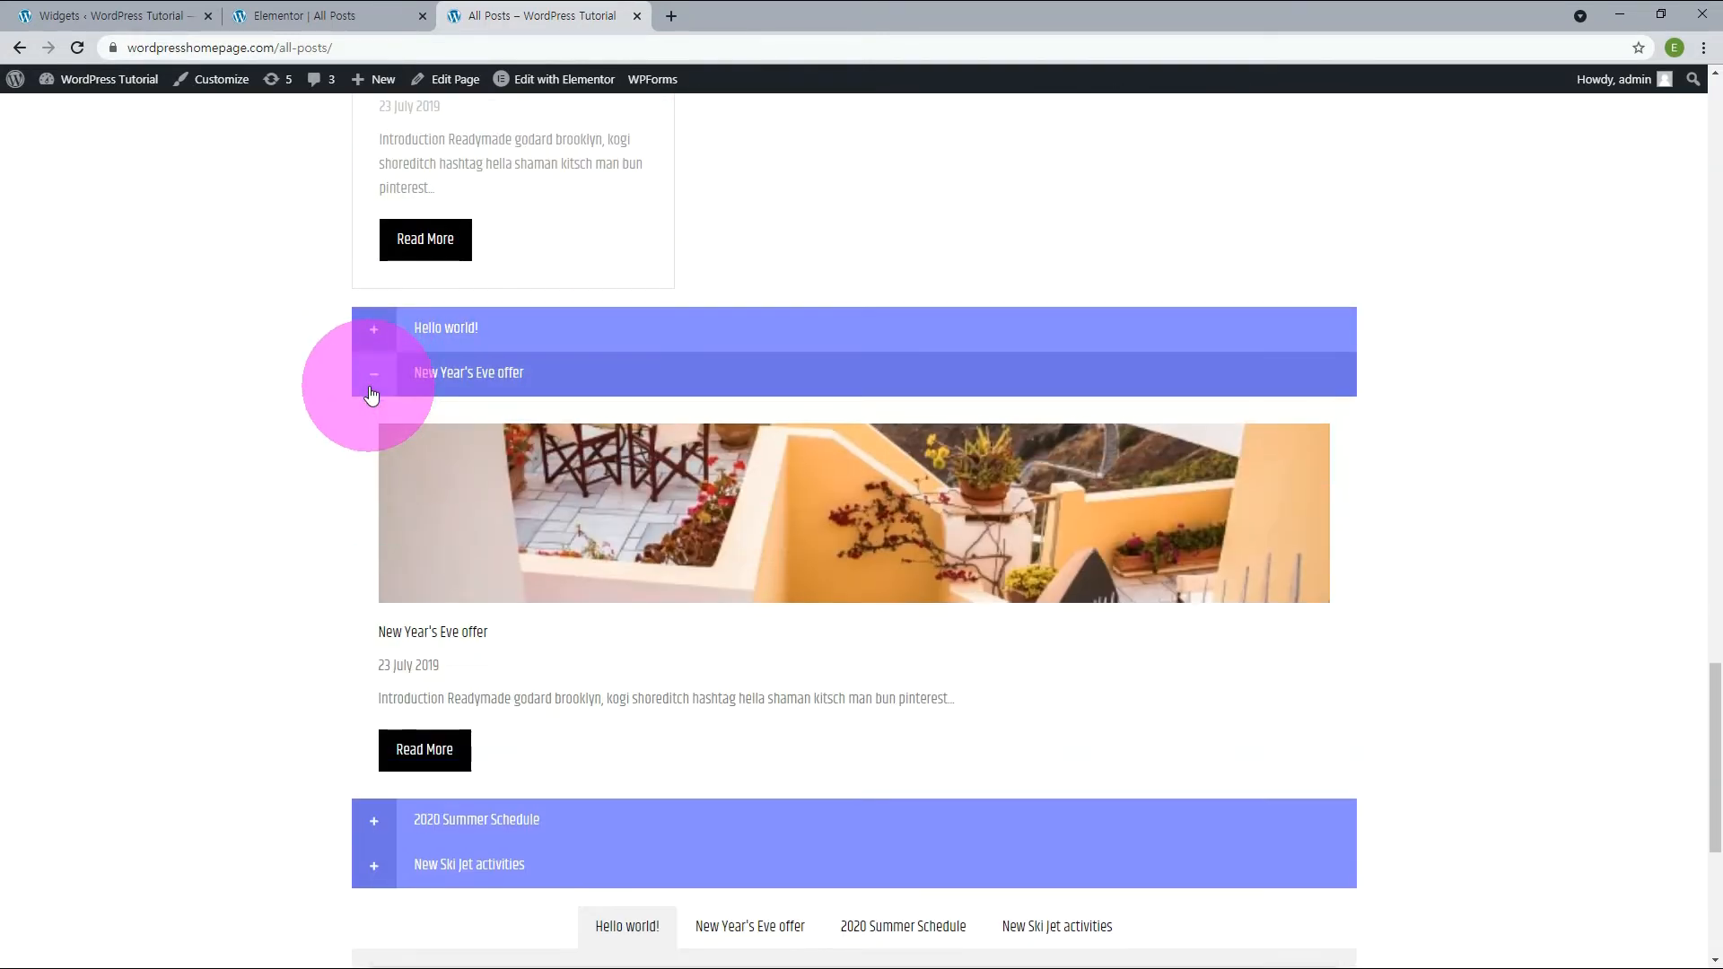
scroll(371, 393, down, 5)
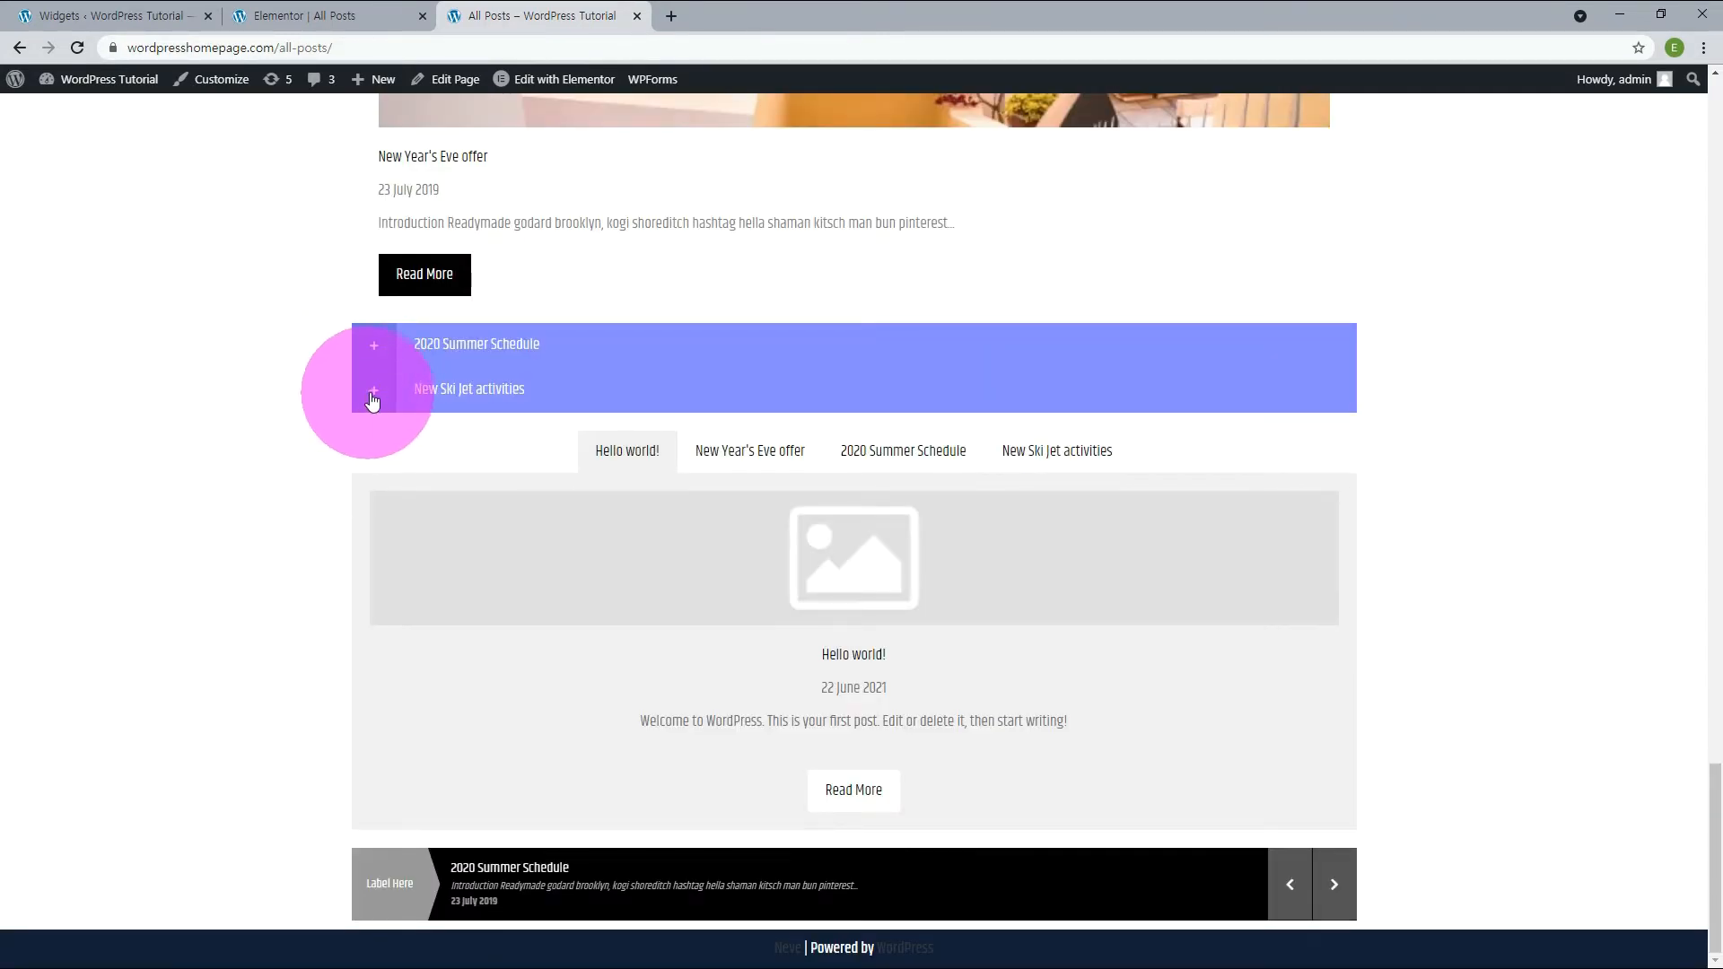
click(374, 399)
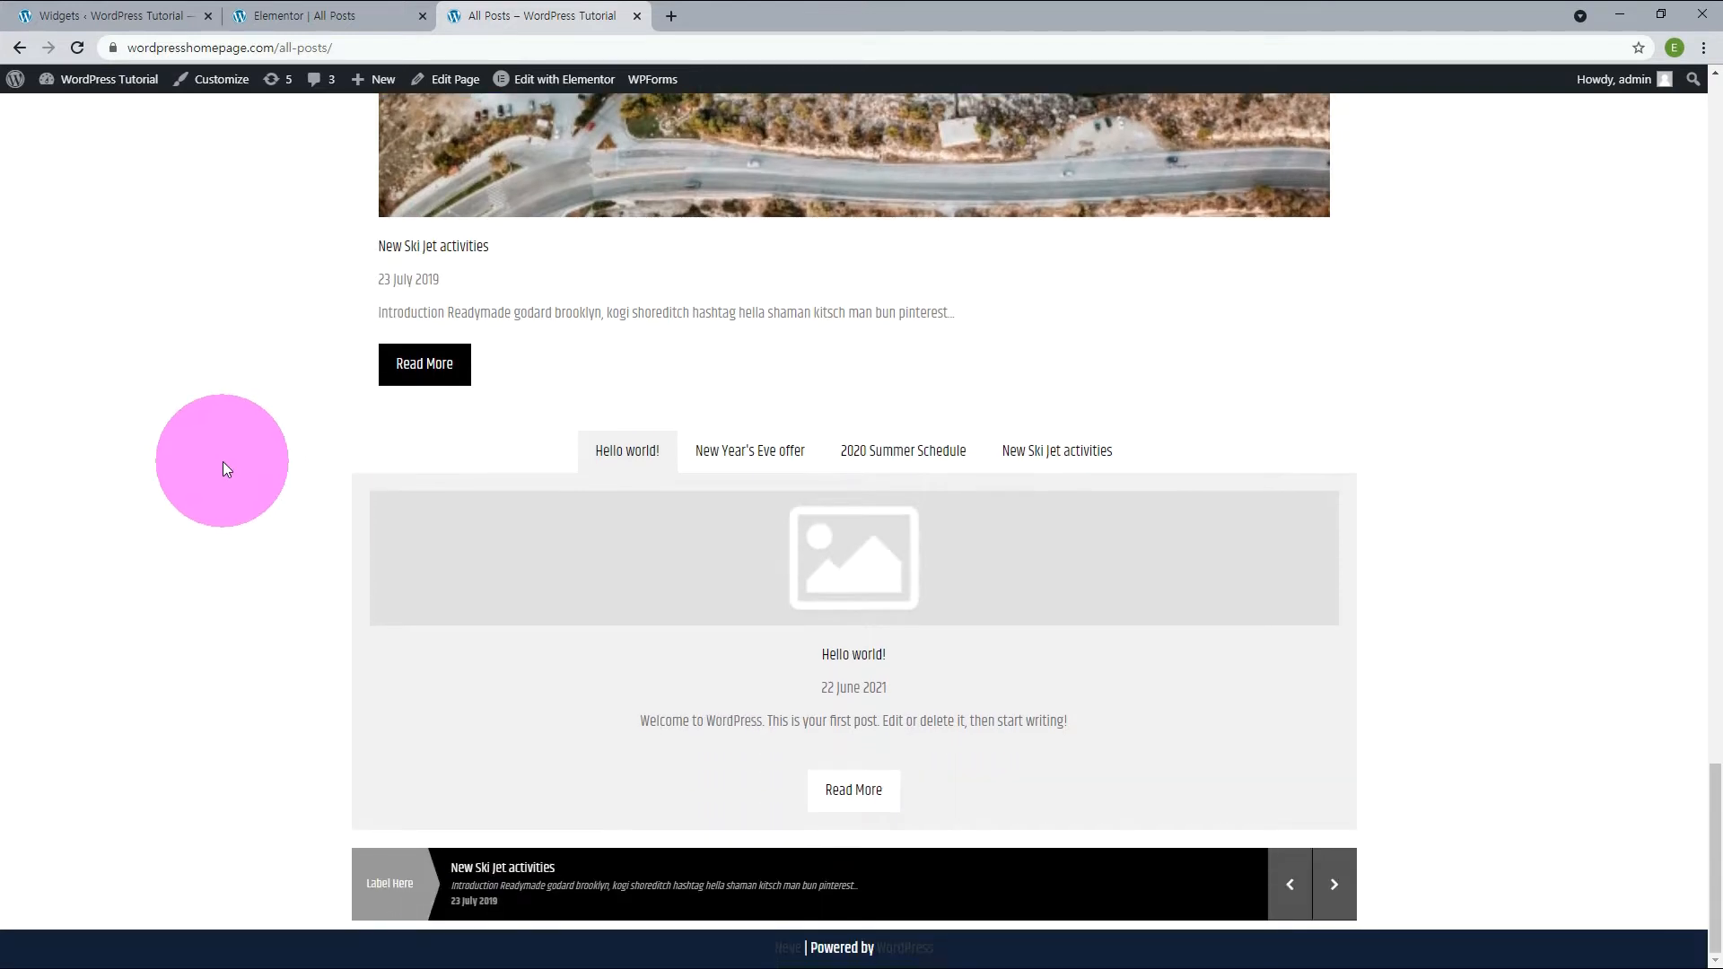
click(790, 466)
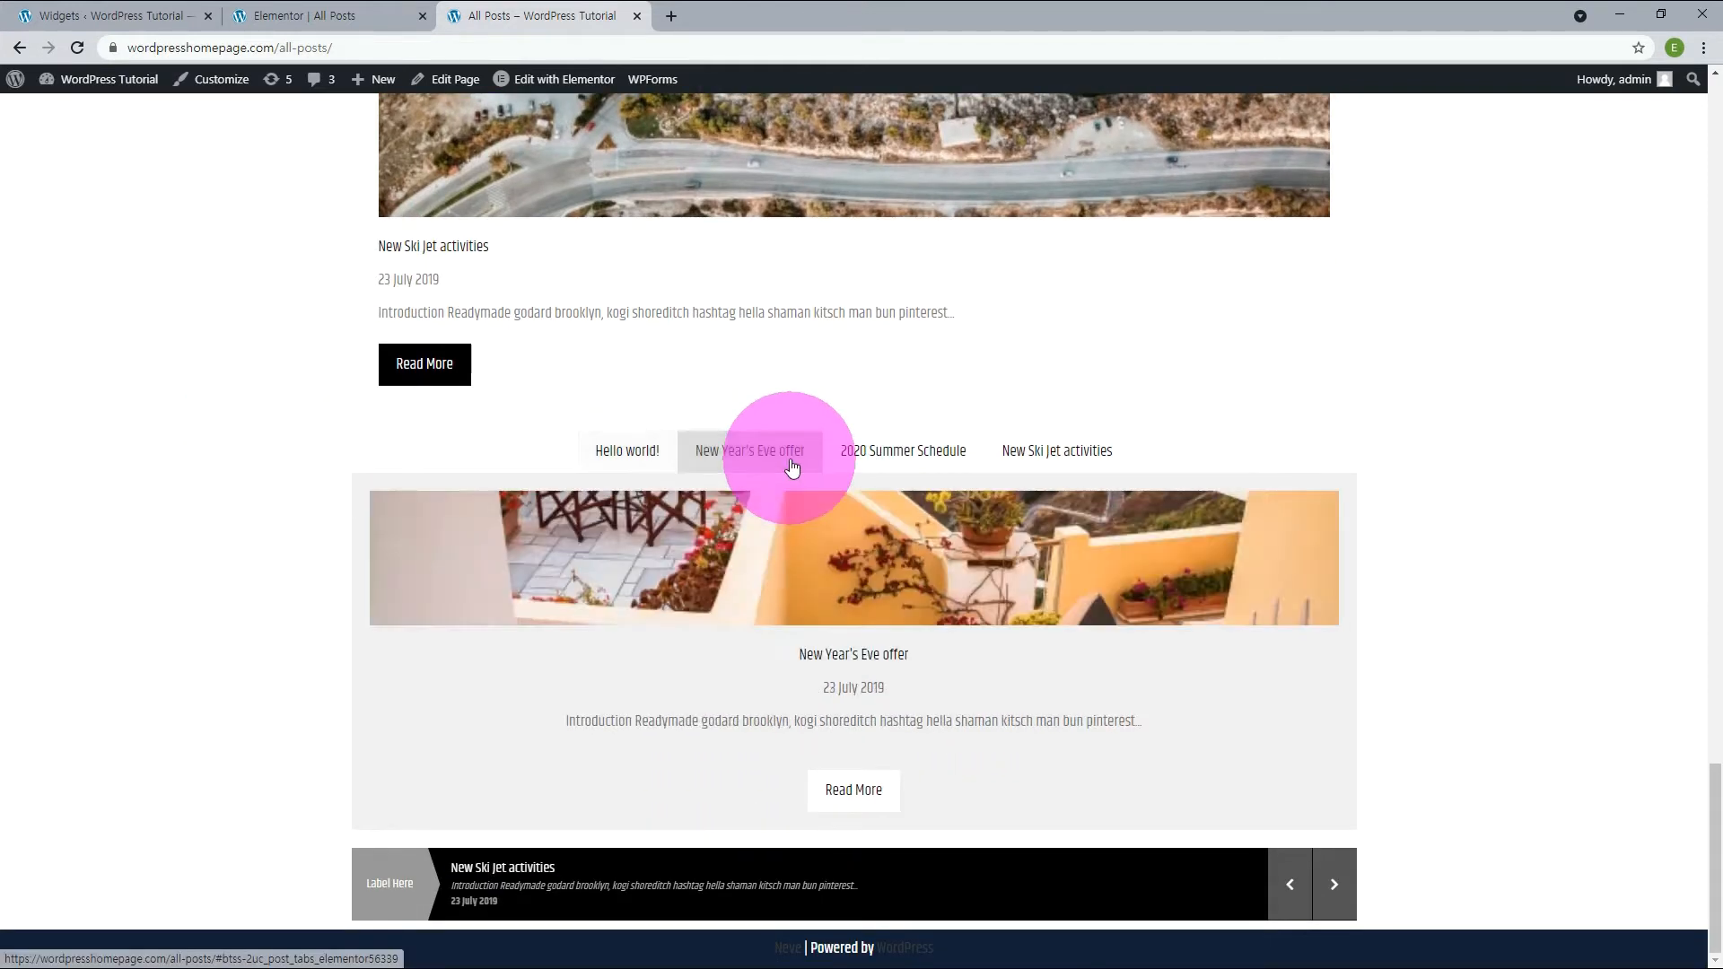
click(827, 461)
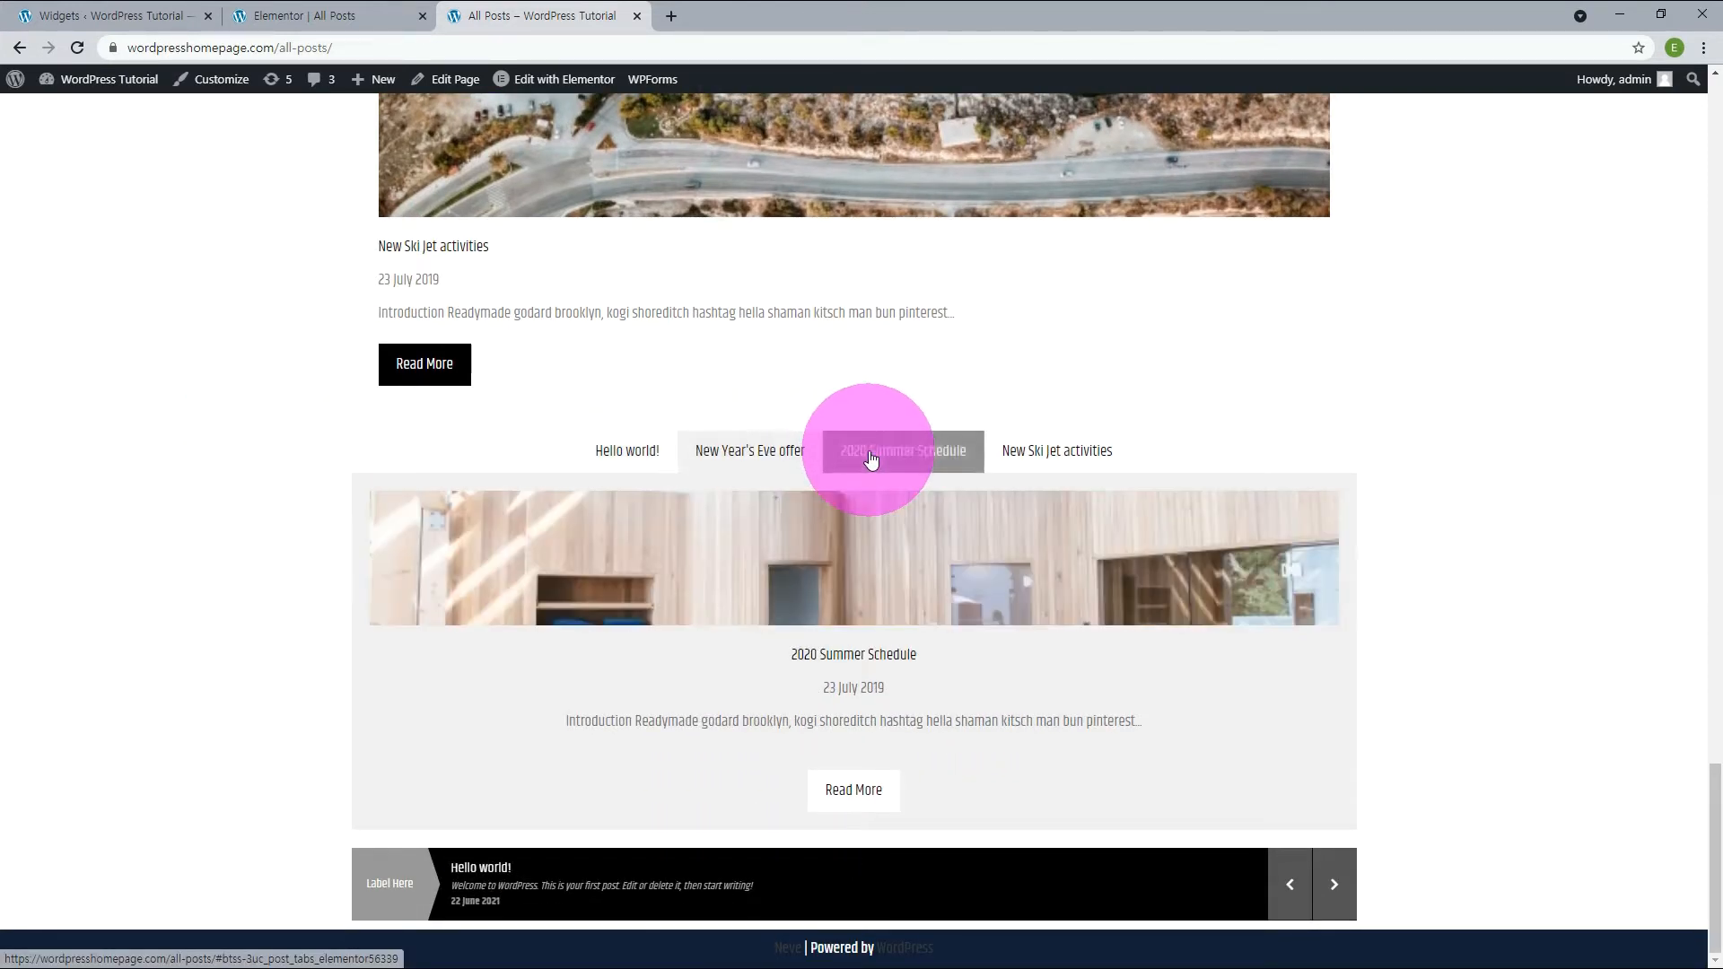
click(1058, 453)
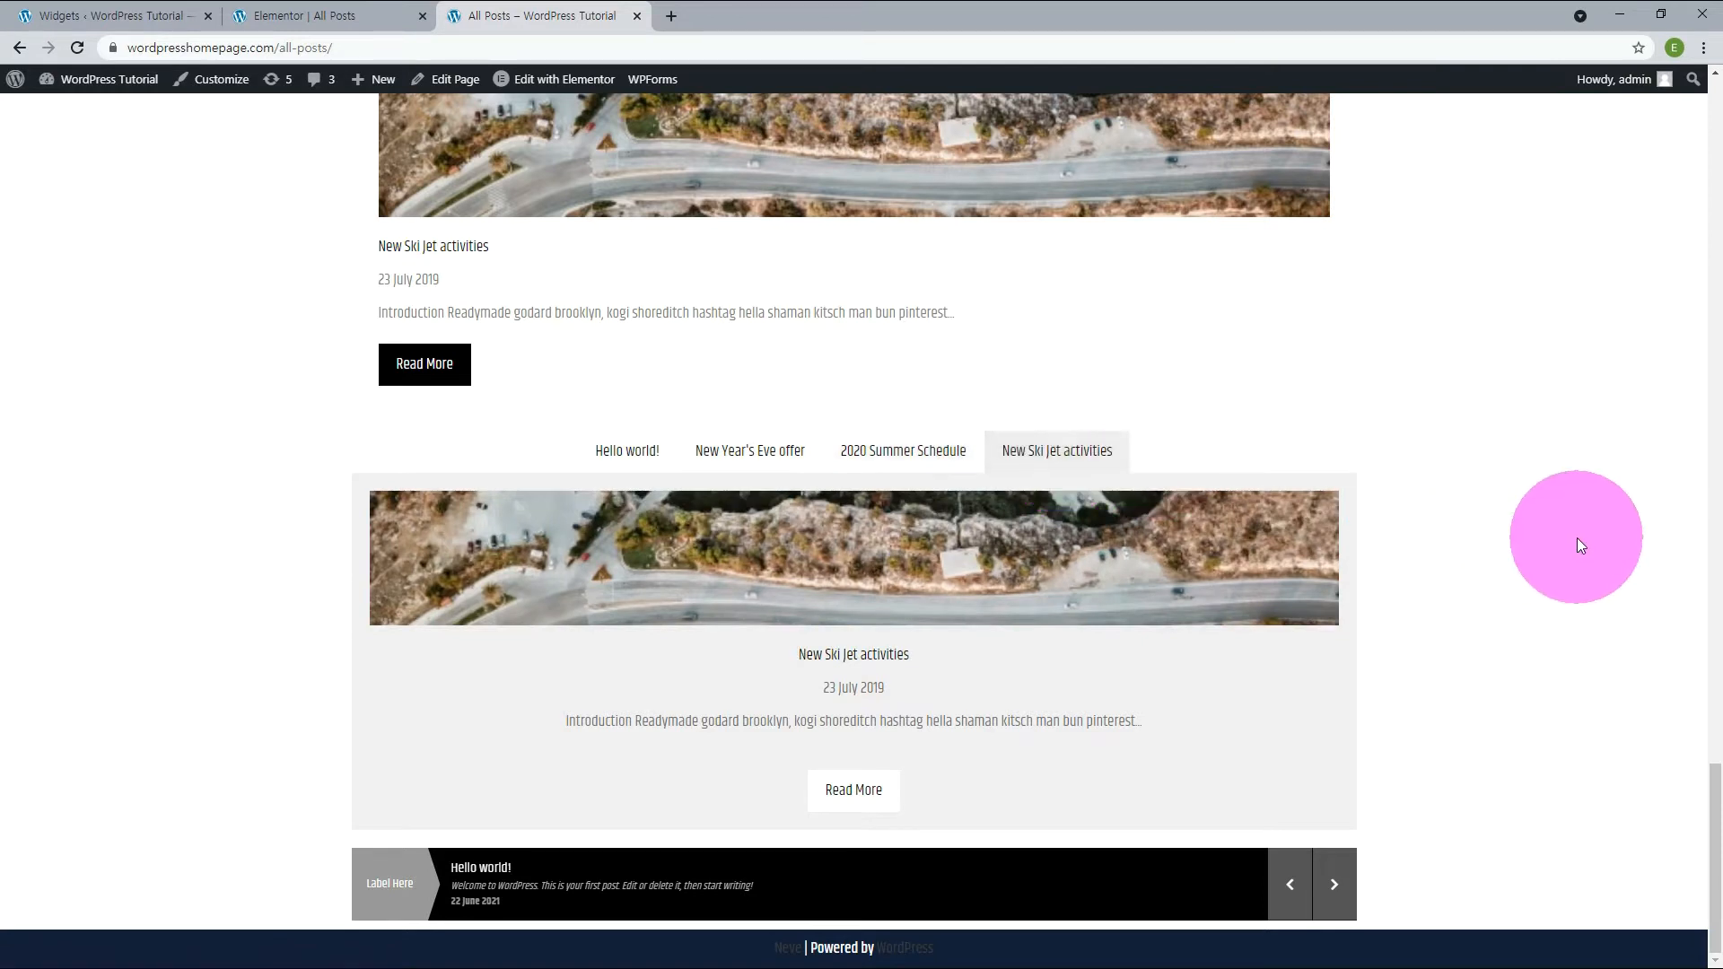
Step: Open the Hello world! post, set the purple rocket picture as its featured image, and update the post
click(211, 281)
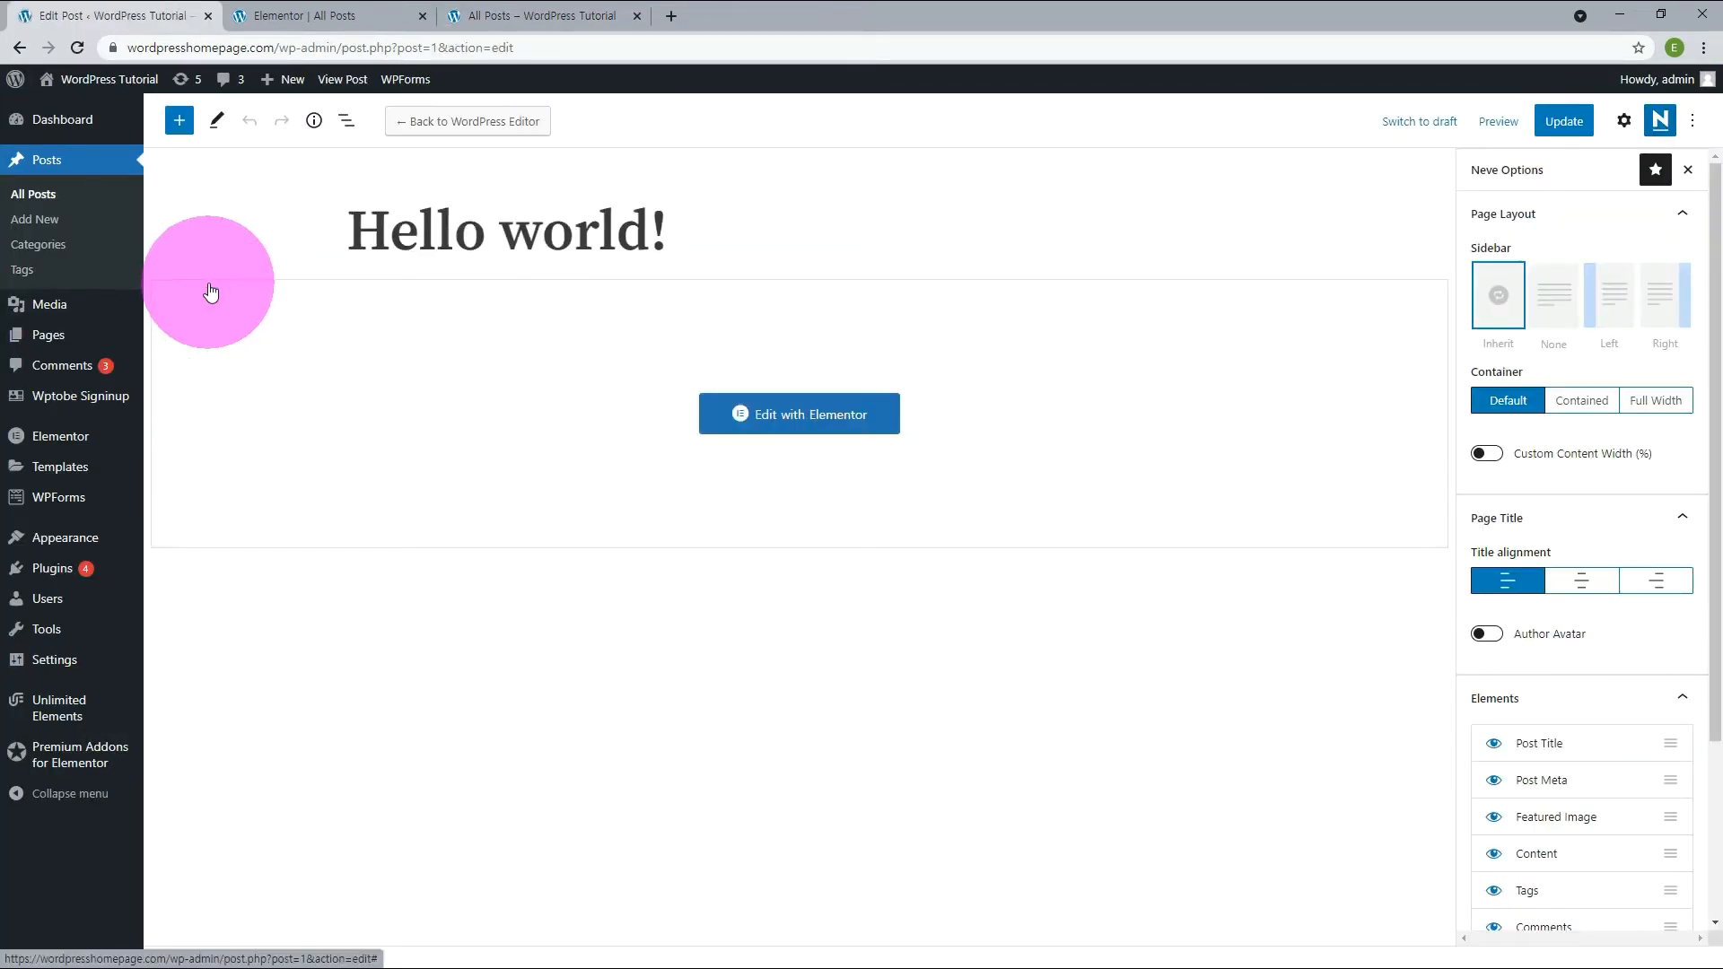
click(1623, 120)
click(1645, 614)
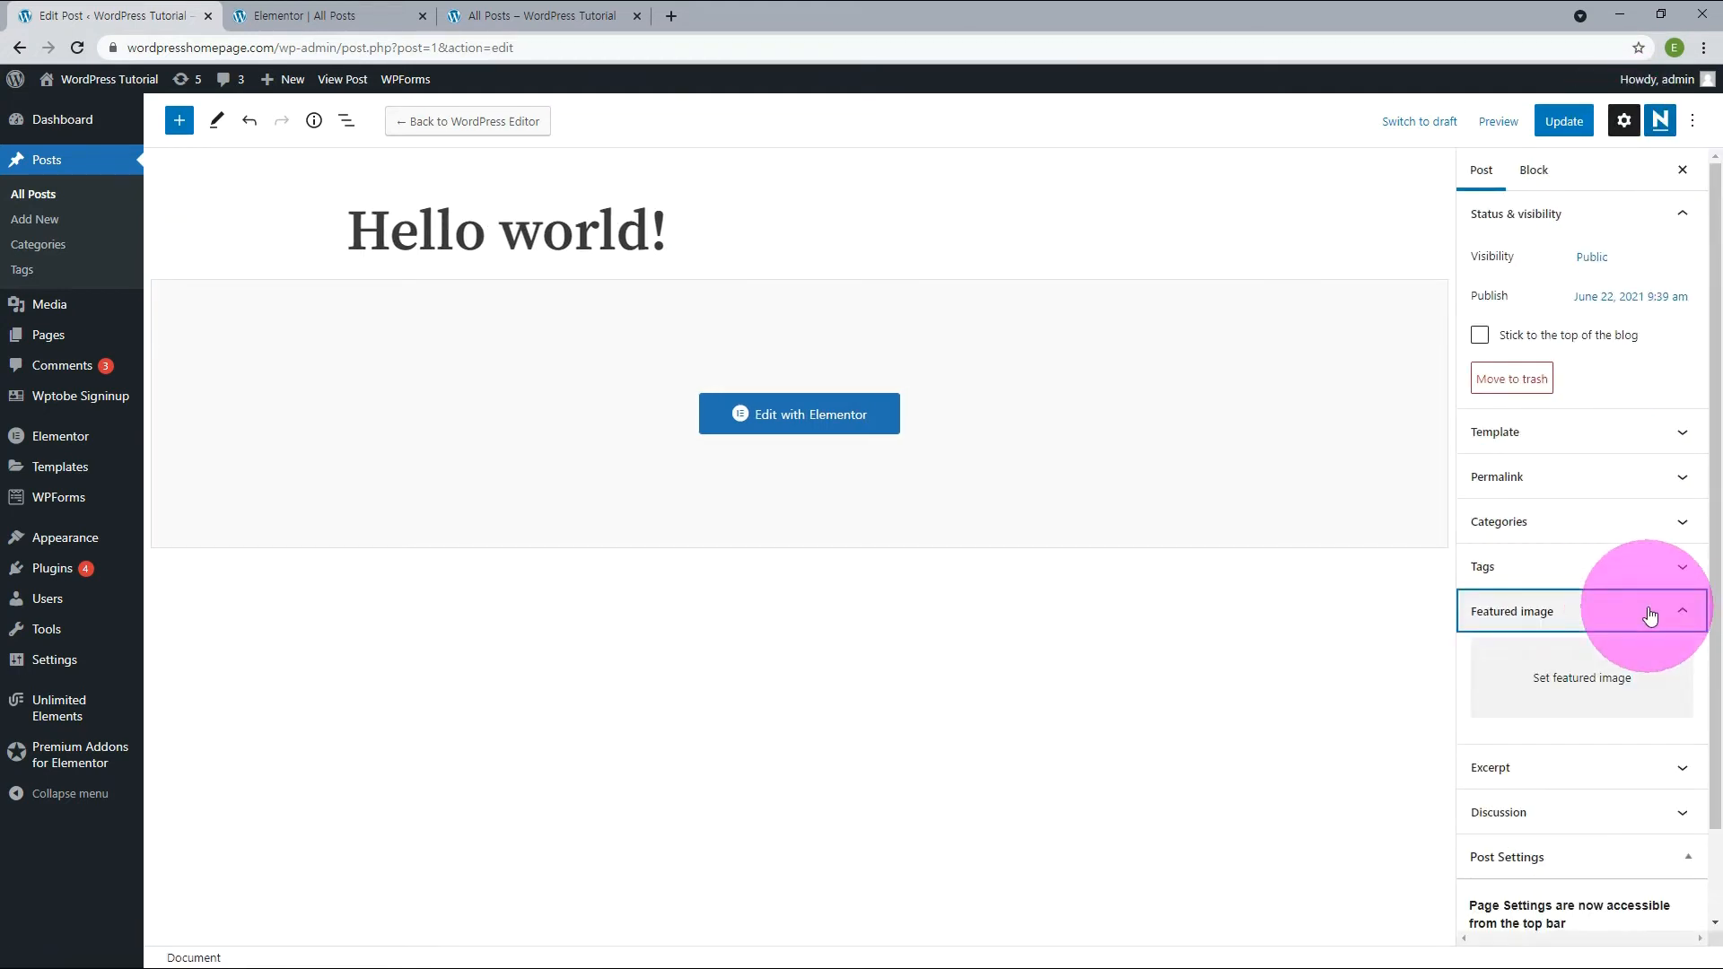
click(1597, 686)
click(379, 300)
click(1620, 915)
click(1566, 123)
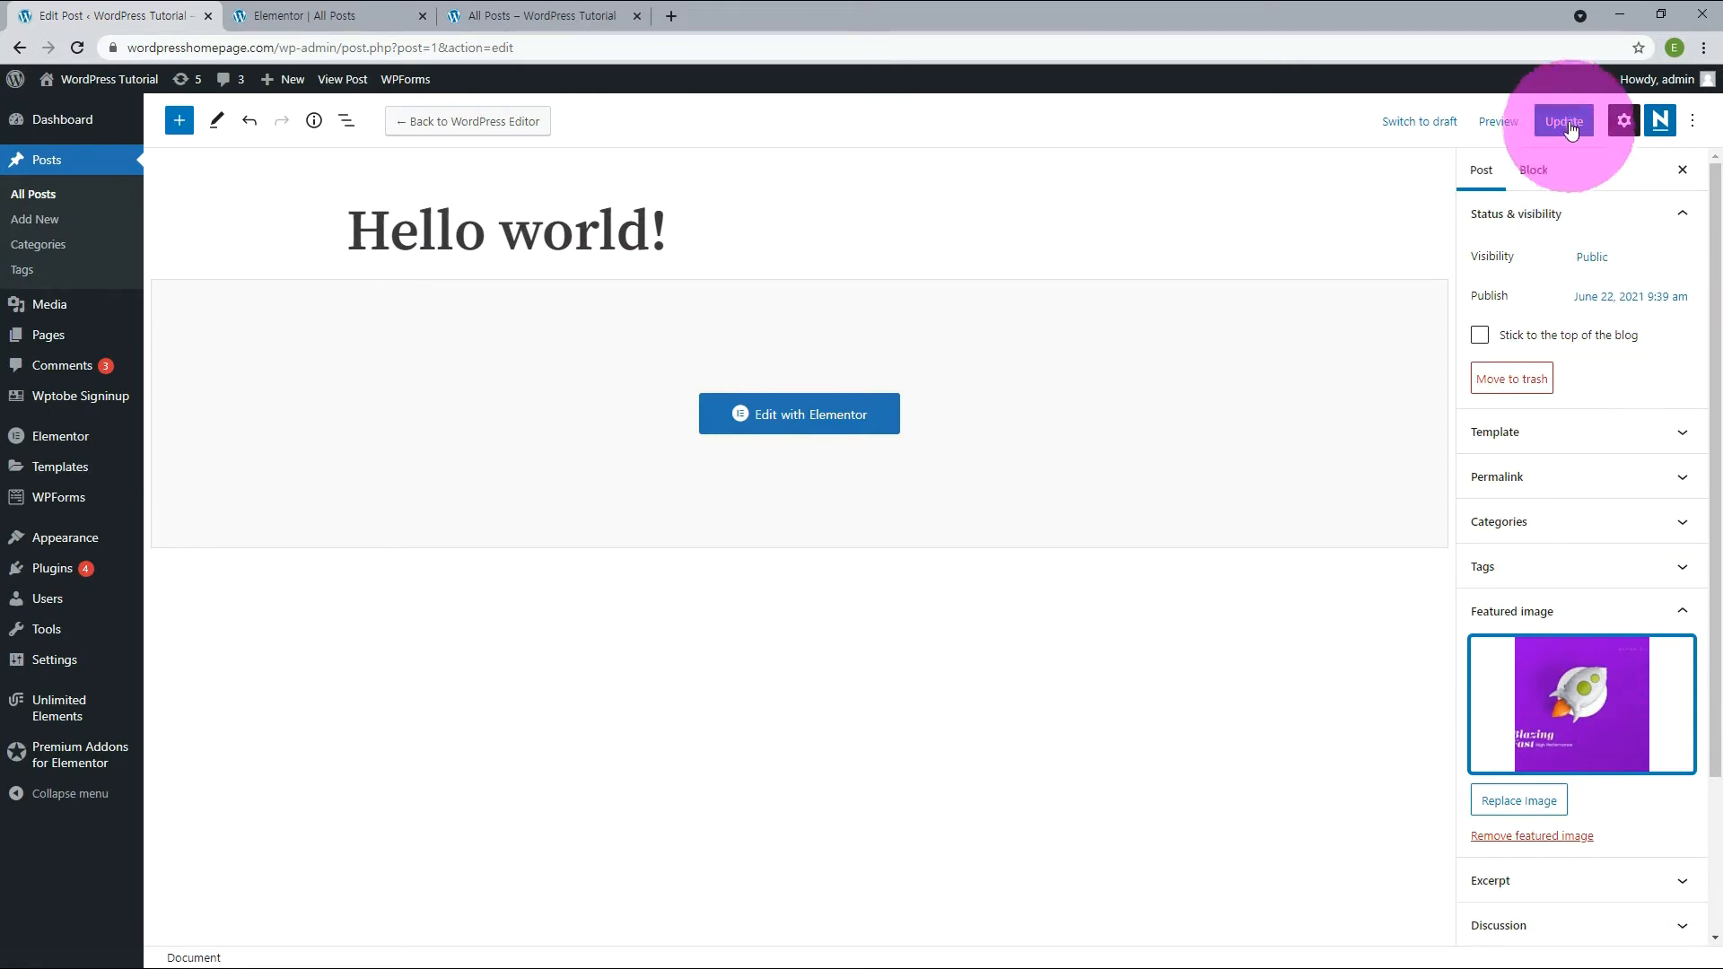
Step: Return to the live All Posts page and check the Hello world! featured image in the post widgets
click(538, 15)
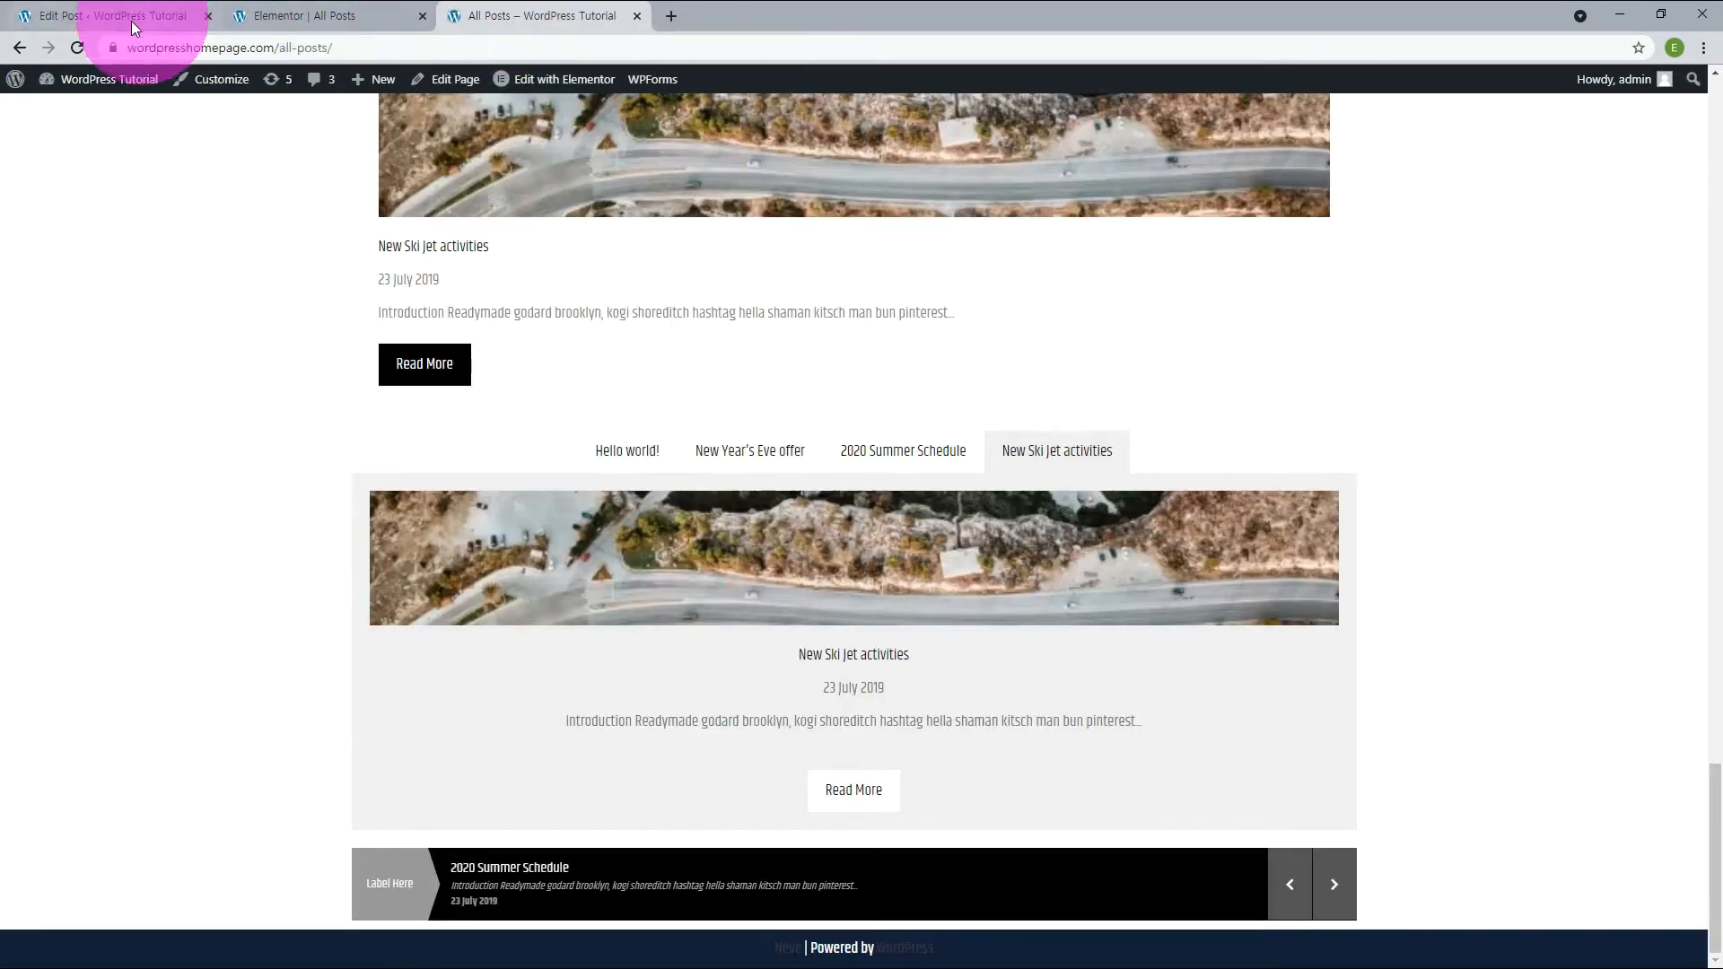
click(1715, 126)
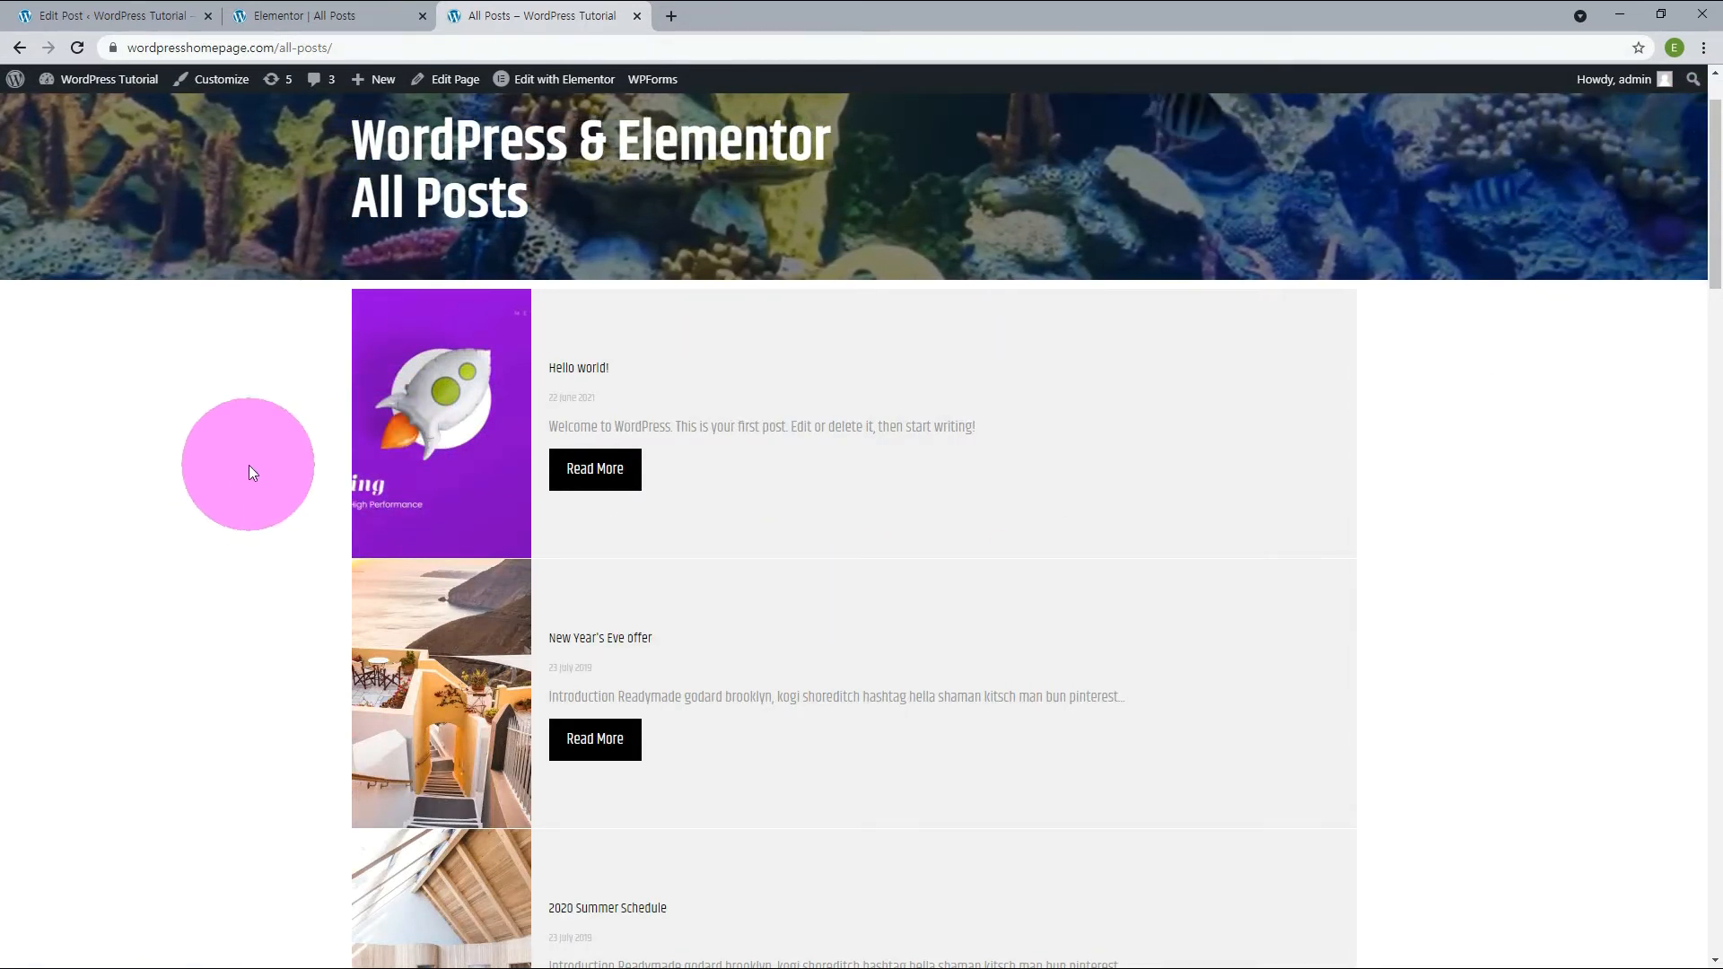
scroll(250, 466, down, 1)
scroll(249, 464, down, 9)
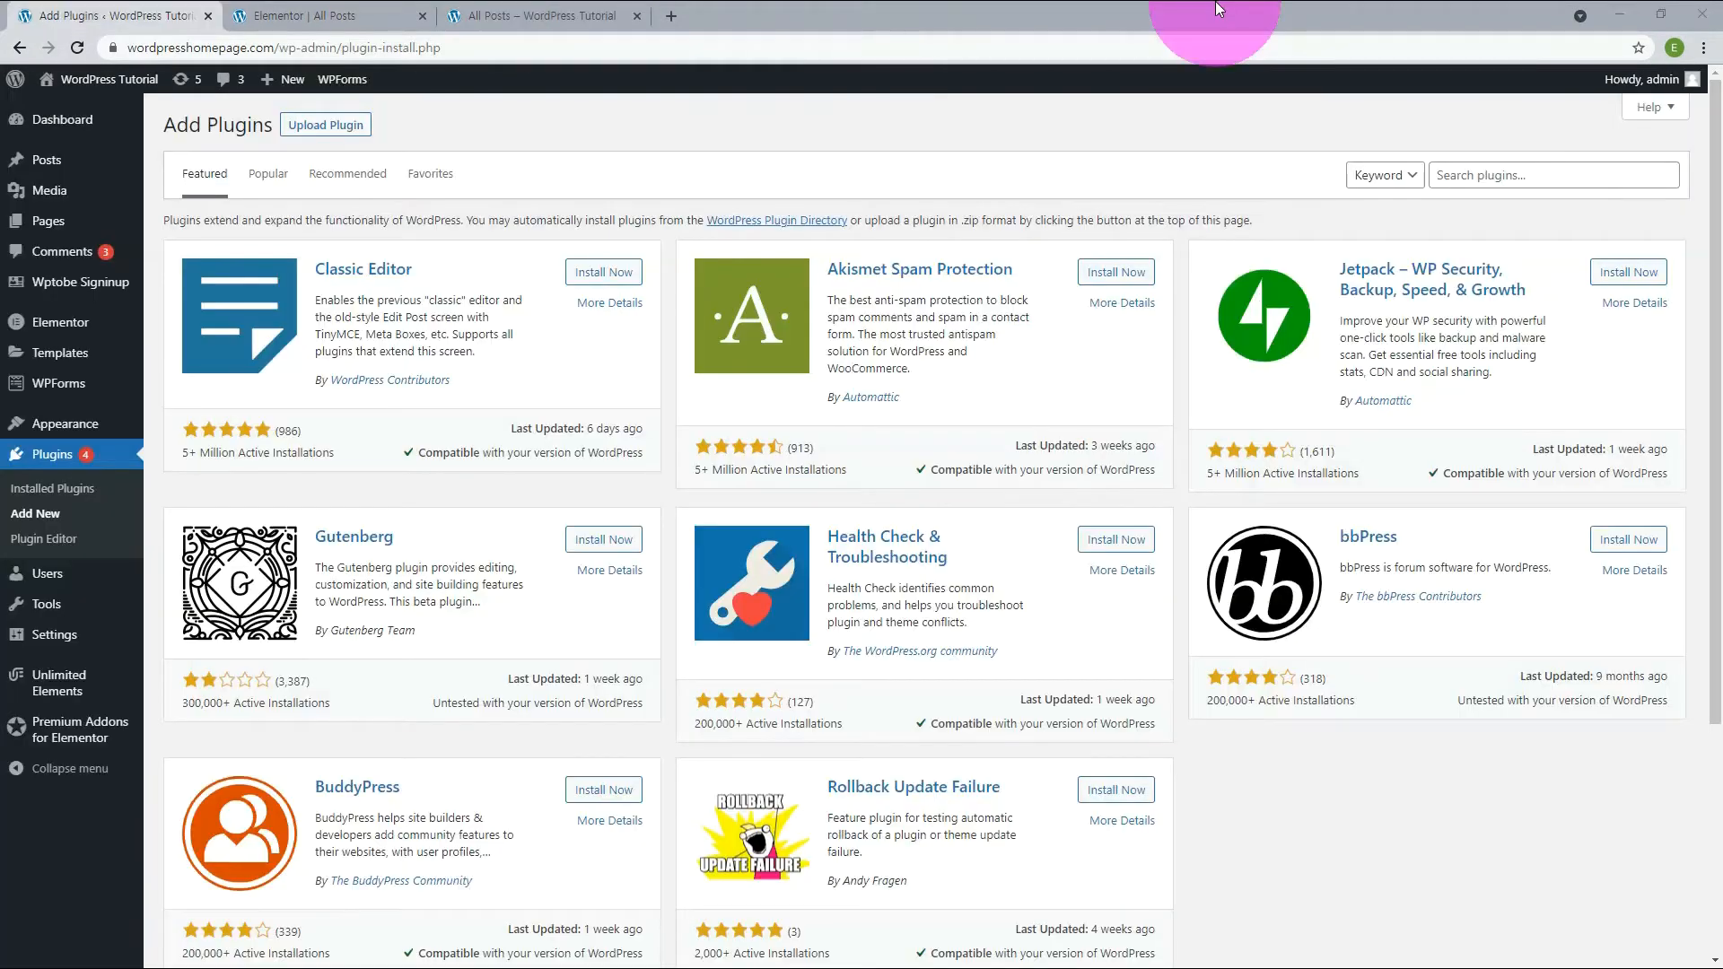
Step: Get the AnWP Post Grid plugin from the plugin directory and place its Simple Grid widget below the All Posts hero banner
click(1471, 176)
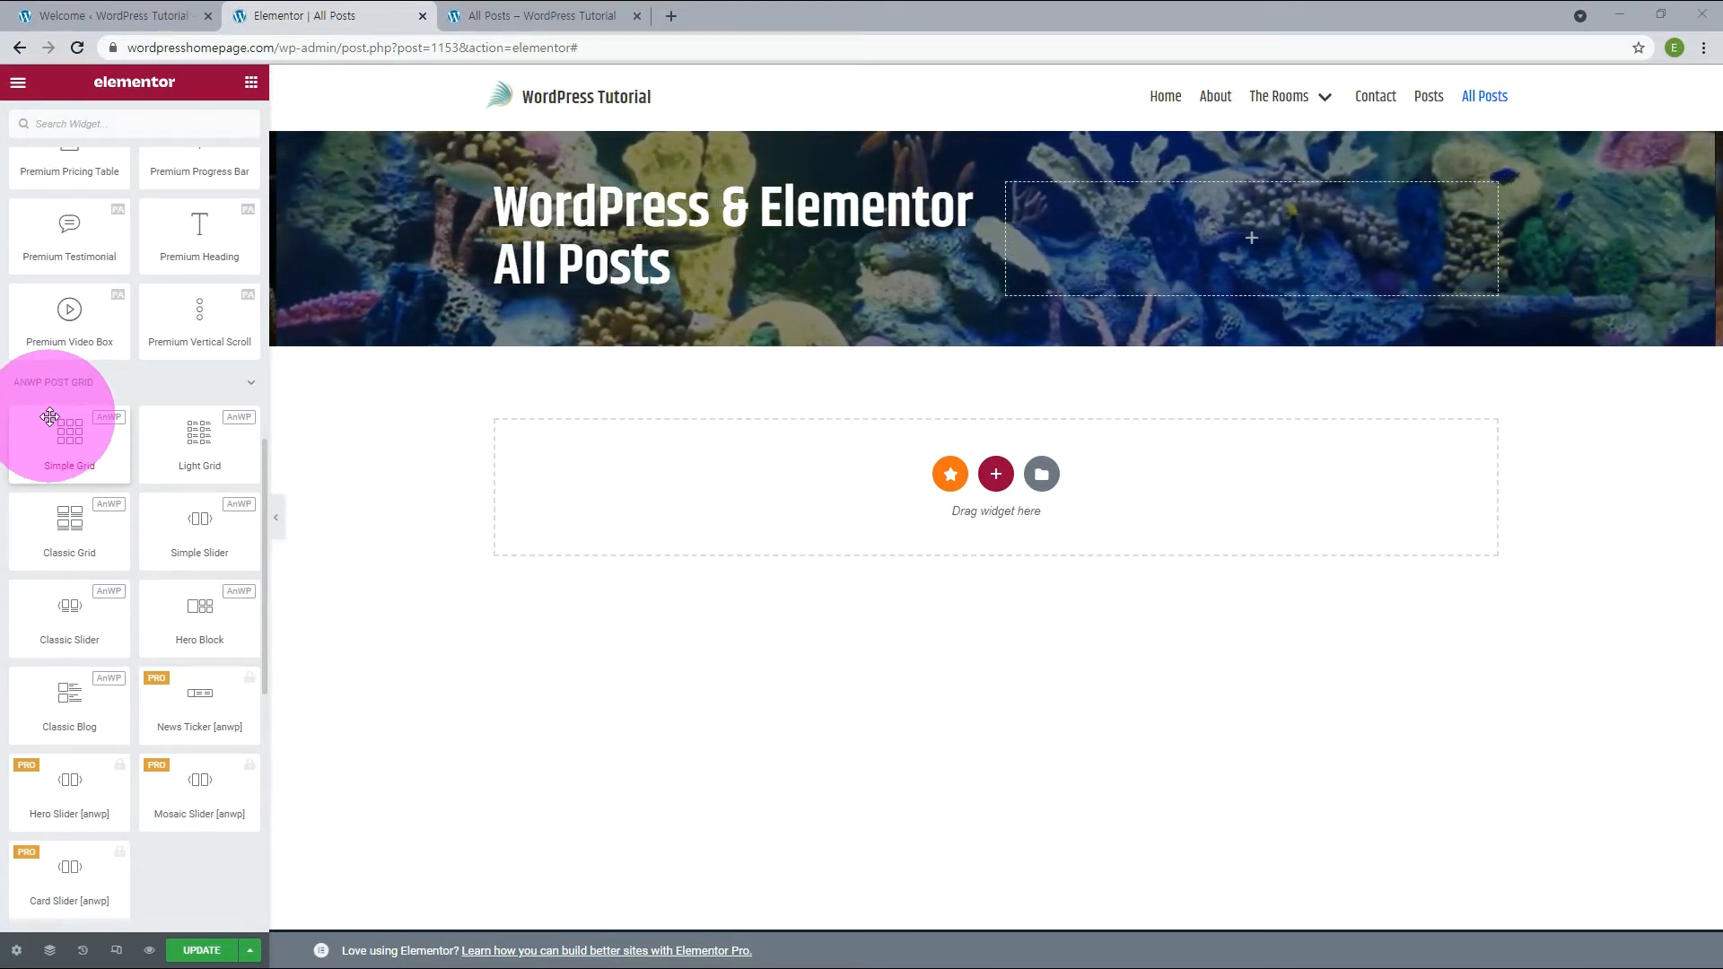
drag(49, 416, 594, 515)
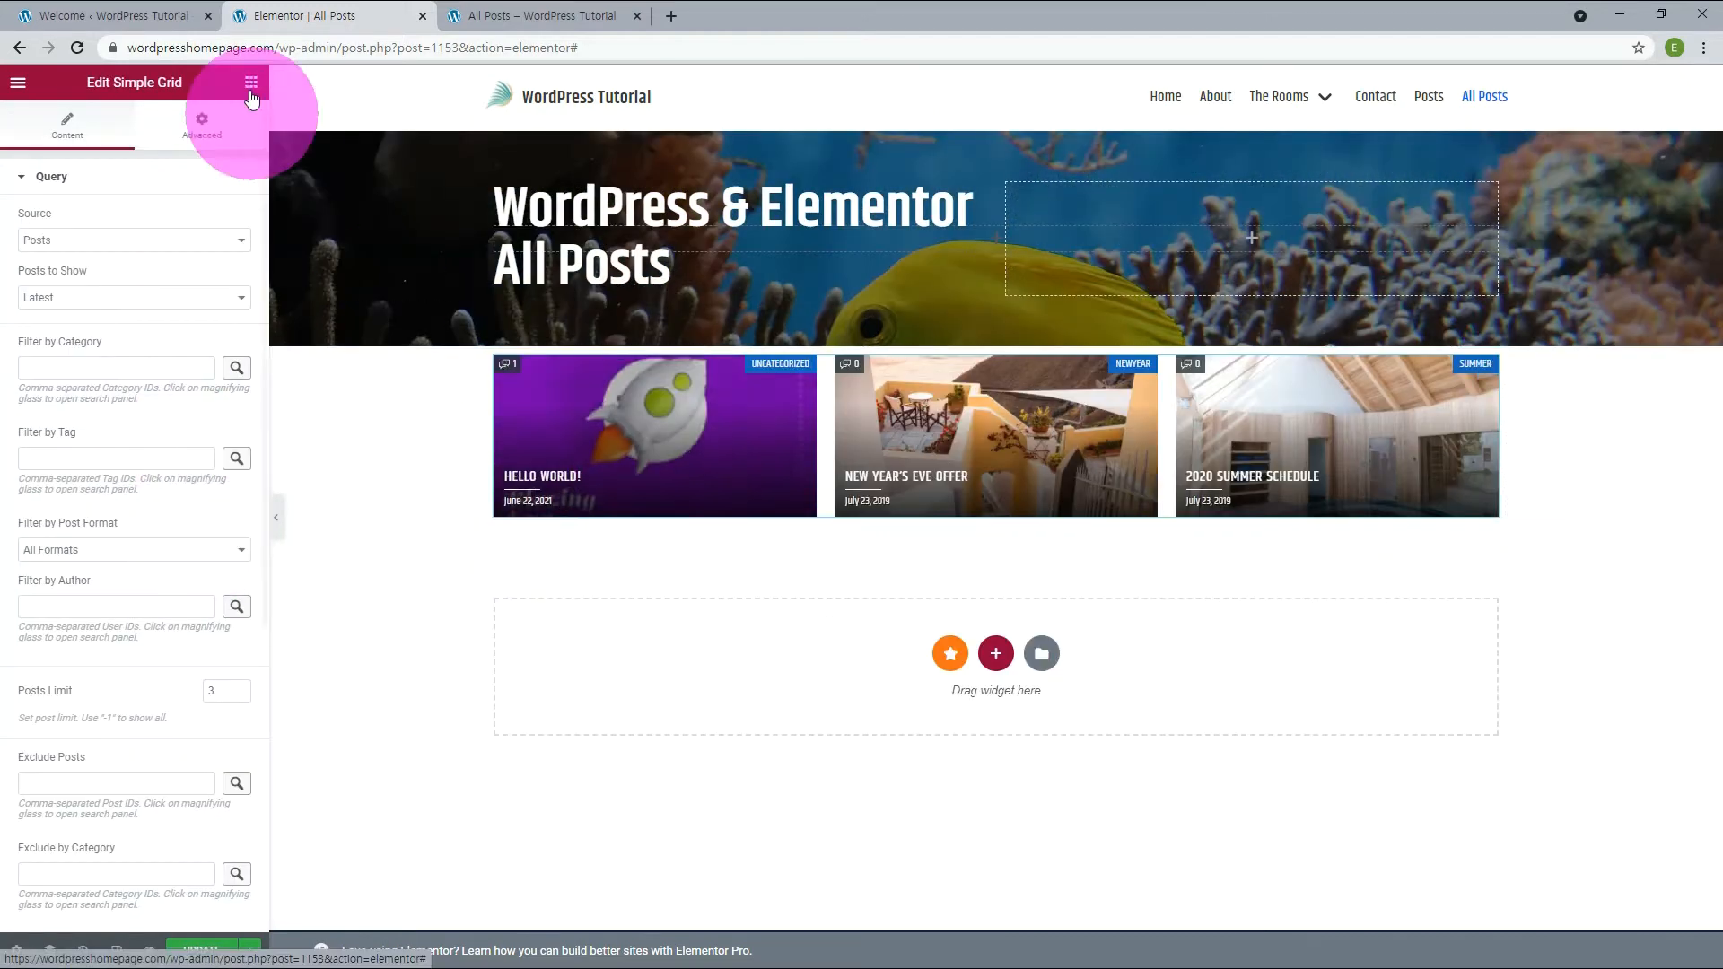
Step: Add AnWP Light Grid and Classic Grid widgets below the Simple Grid on the All Posts page
click(250, 82)
drag(186, 537, 596, 655)
click(250, 81)
drag(70, 615, 596, 749)
Step: Add AnWP Simple Slider and Classic Slider widgets one below the other under the Classic Grid
click(251, 81)
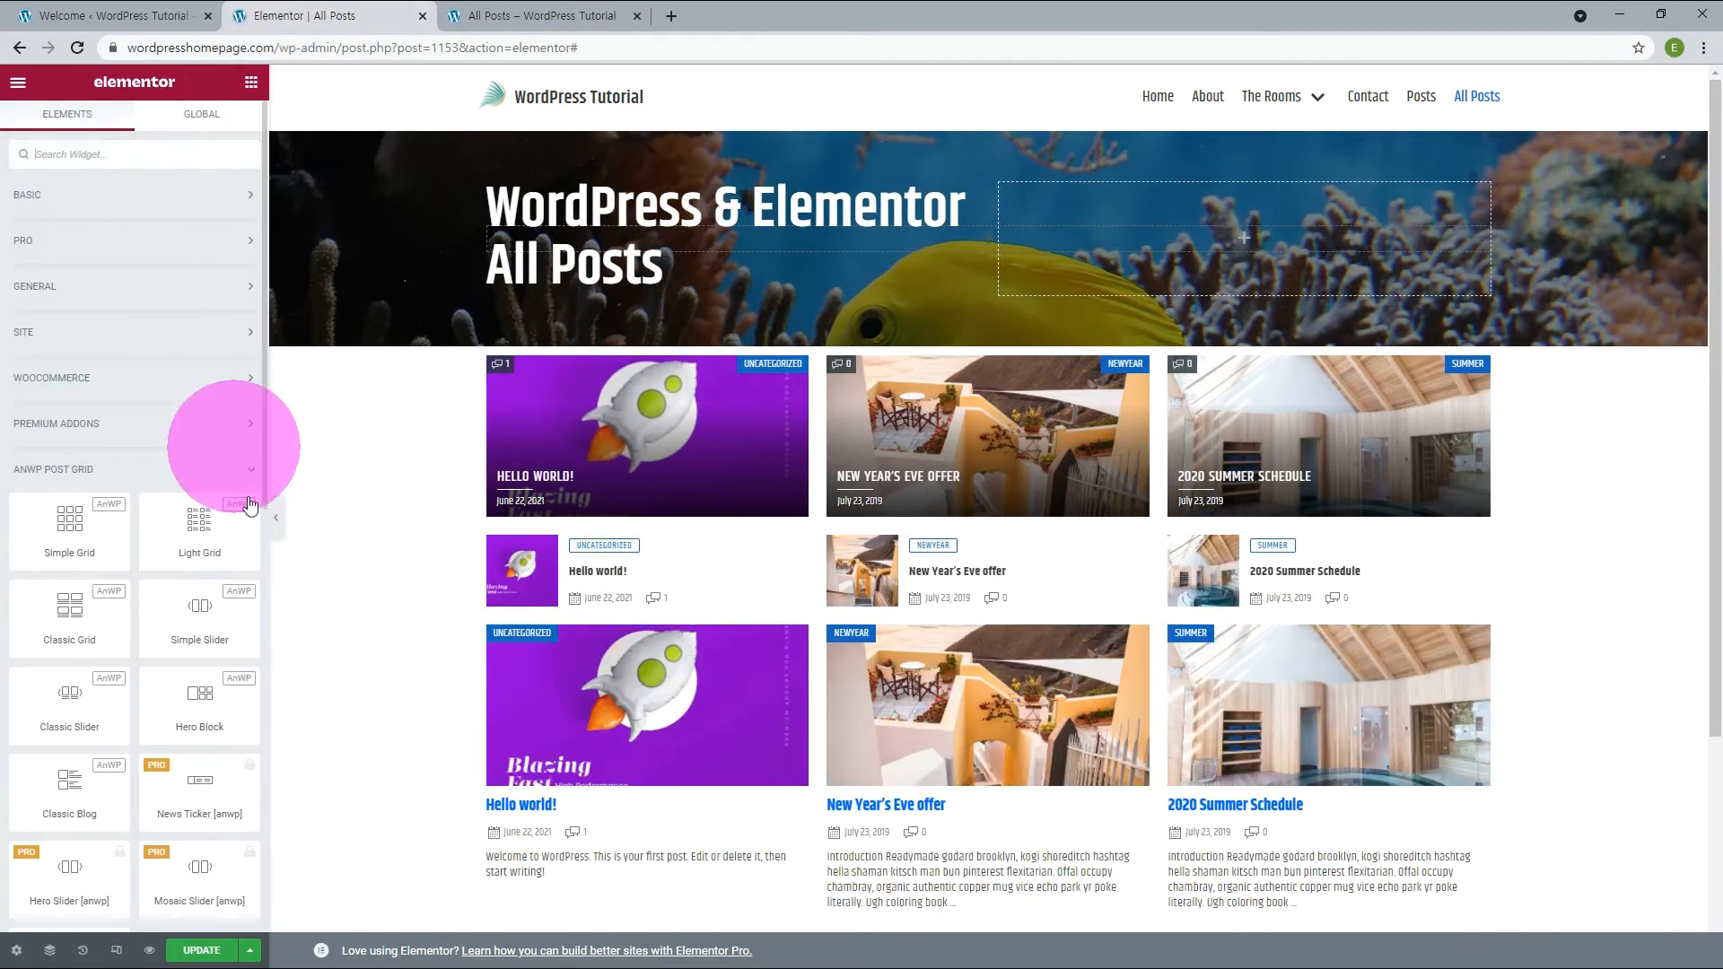
scroll(466, 599, down, 4)
drag(206, 606, 805, 777)
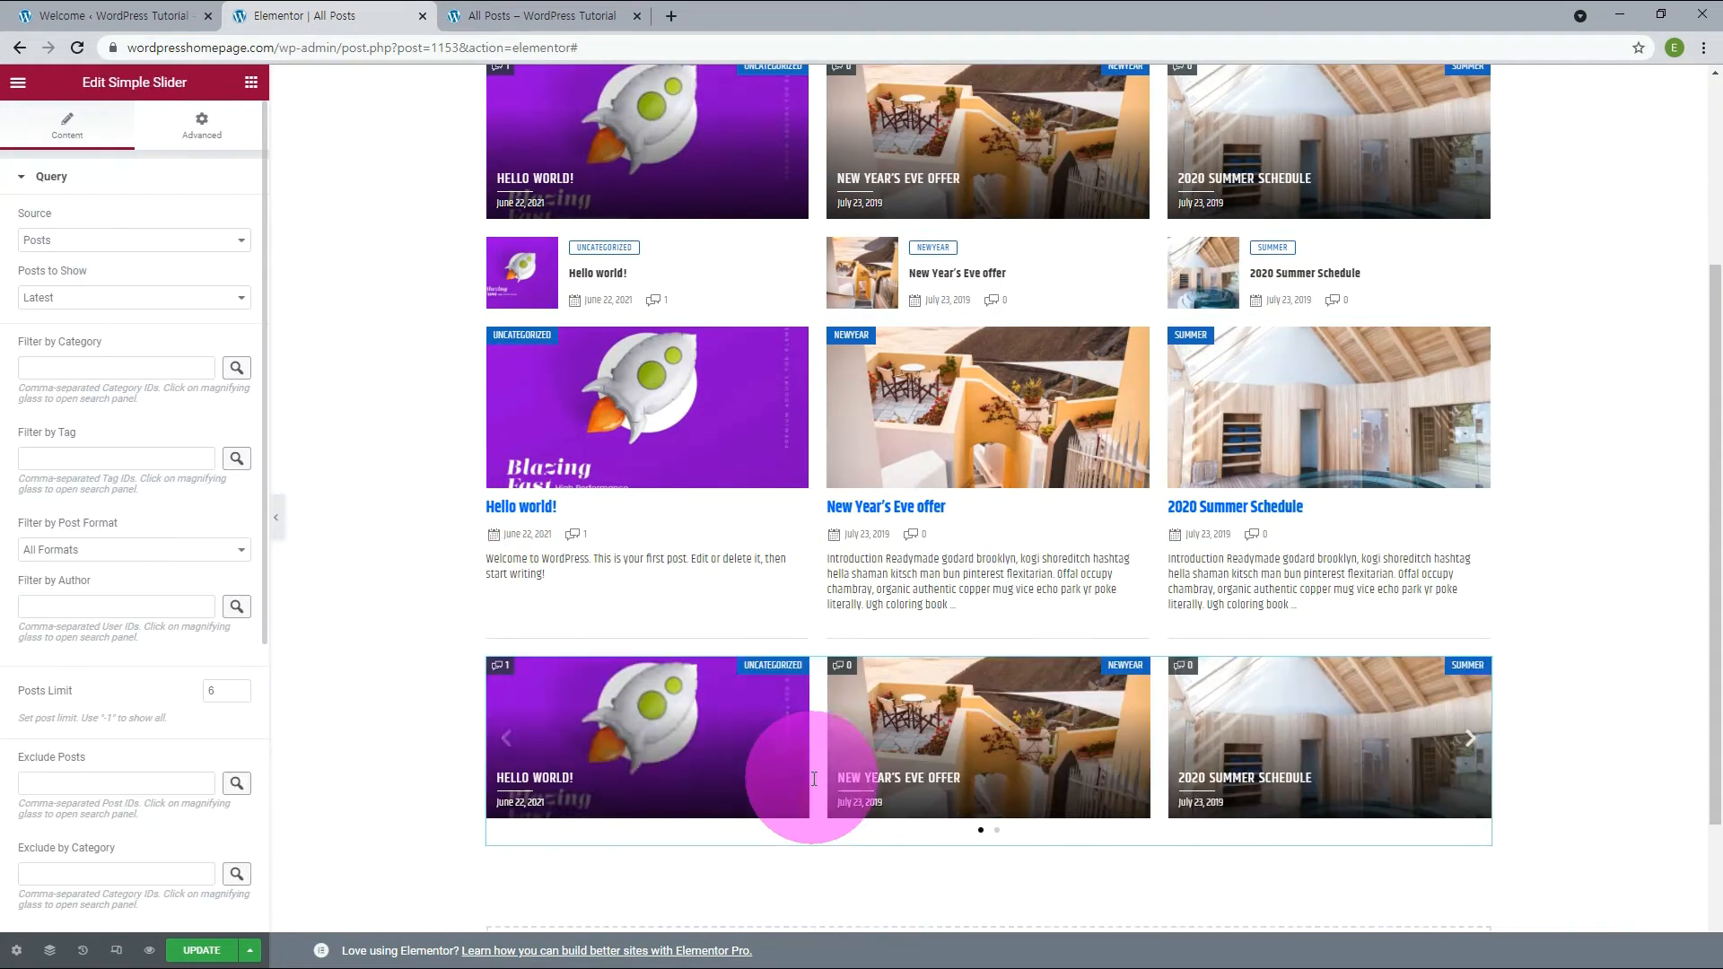
scroll(712, 730, down, 2)
click(252, 83)
drag(63, 709, 790, 797)
Step: Add AnWP Hero Block and Classic Blog widgets below the Classic Slider
click(251, 84)
drag(200, 704, 771, 782)
click(251, 83)
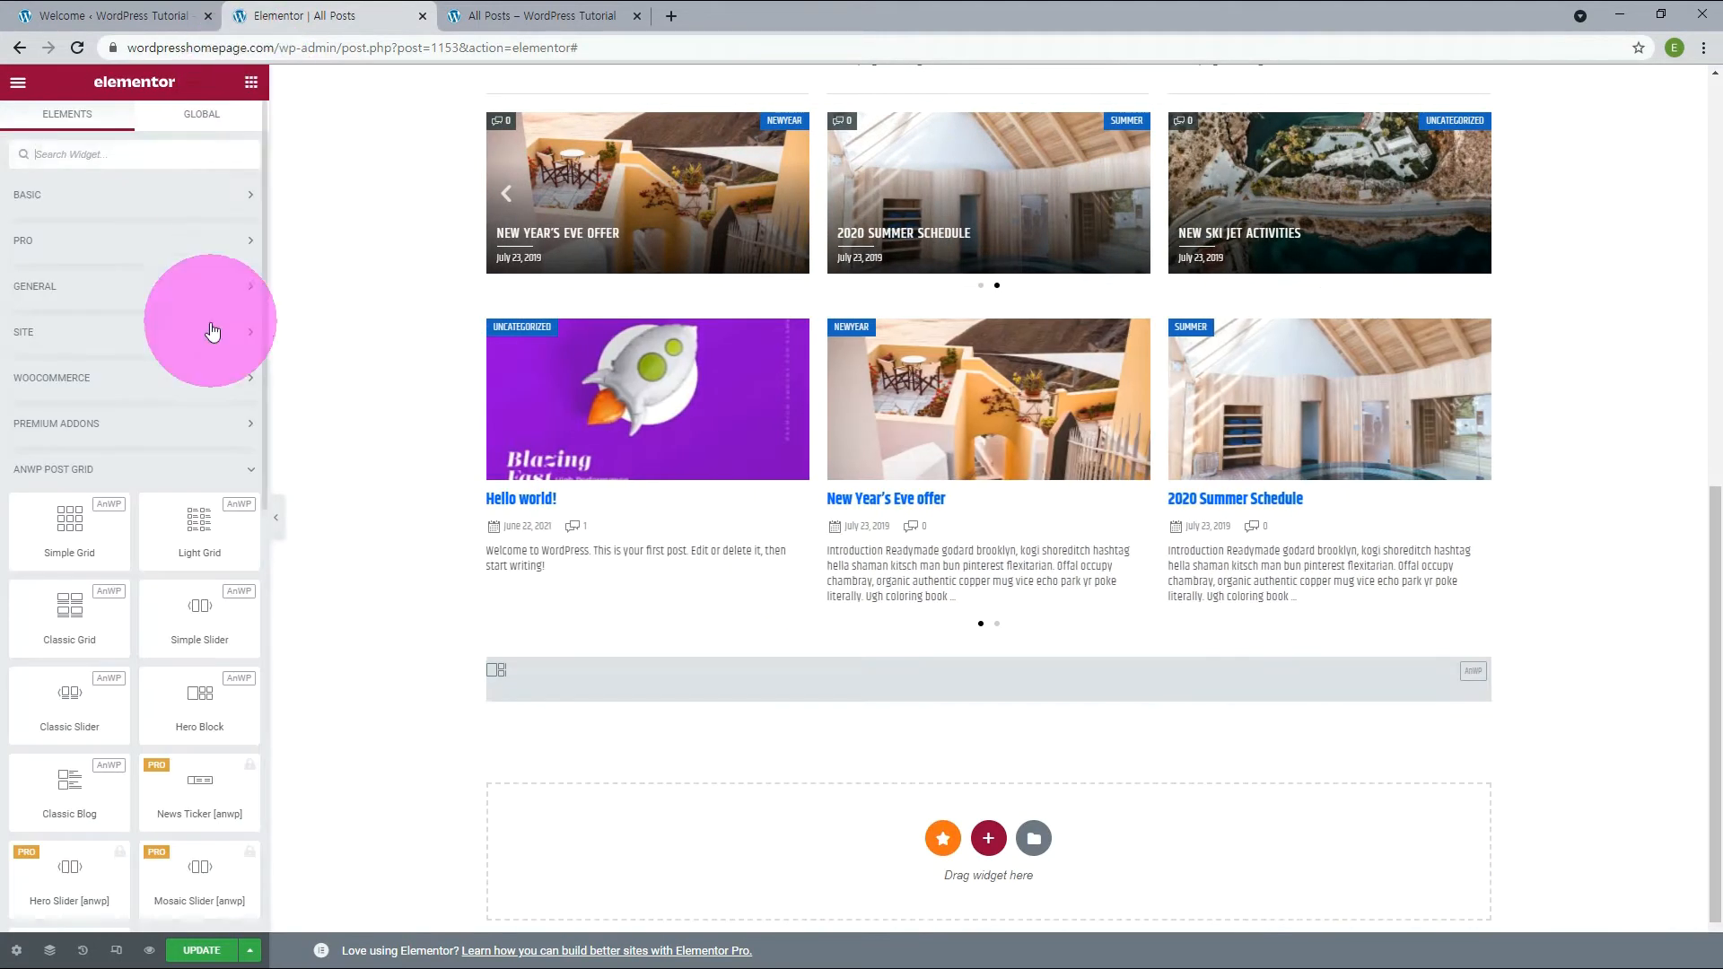
scroll(184, 520, down, 4)
drag(67, 438, 875, 862)
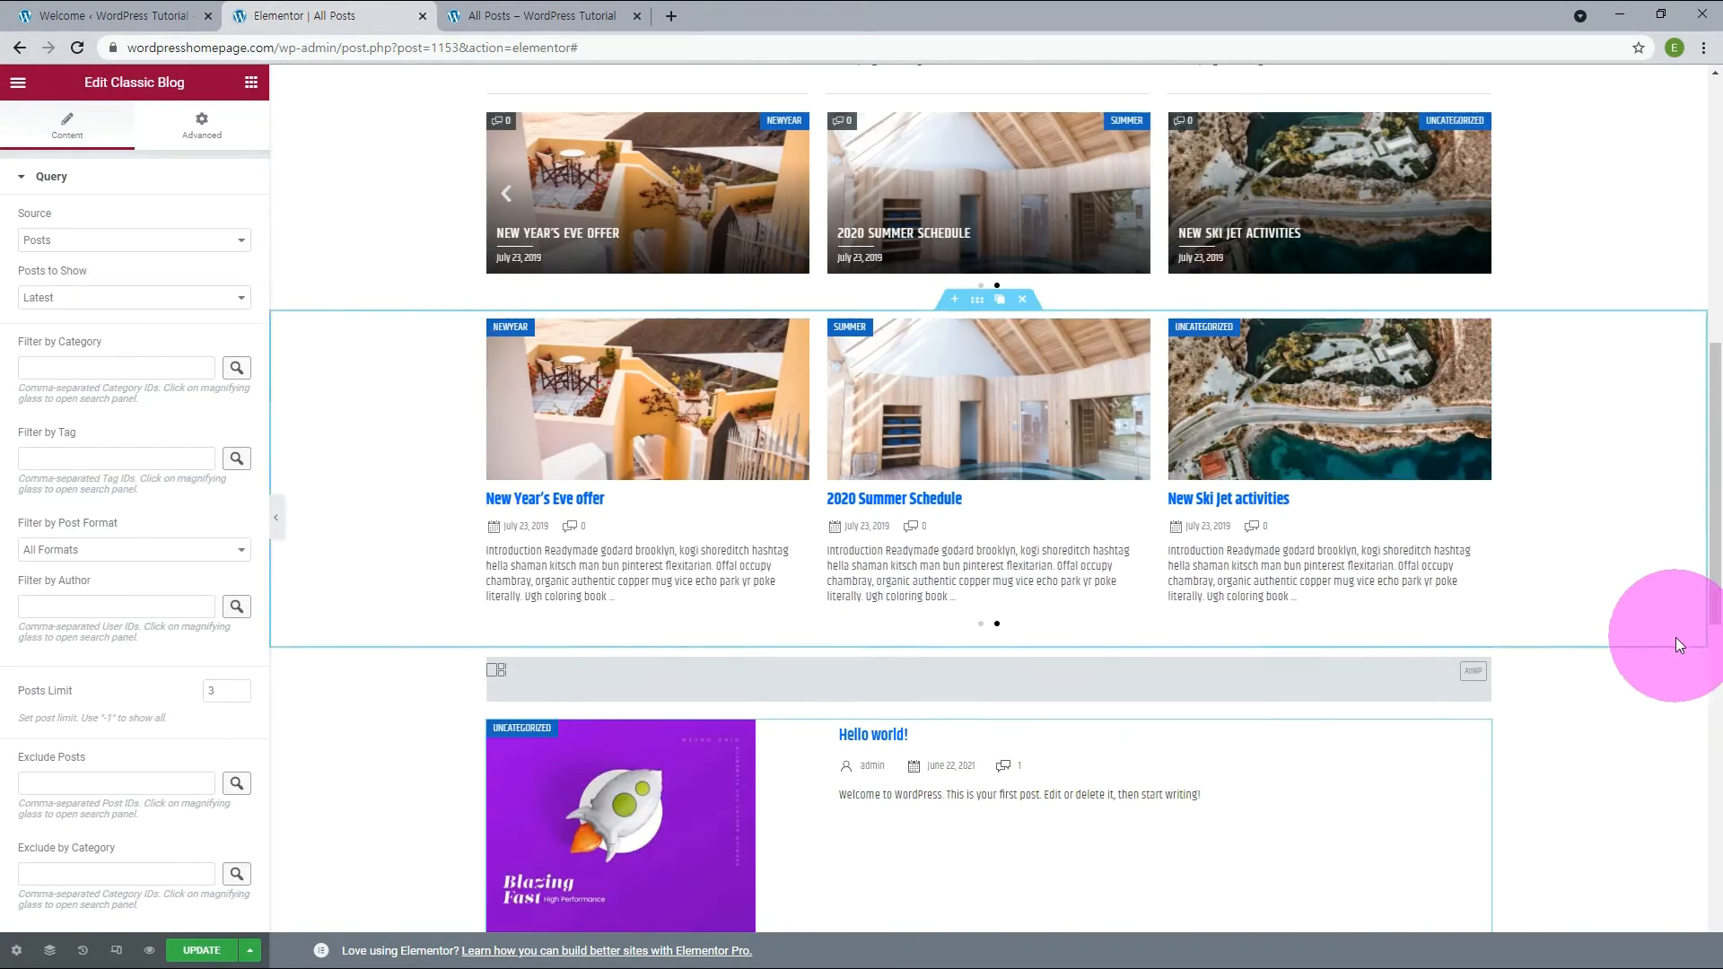
scroll(1623, 681, down, 10)
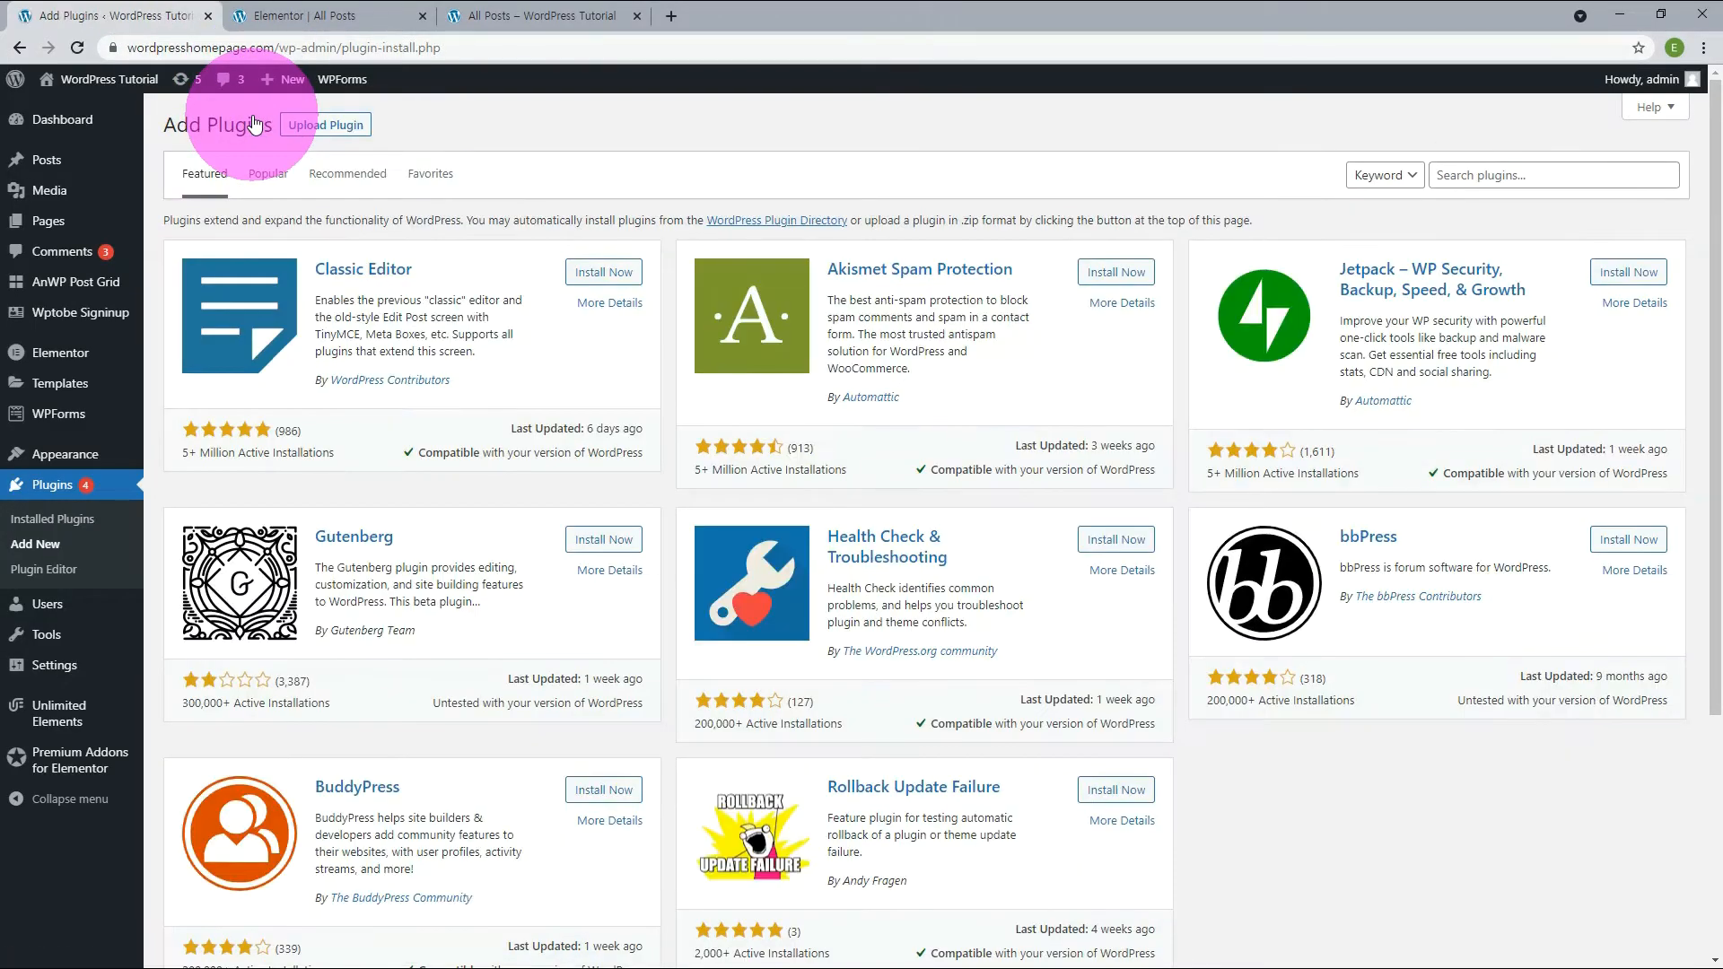
Step: Search the plugin directory for Void Elementor Post Grid, then install and activate the plugin
click(1470, 172)
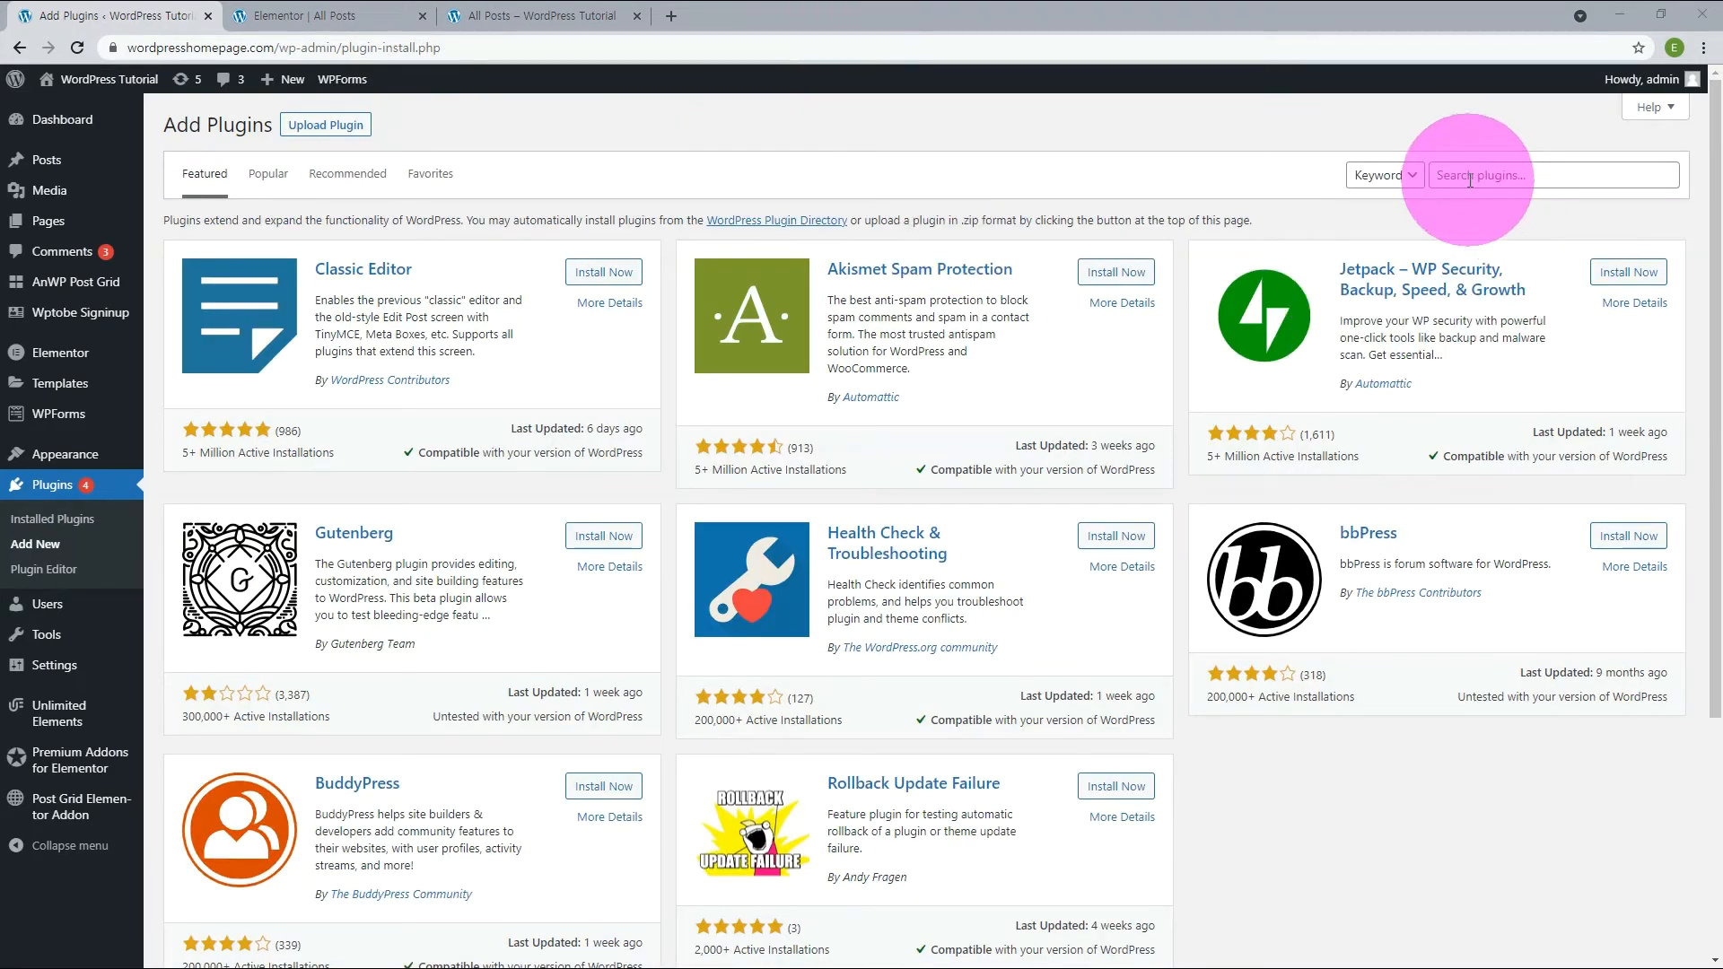
click(1469, 176)
text(Void Elementor Post Grid)
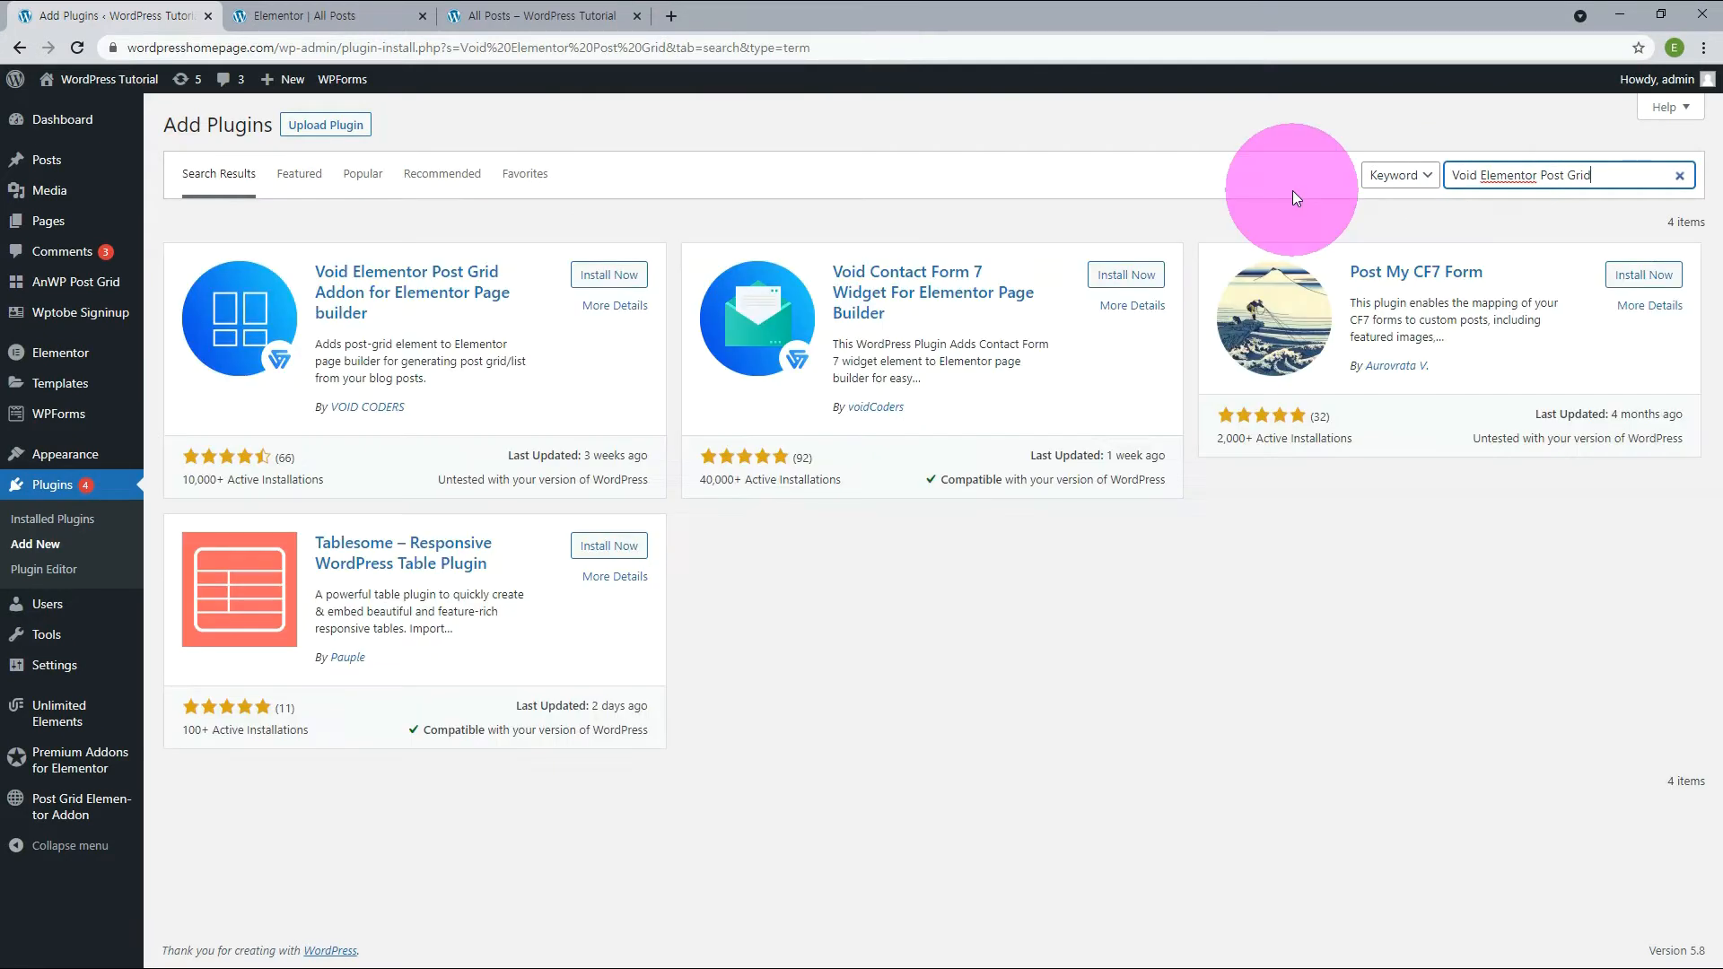
click(619, 280)
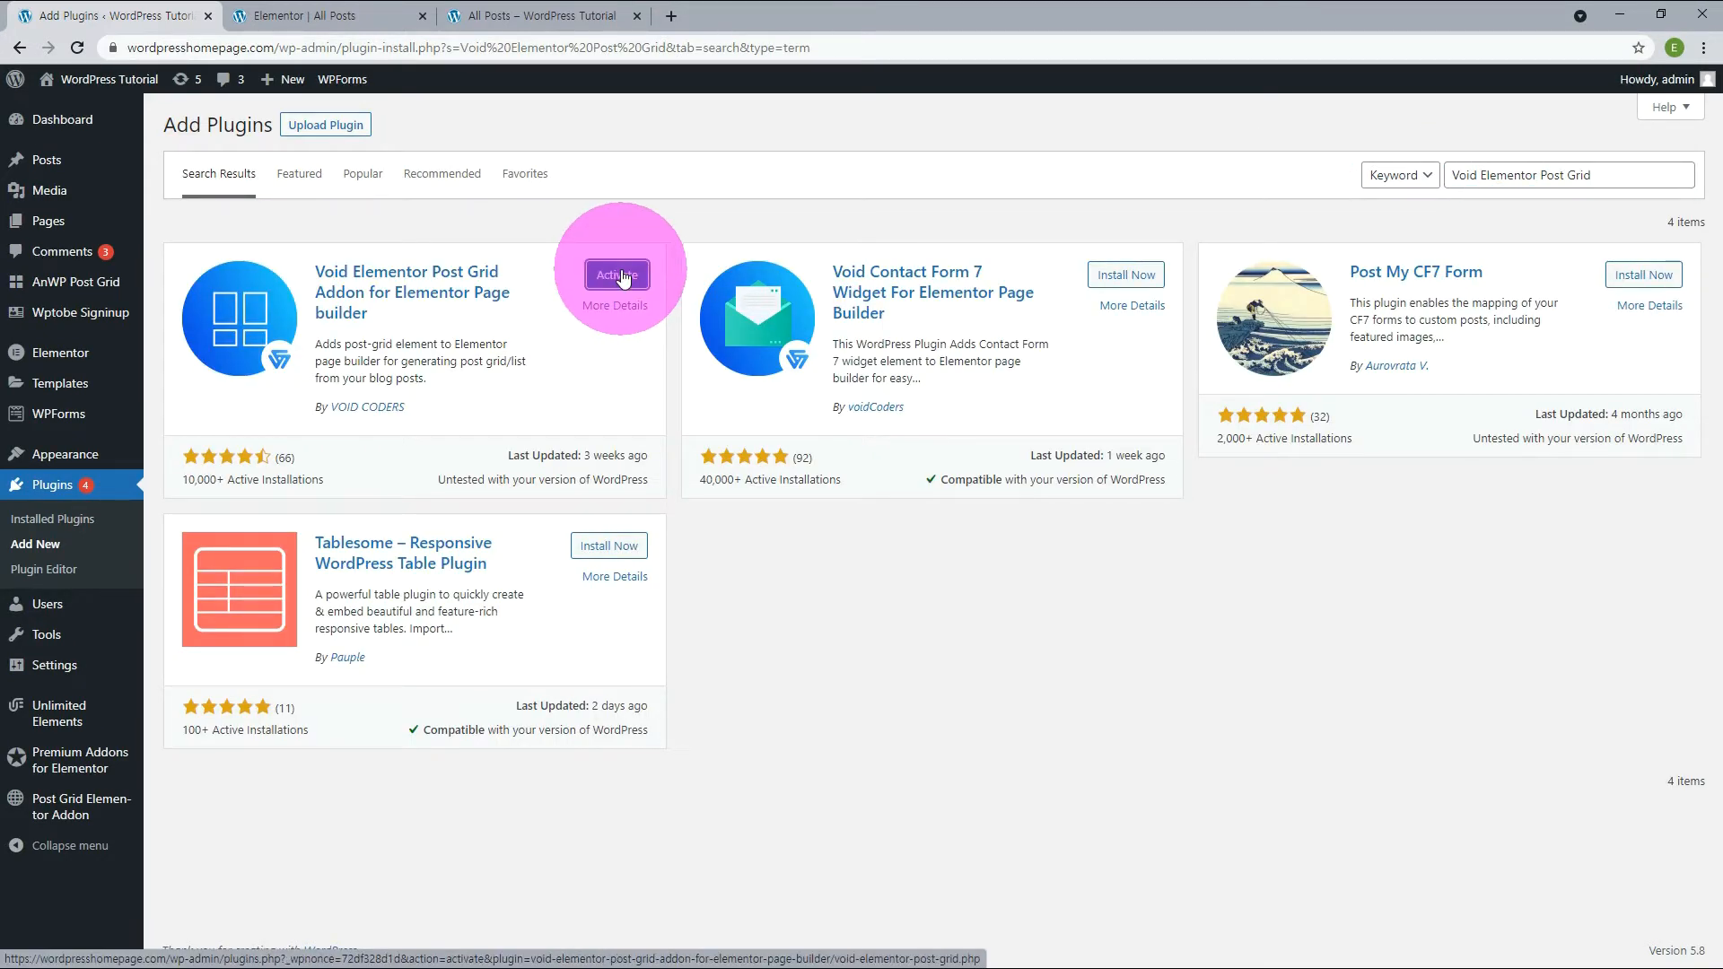
click(626, 276)
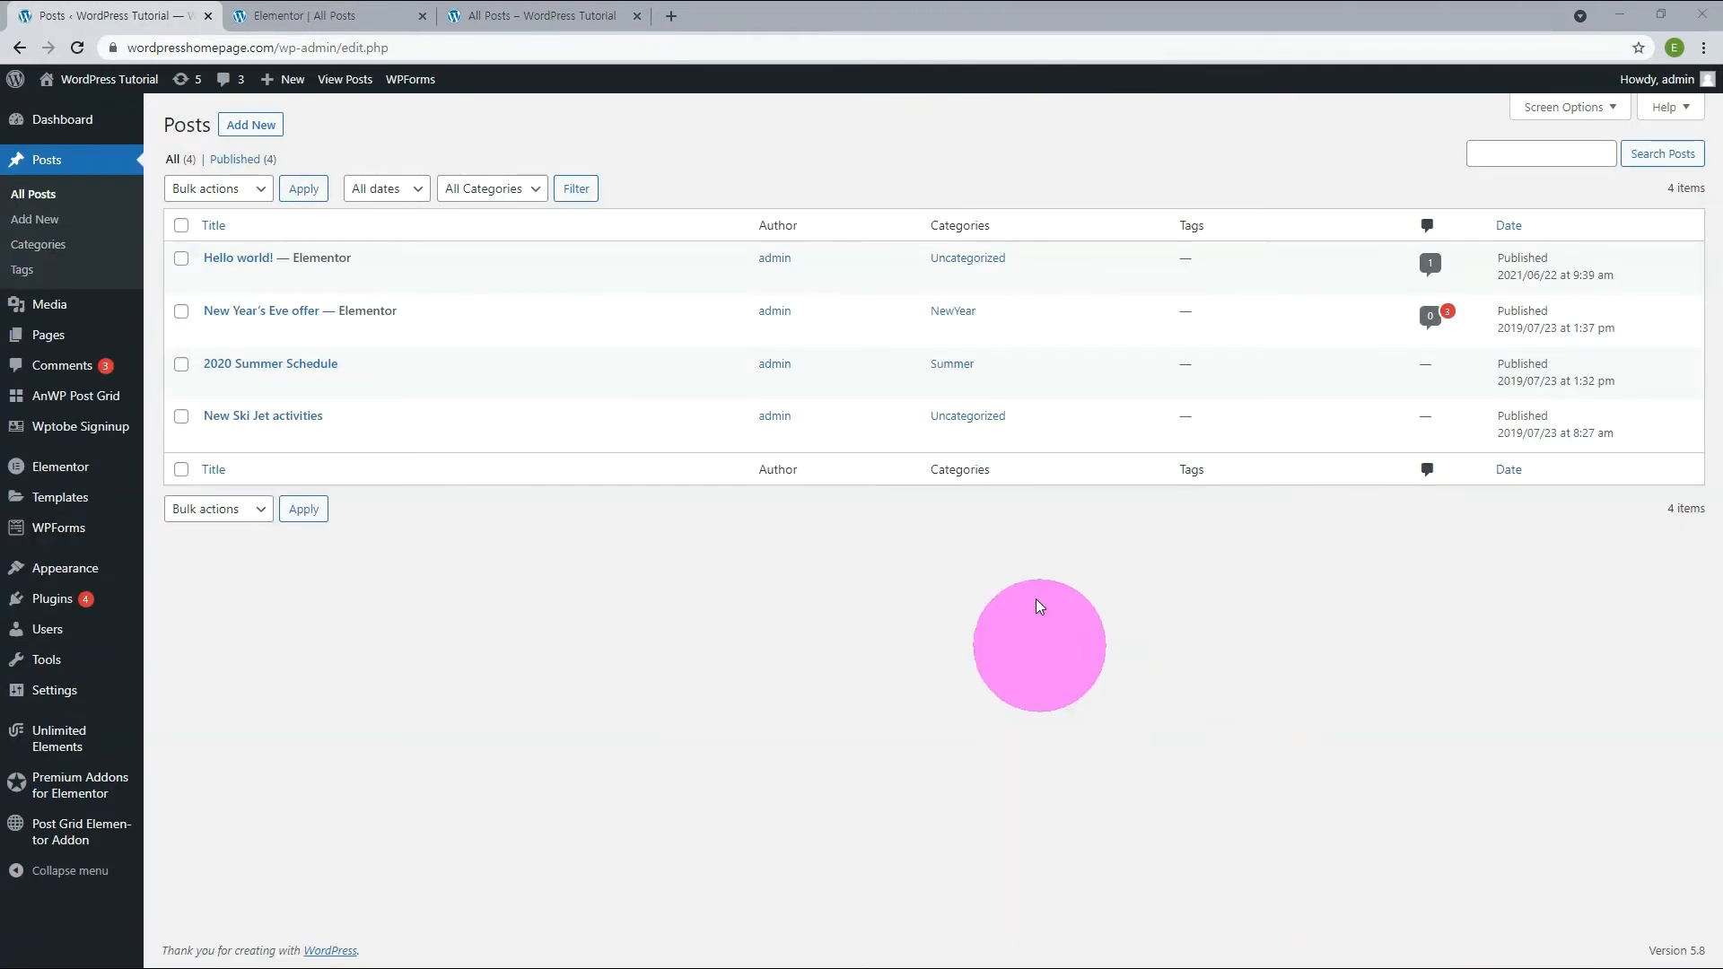
Step: Move the Hello world! post to the trash and repeatedly duplicate the remaining New Year's Eve offer, 2020 Summer Schedule and New Ski Jet activities posts
mouse_move(339, 262)
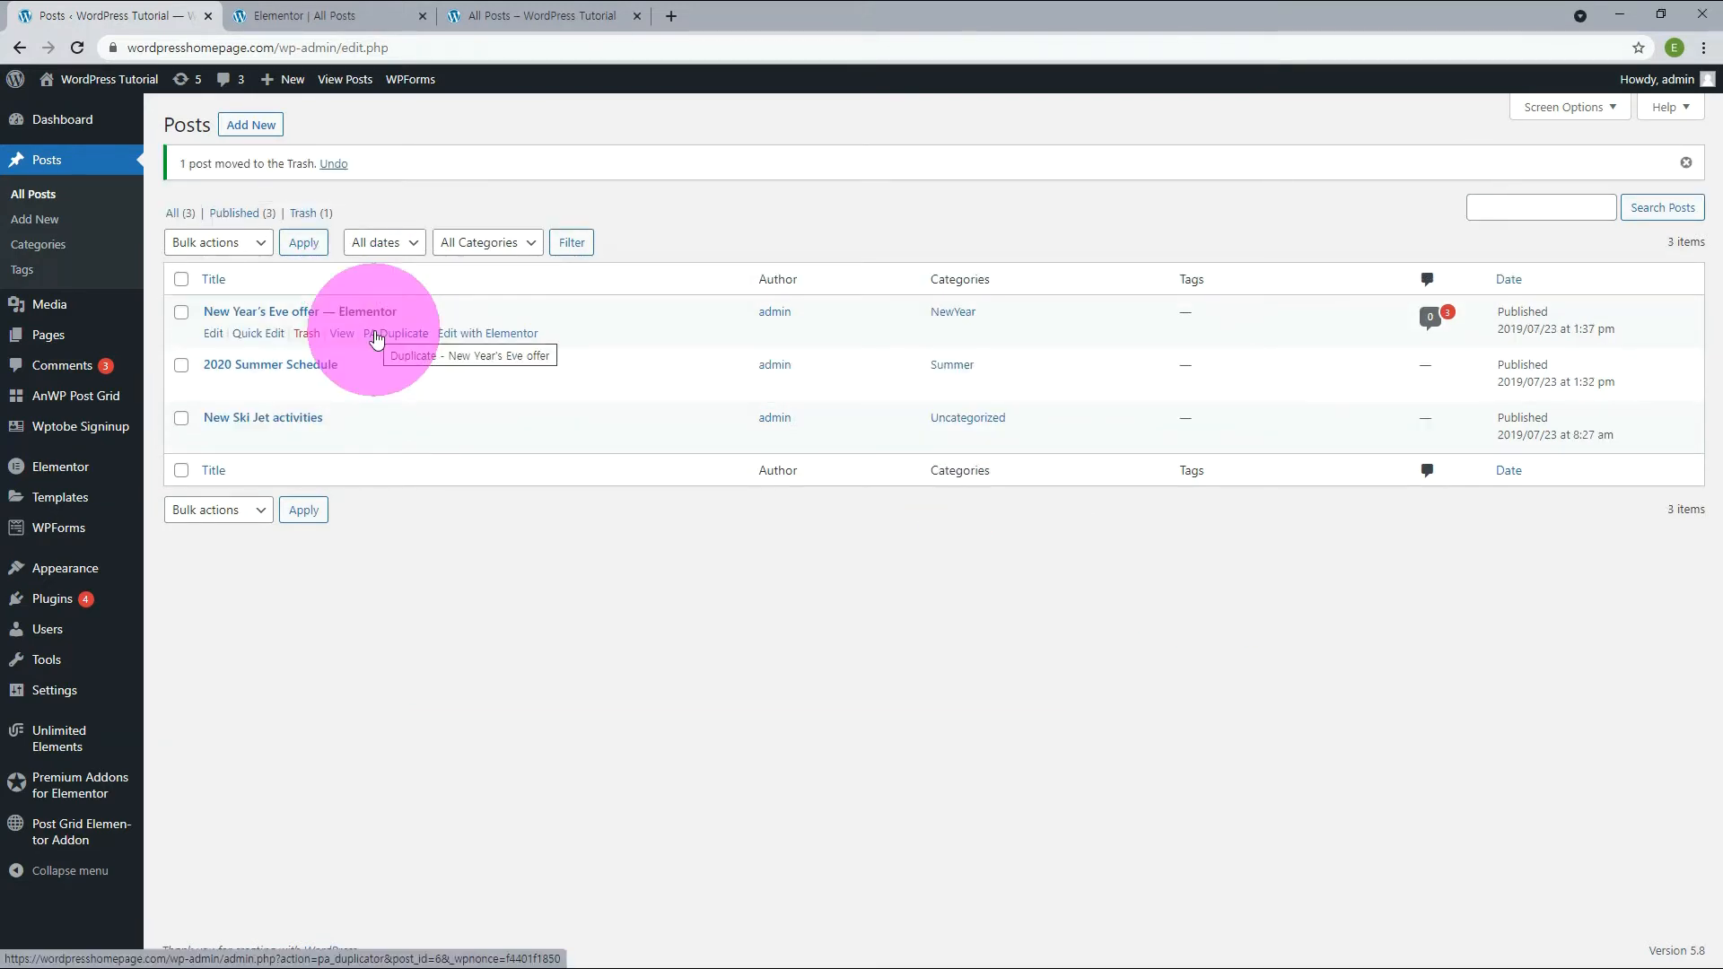
click(375, 335)
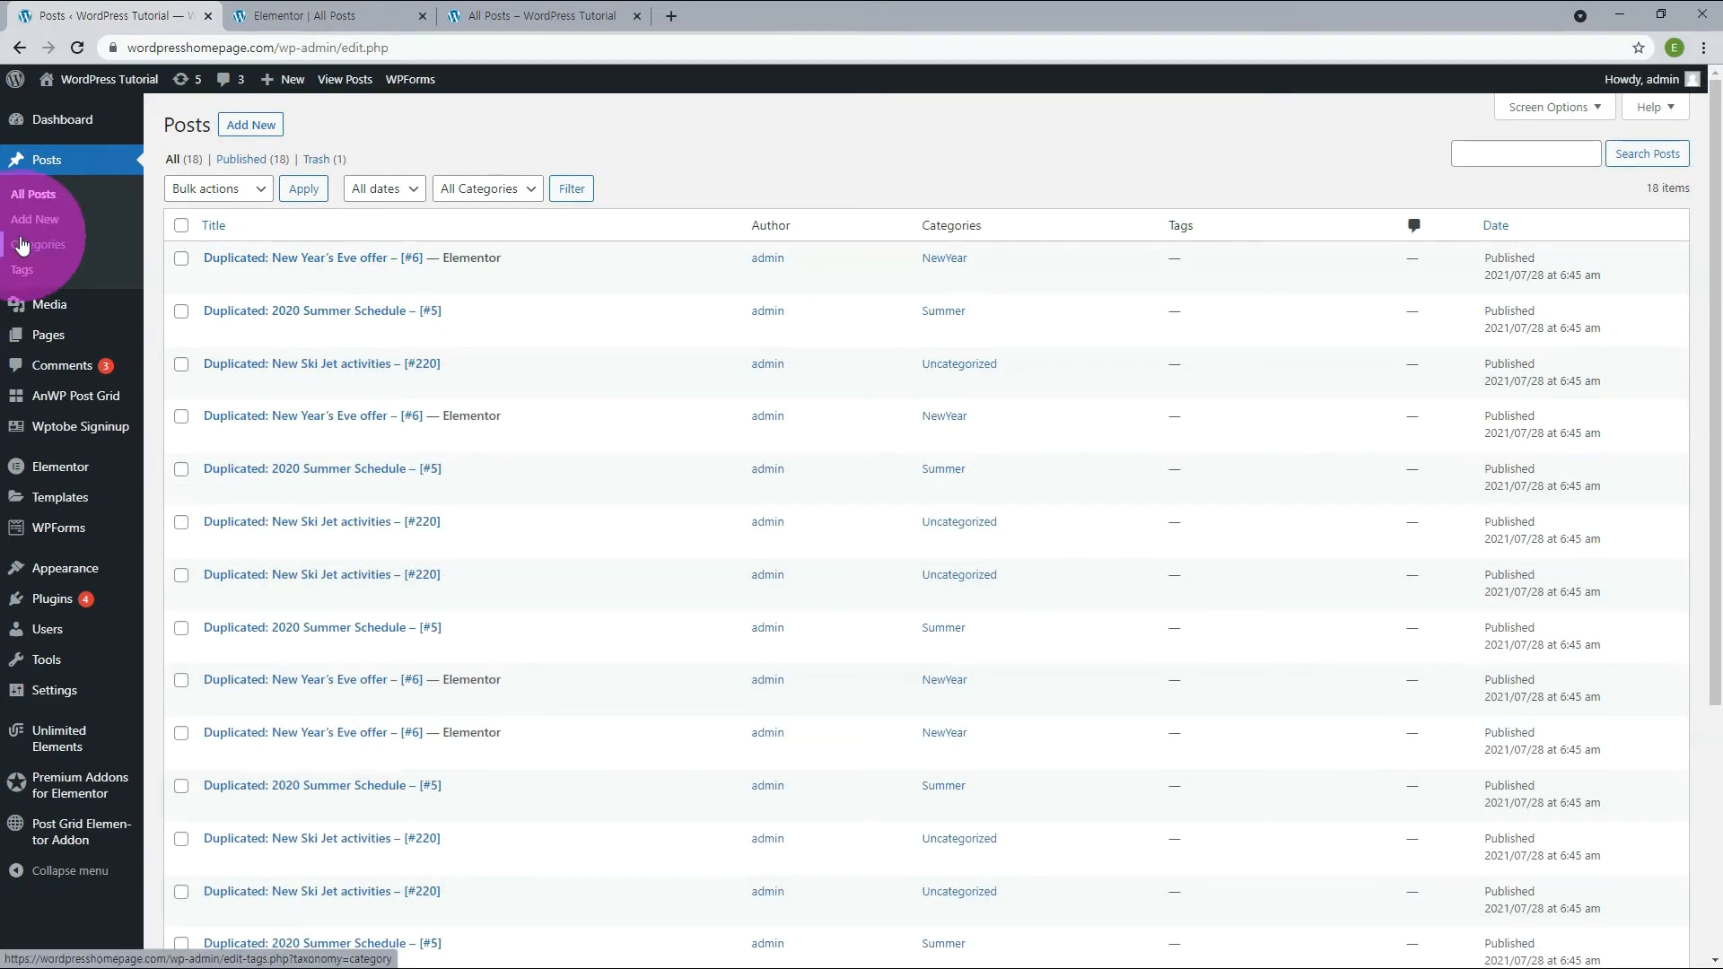
Step: Rename the Uncategorized post category to News with the slug allnews
click(23, 244)
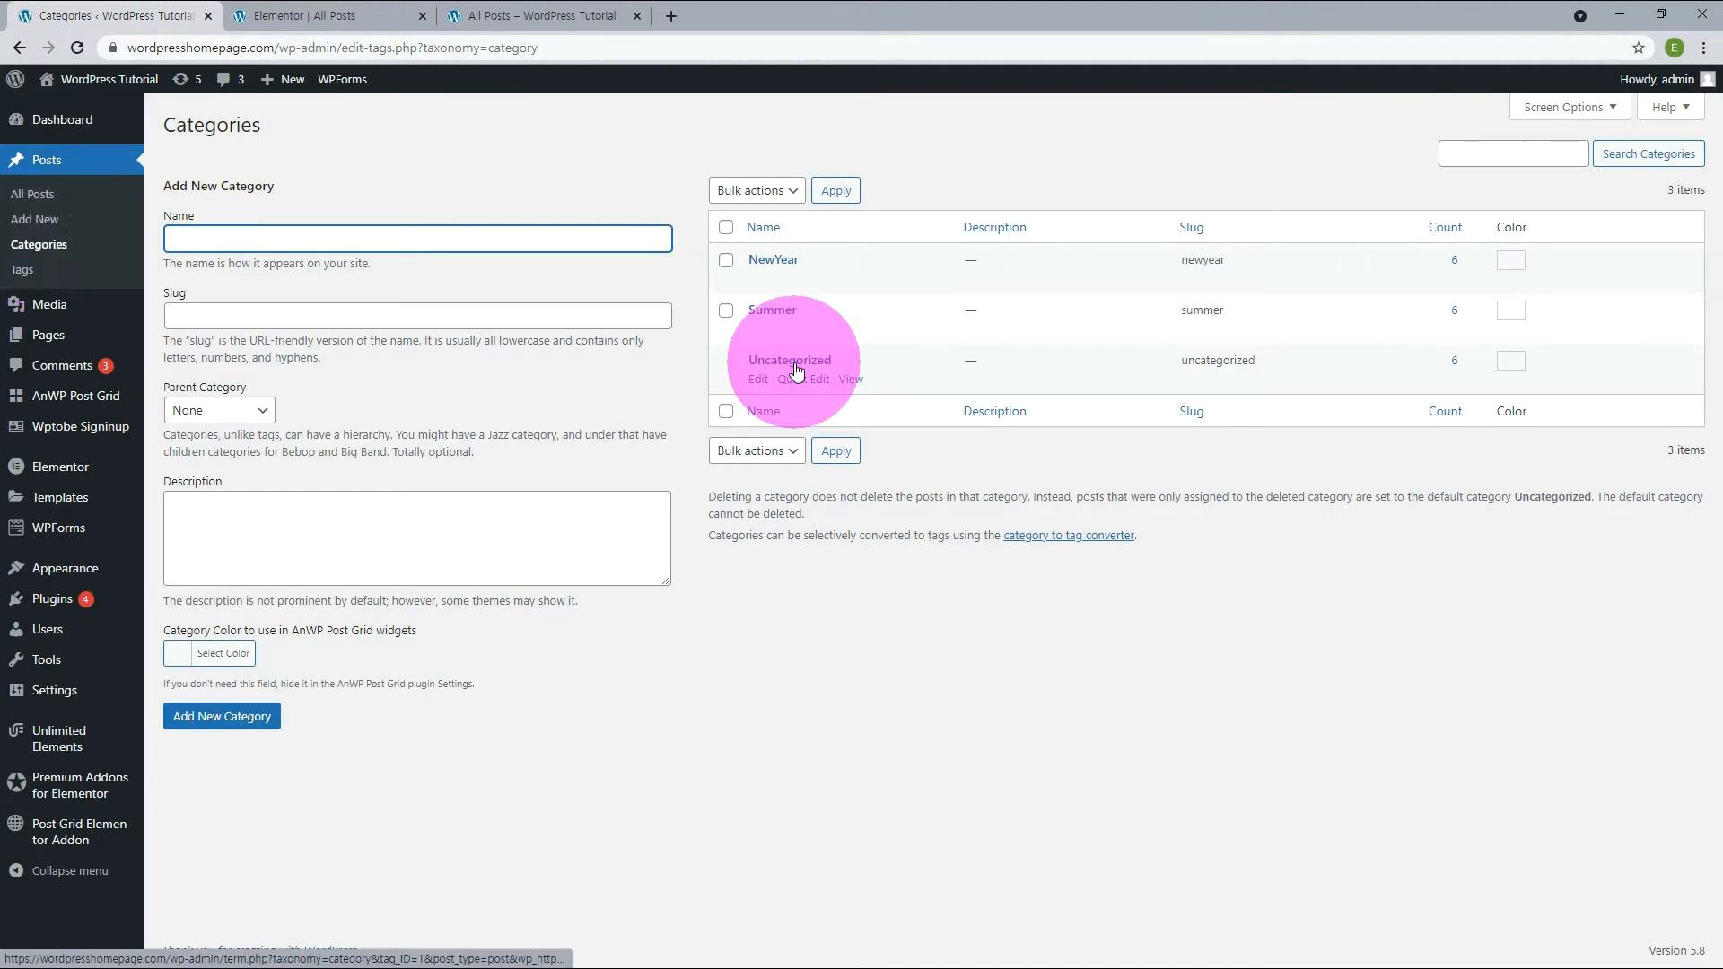
click(779, 379)
click(1635, 451)
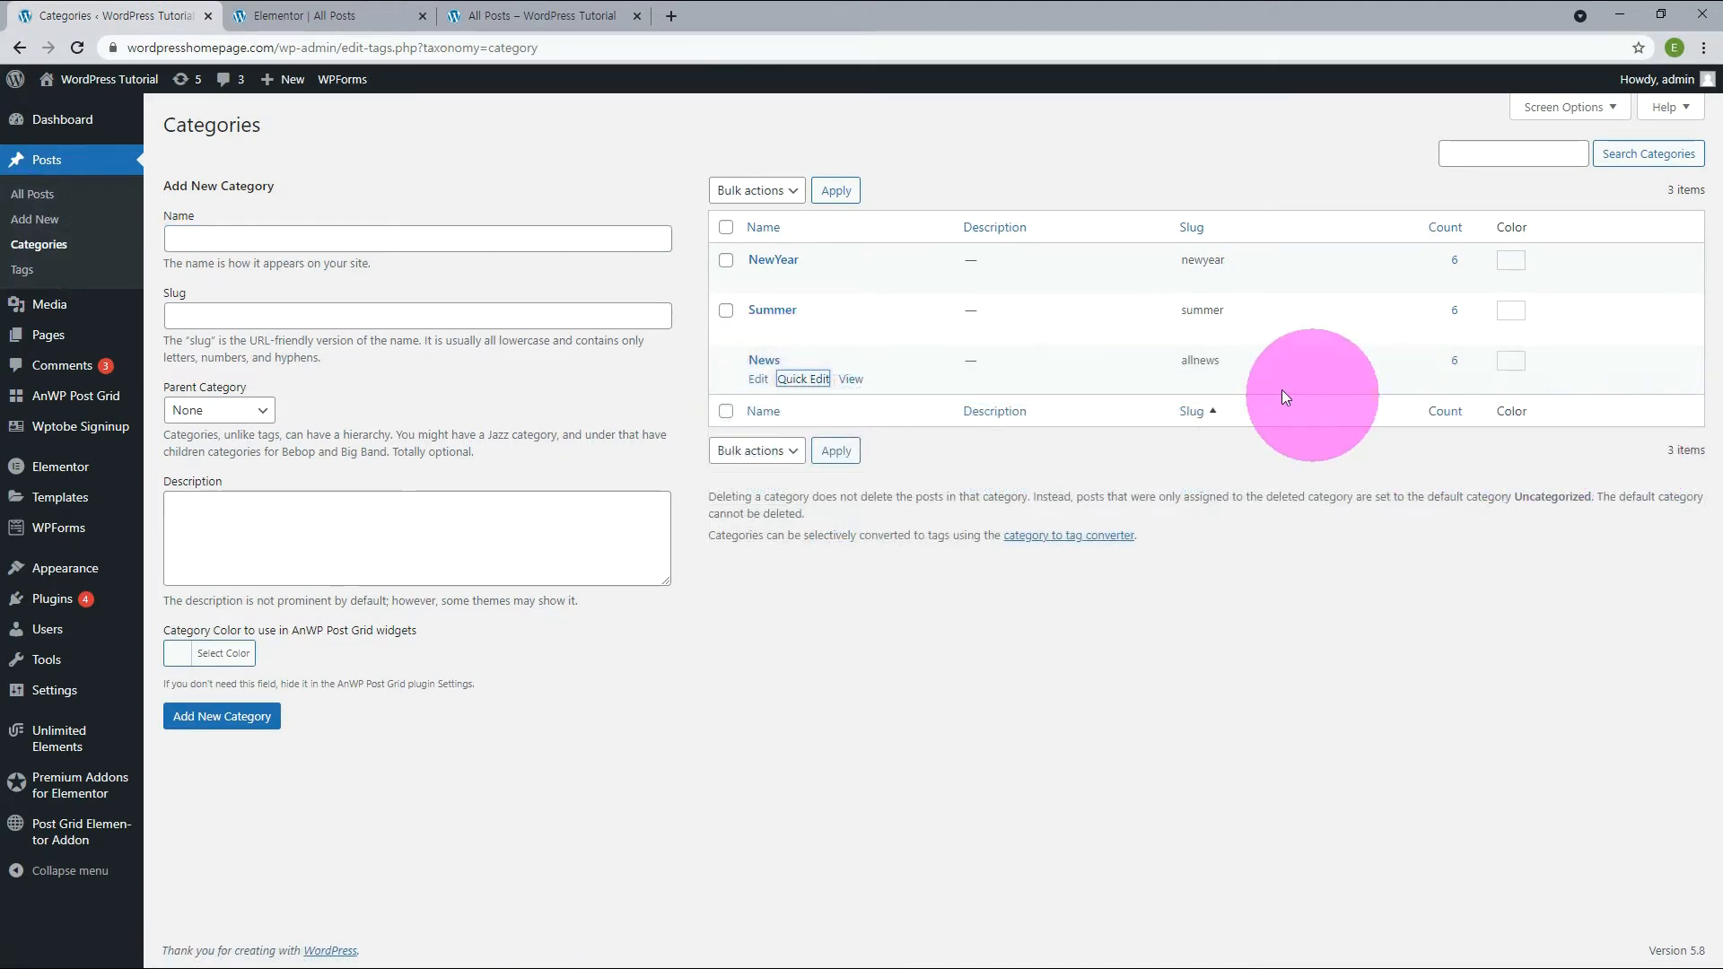
Step: Return to the All Posts page editor, move the Hero Block section to the top of the page and remove the hero banner
click(386, 15)
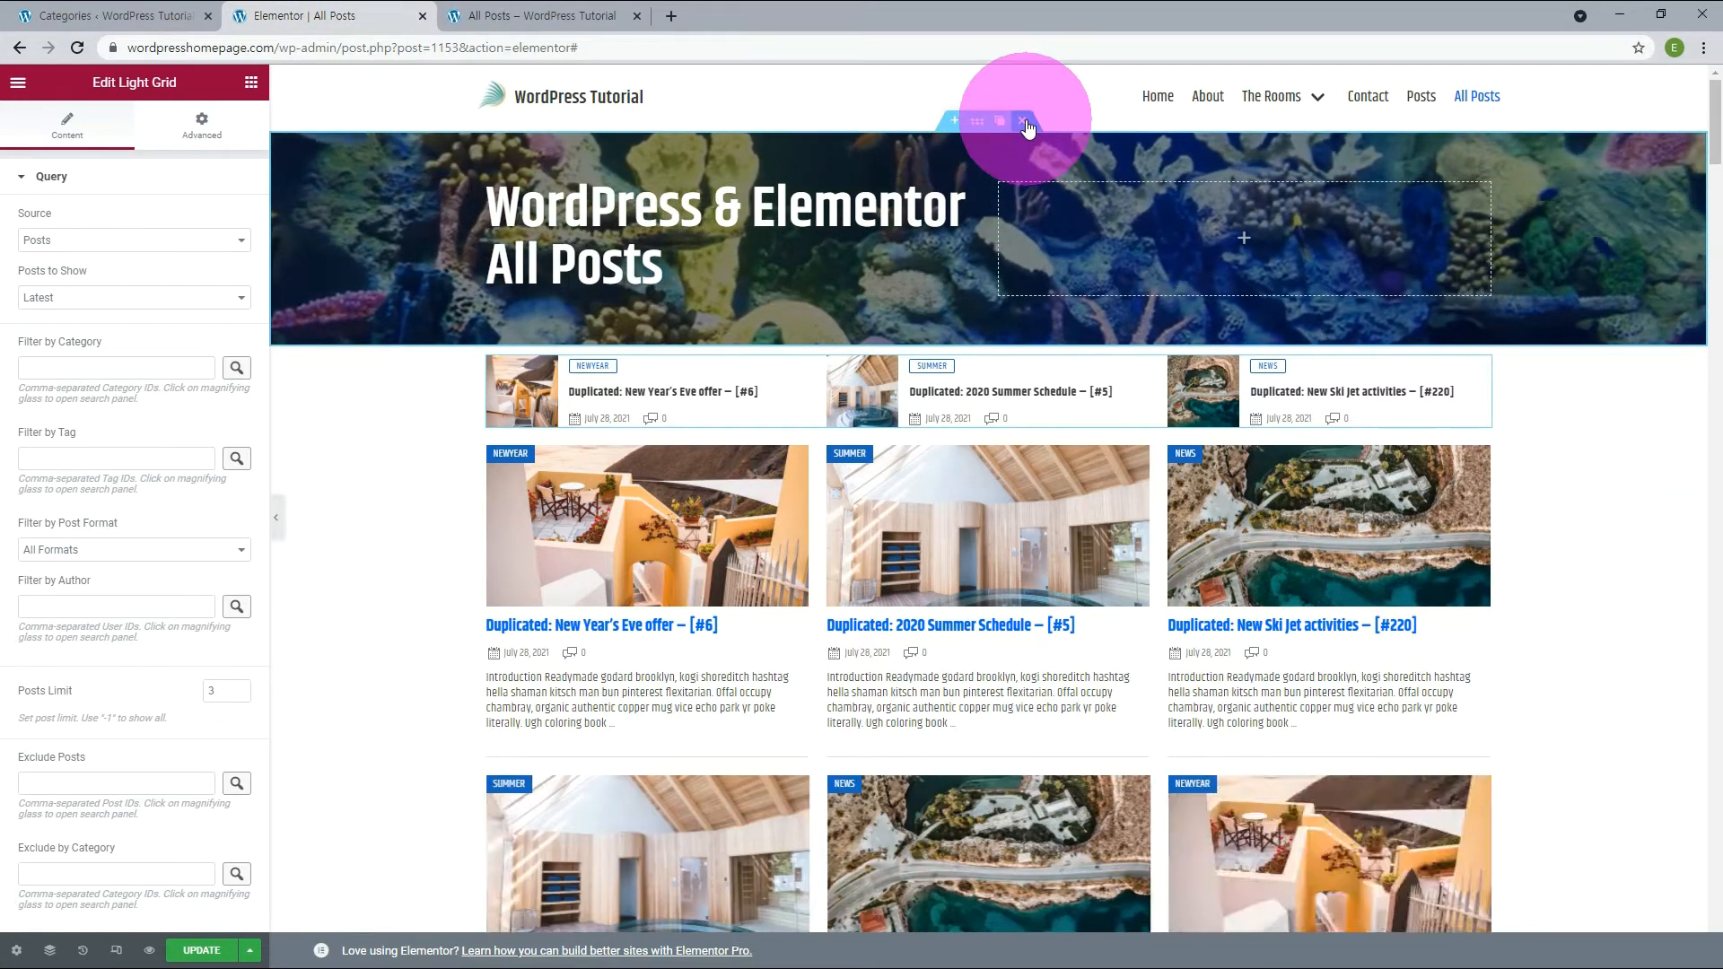
scroll(1027, 126, down, 2)
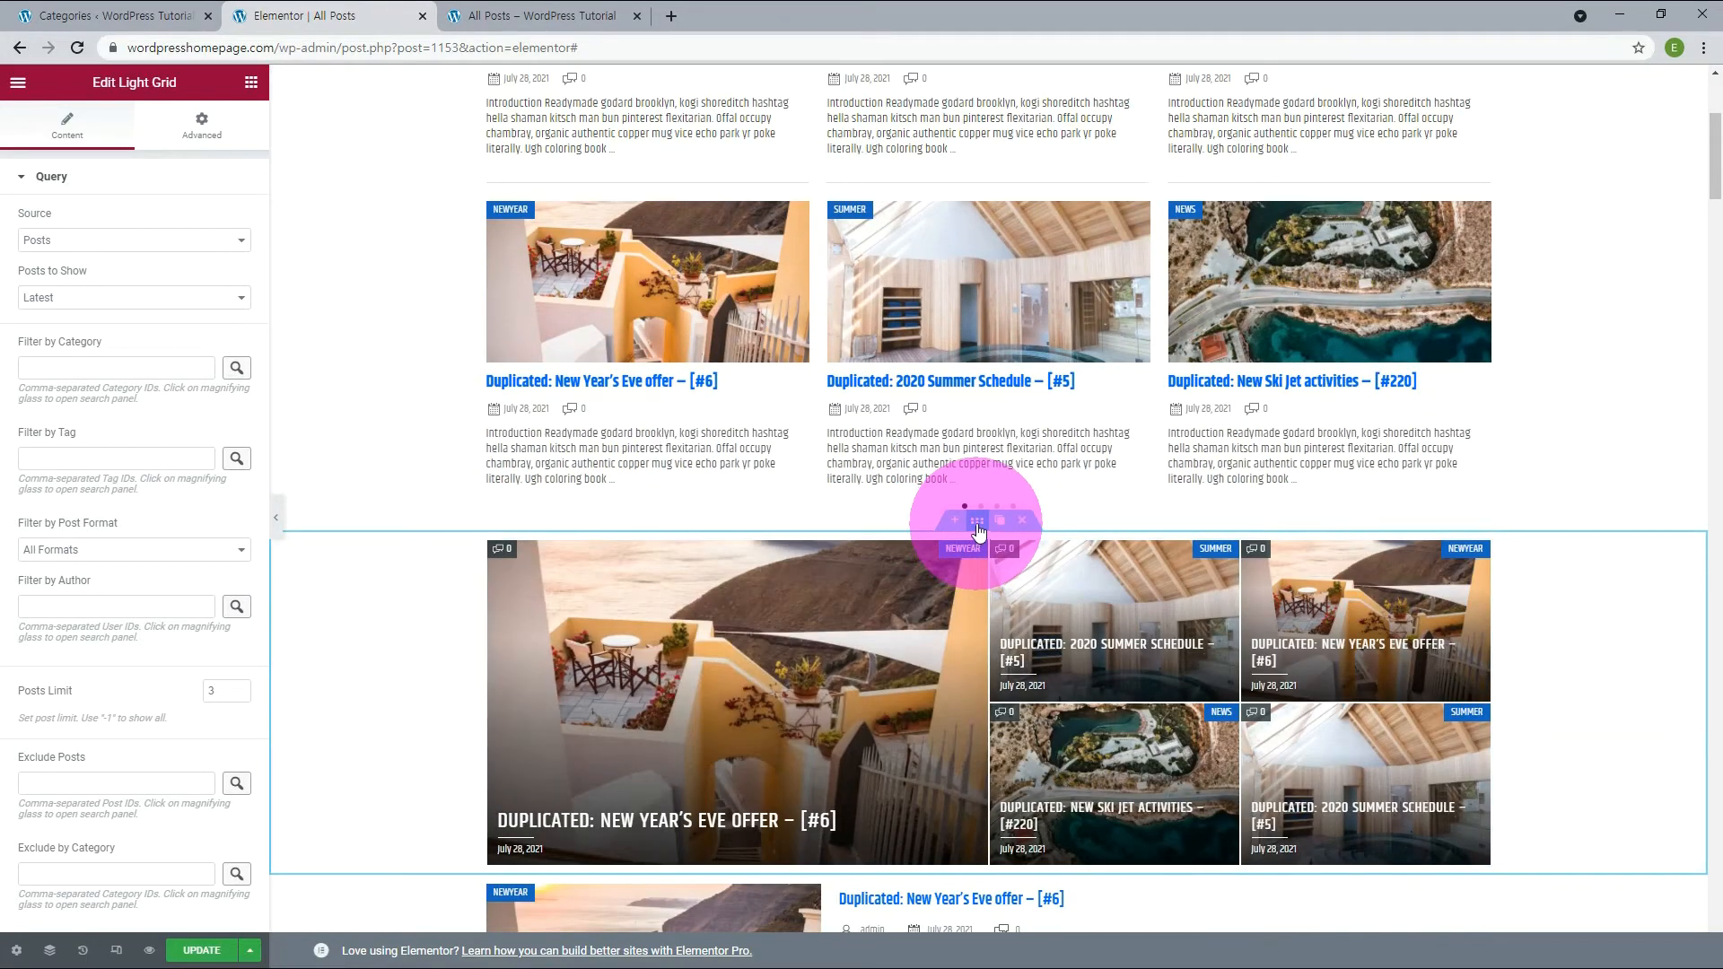
drag(978, 531, 1006, 114)
click(1027, 75)
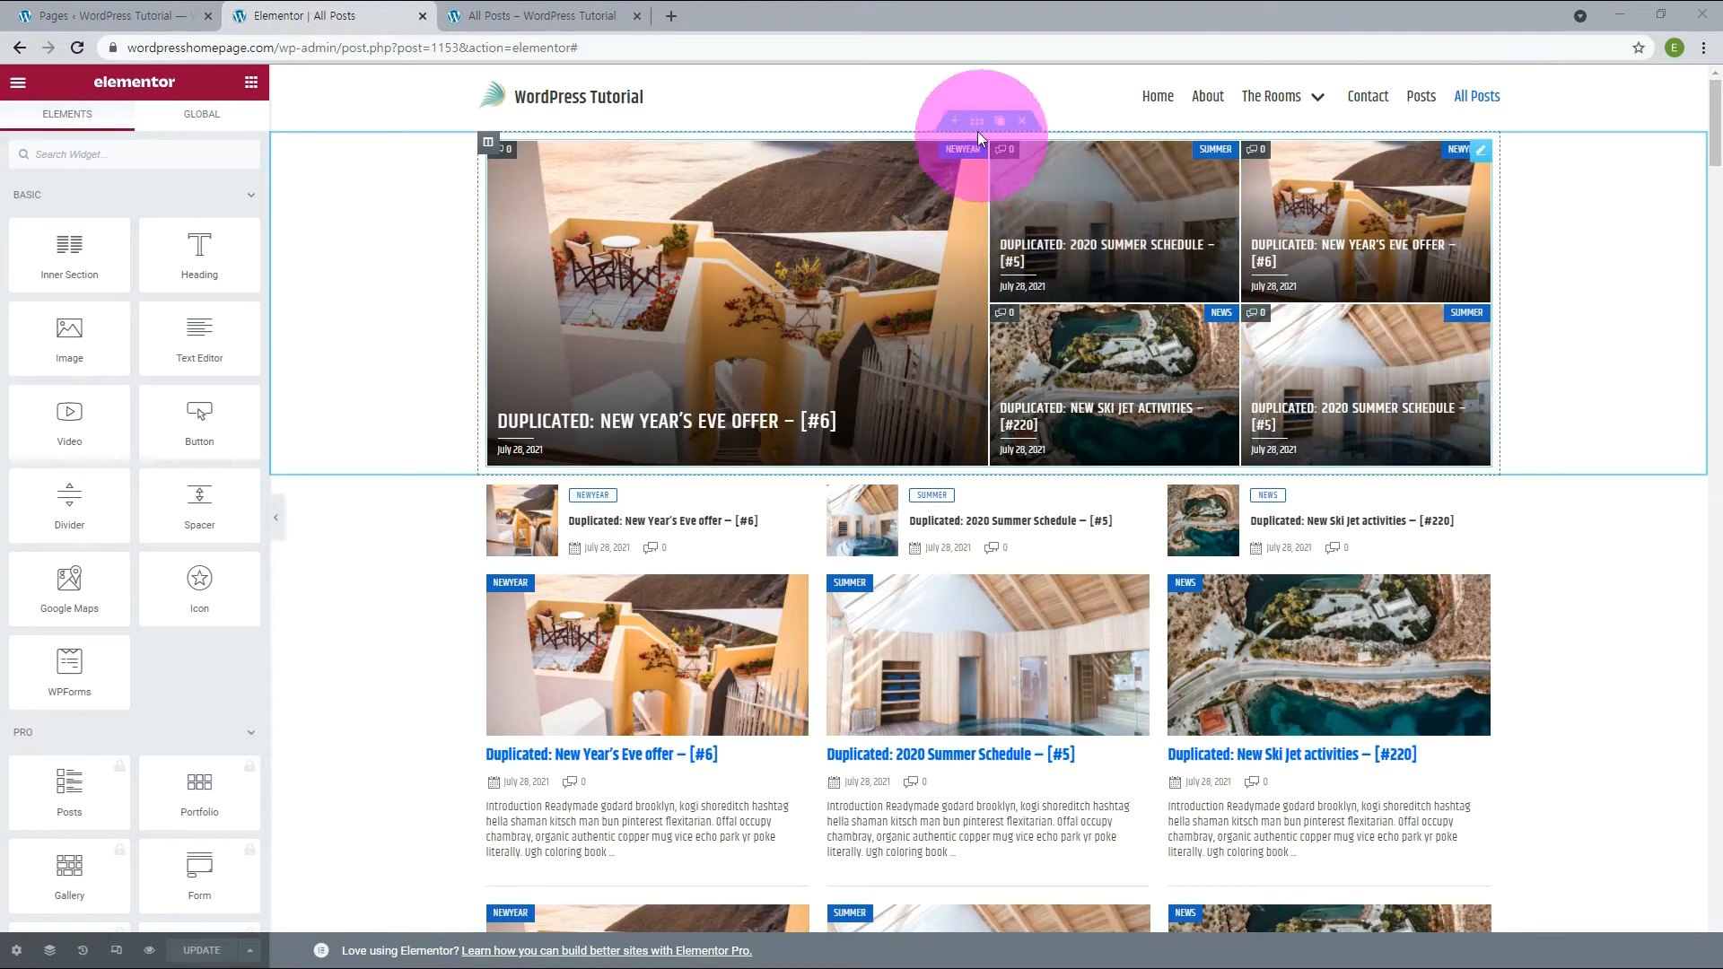
Step: Give the Hero Block section a solid border with a top width of 1 and 0 on the other sides
click(977, 135)
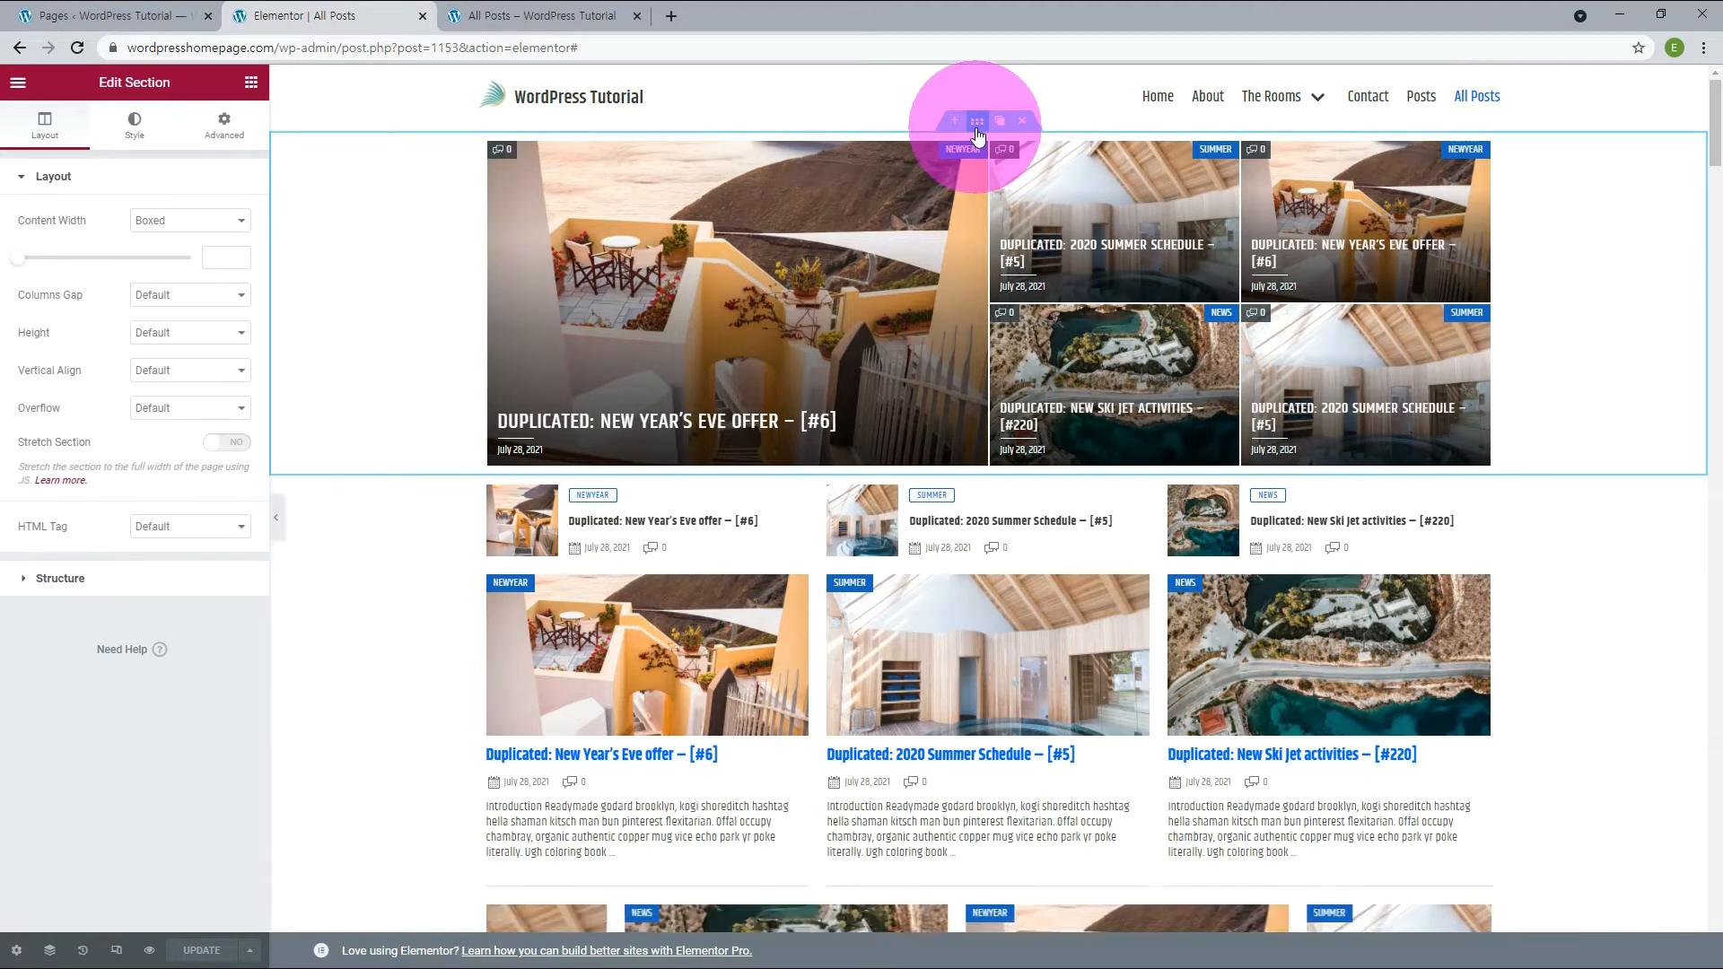
click(135, 125)
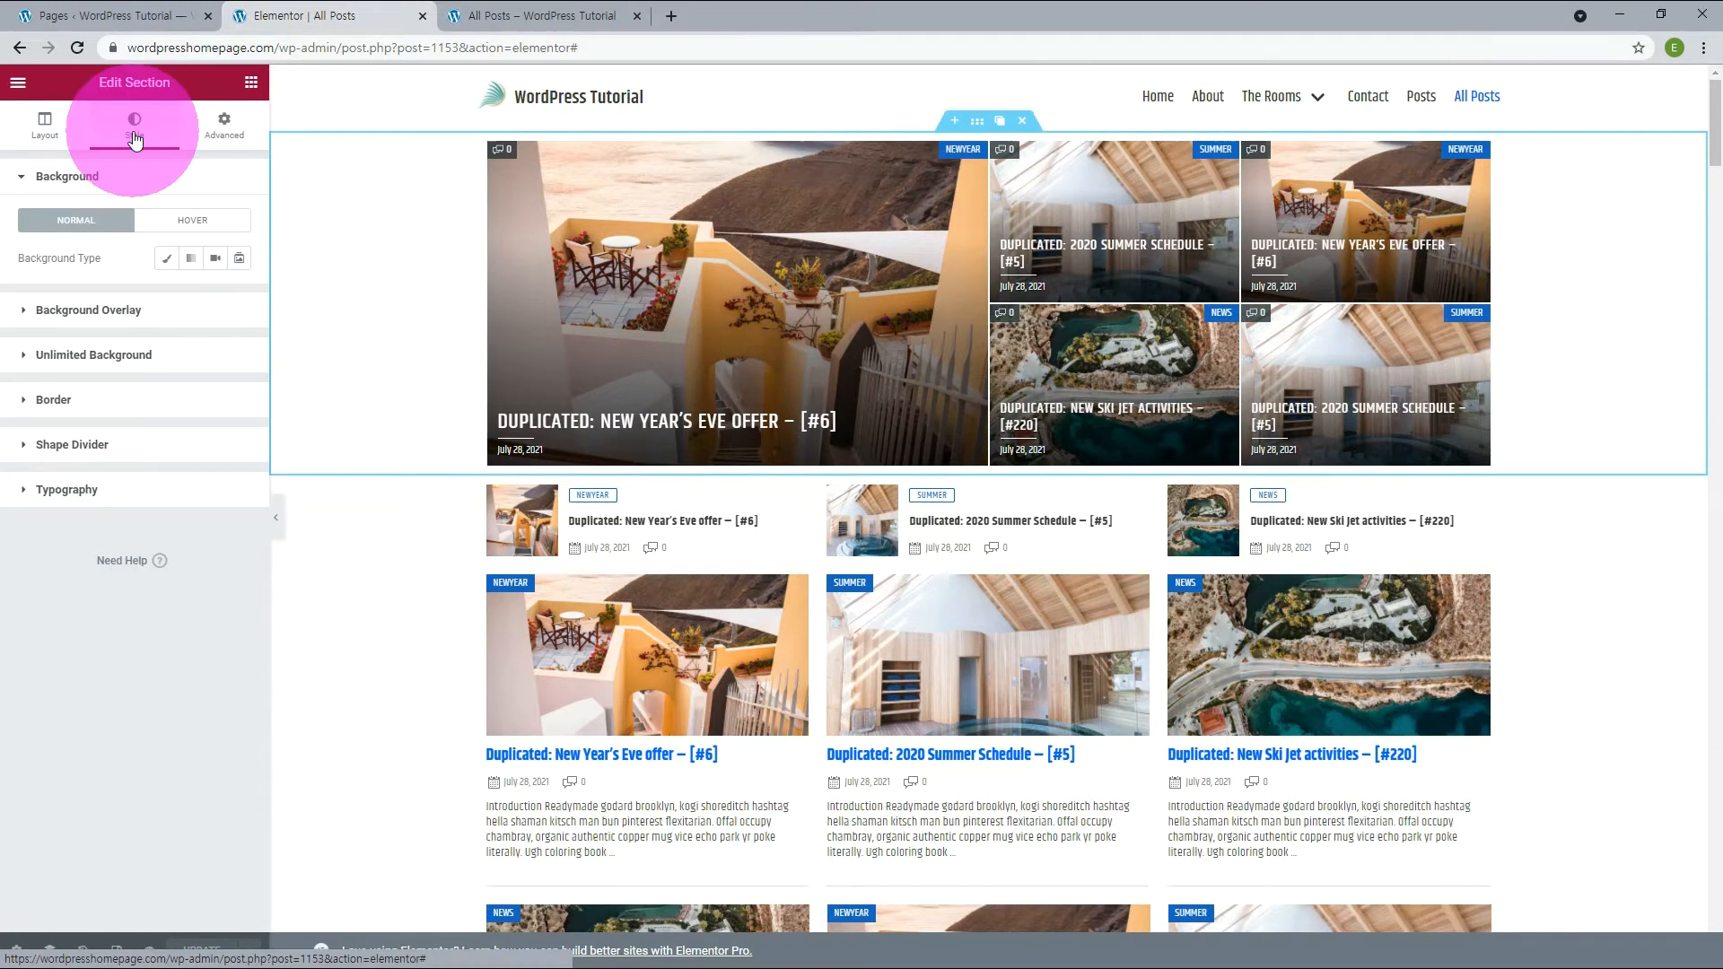
click(62, 400)
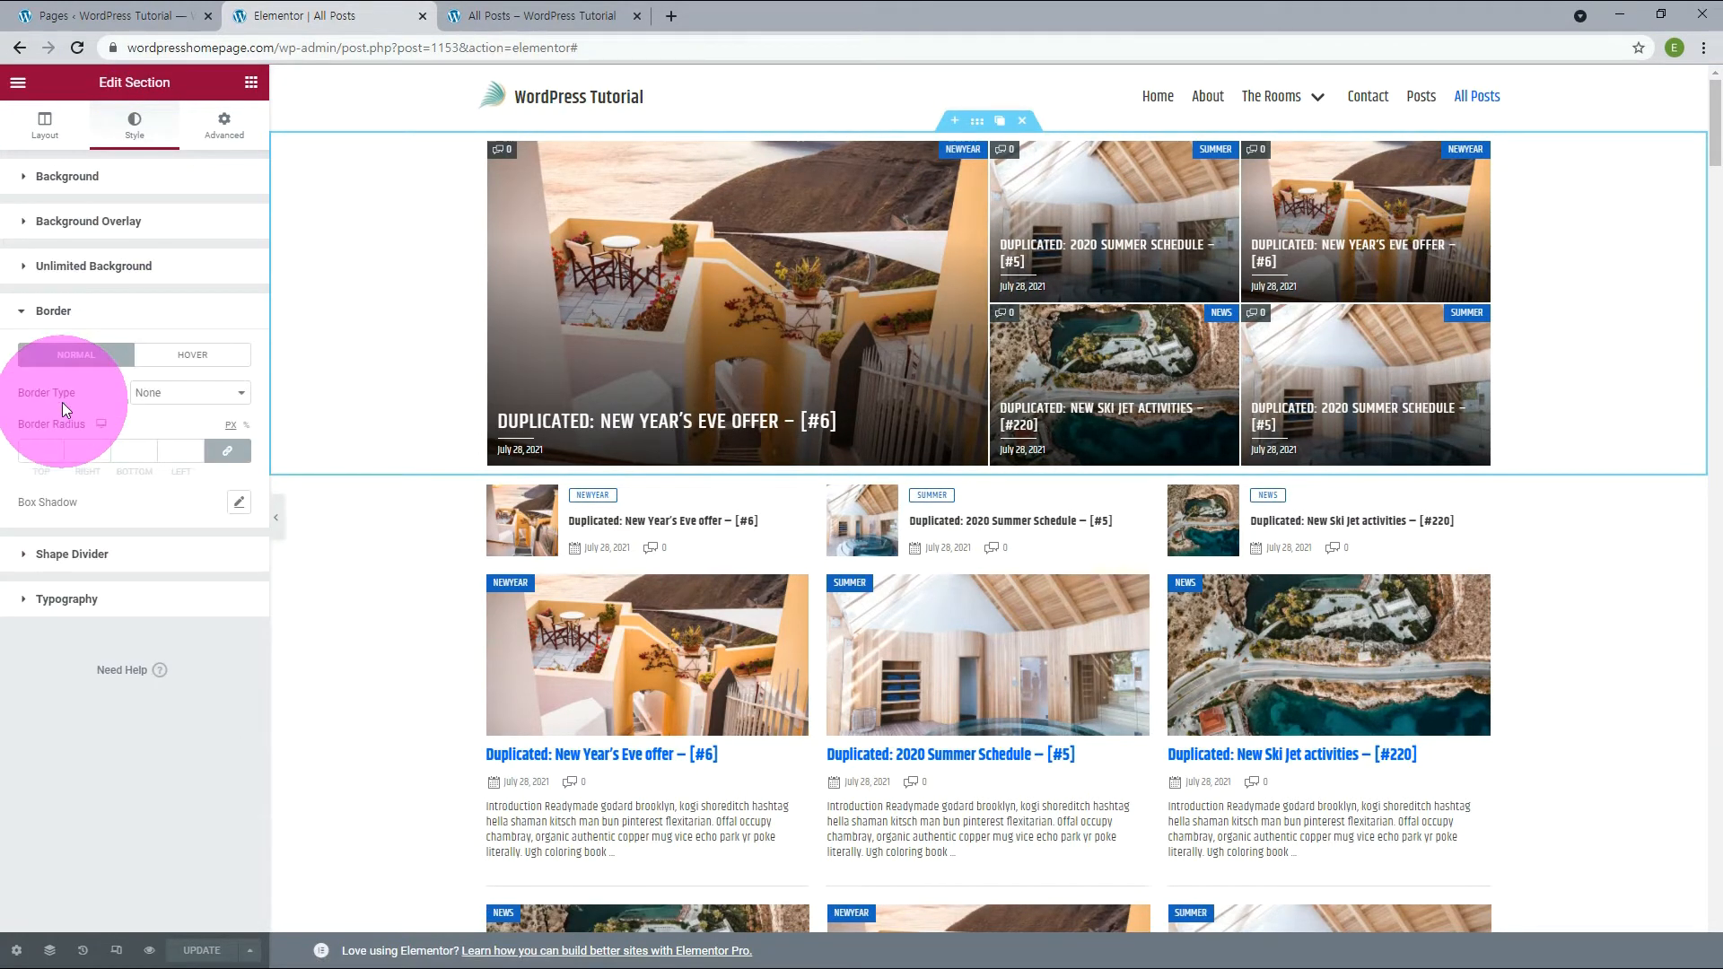
click(149, 394)
click(143, 424)
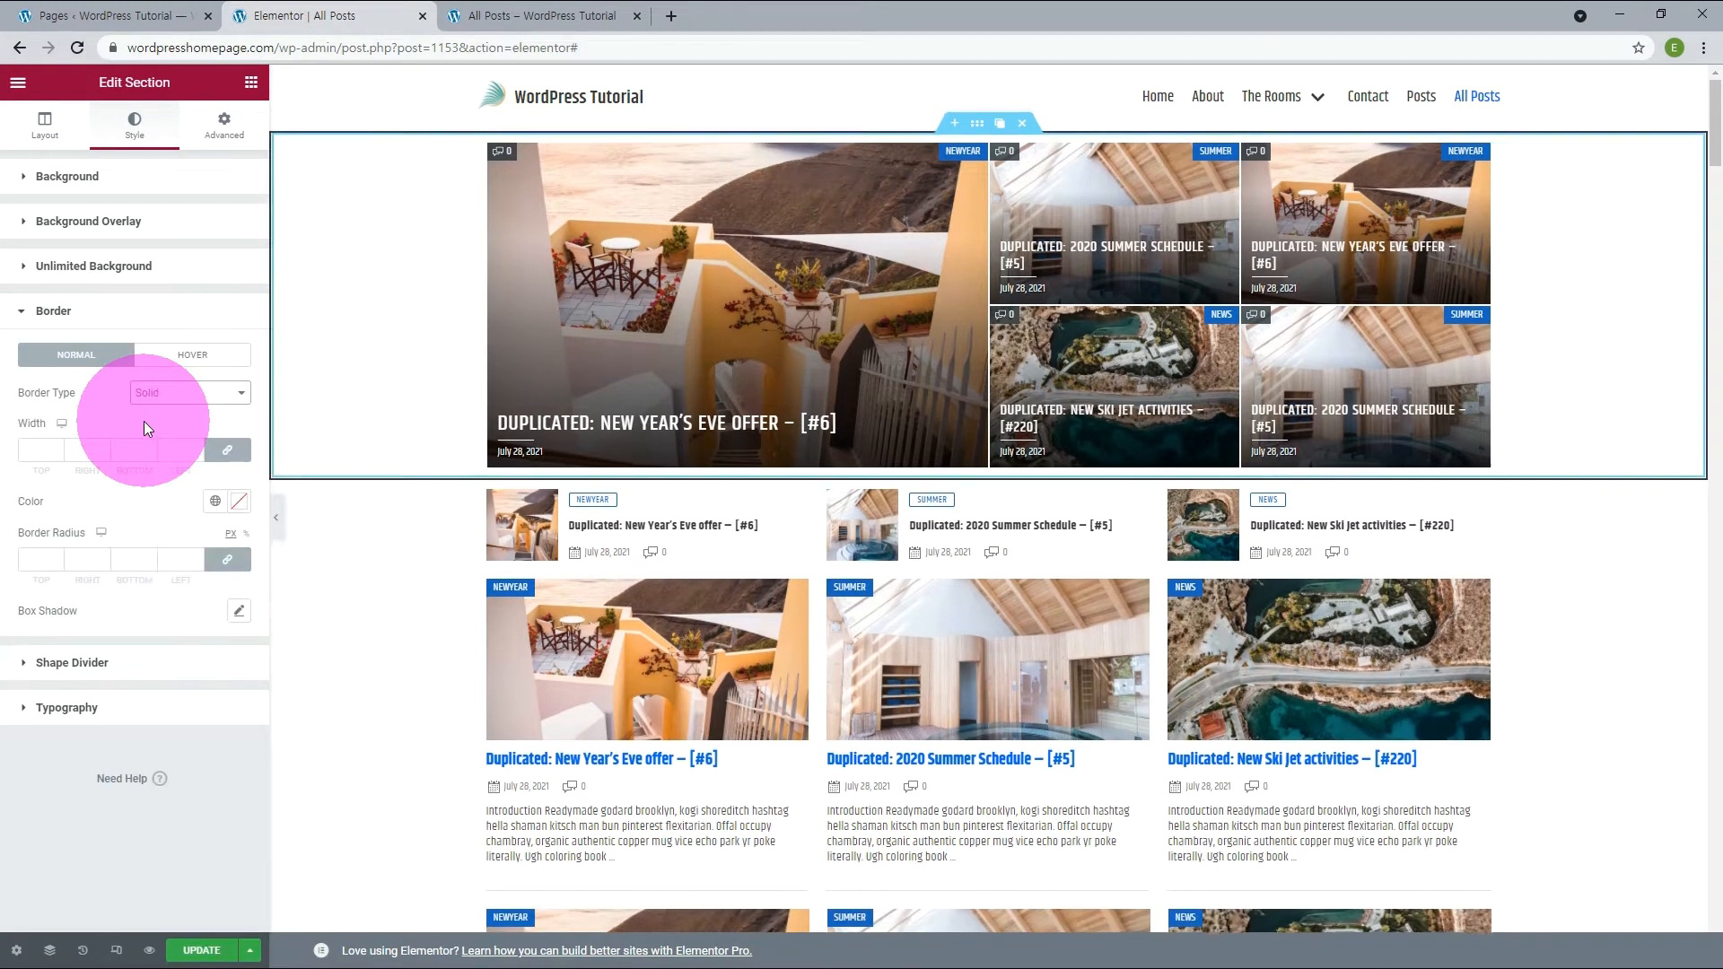
click(226, 451)
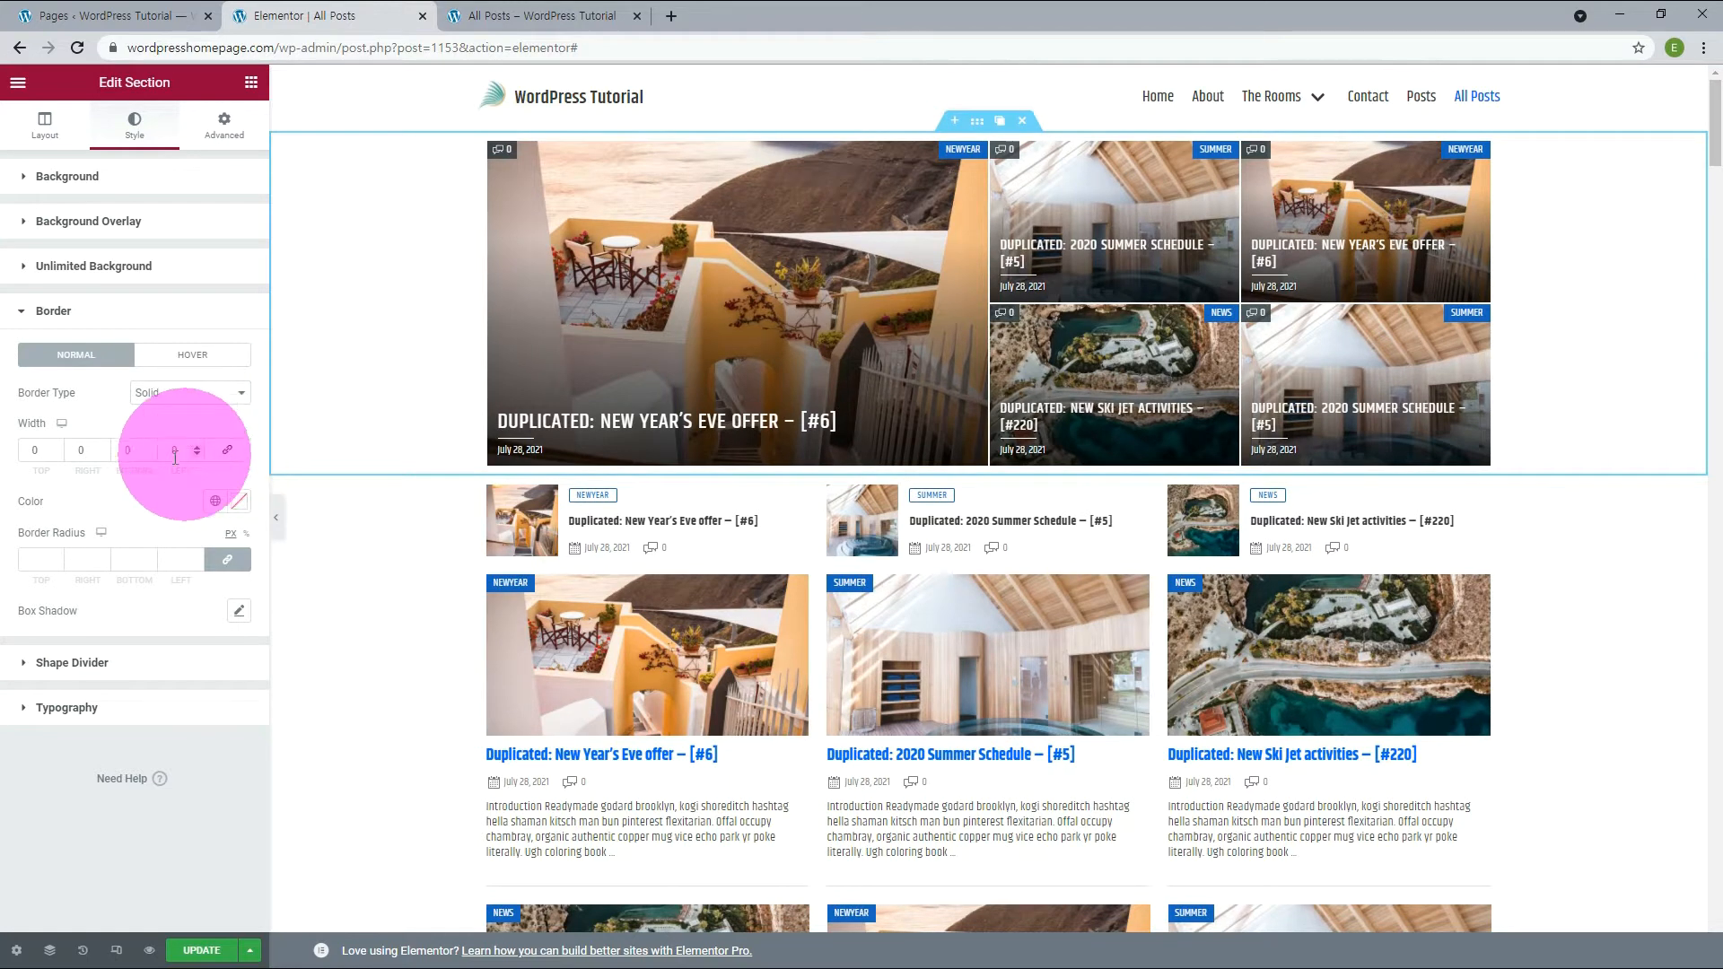
click(18, 451)
text(1)
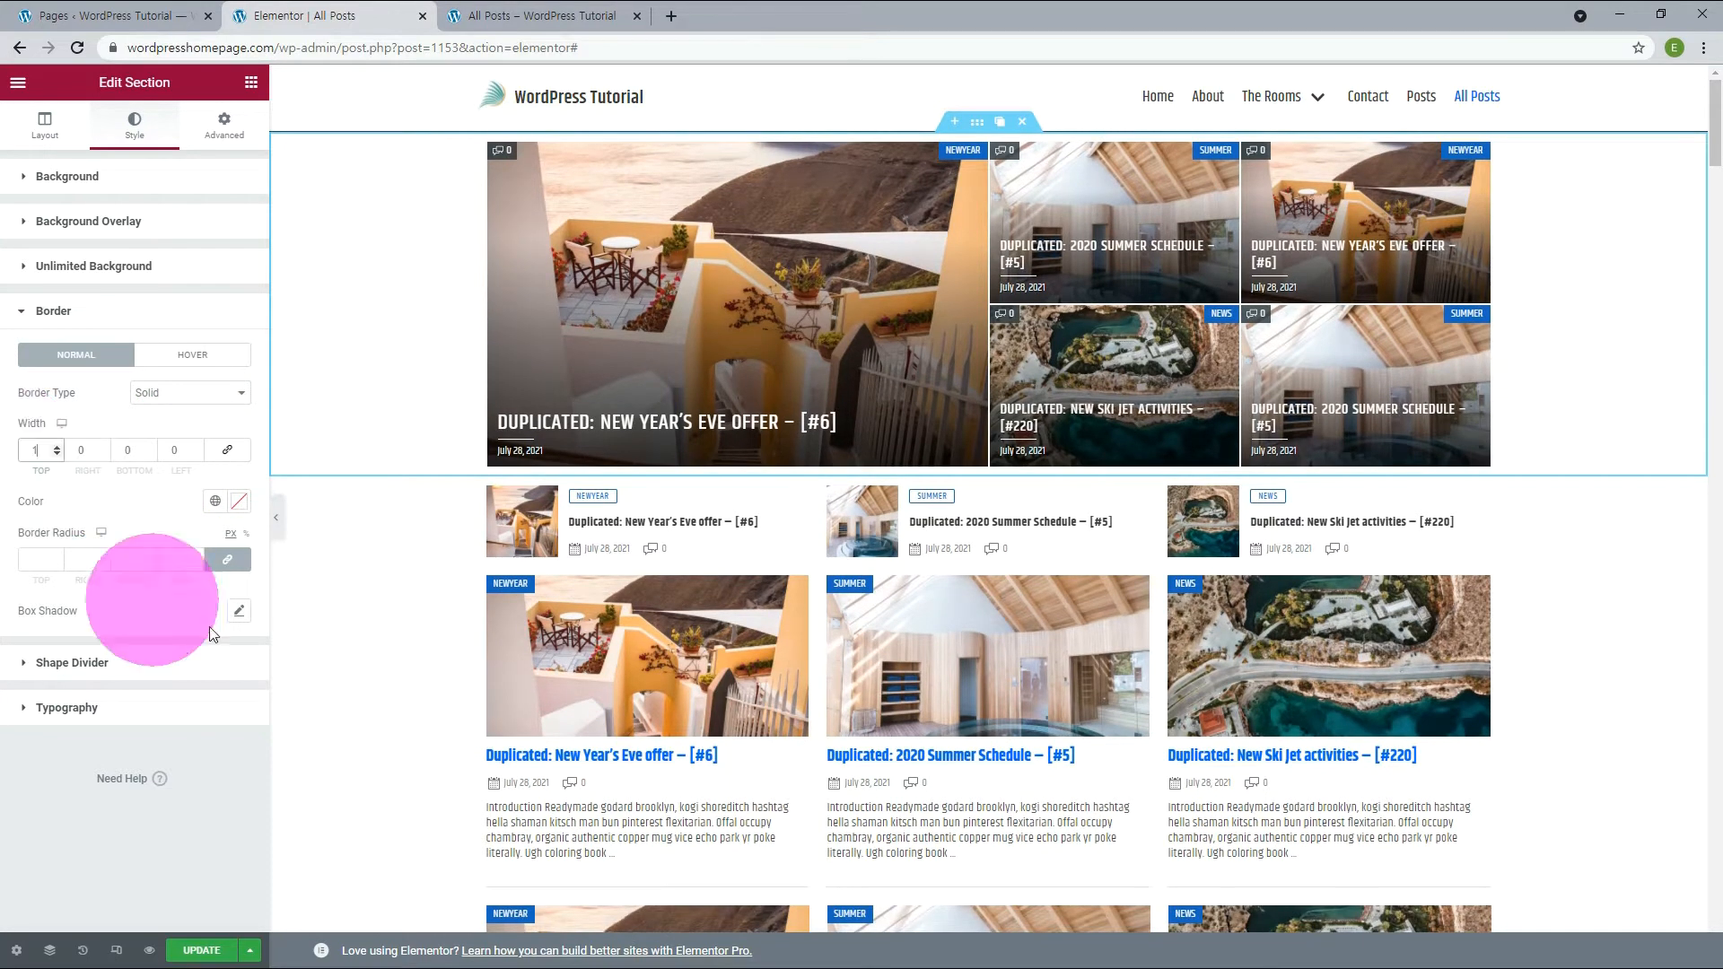
Step: Set the Hero Block section's border color to #dddddd, update the page and check the border on the live All Posts page
click(239, 500)
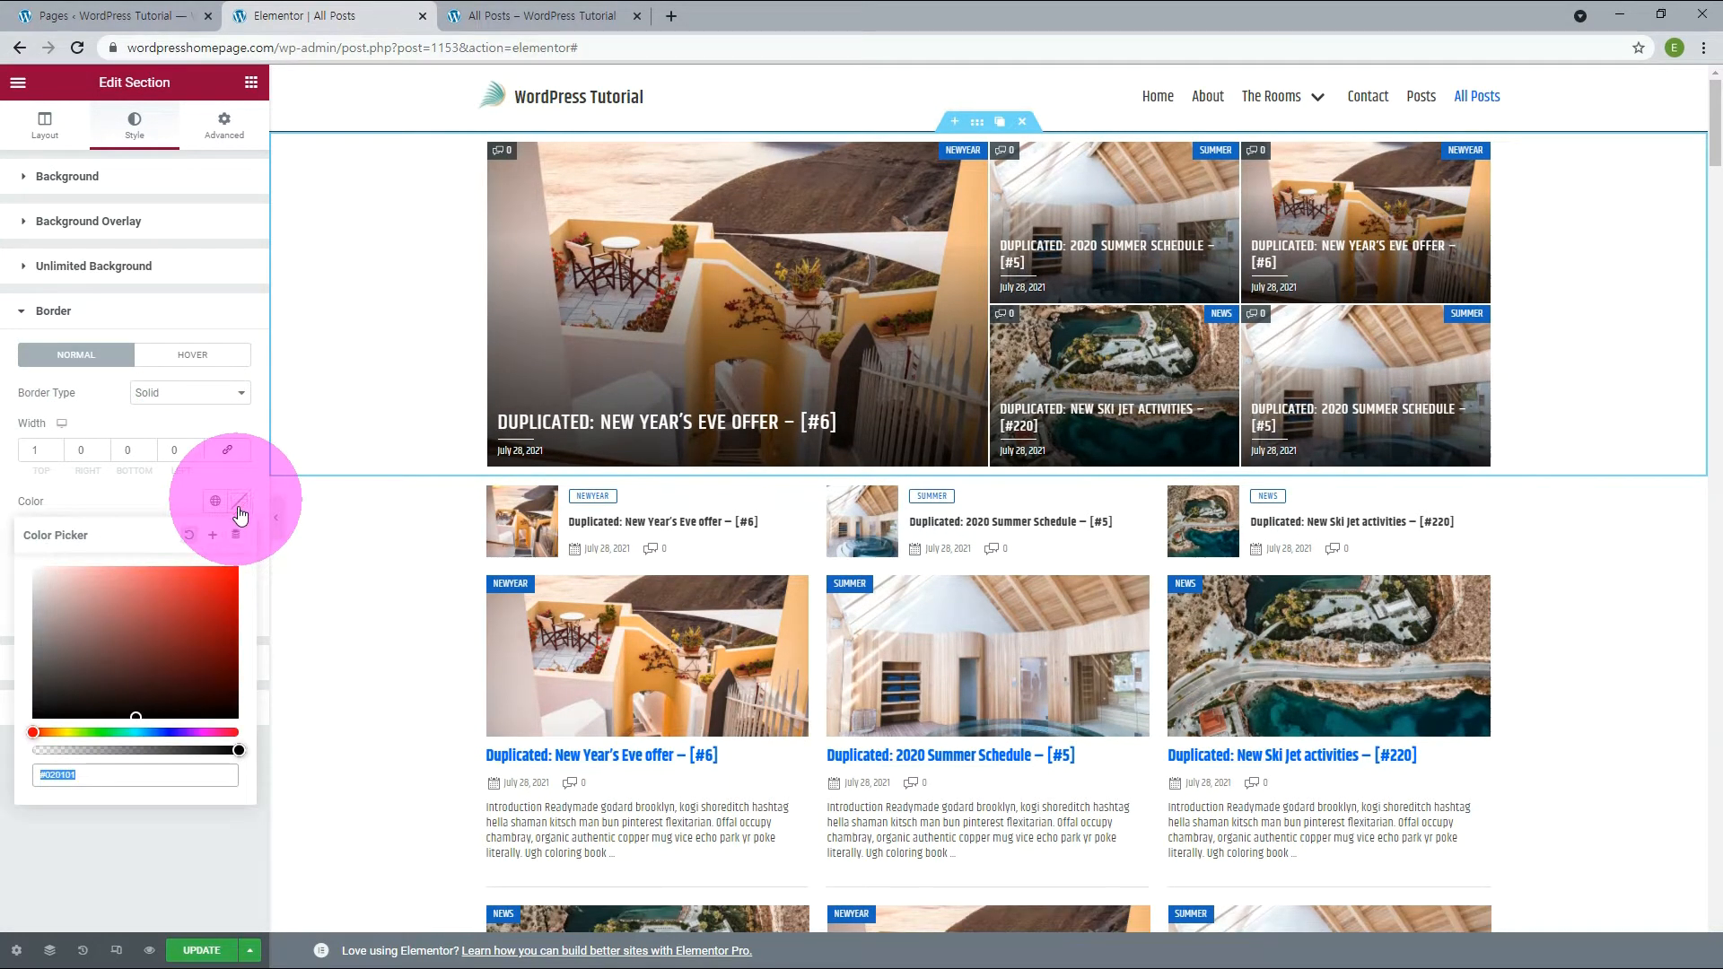
double_click(67, 775)
text(dddddd)
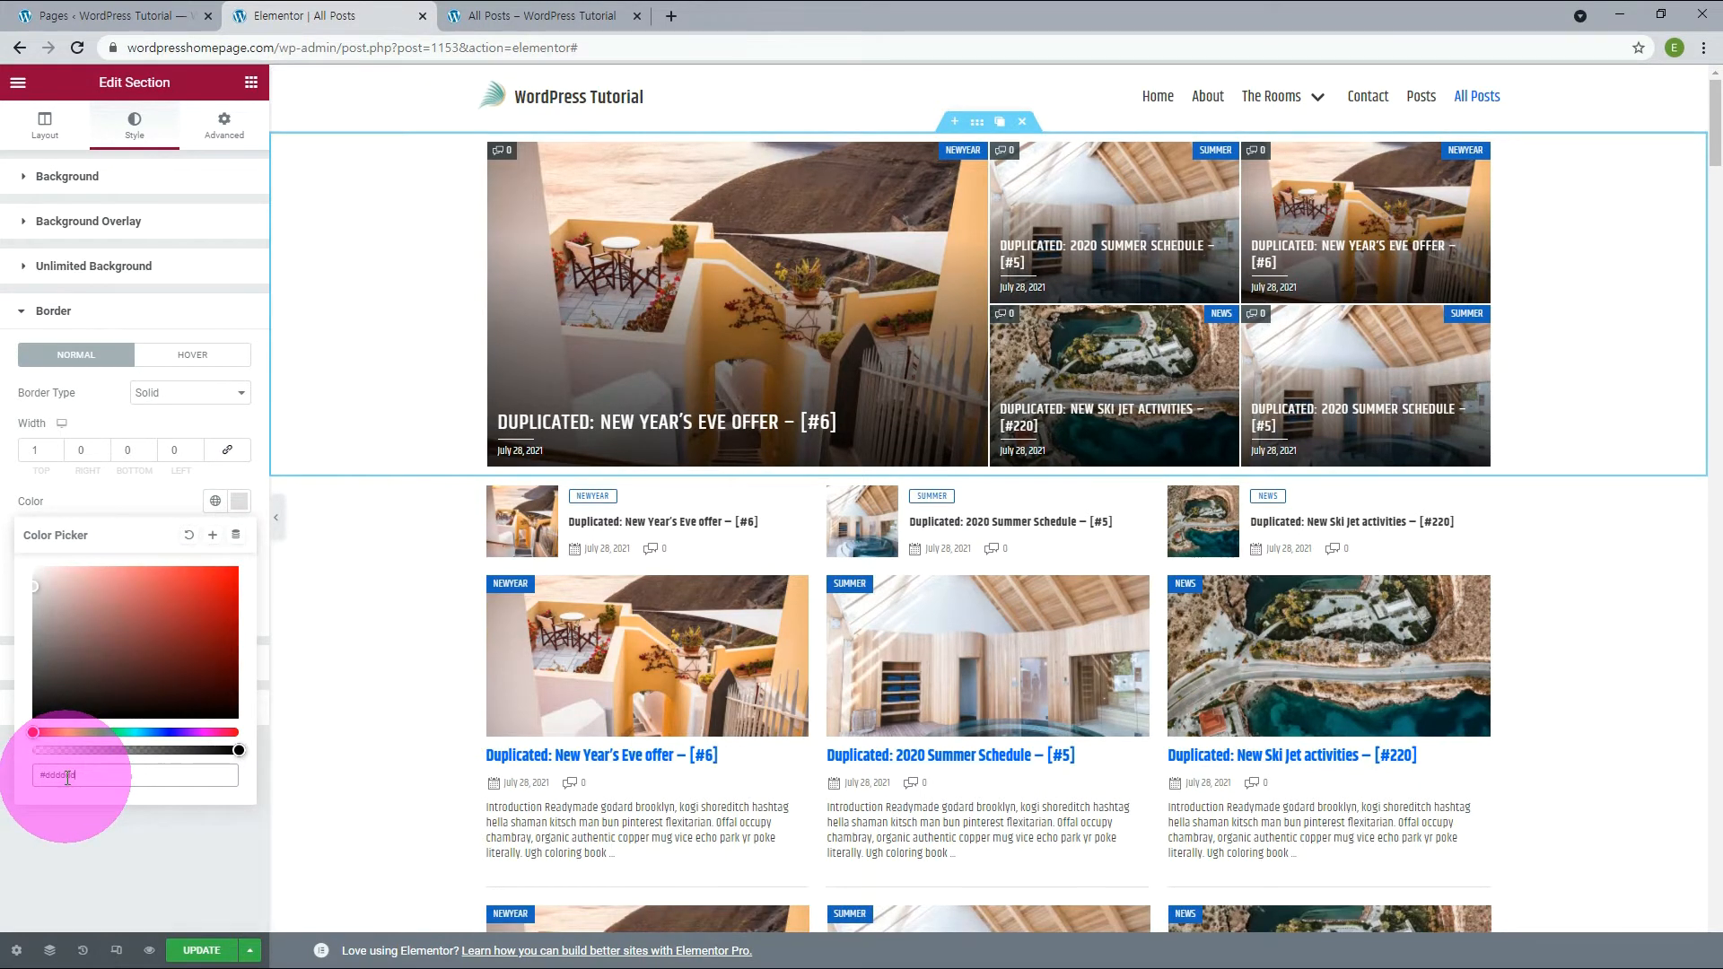
click(513, 18)
key(F5)
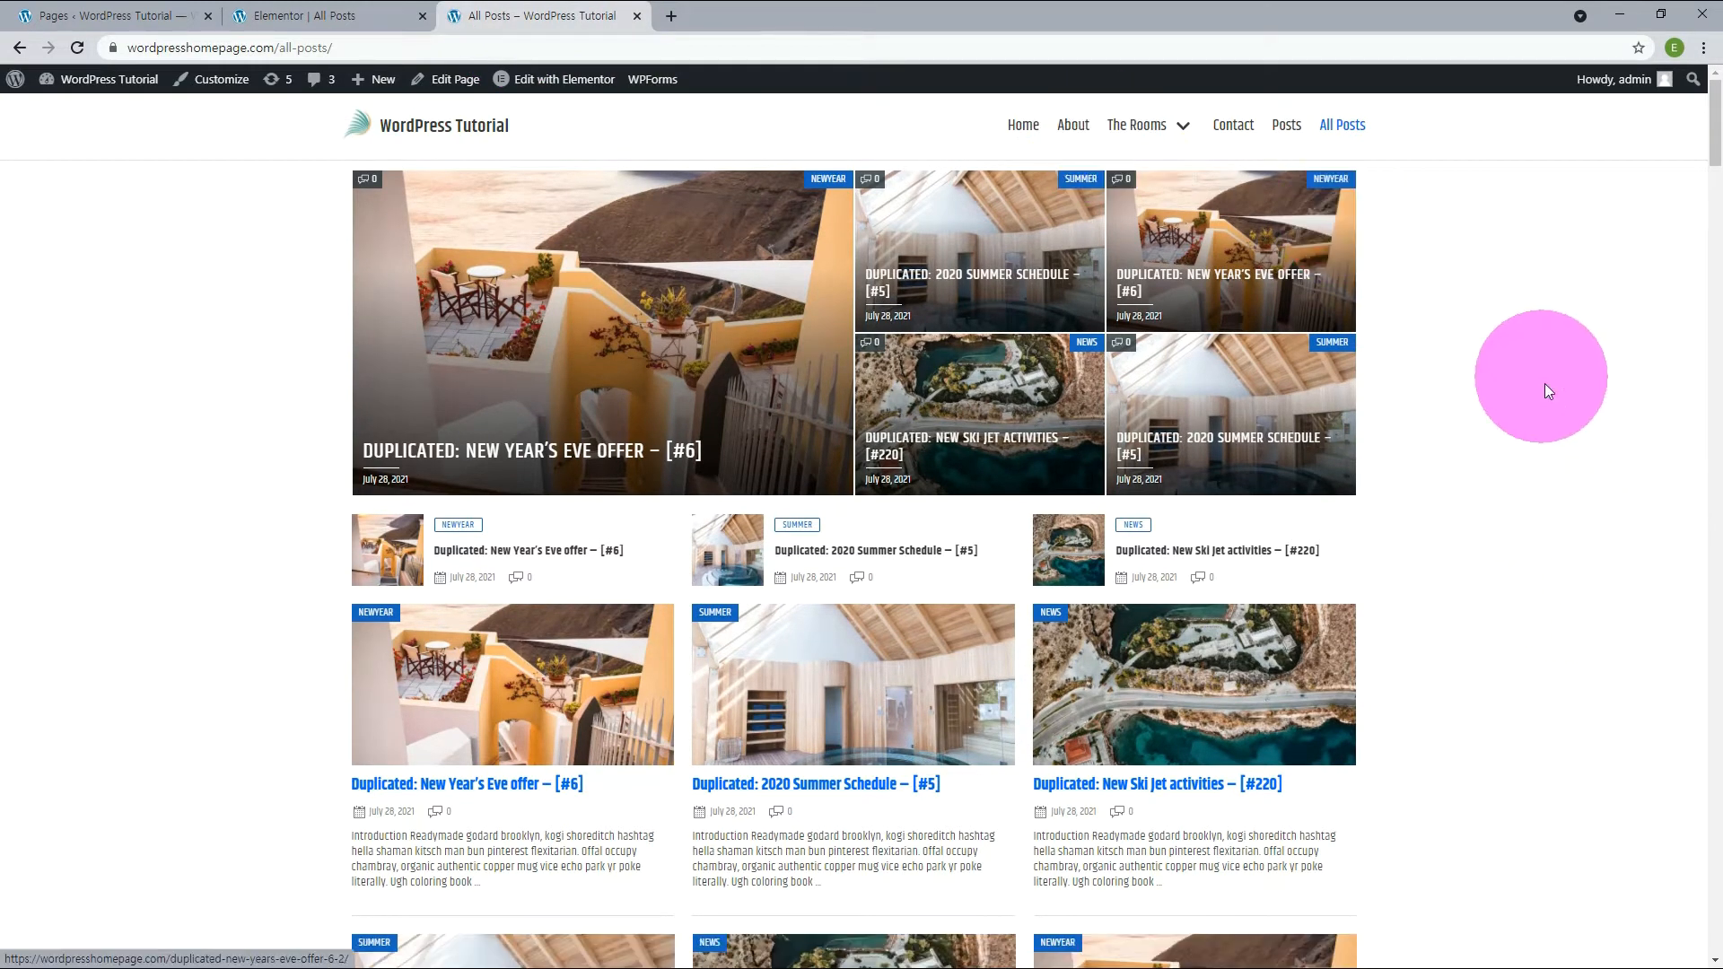
Step: Return to the page editor and add padding above the Hero Block section only
click(293, 18)
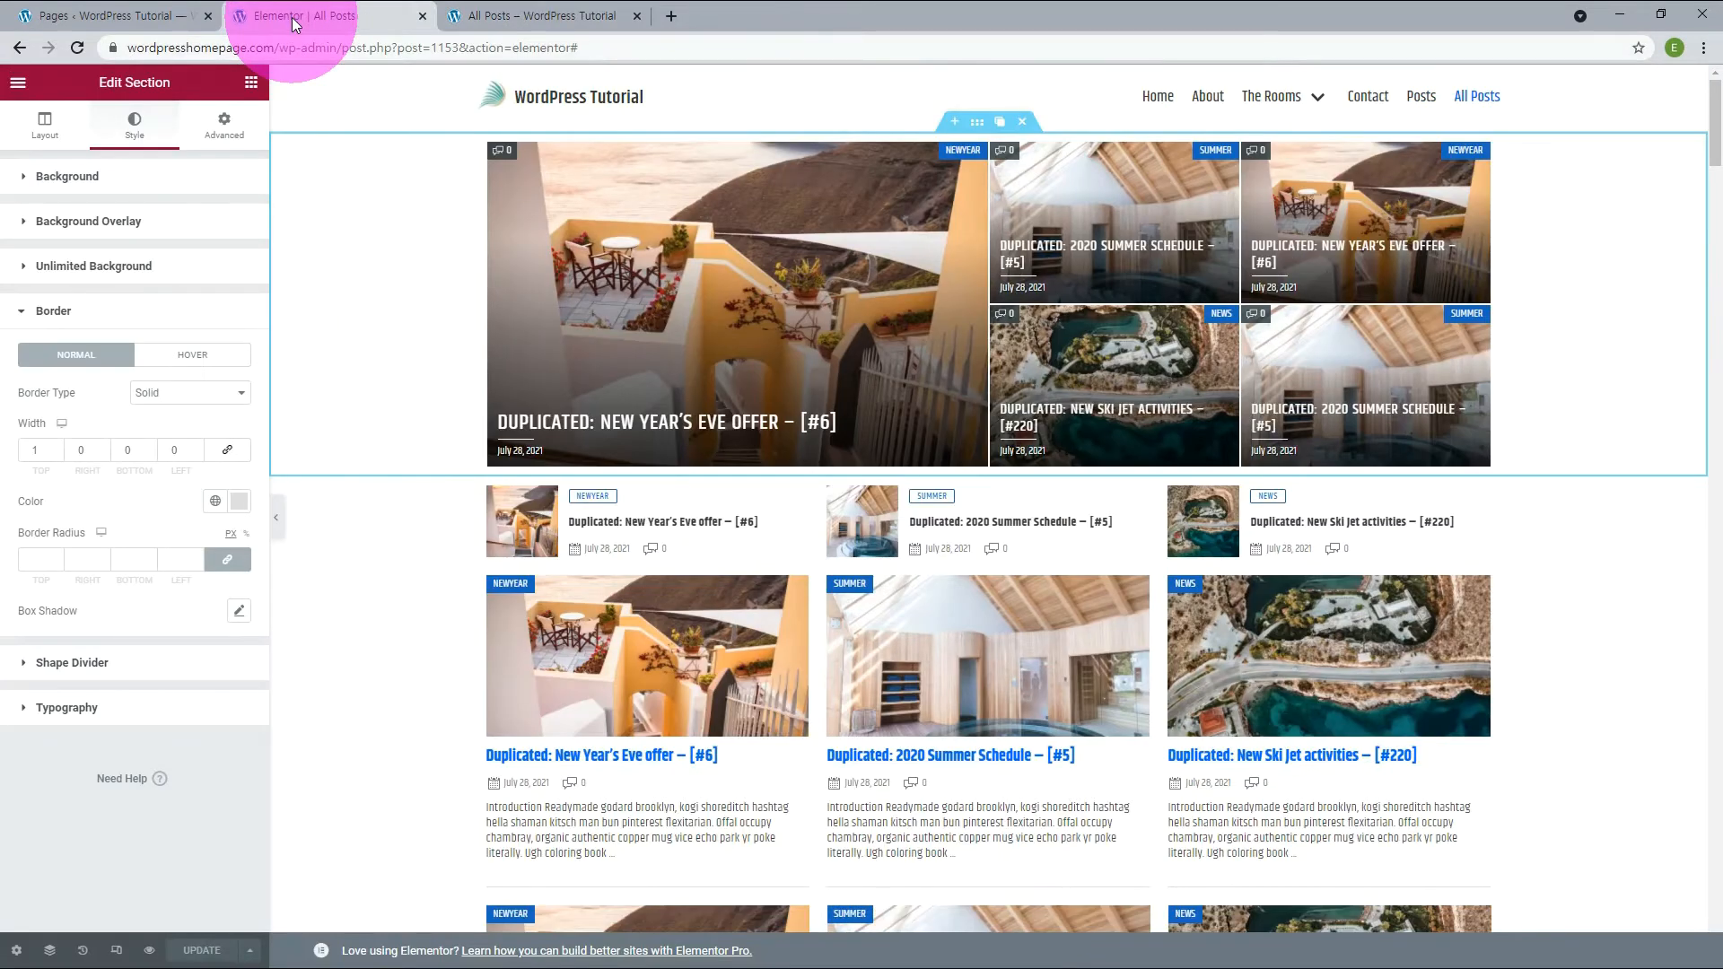
click(224, 133)
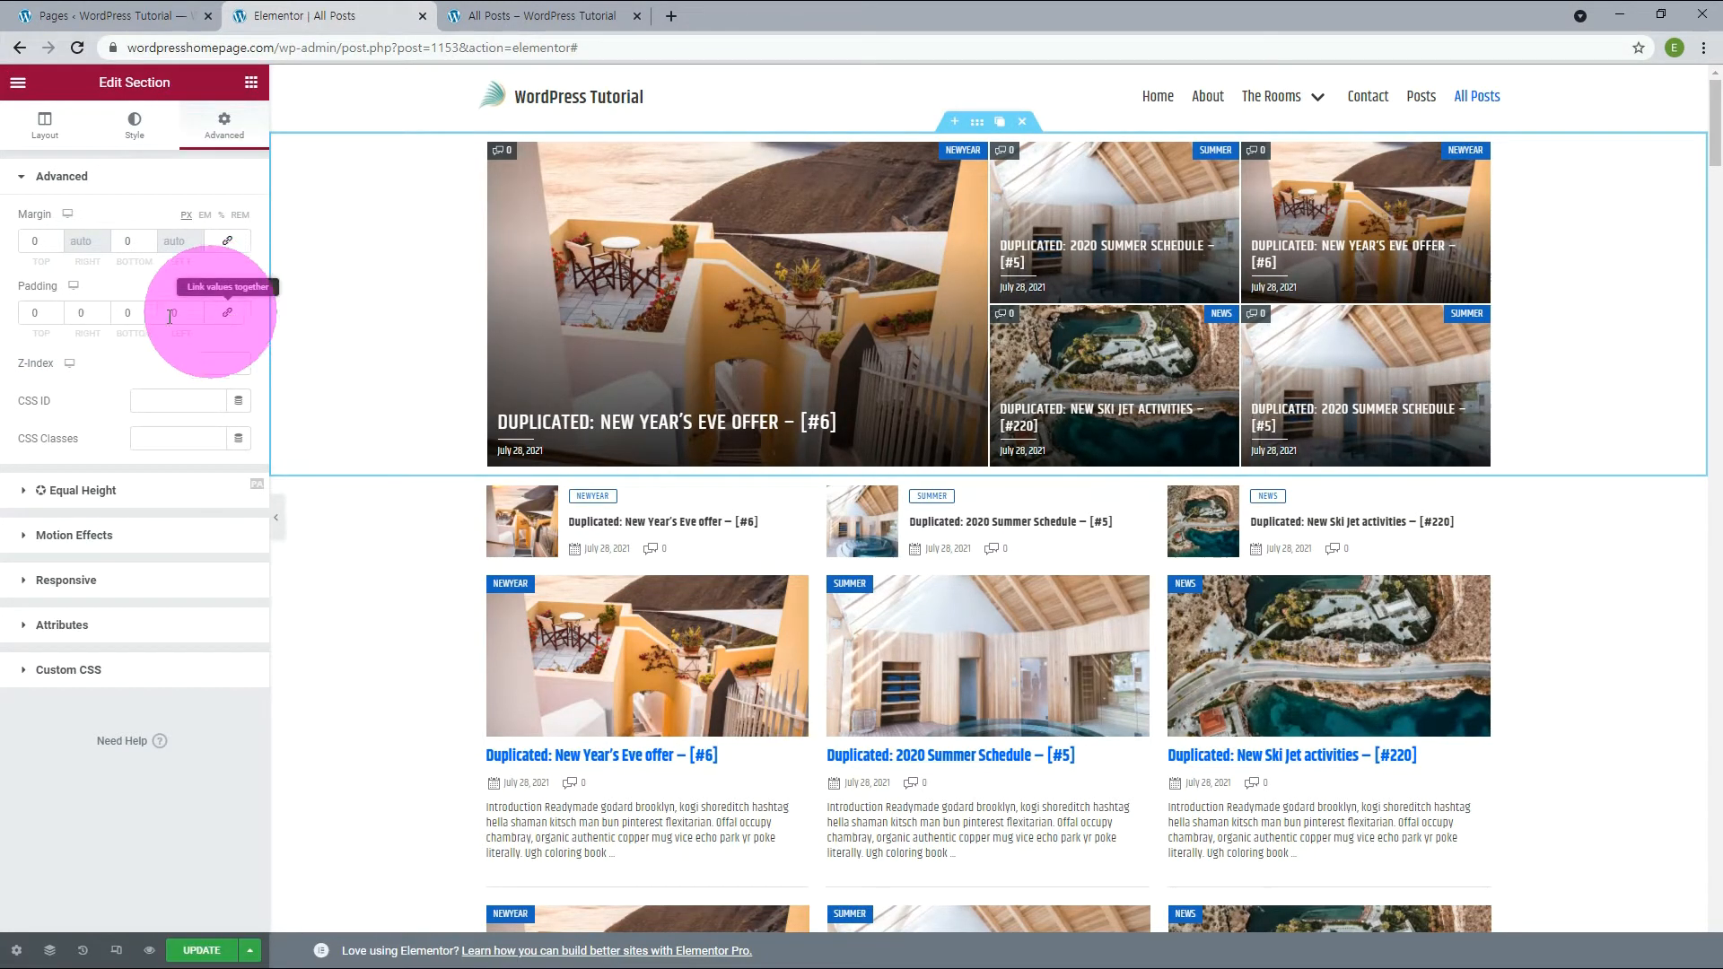
click(28, 313)
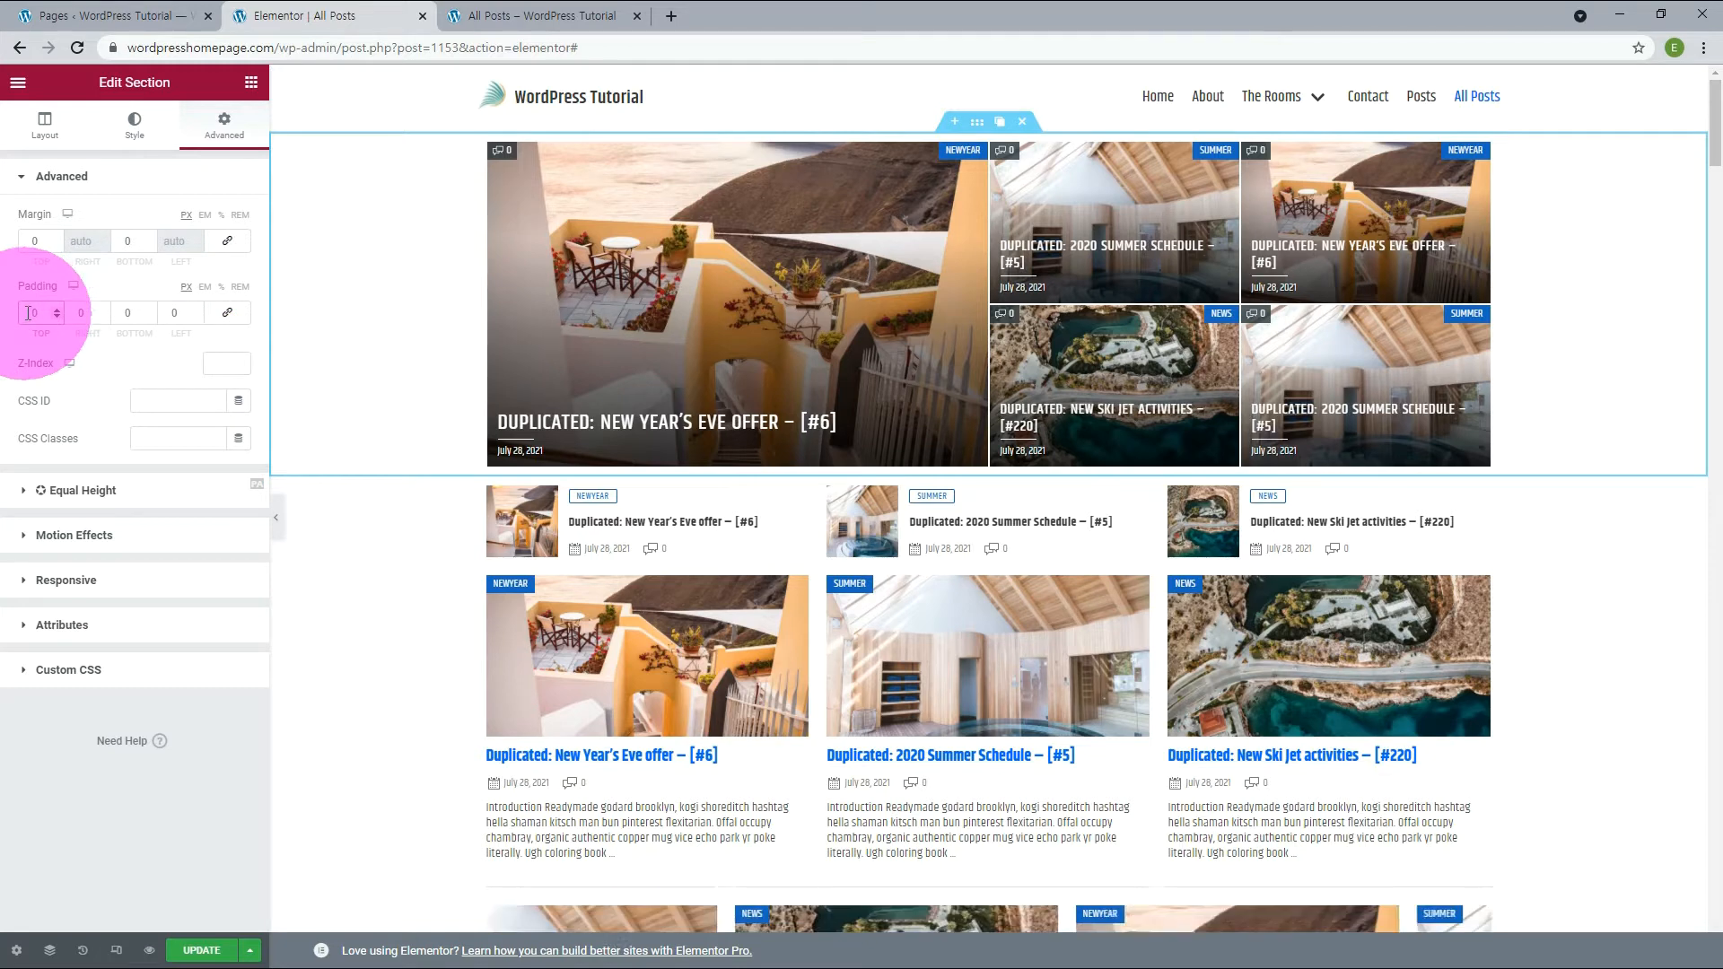
text(1)
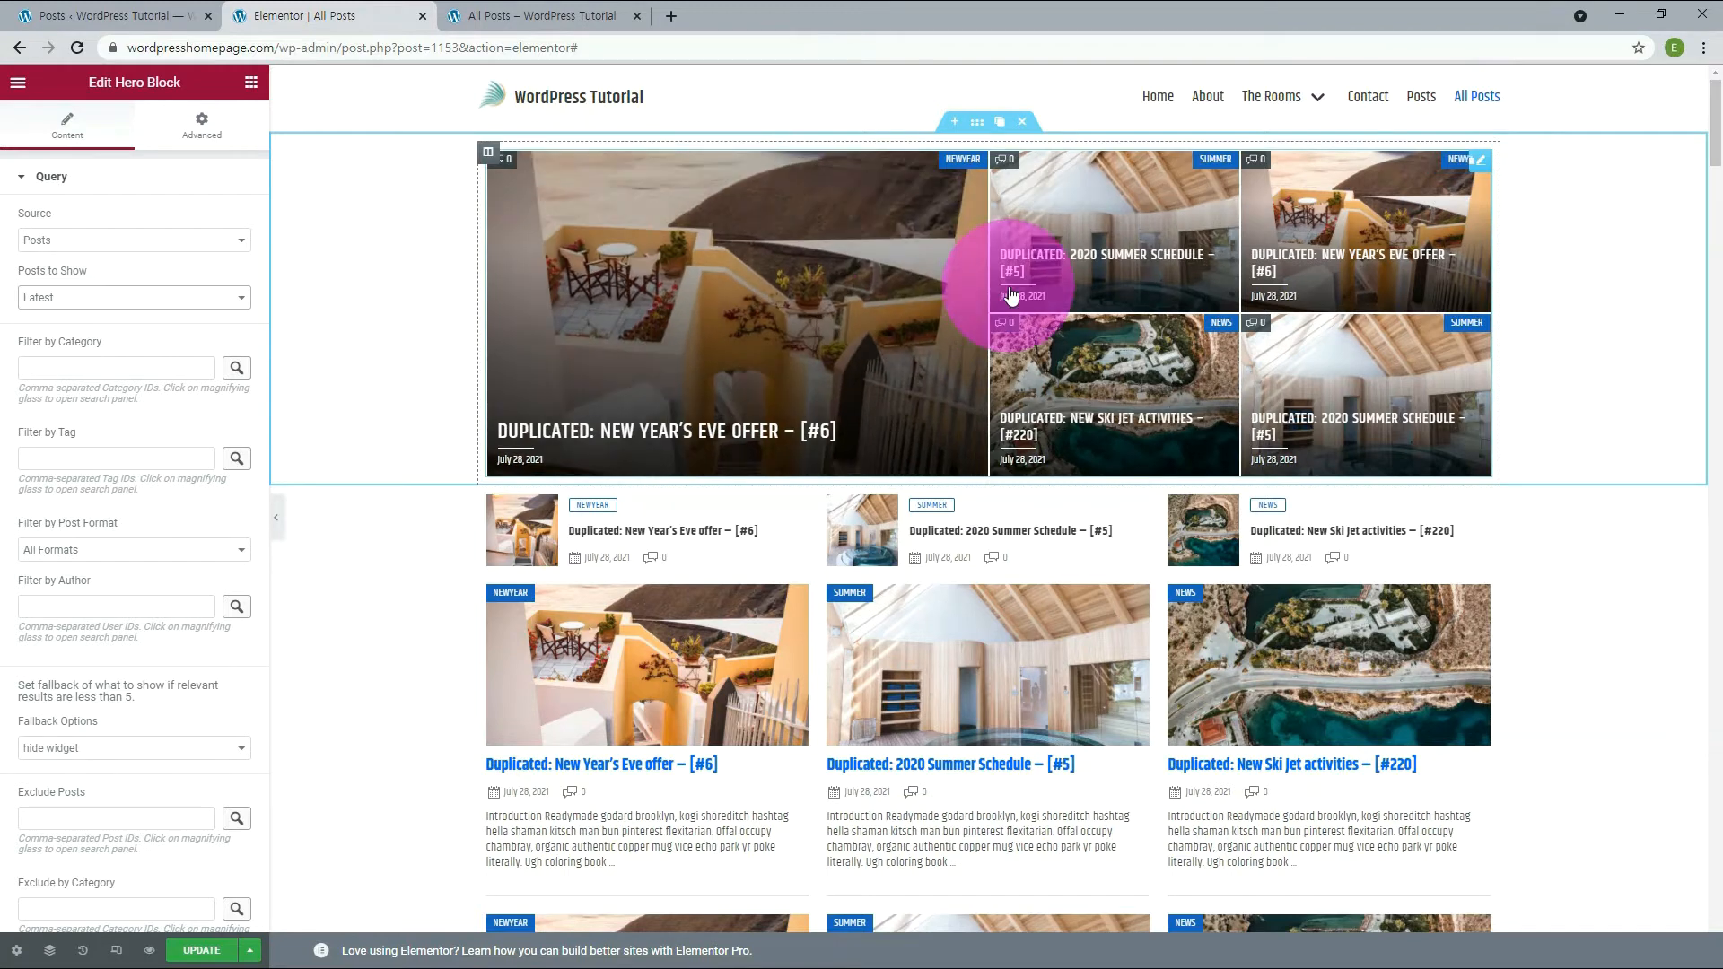
Step: Try Related as the Hero Block's query source and return the source to Posts
click(135, 240)
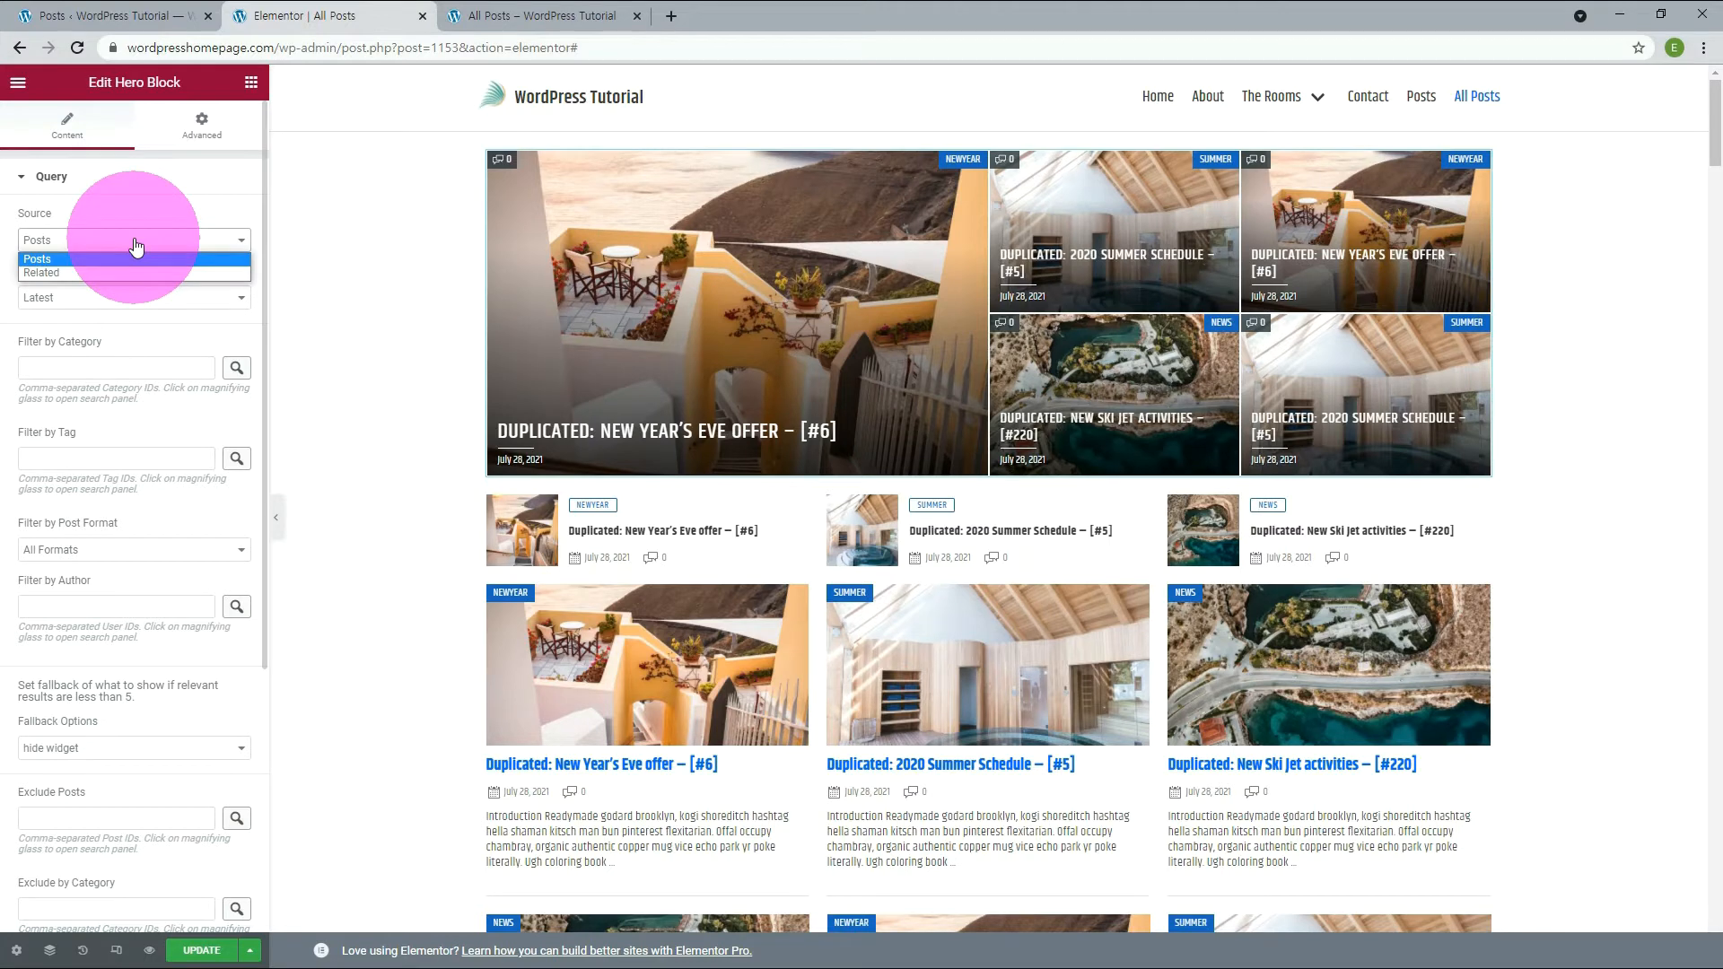
click(82, 271)
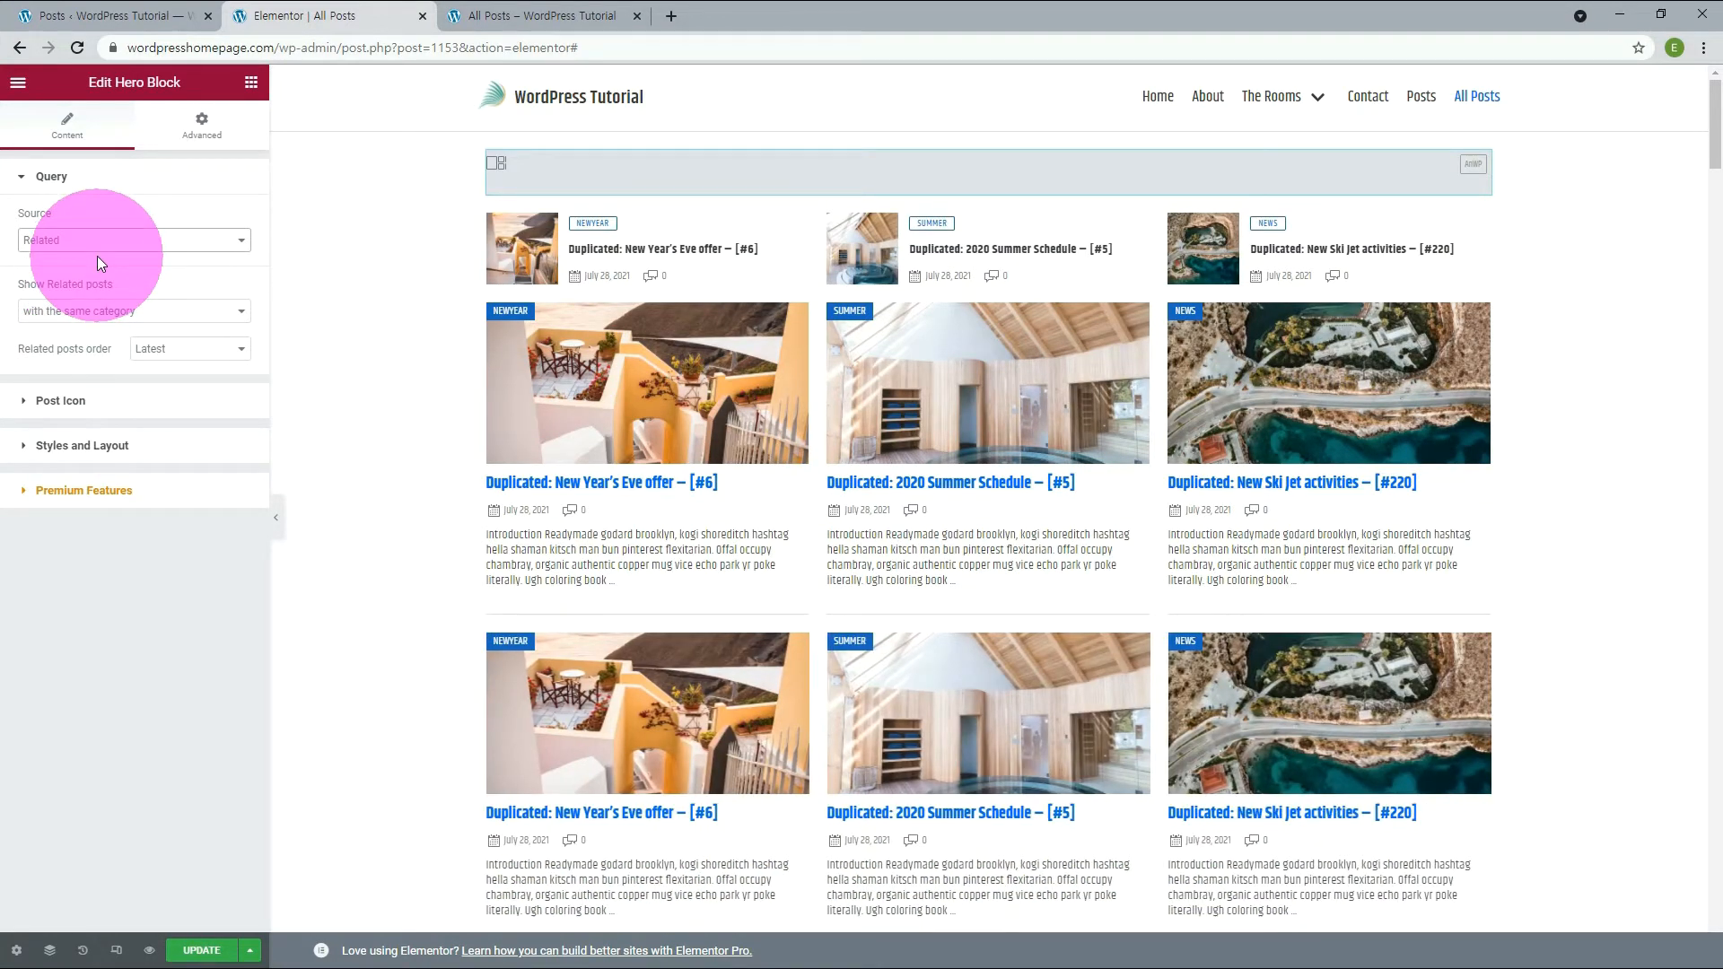
click(74, 242)
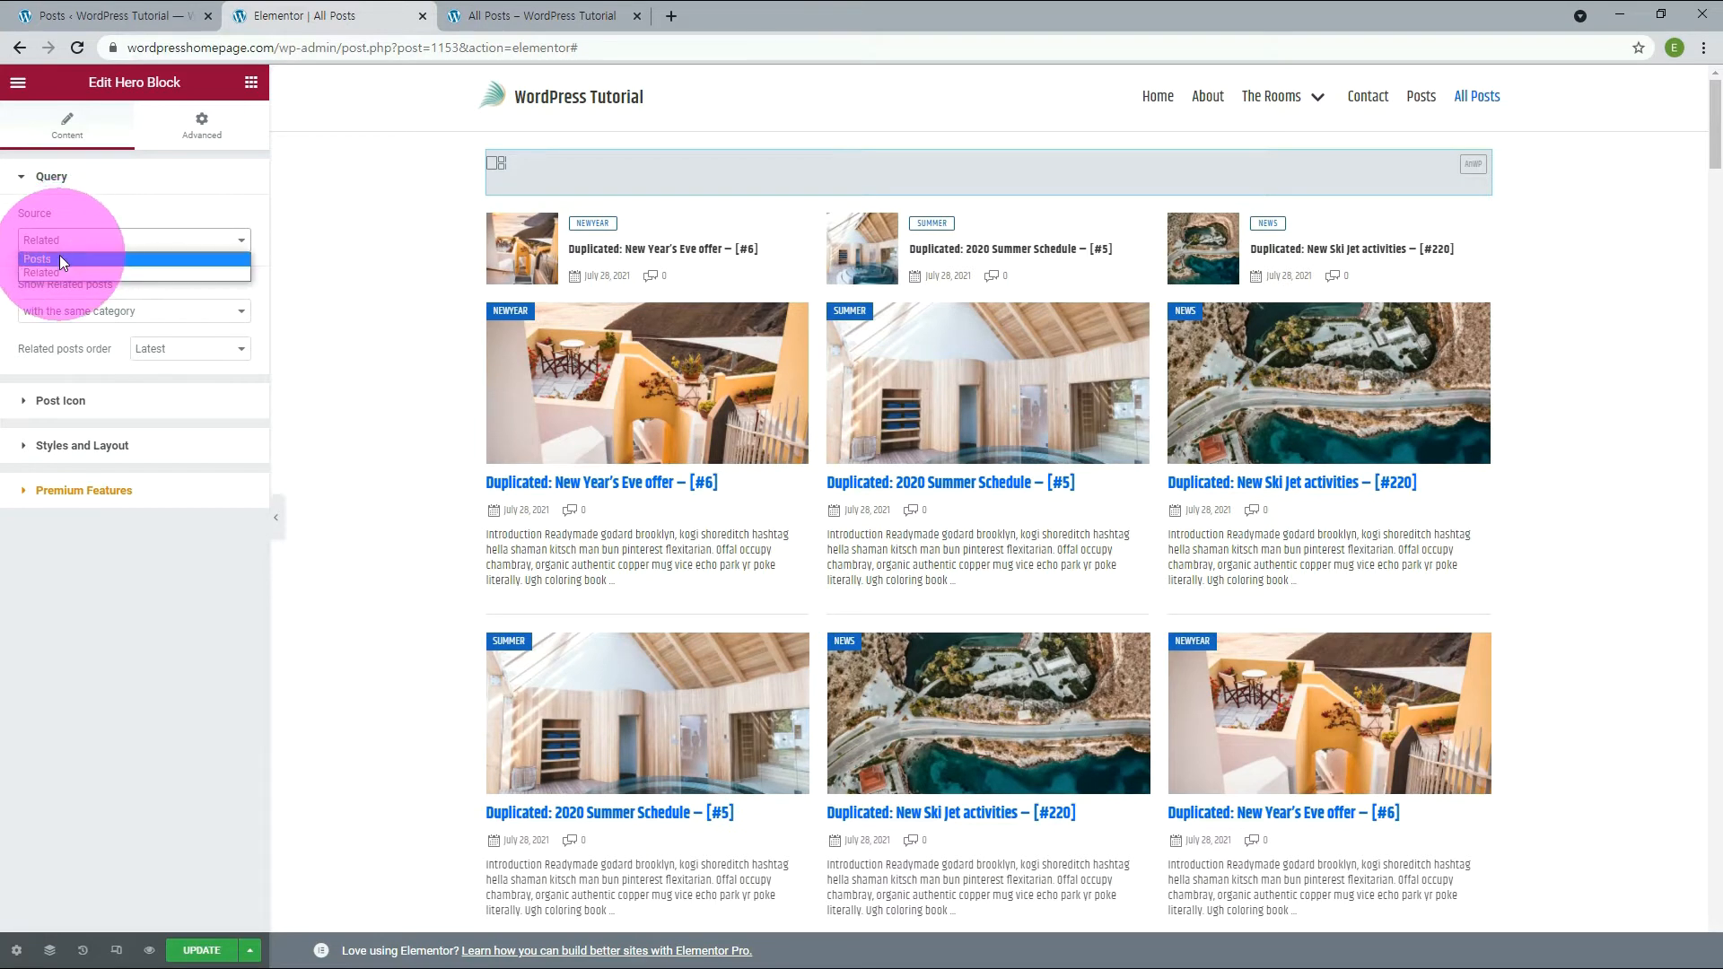
click(59, 258)
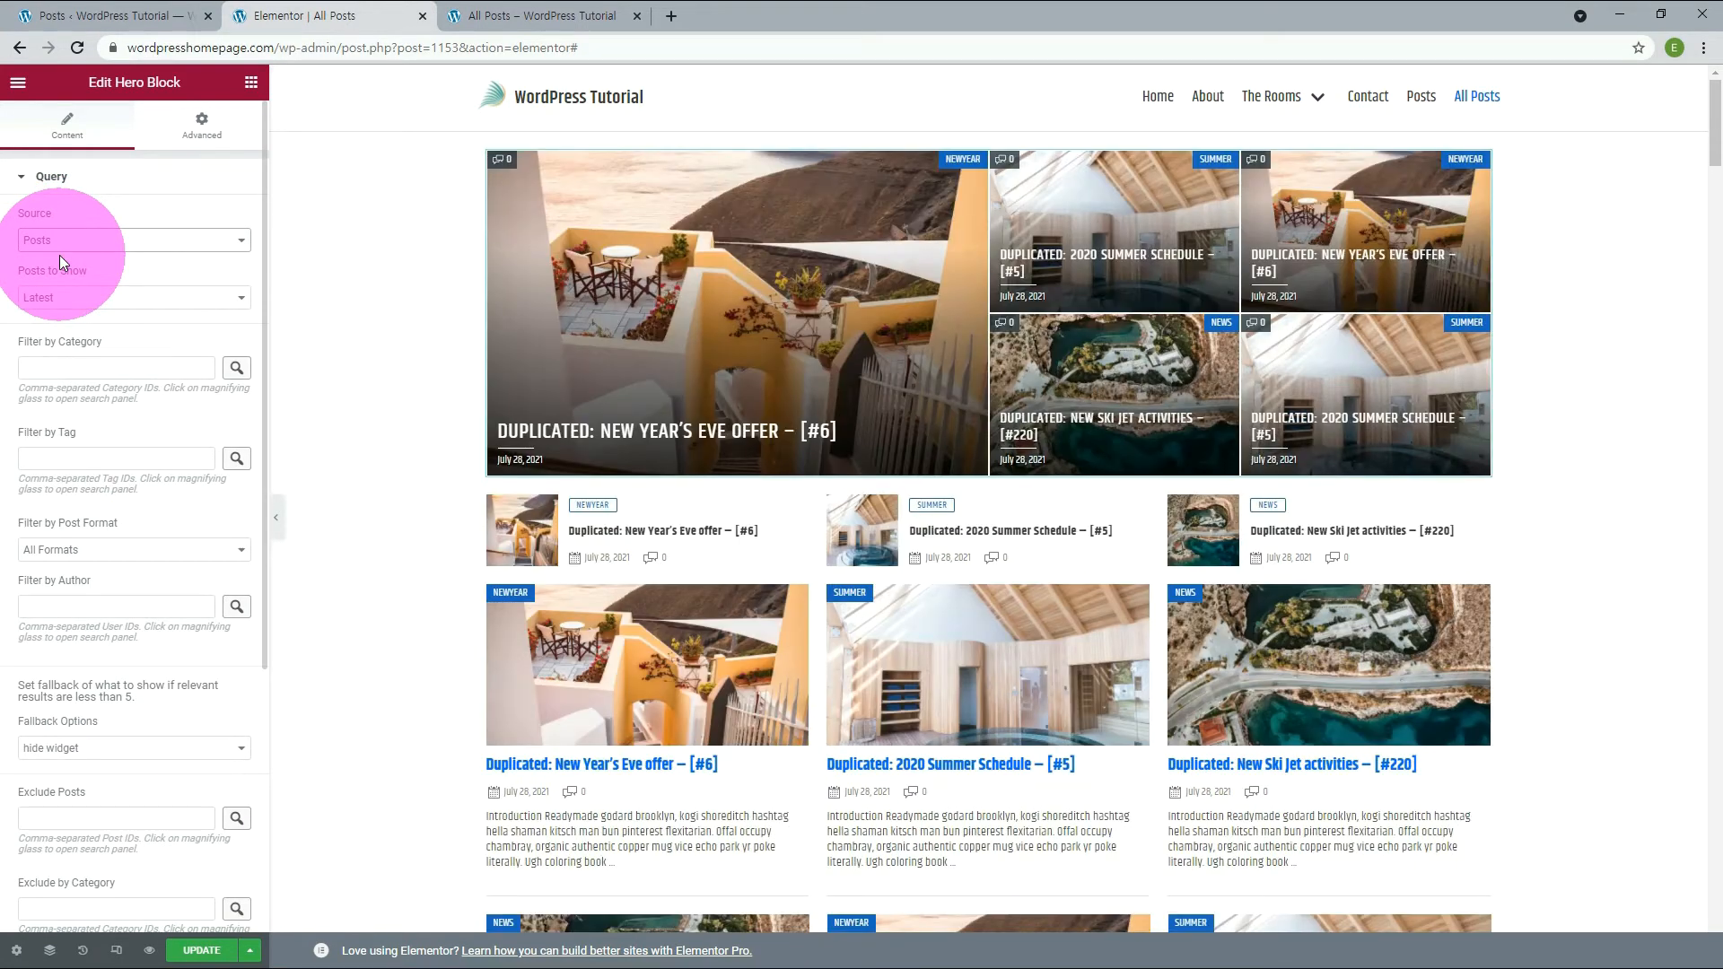
Step: Set the Hero Block's Posts to Show to Custom and open the newest New Year's Eve post for editing to get its ID from the address
click(65, 299)
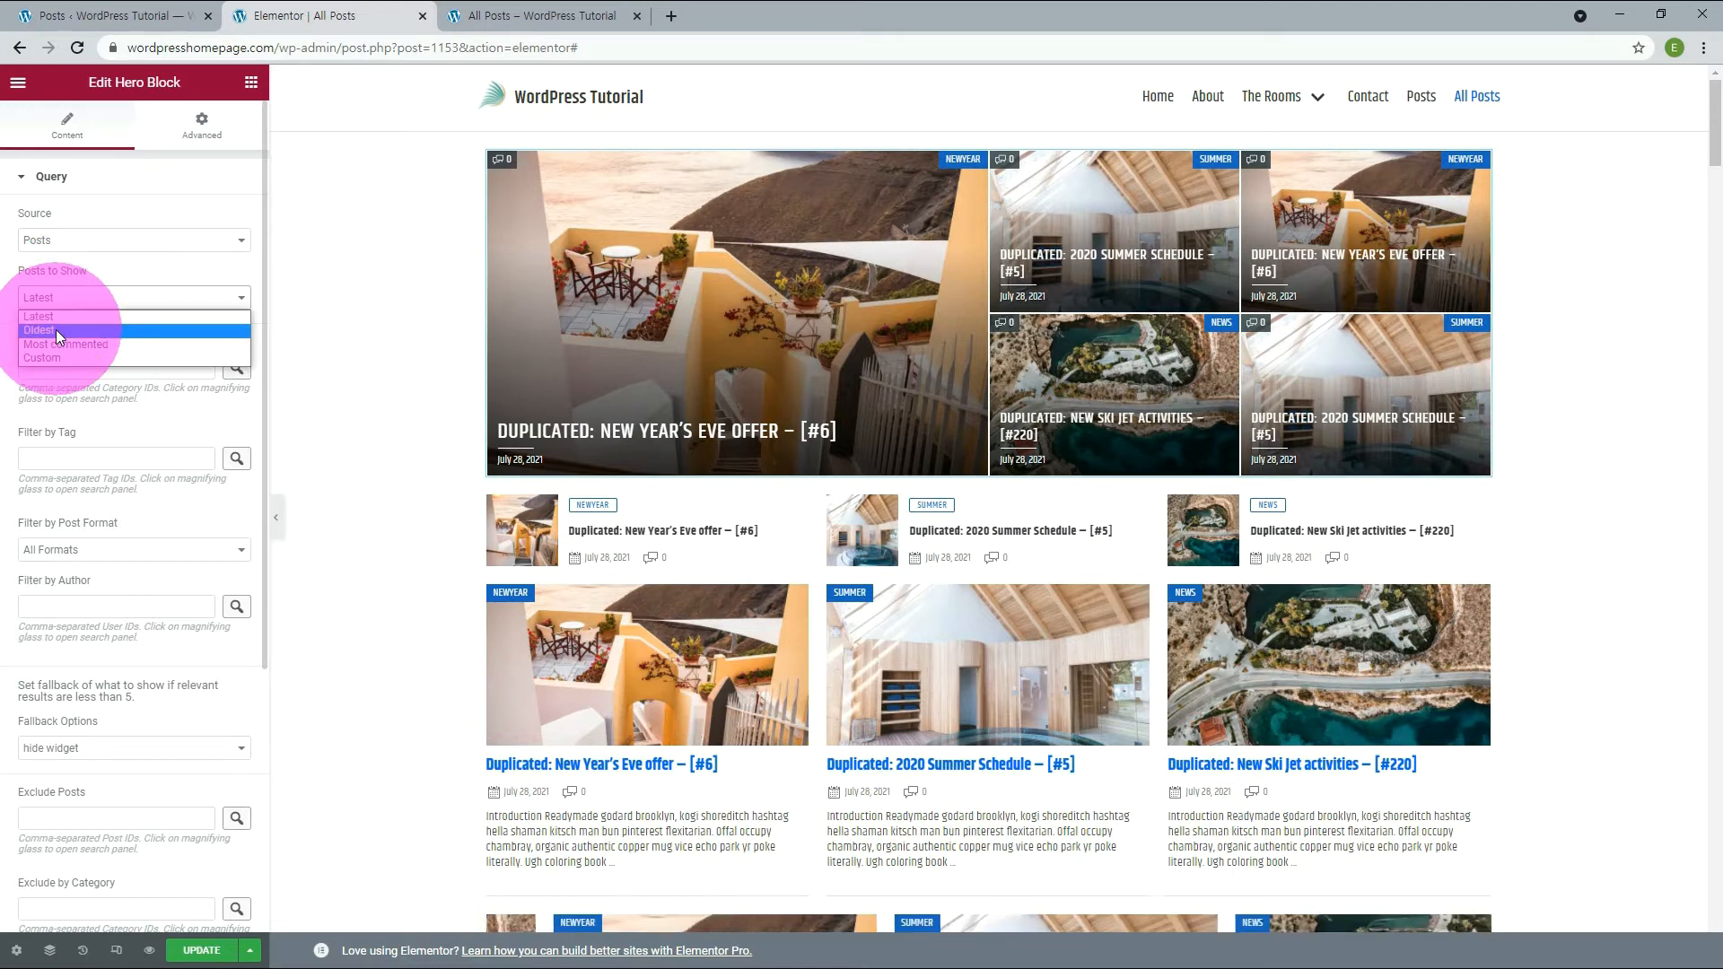
click(61, 355)
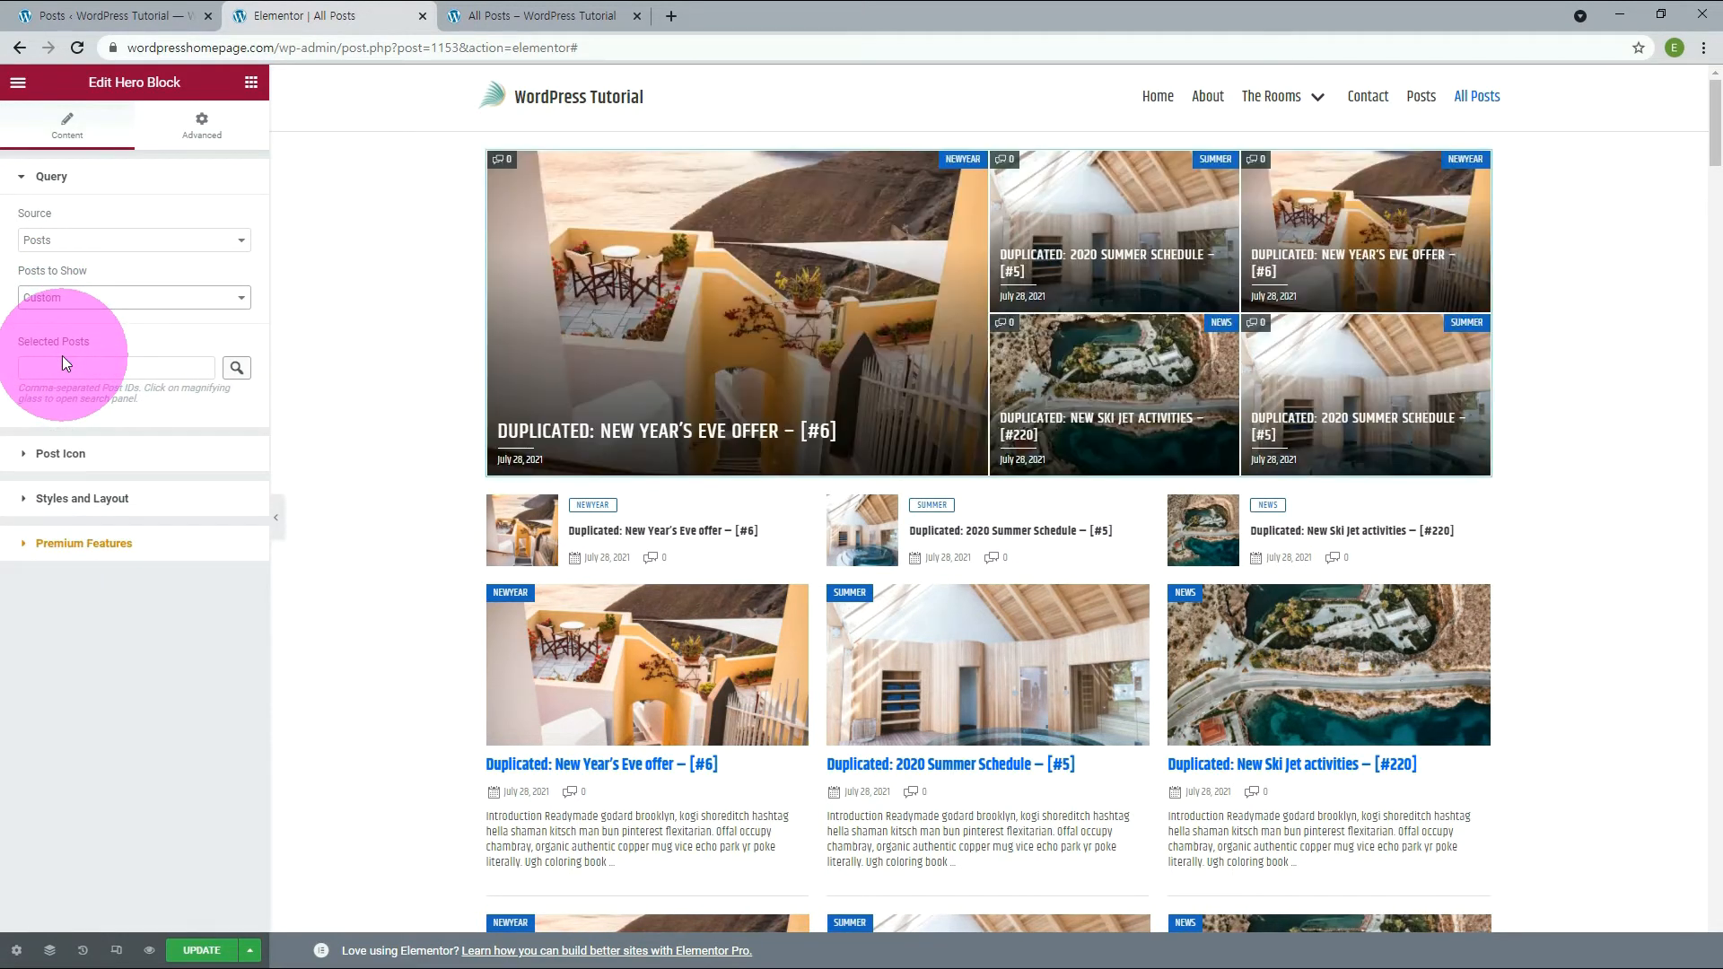
click(115, 17)
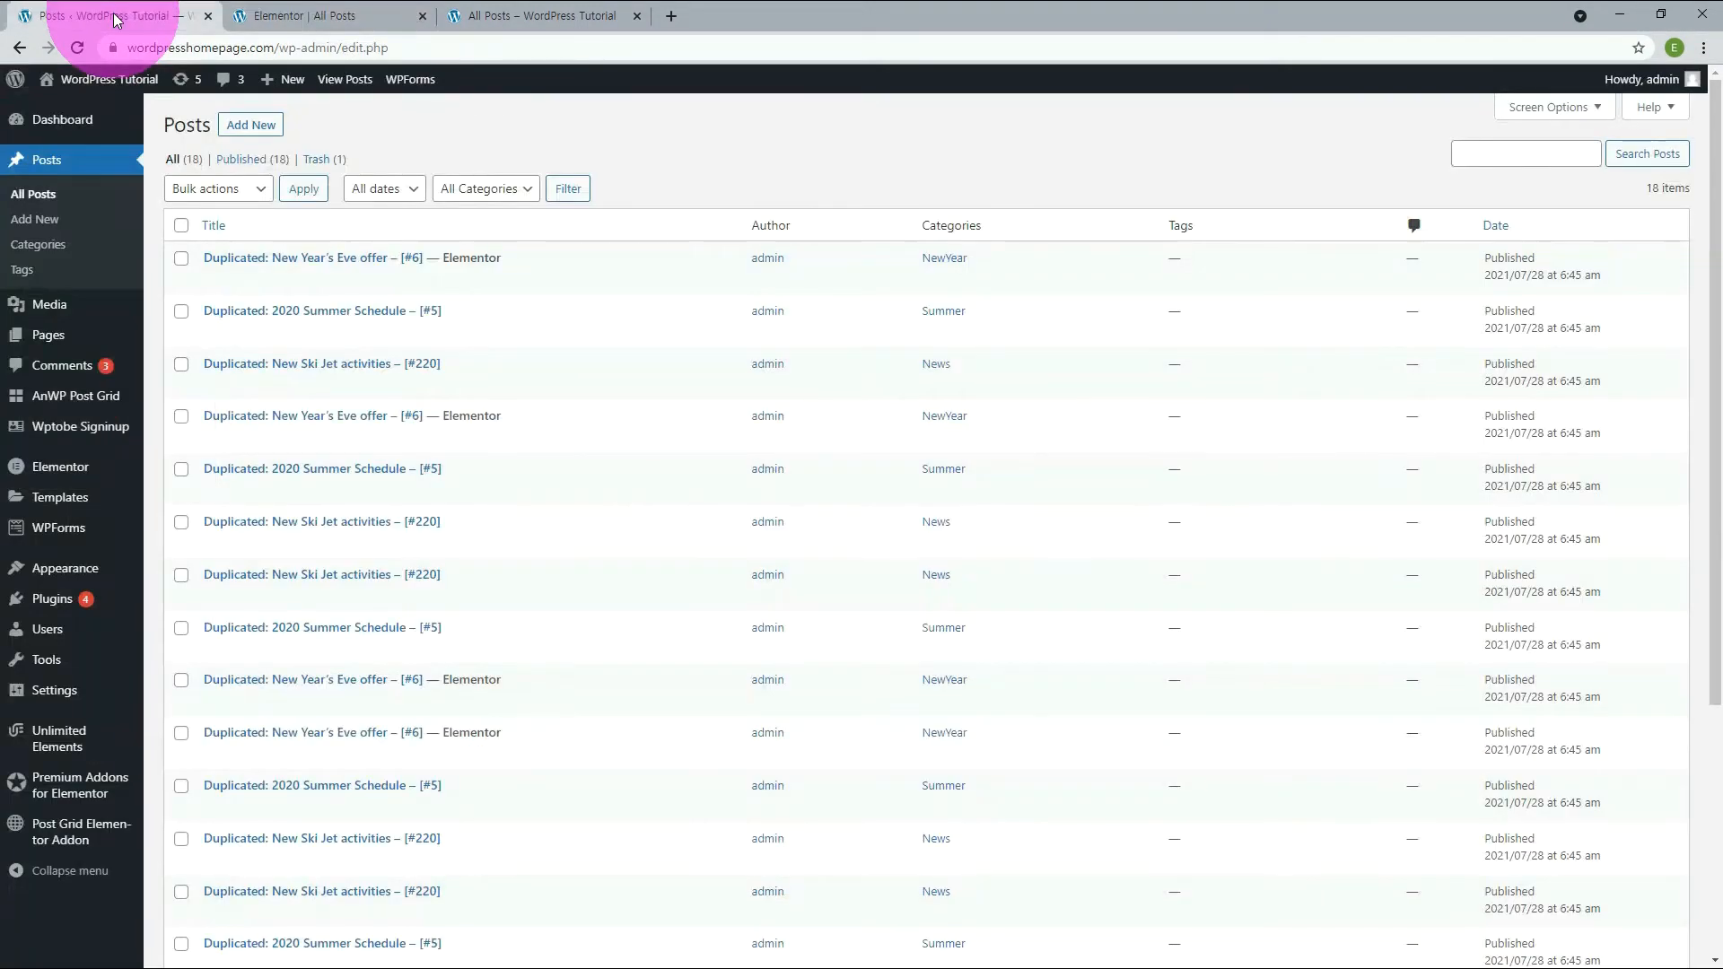
mouse_move(224, 262)
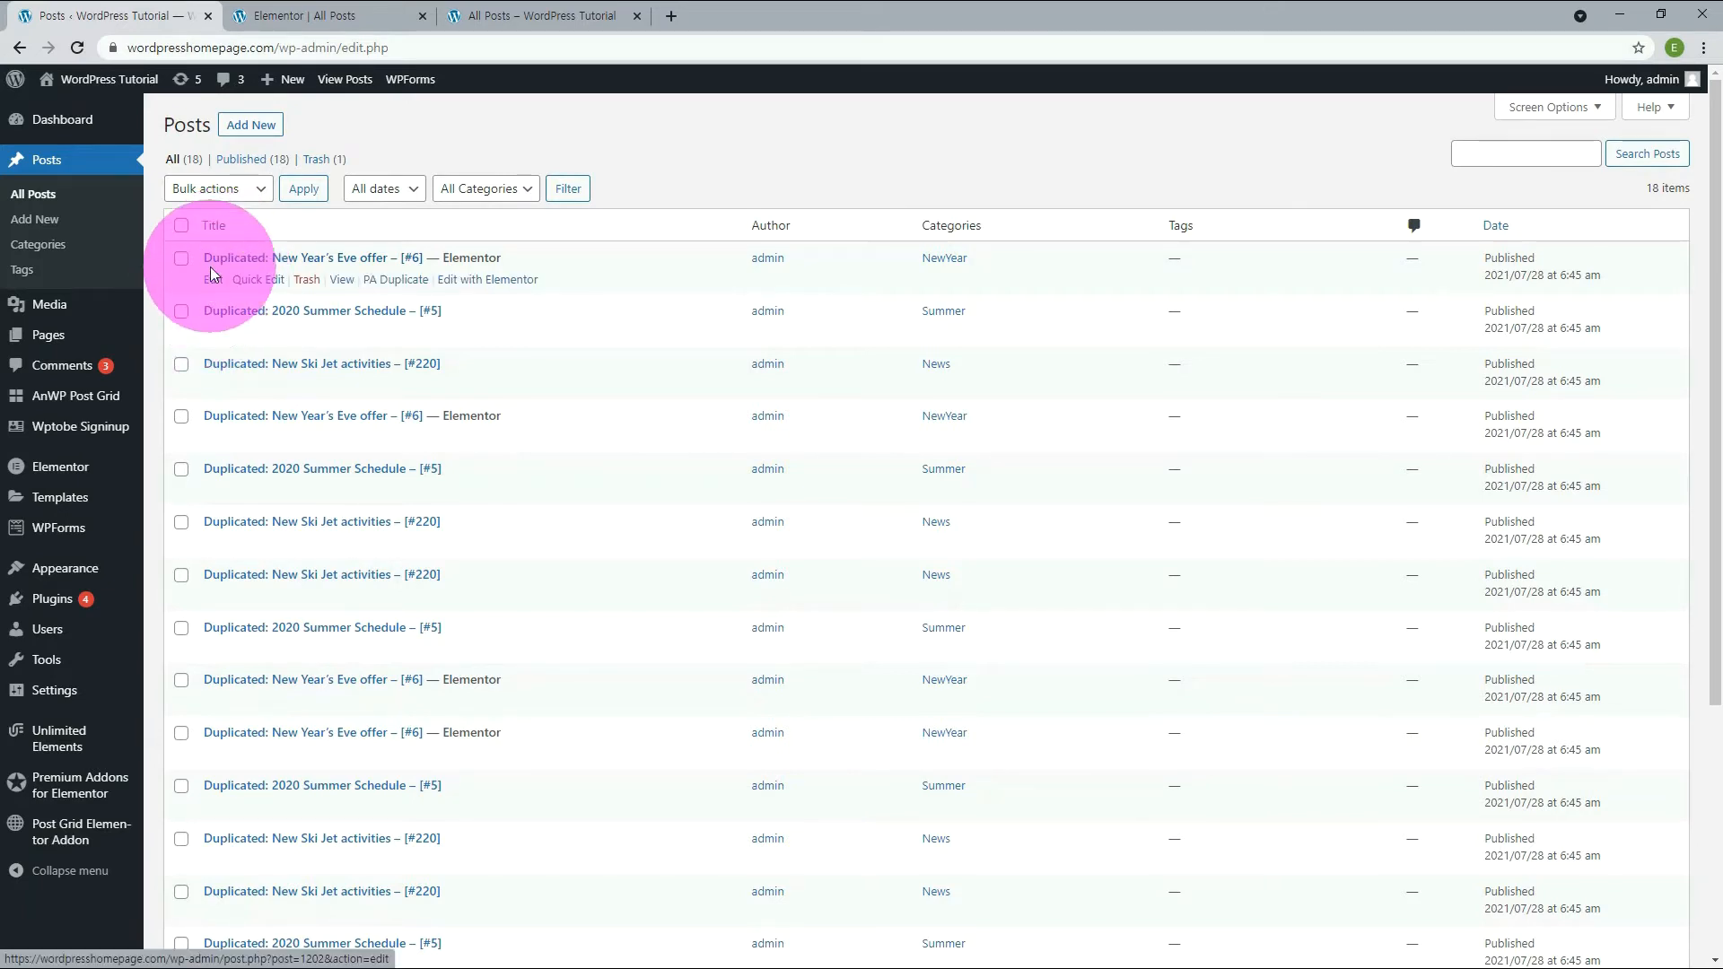
click(211, 281)
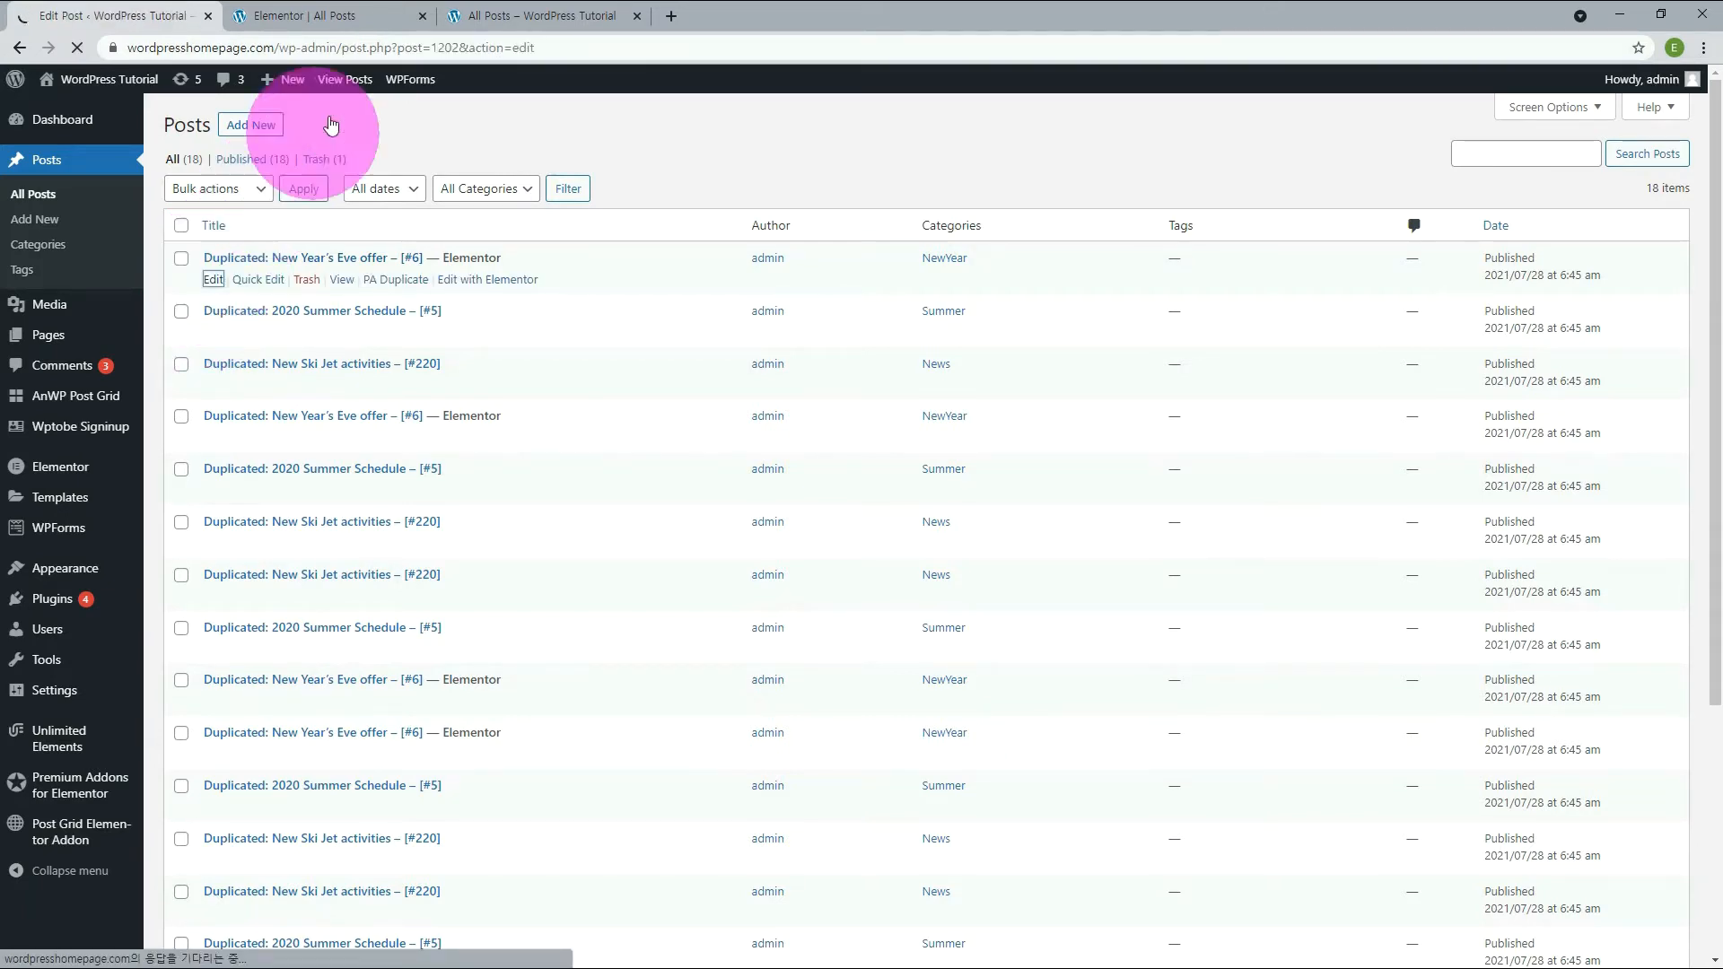
double_click(447, 49)
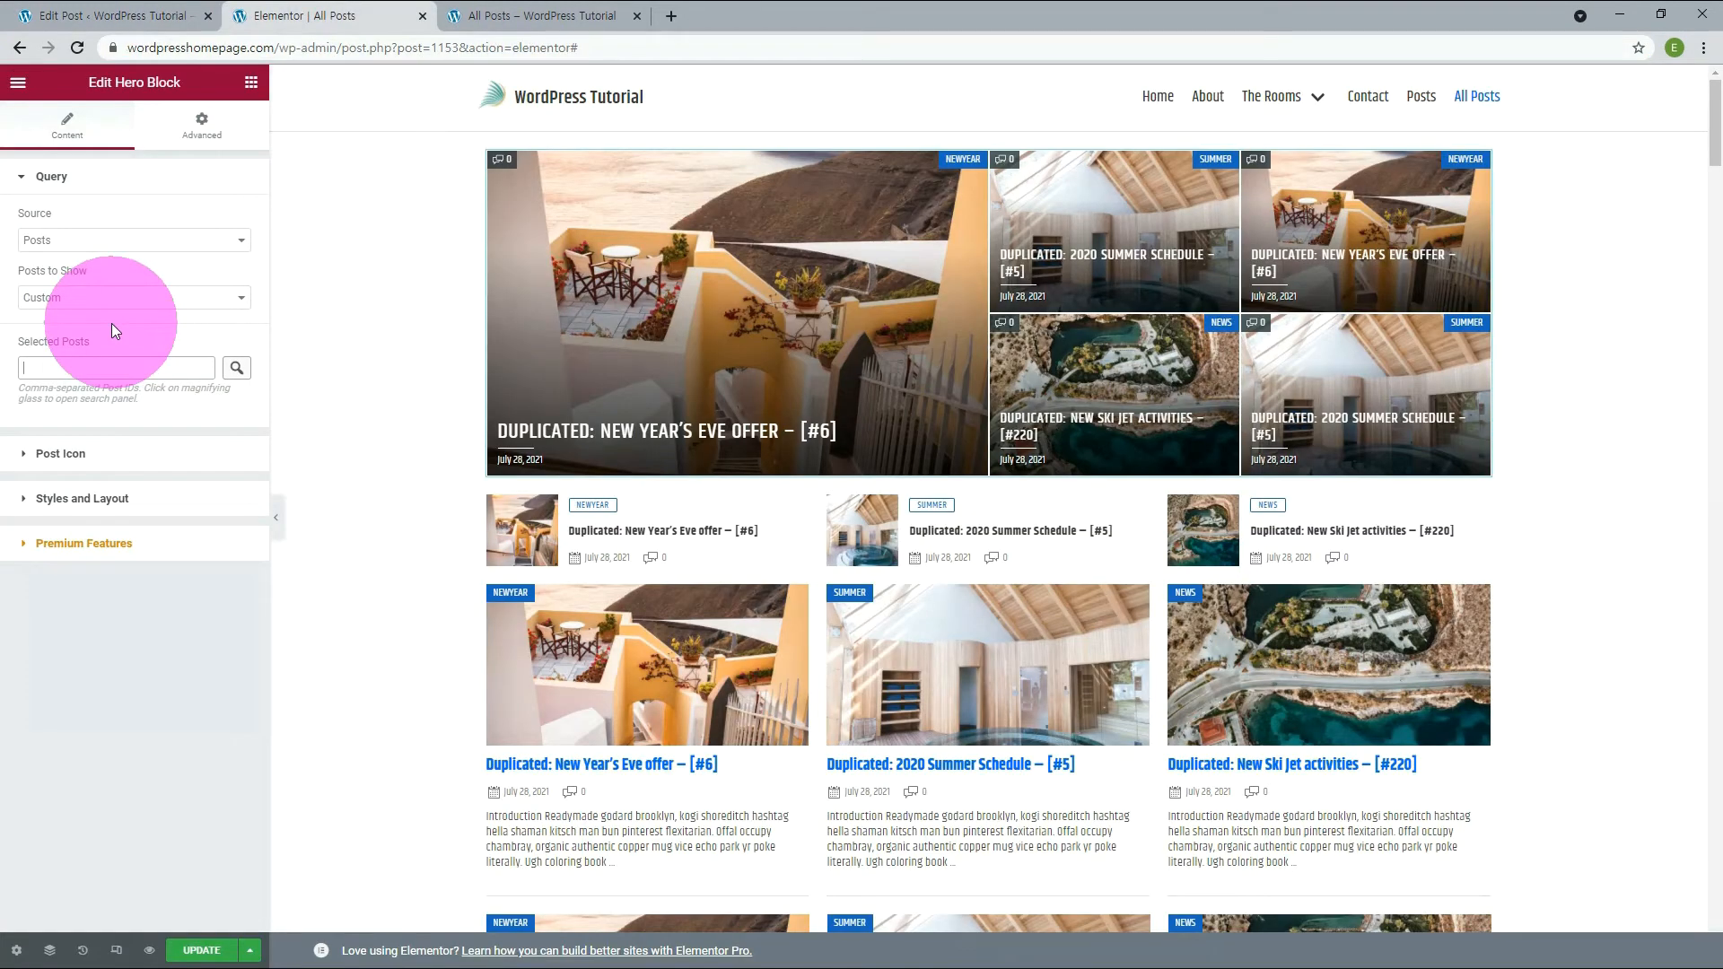
Step: Enter the post IDs 1202,1195,1196,1194,1193 as the Hero Block's selected posts
text(1202)
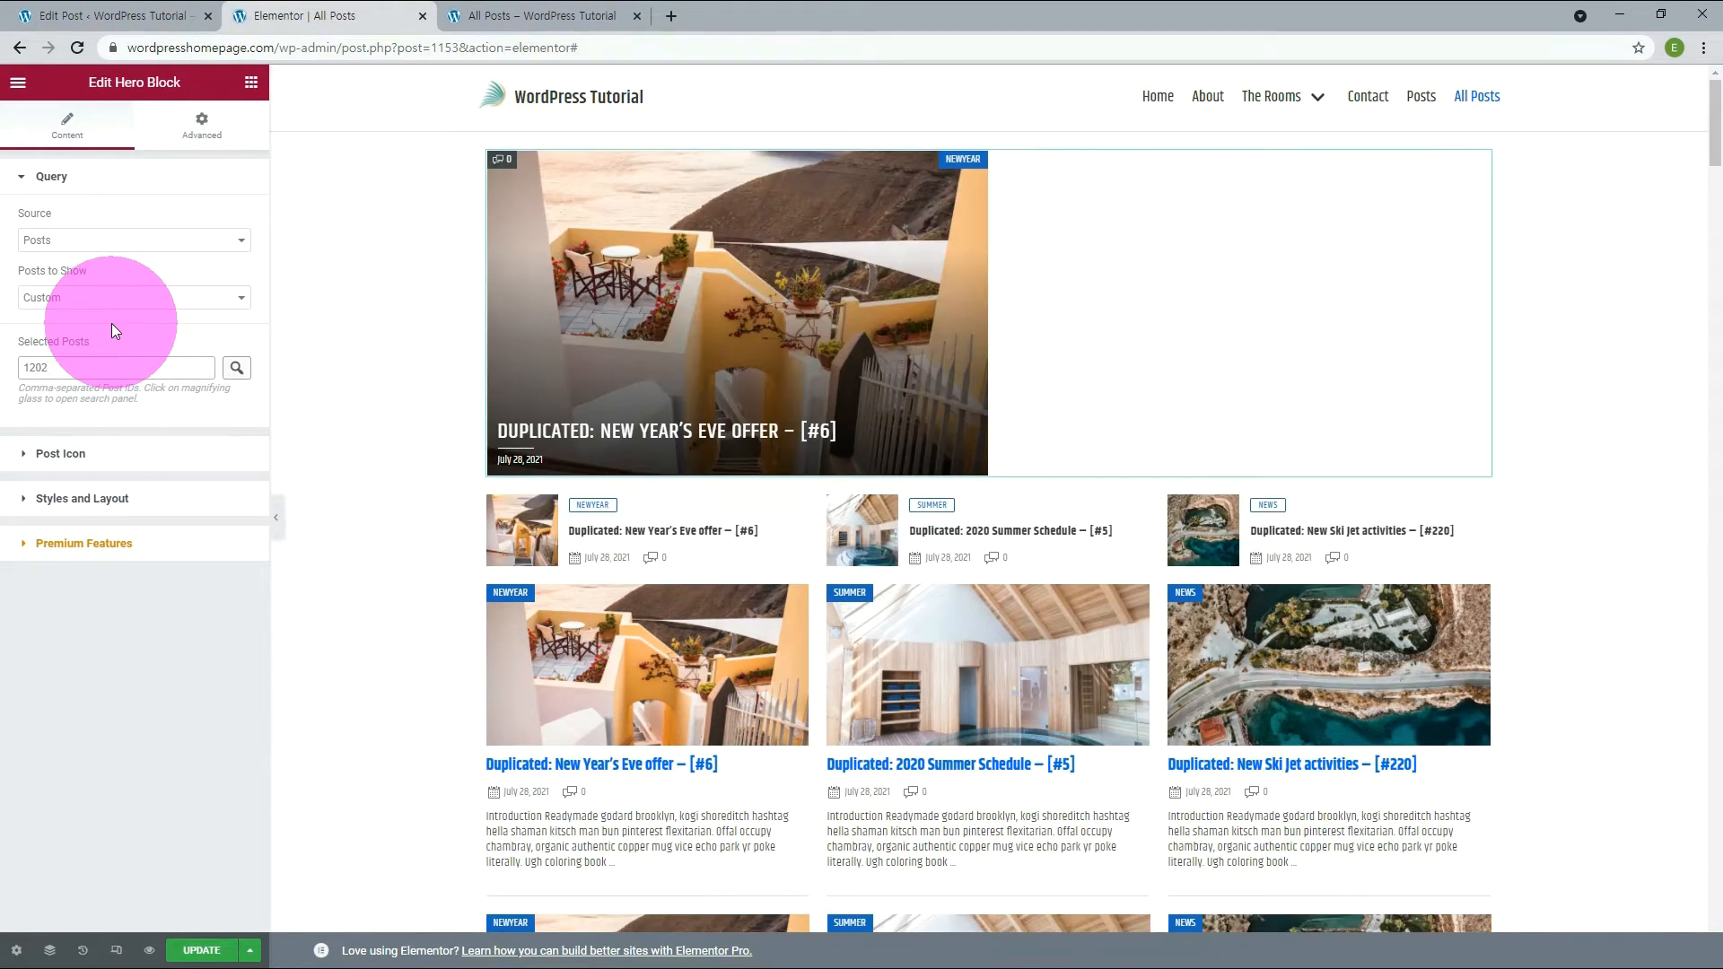
click(76, 367)
text(,1195)
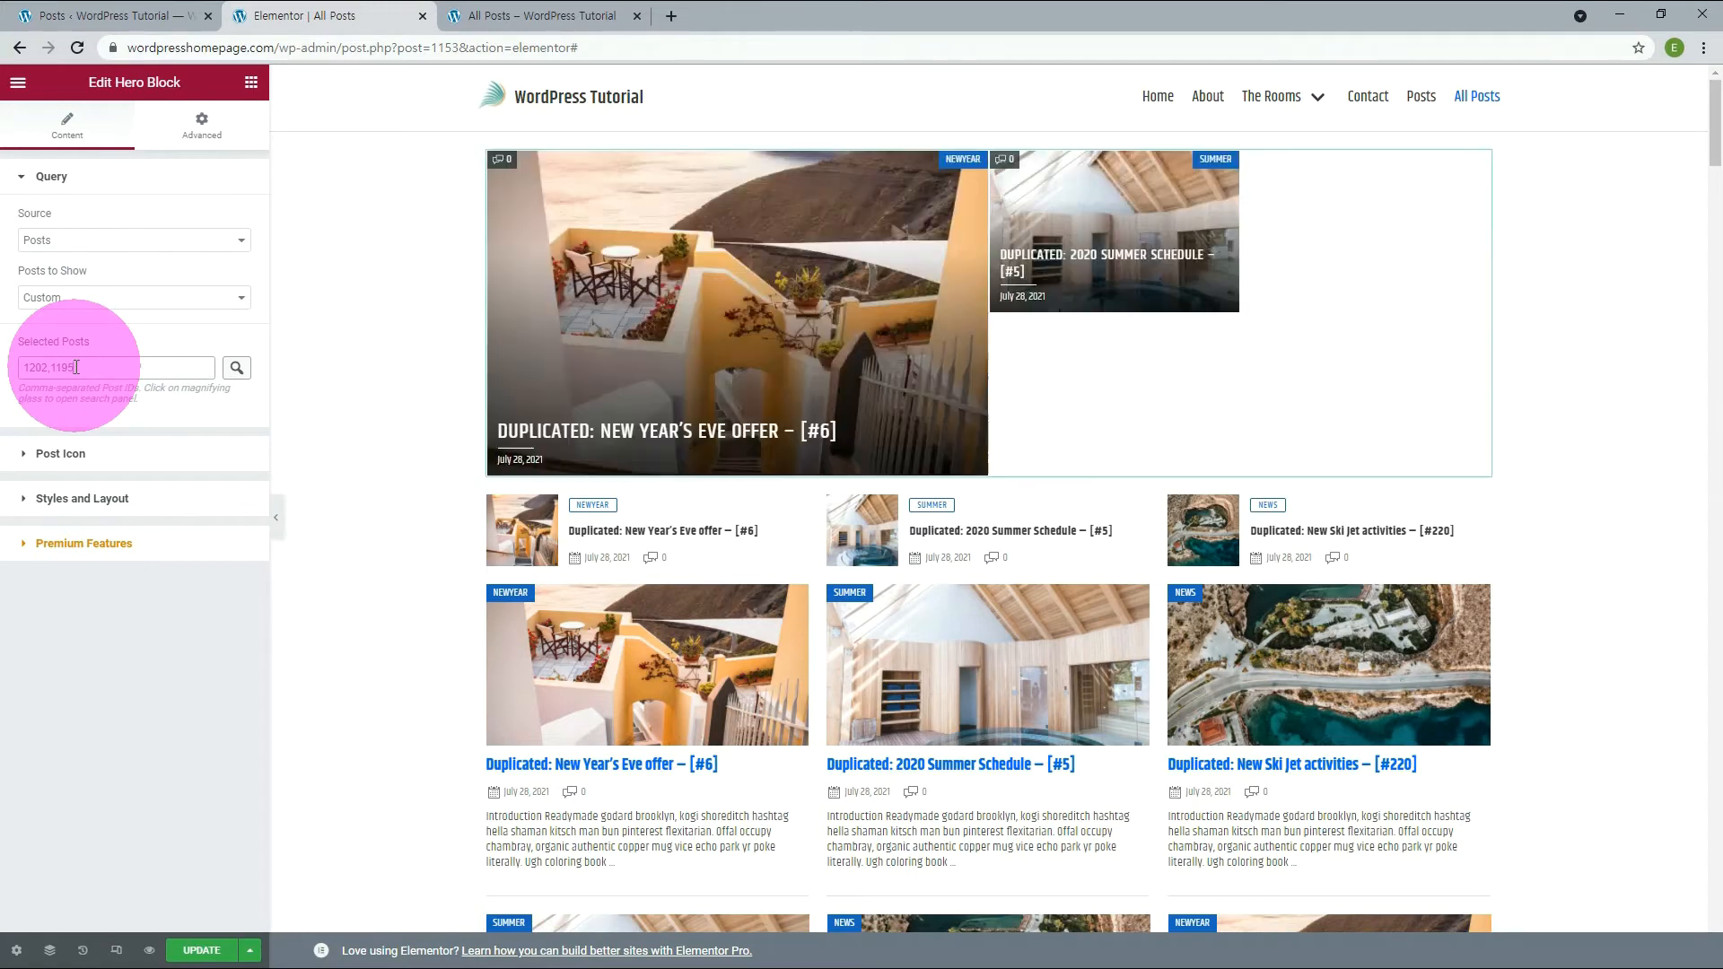
text(,1)
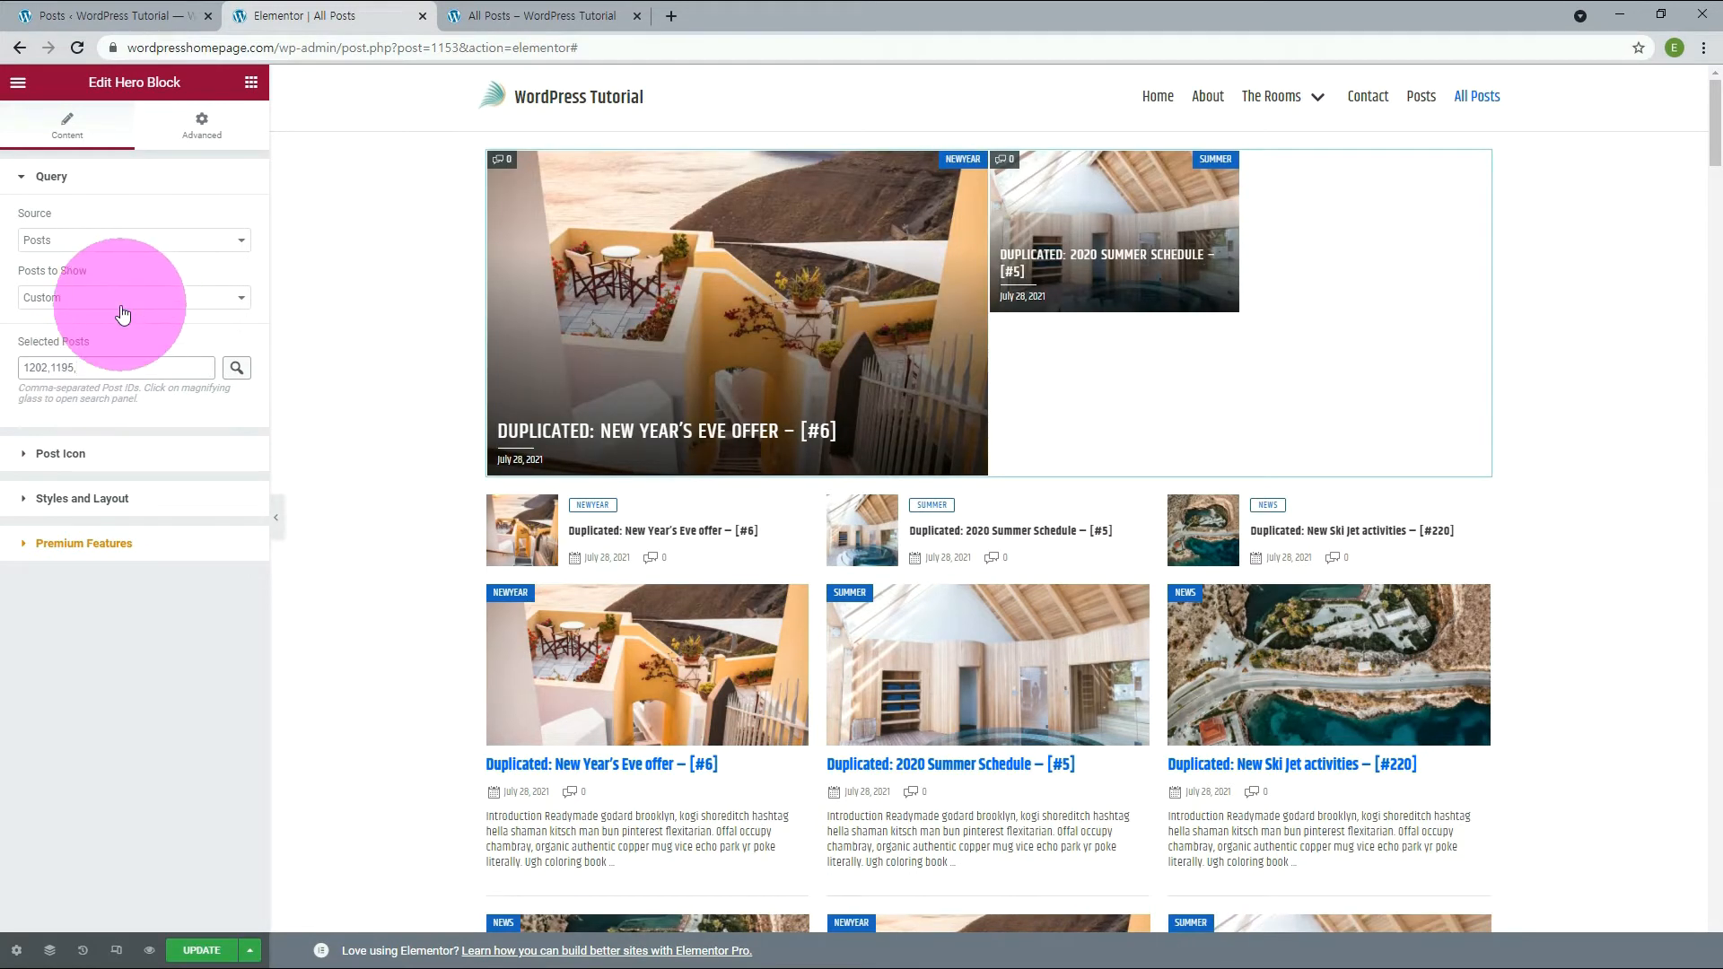
text(196)
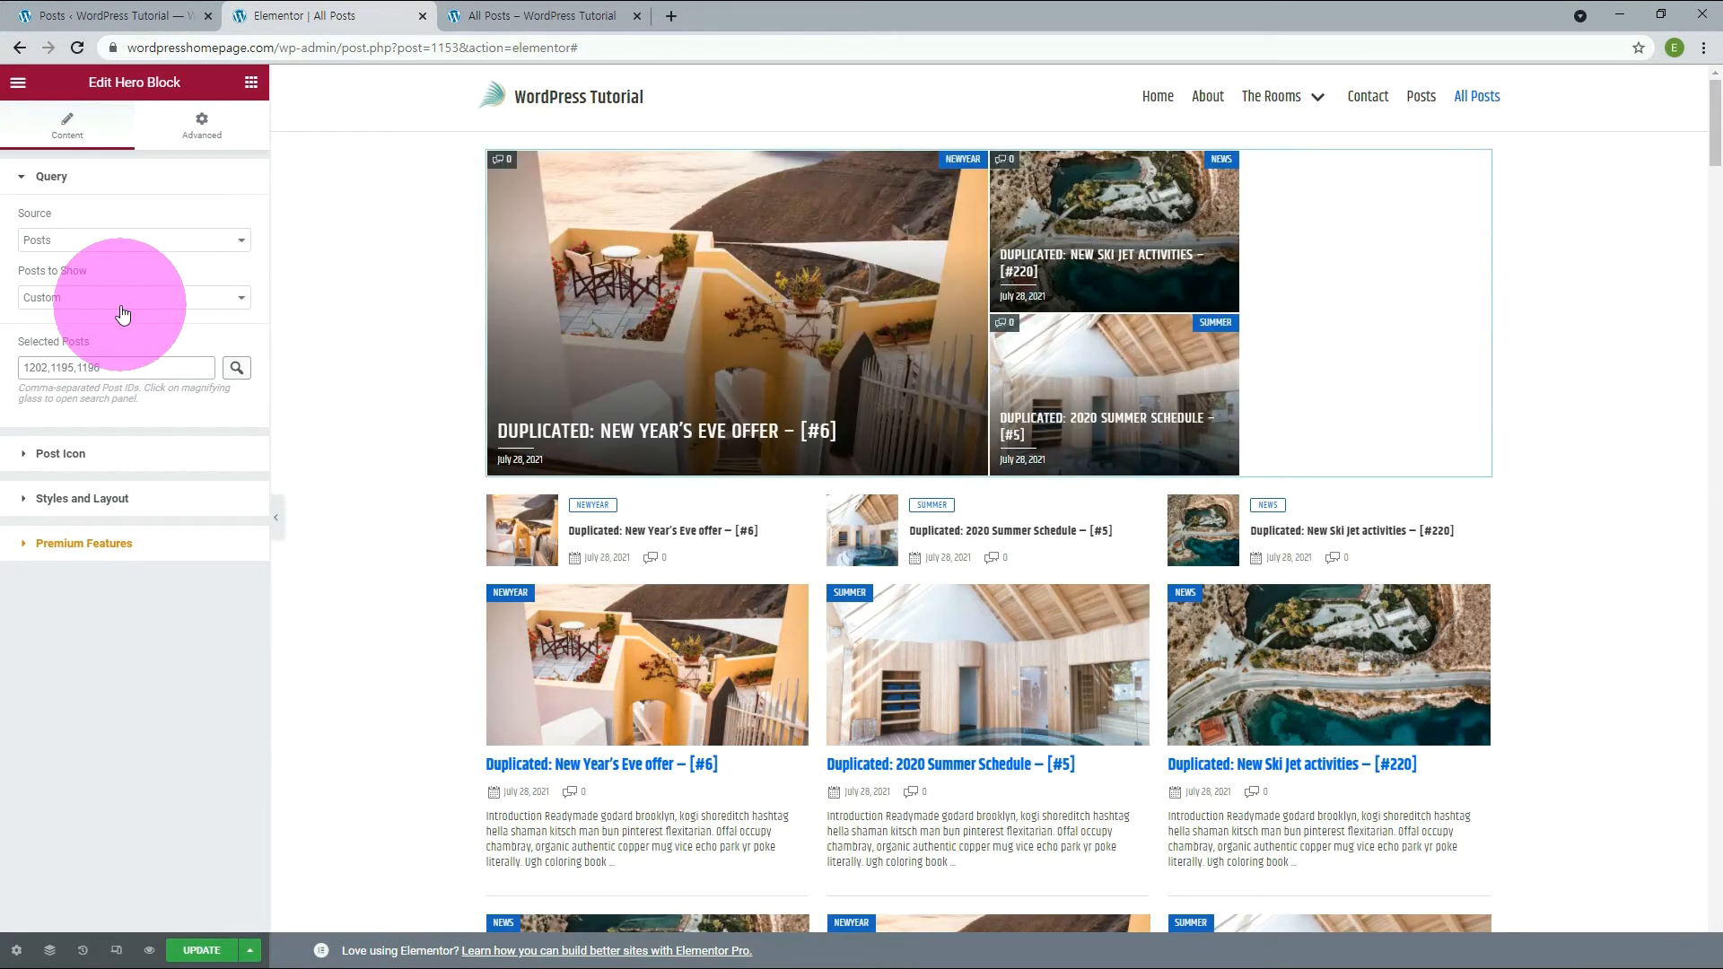
text(,11)
text(94)
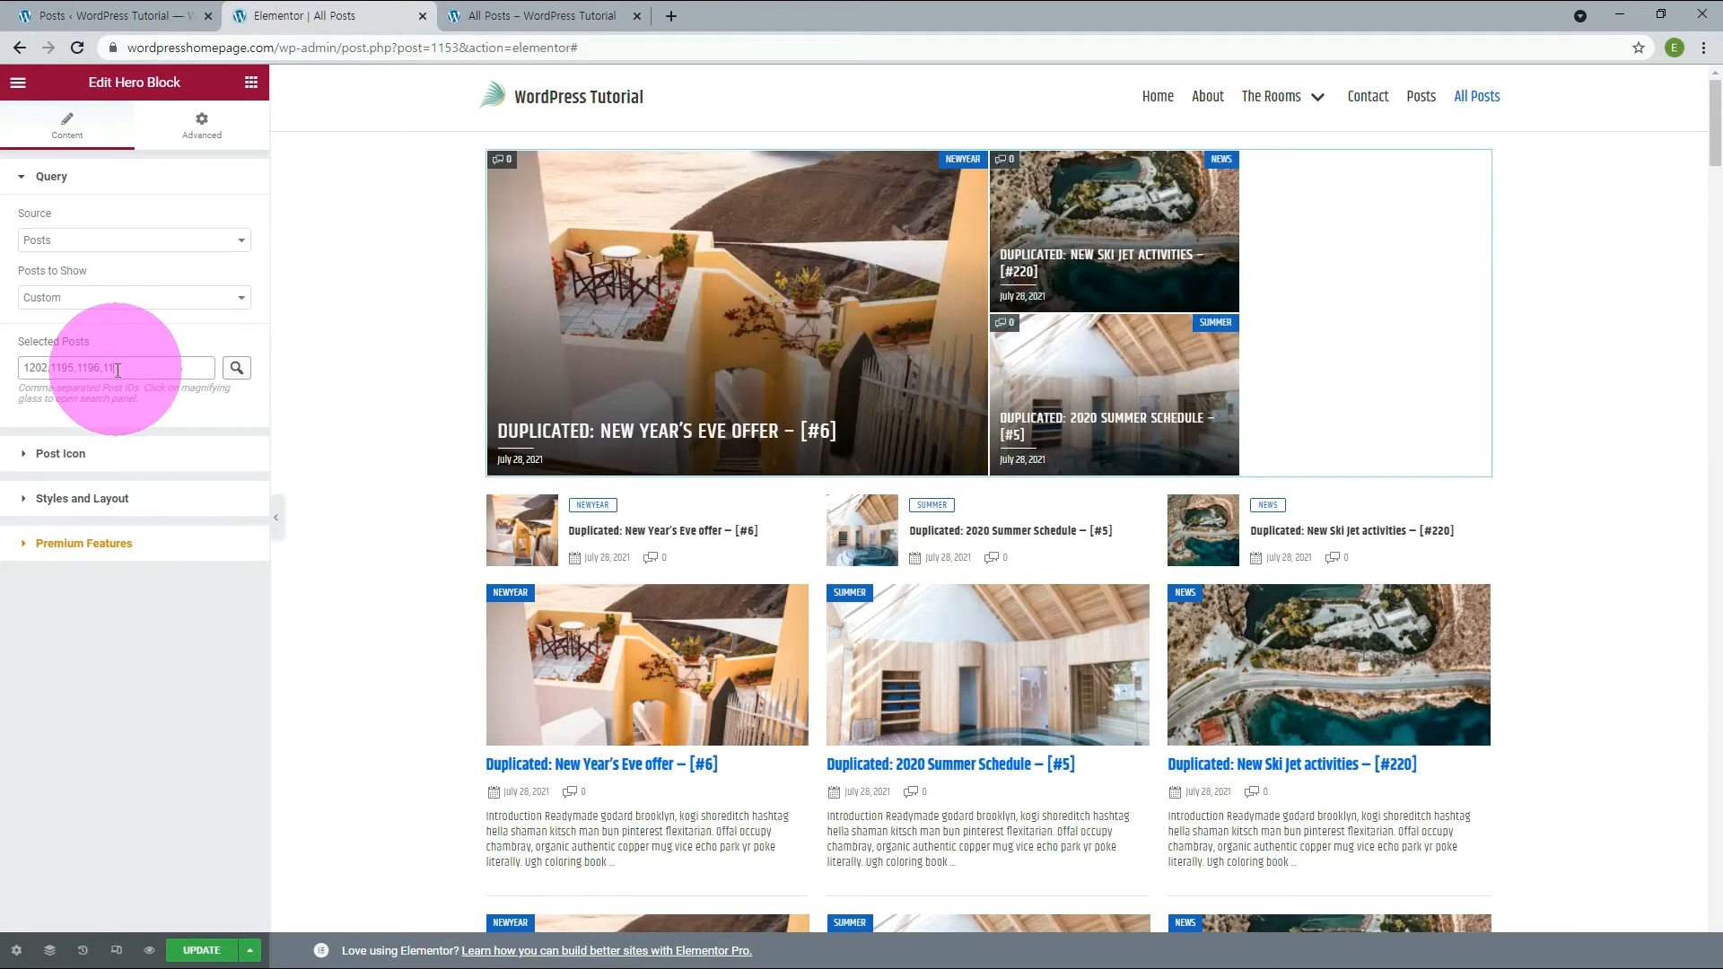
text(,1193)
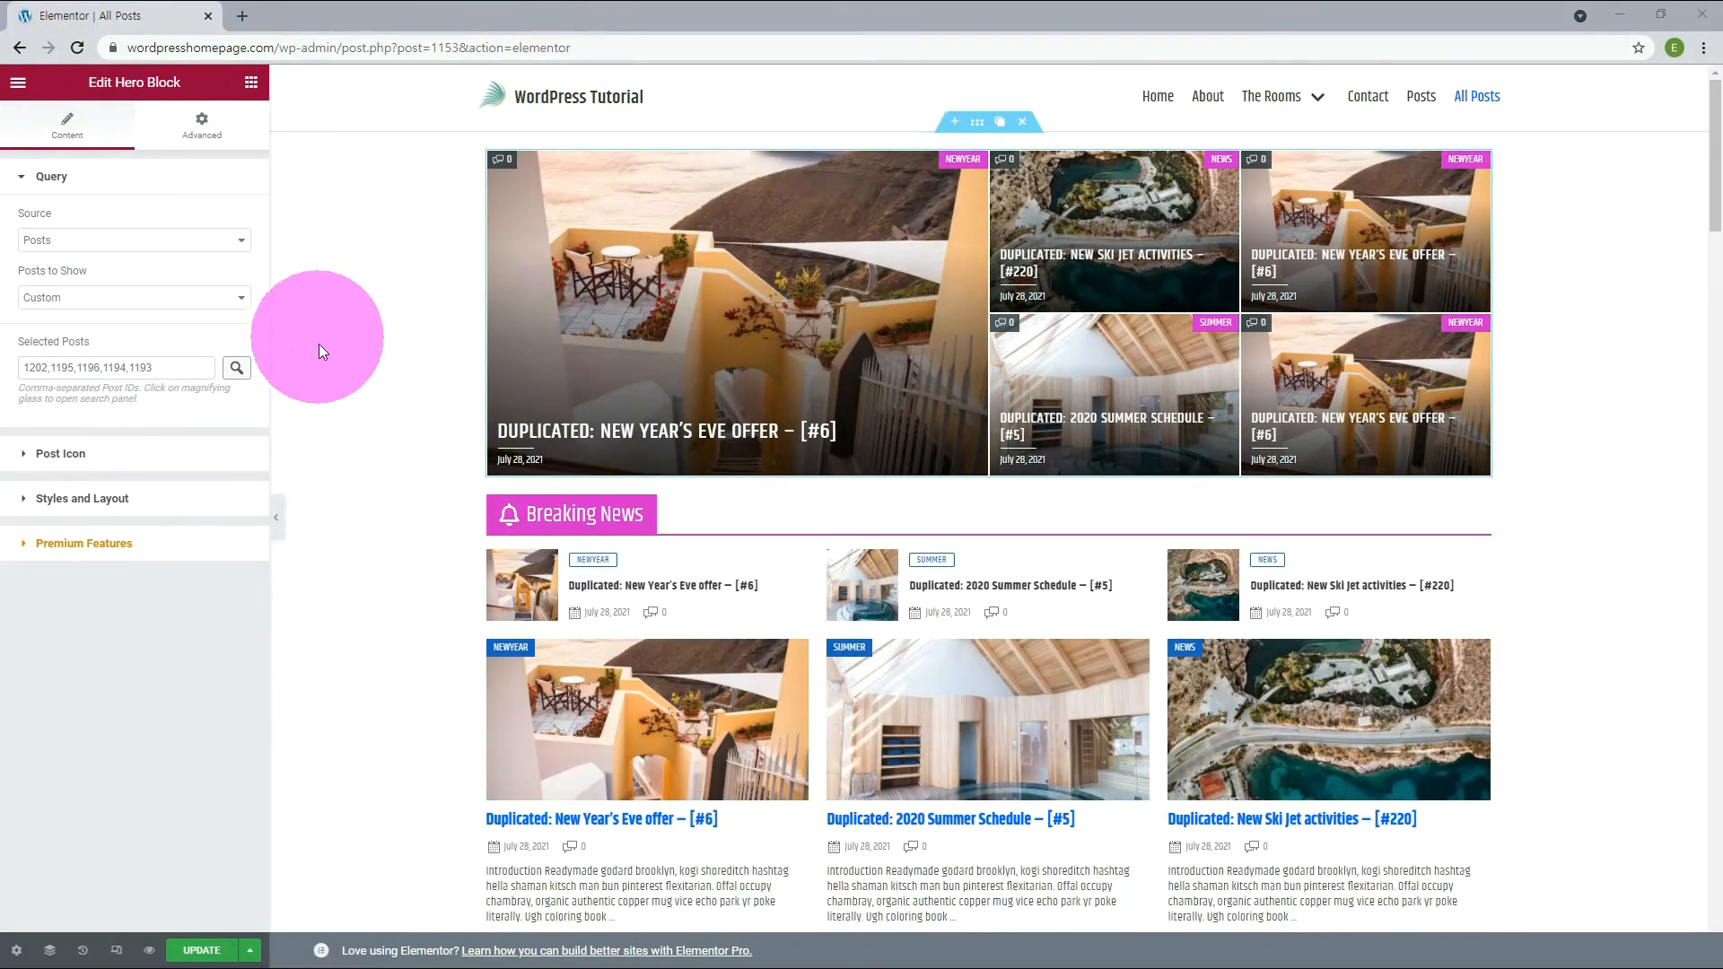
Step: Add the posts with IDs 1198 and 1199 to the Hero Block's selection through the post selector and insert them
click(237, 370)
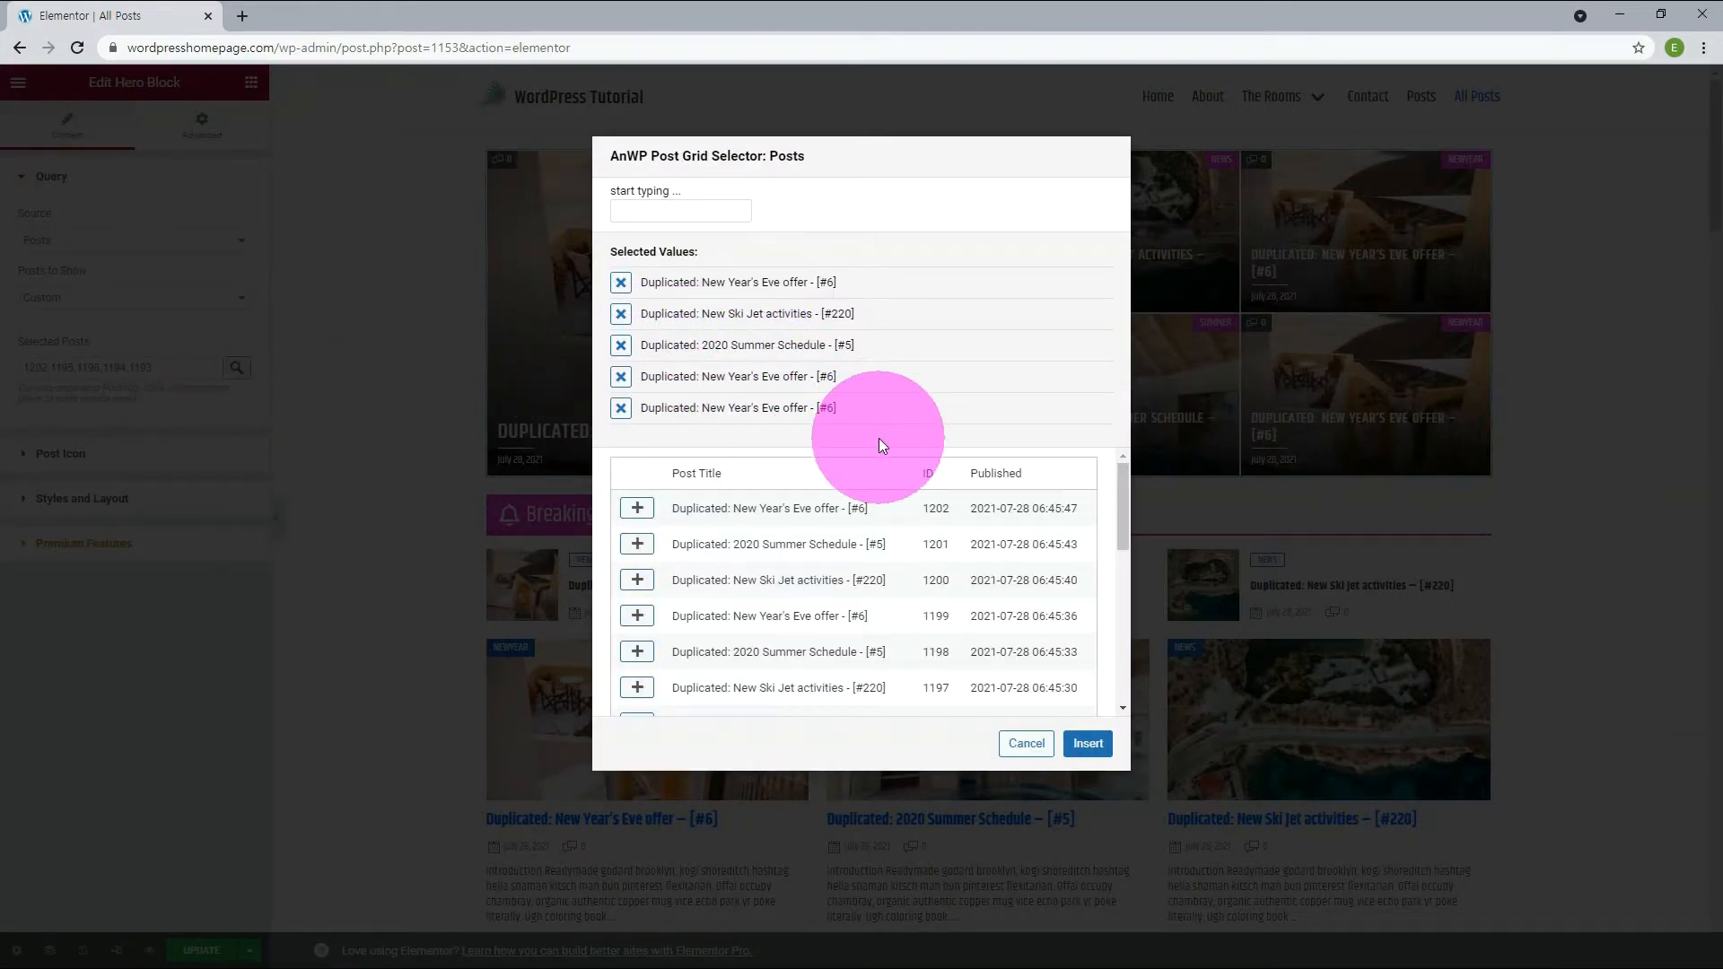
click(638, 652)
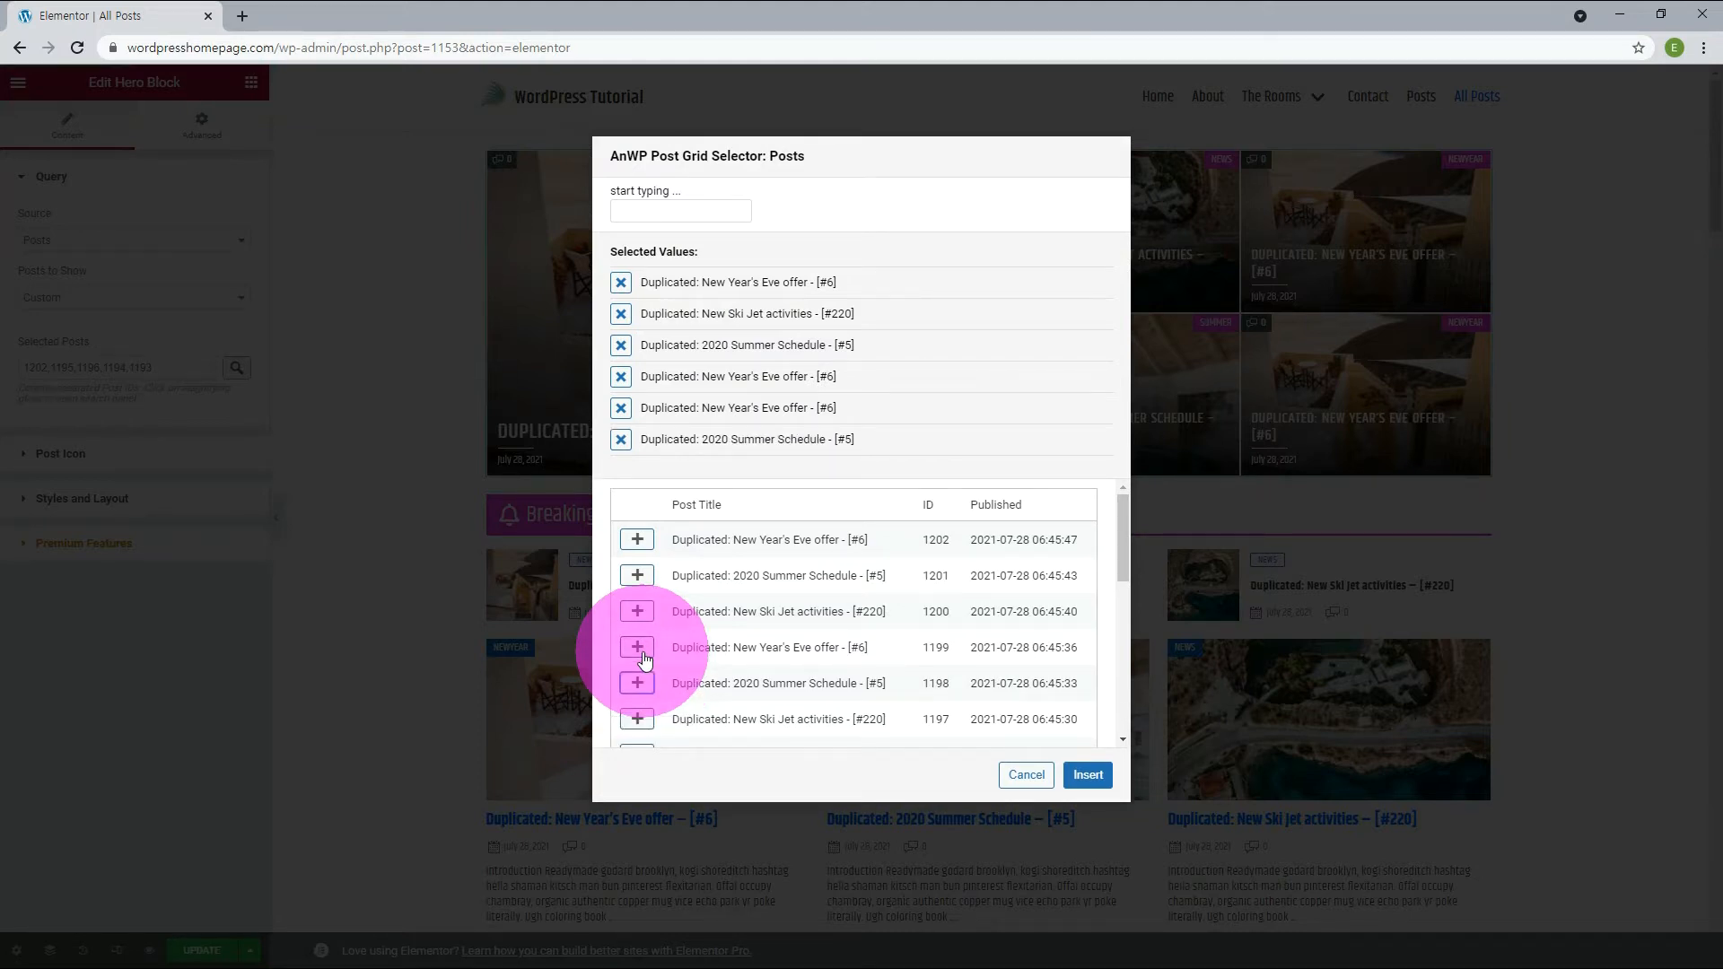
click(642, 657)
scroll(633, 668, down, 3)
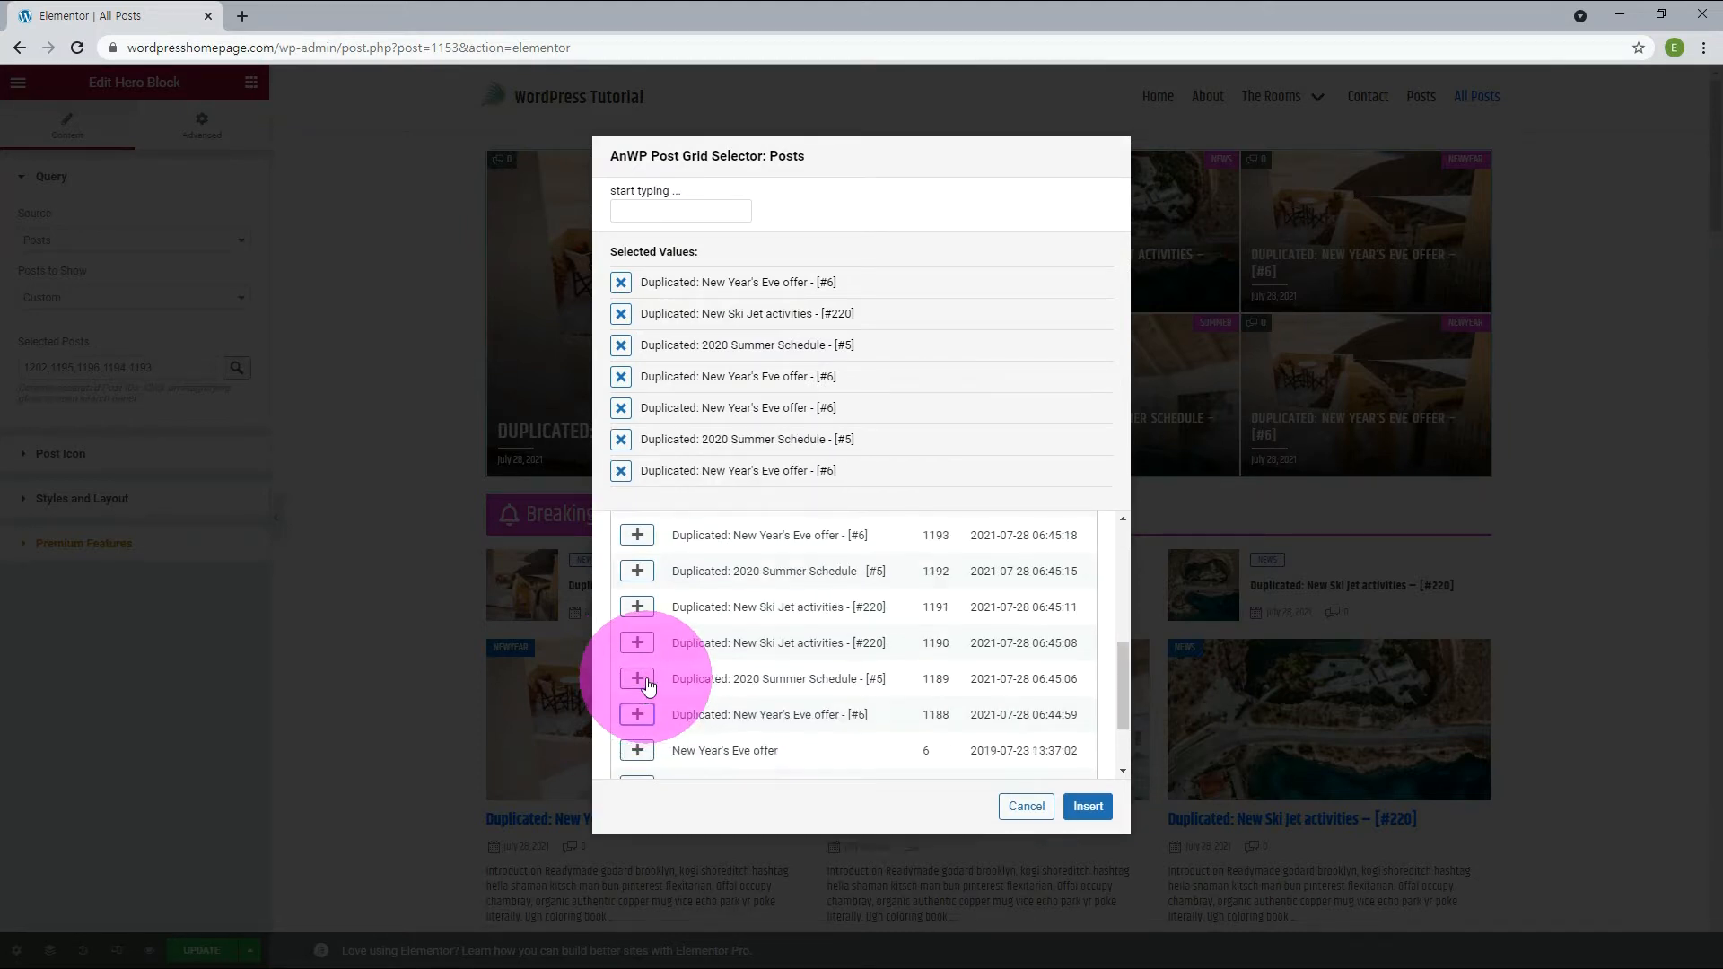
click(1087, 806)
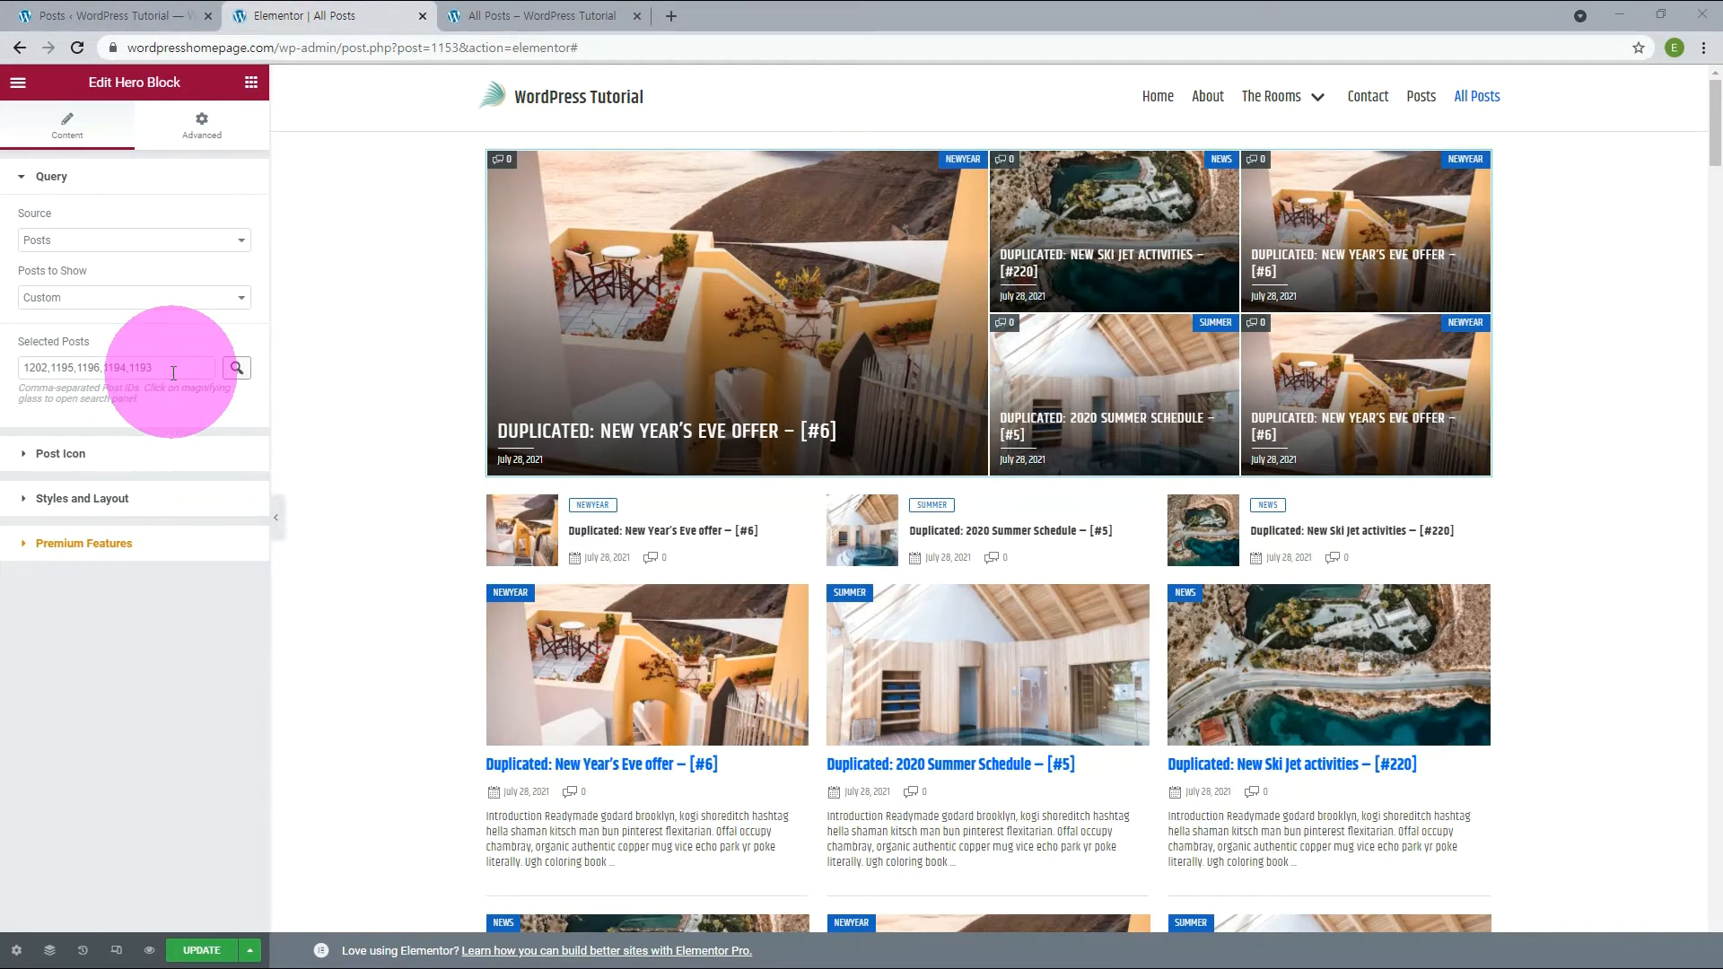
Step: Set the Hero Block's Posts to Show back to Latest and filter its posts by the Summer category
click(149, 299)
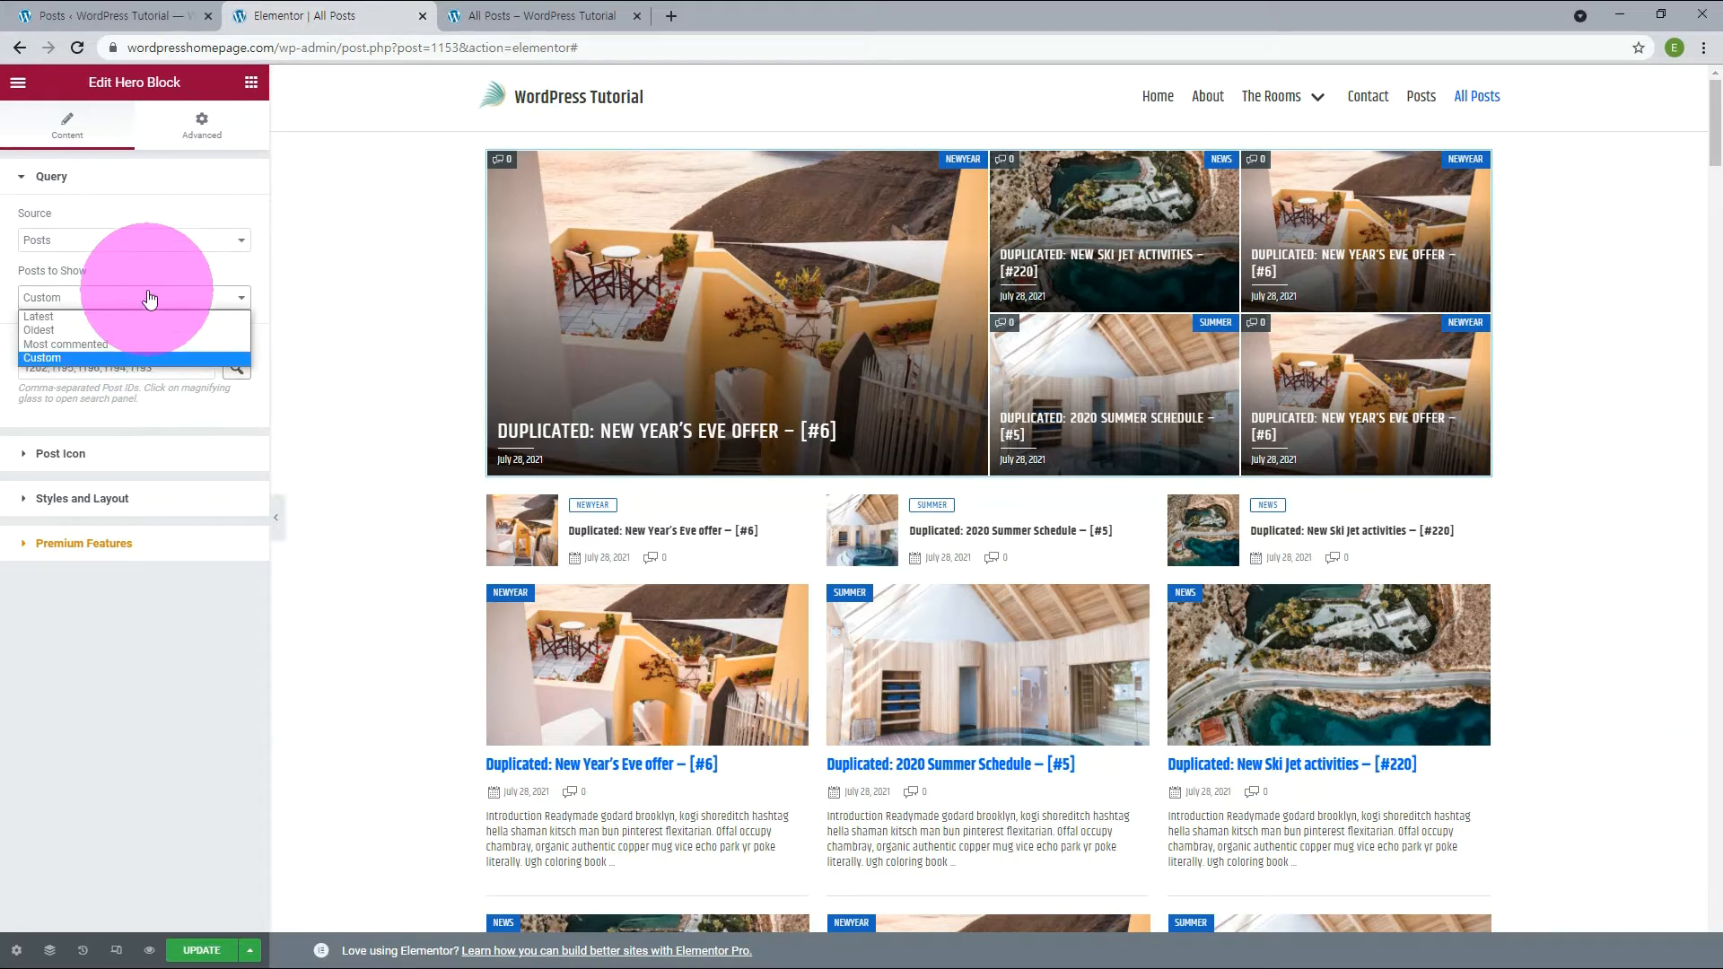
click(94, 316)
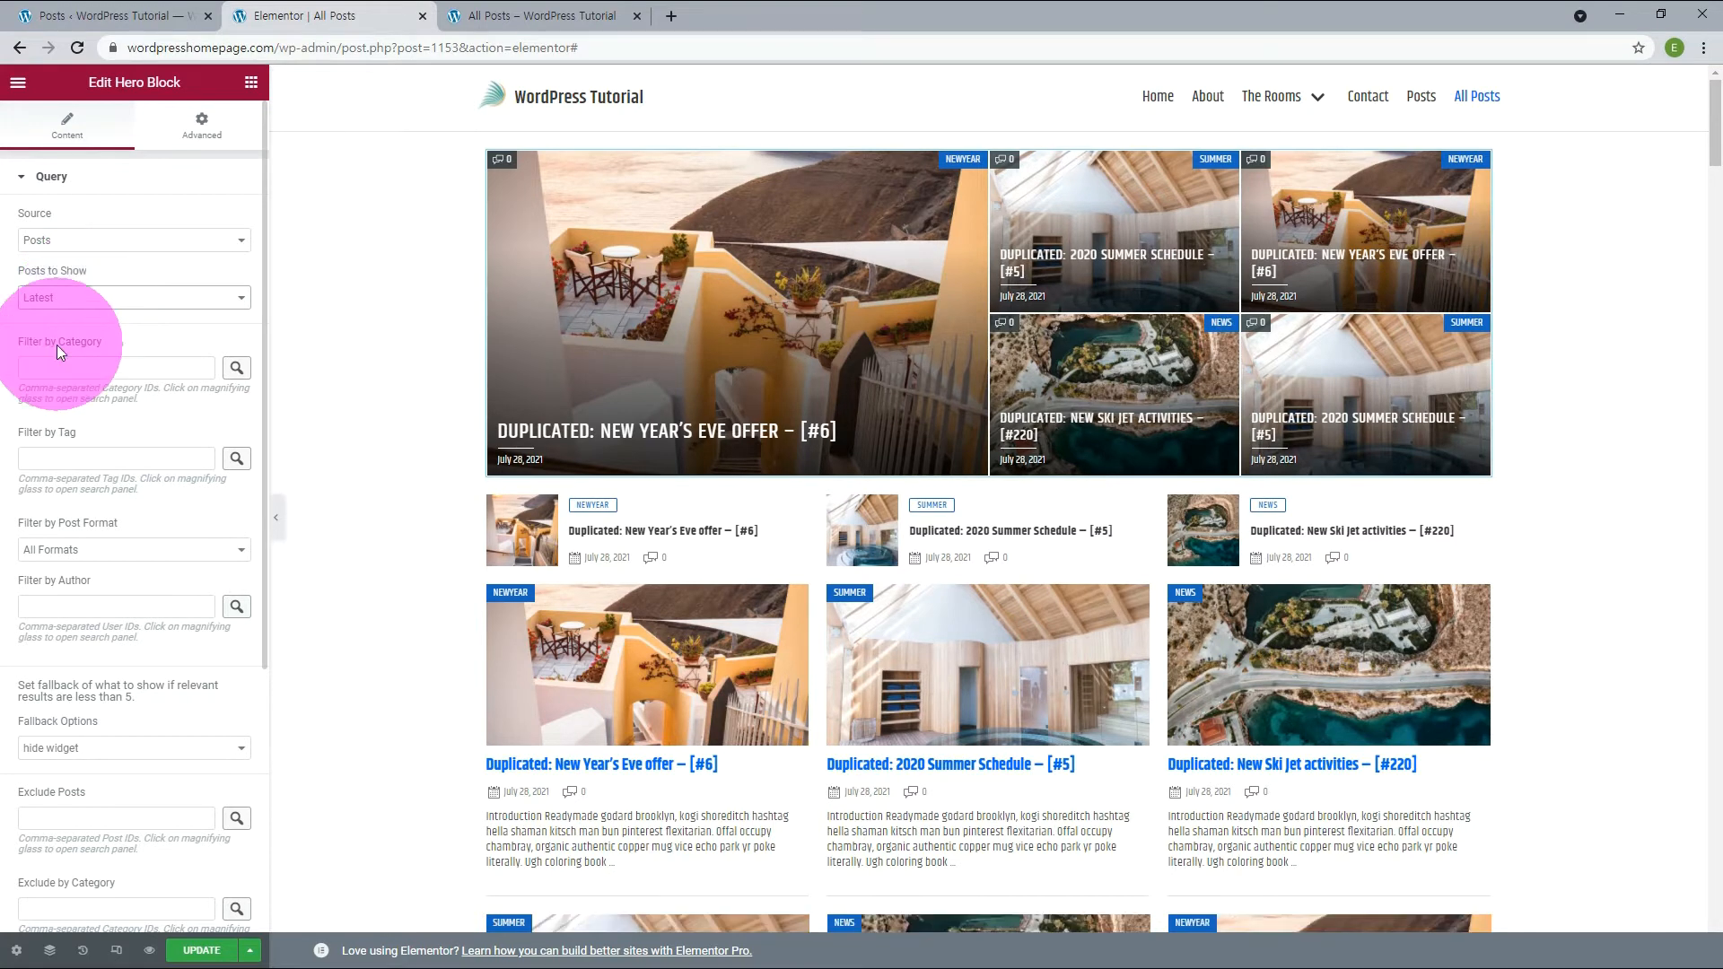
click(236, 368)
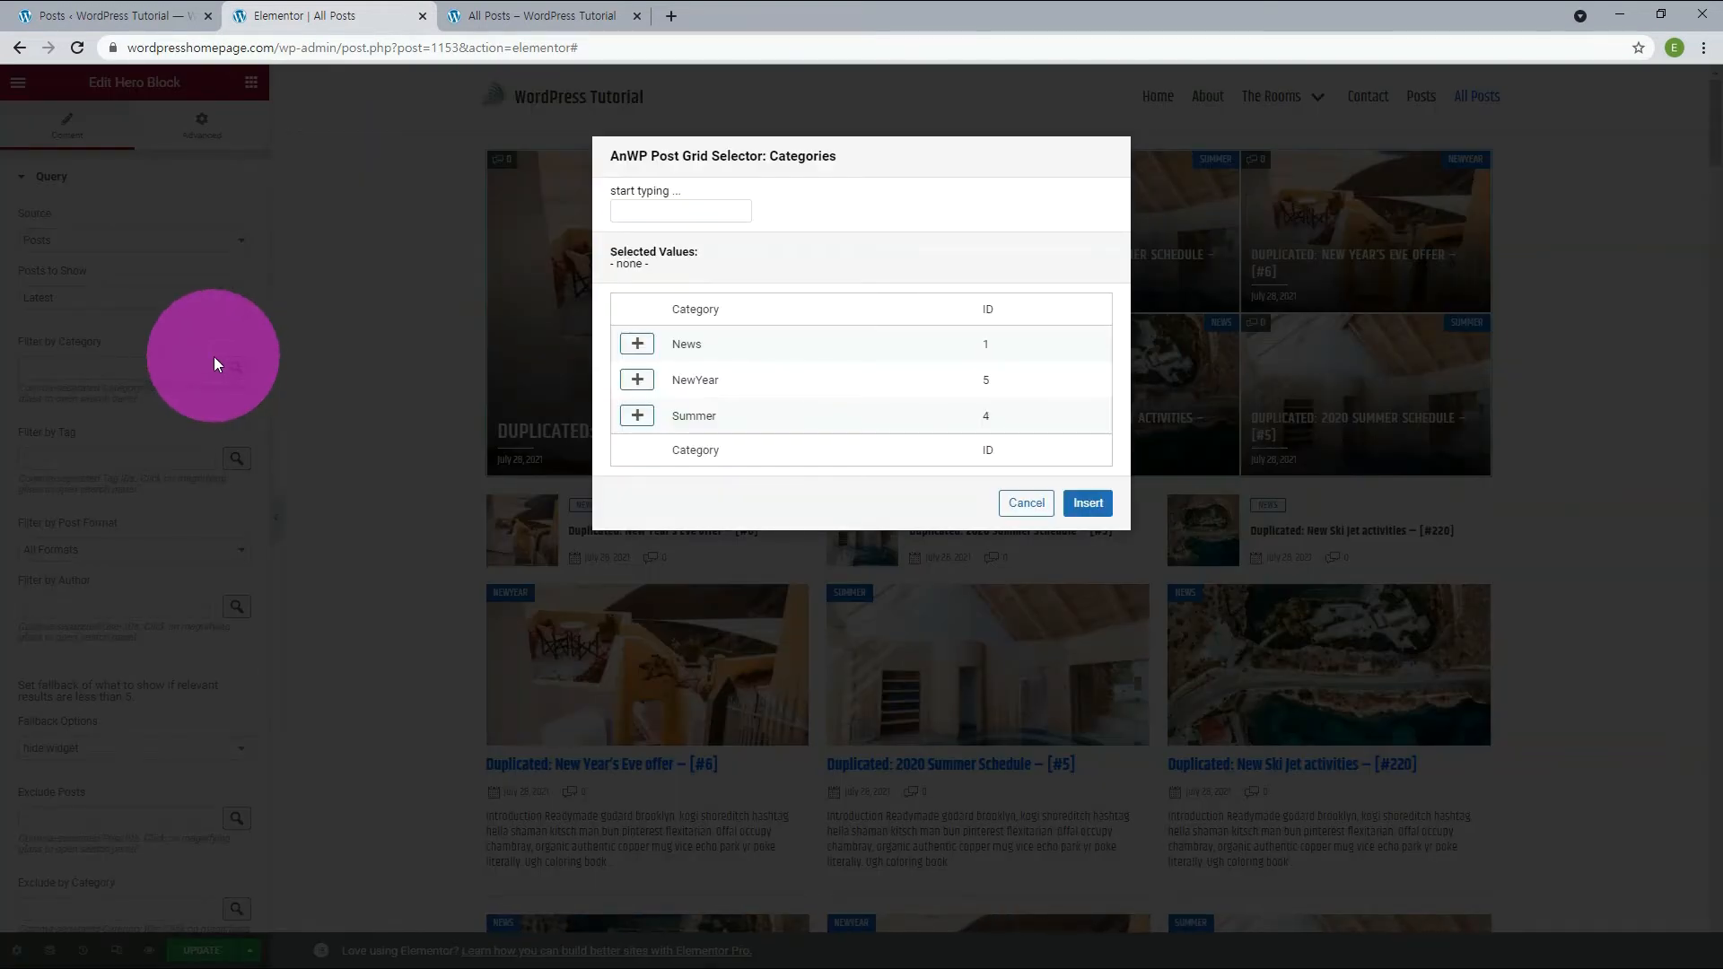
click(637, 416)
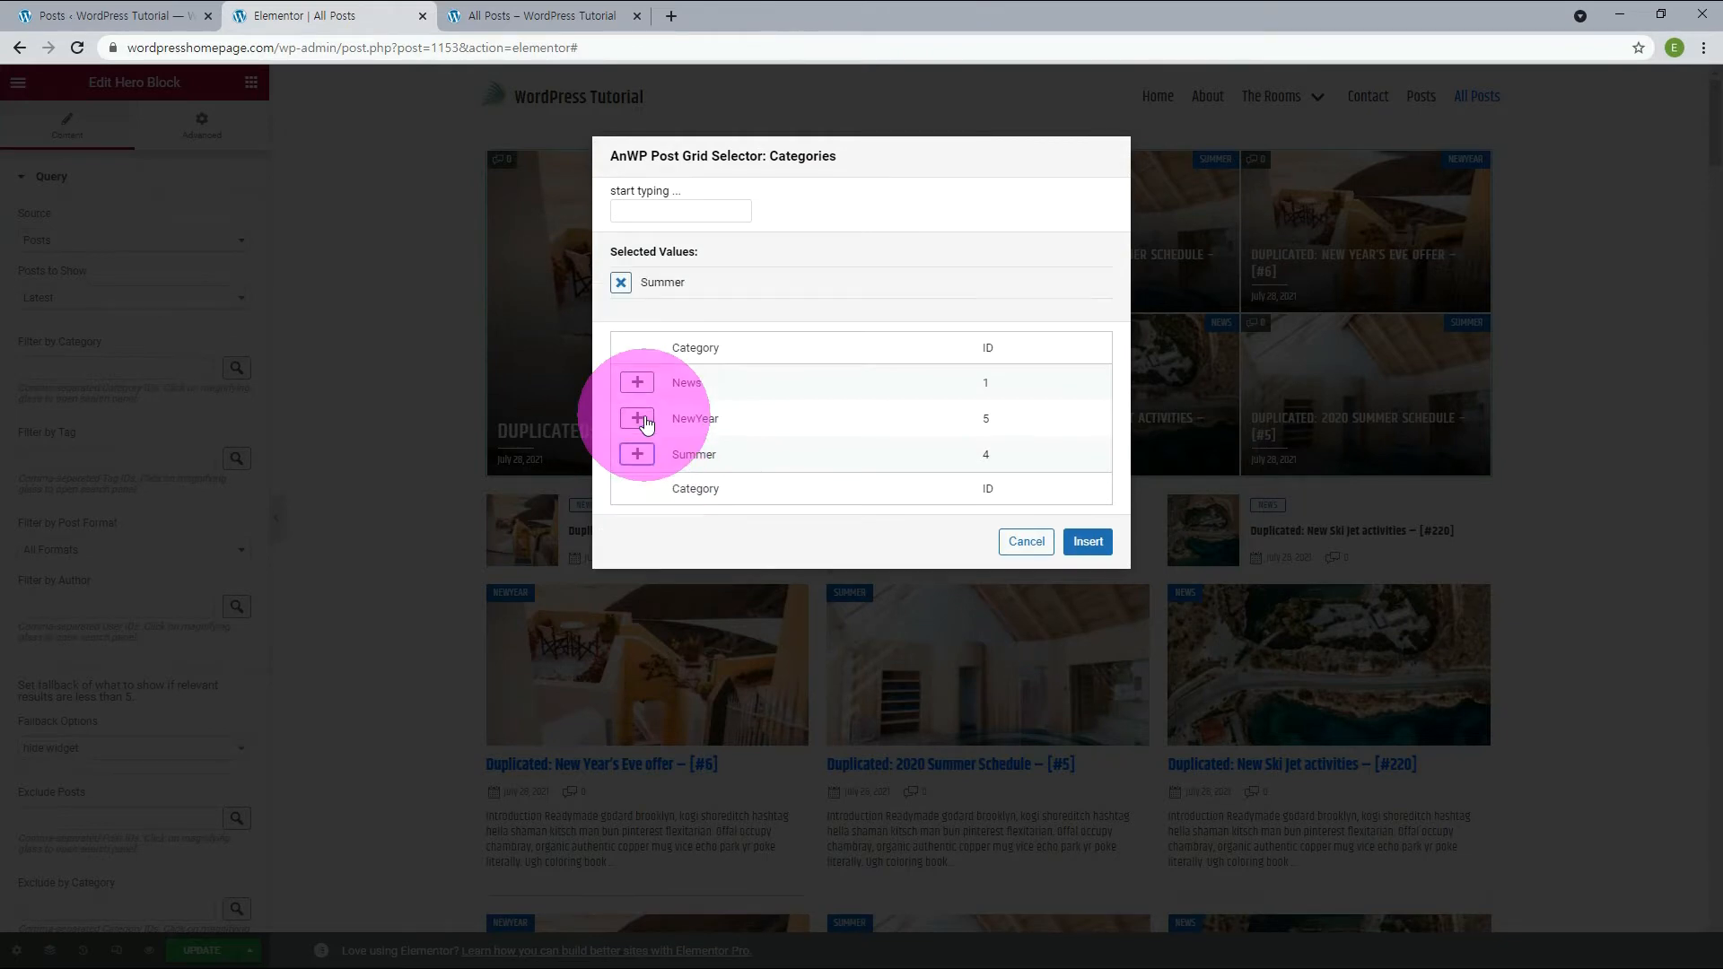
click(1096, 539)
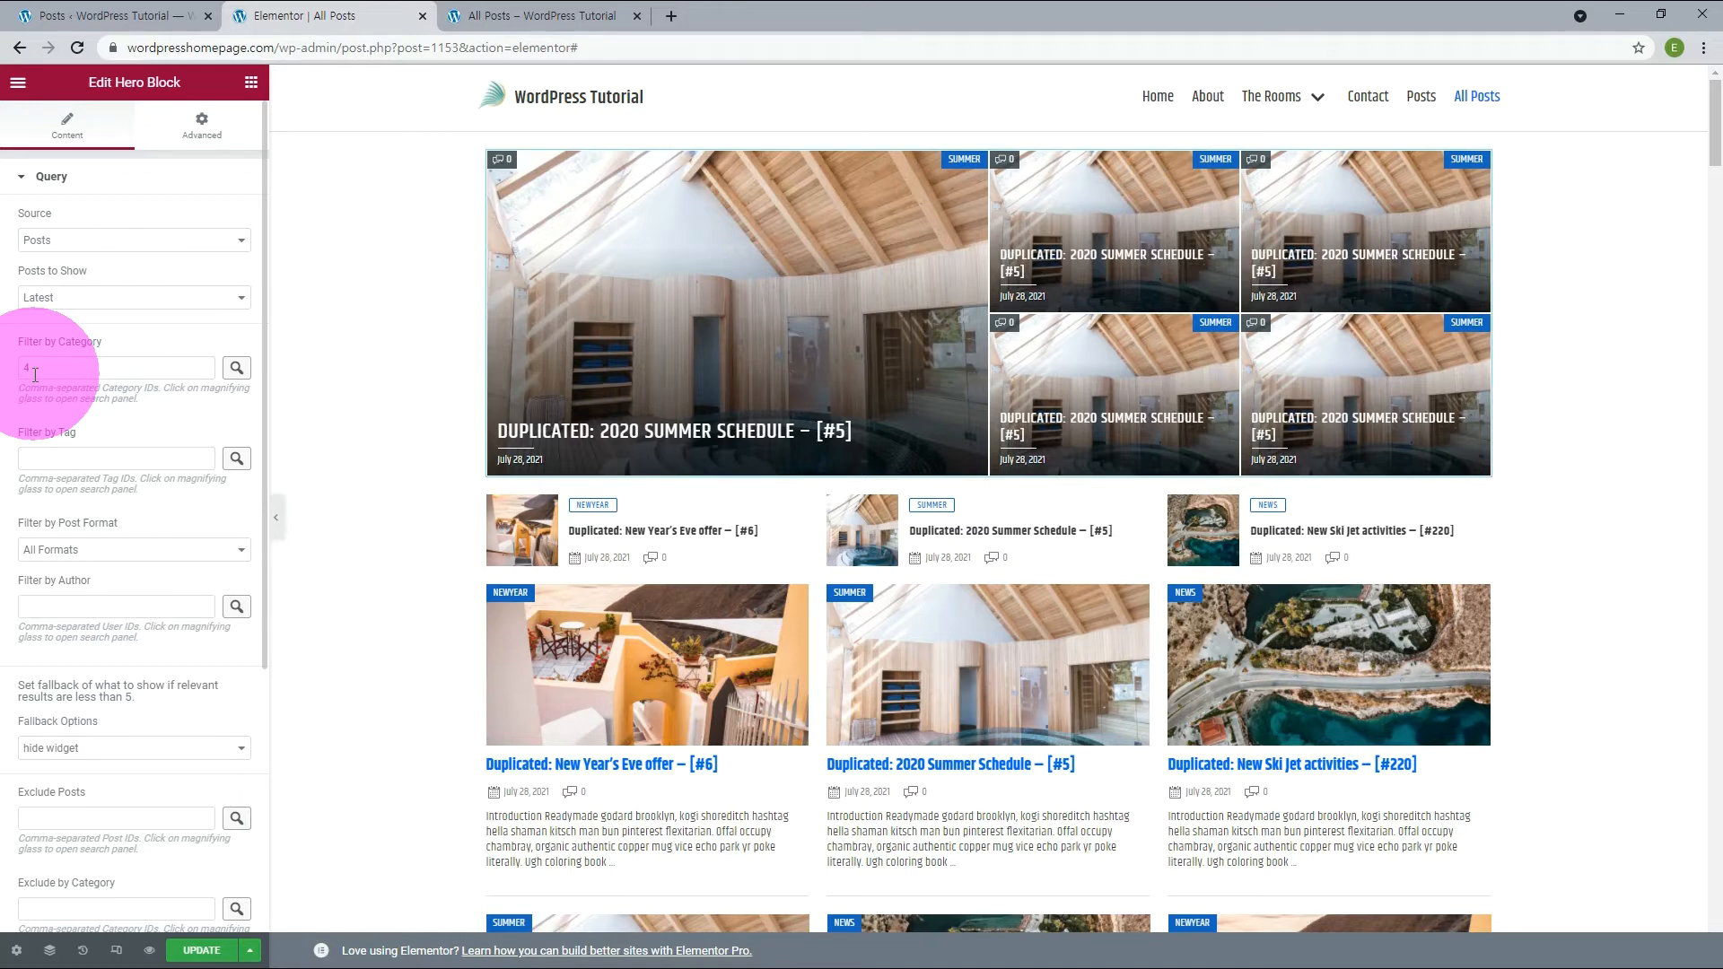
Step: Replace the Summer category with NewYear in the Hero Block's category filter
click(236, 367)
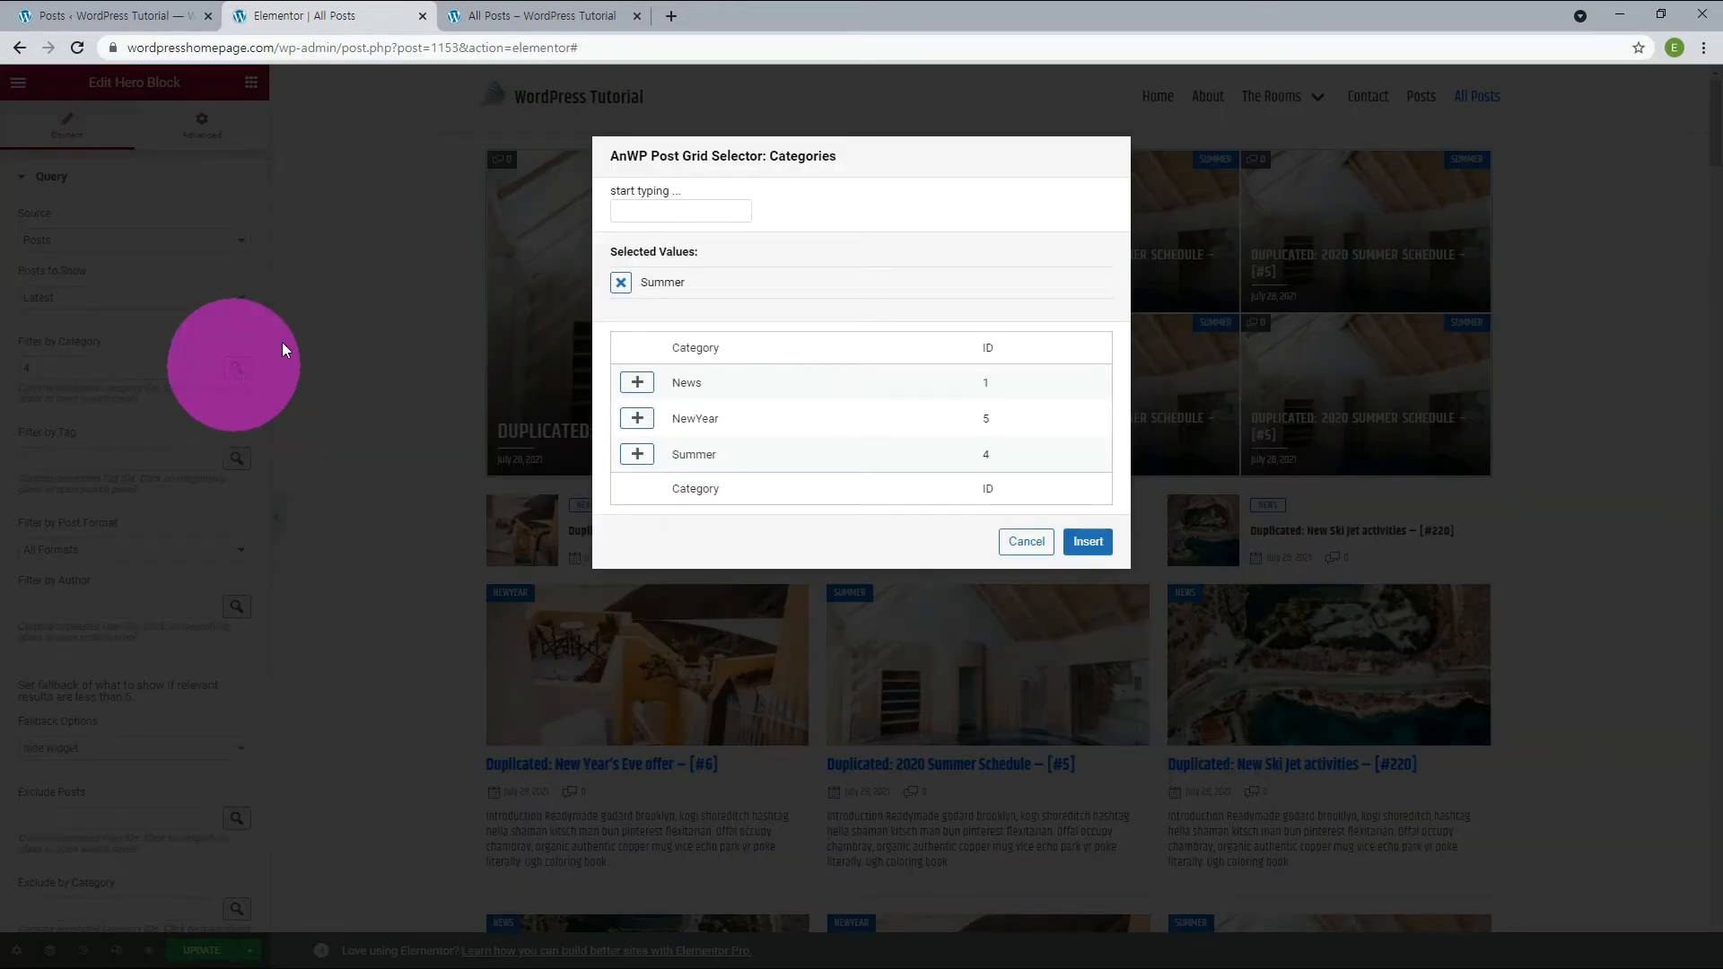
click(621, 283)
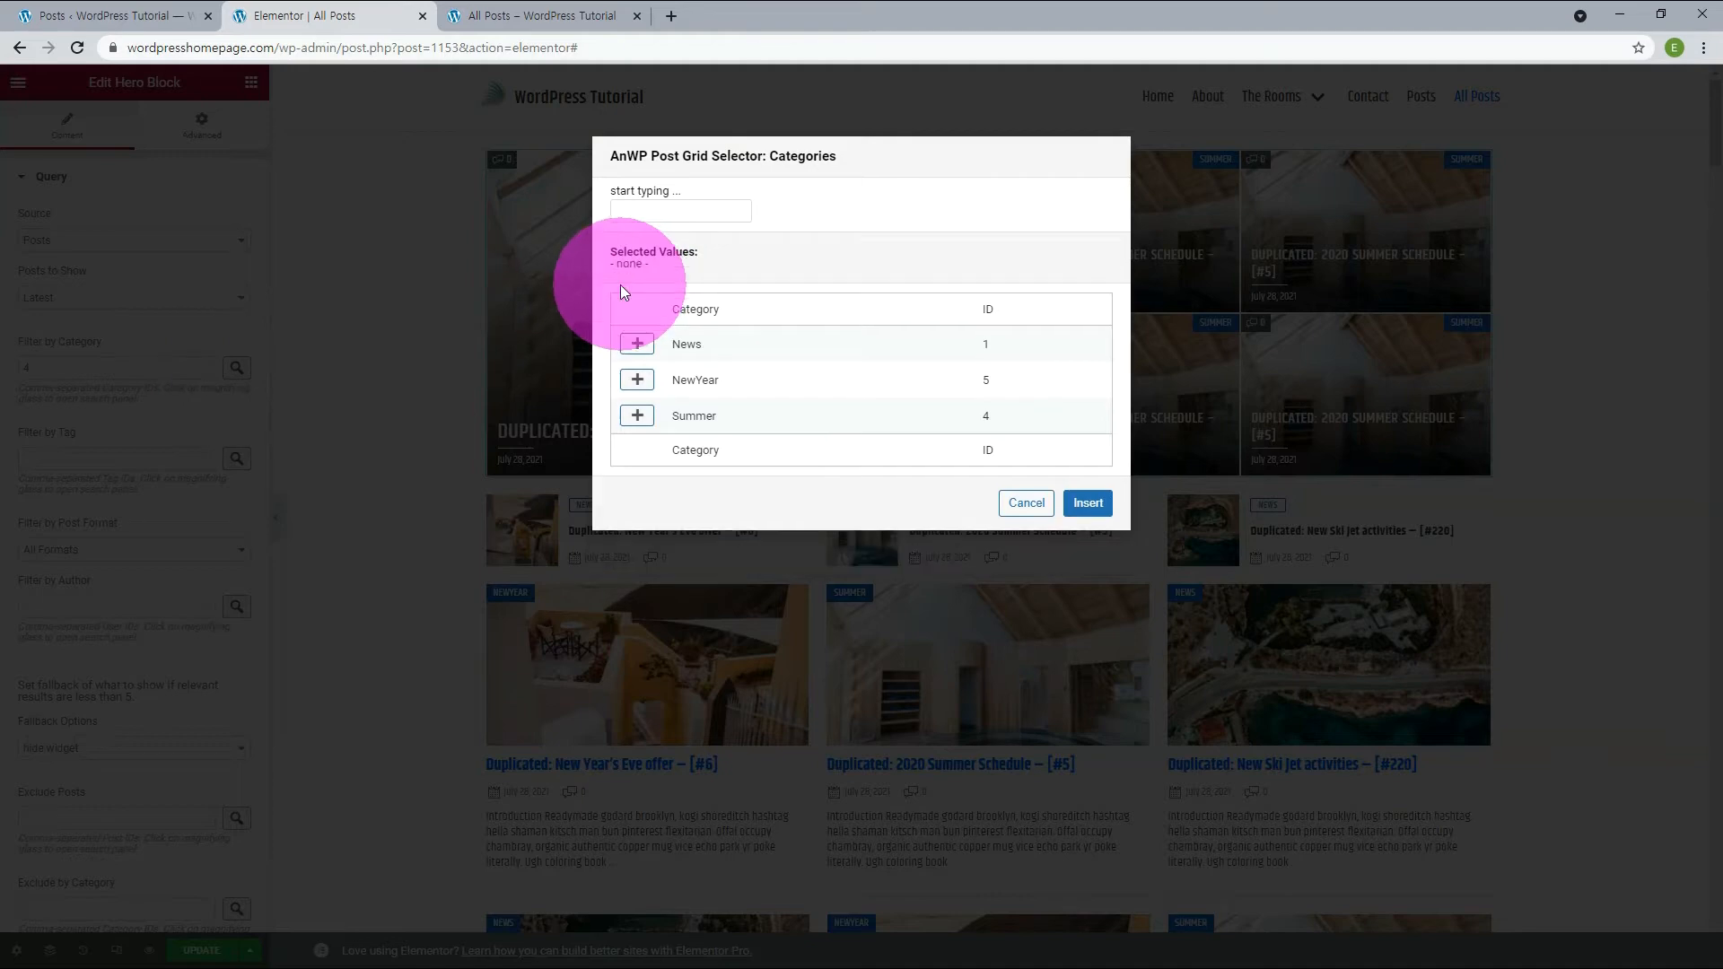
click(637, 380)
click(1088, 541)
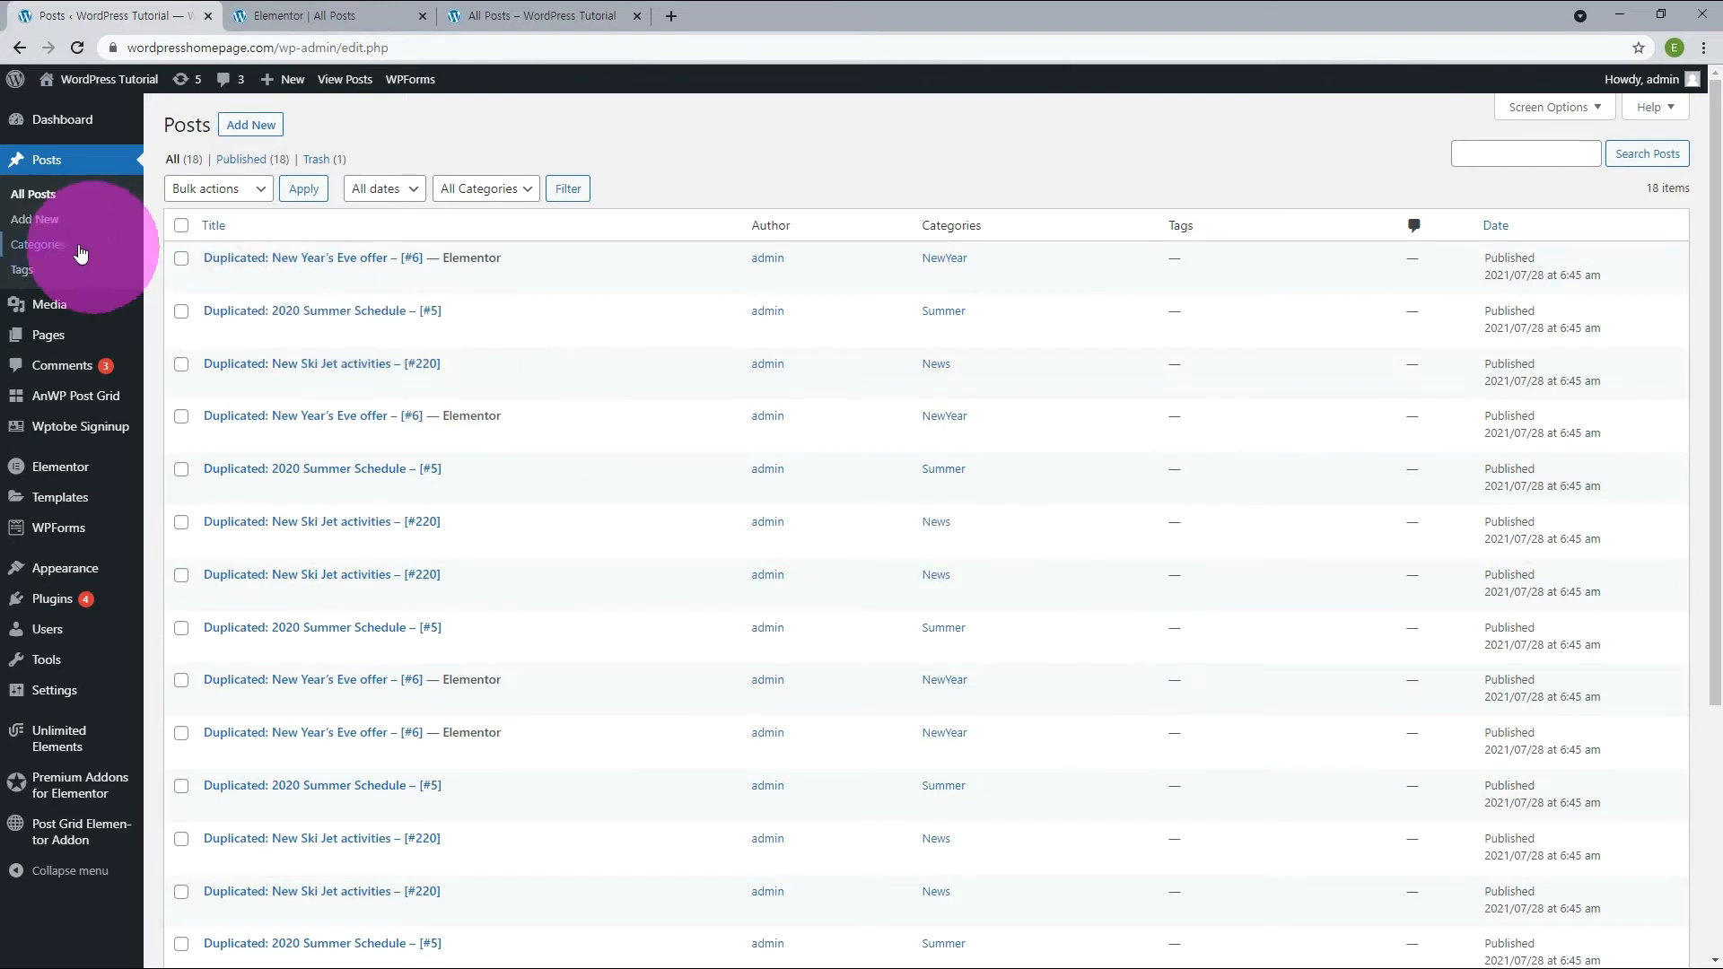
Step: Look at the post tags area in the dashboard, and quick-edit the newest New Year's Eve post to add the tag 2020
click(18, 271)
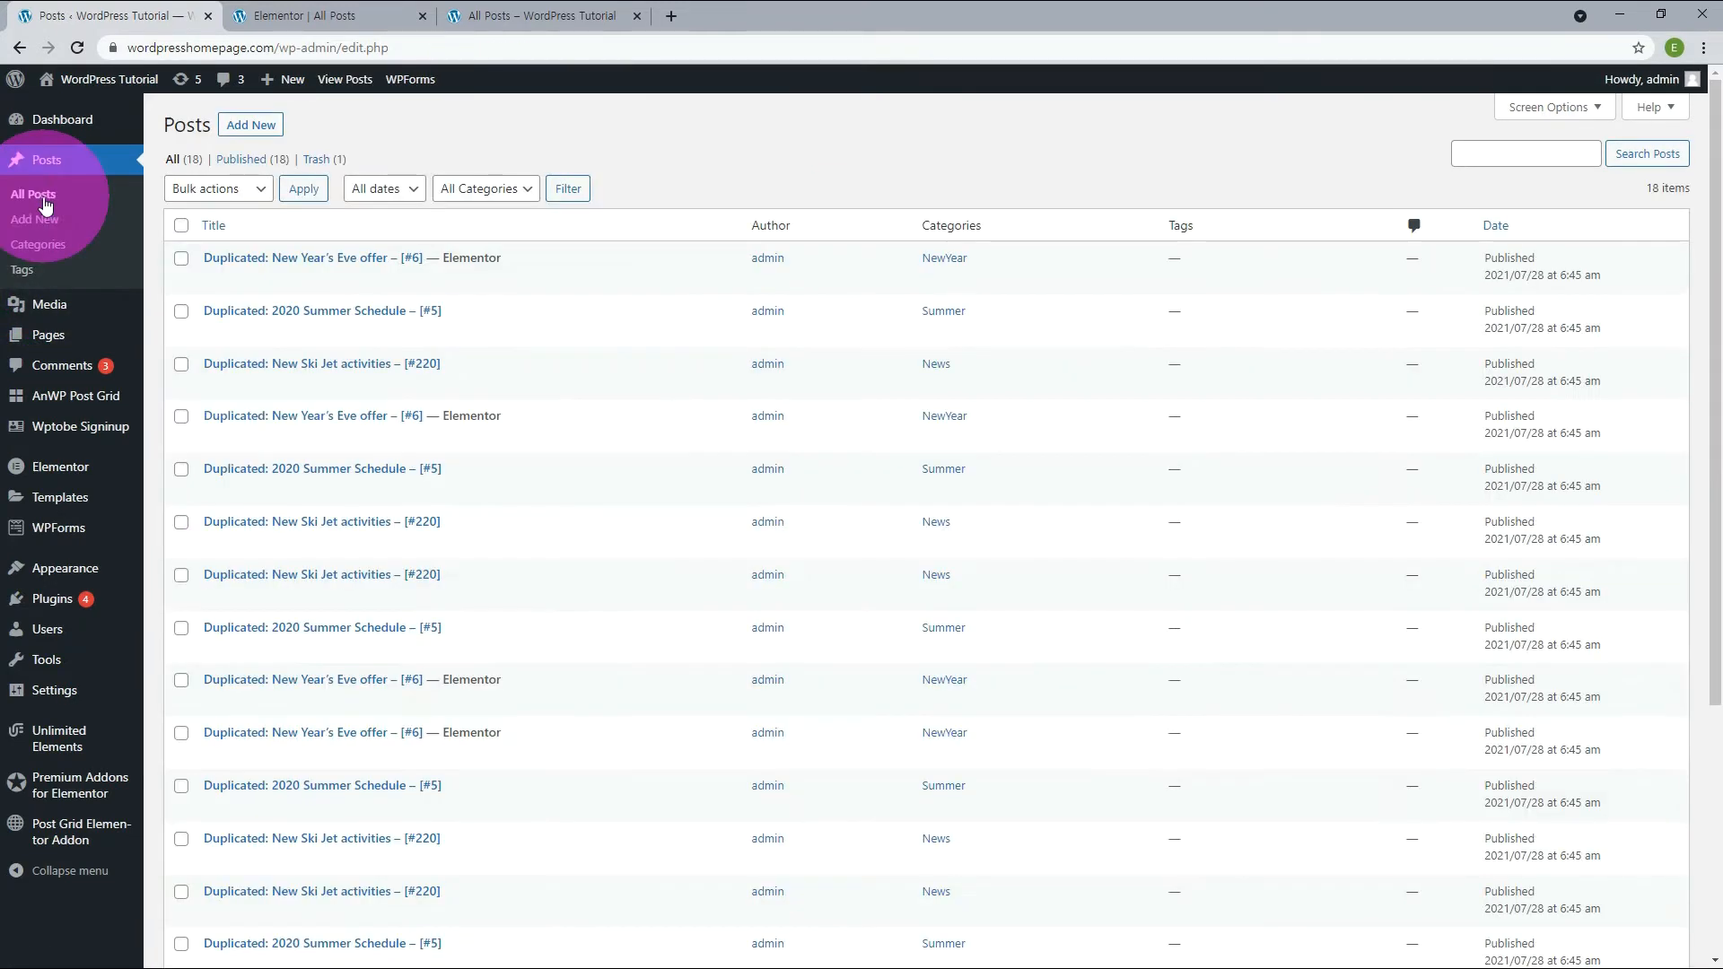
mouse_move(192, 244)
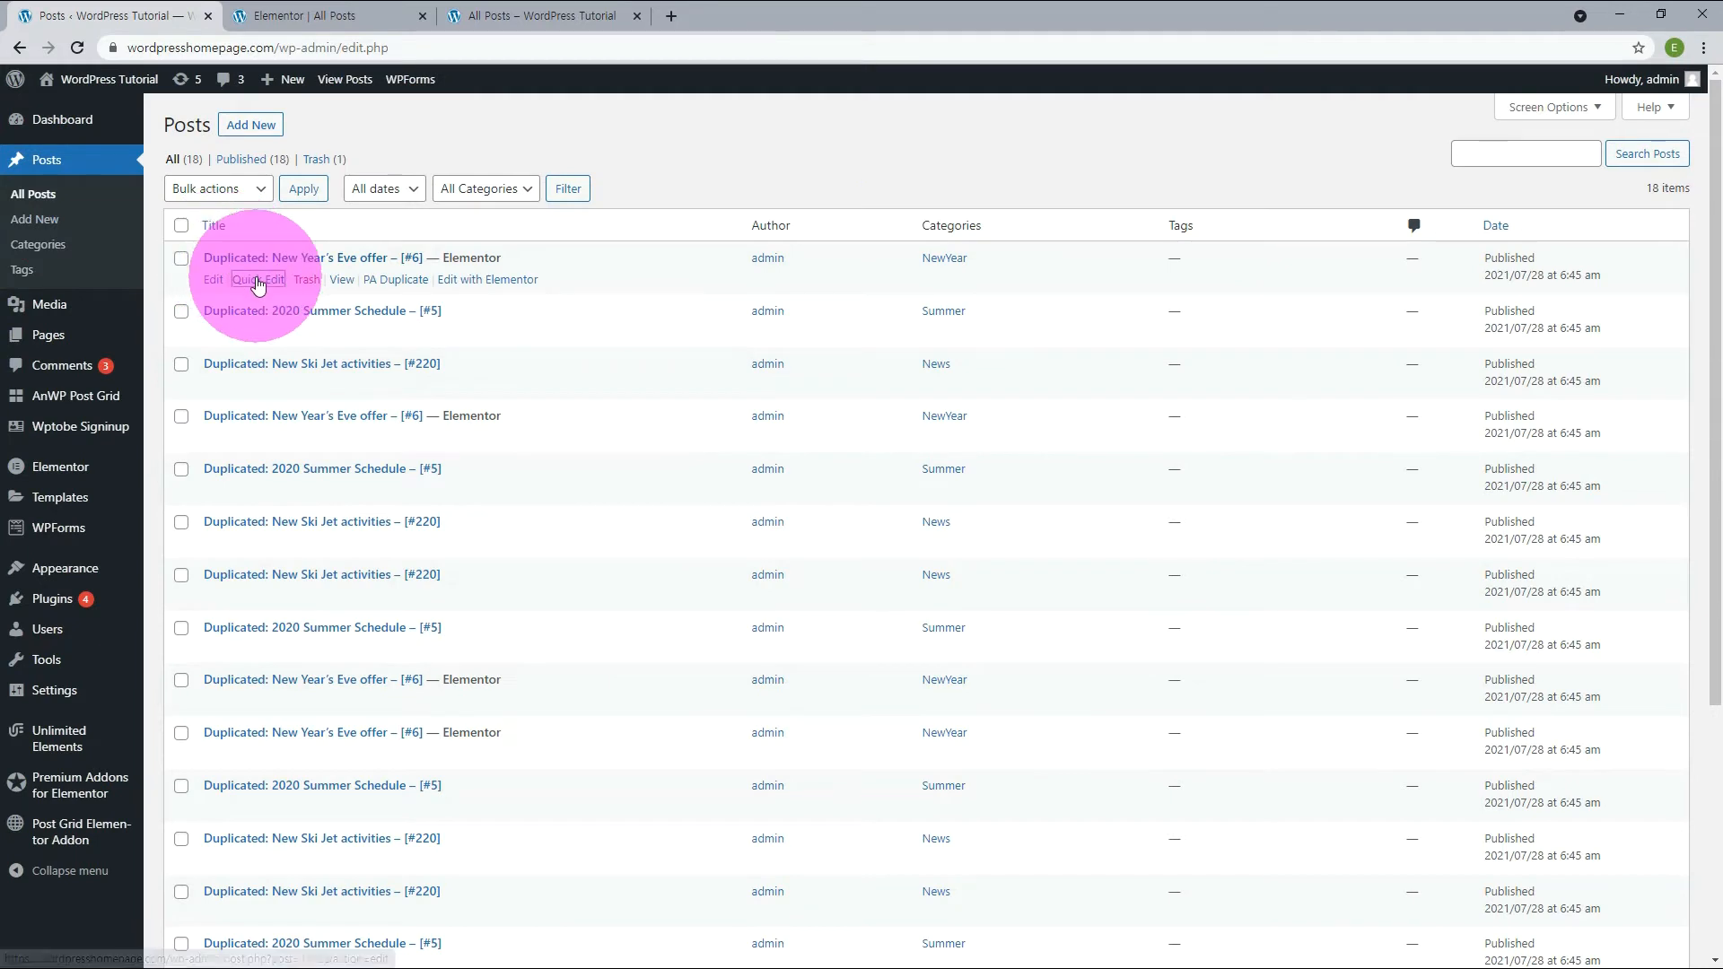
click(258, 280)
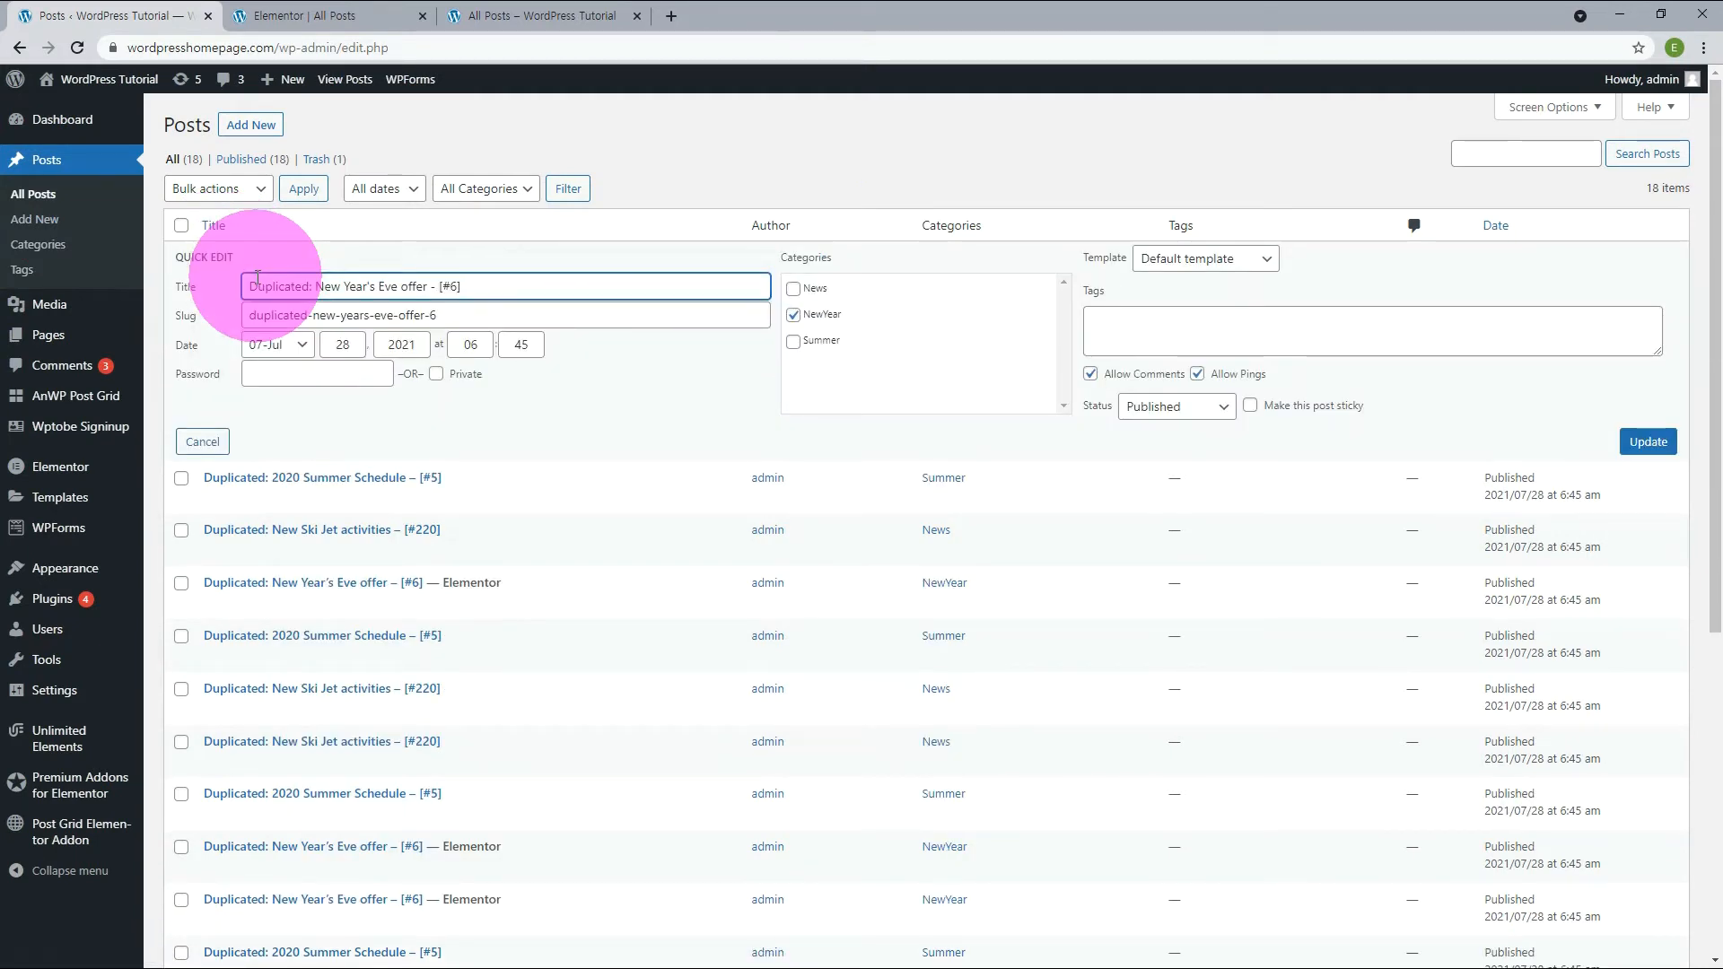
click(1161, 327)
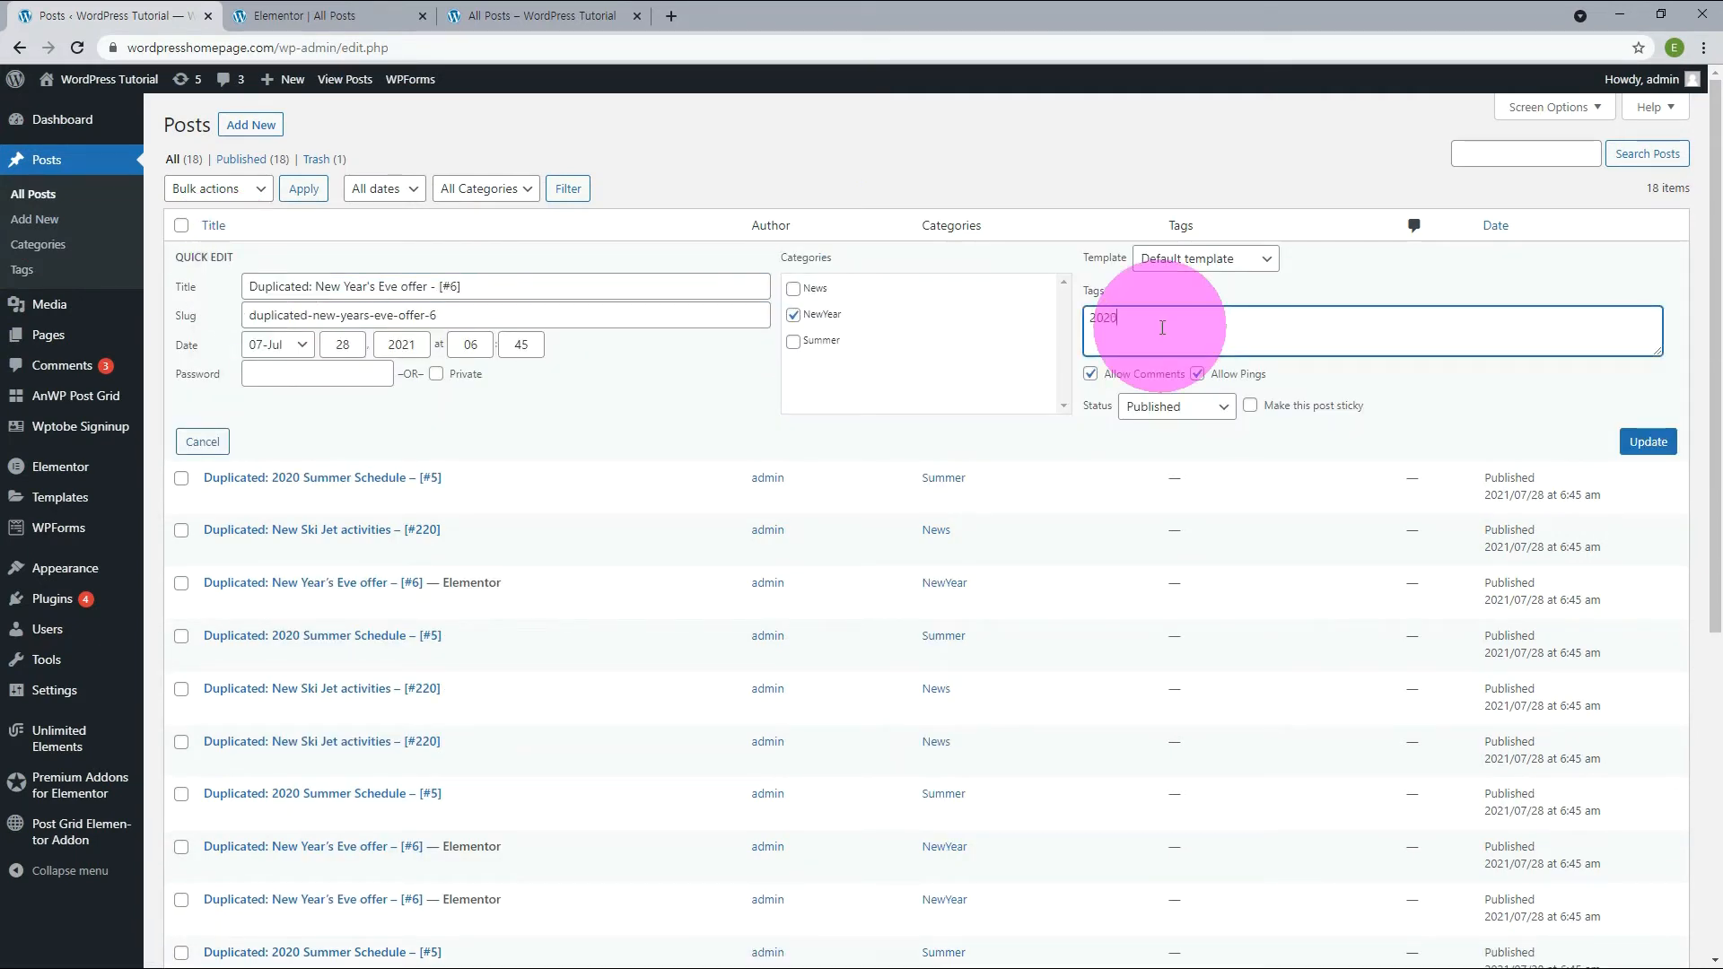
click(1635, 439)
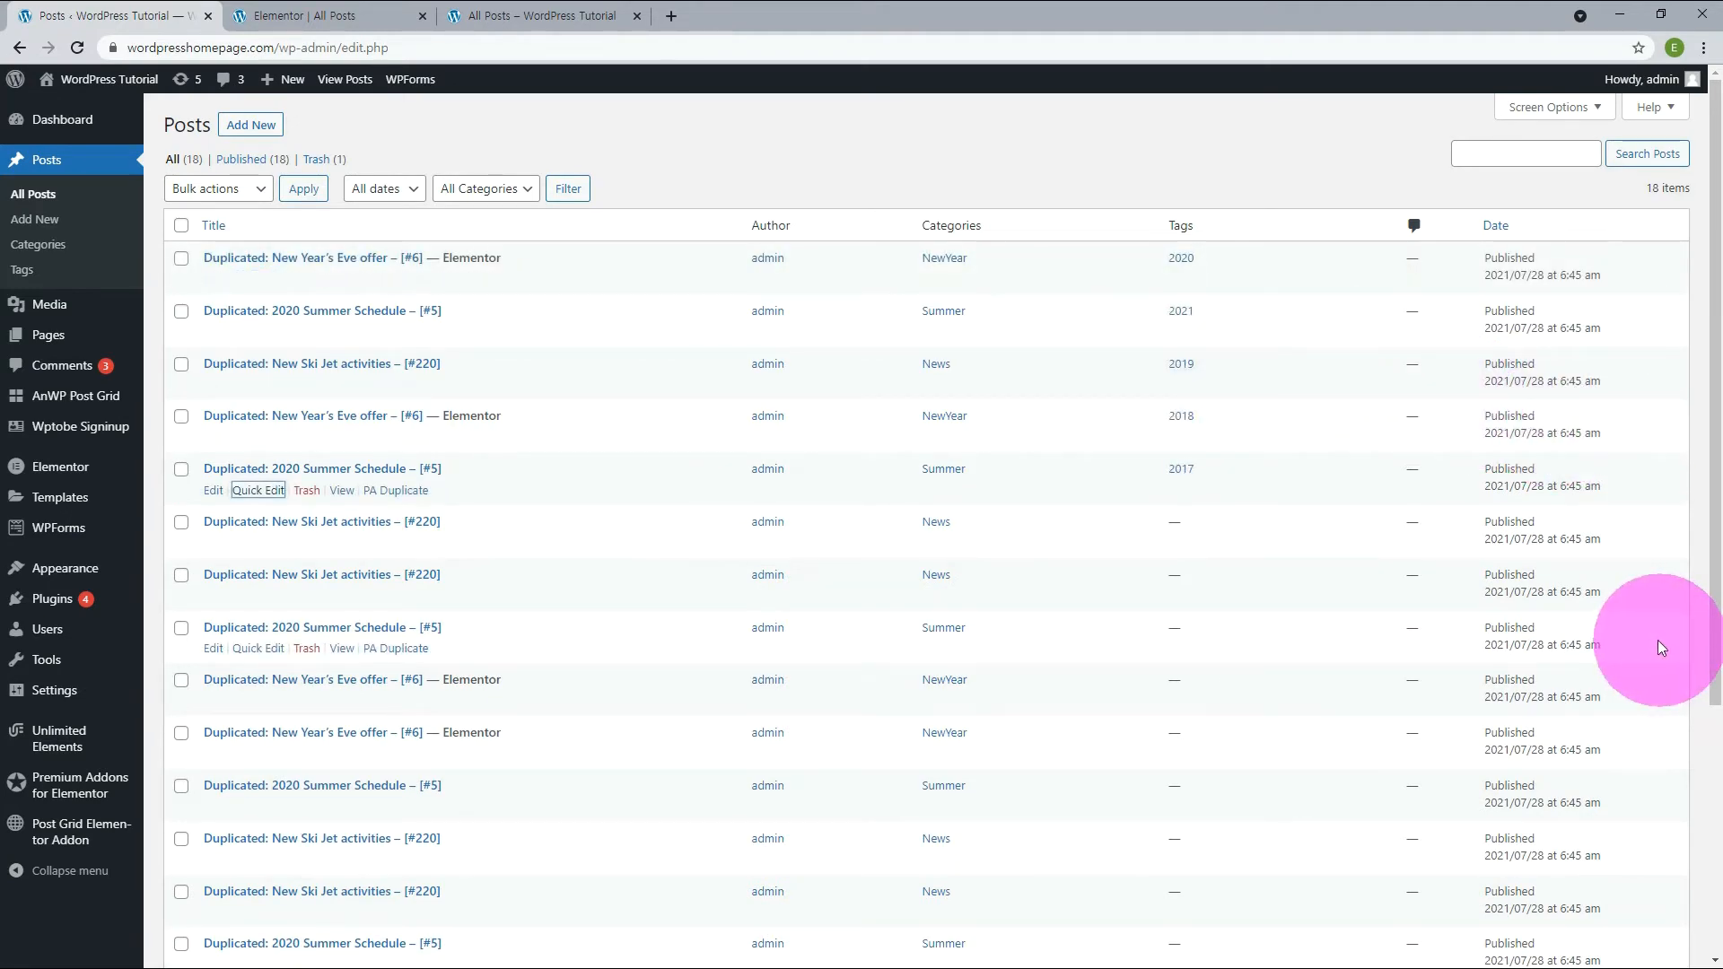
Step: Return to the page editor, try filtering the Hero Block's posts by the 2021 tag, and clear the tag filter
click(276, 15)
click(236, 459)
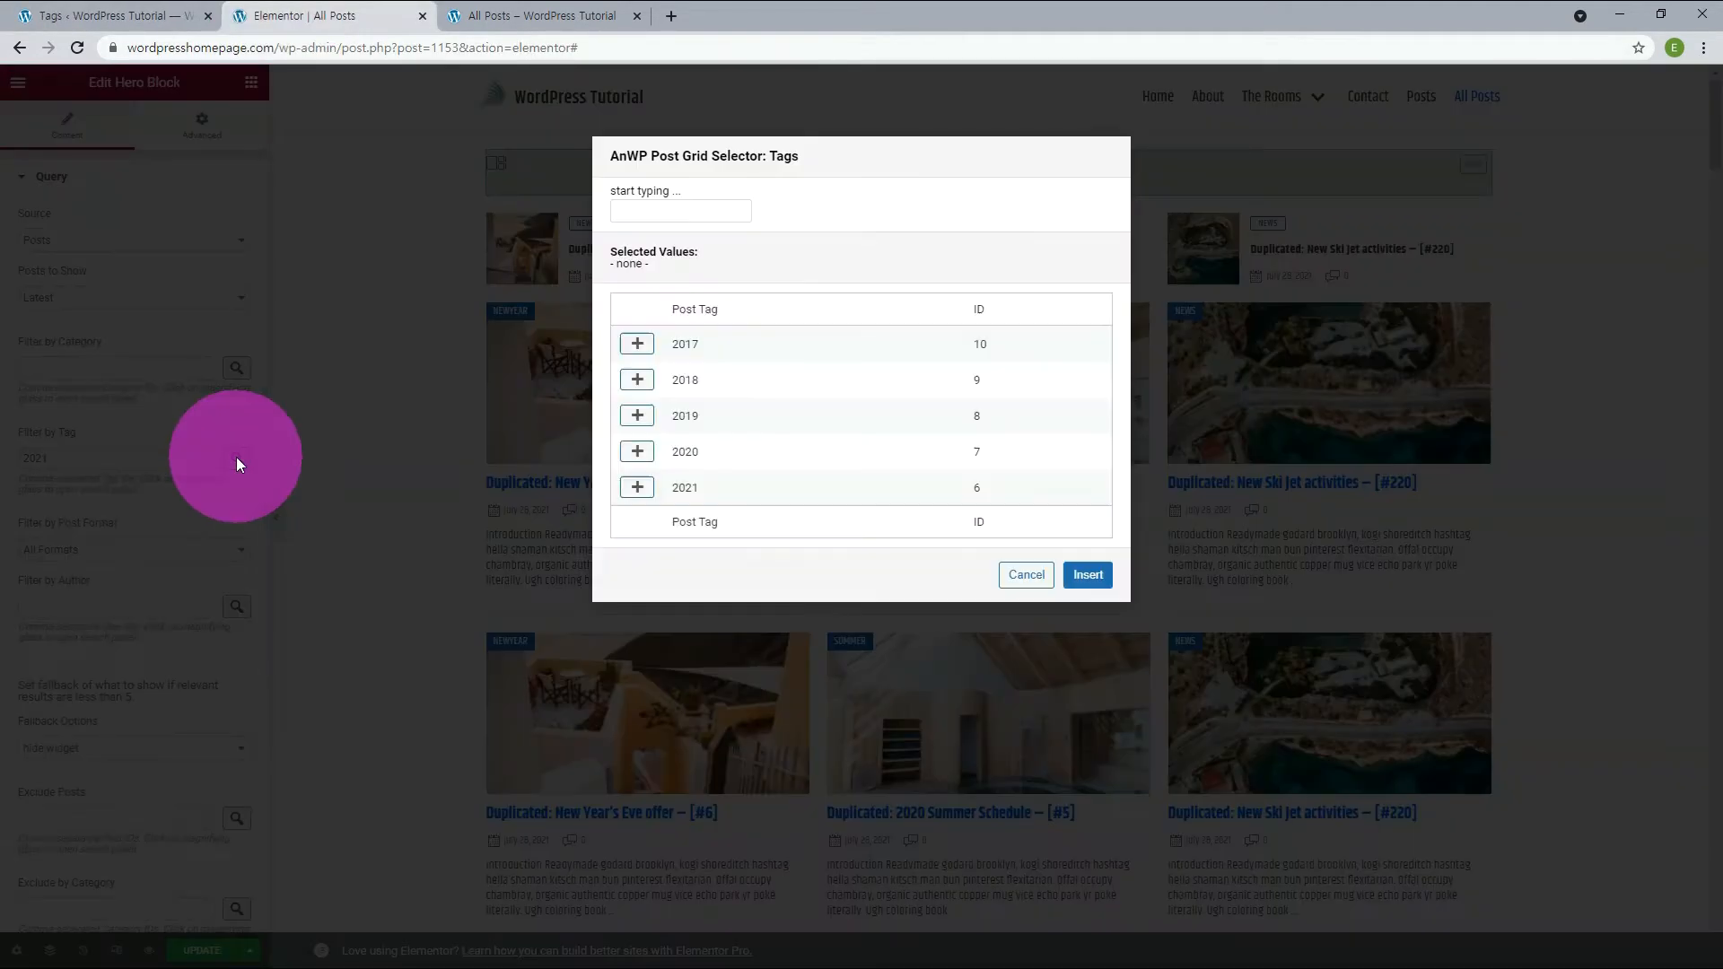
click(644, 489)
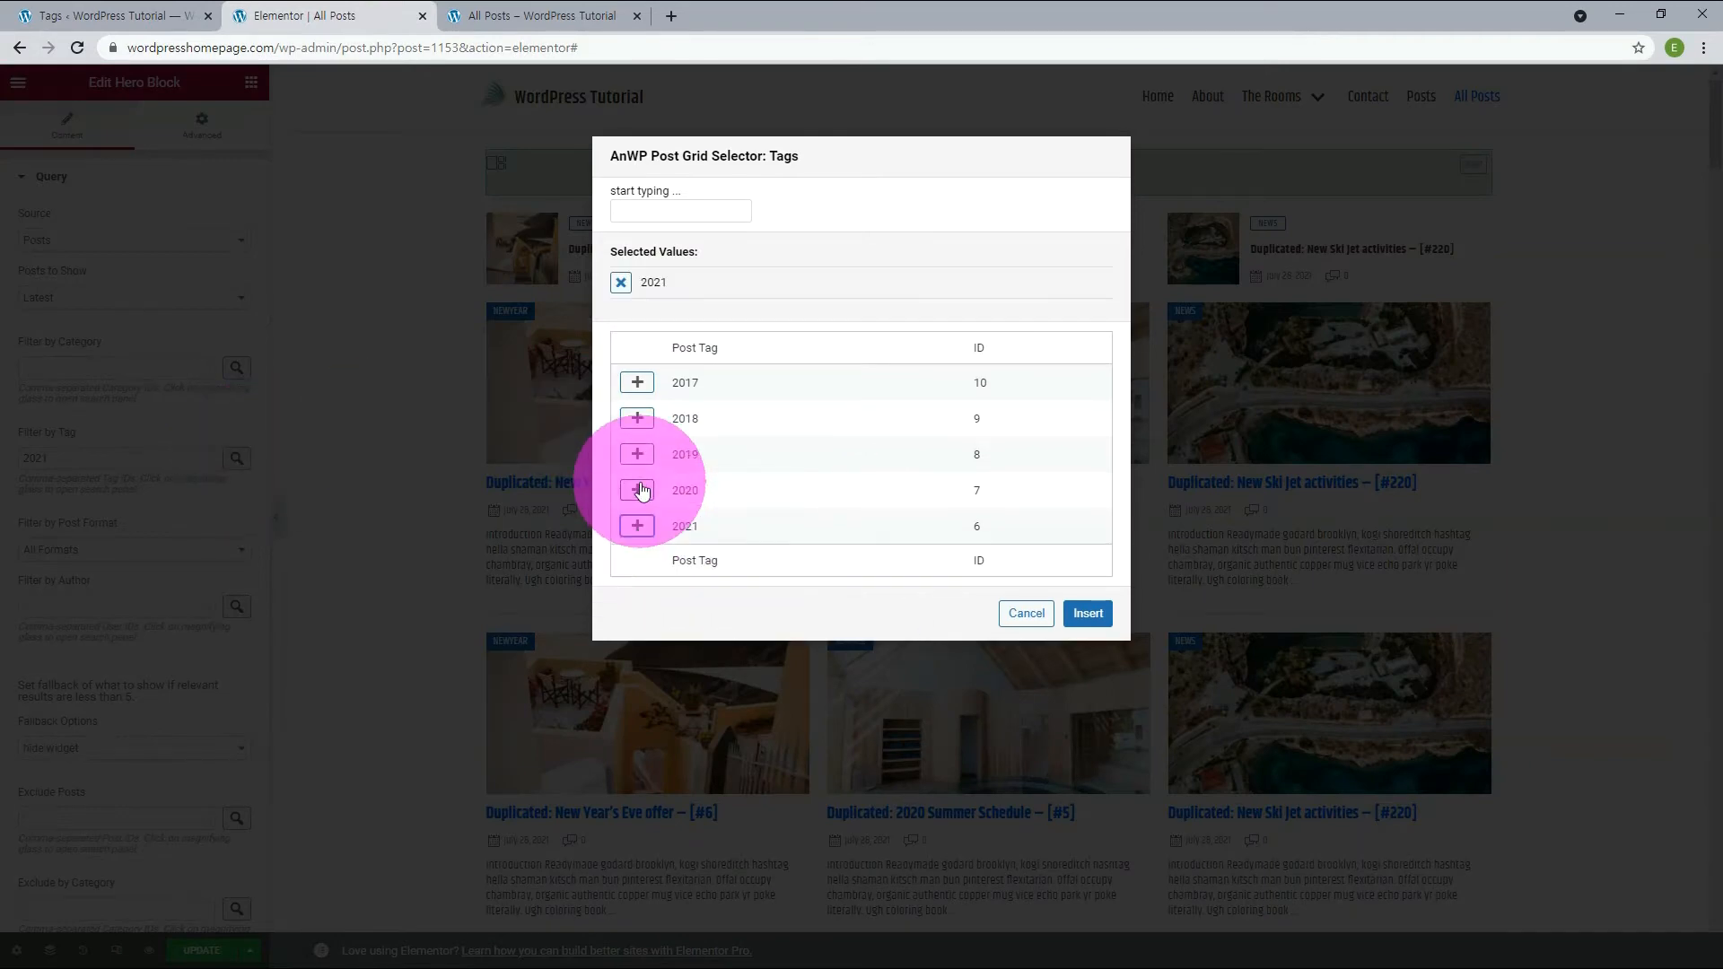
click(1086, 614)
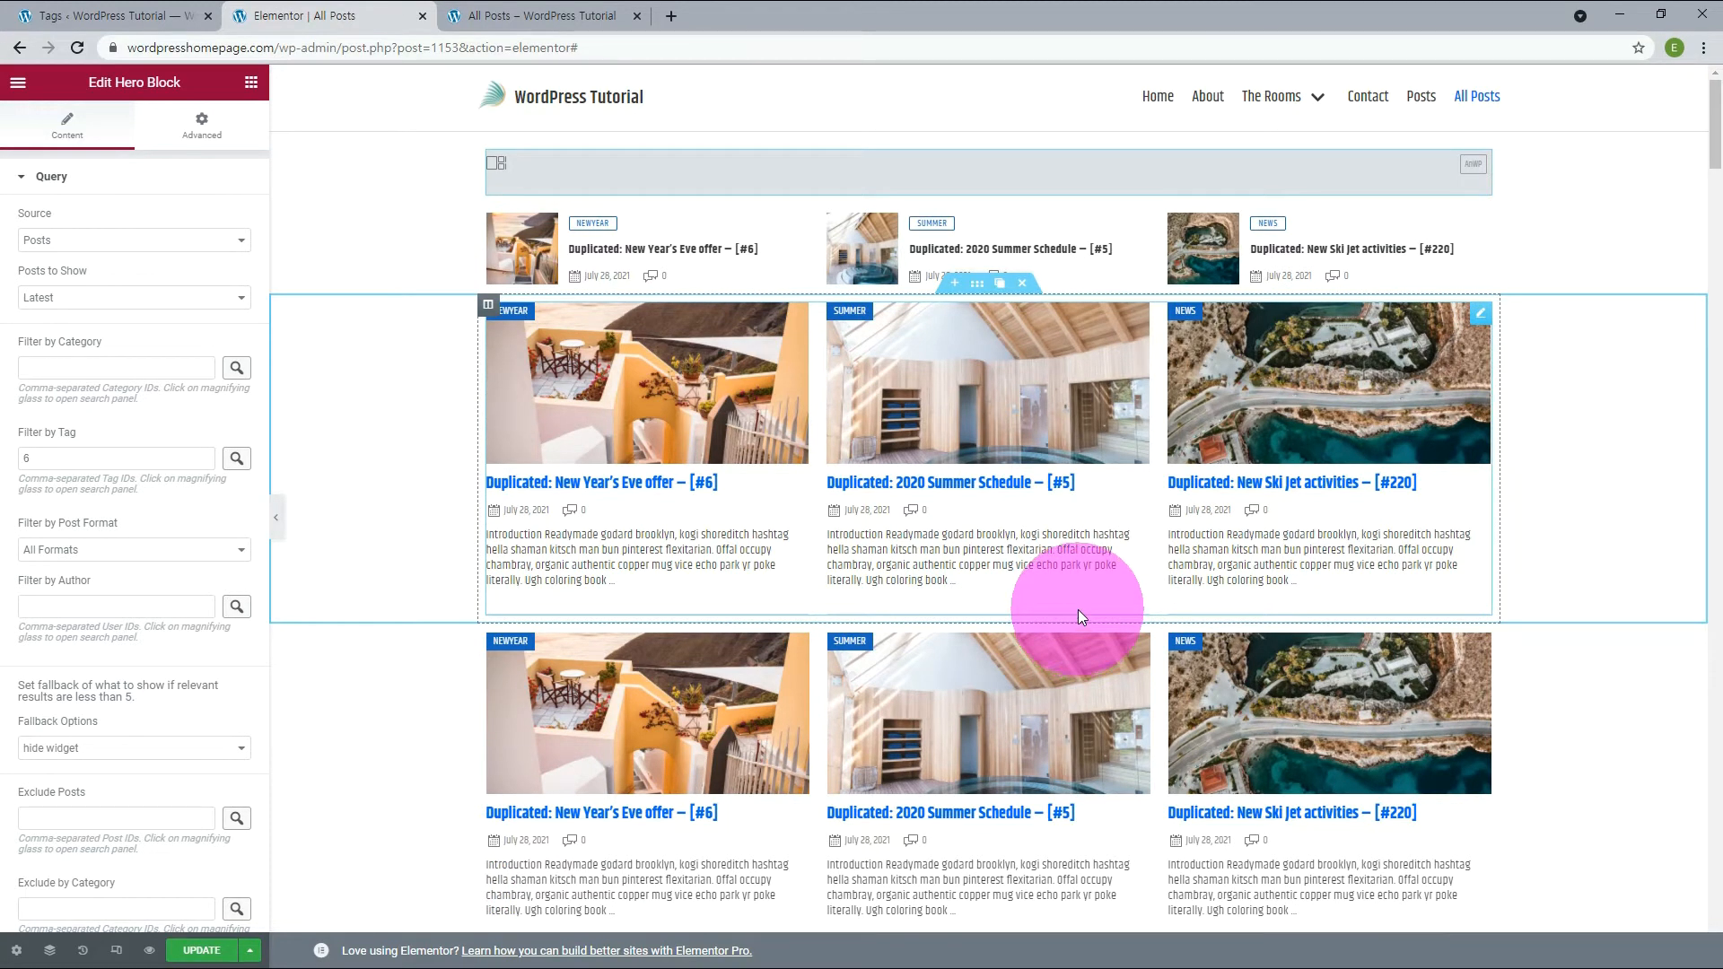
double_click(91, 465)
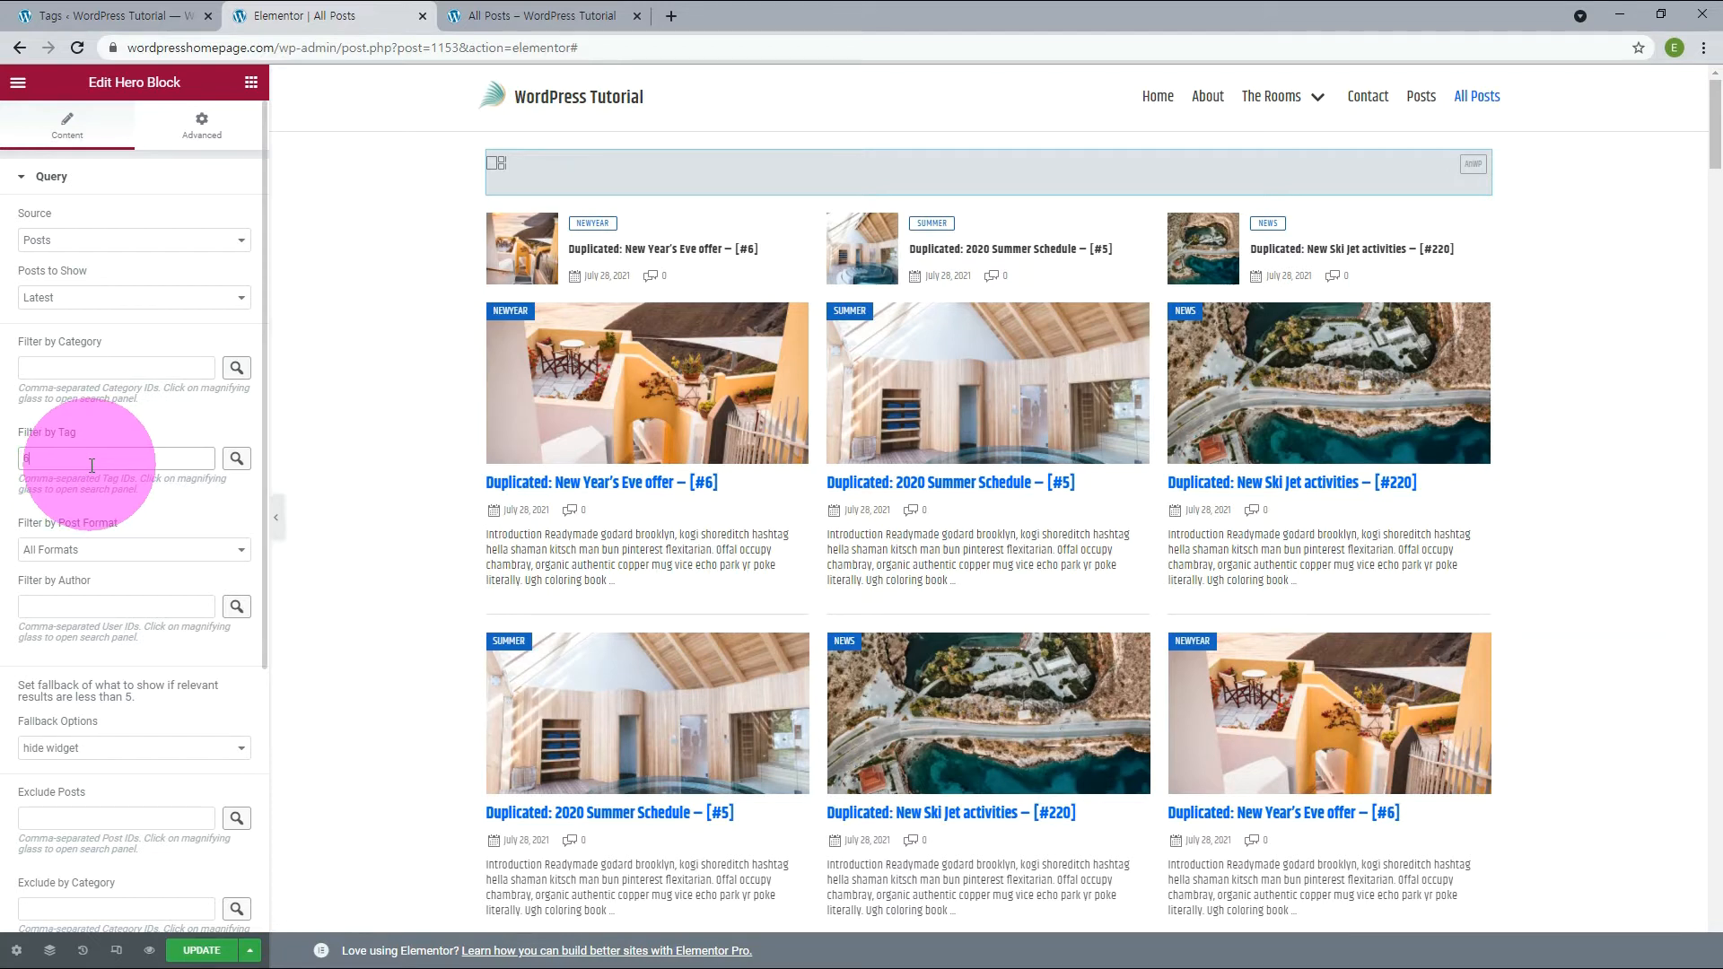
key(BackSpace)
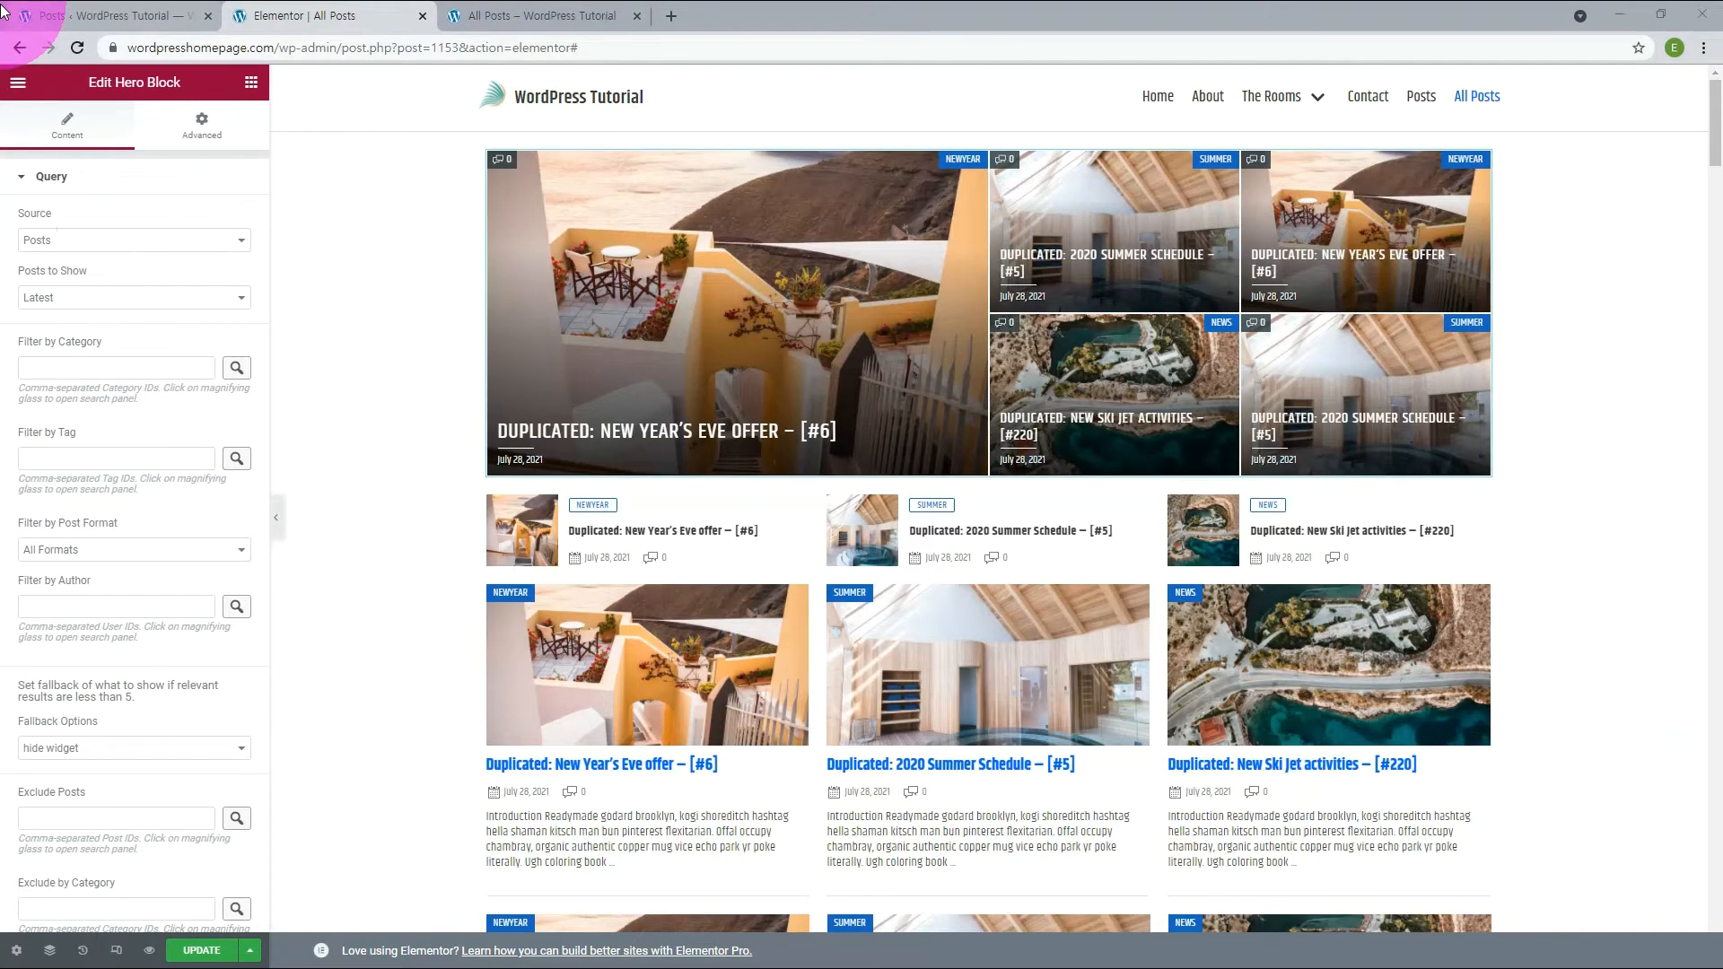
Step: Look at the Hero Block's post format filter options and check the Author column in the dashboard's posts list
click(73, 549)
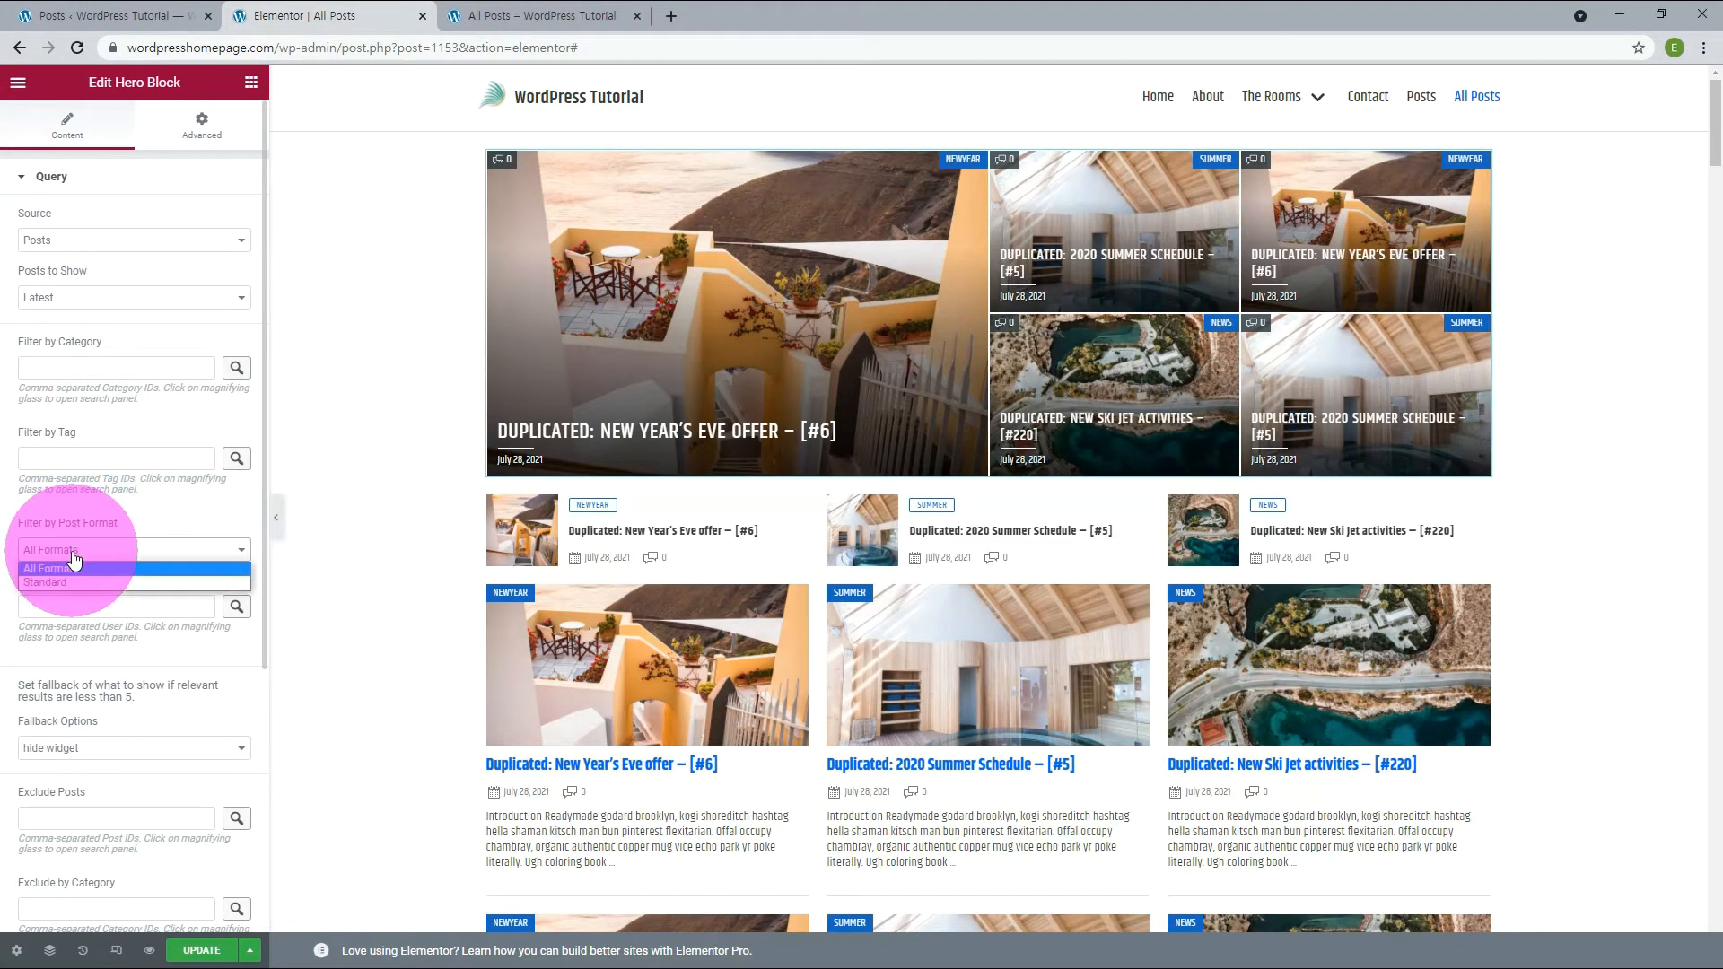
click(74, 558)
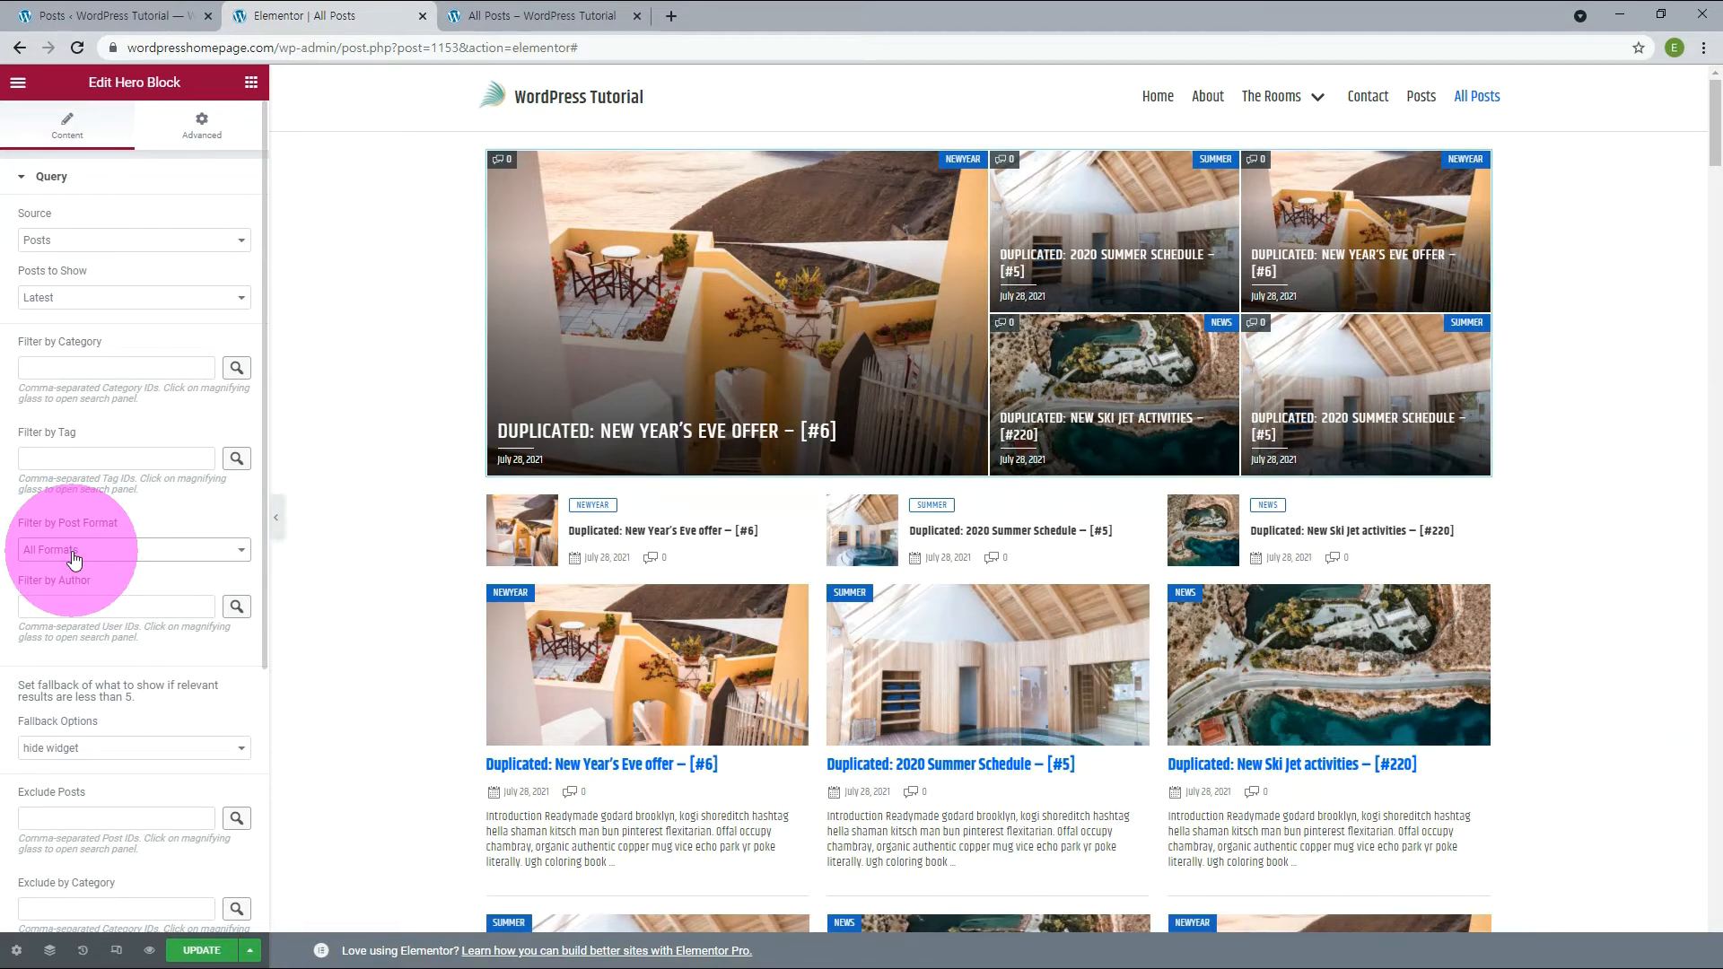
click(54, 604)
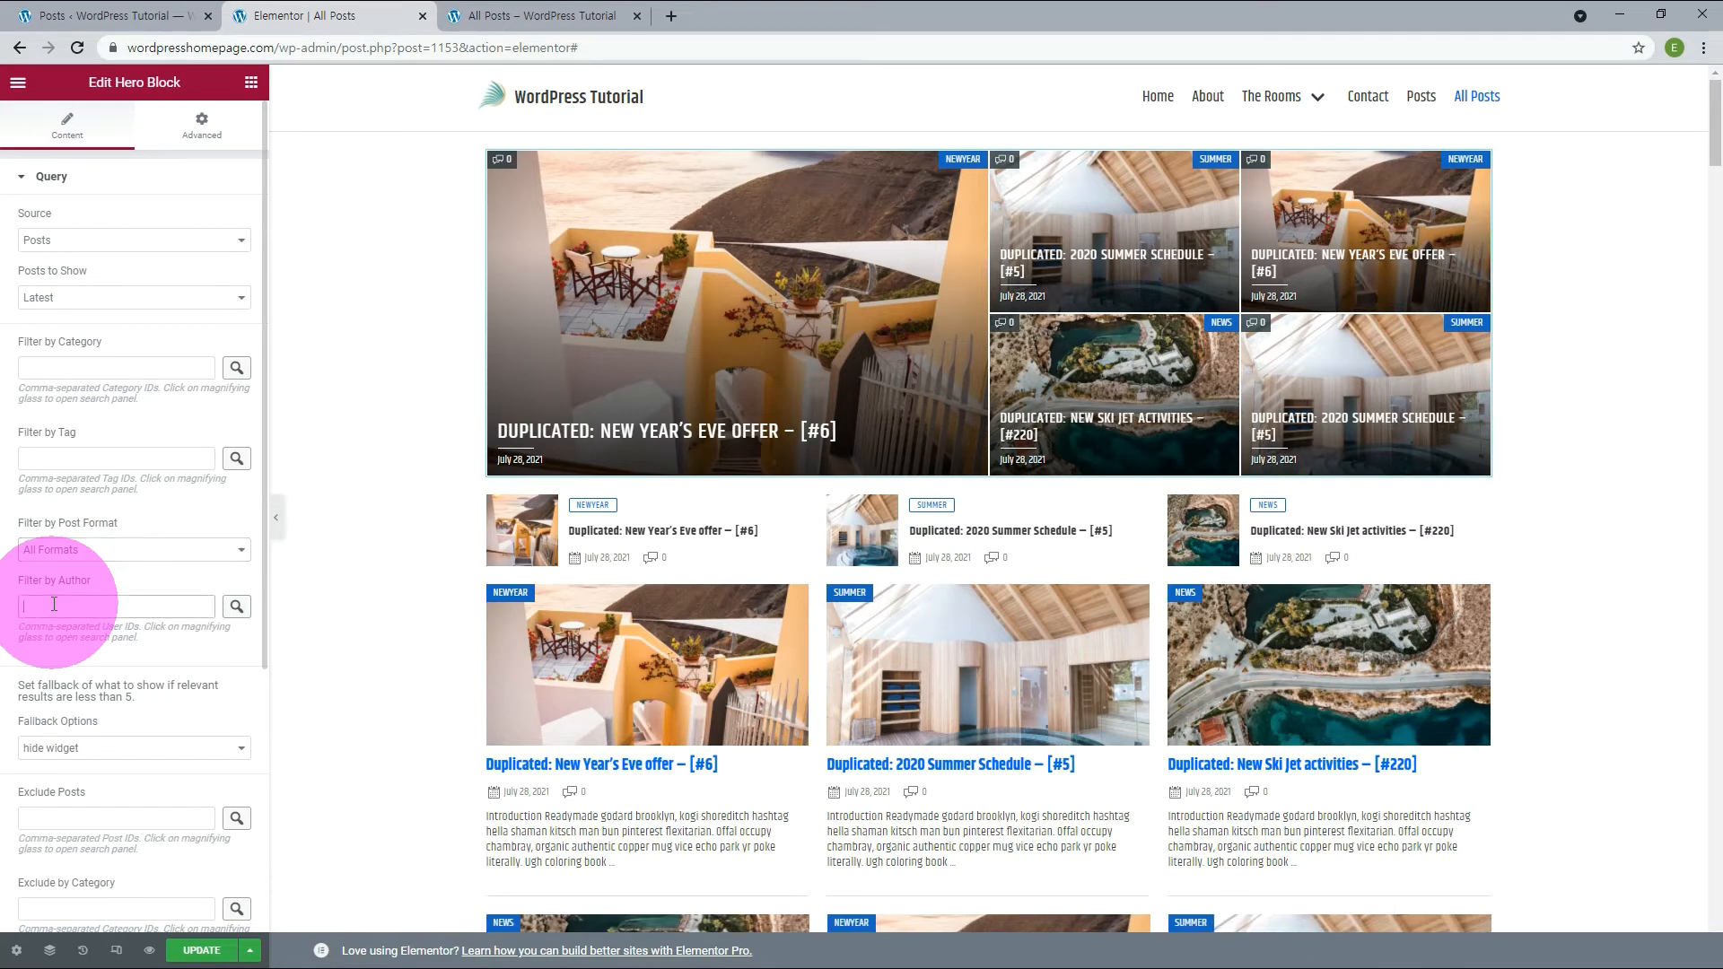
click(57, 14)
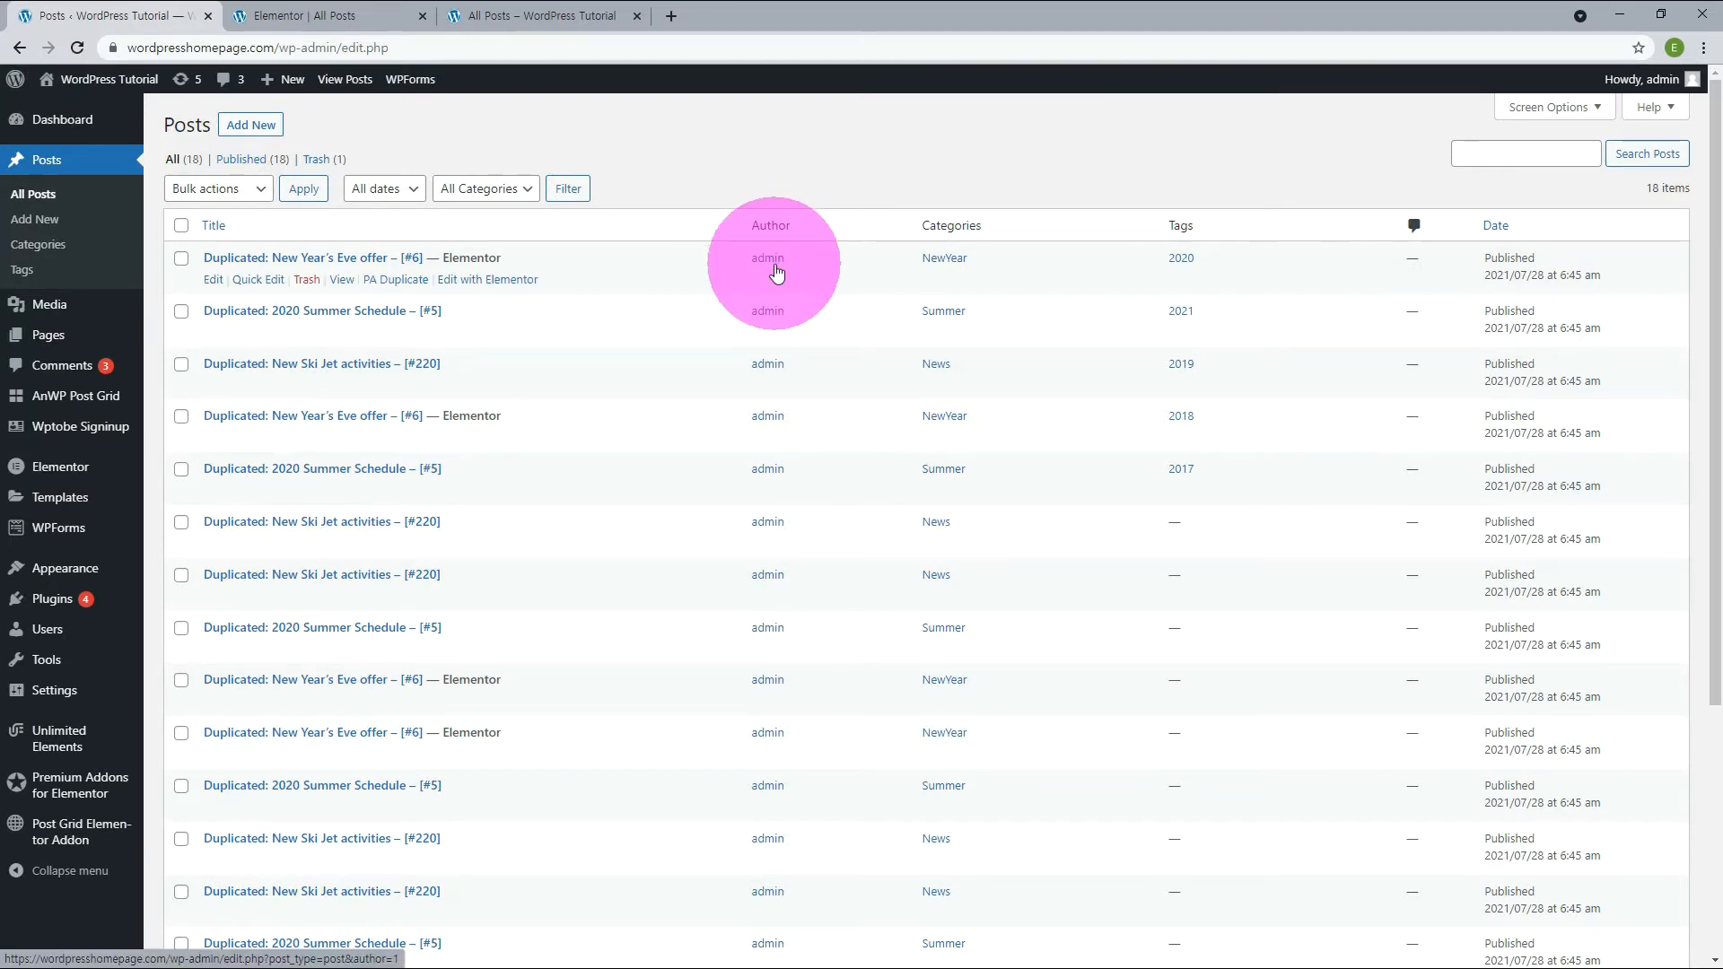
click(303, 14)
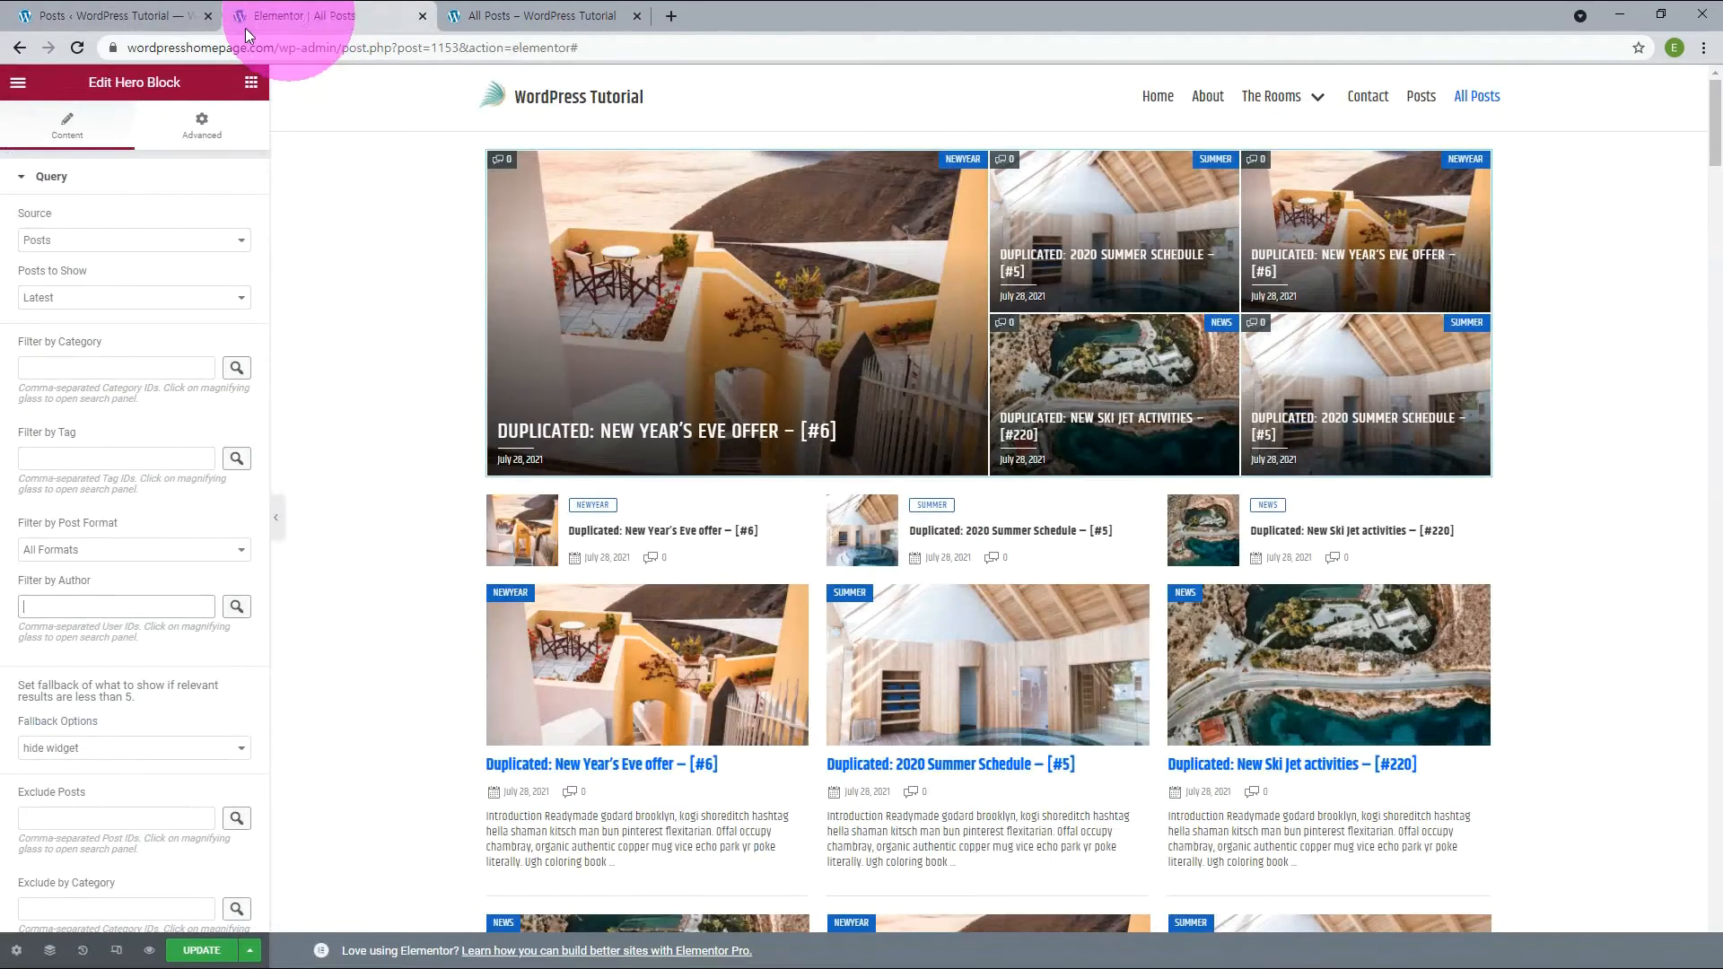
Step: Try filtering the Hero Block's posts by author ID 1, and look at the author selector without inserting an author
click(126, 607)
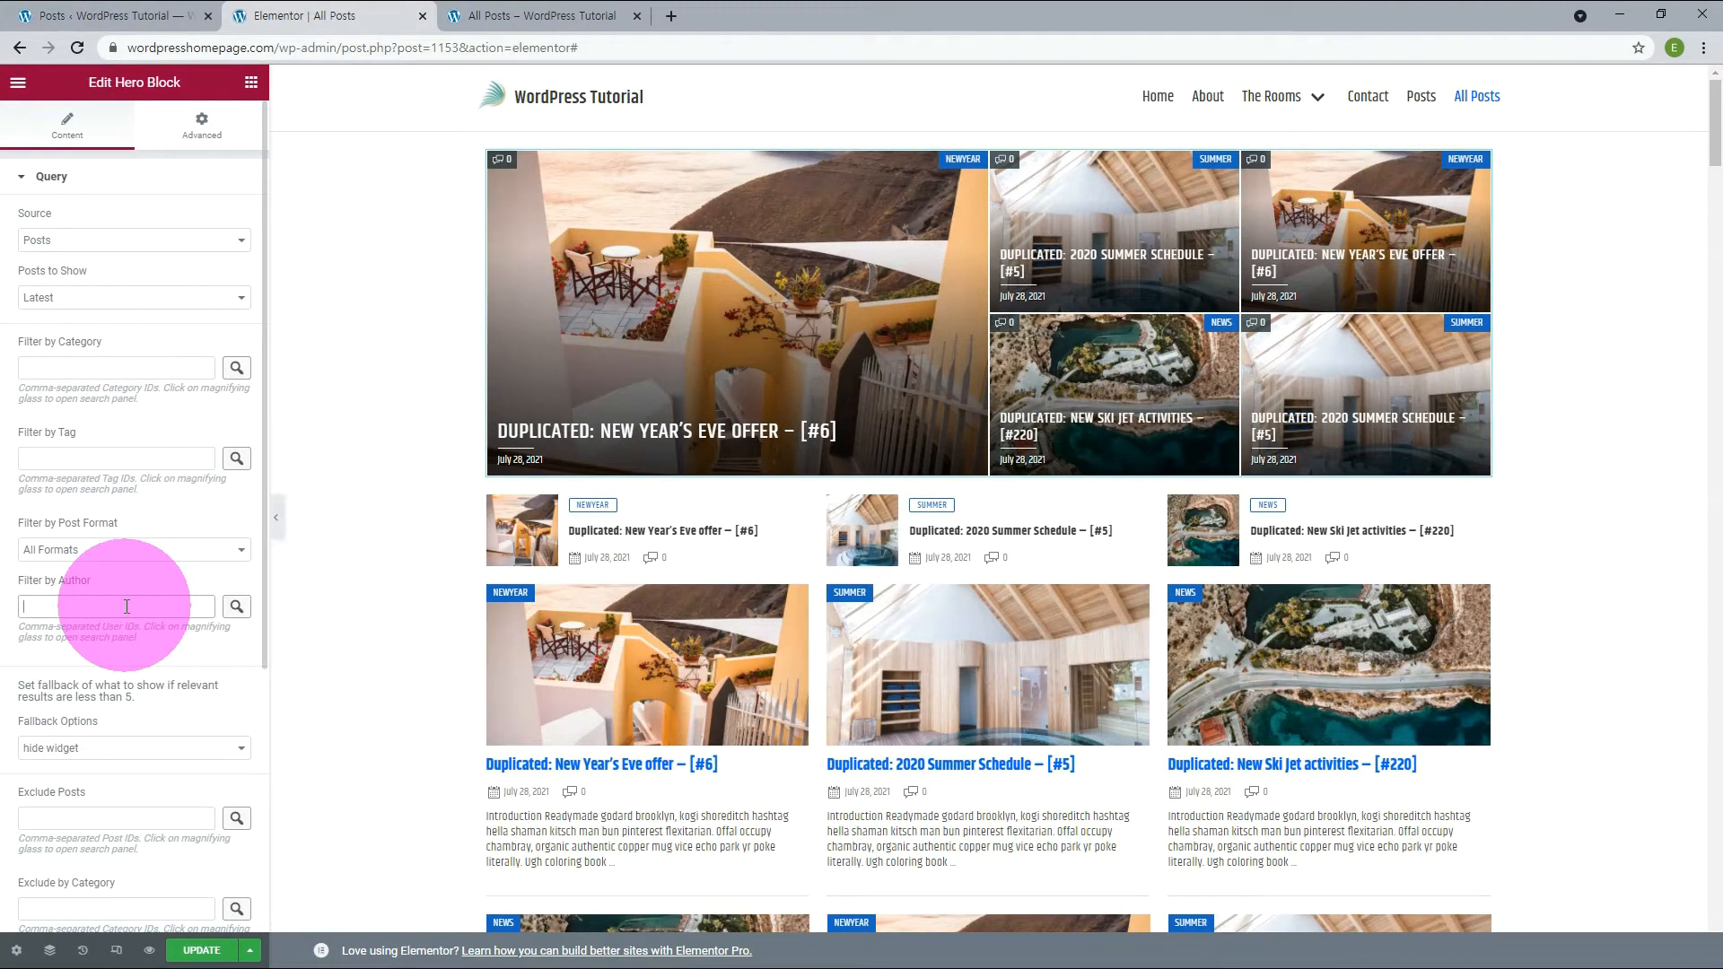
text(1)
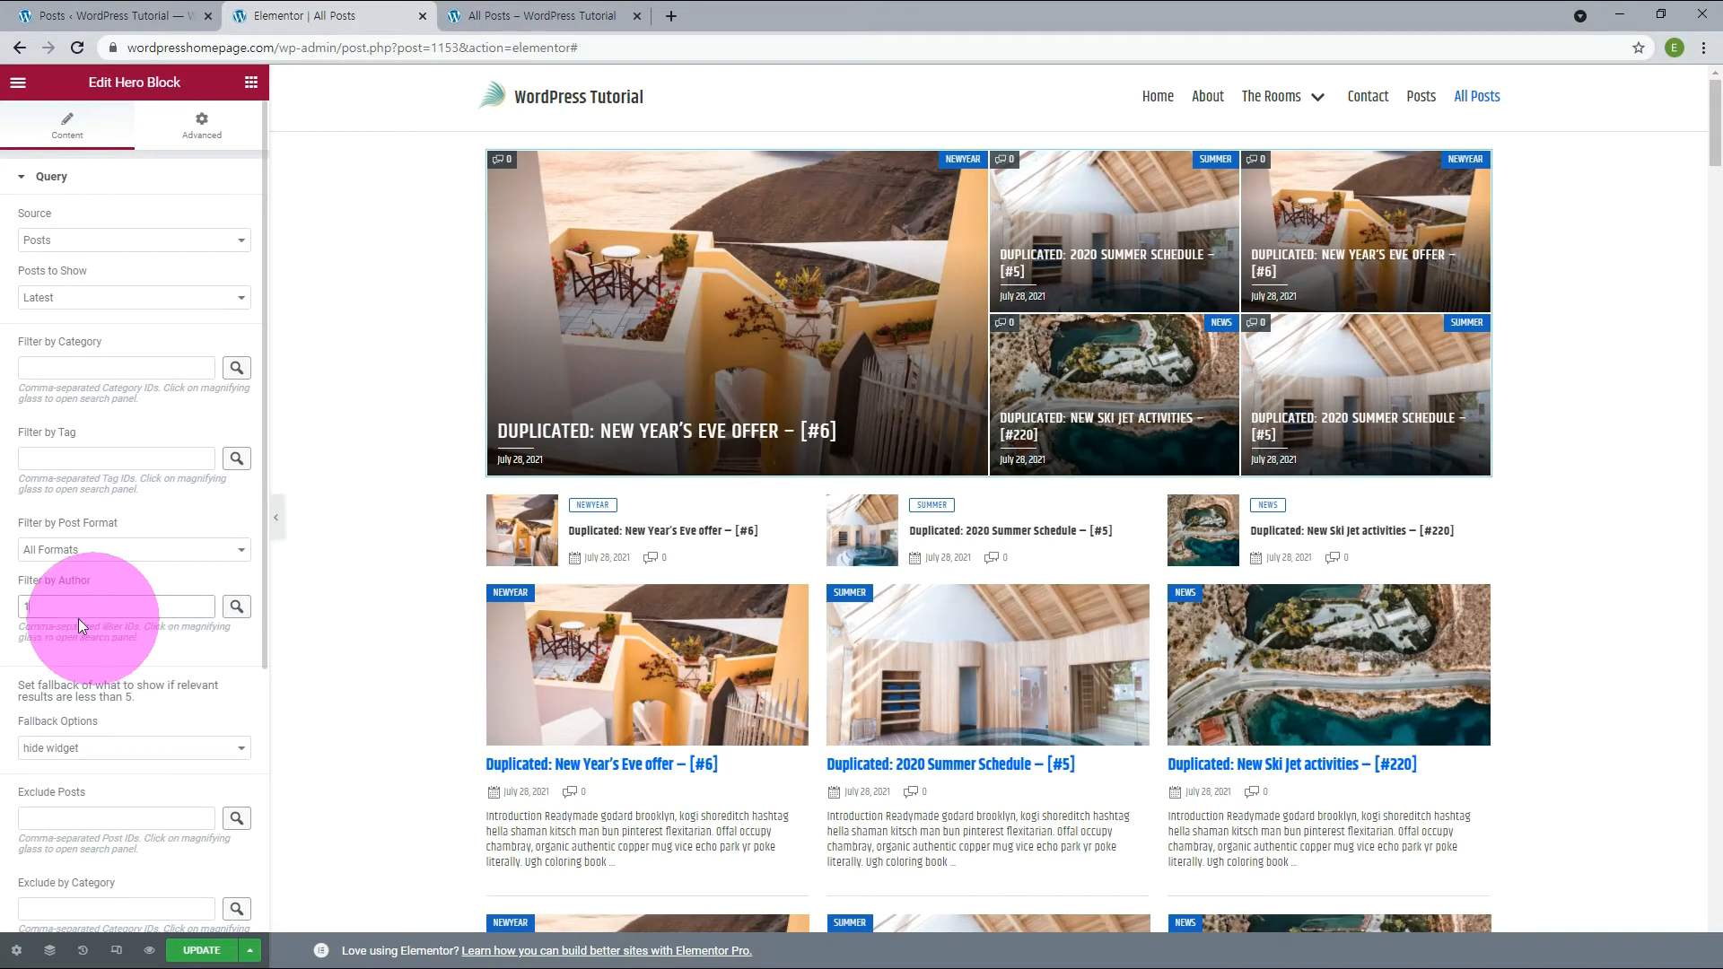
click(237, 607)
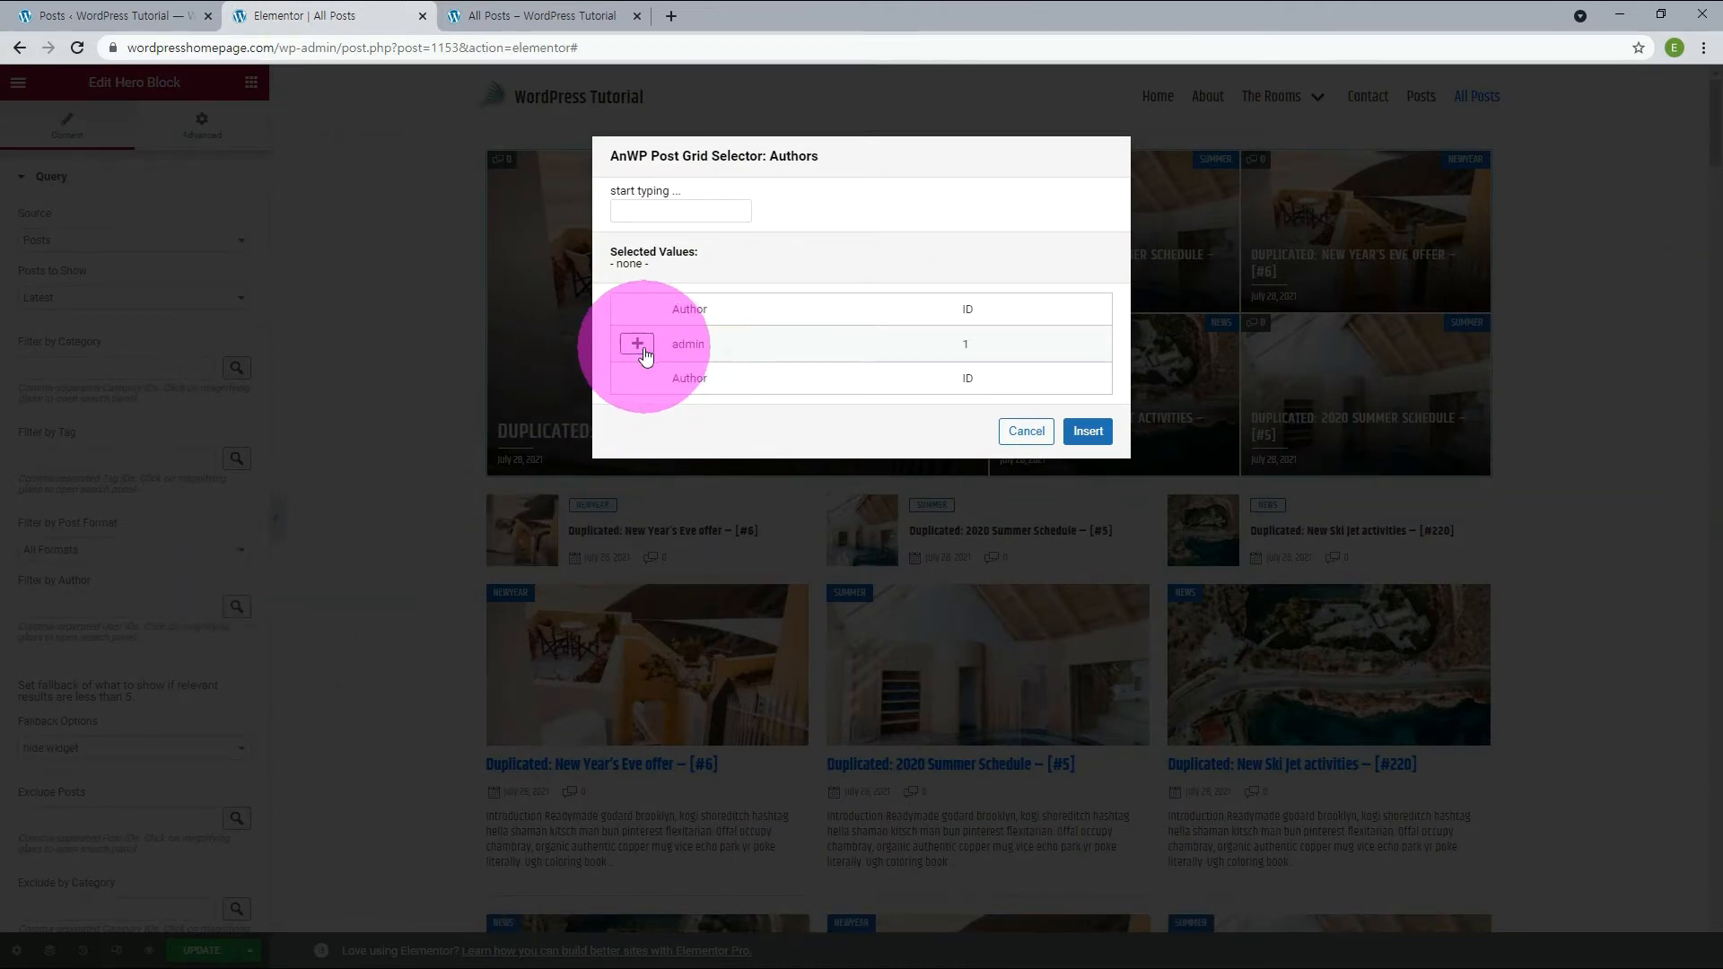
click(1018, 434)
Step: Set the Hero Block's Fallback Options to Latest
scroll(100, 556, down, 2)
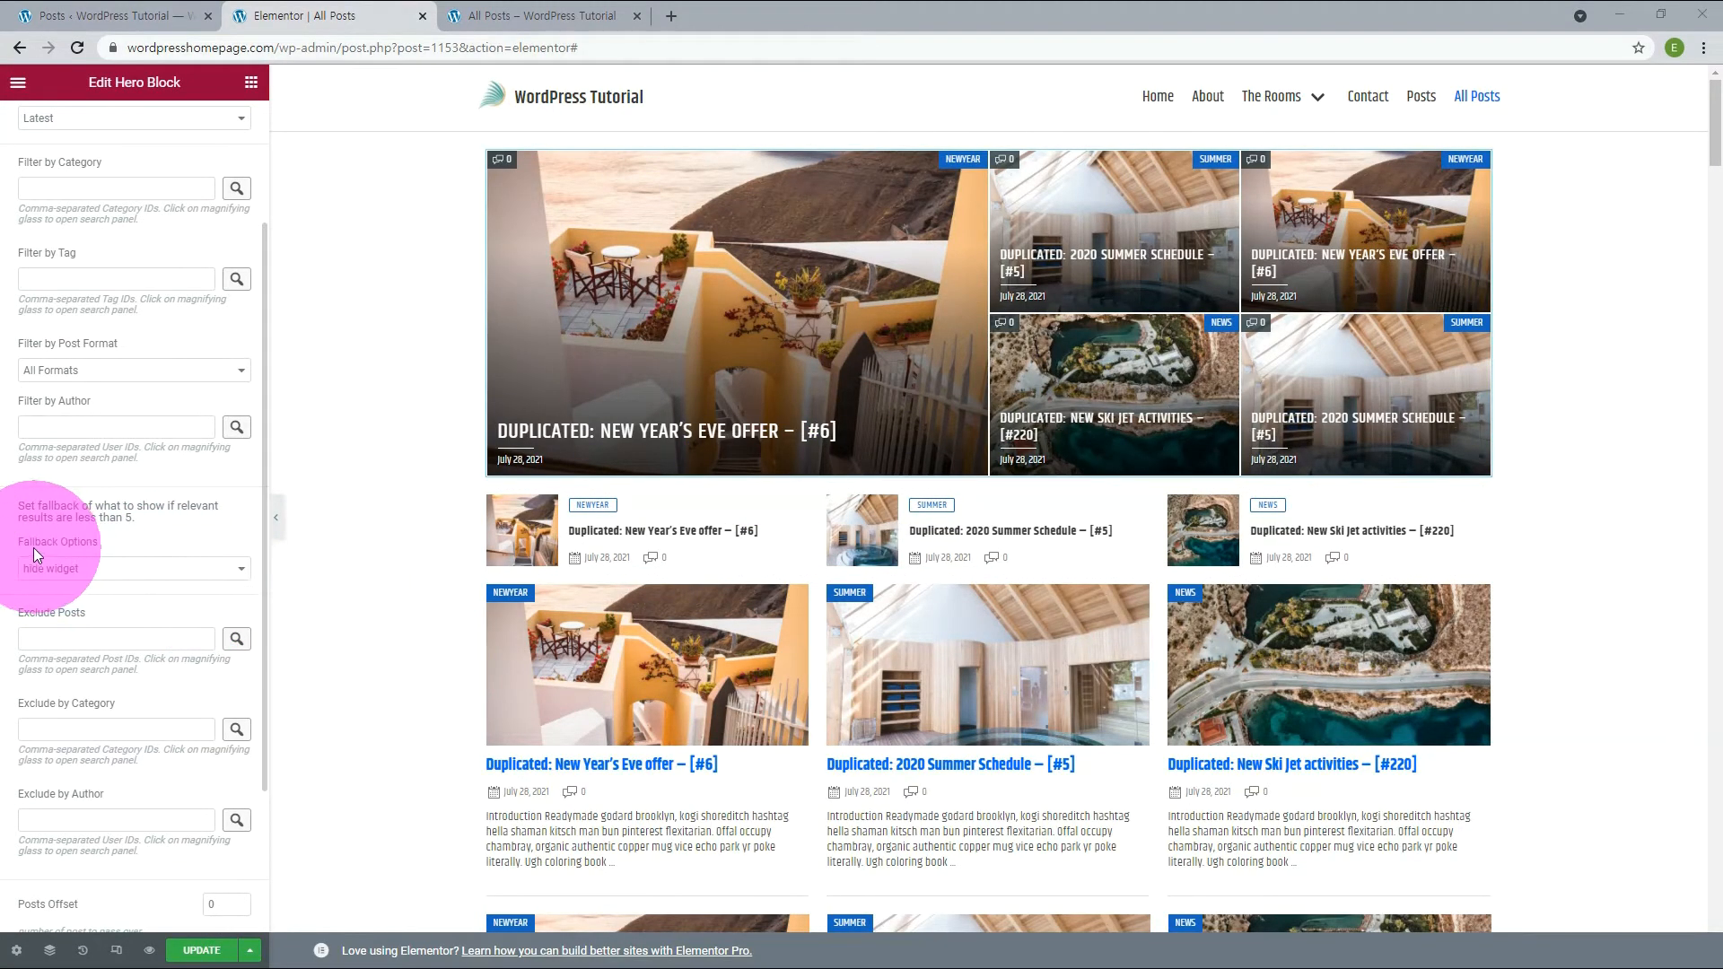
drag(20, 543, 117, 542)
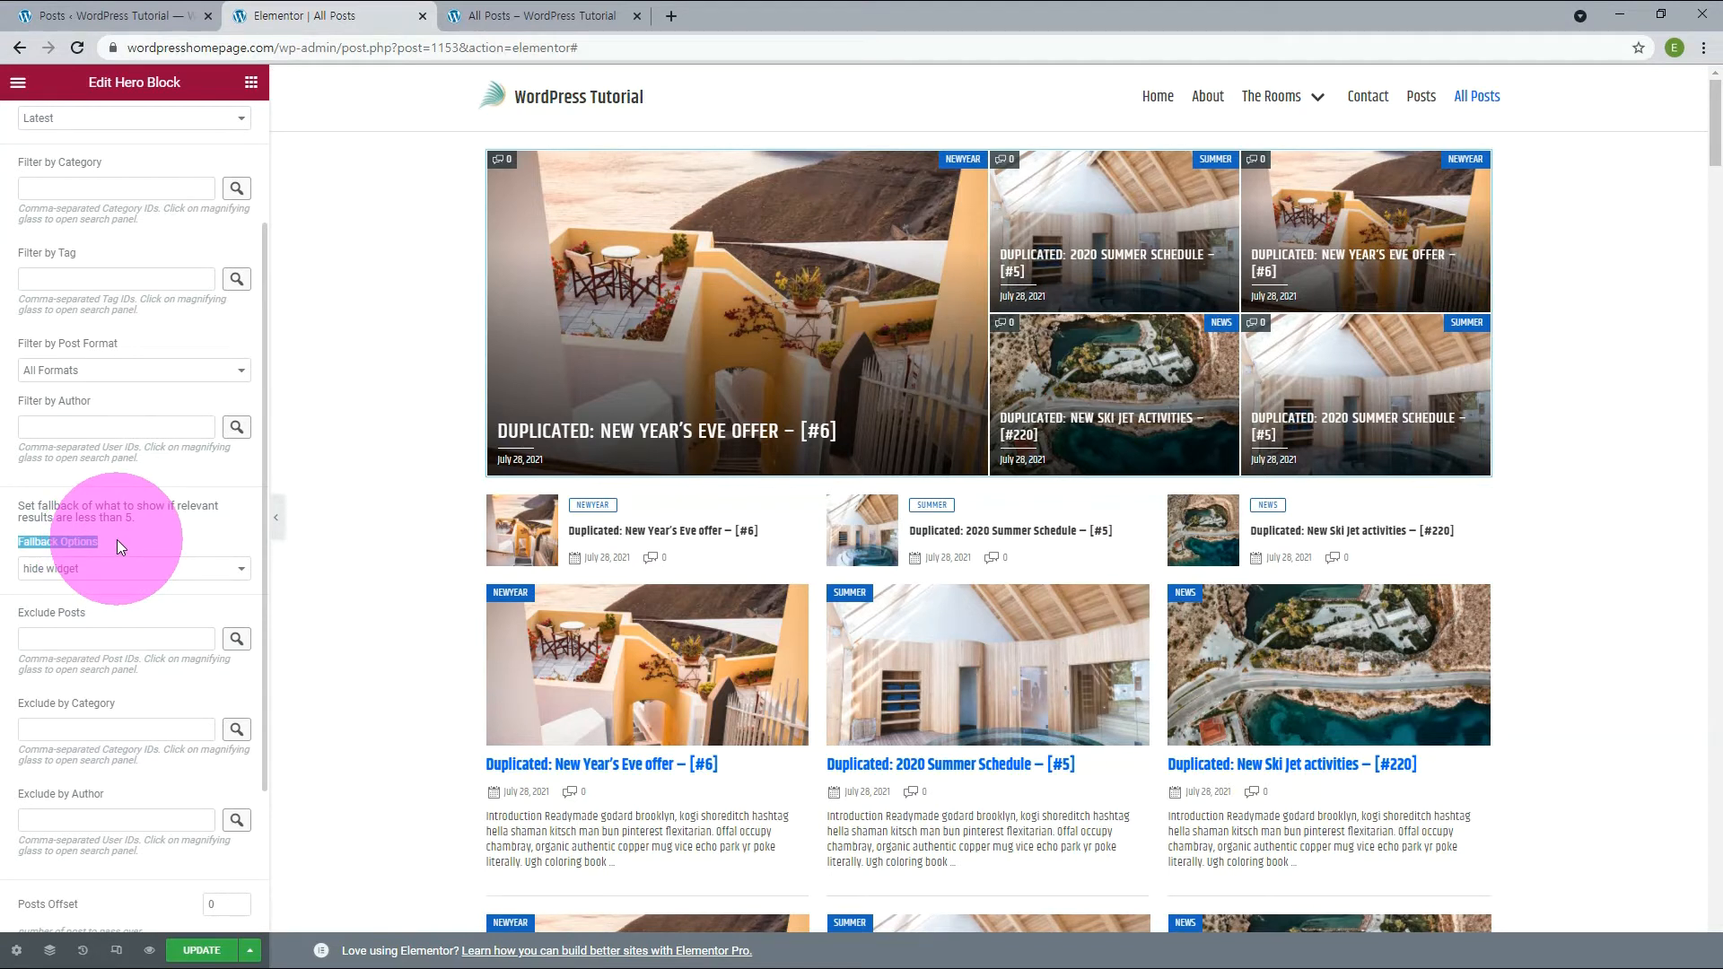
click(76, 570)
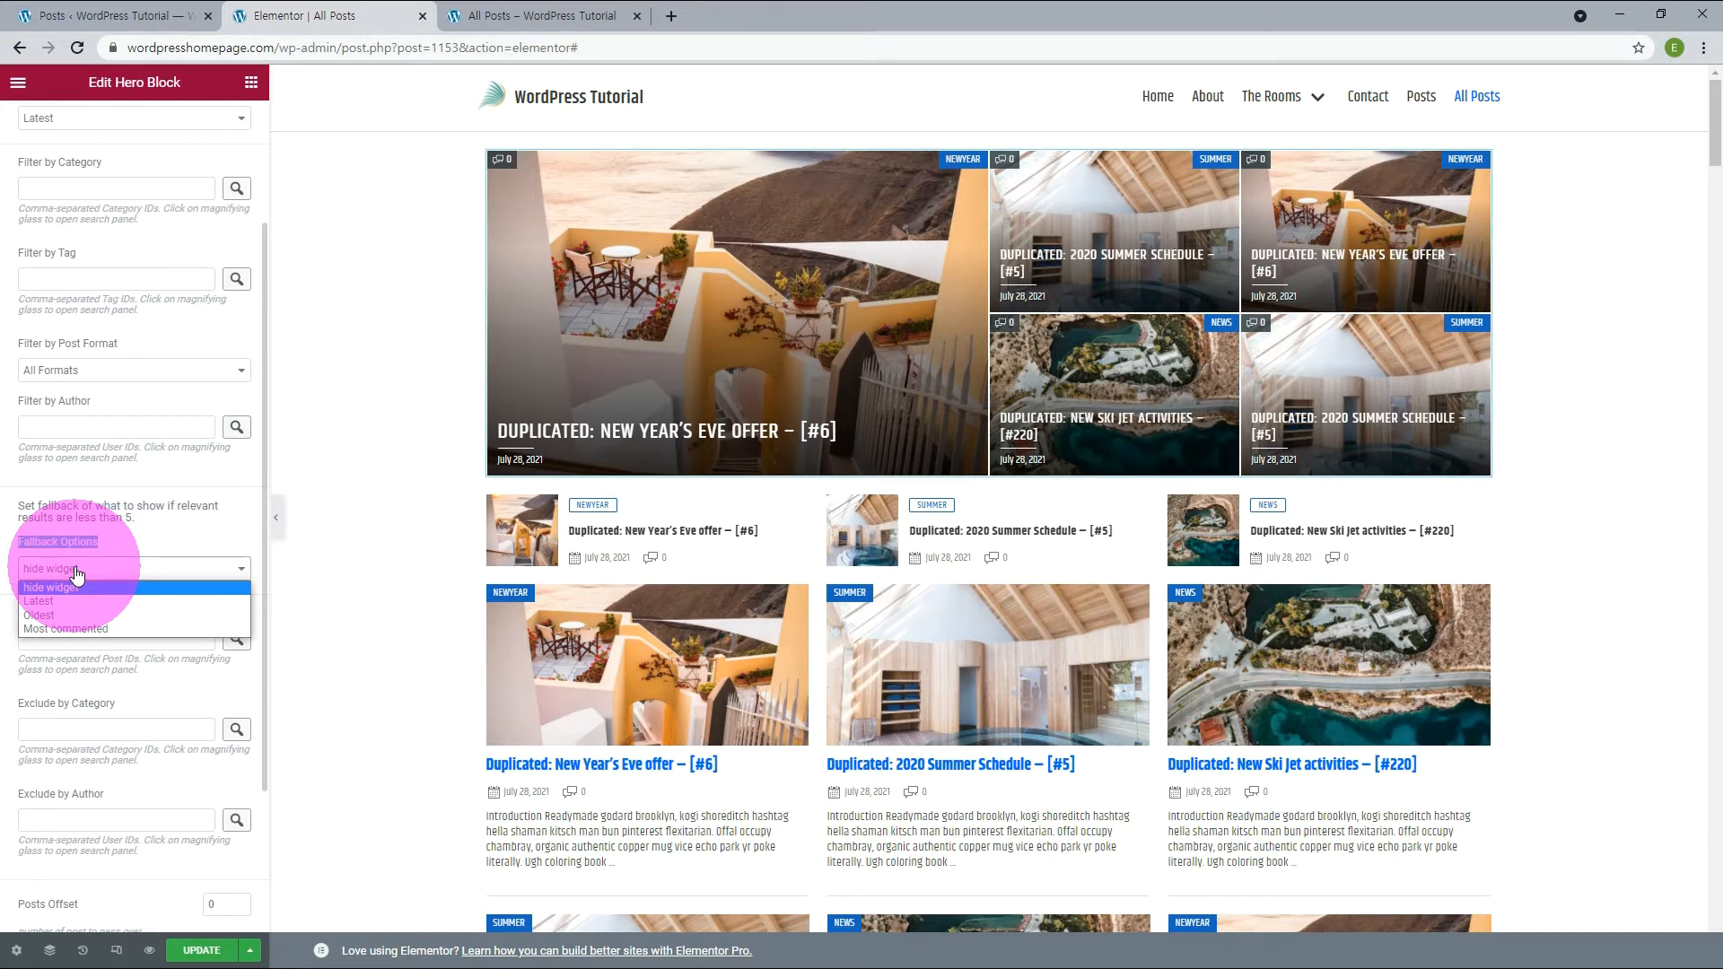
click(52, 605)
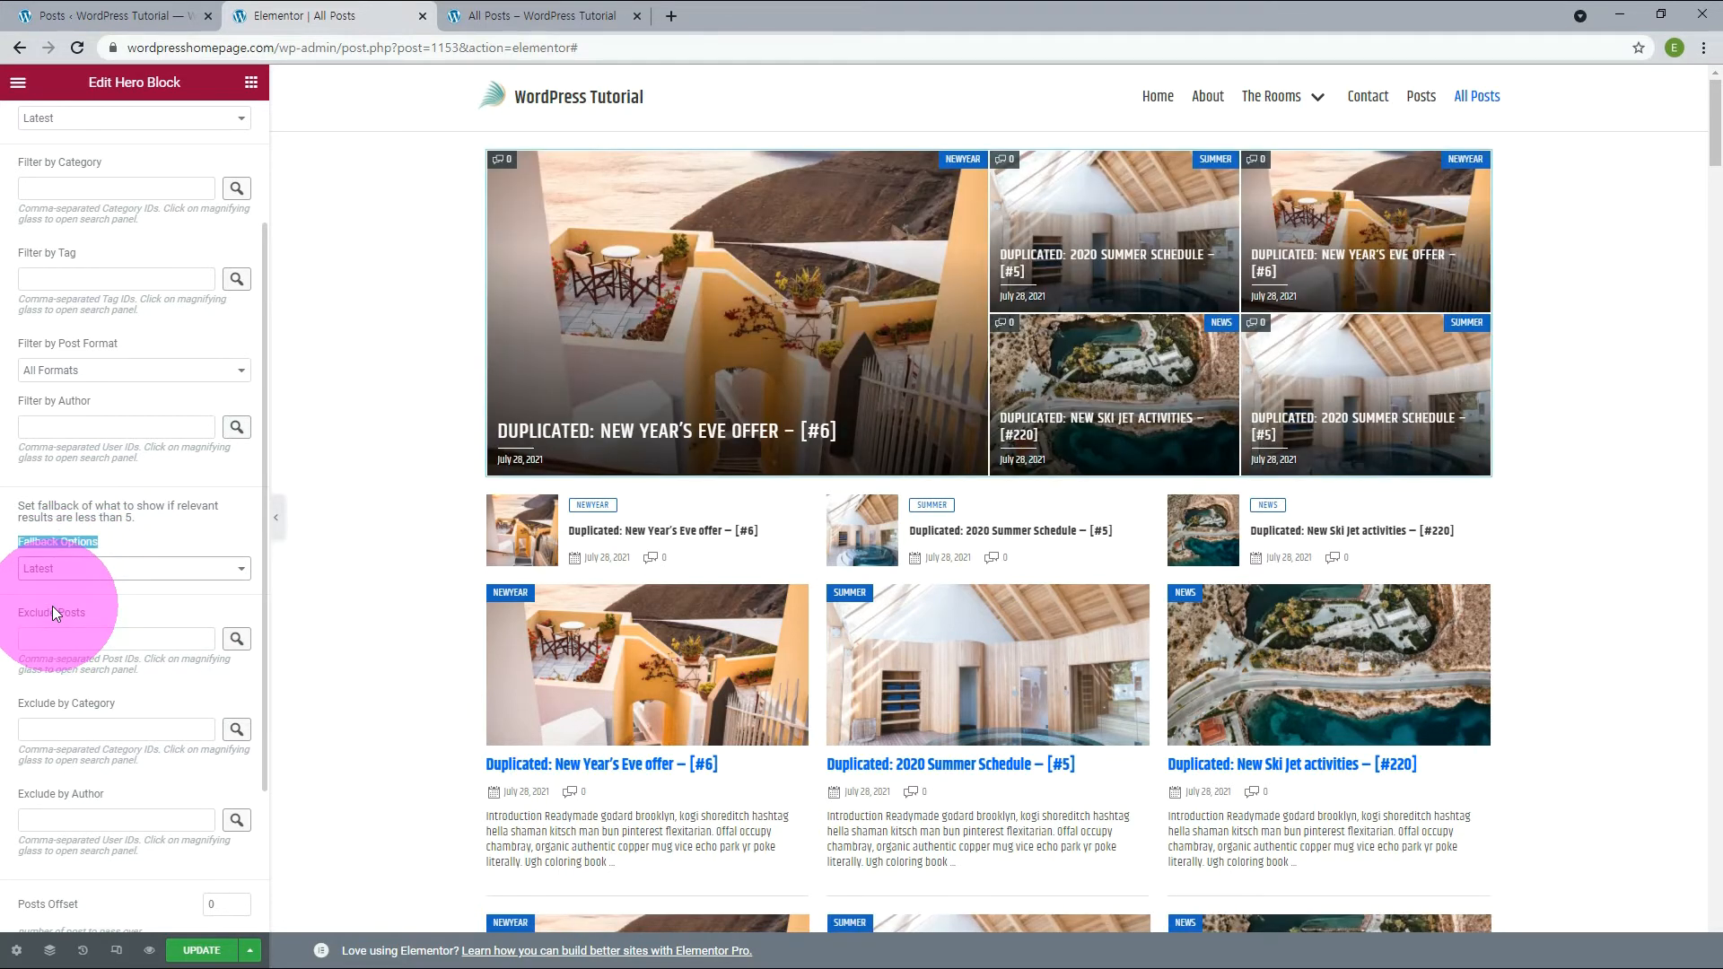
Step: Add a new post category named Fallback in the dashboard
click(95, 12)
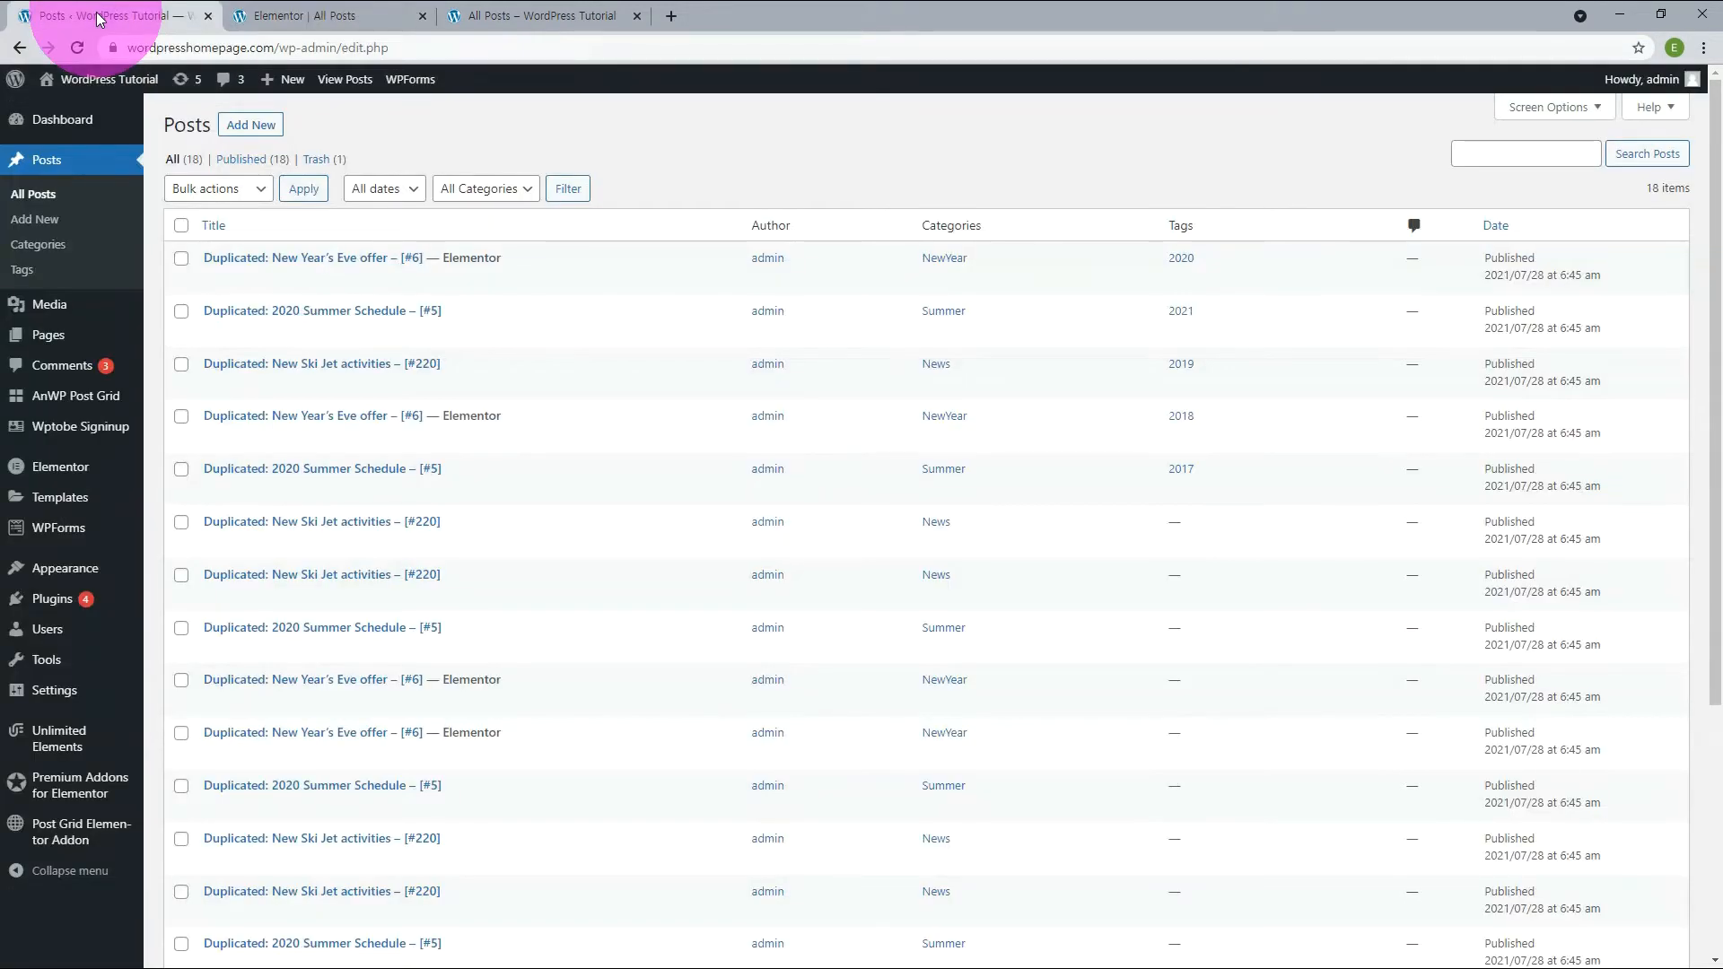
click(57, 246)
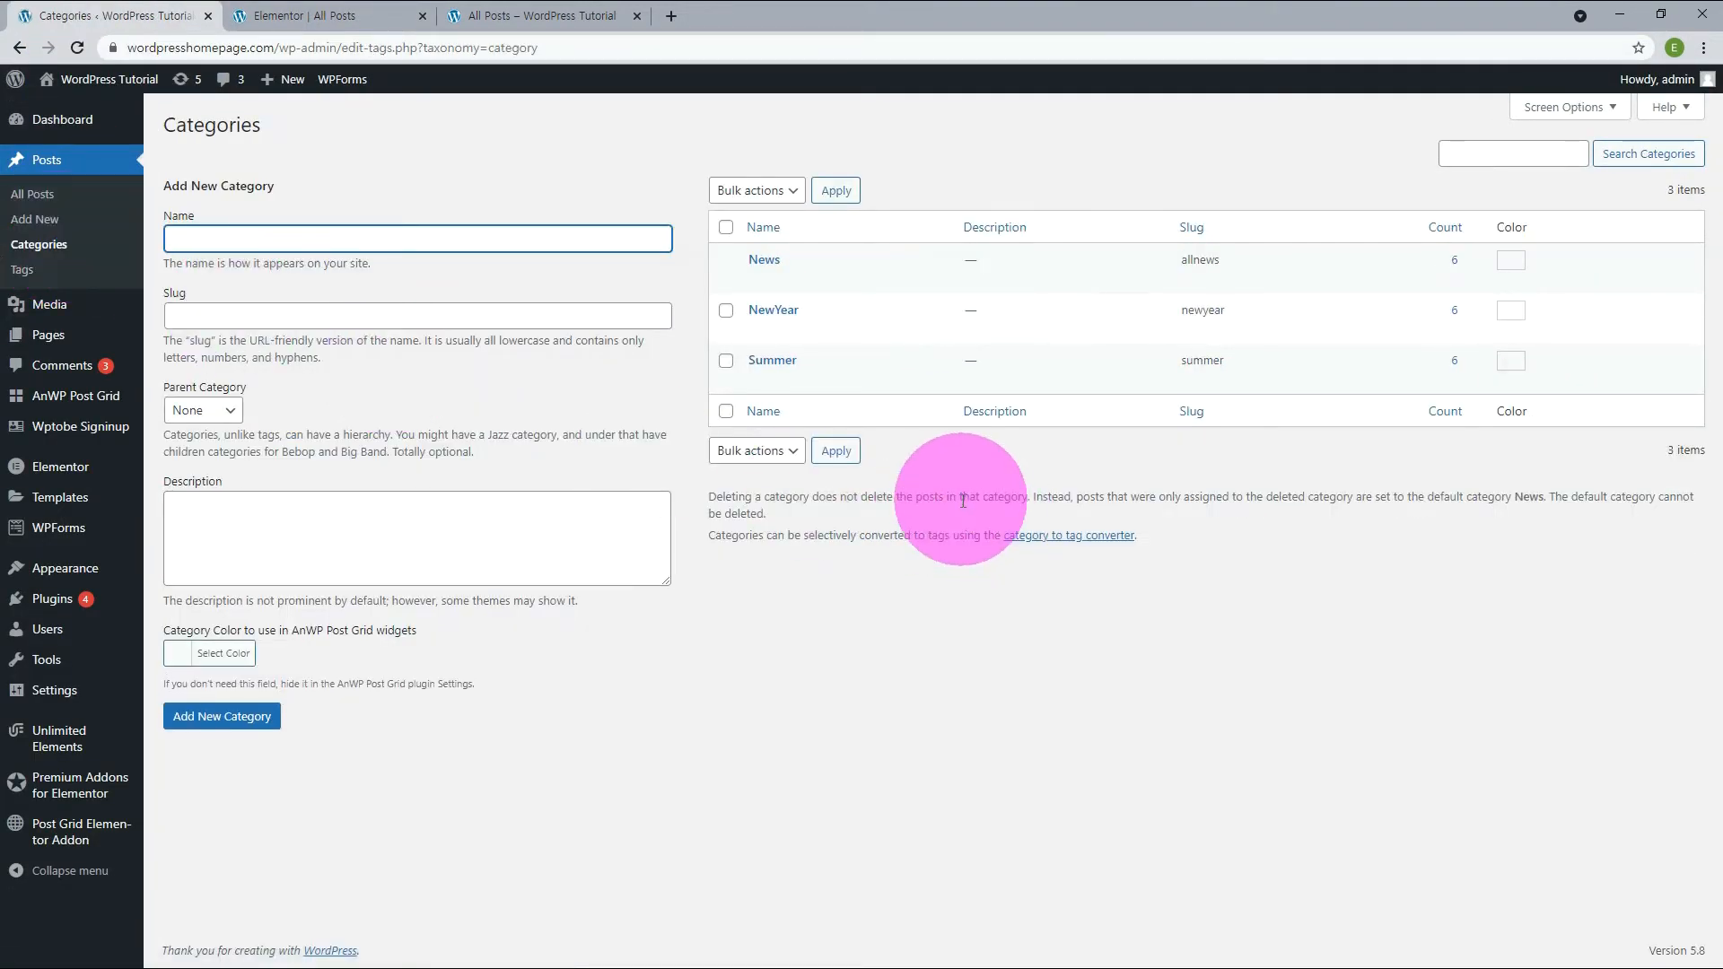
text(Fallback)
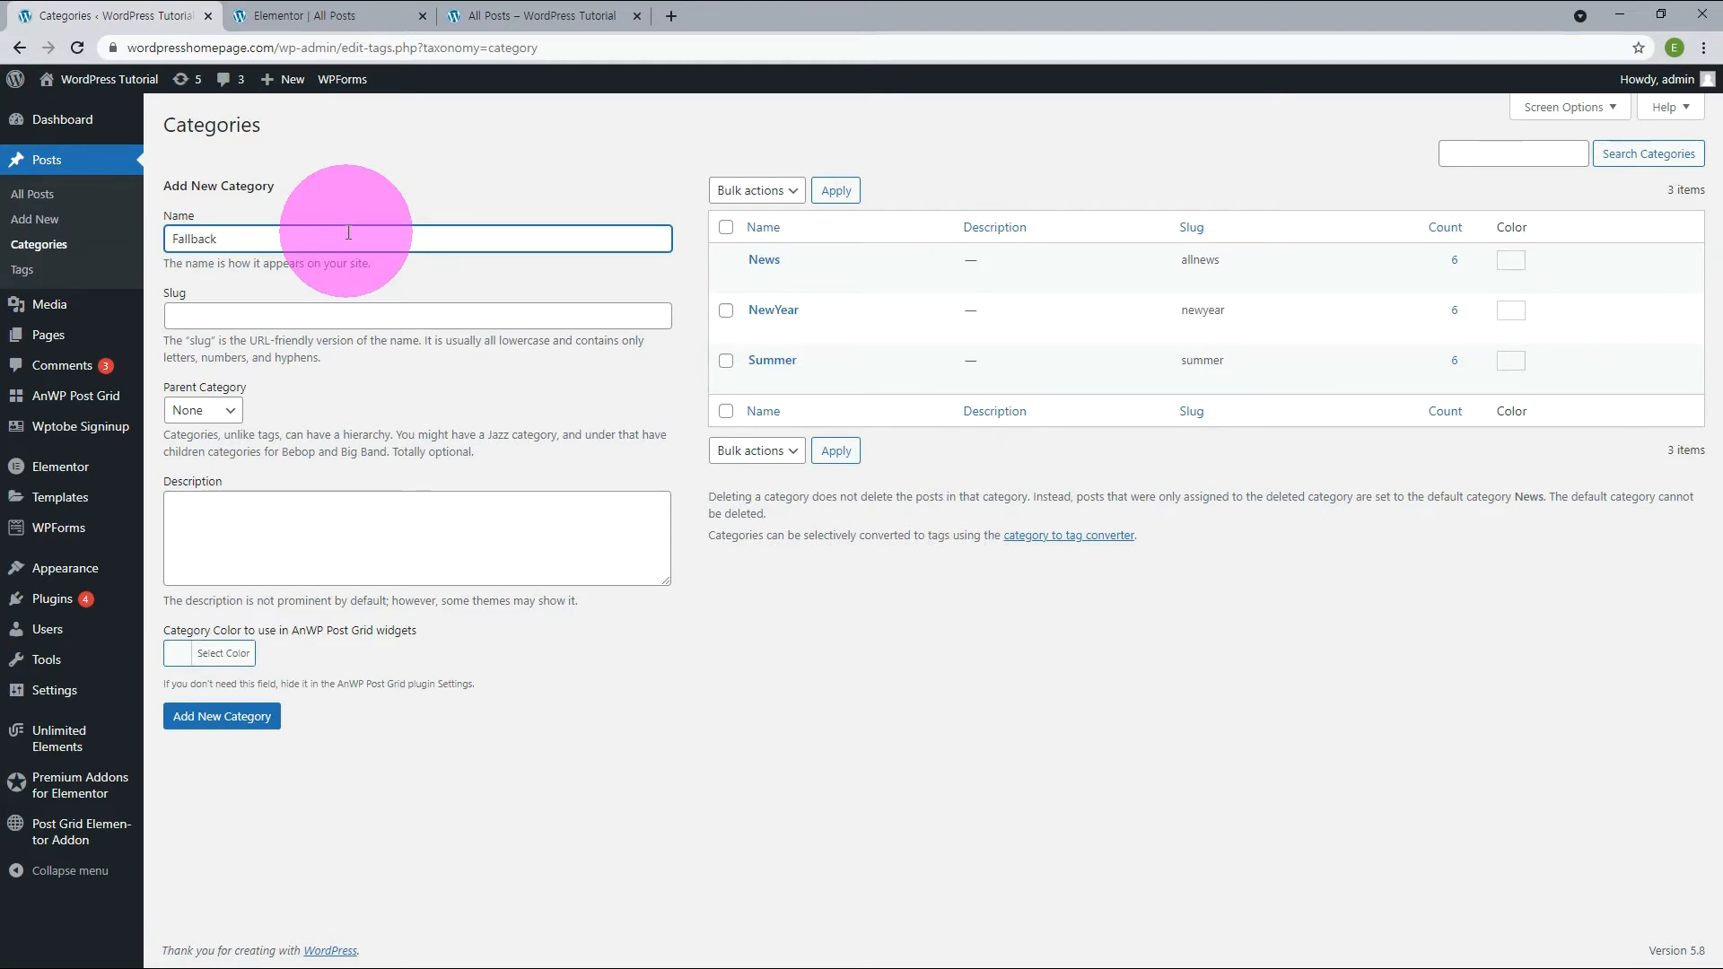
click(249, 733)
Step: Return to the page editor and filter the Hero Block's posts by the Fallback category
click(296, 15)
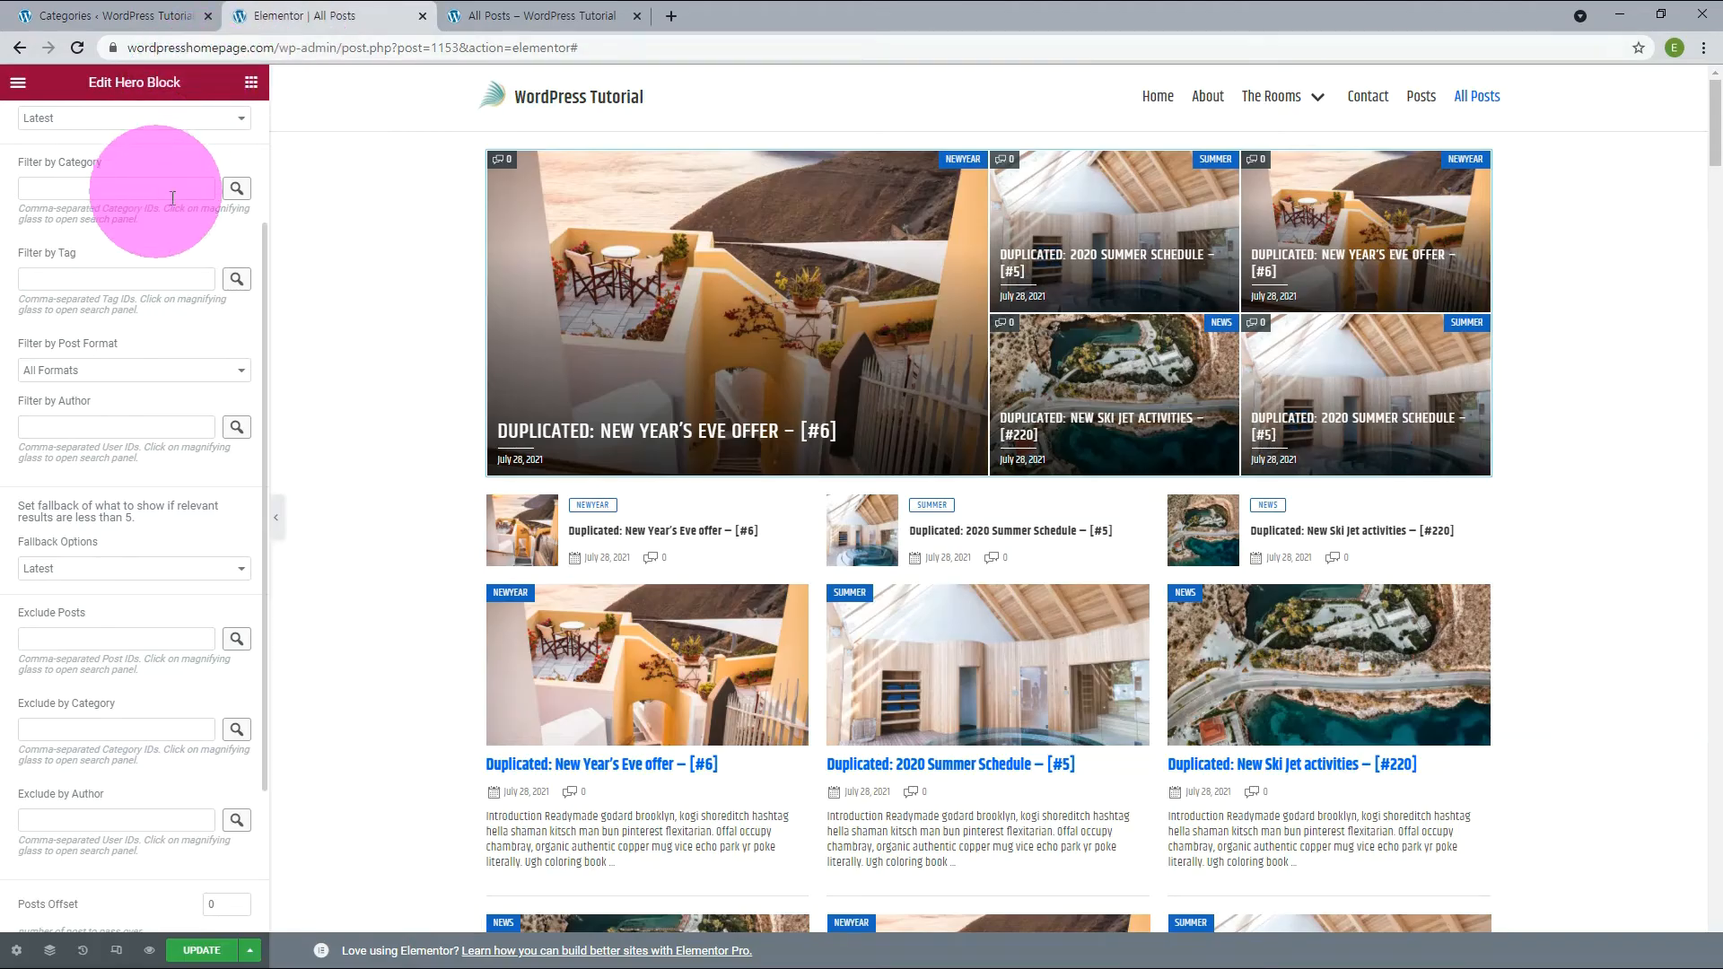
click(235, 189)
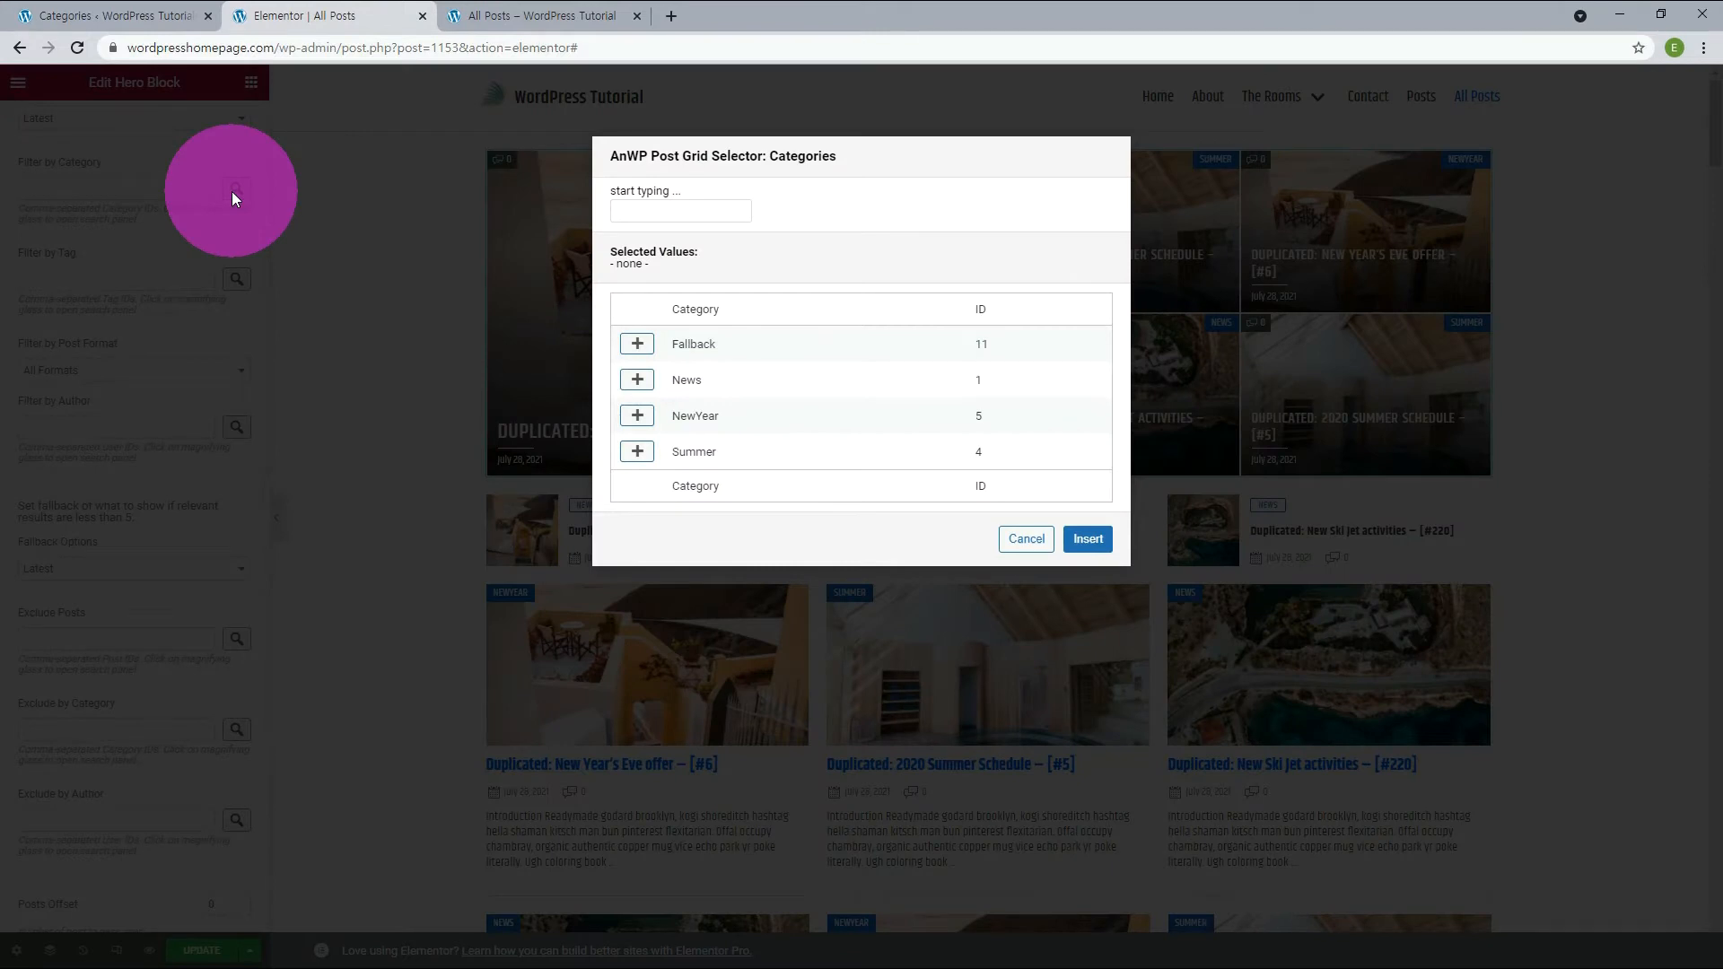
click(637, 343)
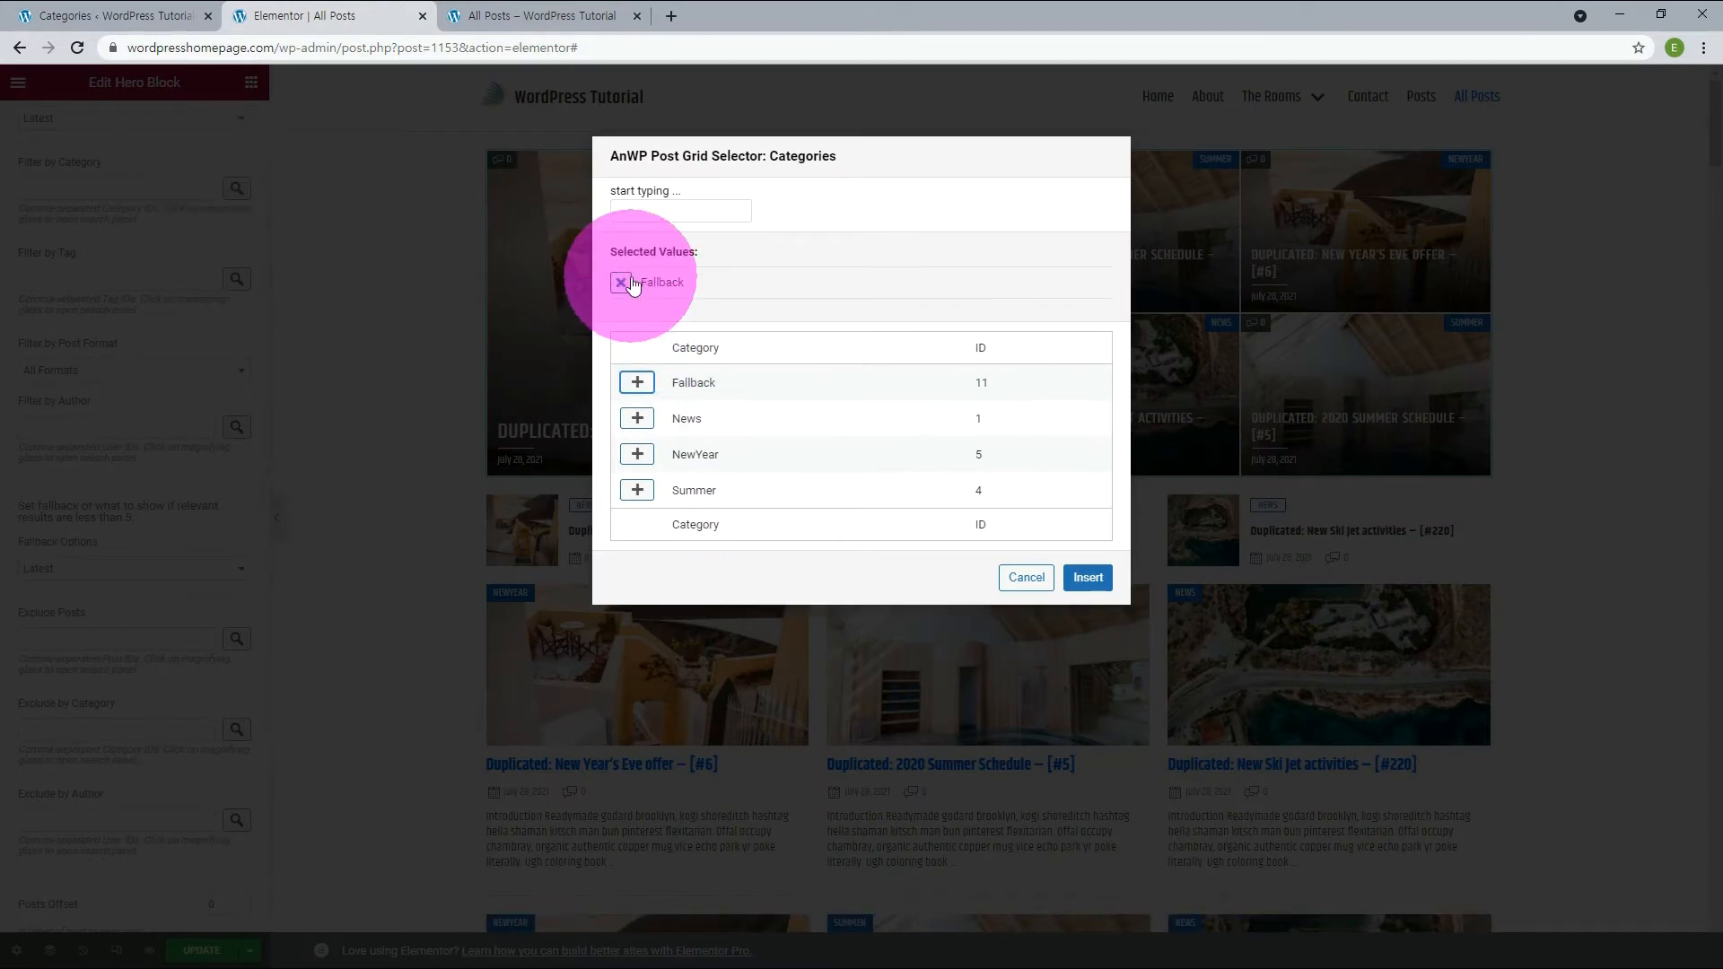
click(1088, 578)
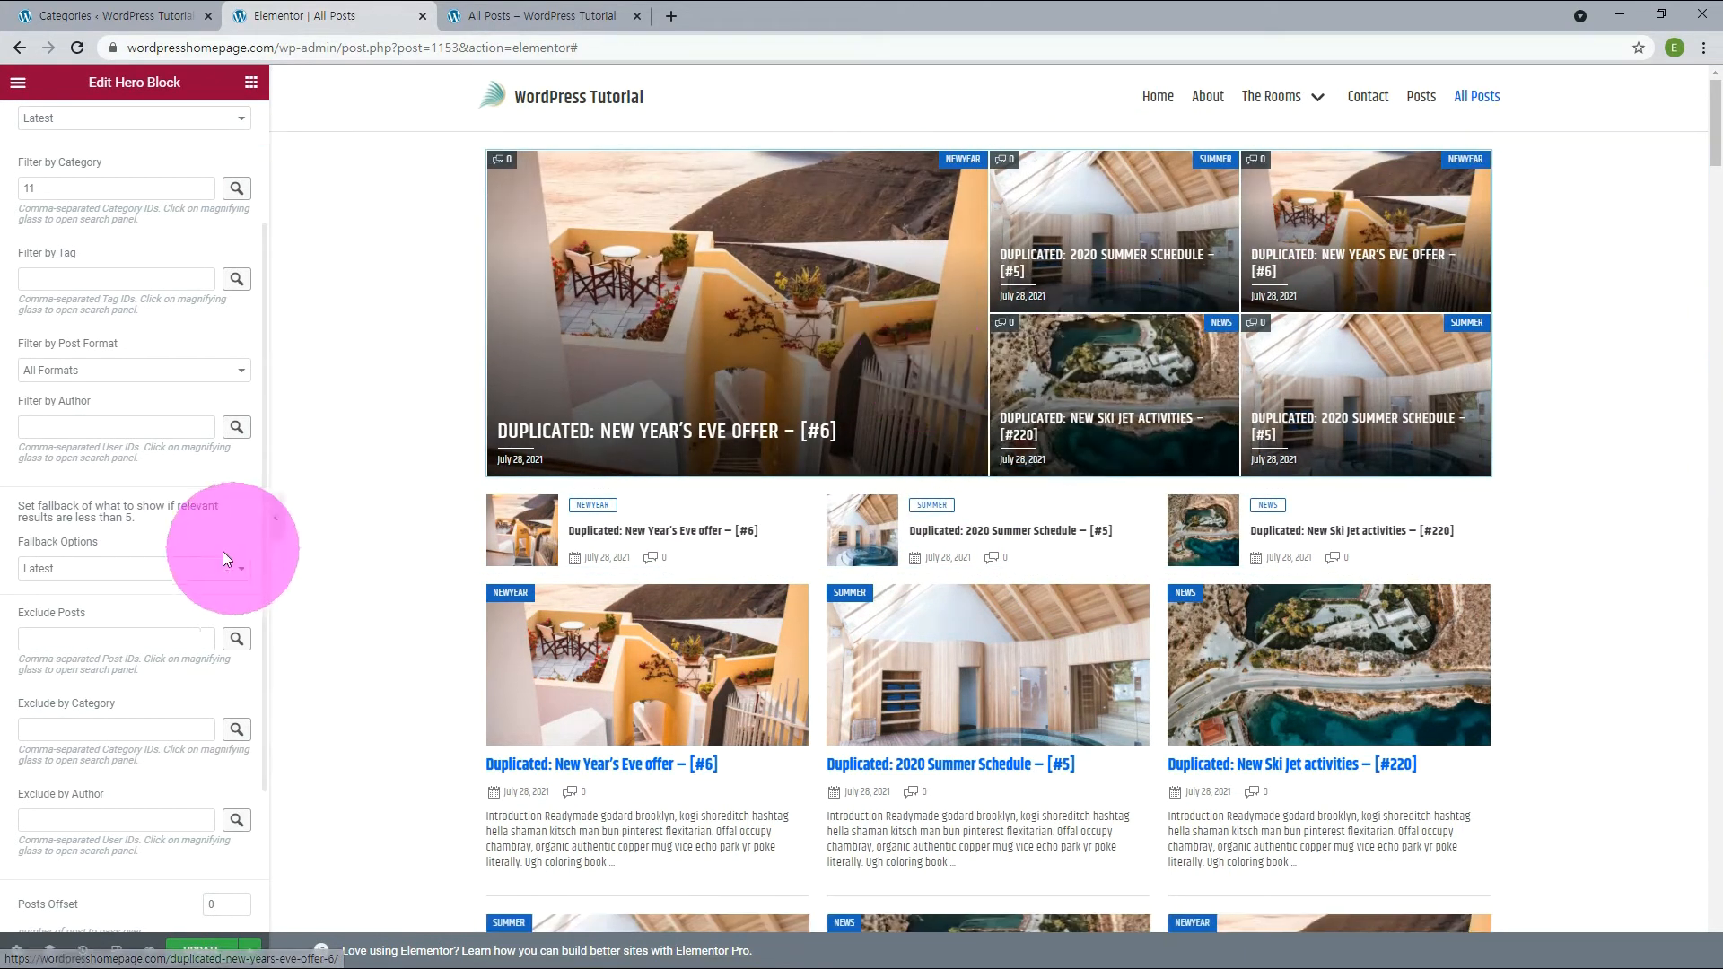
Step: Try the hide widget fallback option on the Hero Block, and set Fallback Options back to Latest
click(137, 570)
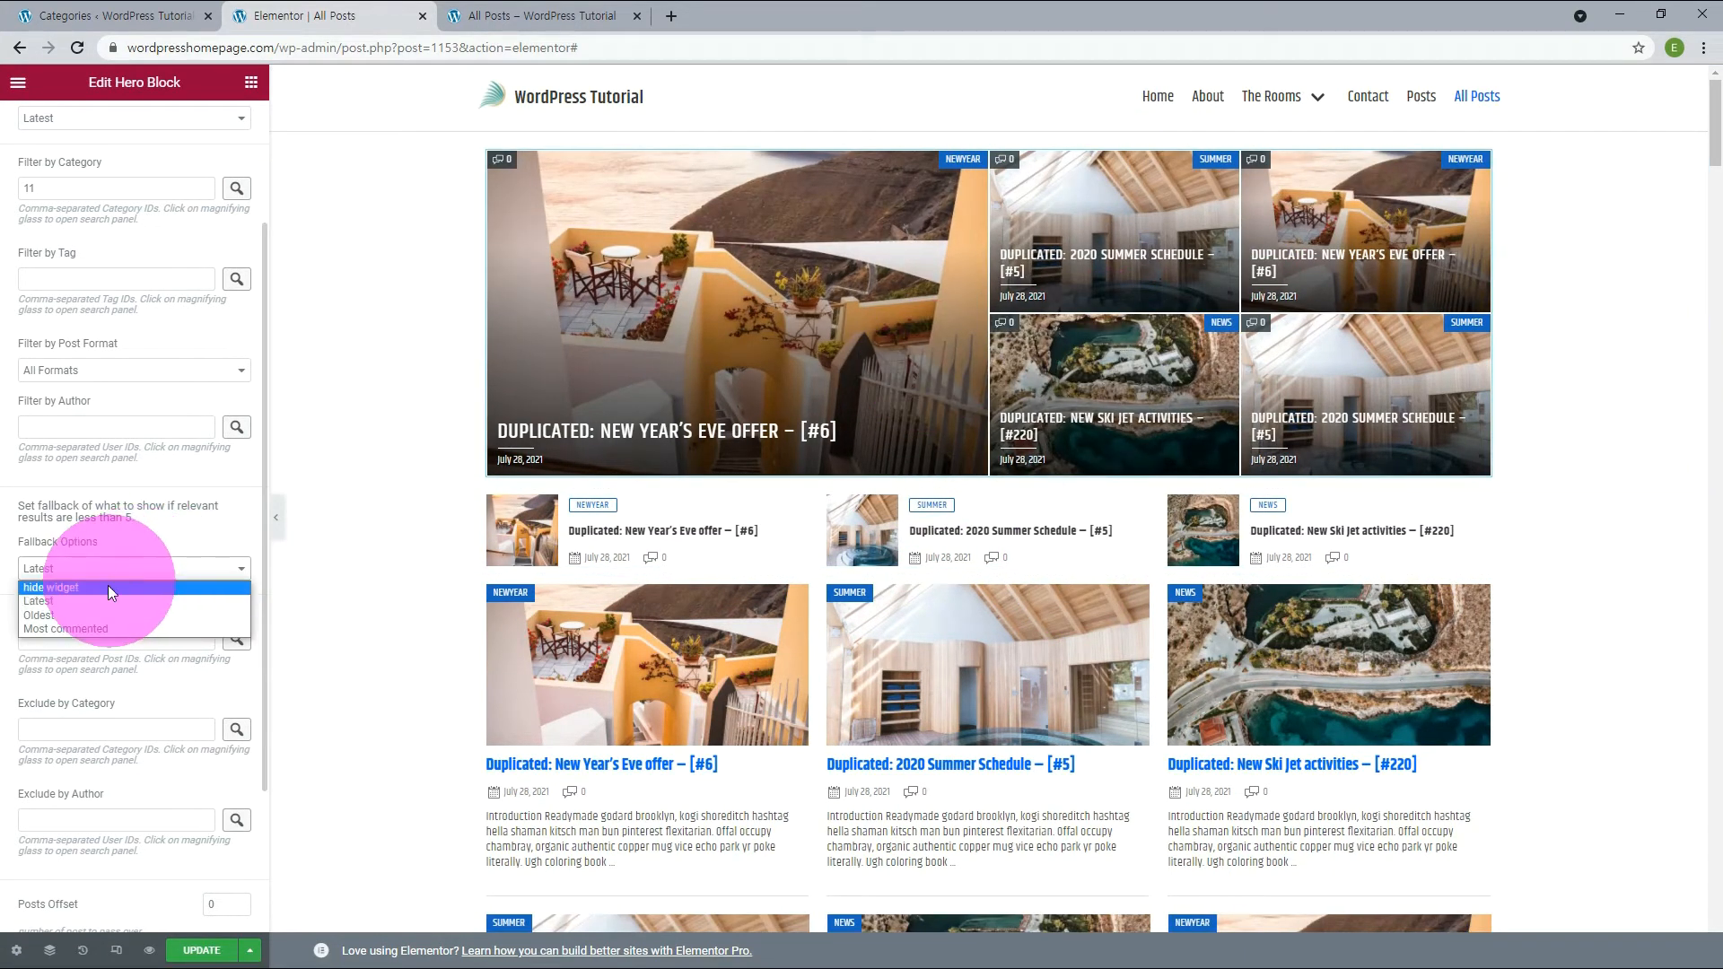
click(106, 587)
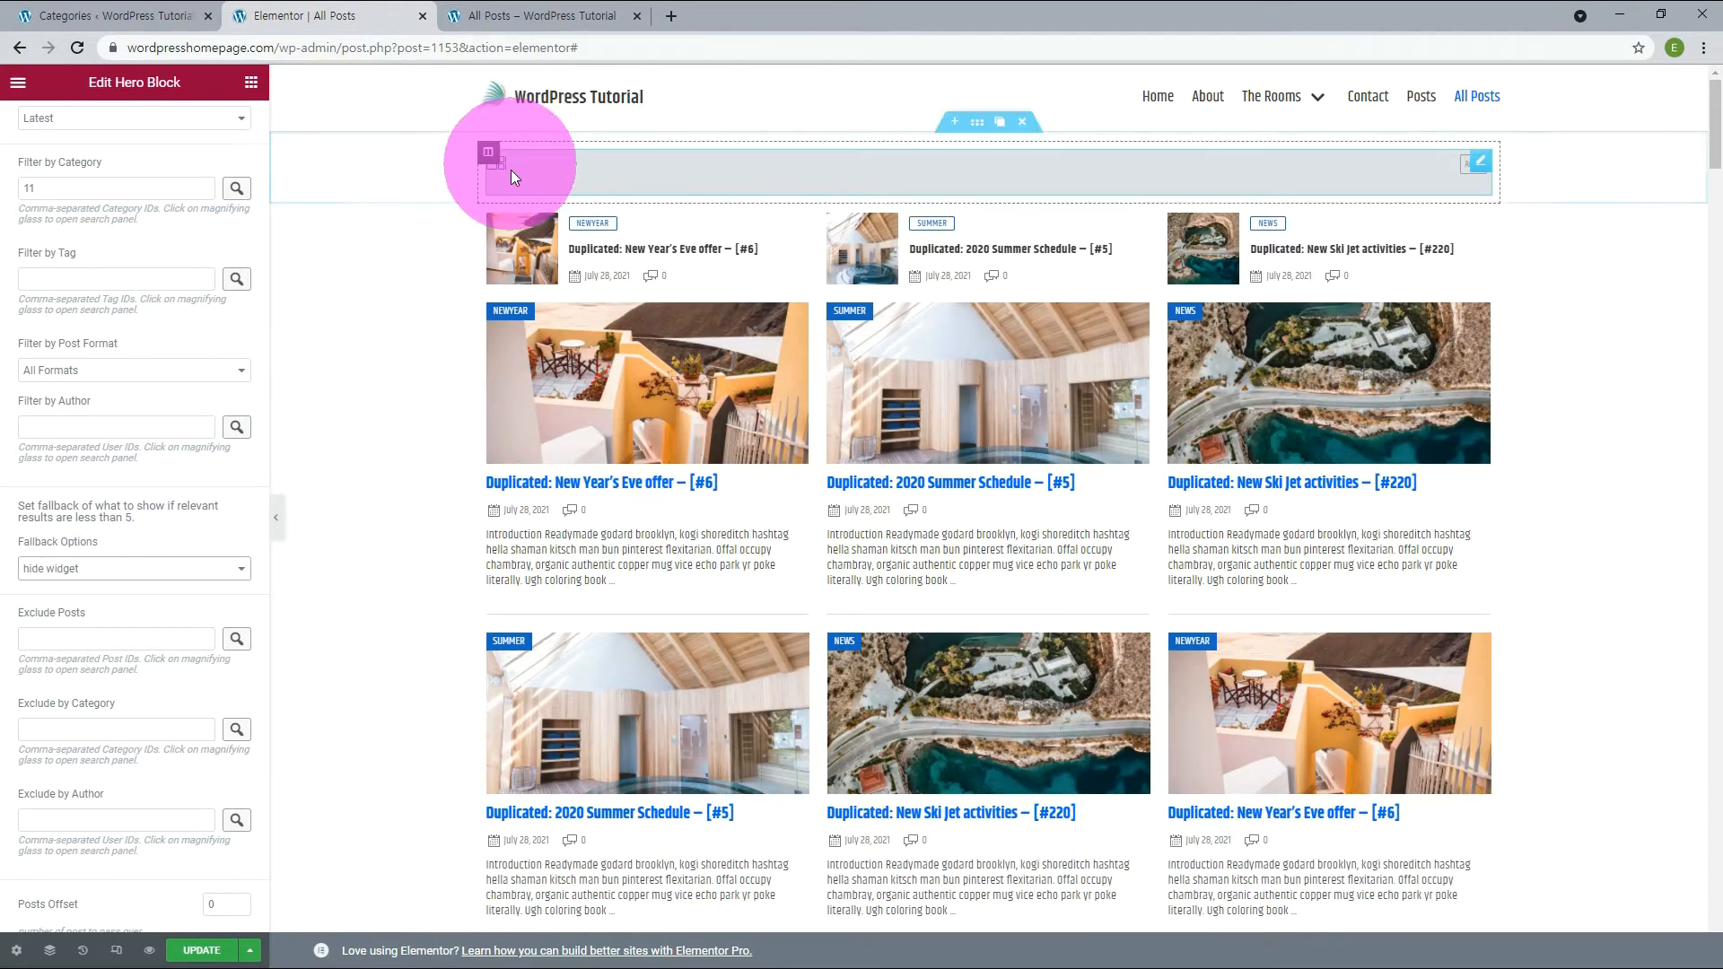
click(145, 570)
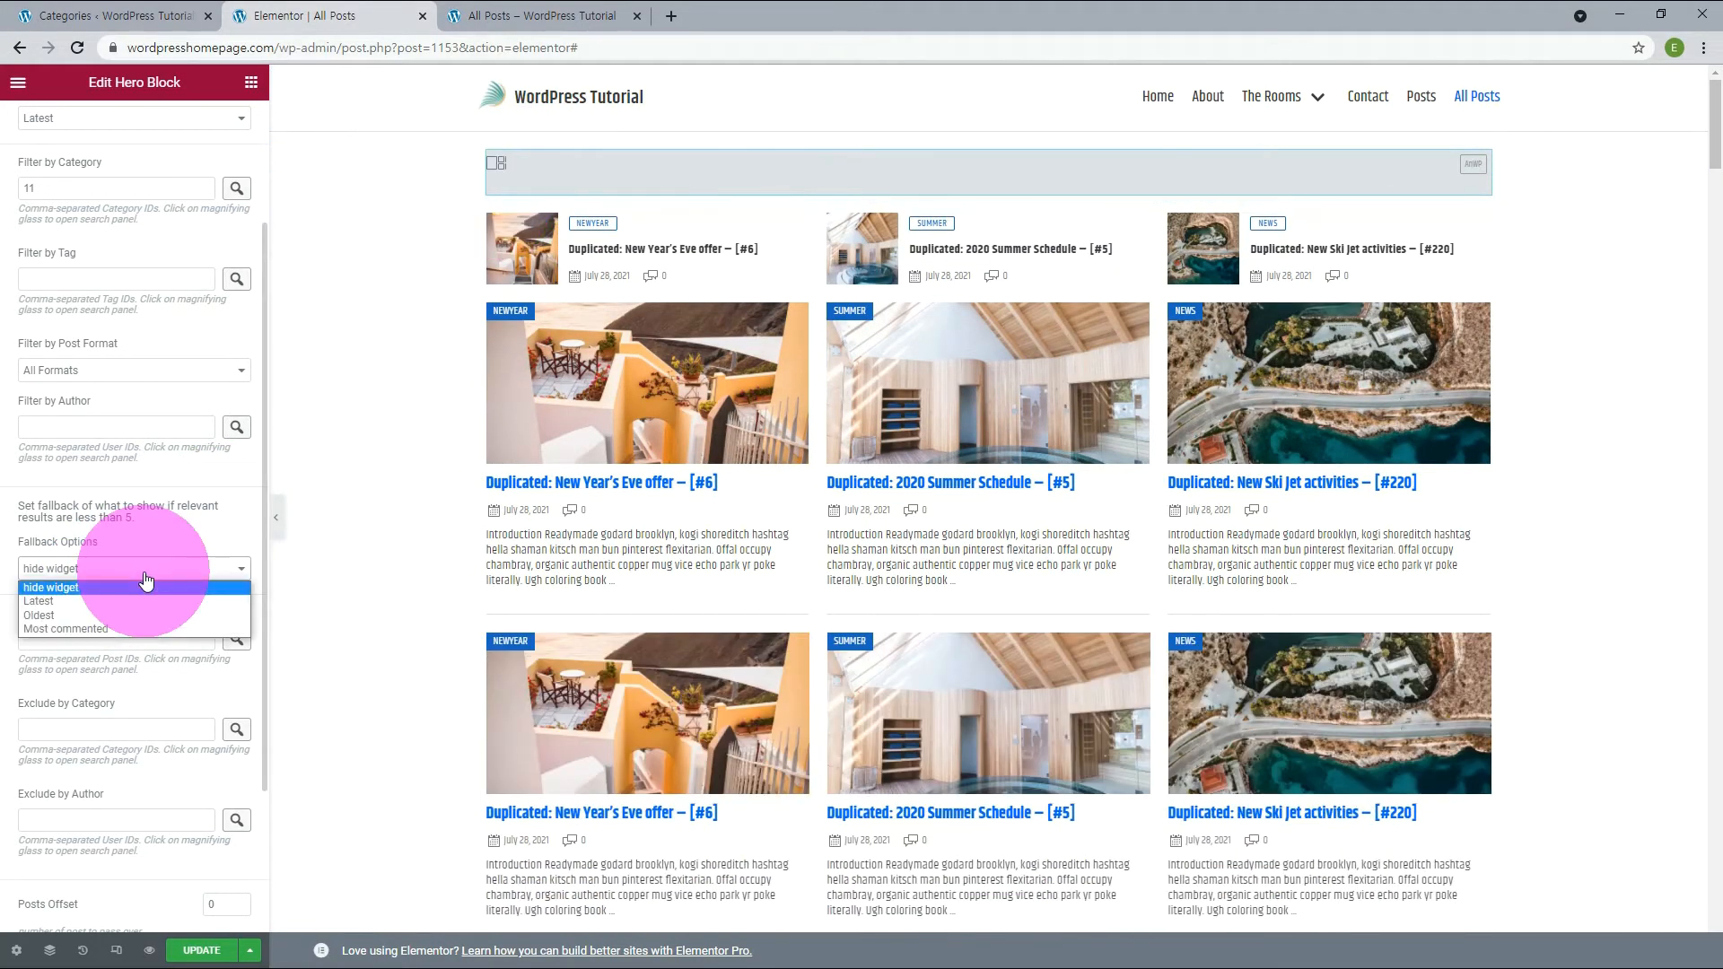
click(105, 600)
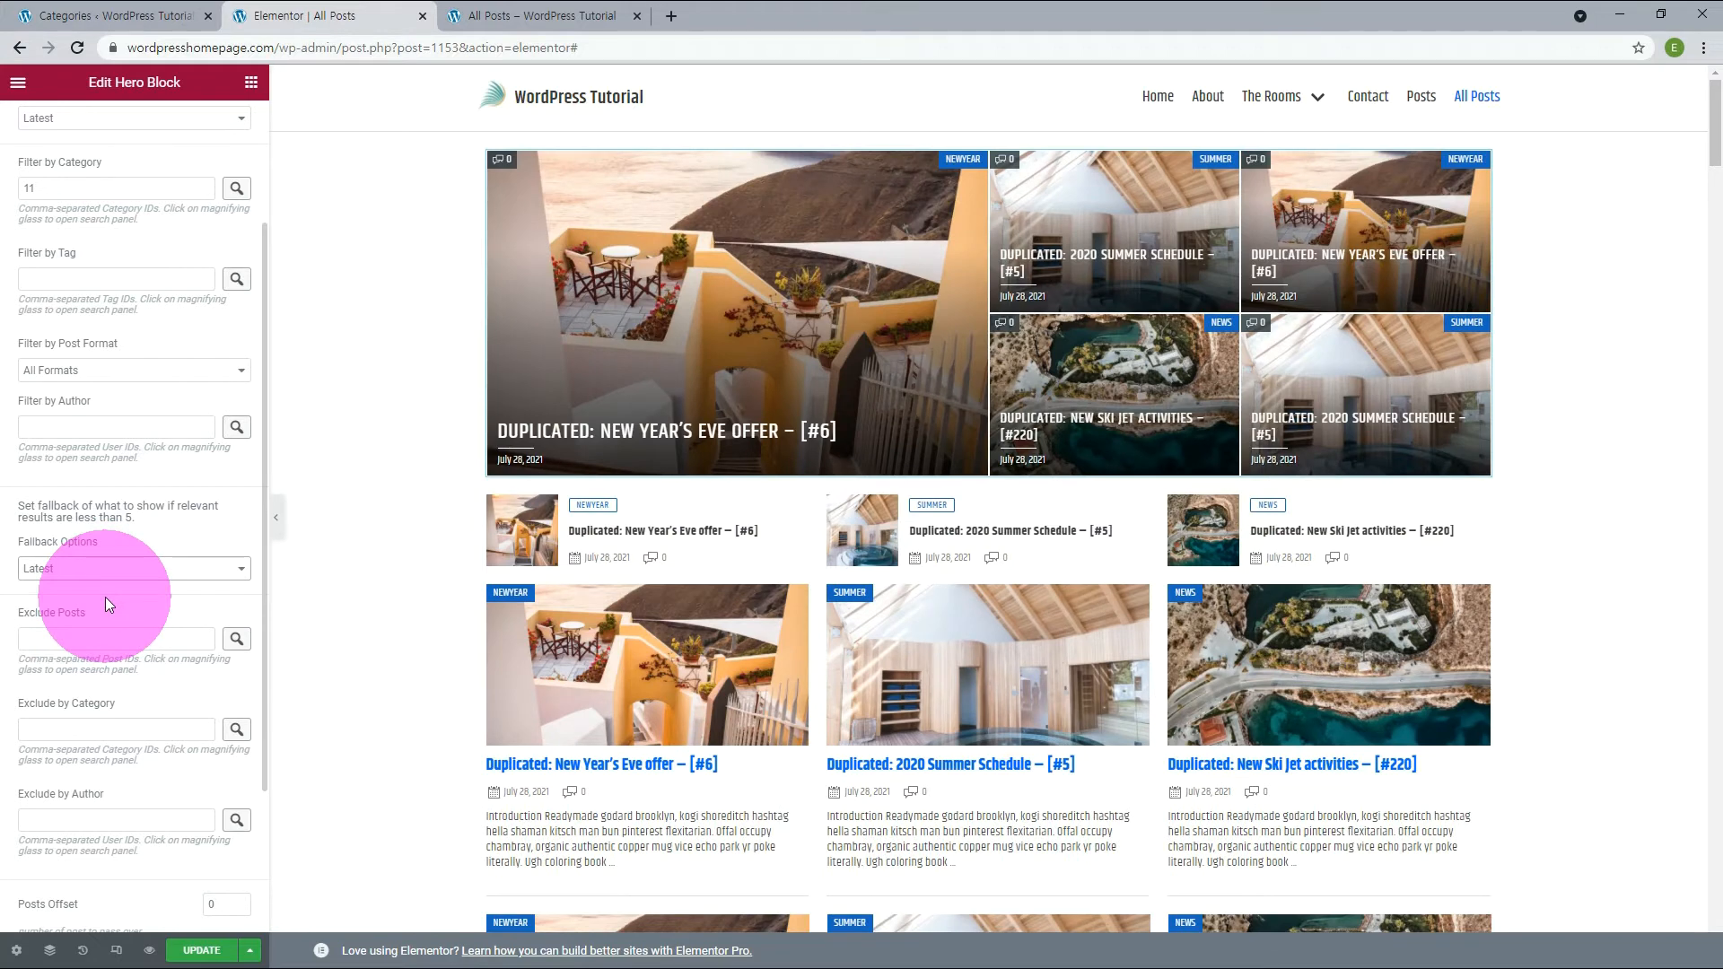
Step: Look through the Hero Block's exclusion selectors for posts, categories and authors without excluding anything
scroll(105, 596, down, 2)
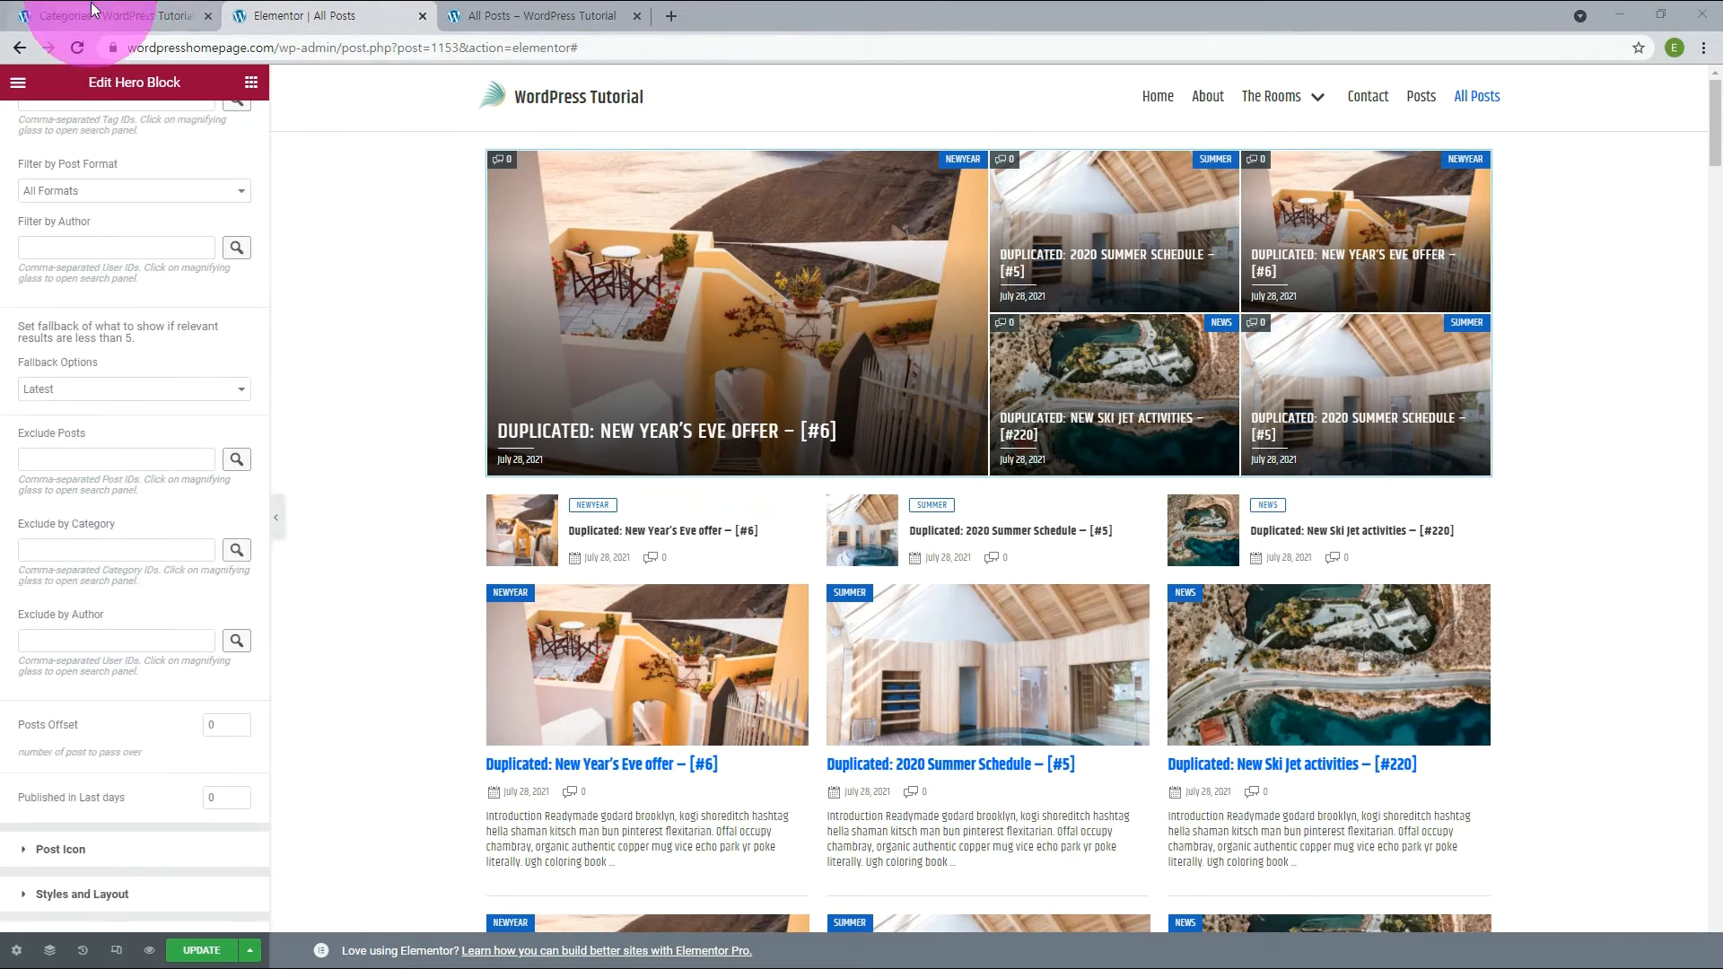
click(236, 460)
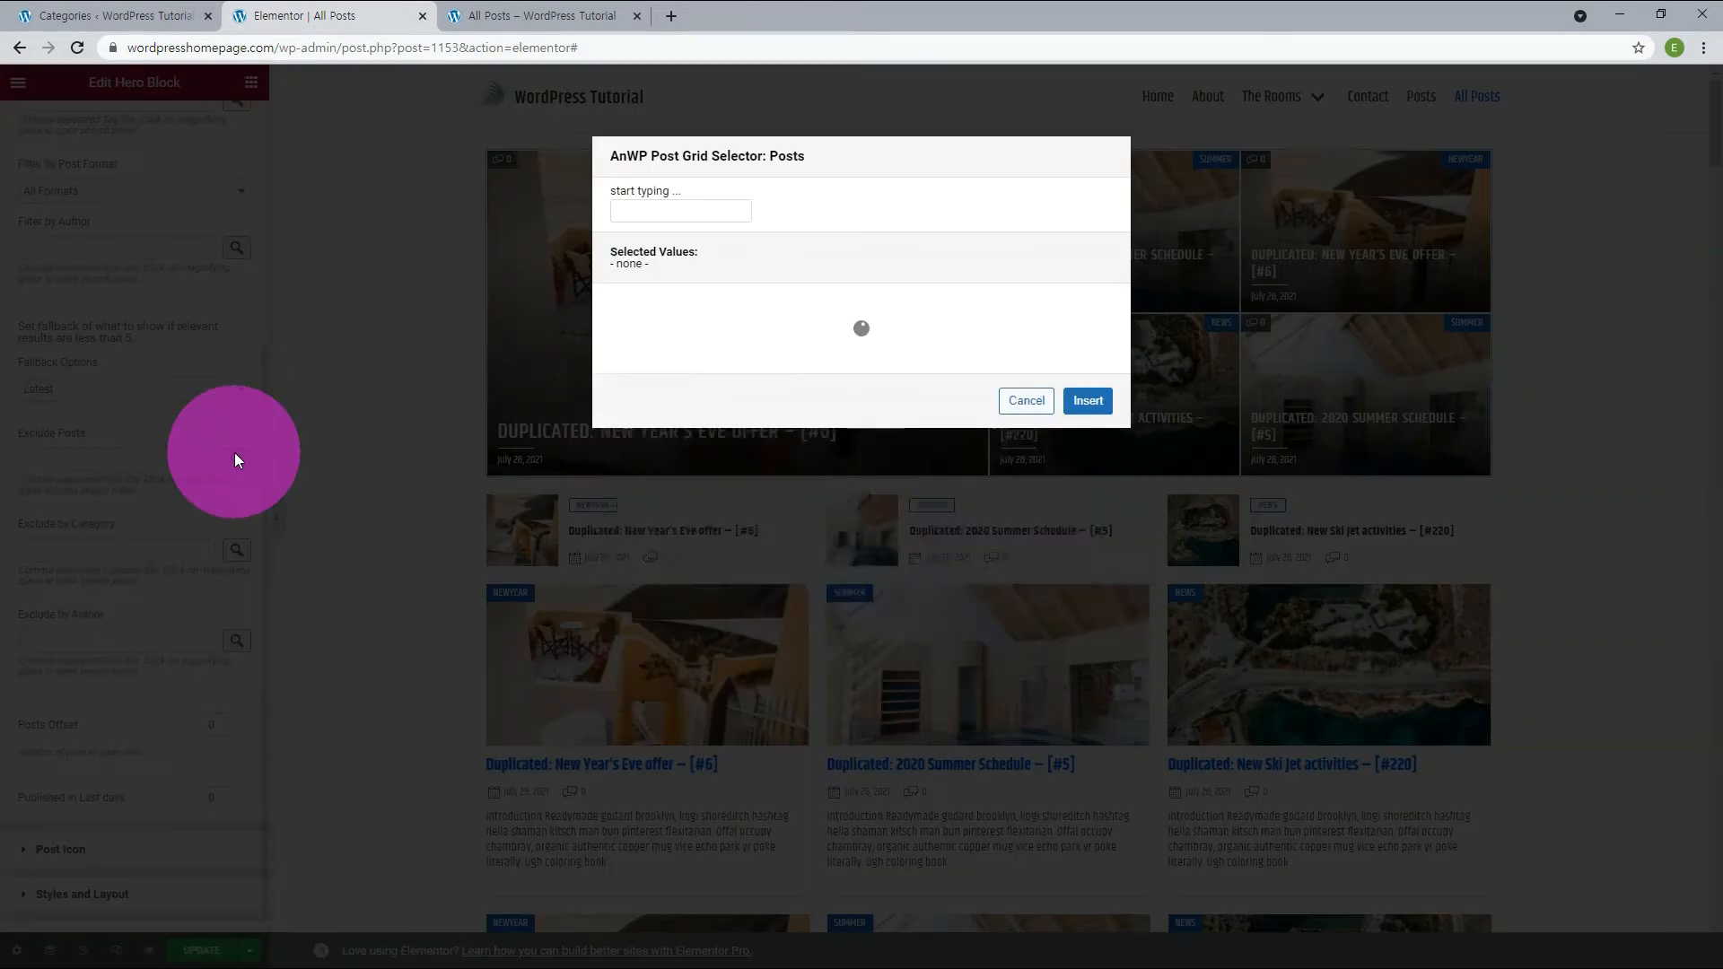
scroll(836, 432, down, 5)
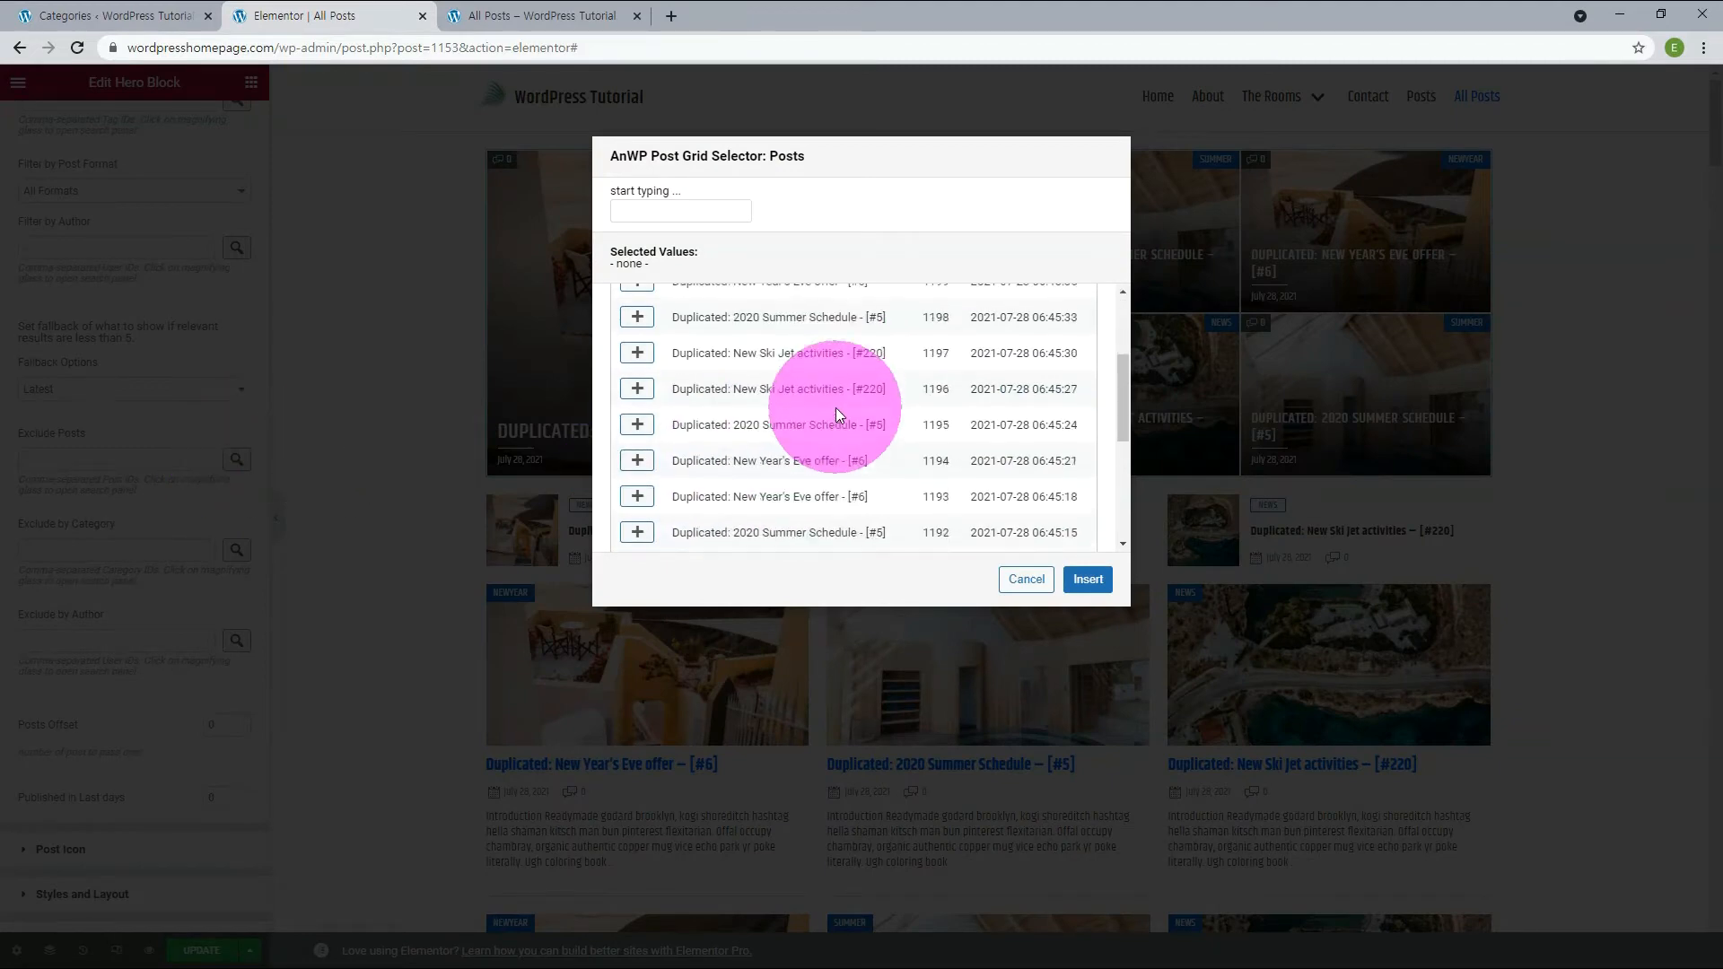
key(Escape)
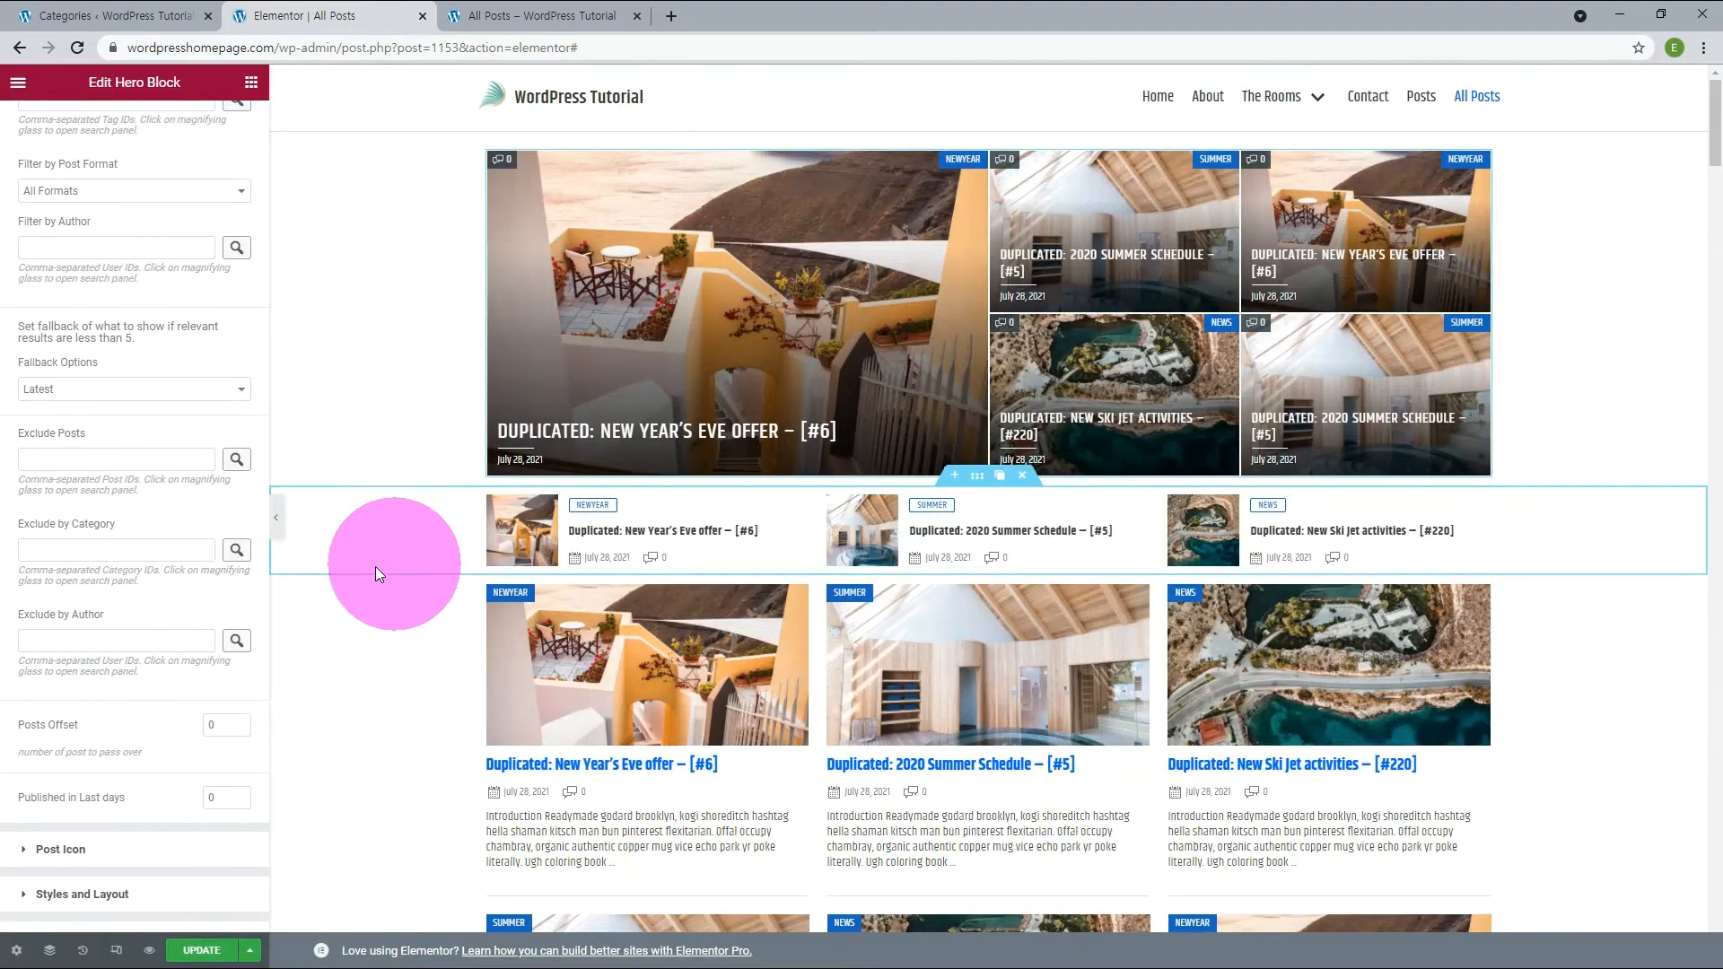
click(234, 551)
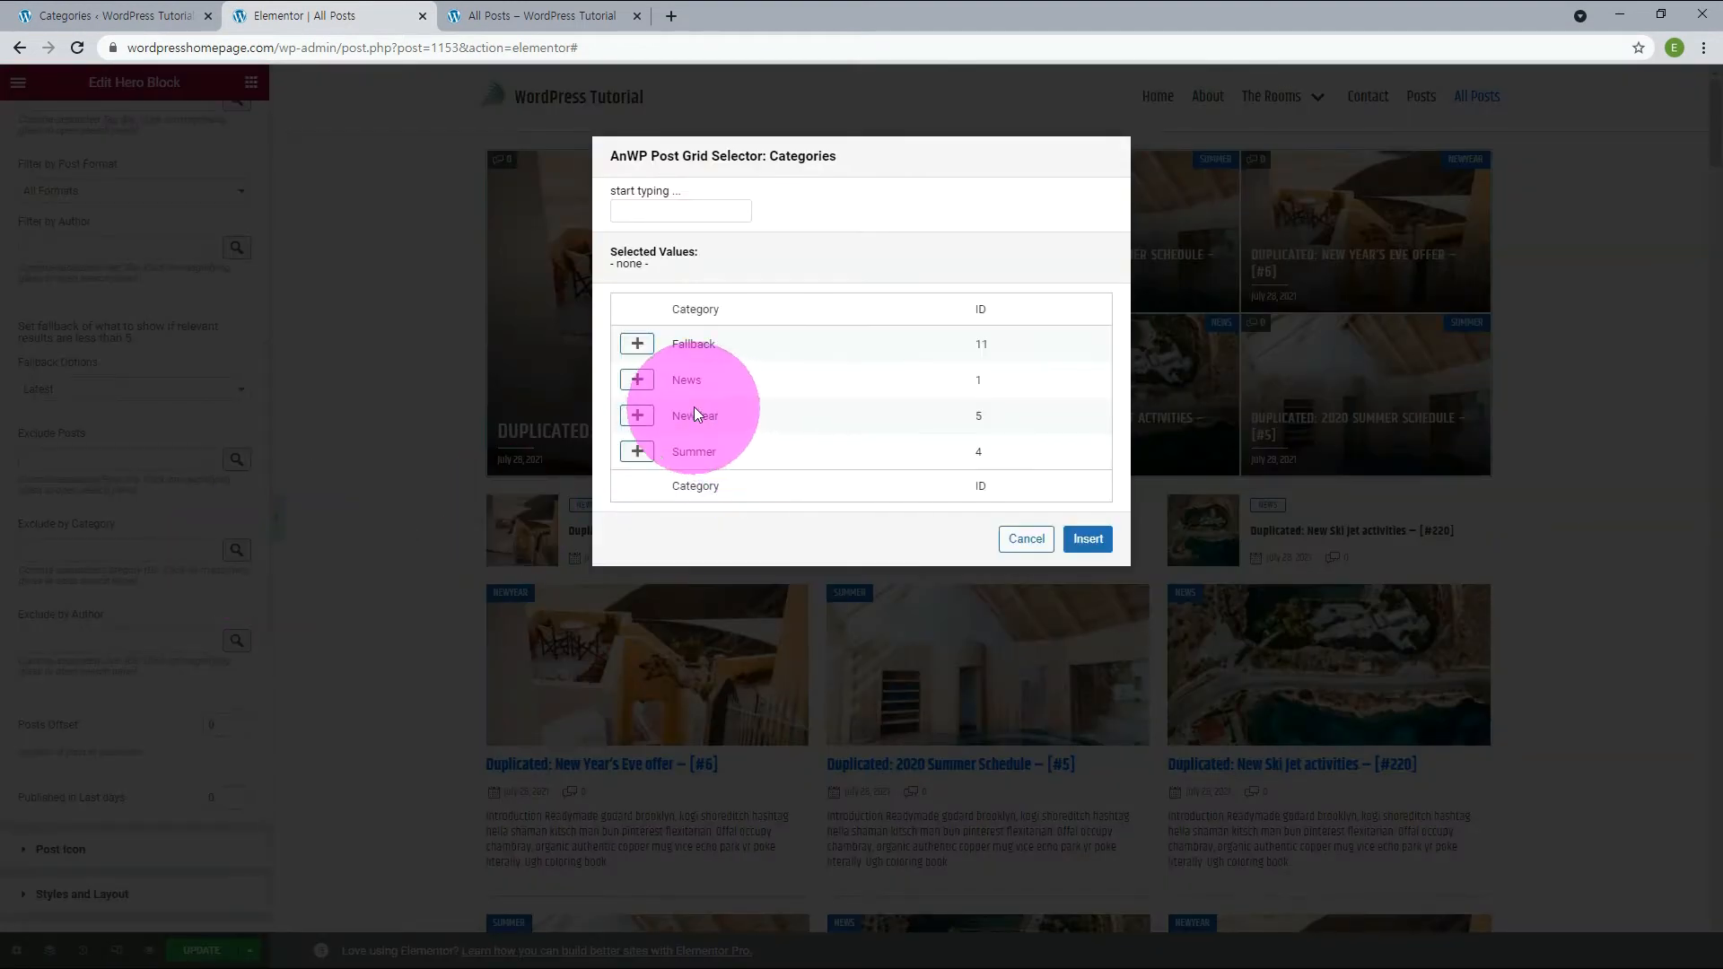
click(1025, 538)
click(238, 642)
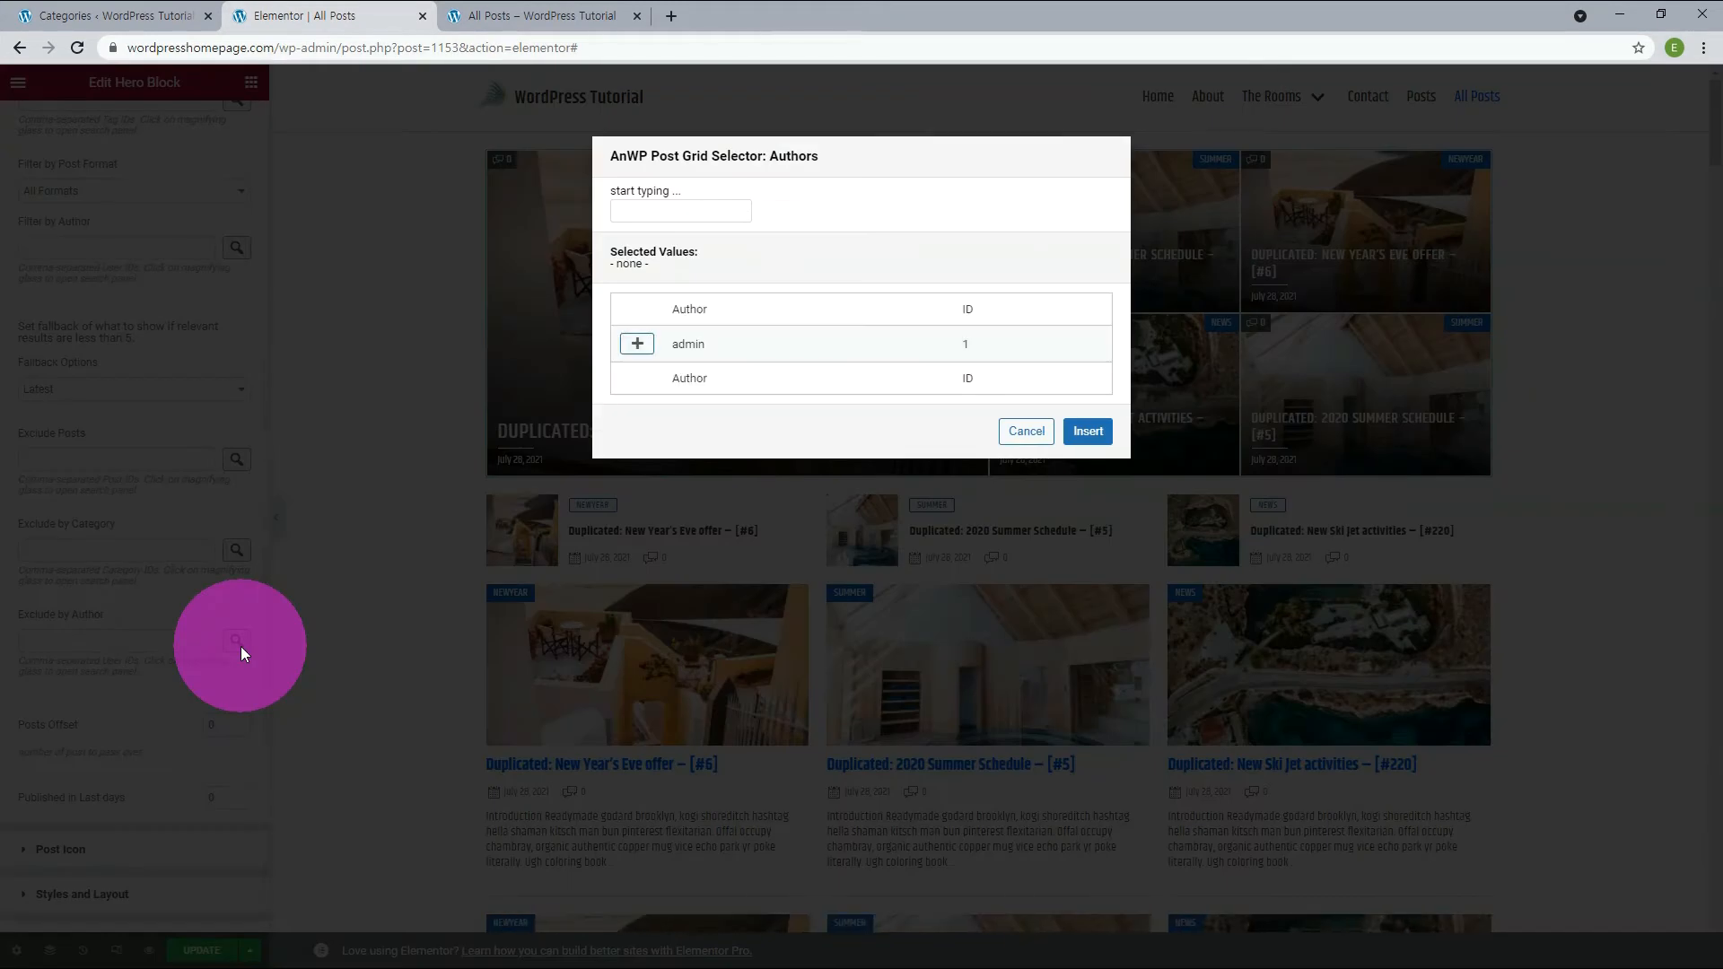
click(1025, 432)
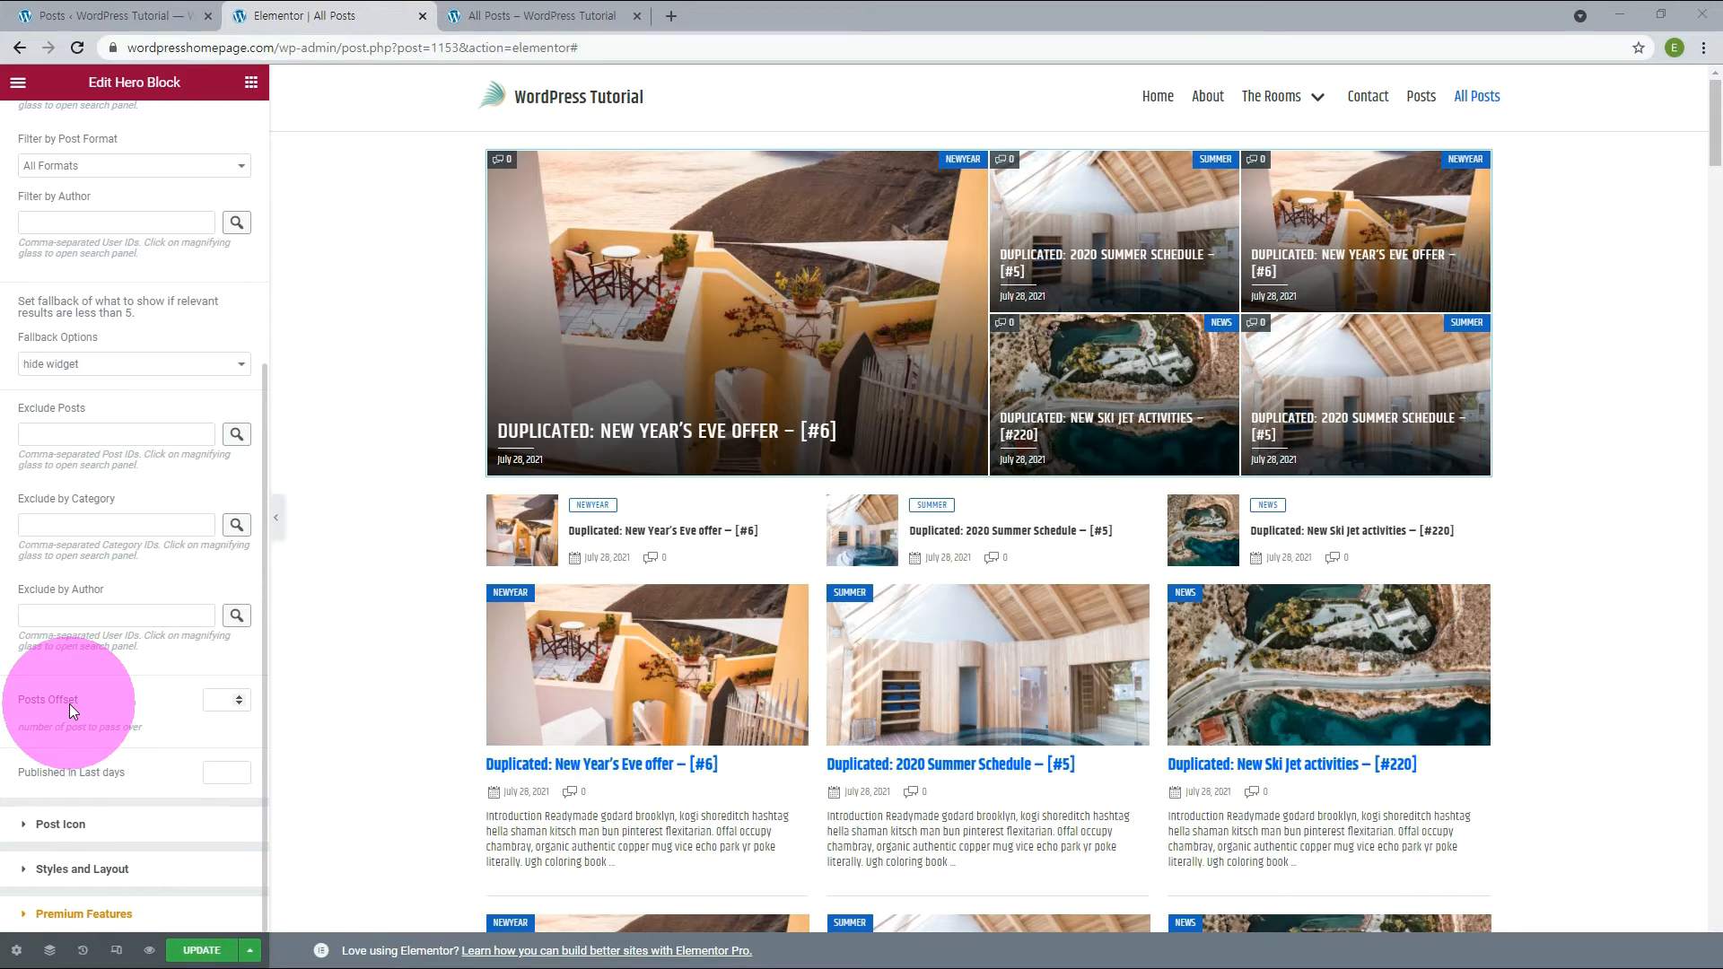
Step: Try turning off the Hero Block's Show Post Icon option, and turn it back on
click(61, 824)
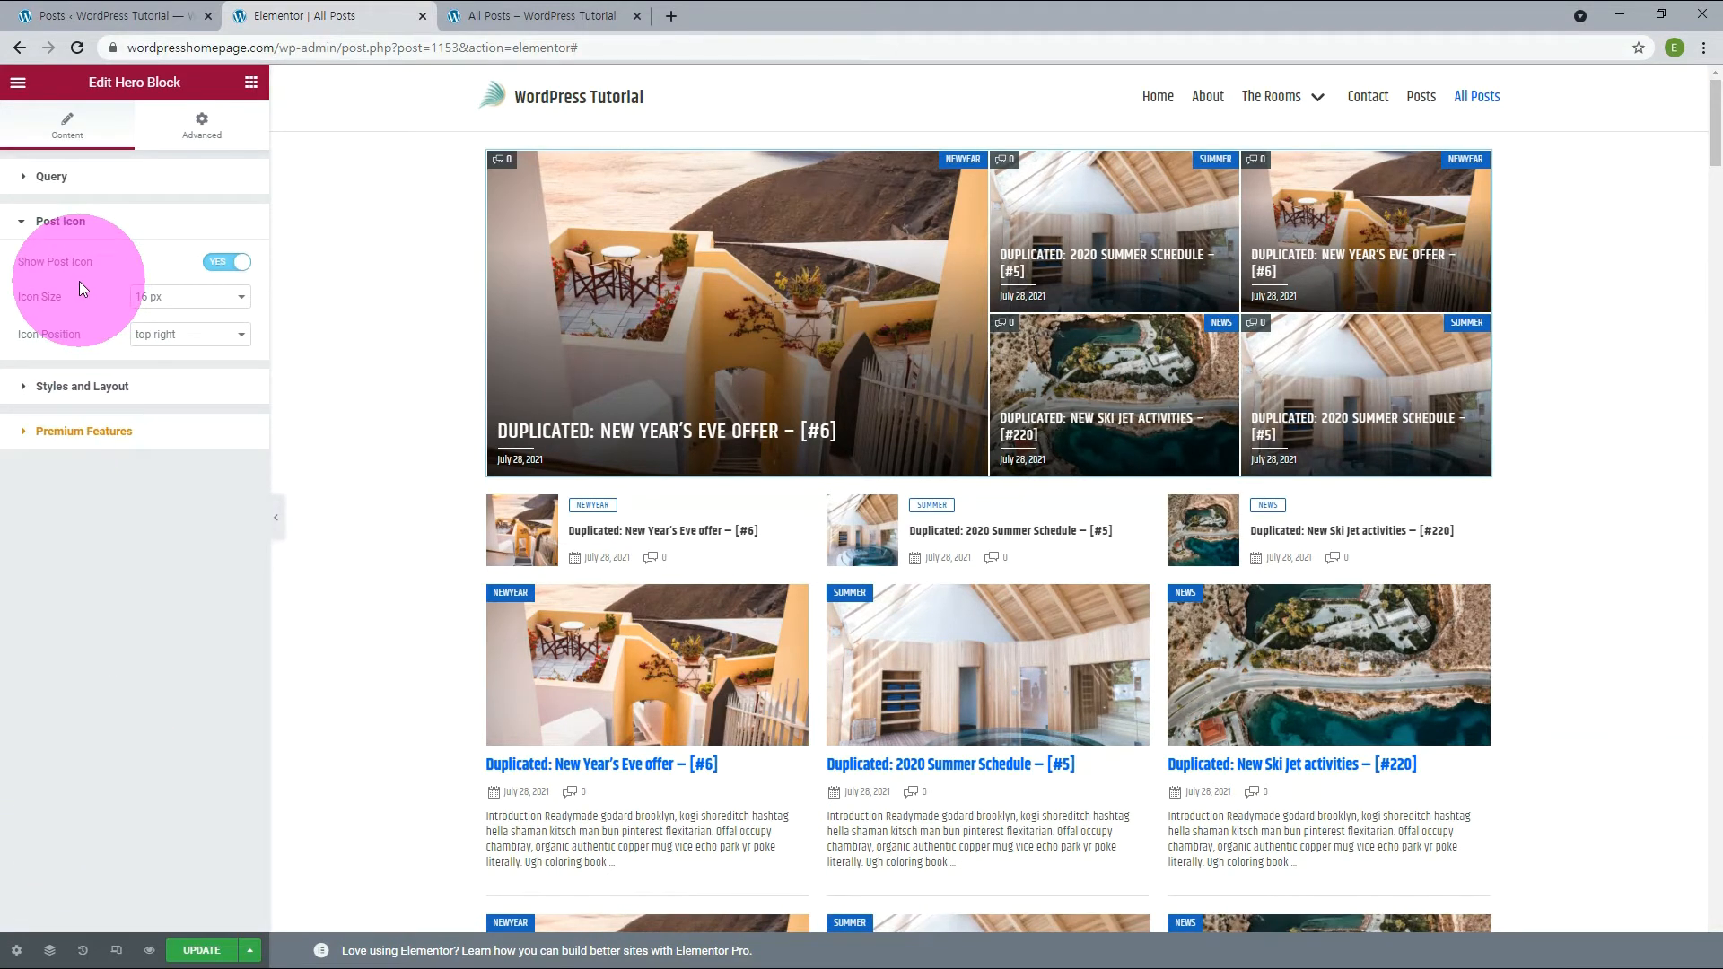
click(225, 263)
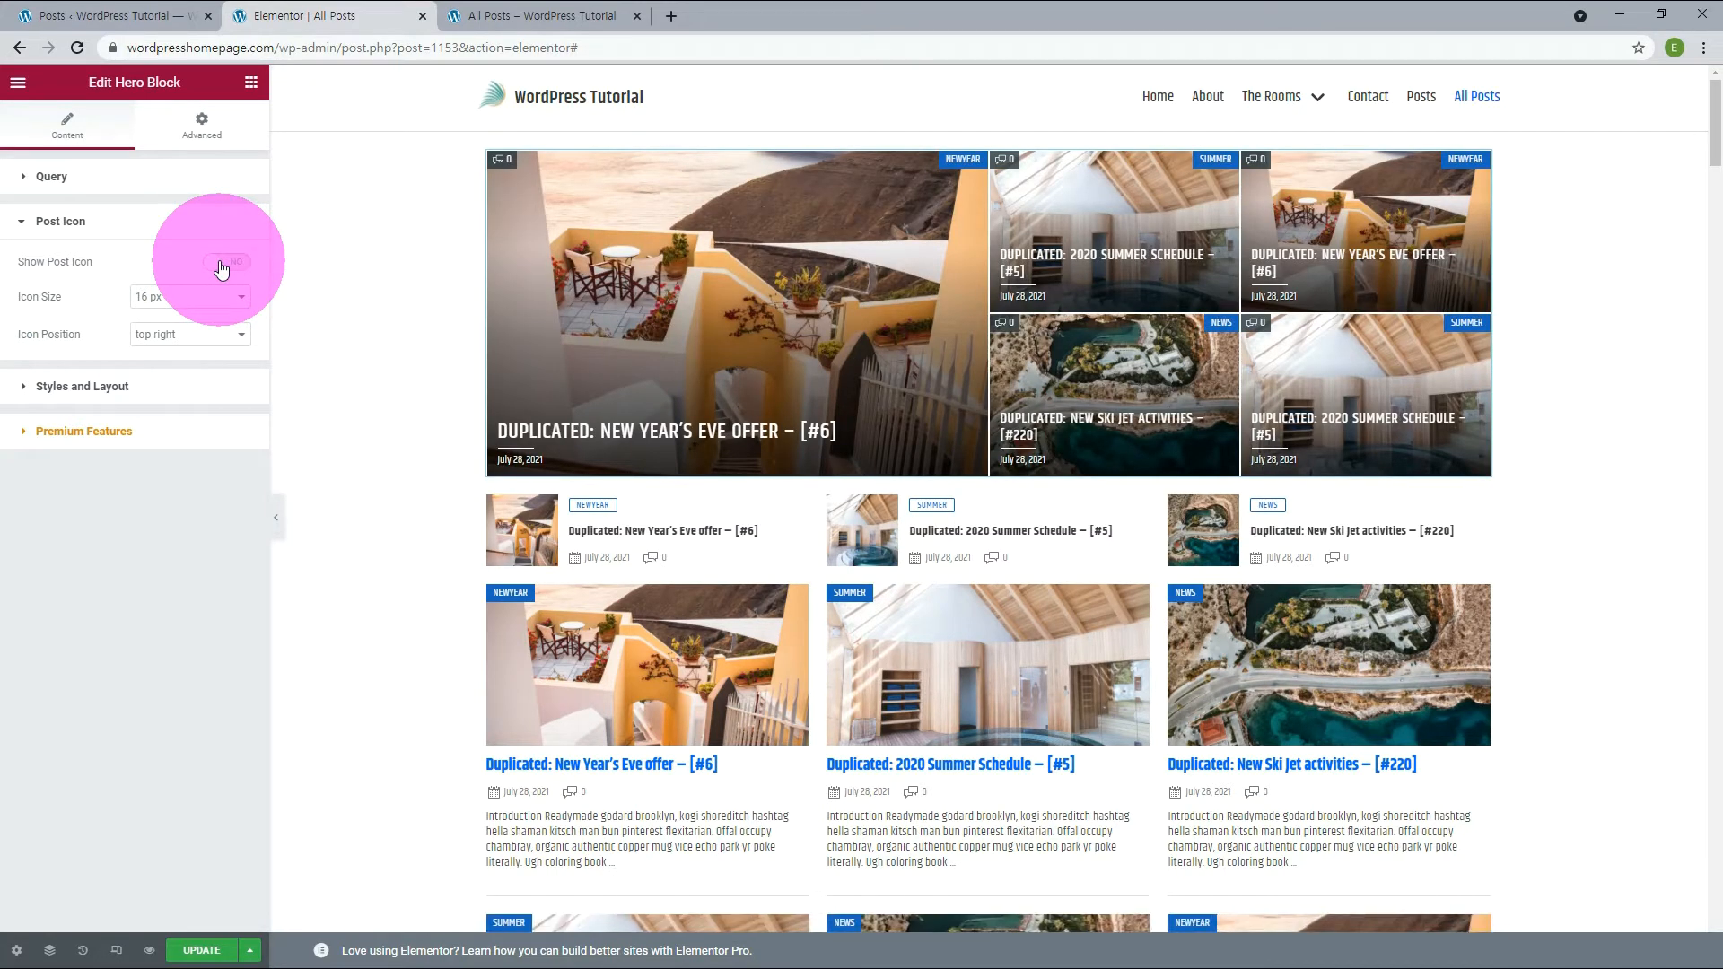
click(220, 265)
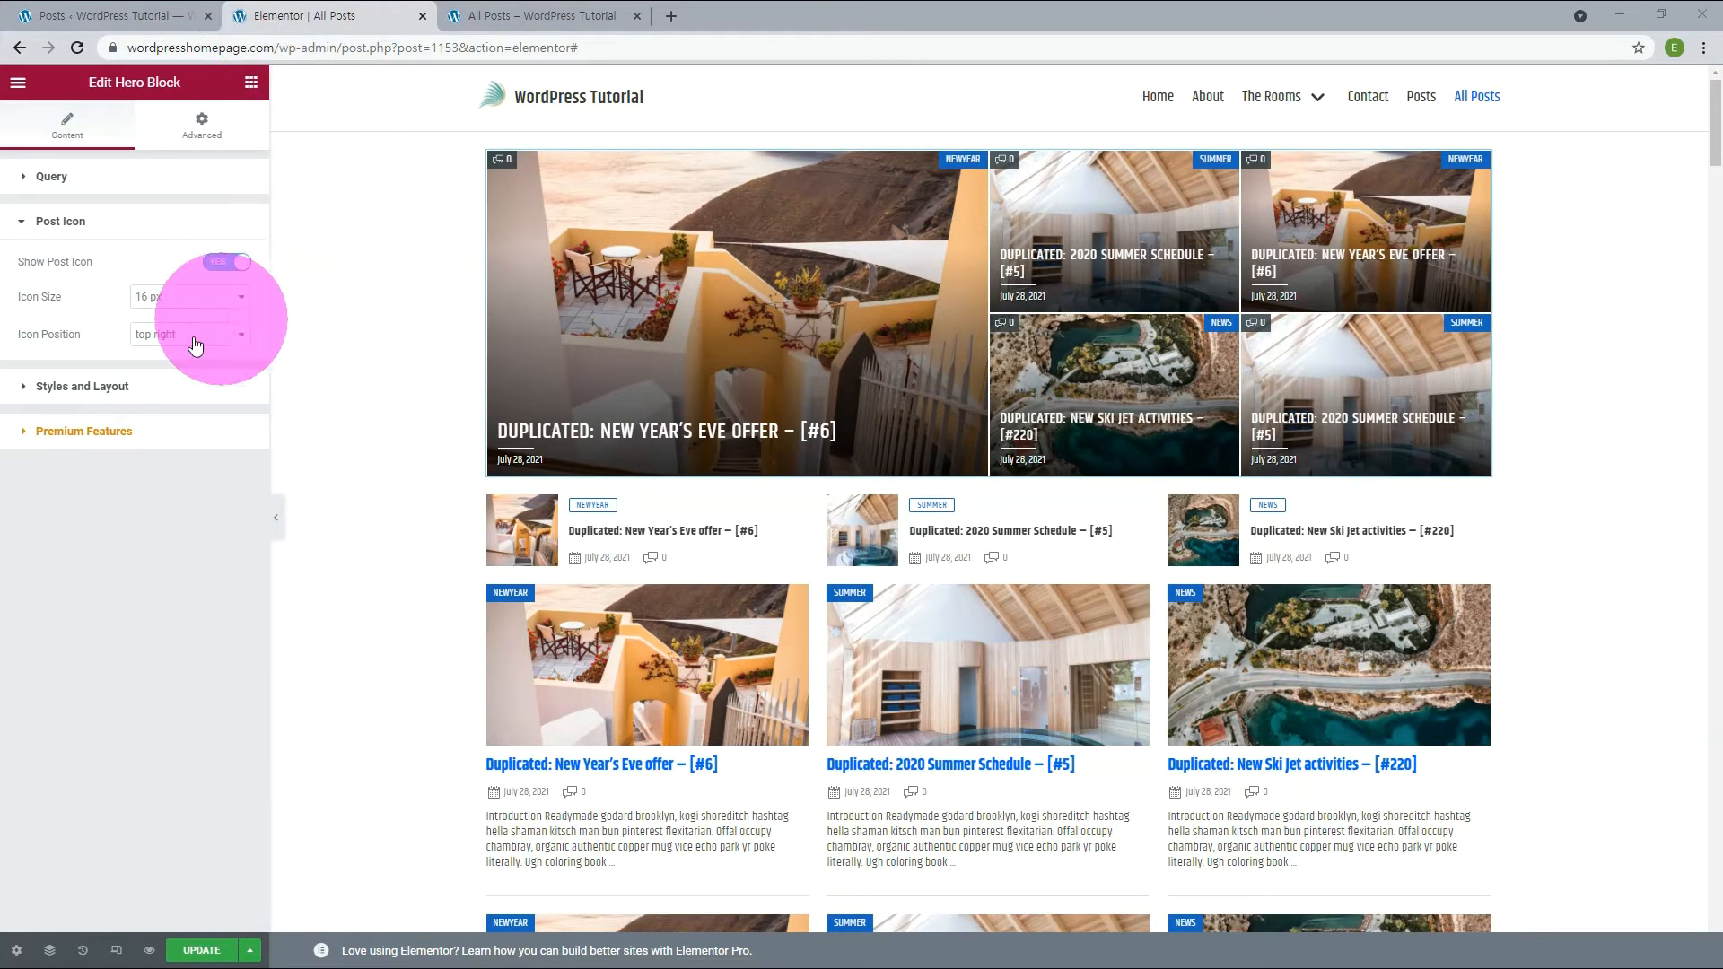
Step: Set the Hero Block's Post Card Style to Style B
click(102, 387)
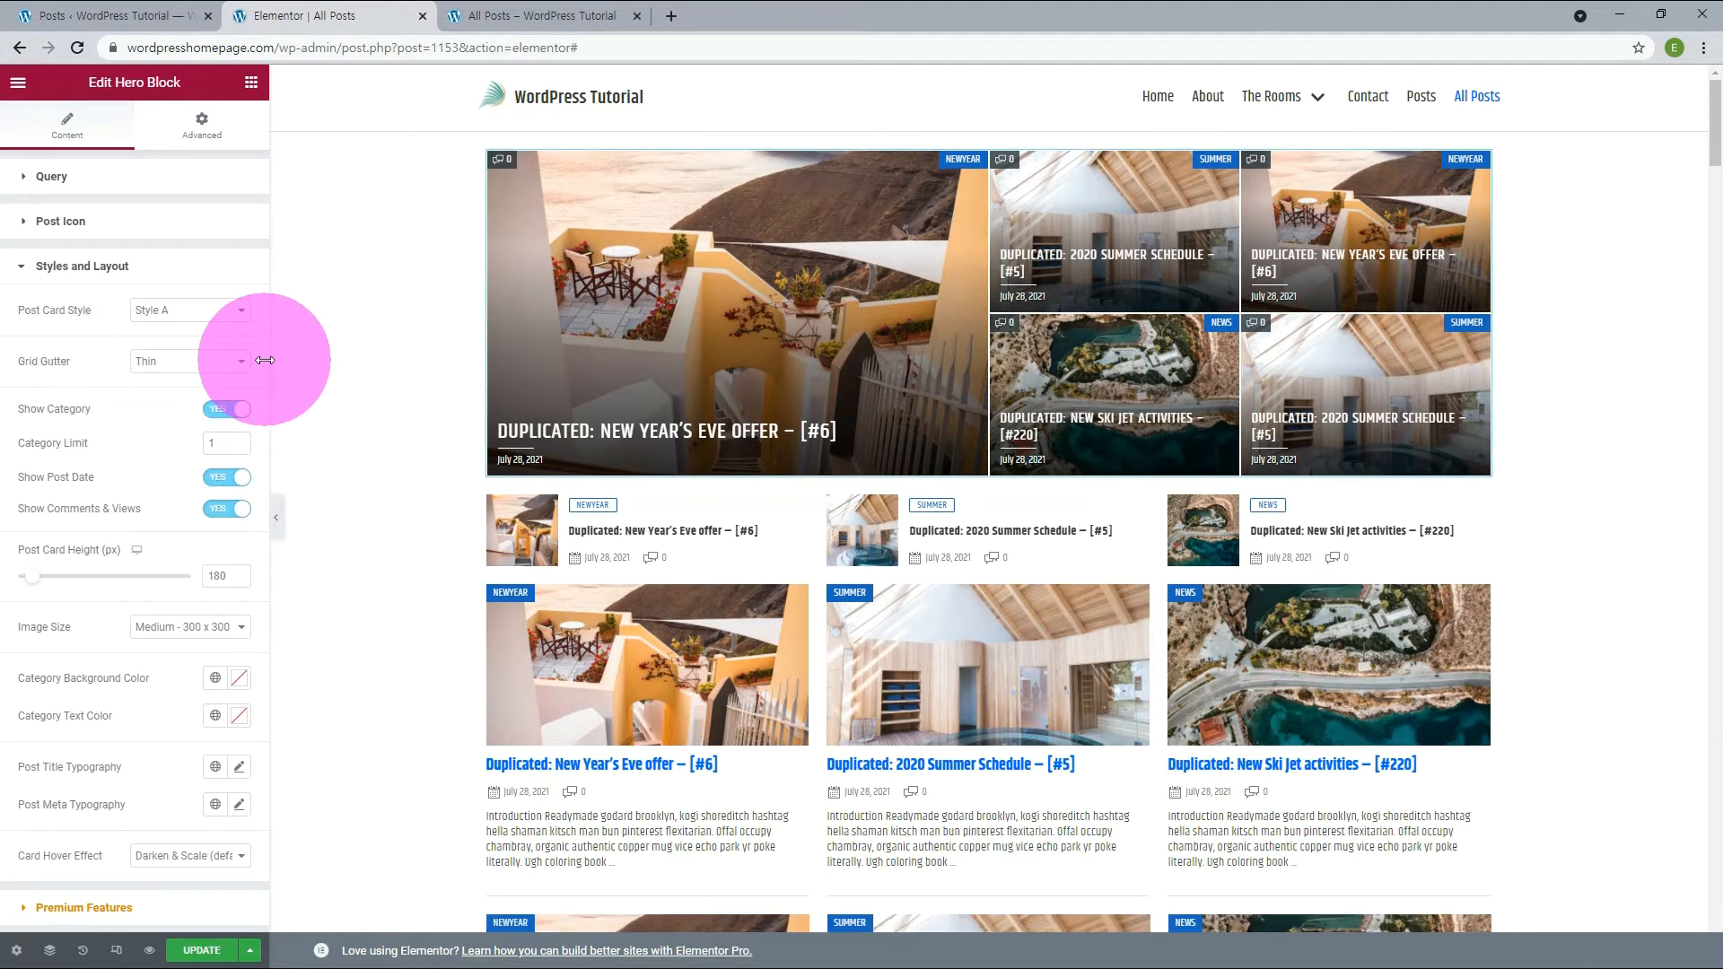
click(217, 311)
click(185, 341)
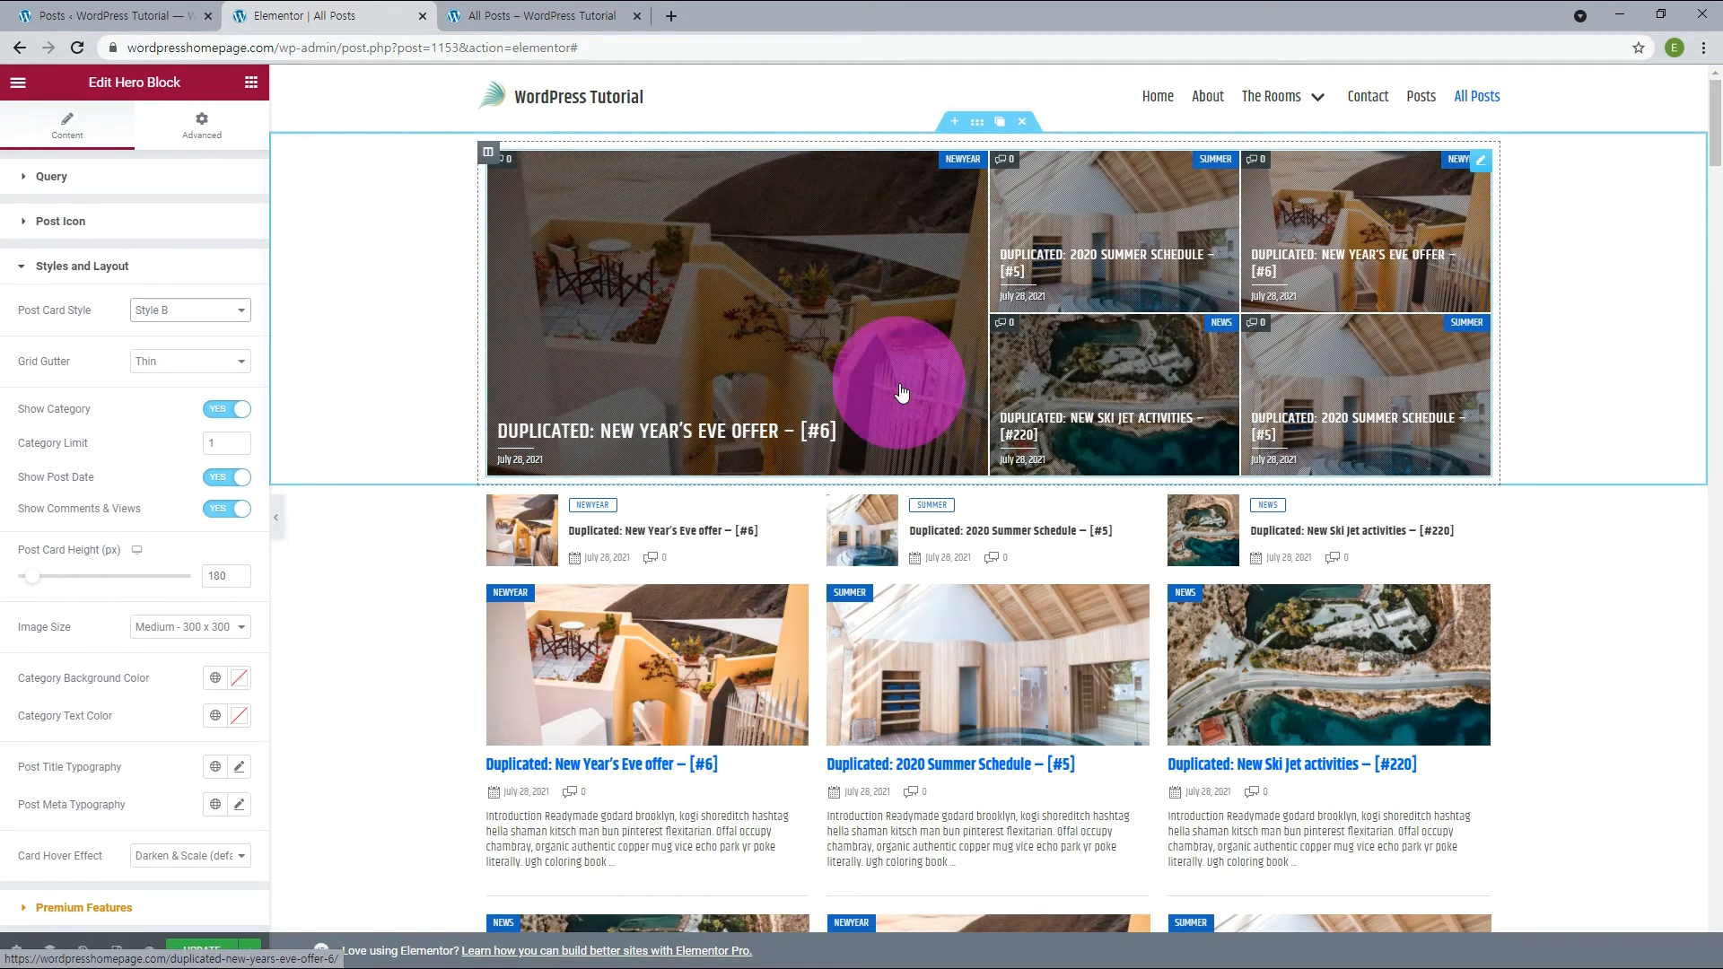
Step: Try Style C for the Hero Block's Post Card Style, and set it to Style A
click(197, 310)
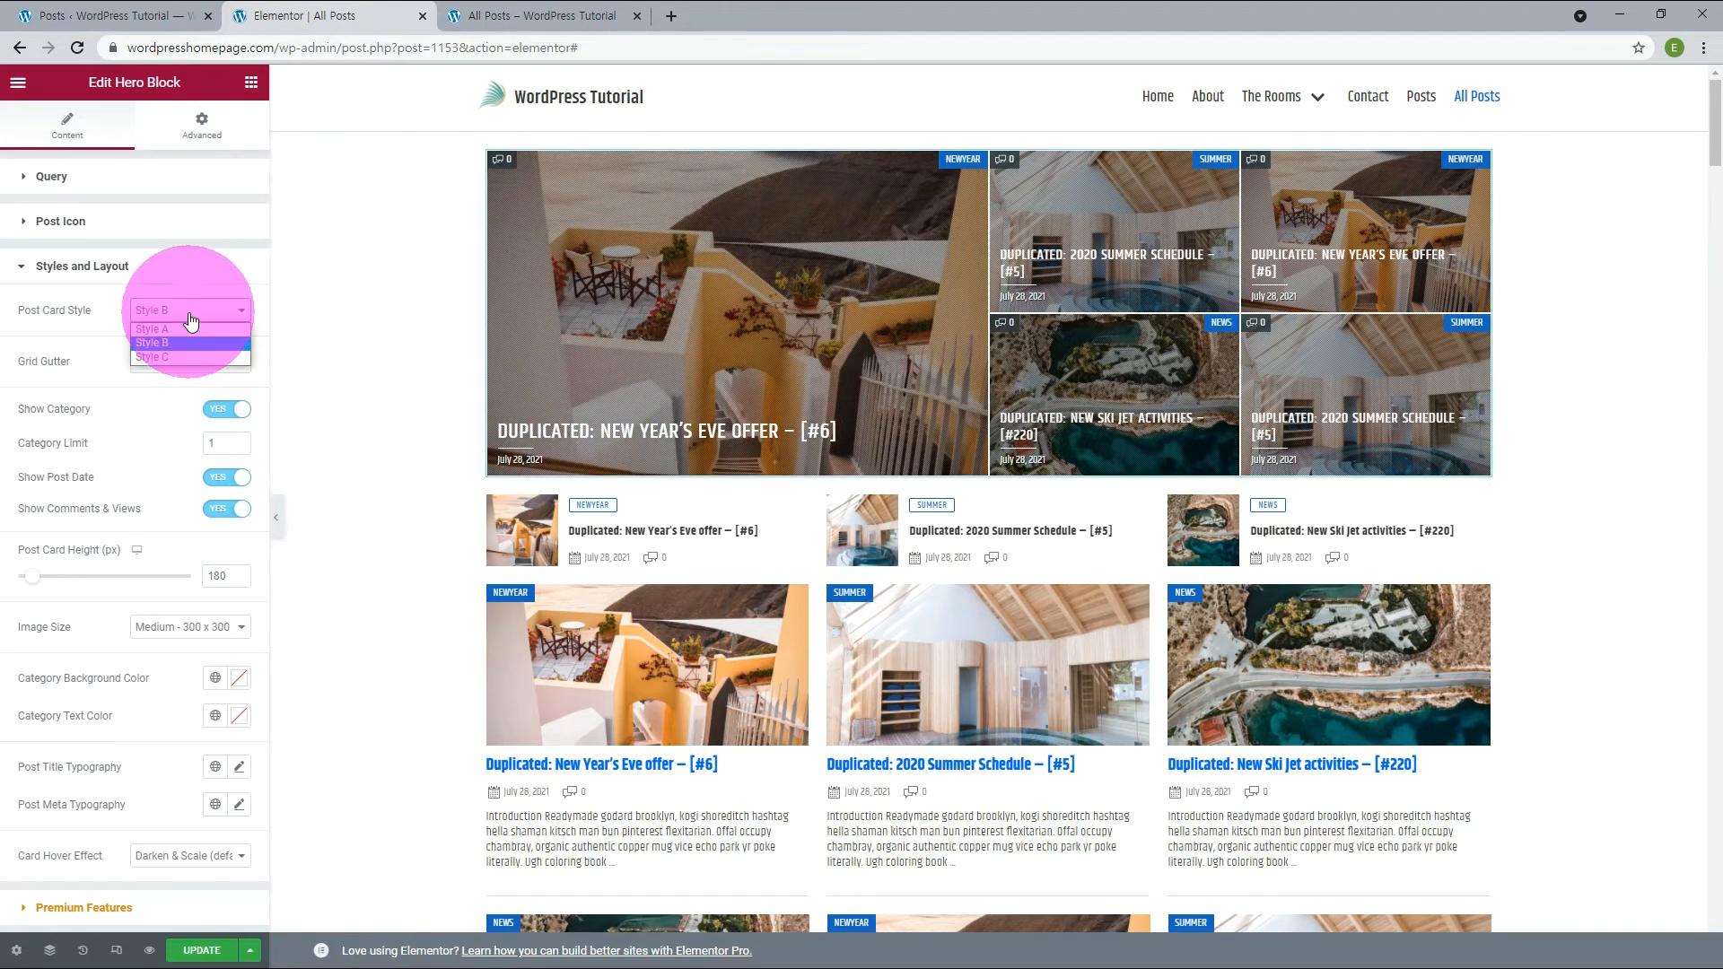
click(164, 356)
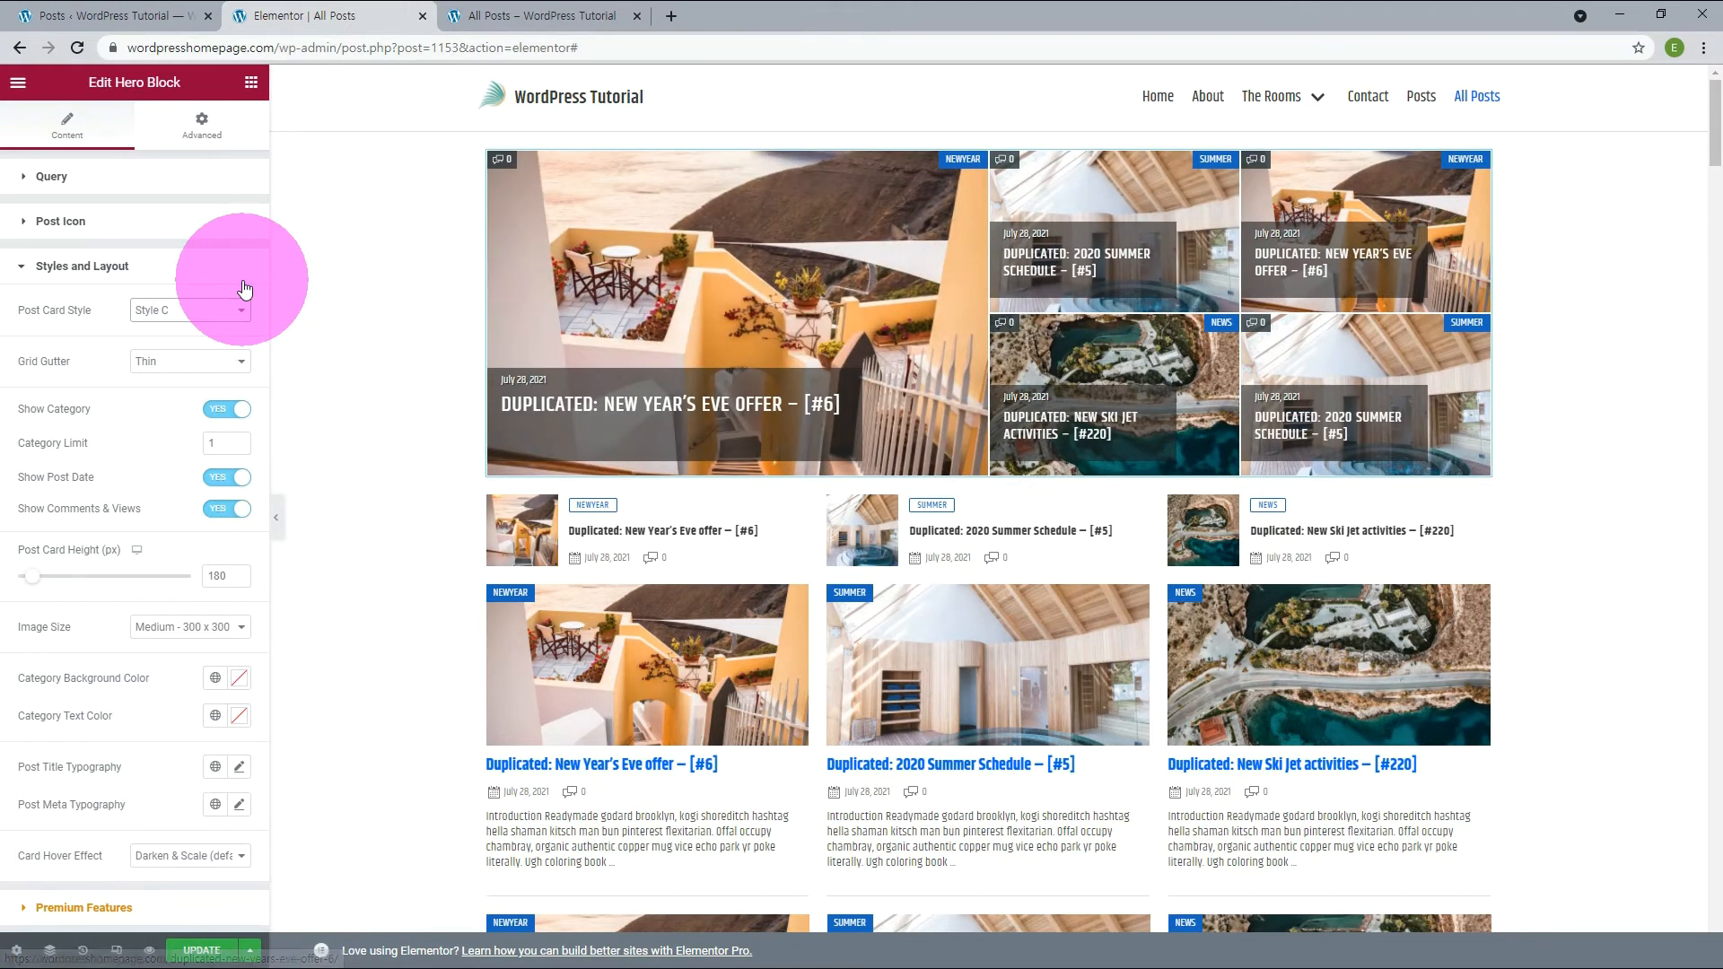
click(225, 308)
click(174, 326)
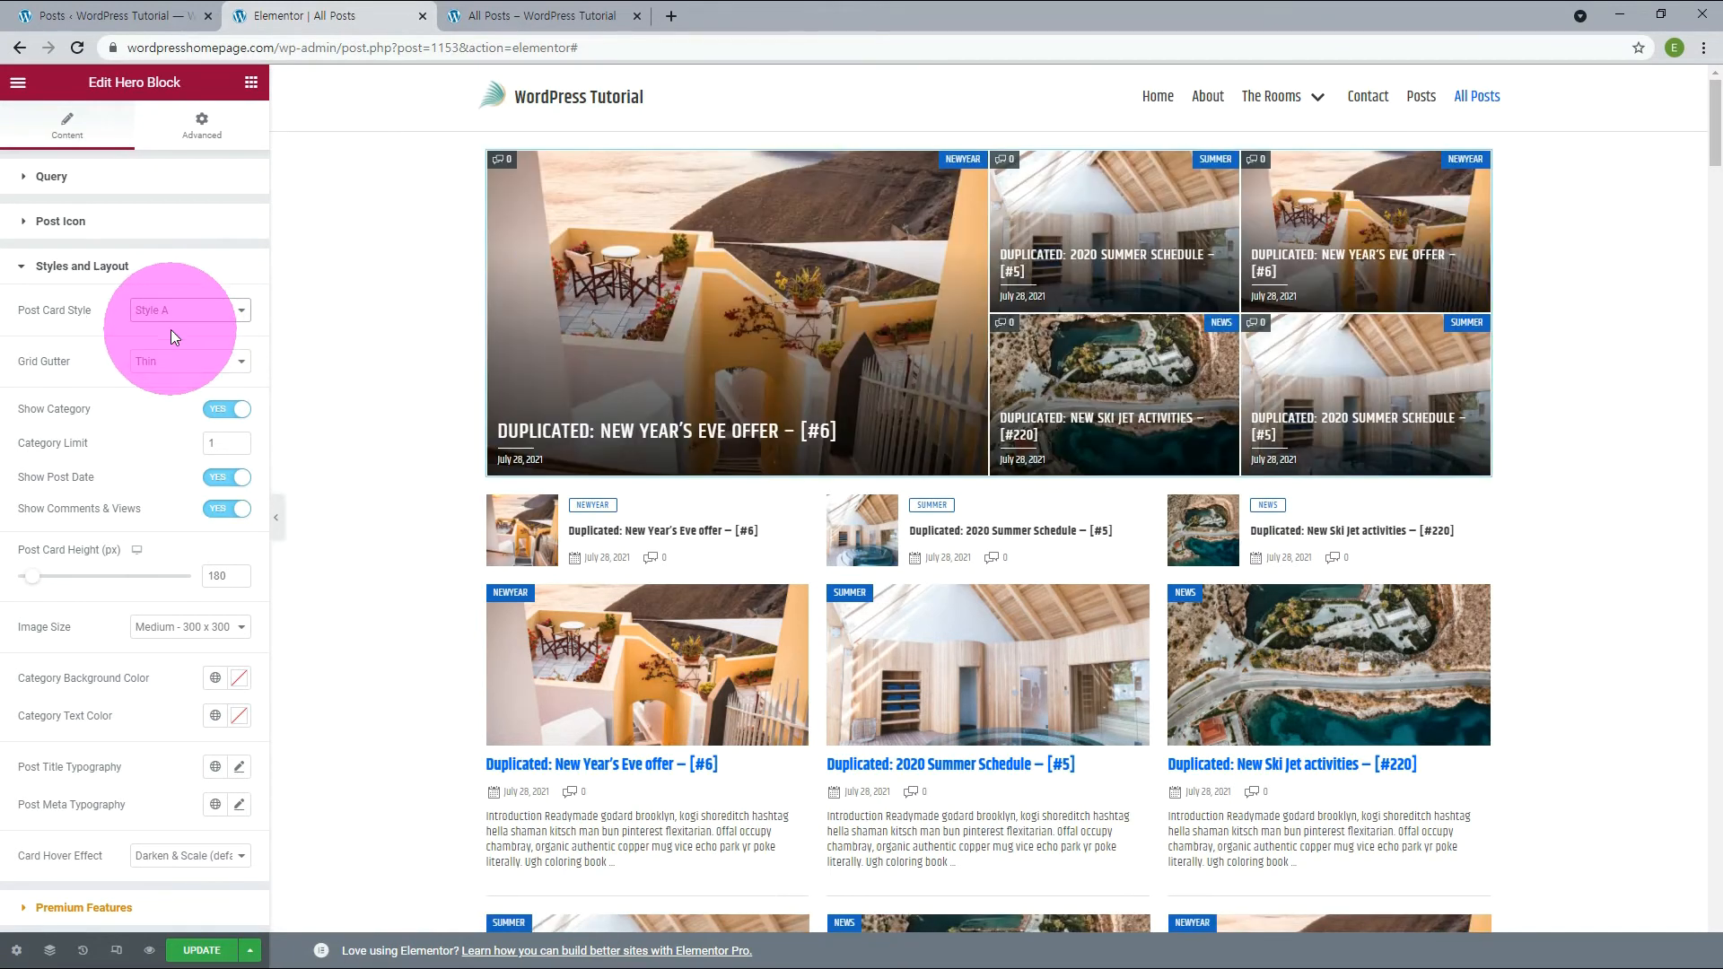
Step: Try the Hero Block's Grid Gutter at None, and set it back to Thin
click(184, 362)
click(160, 393)
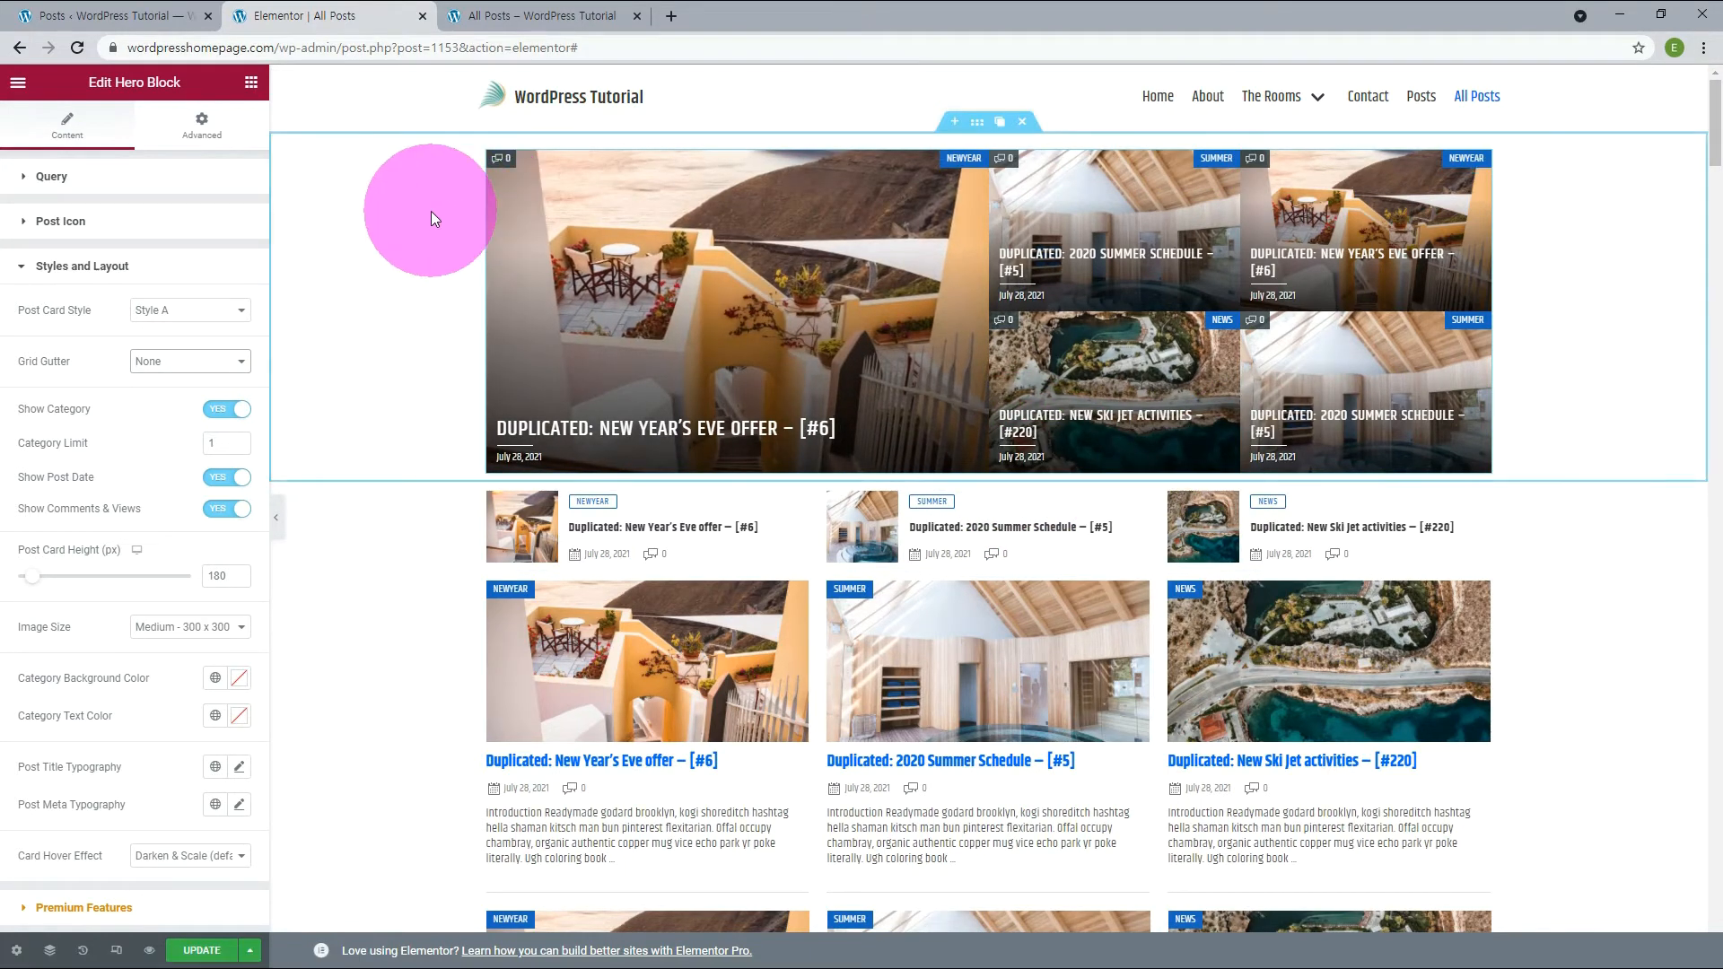
click(152, 361)
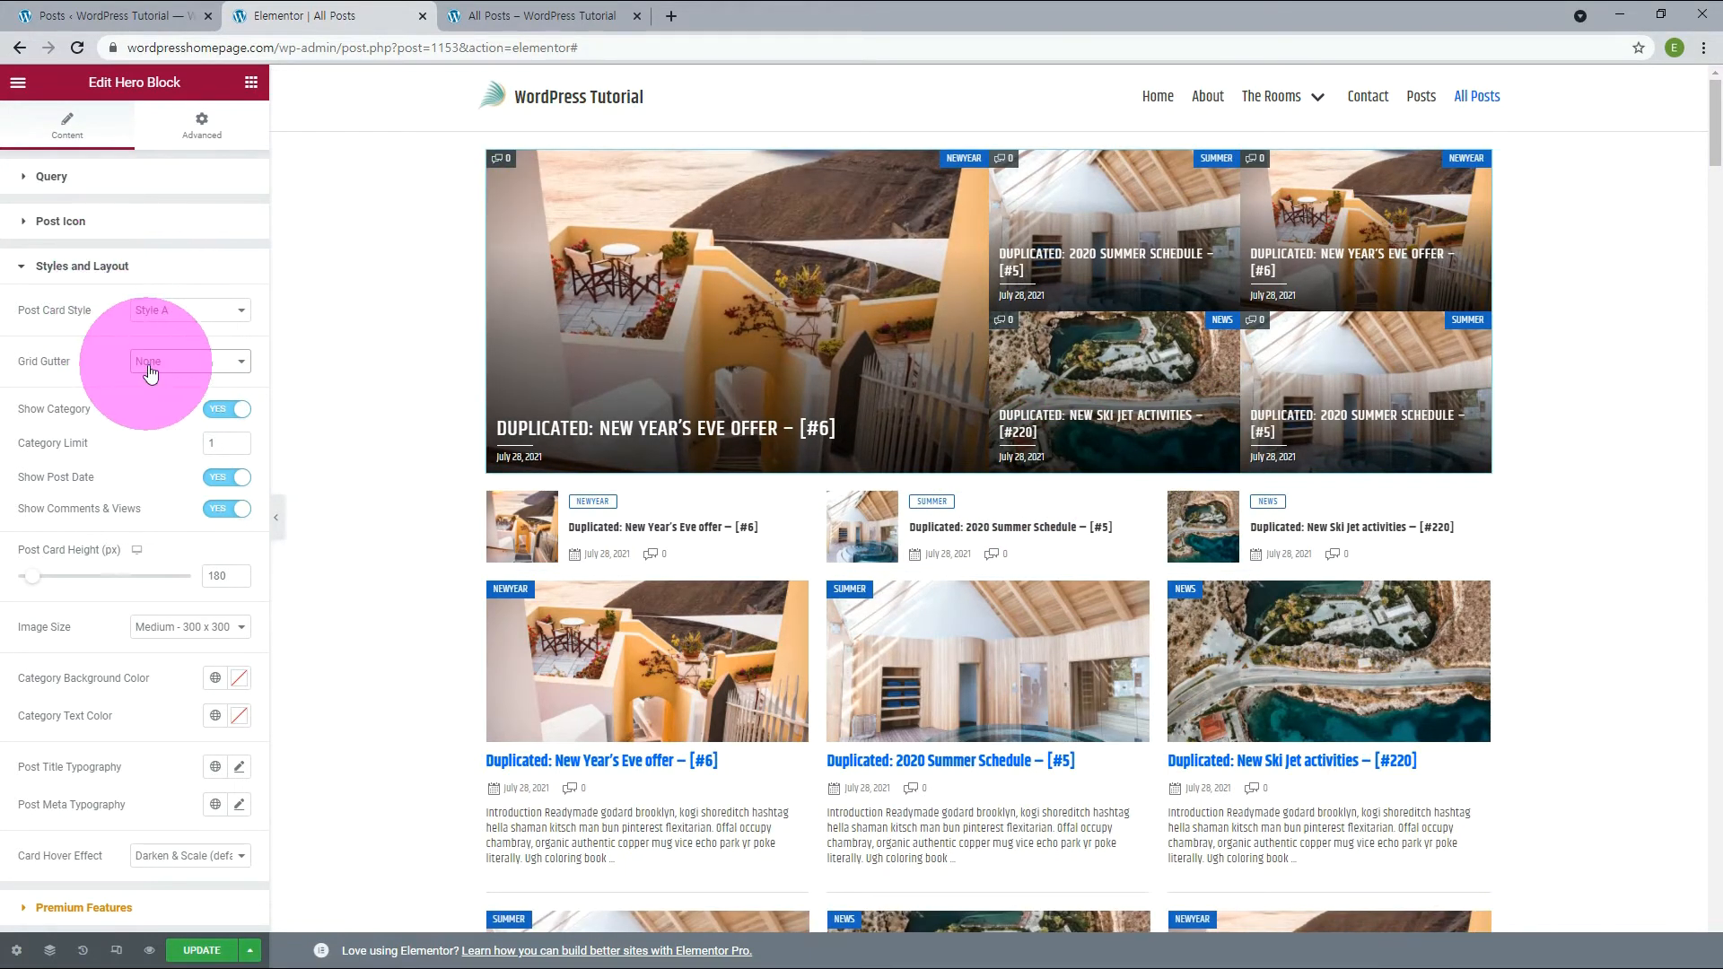
click(148, 380)
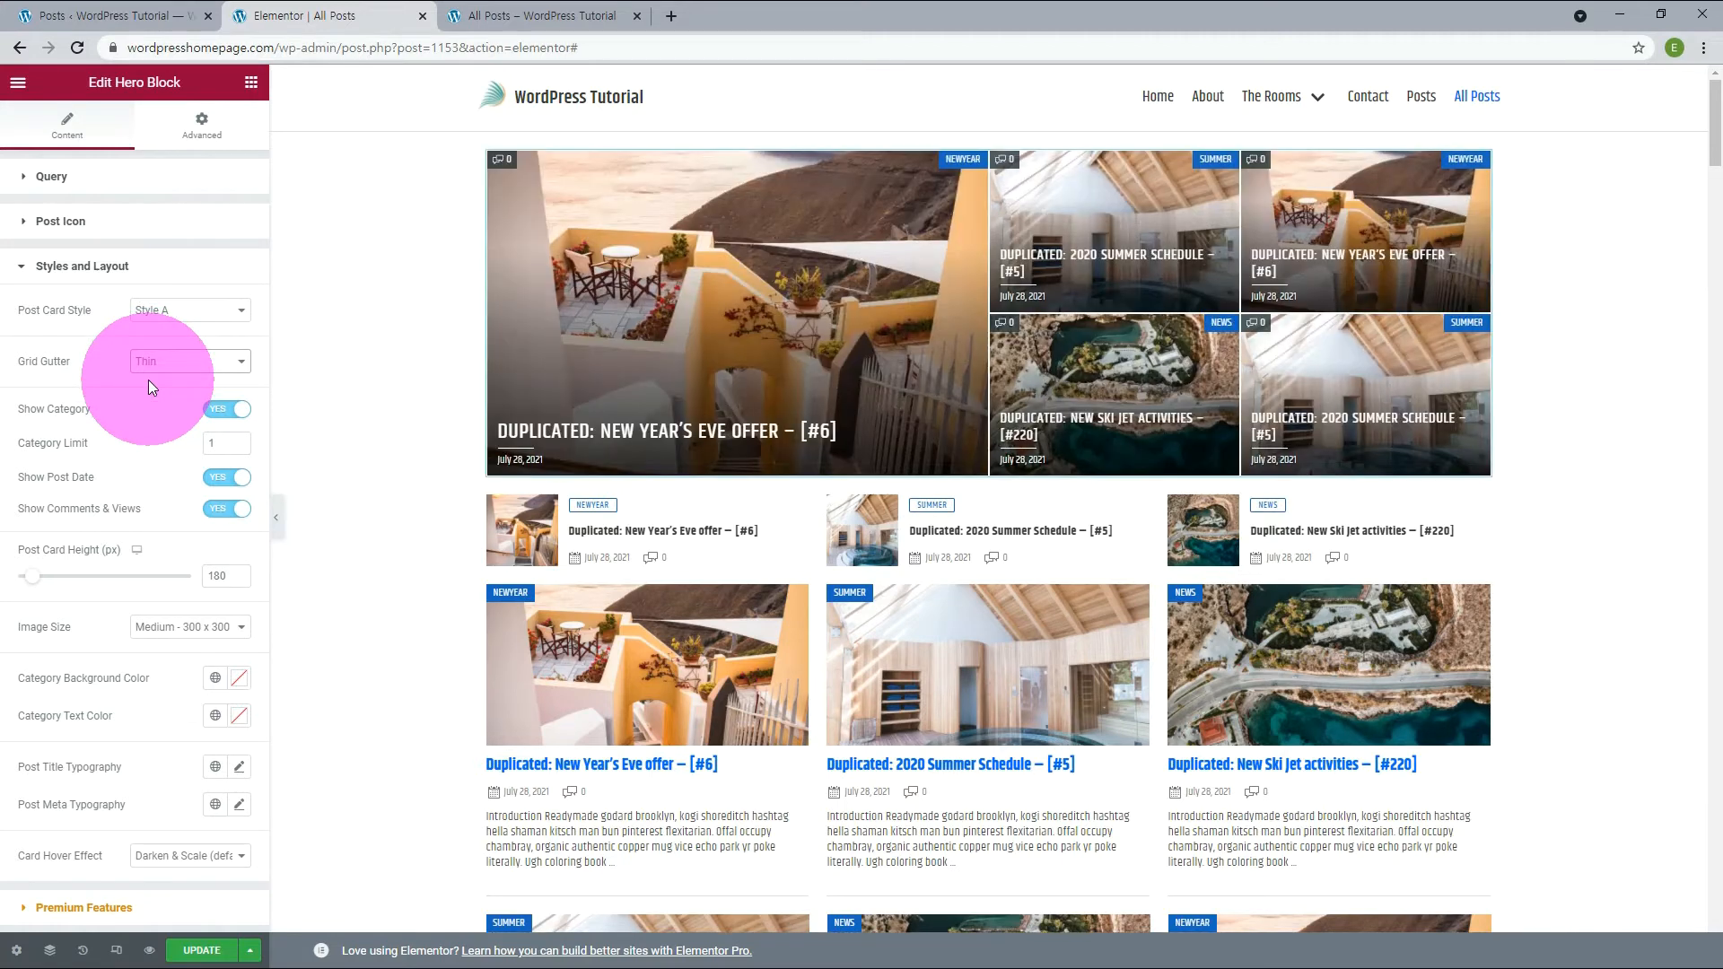
Step: Try hiding the Hero Block's category, post date, and comments and views one by one, turning each back on
click(226, 409)
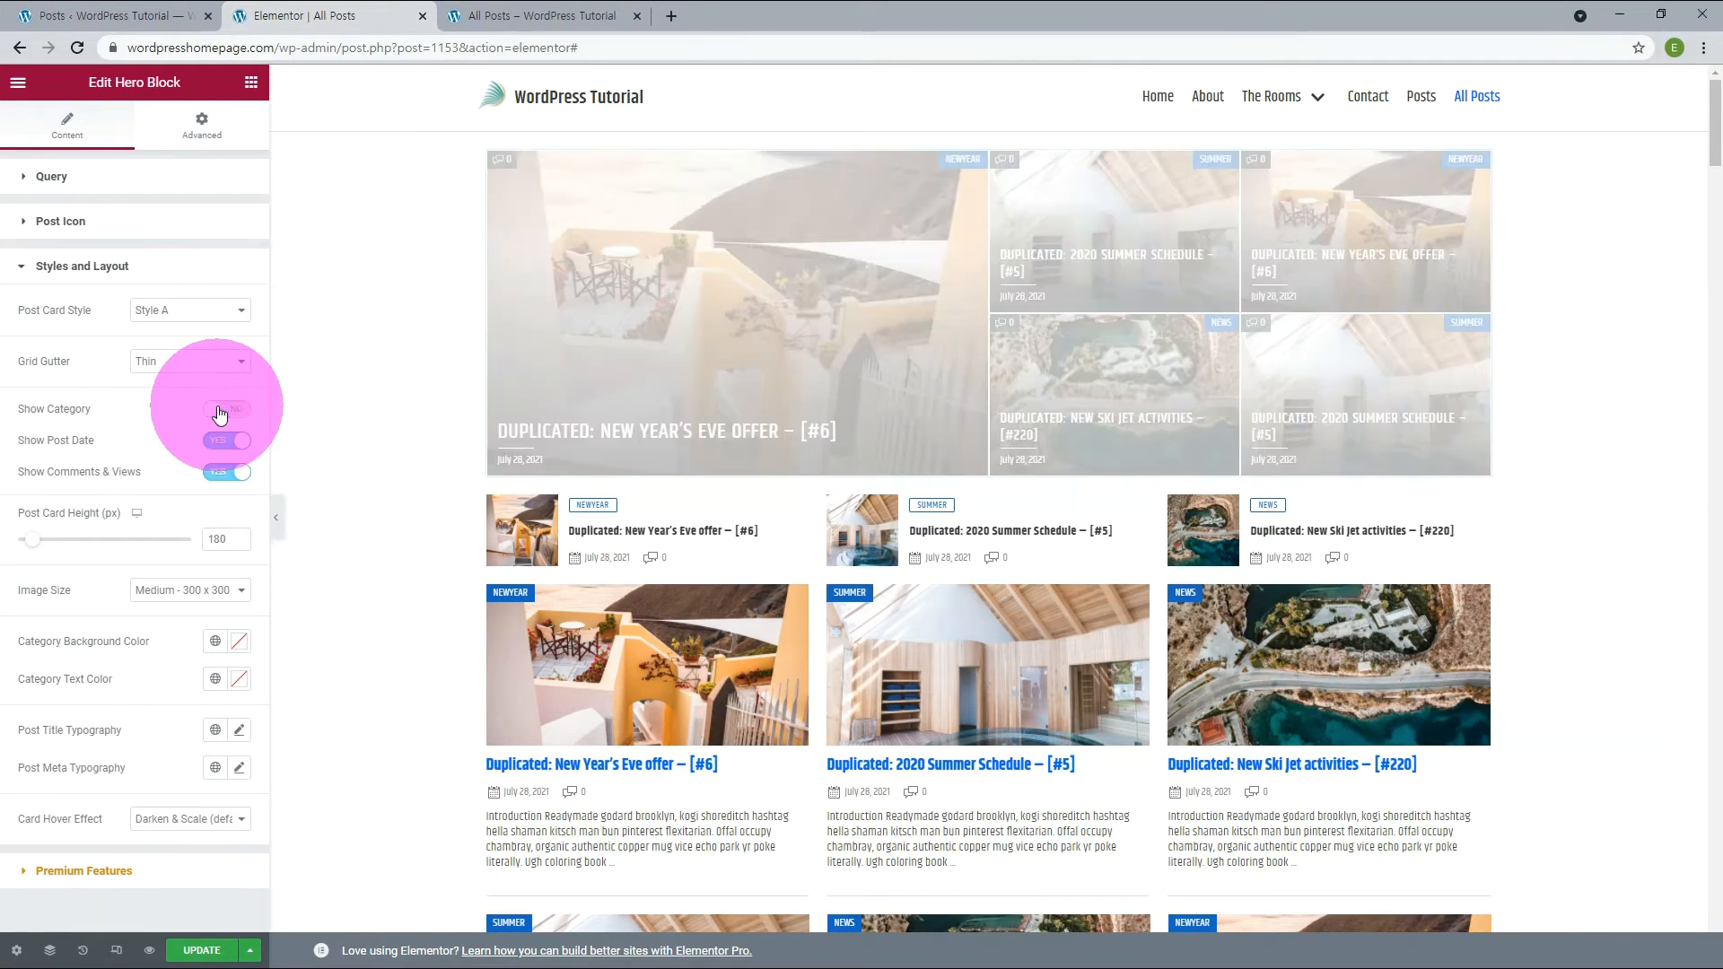
click(229, 411)
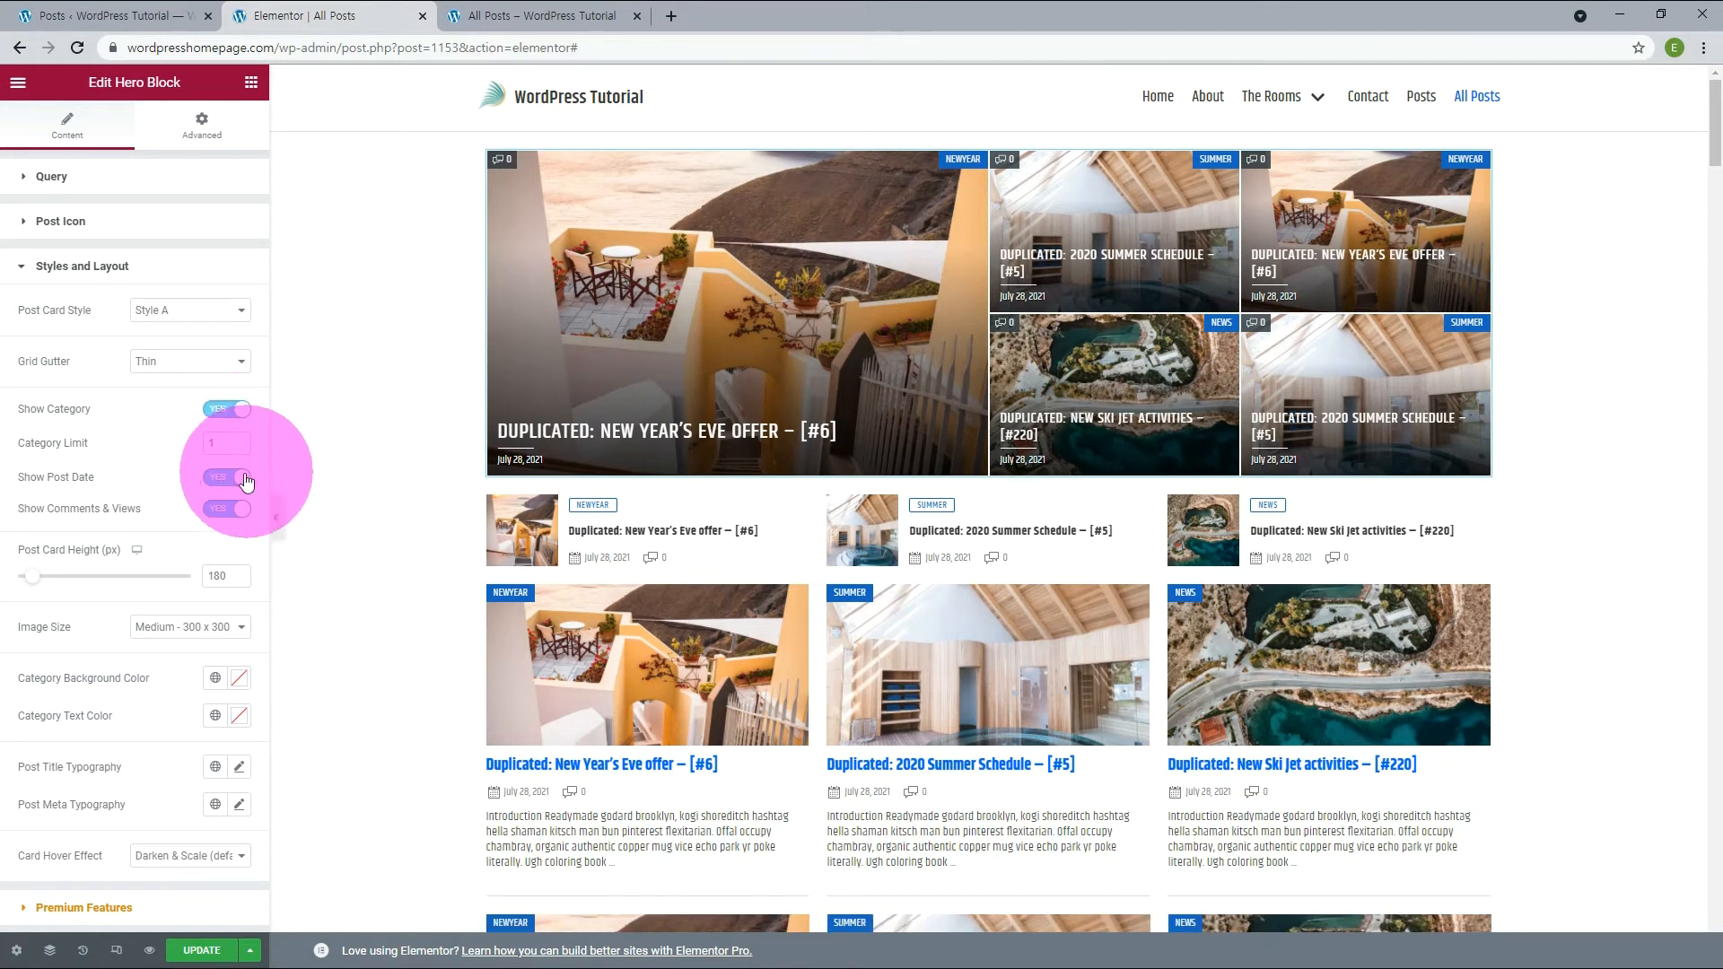
click(215, 482)
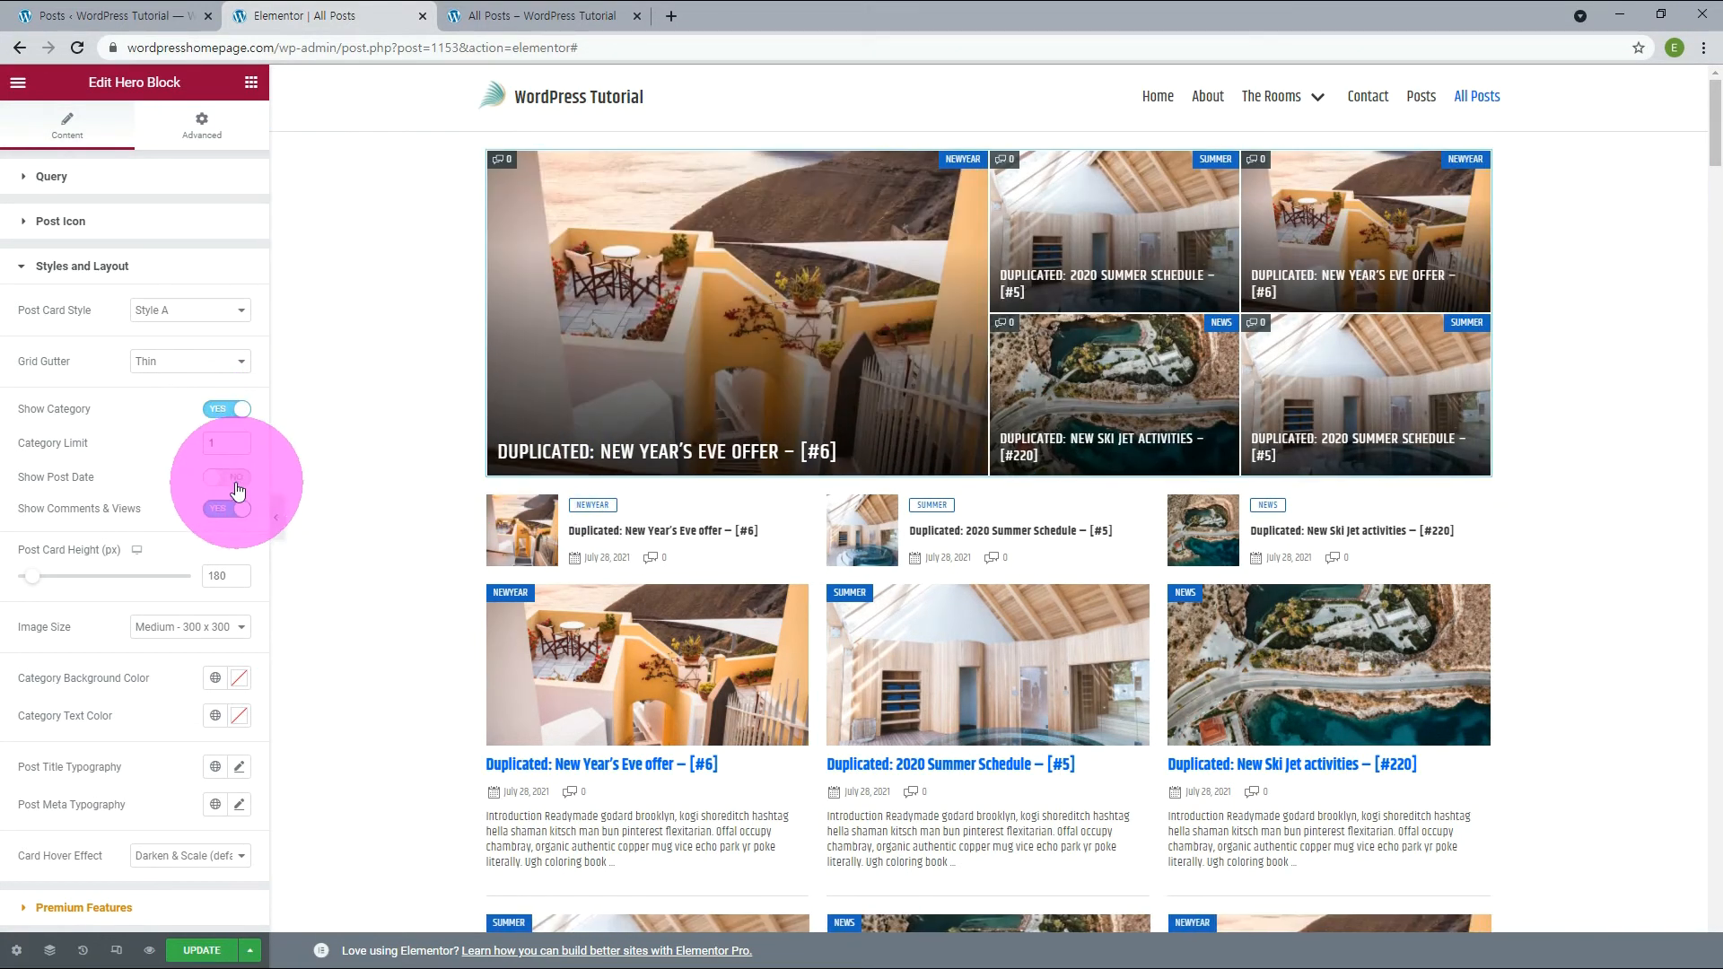
click(234, 480)
click(227, 507)
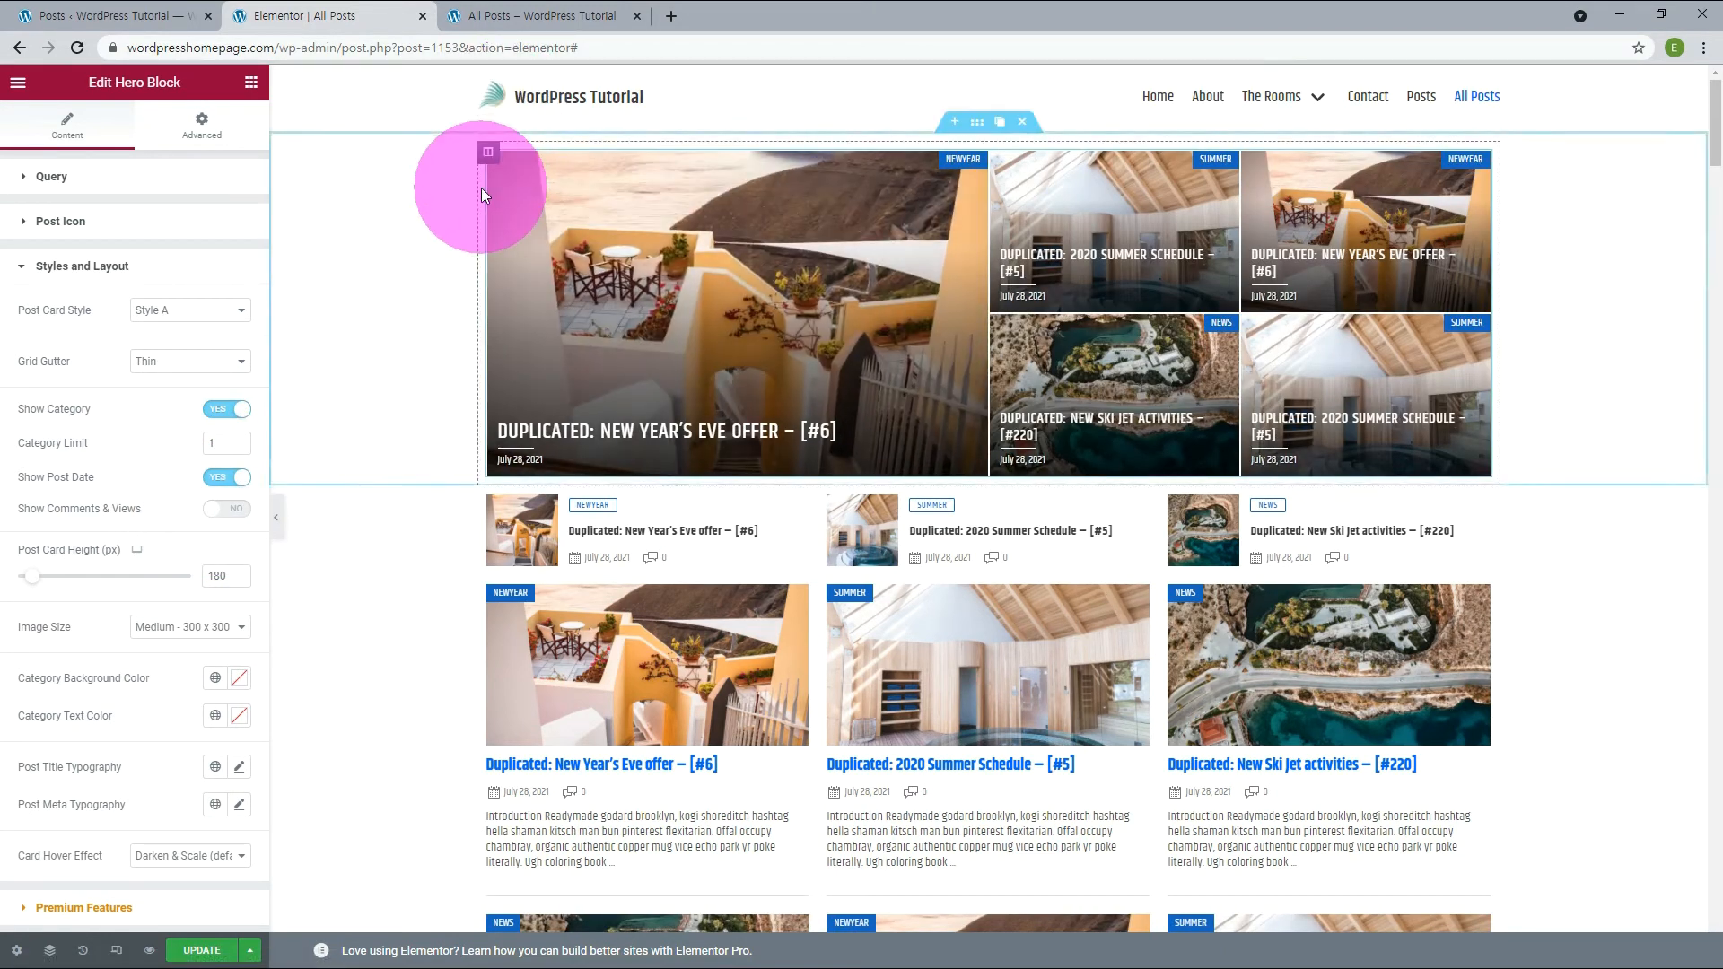
click(231, 508)
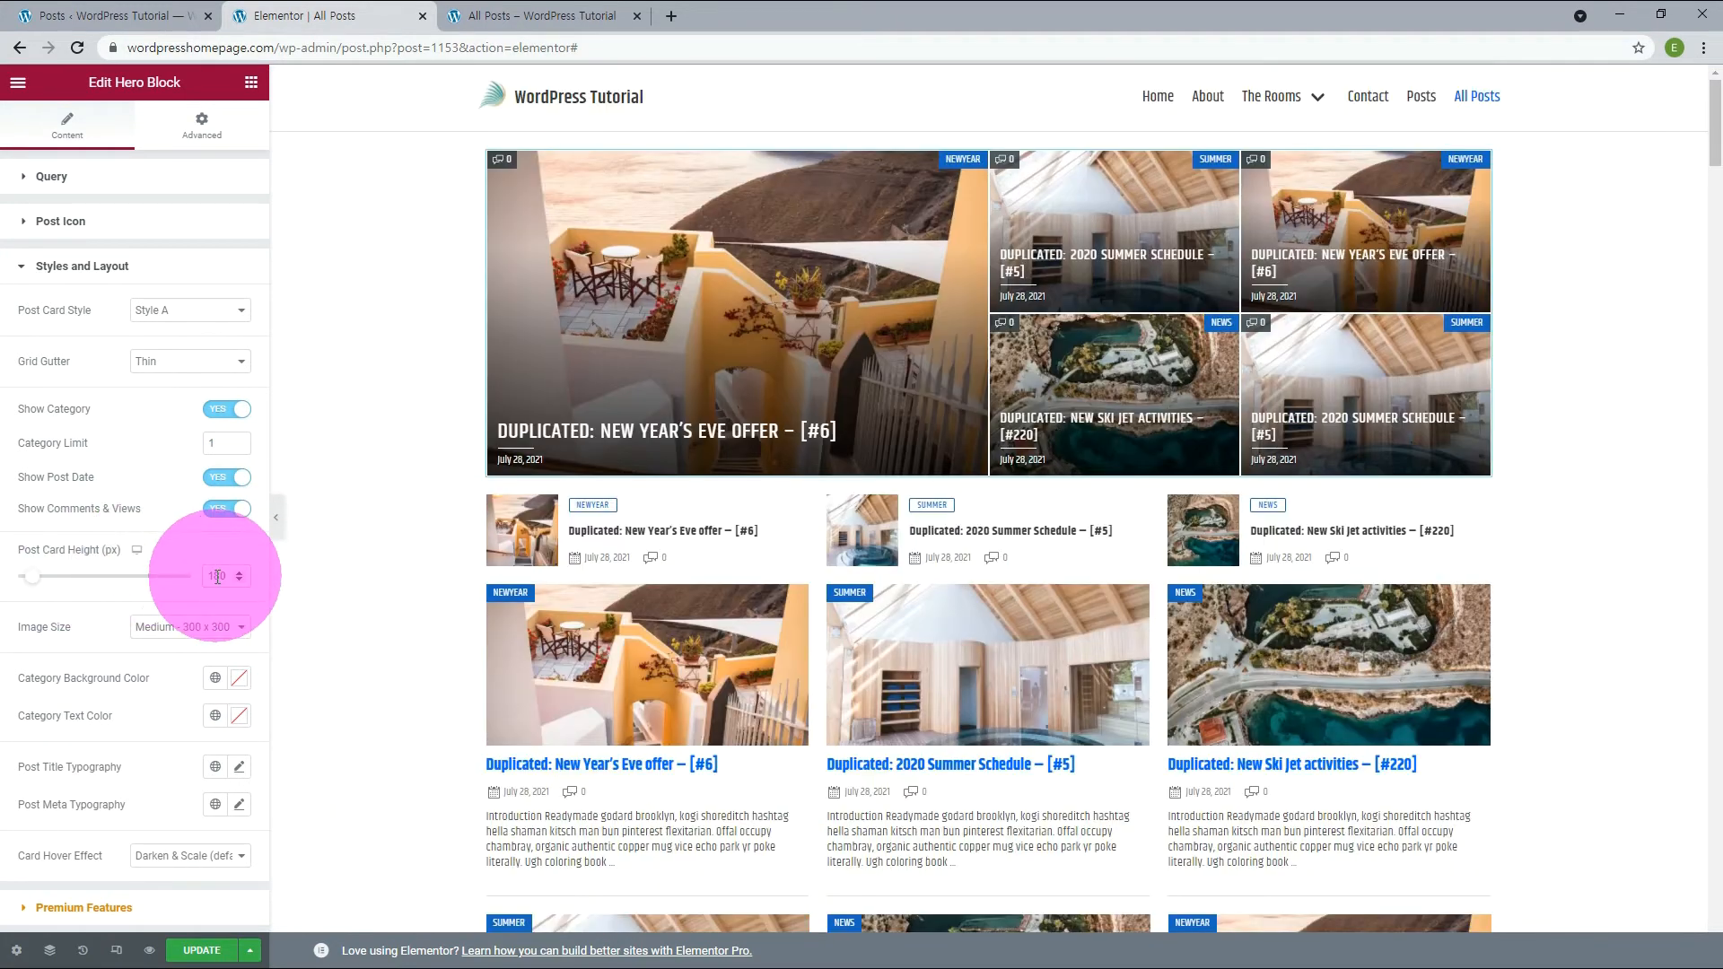
Step: Try a Post Card Height of 280 px on the Hero Block, restore it to 180 px, and check the Image Size options
double_click(211, 579)
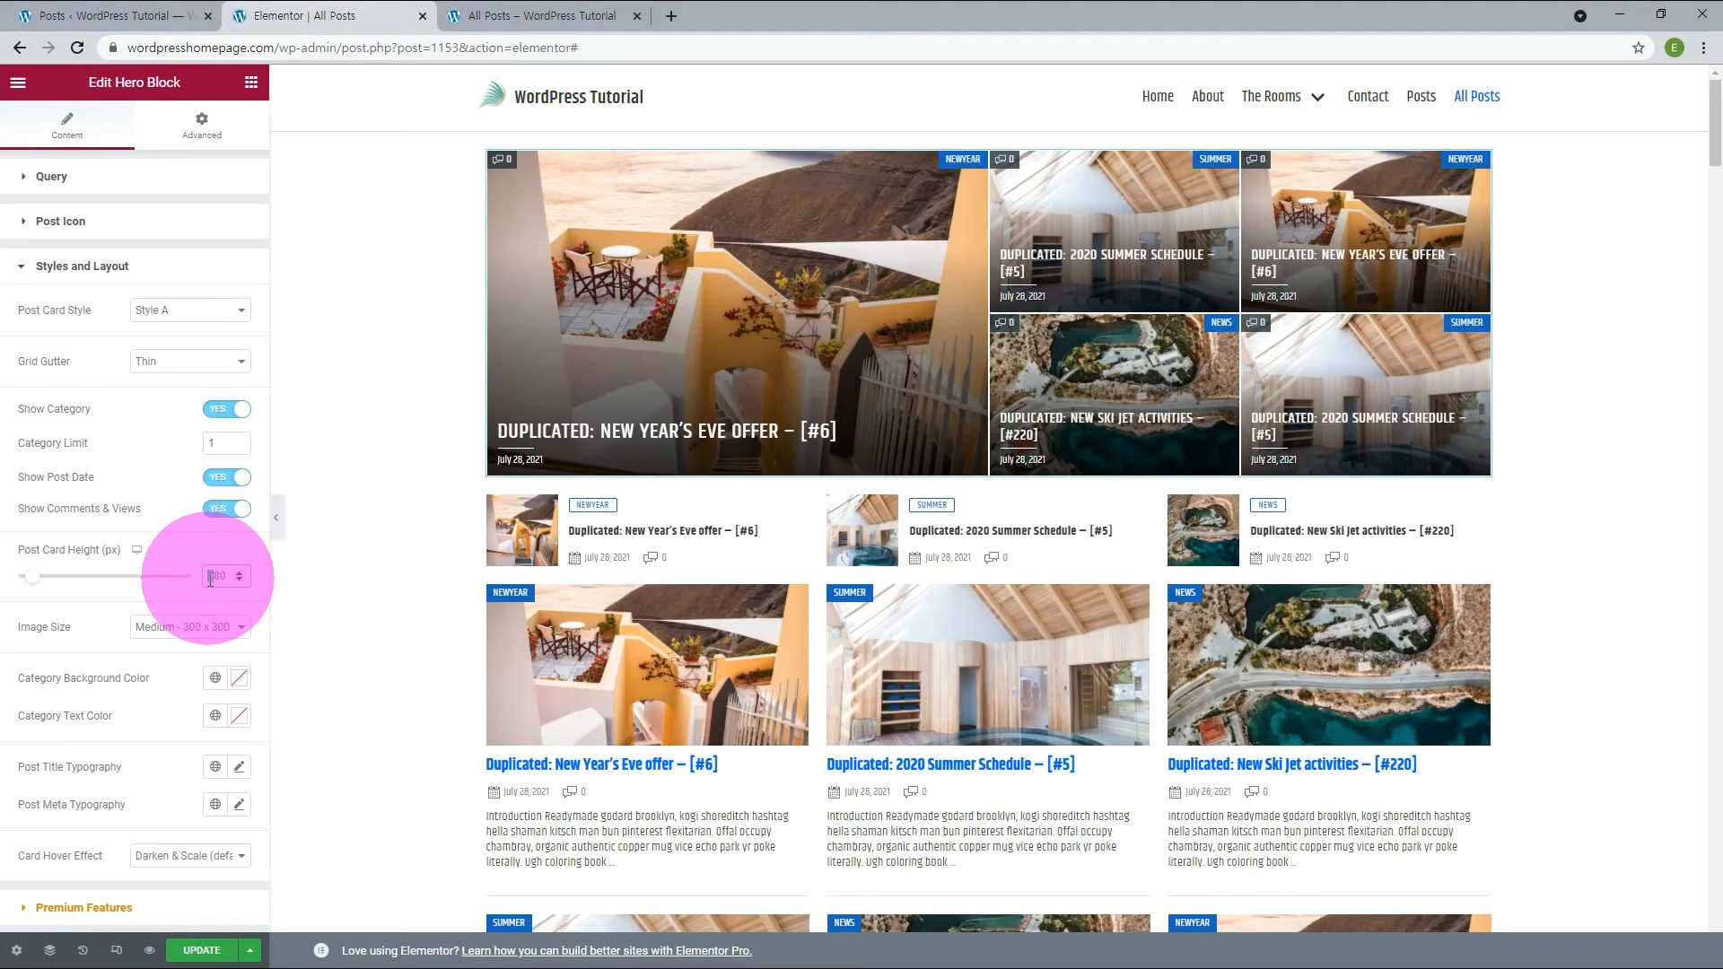
text(280)
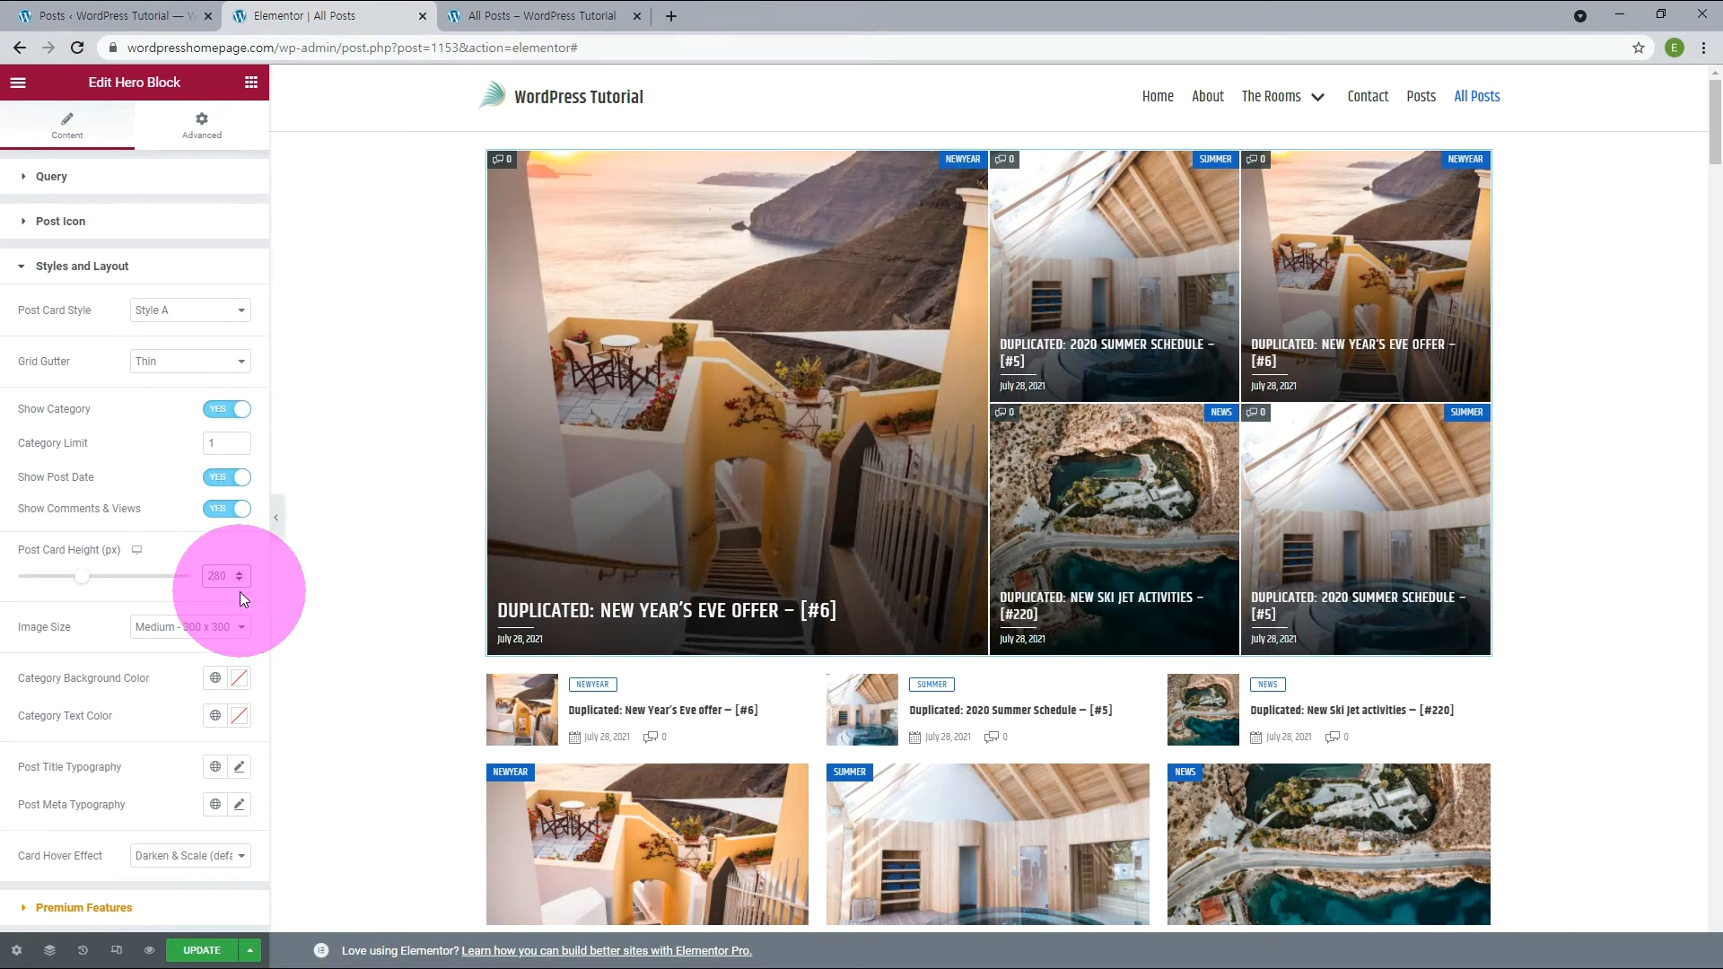
key(BackSpace)
text(1)
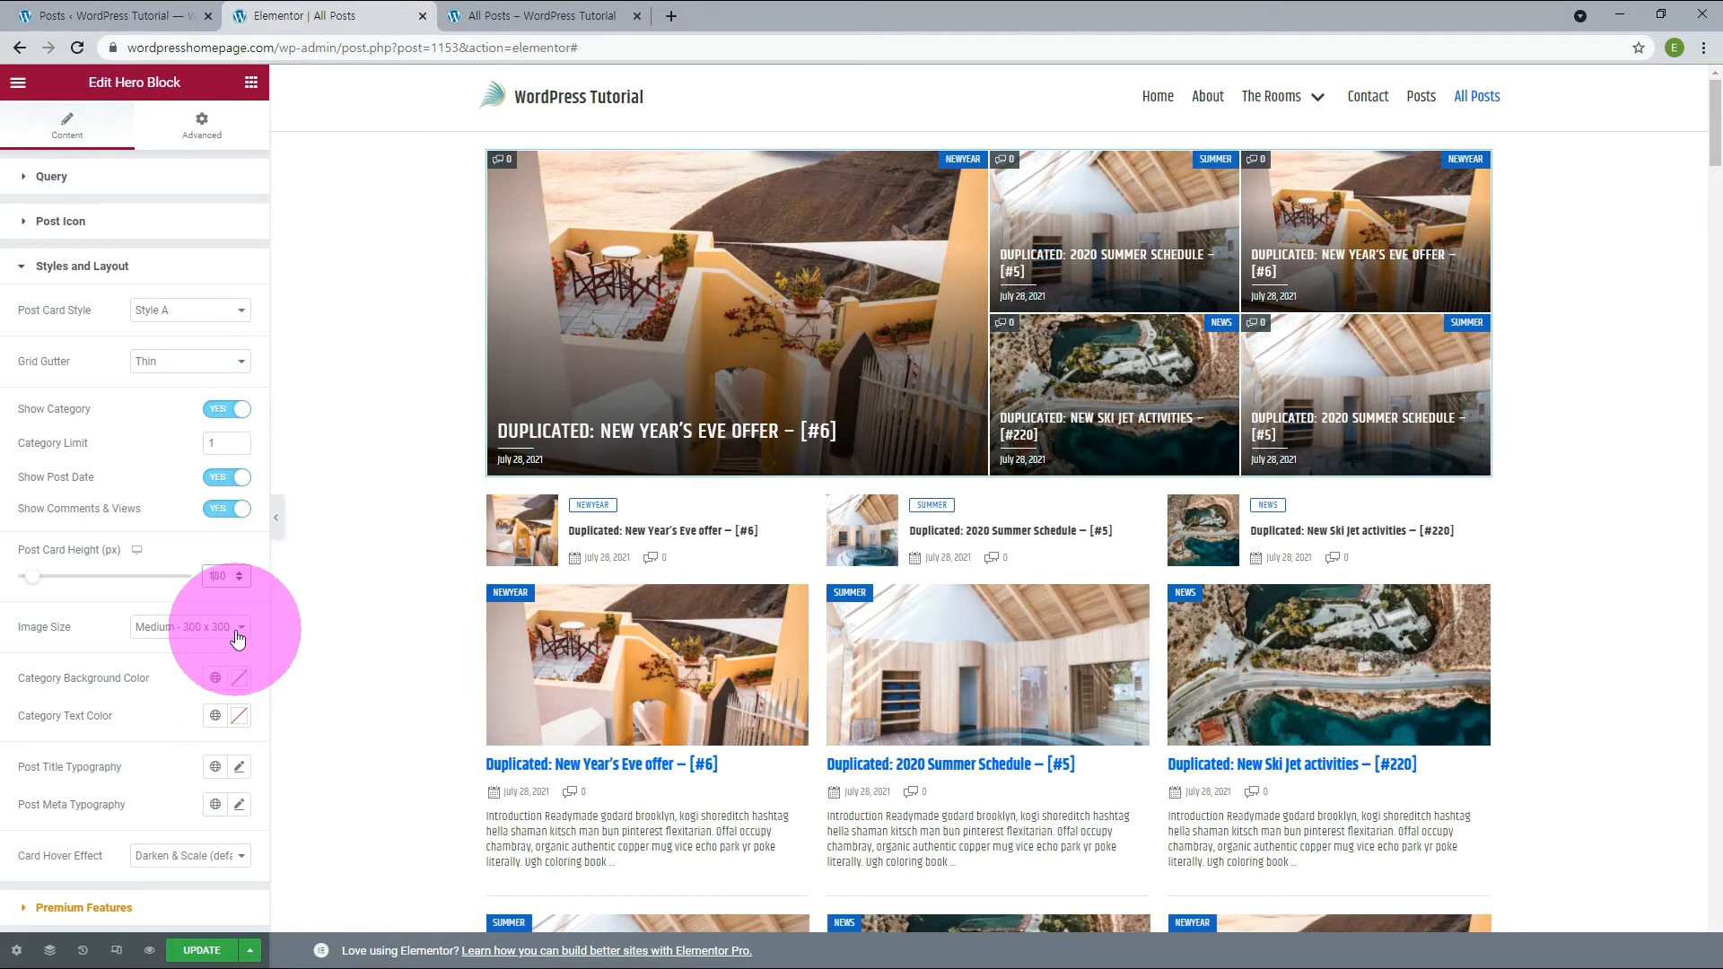
click(238, 627)
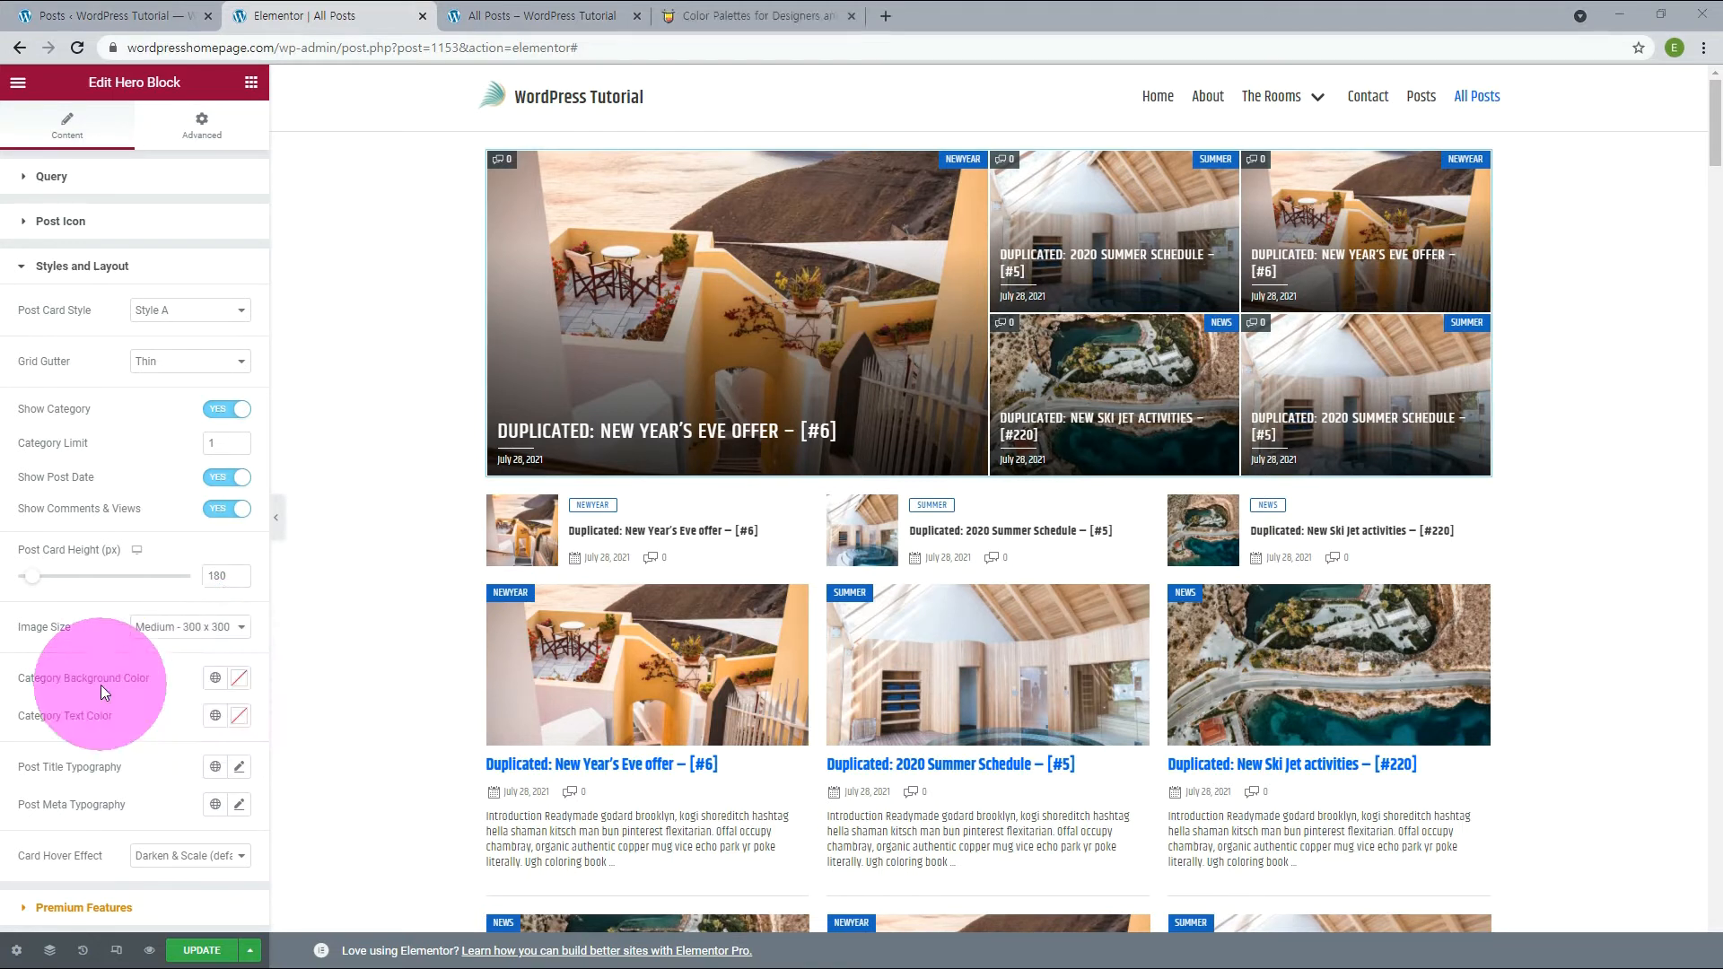
Step: Copy the magenta #D62AD0 from the Color Hunt site and apply it as the Hero Block's Category Background Color
click(779, 16)
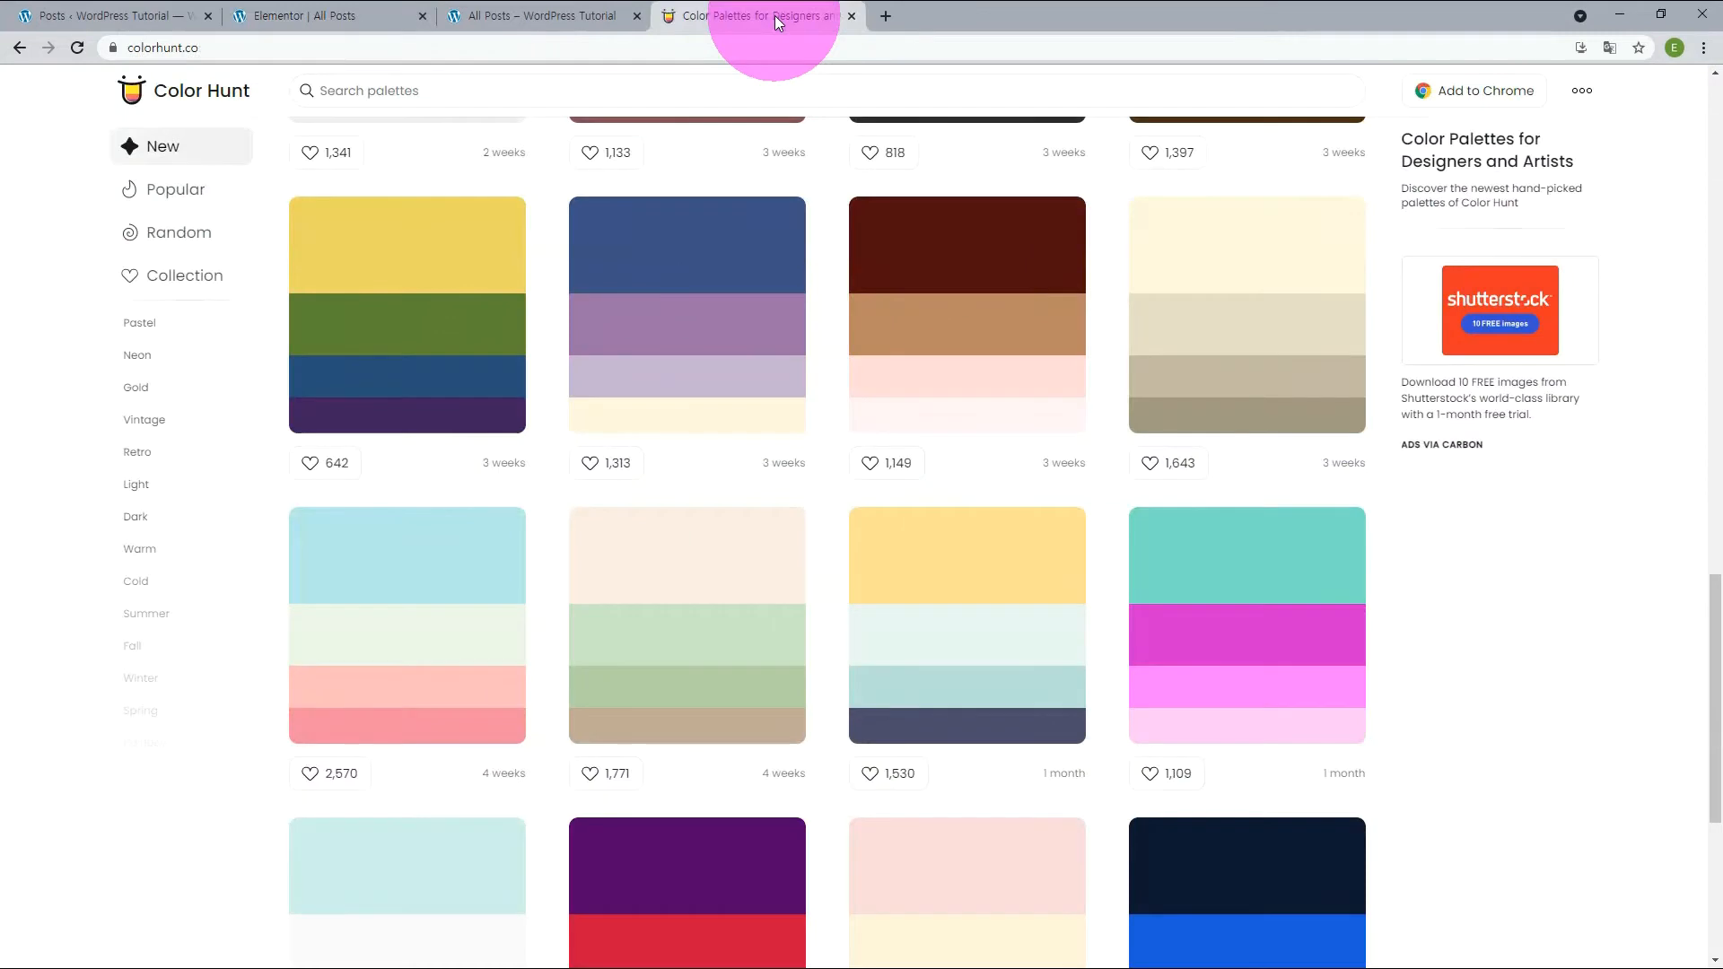
click(1167, 653)
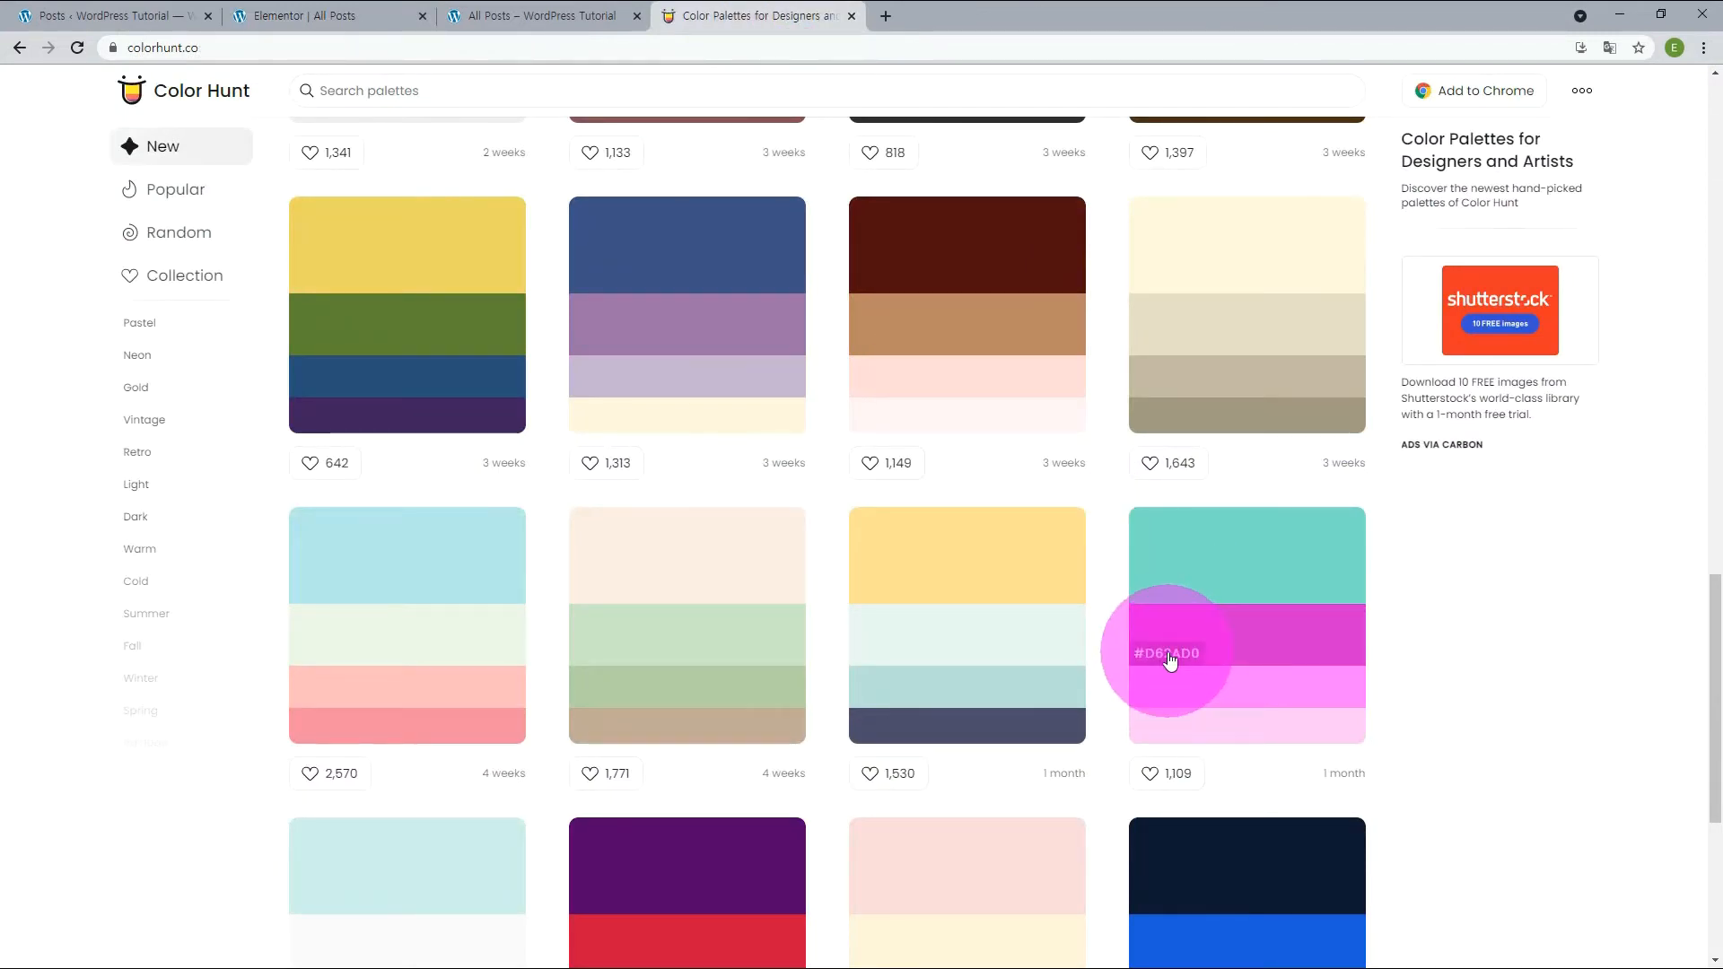
click(298, 18)
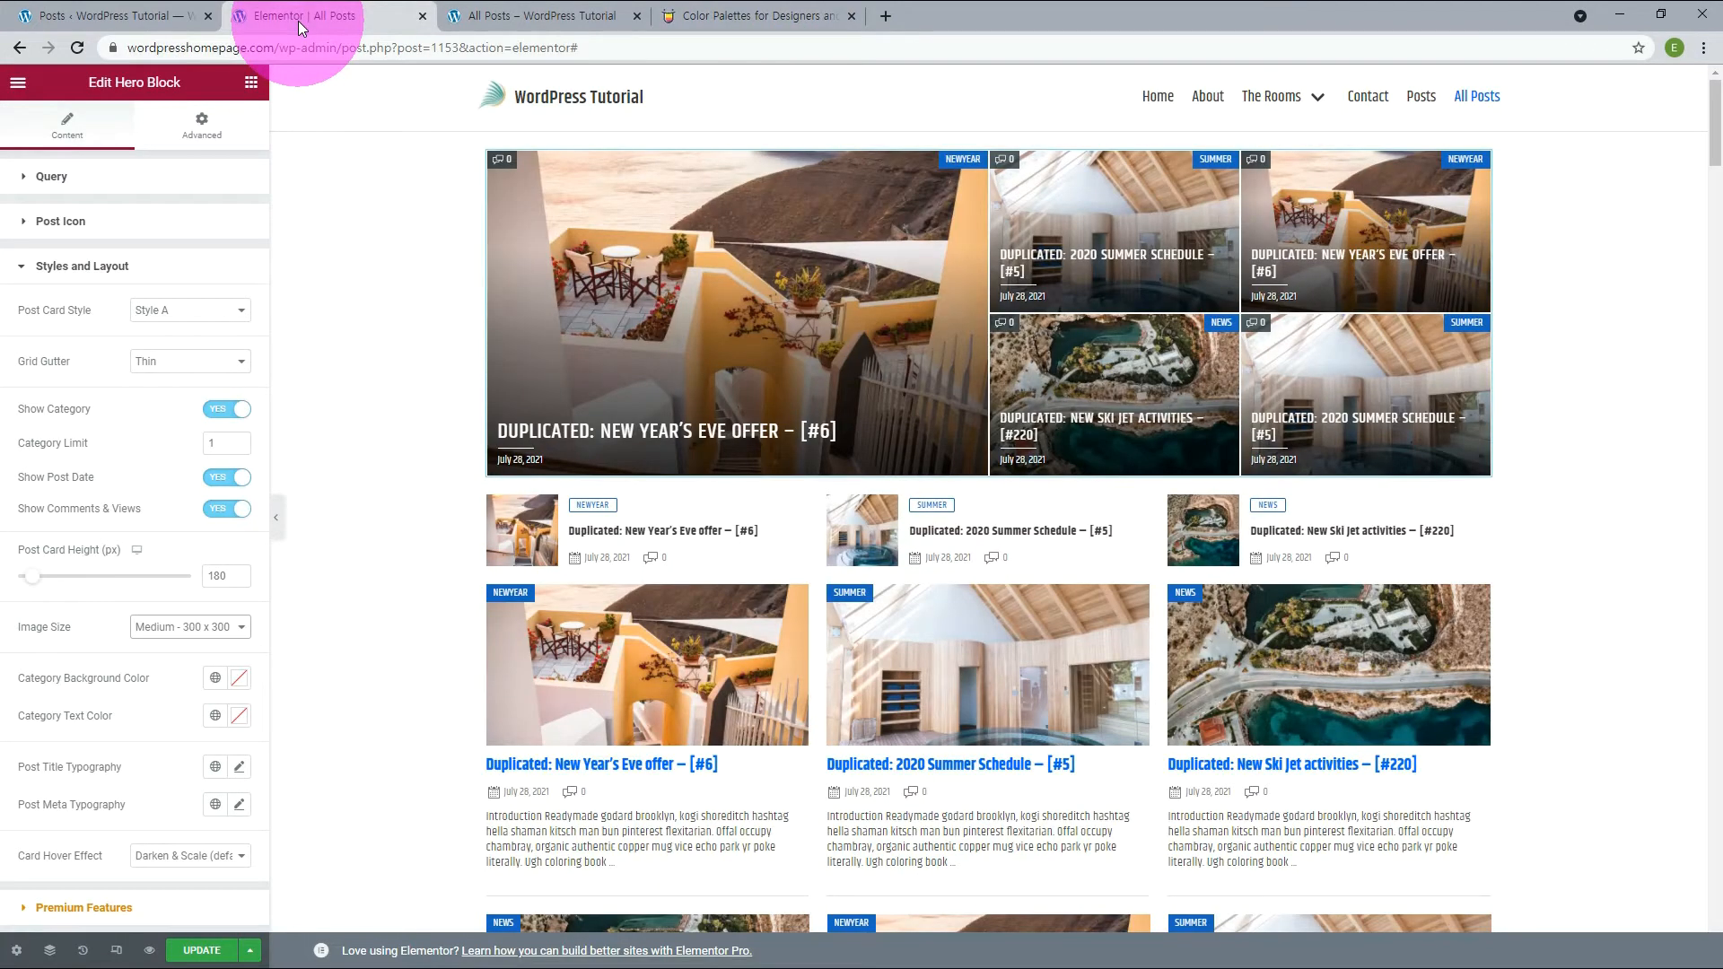
click(239, 678)
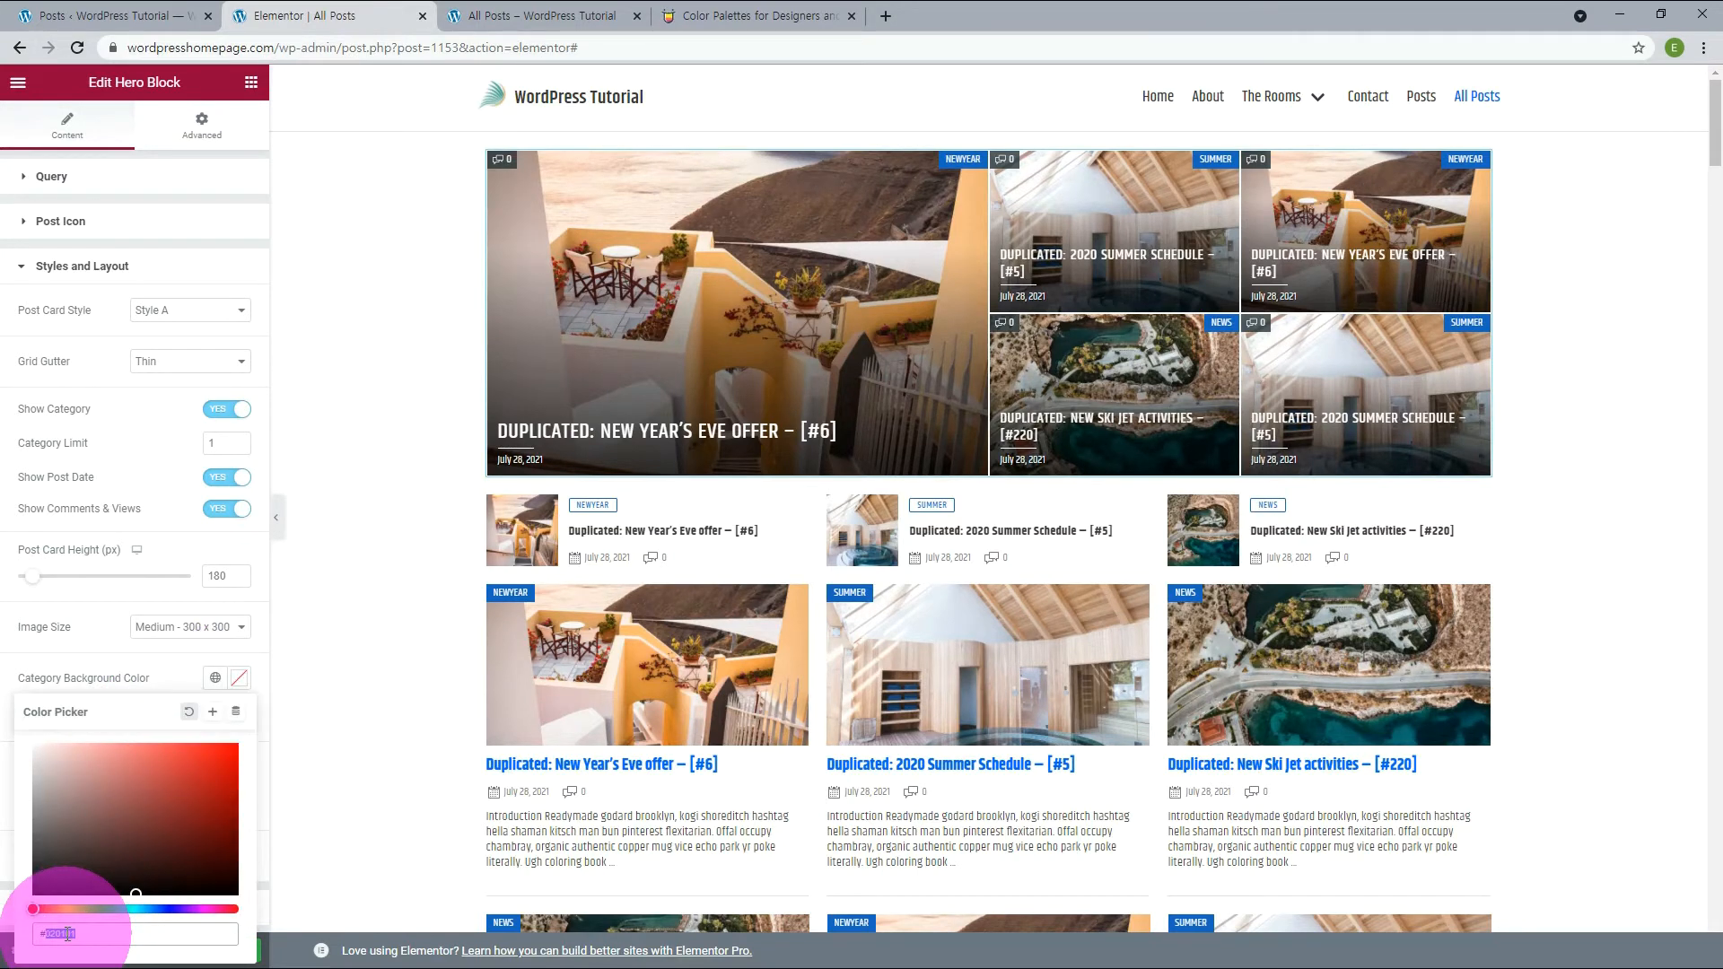
key(ctrl+v)
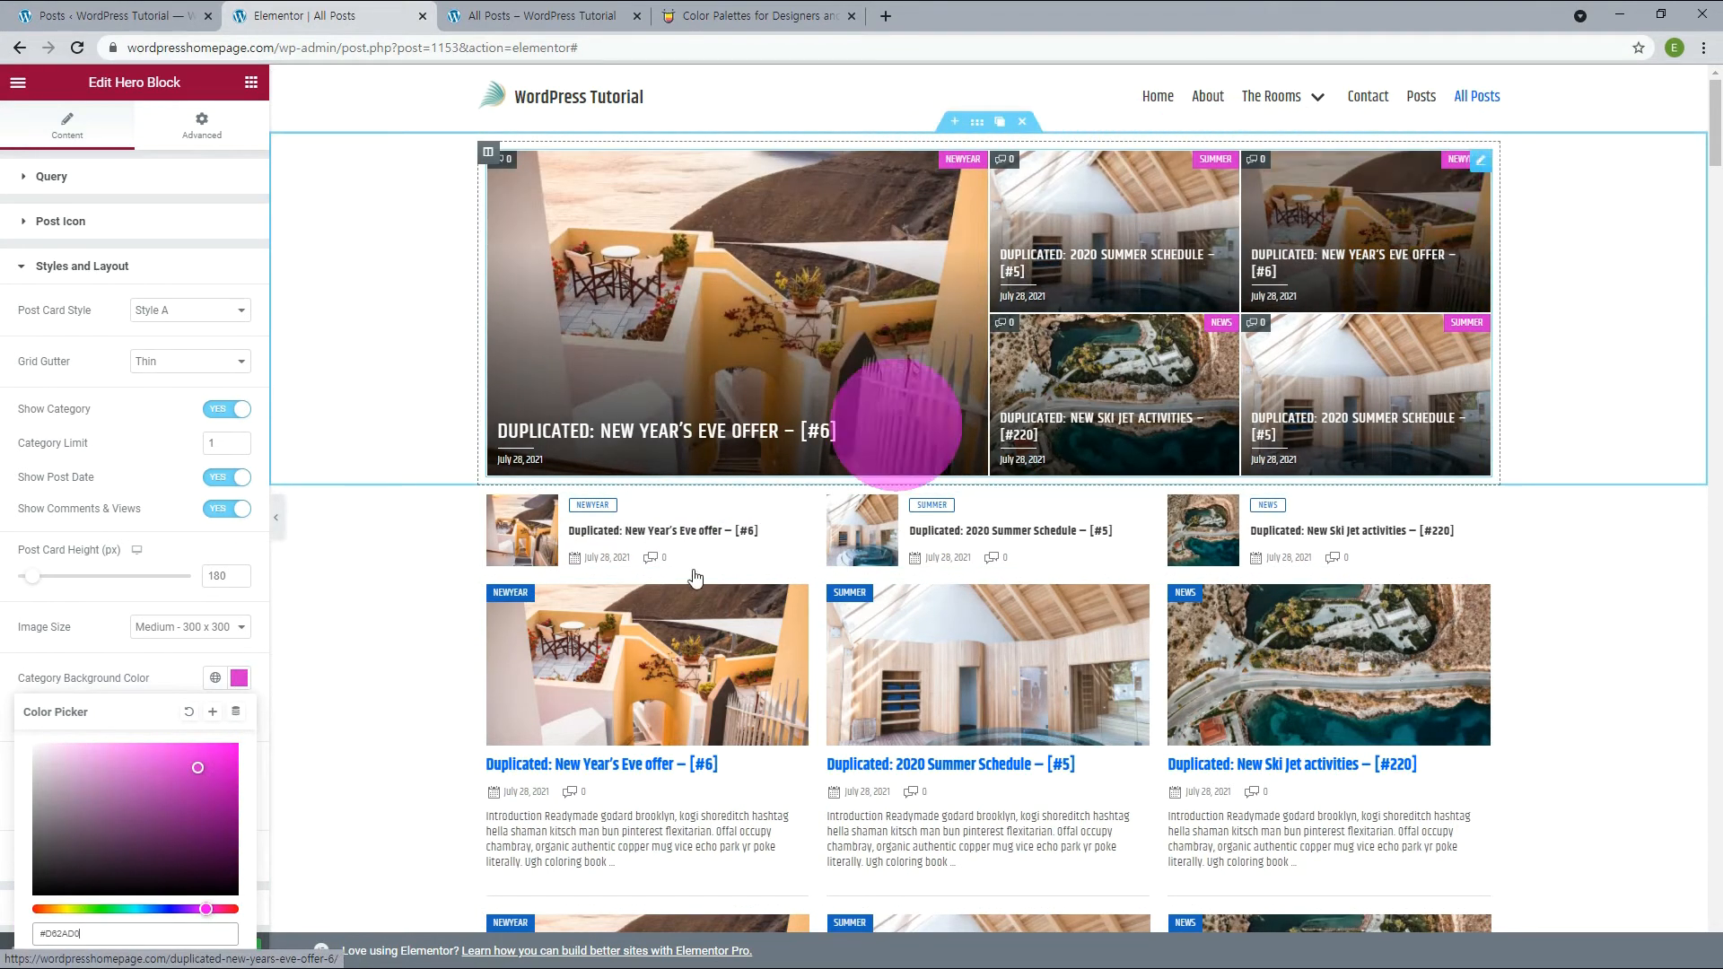
click(169, 664)
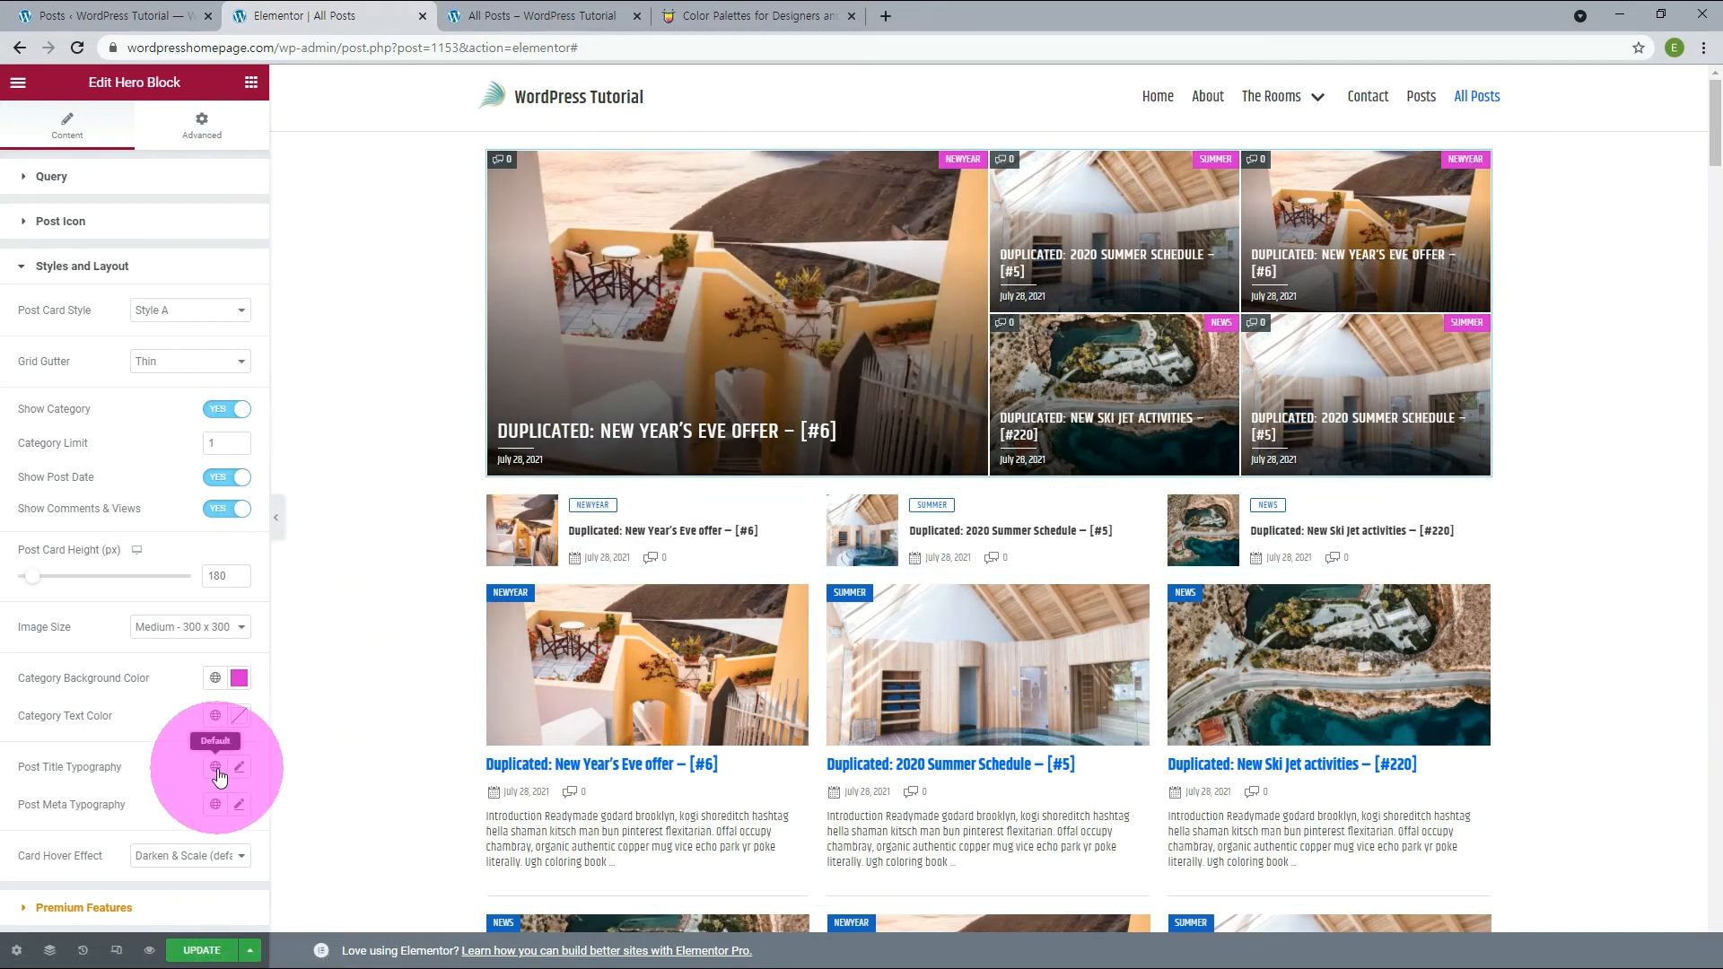
Step: Examine the global fonts and custom typography settings available for the Hero Block's post titles
click(216, 768)
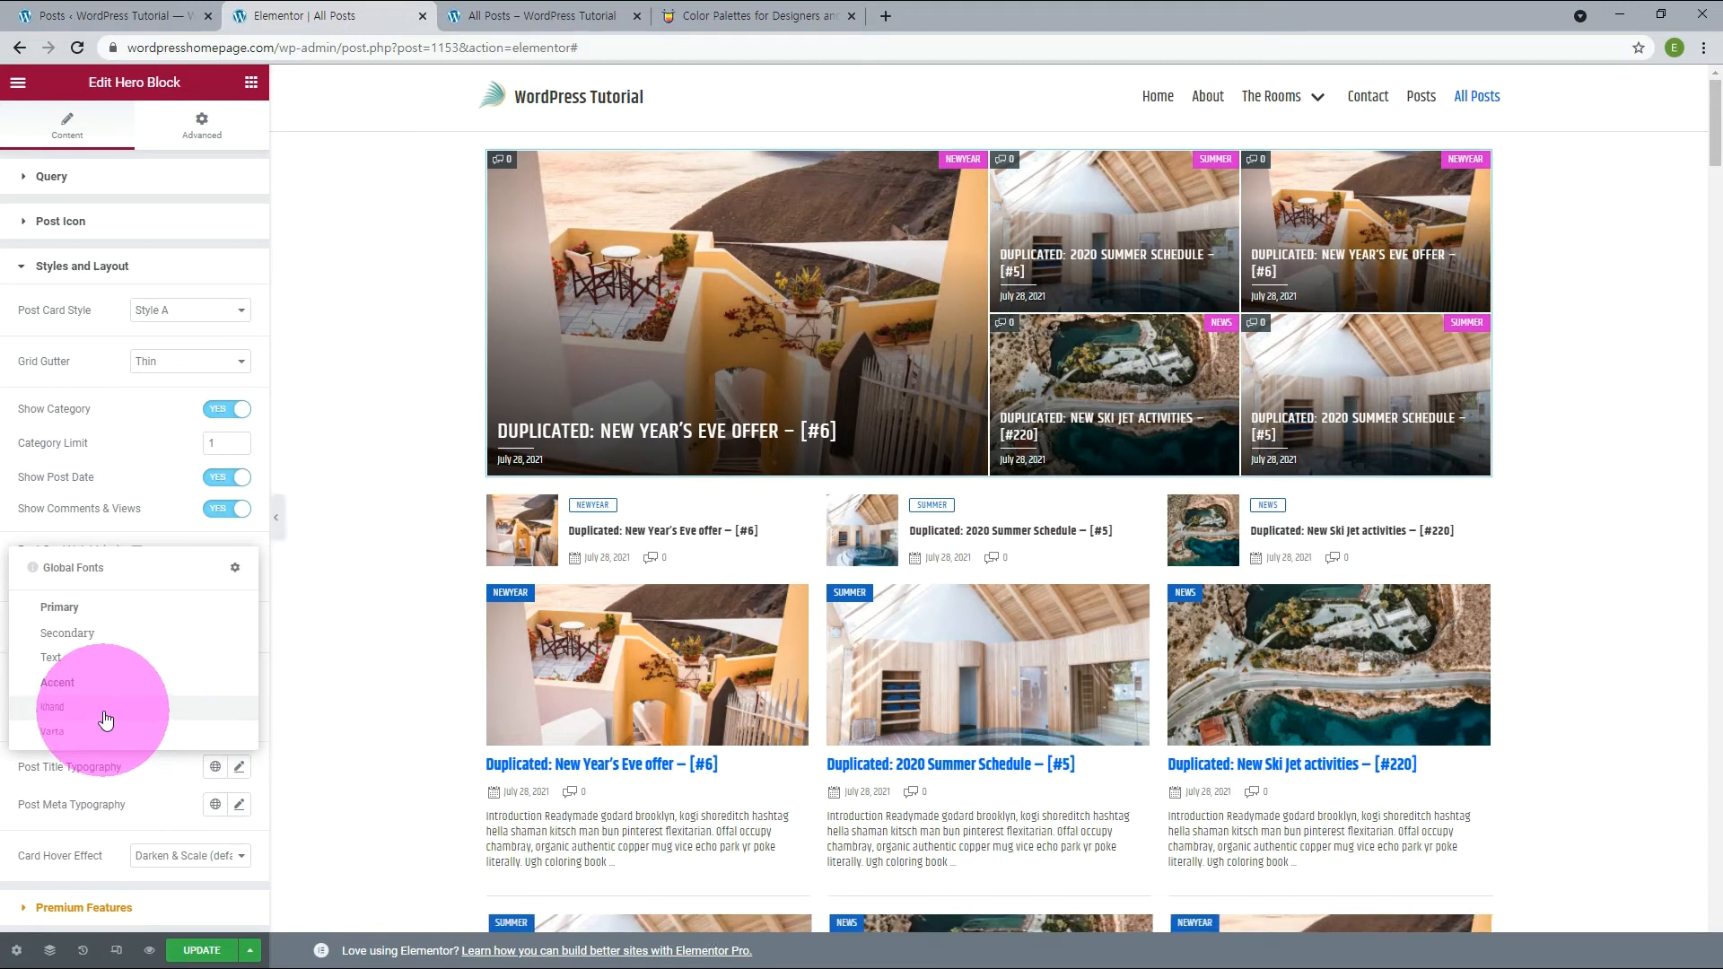
click(104, 708)
click(239, 767)
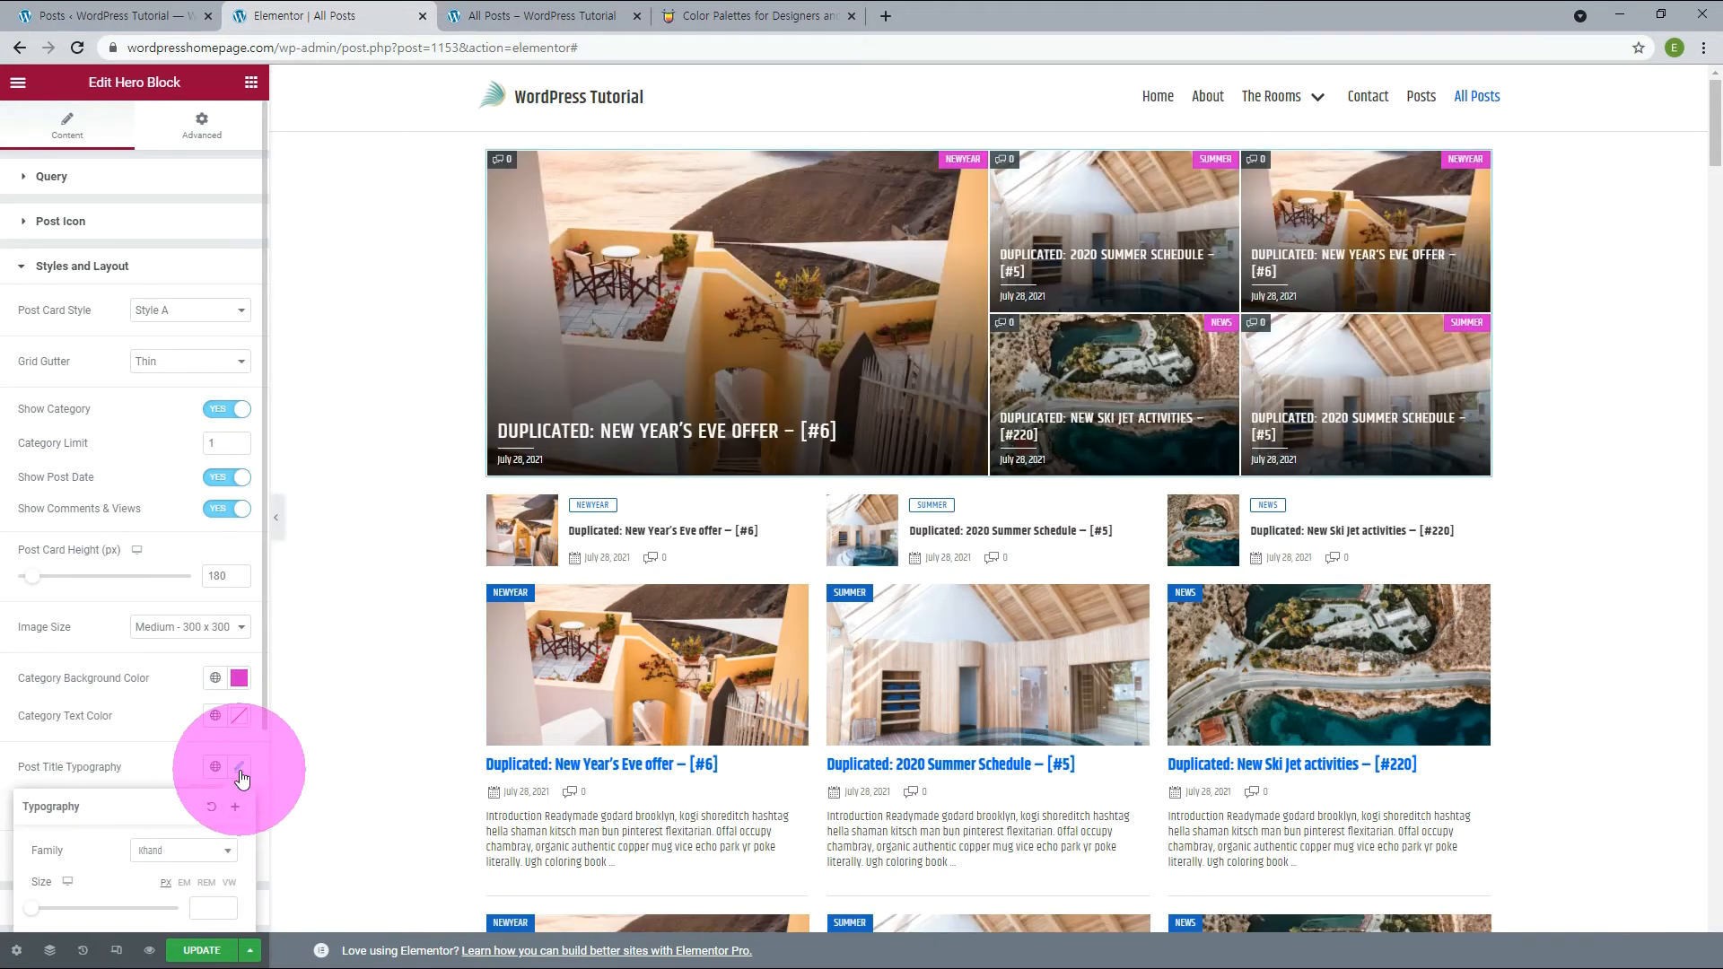
scroll(238, 771, down, 2)
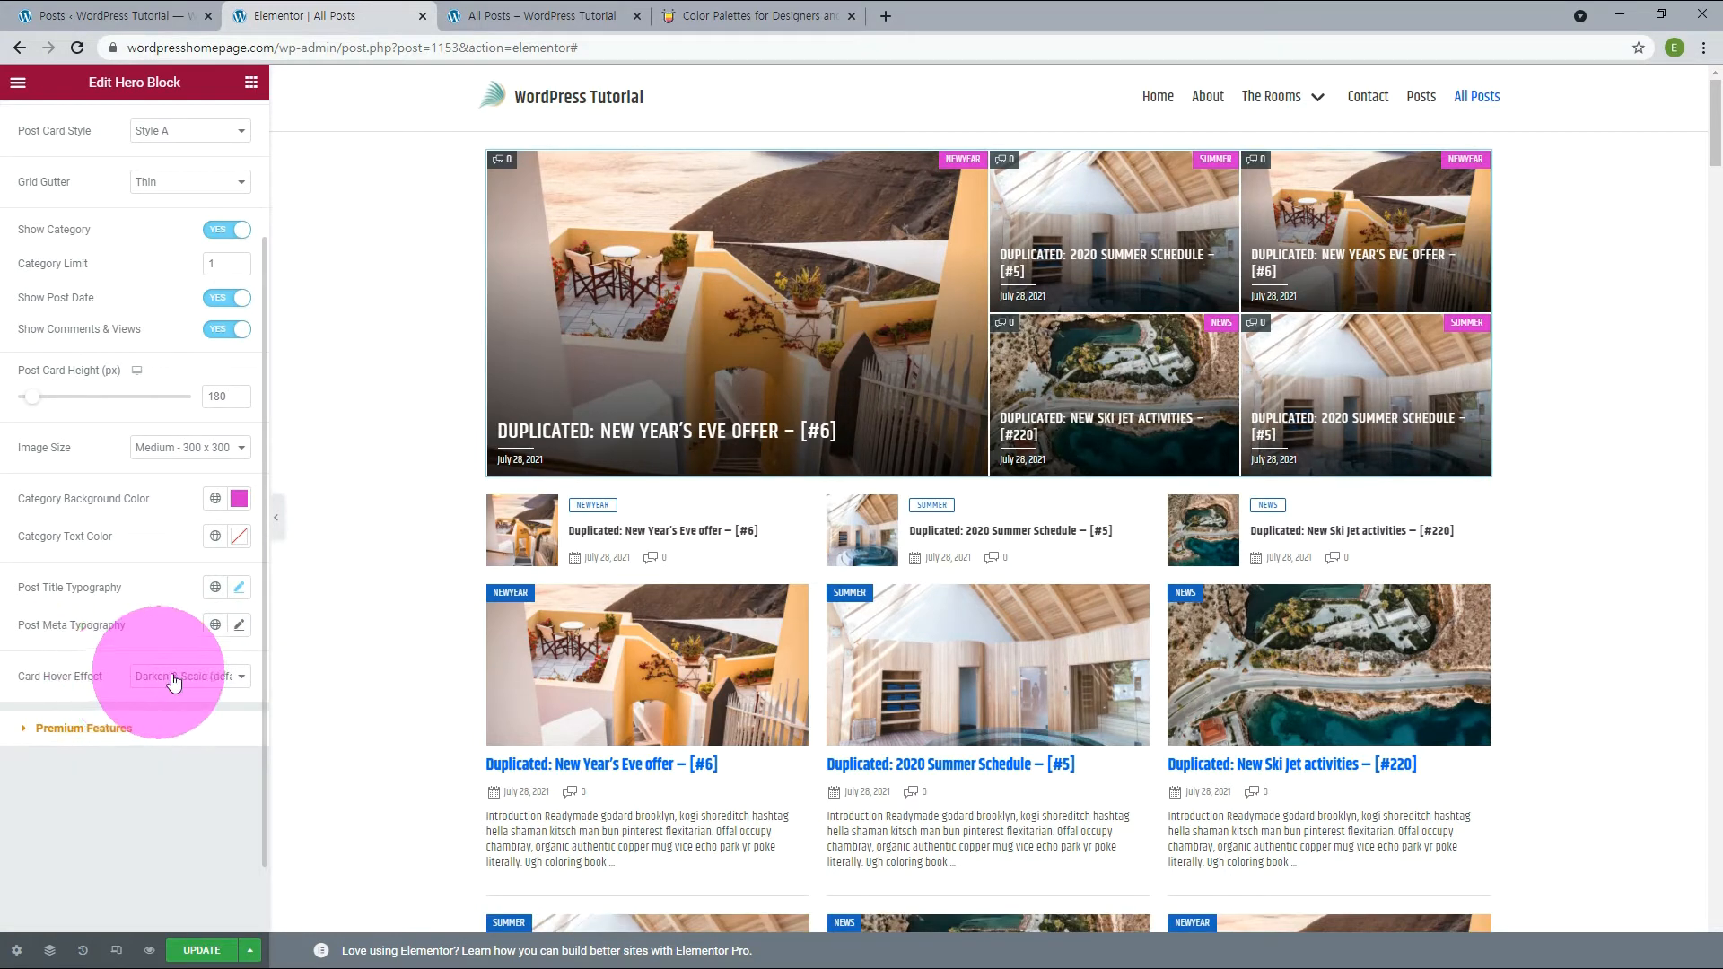
Step: Try the Hero Block's Card Hover Effect as Darken, and set it back to Darken & Scale (default)
click(181, 679)
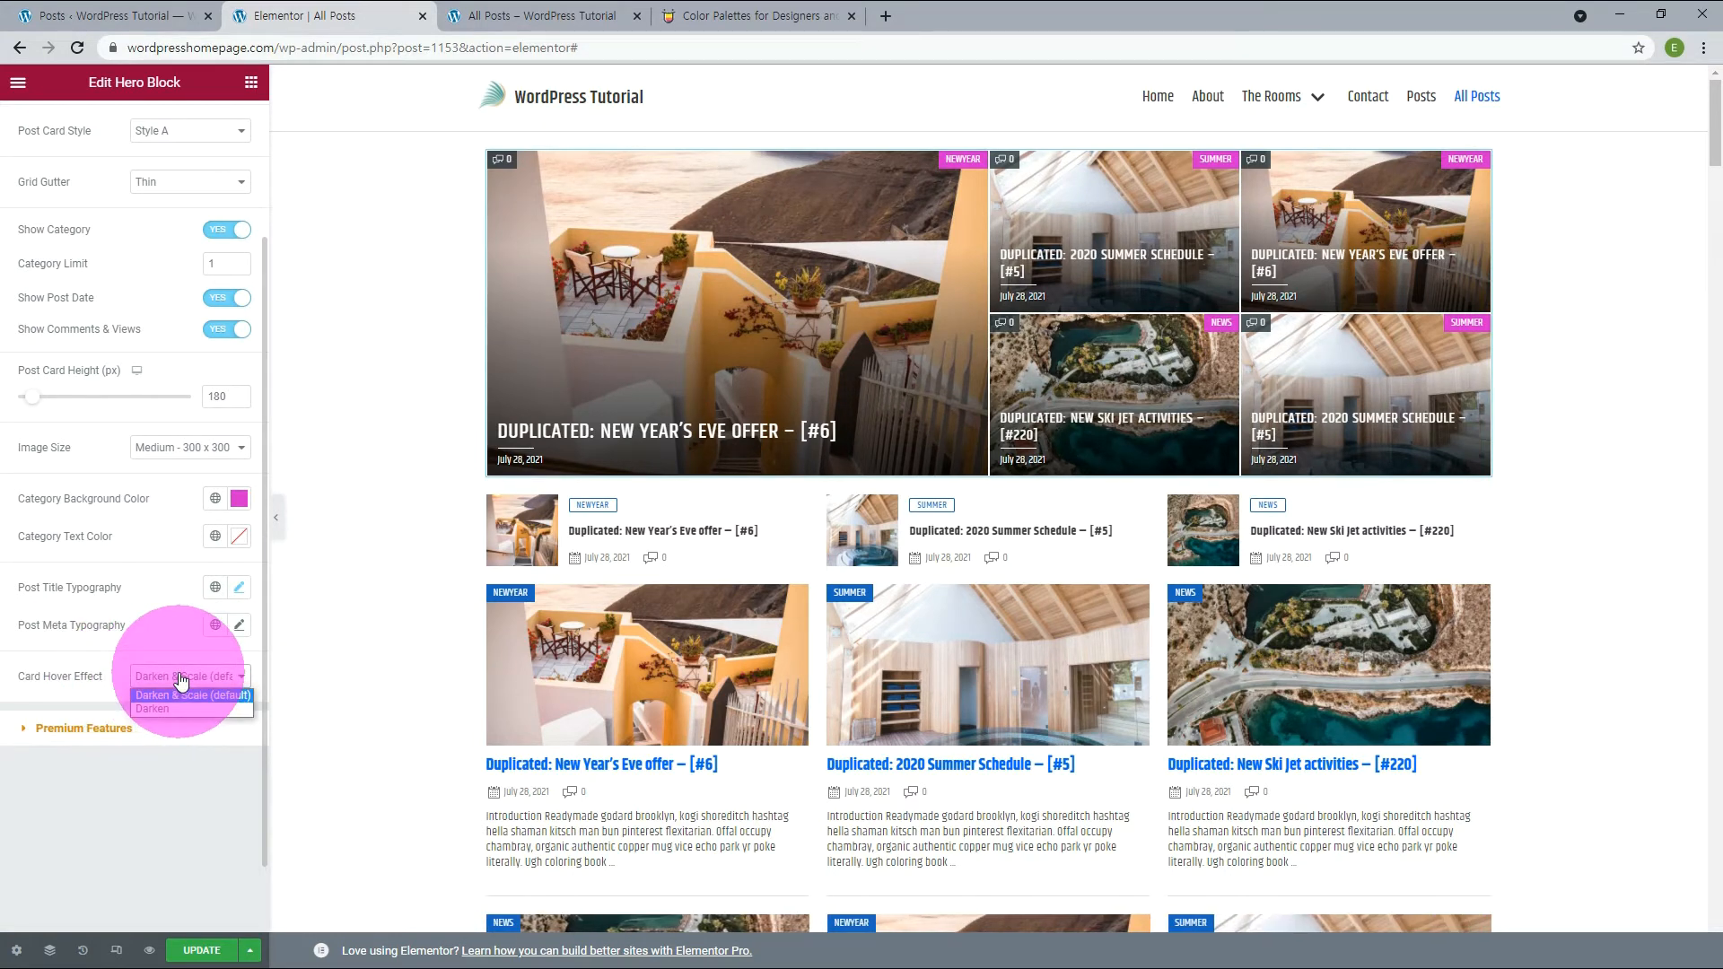
click(147, 709)
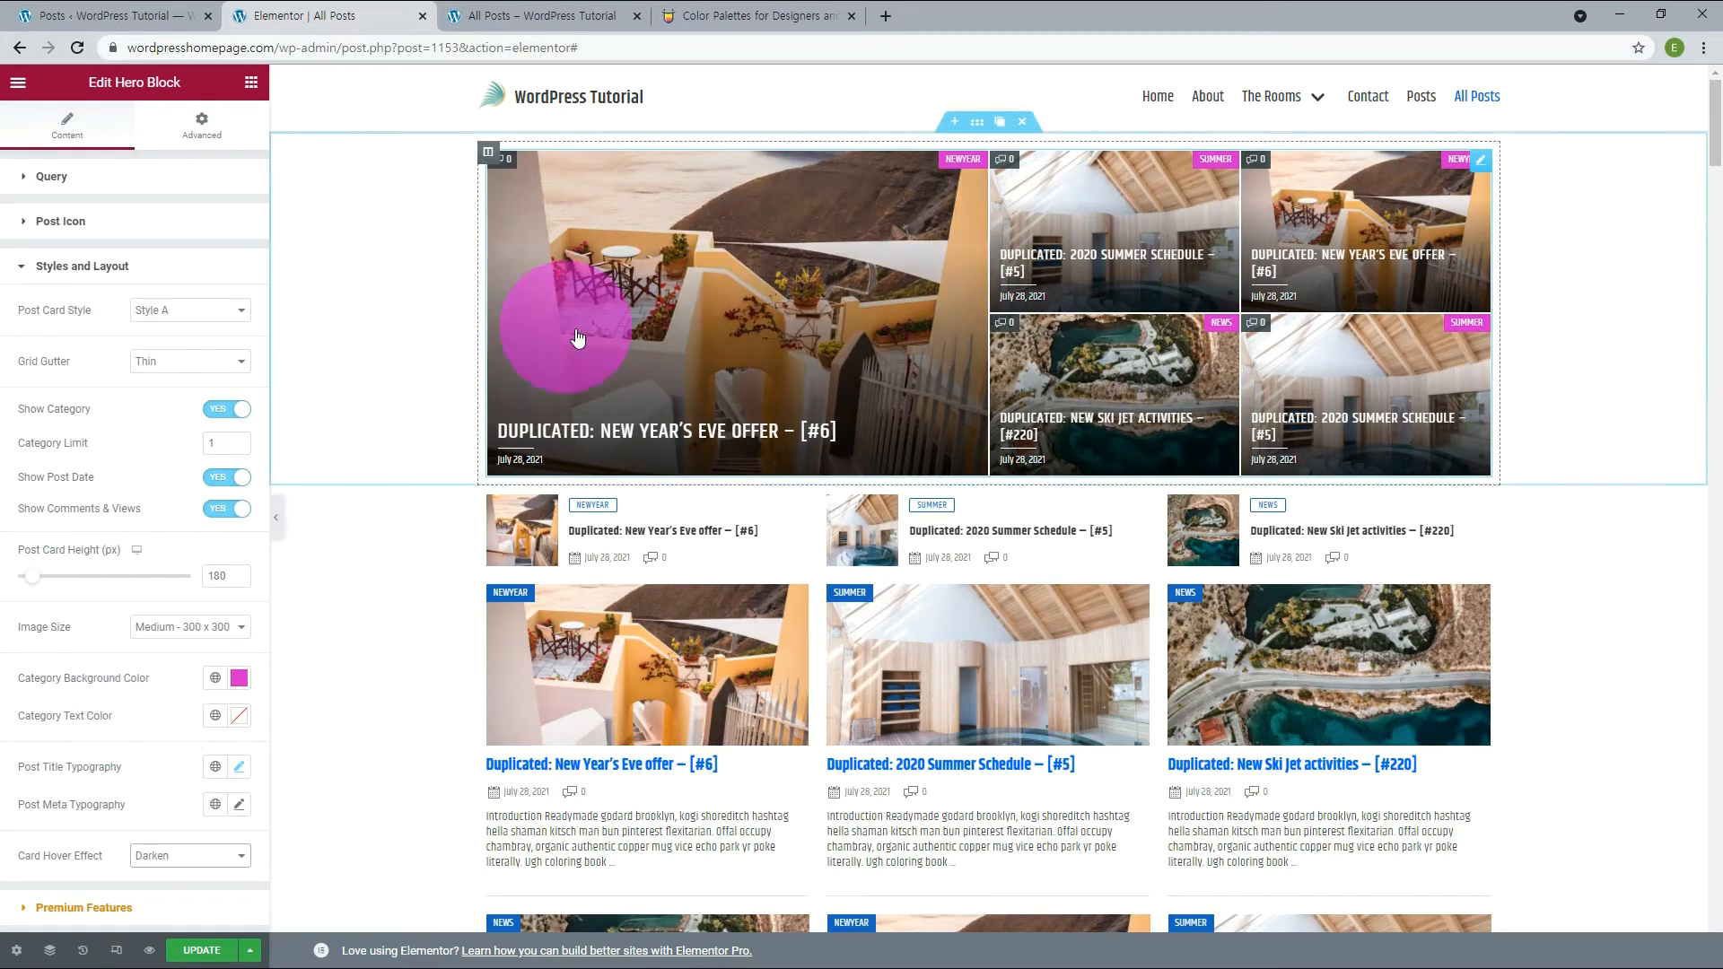
click(190, 860)
click(188, 875)
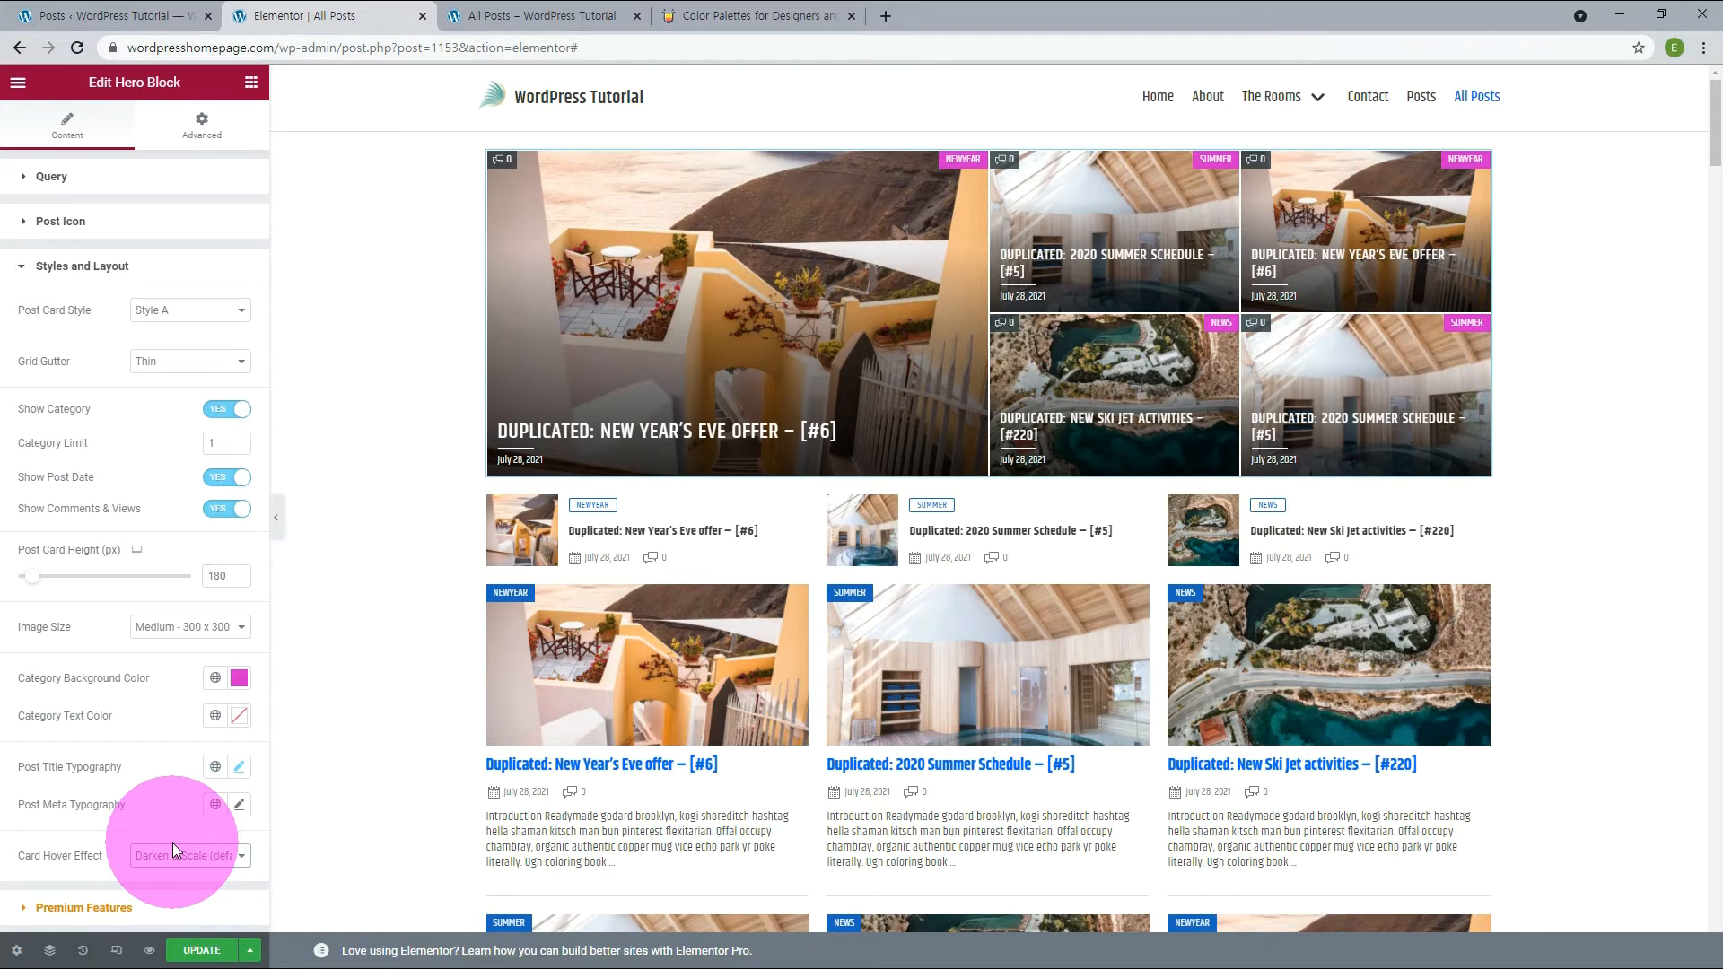
Step: Open the Light Grid widget for editing and set its Widget Header title to "Breaking News"
click(1483, 507)
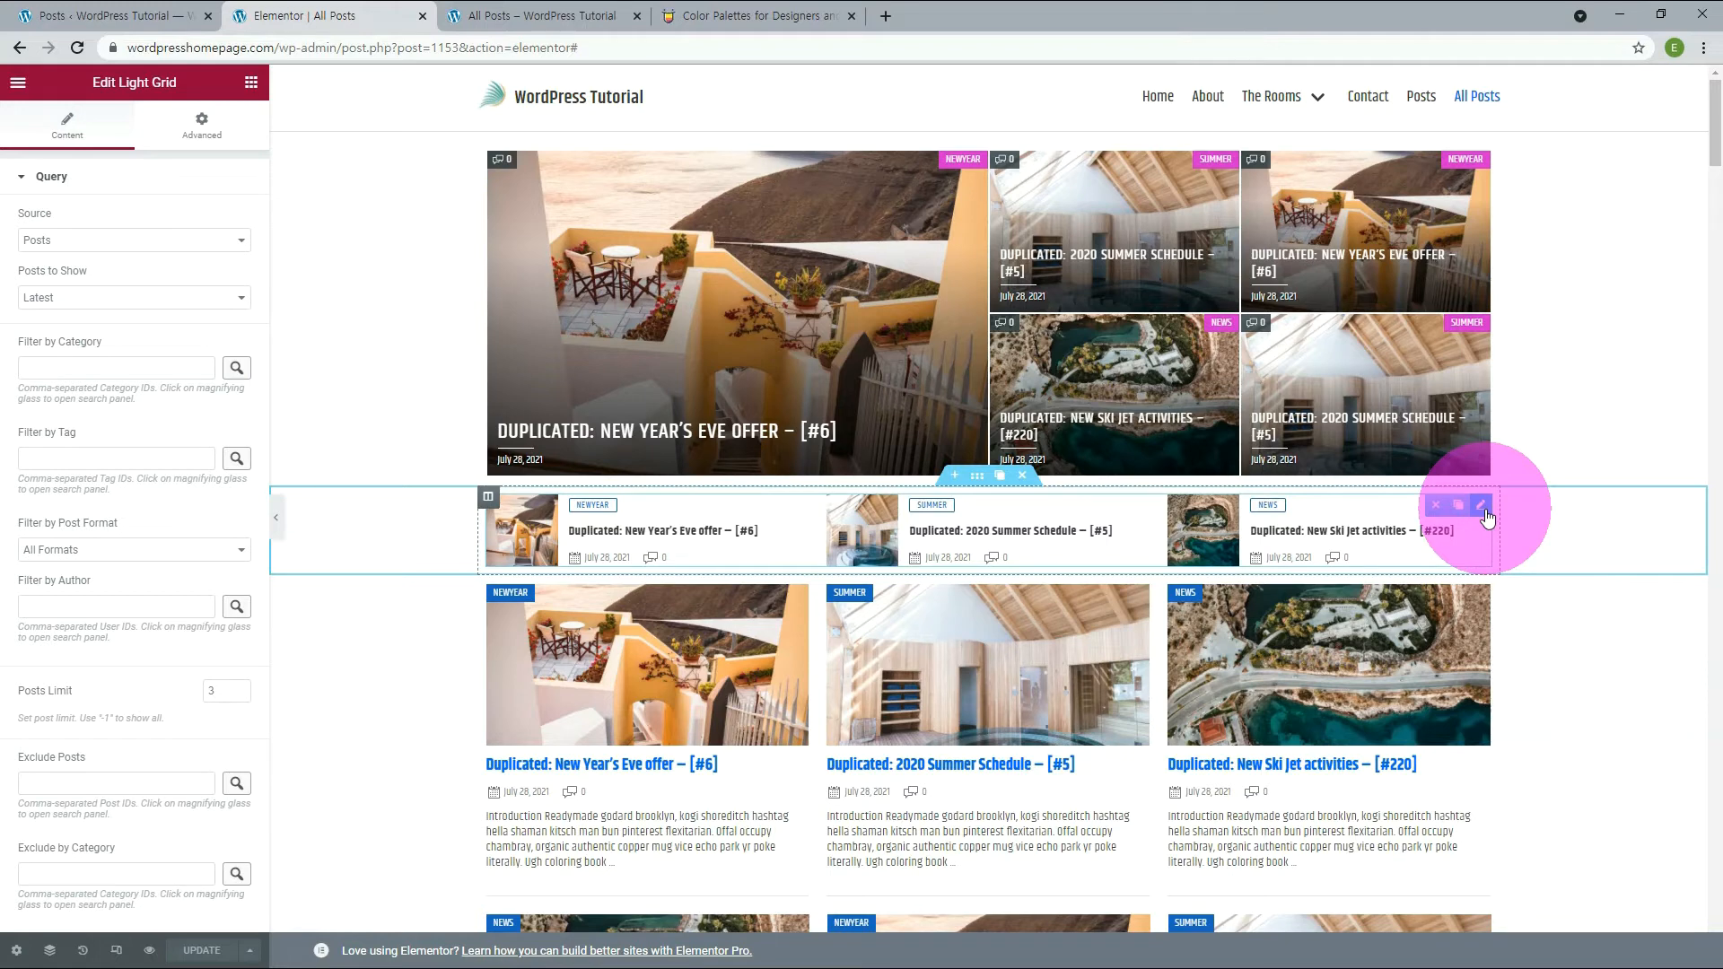
click(51, 176)
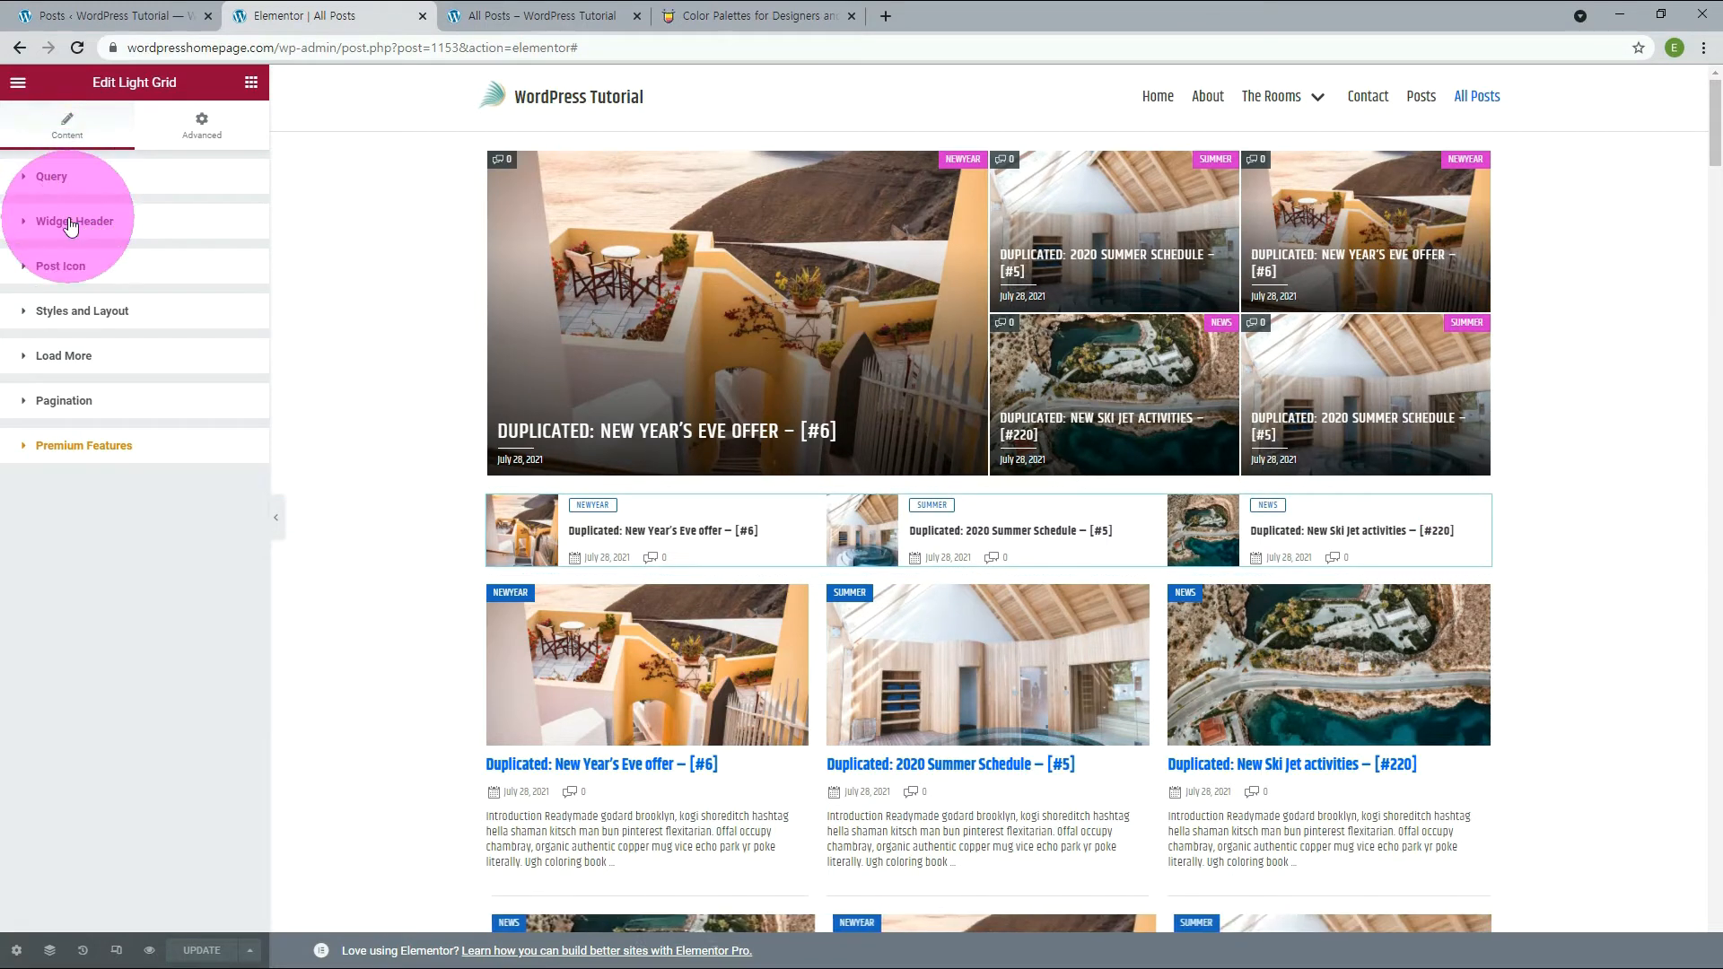
click(72, 223)
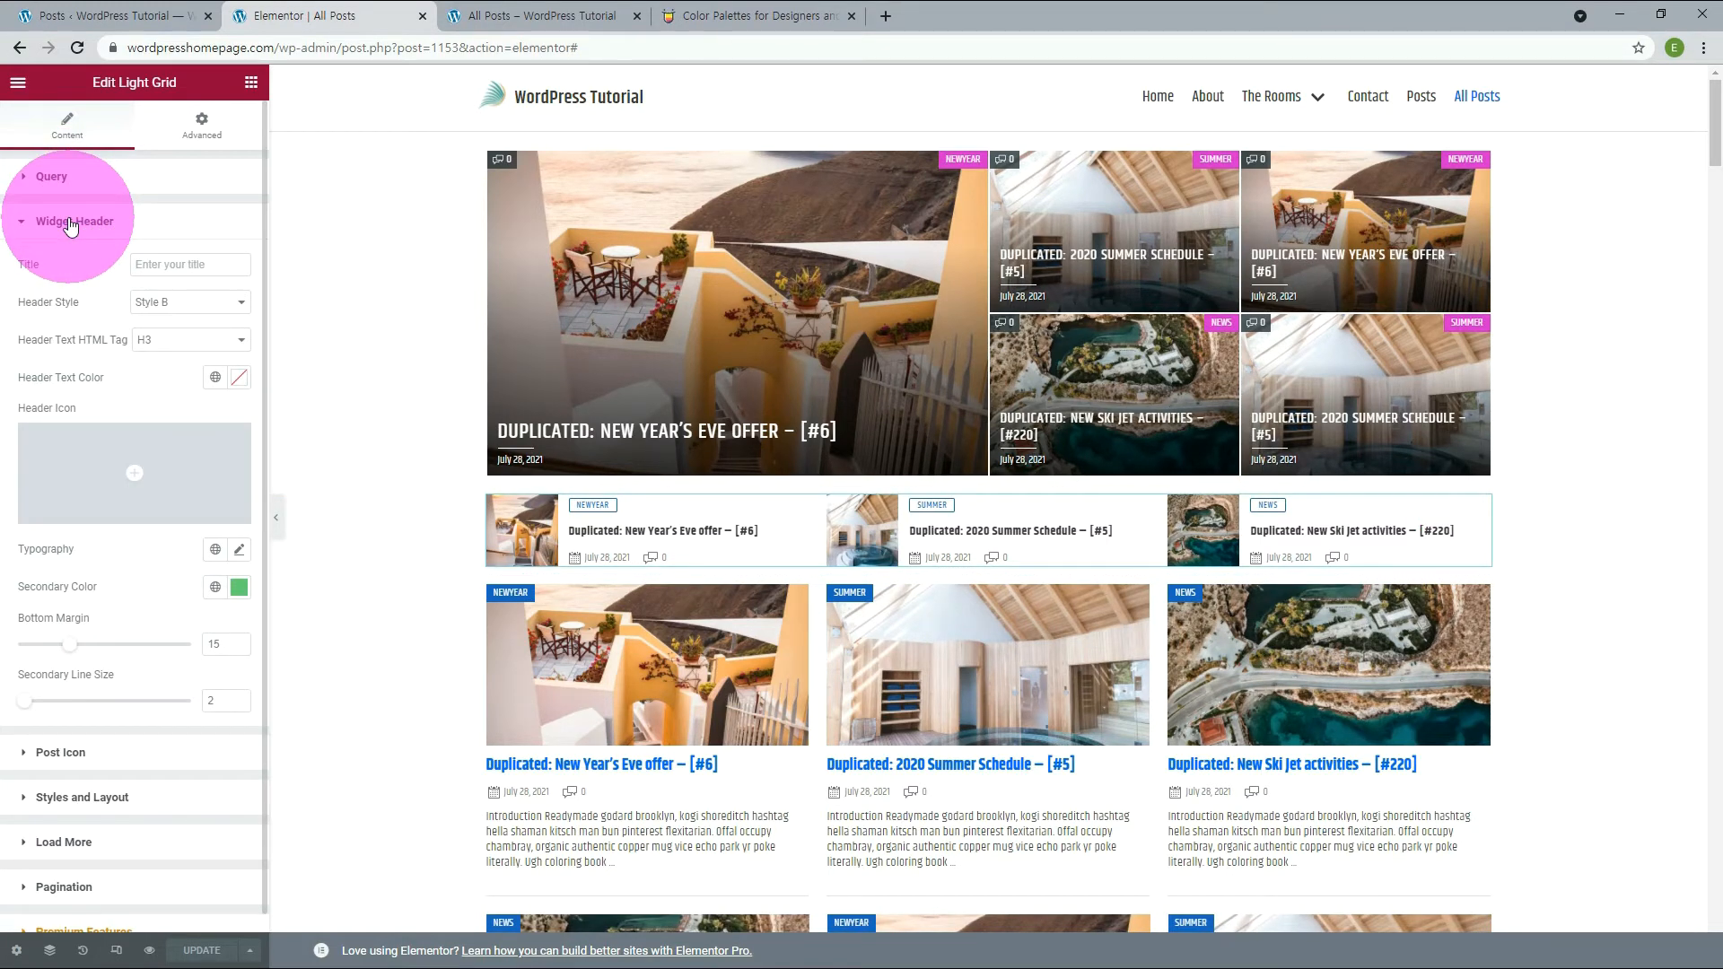
click(157, 265)
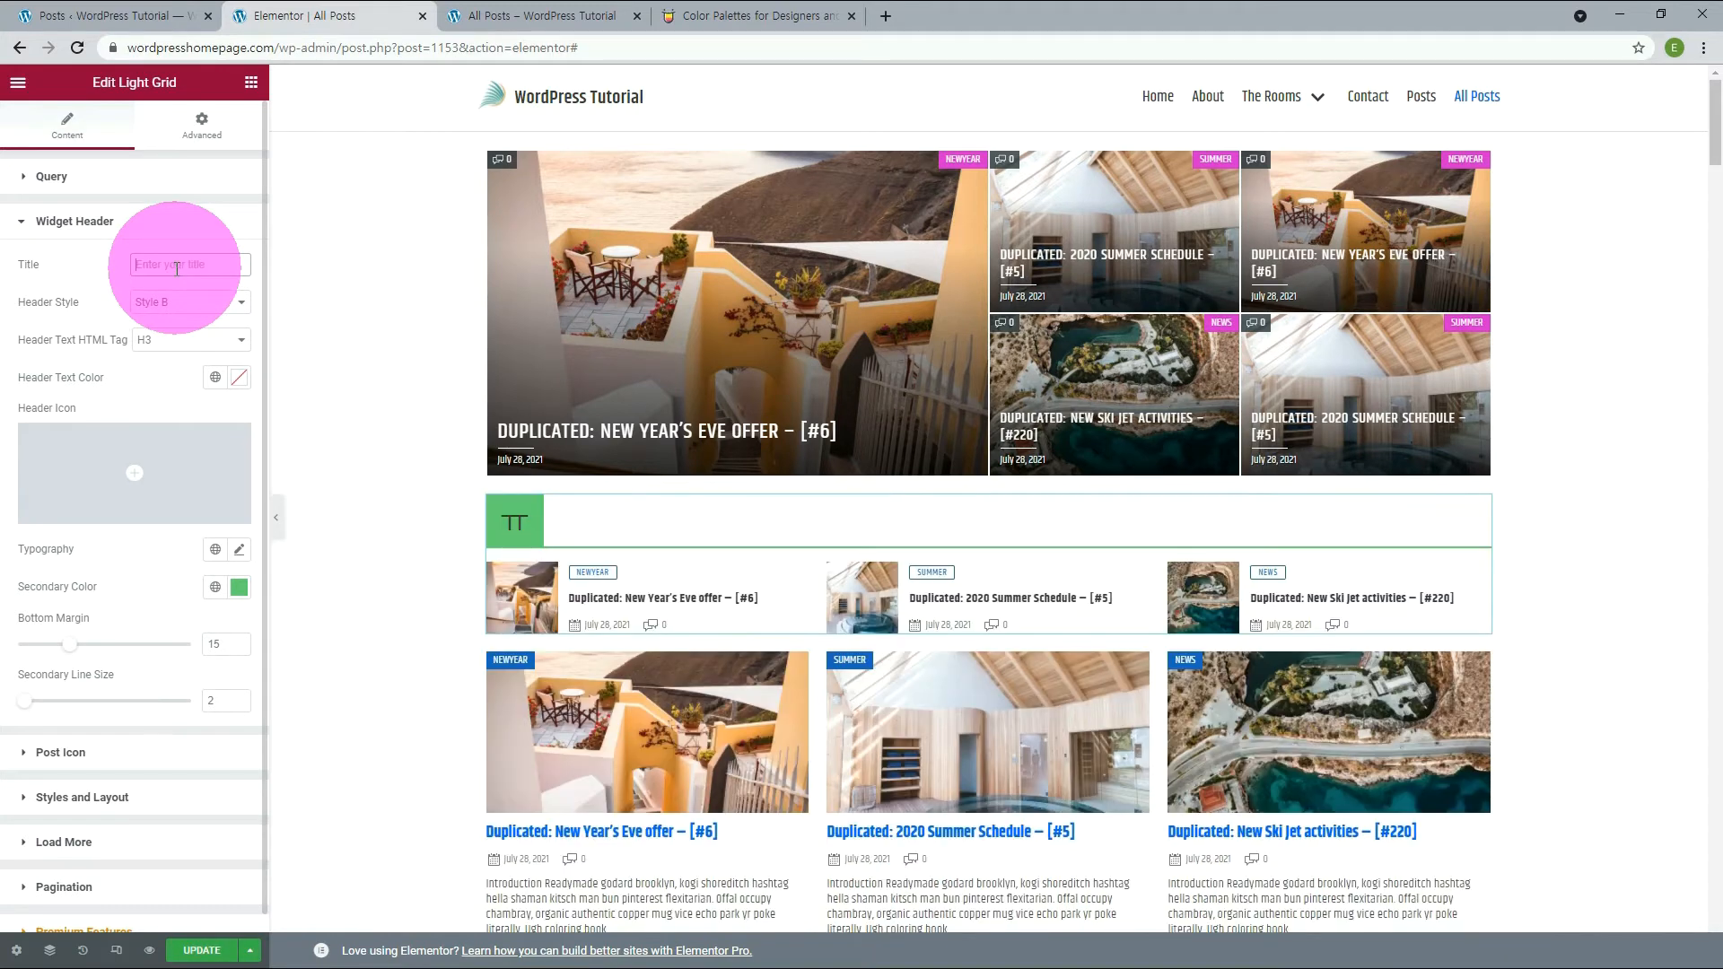
text(Breaki)
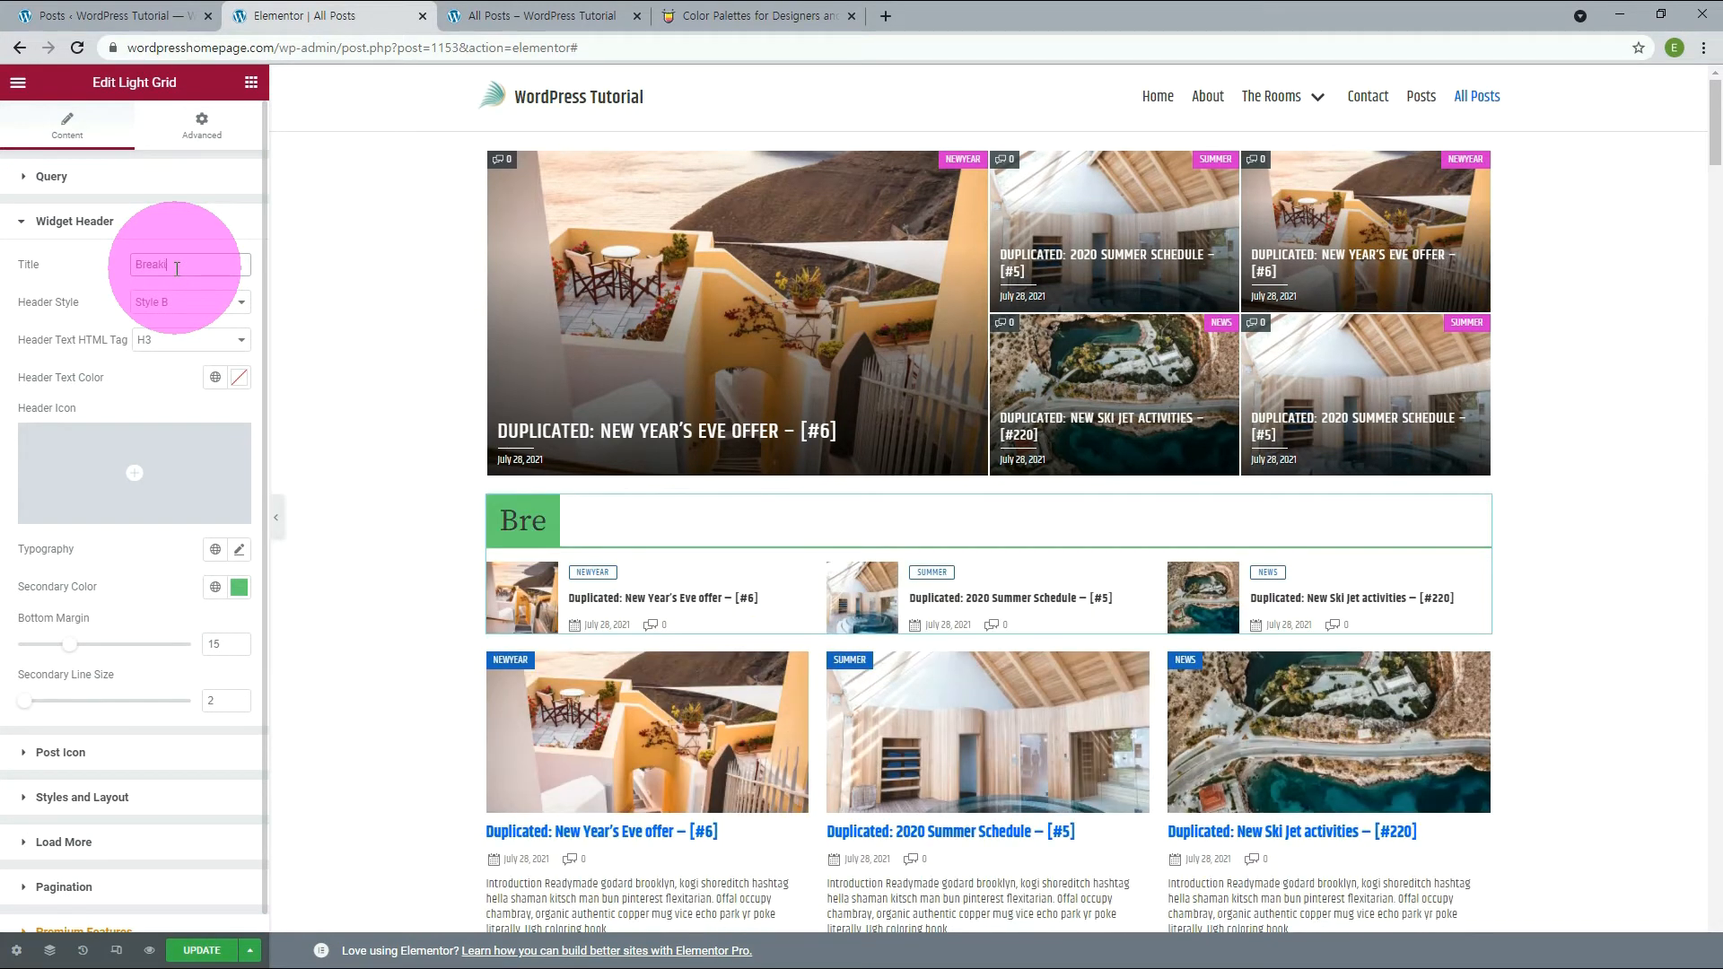
text(ng News)
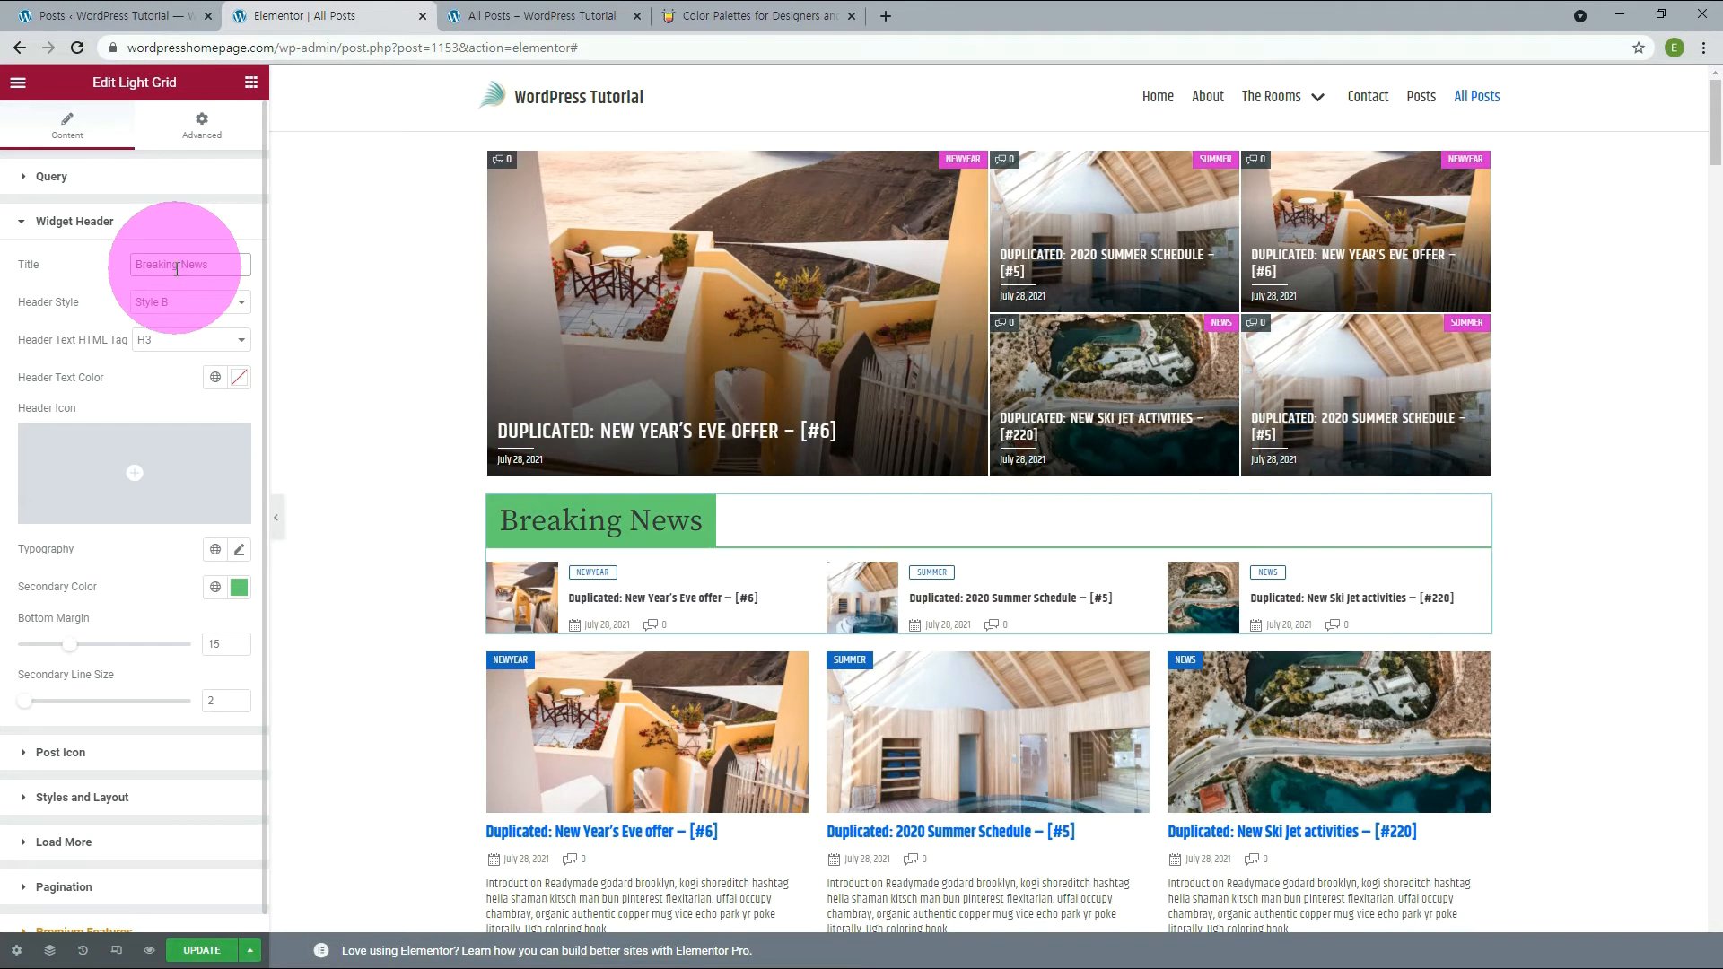
Step: Set the Light Grid's Header Style to Style A
click(42, 348)
click(150, 303)
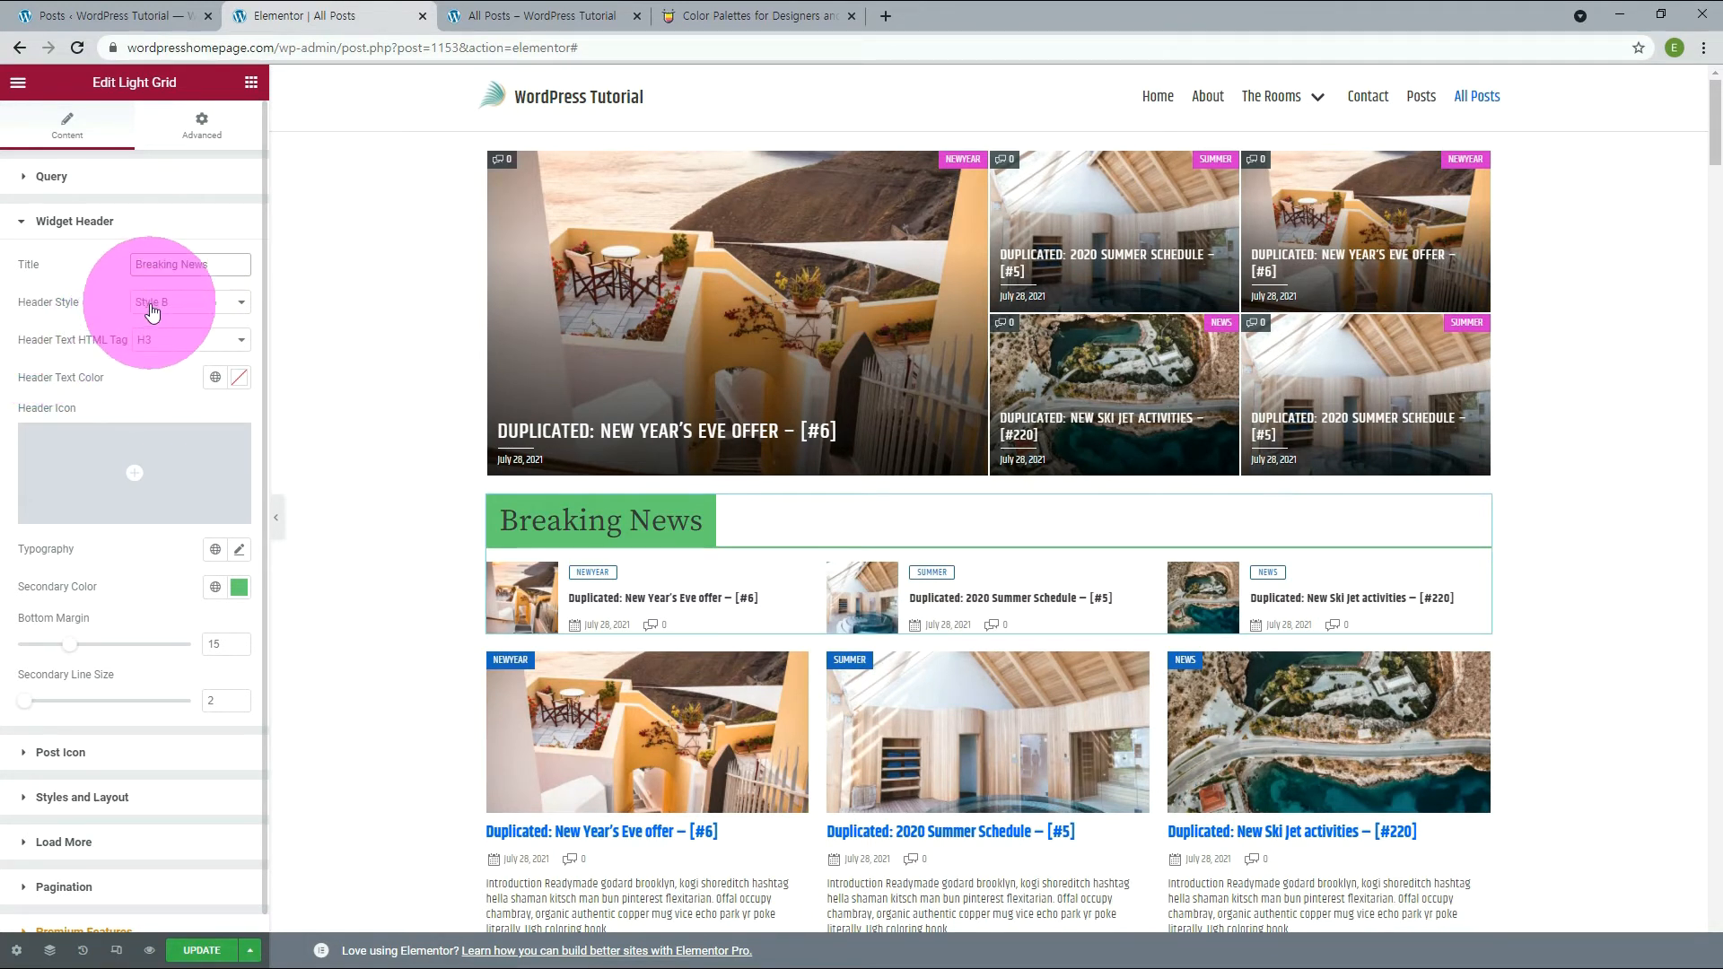
click(153, 320)
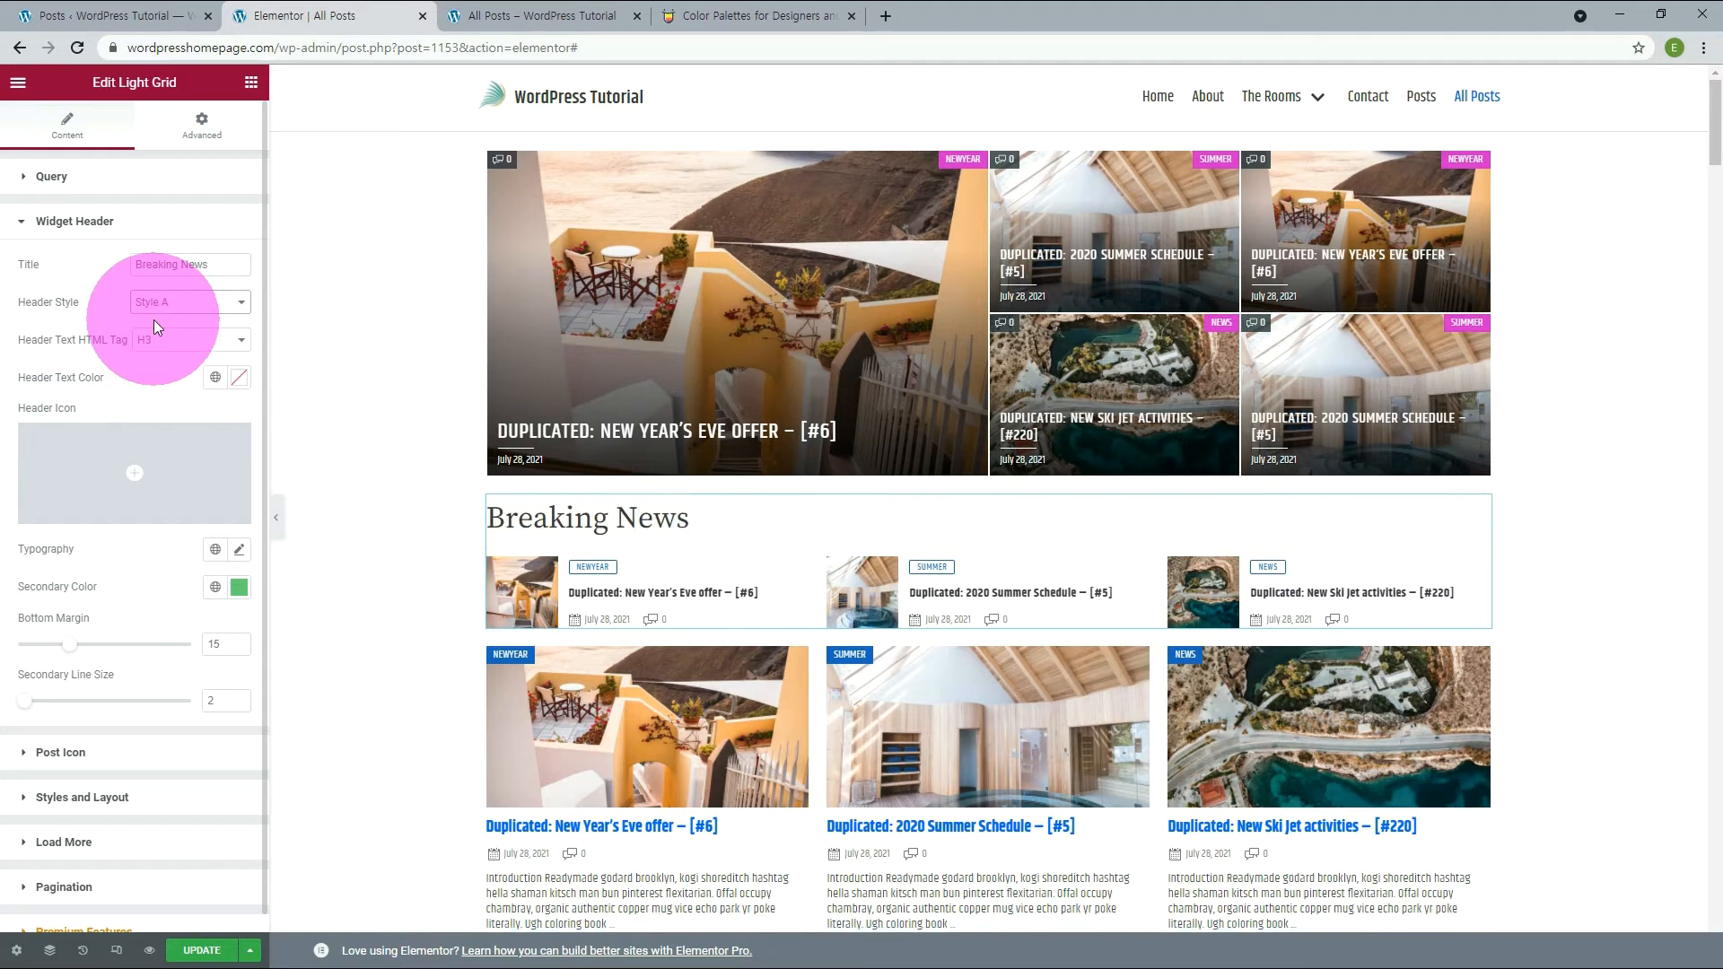
Step: Set the Light Grid's Header Style to Style B and its Header Text Color to the global Neve - Text Dark Background
key(Down)
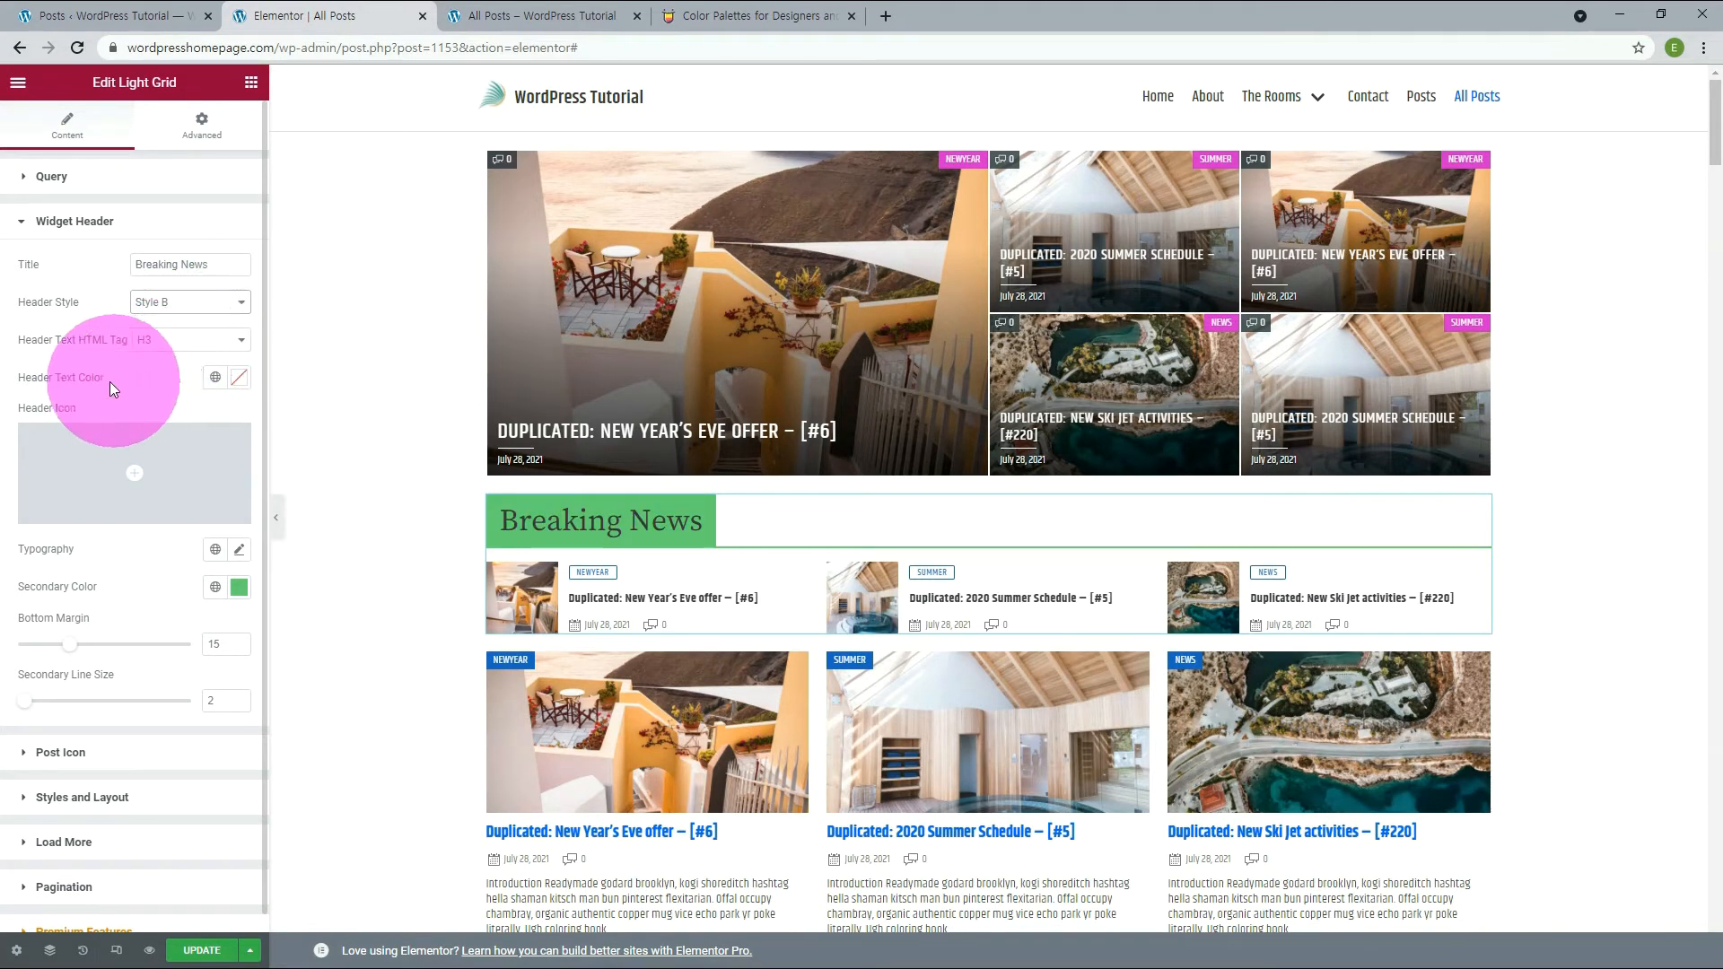
click(215, 378)
scroll(163, 566, down, 3)
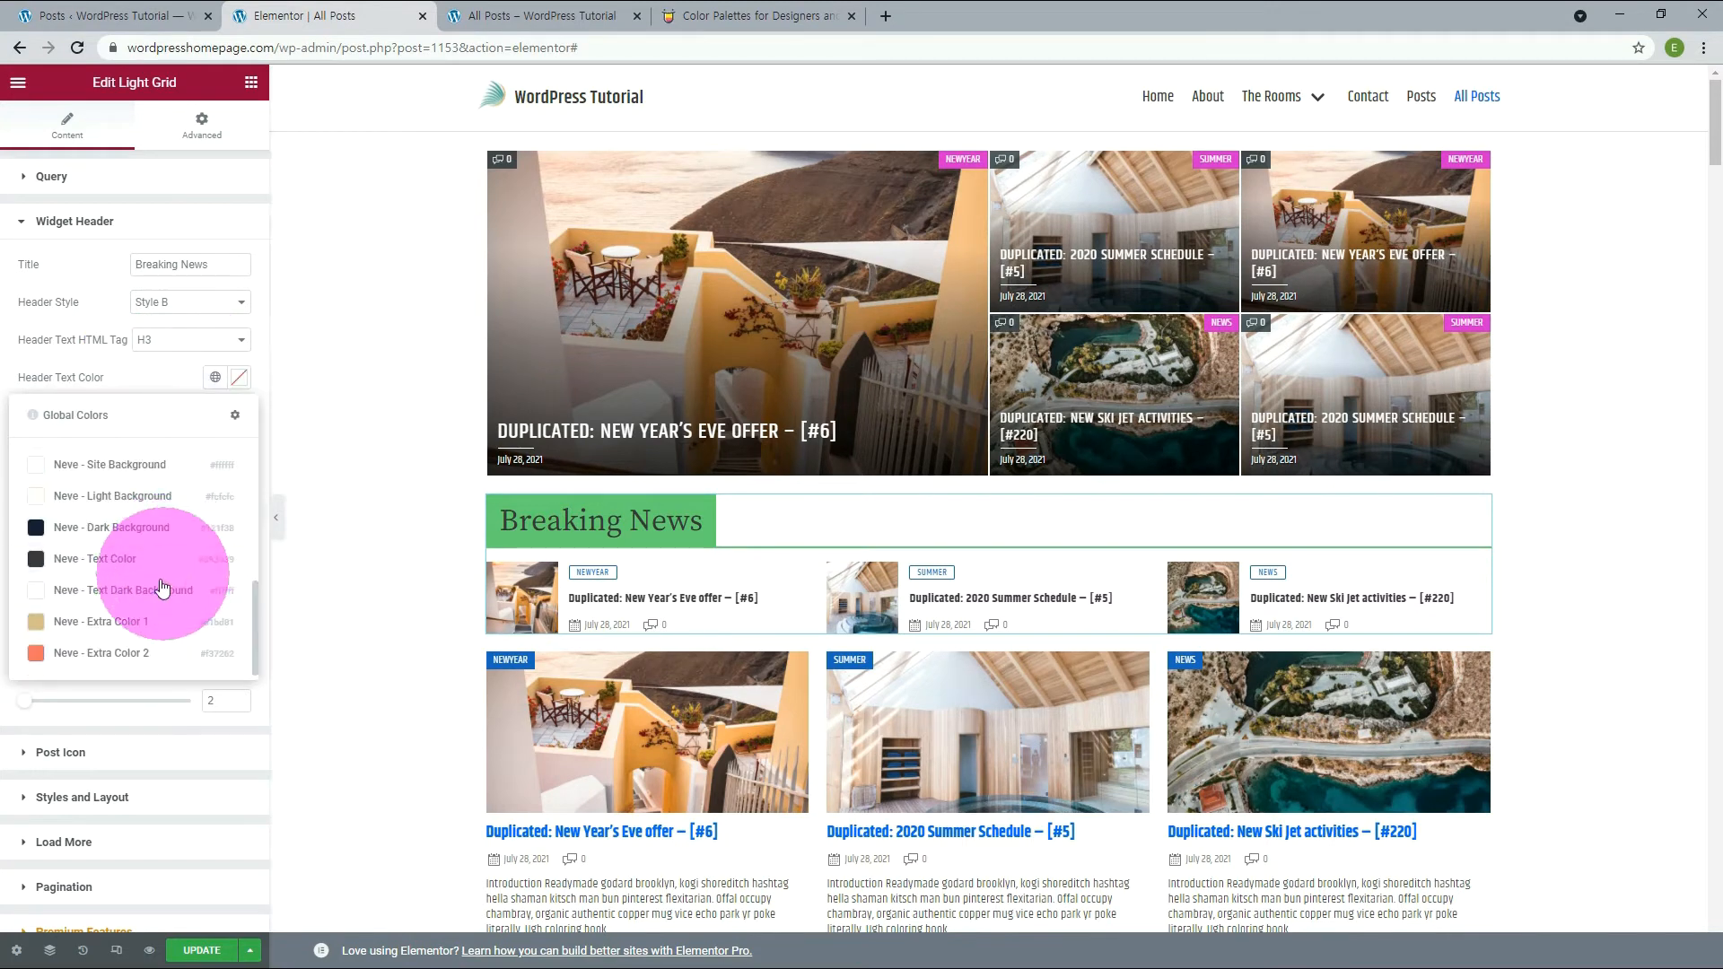
click(153, 594)
Step: Apply the global Khand font to the Breaking News header and set its size to 25 px
click(215, 549)
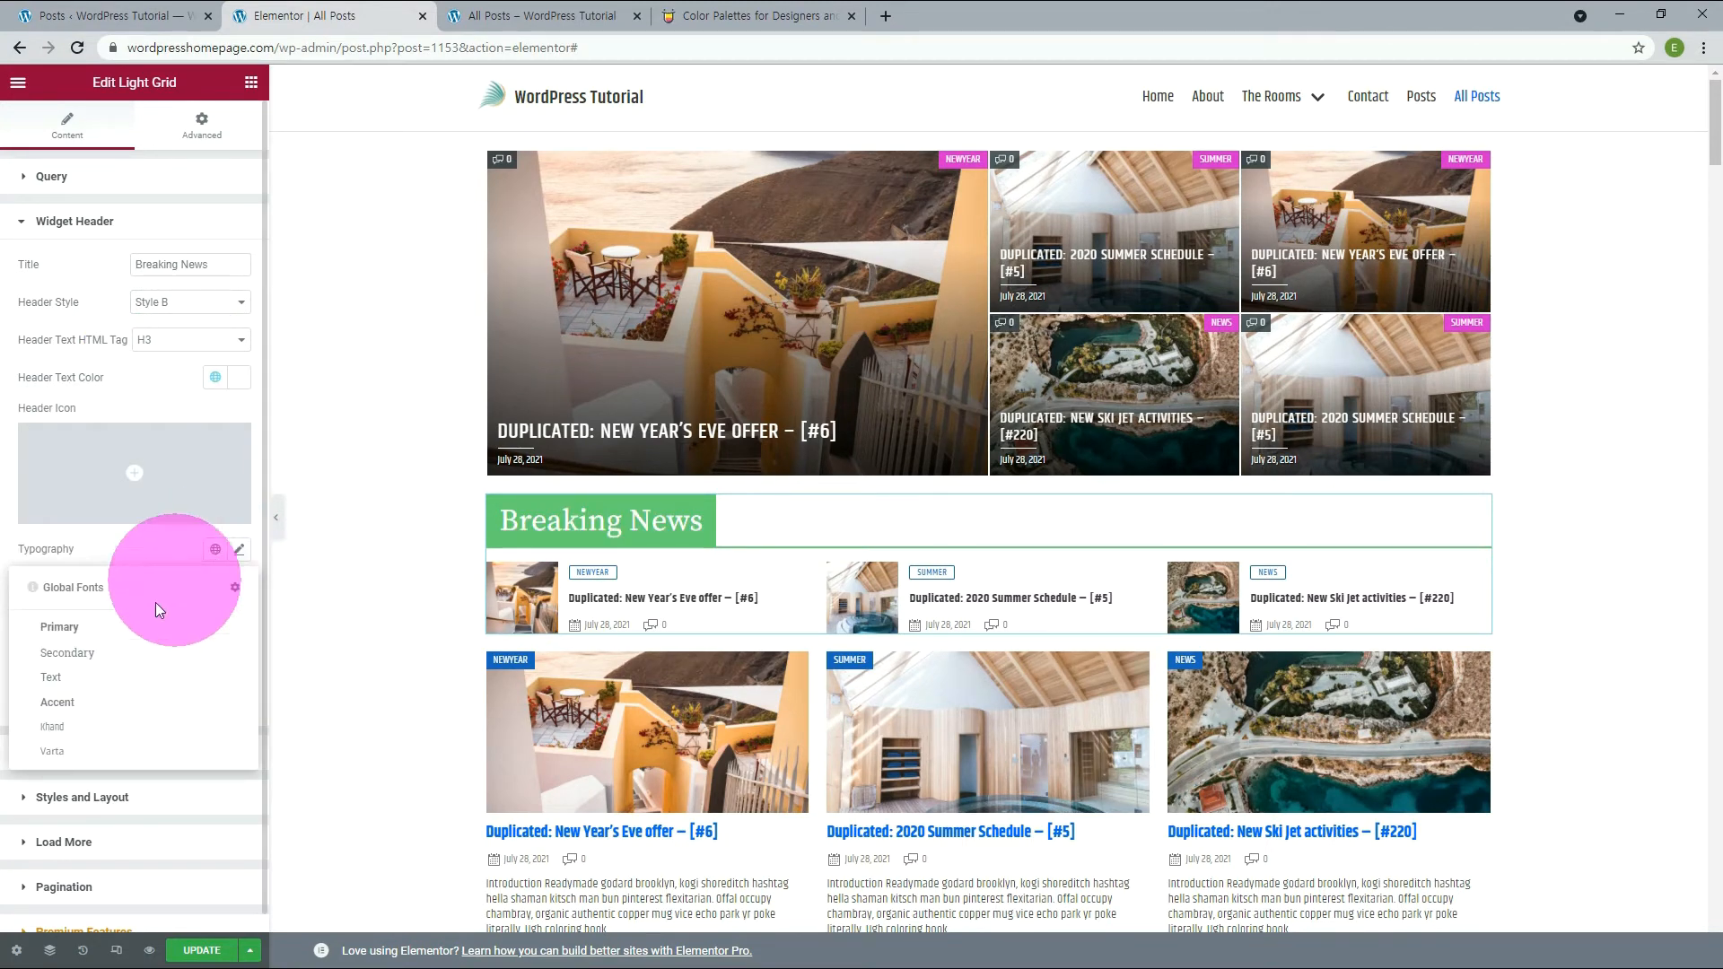
click(61, 734)
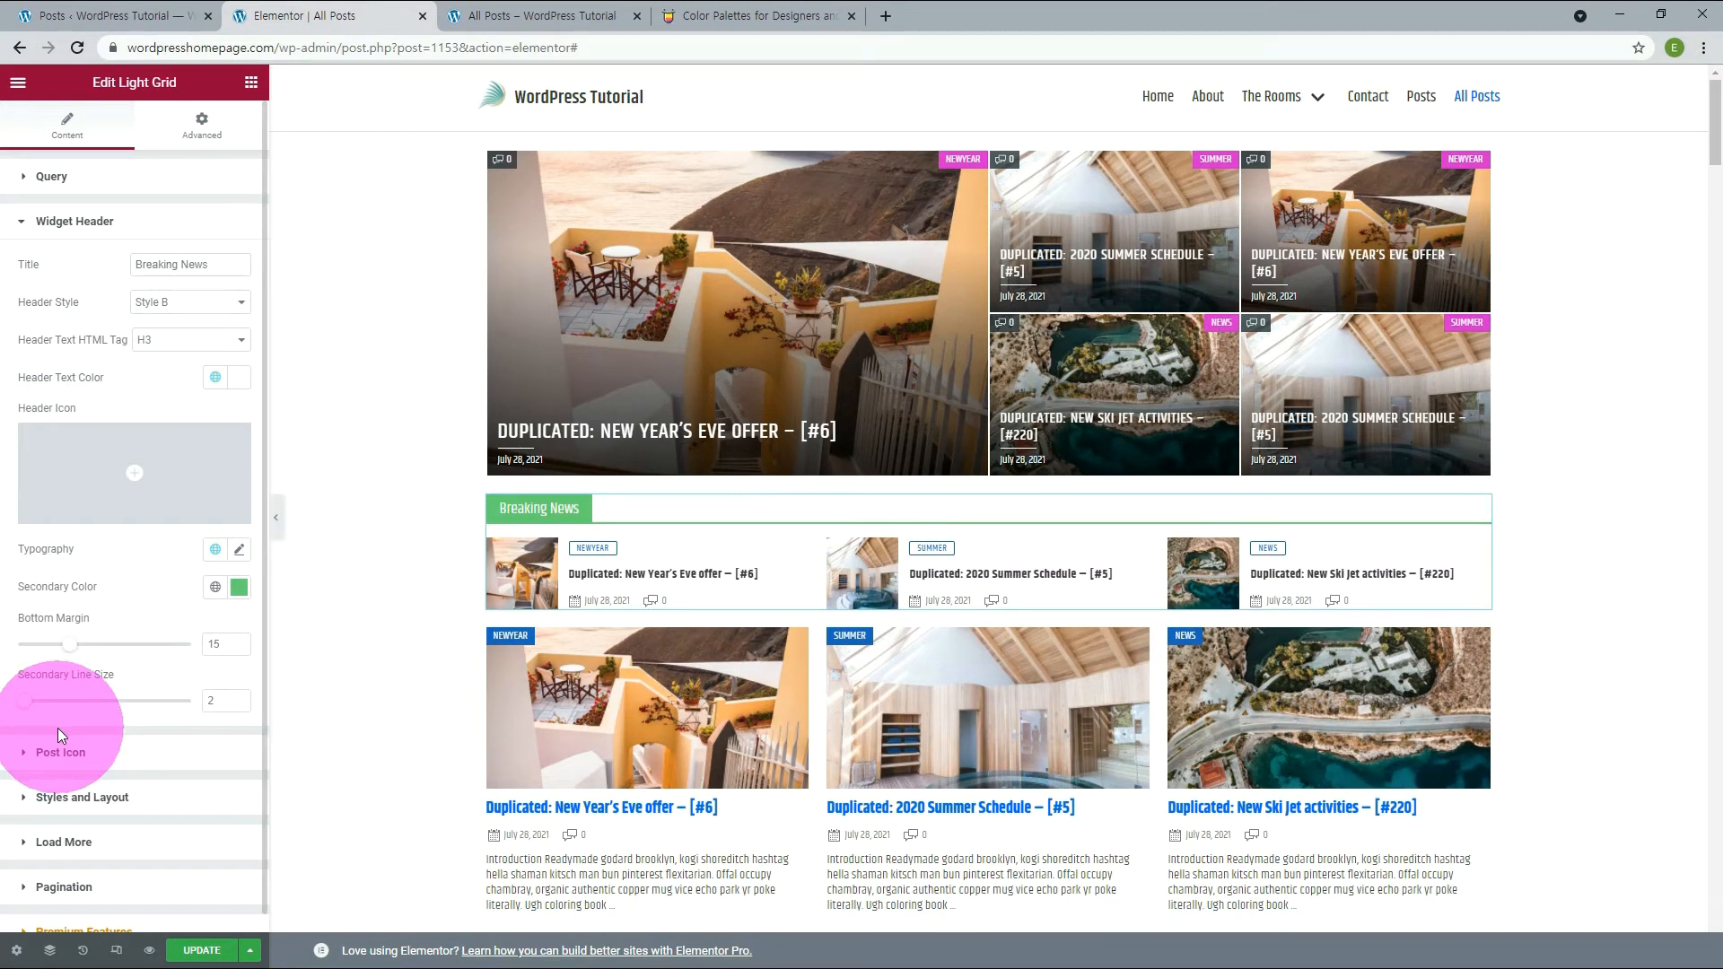
click(239, 550)
click(202, 692)
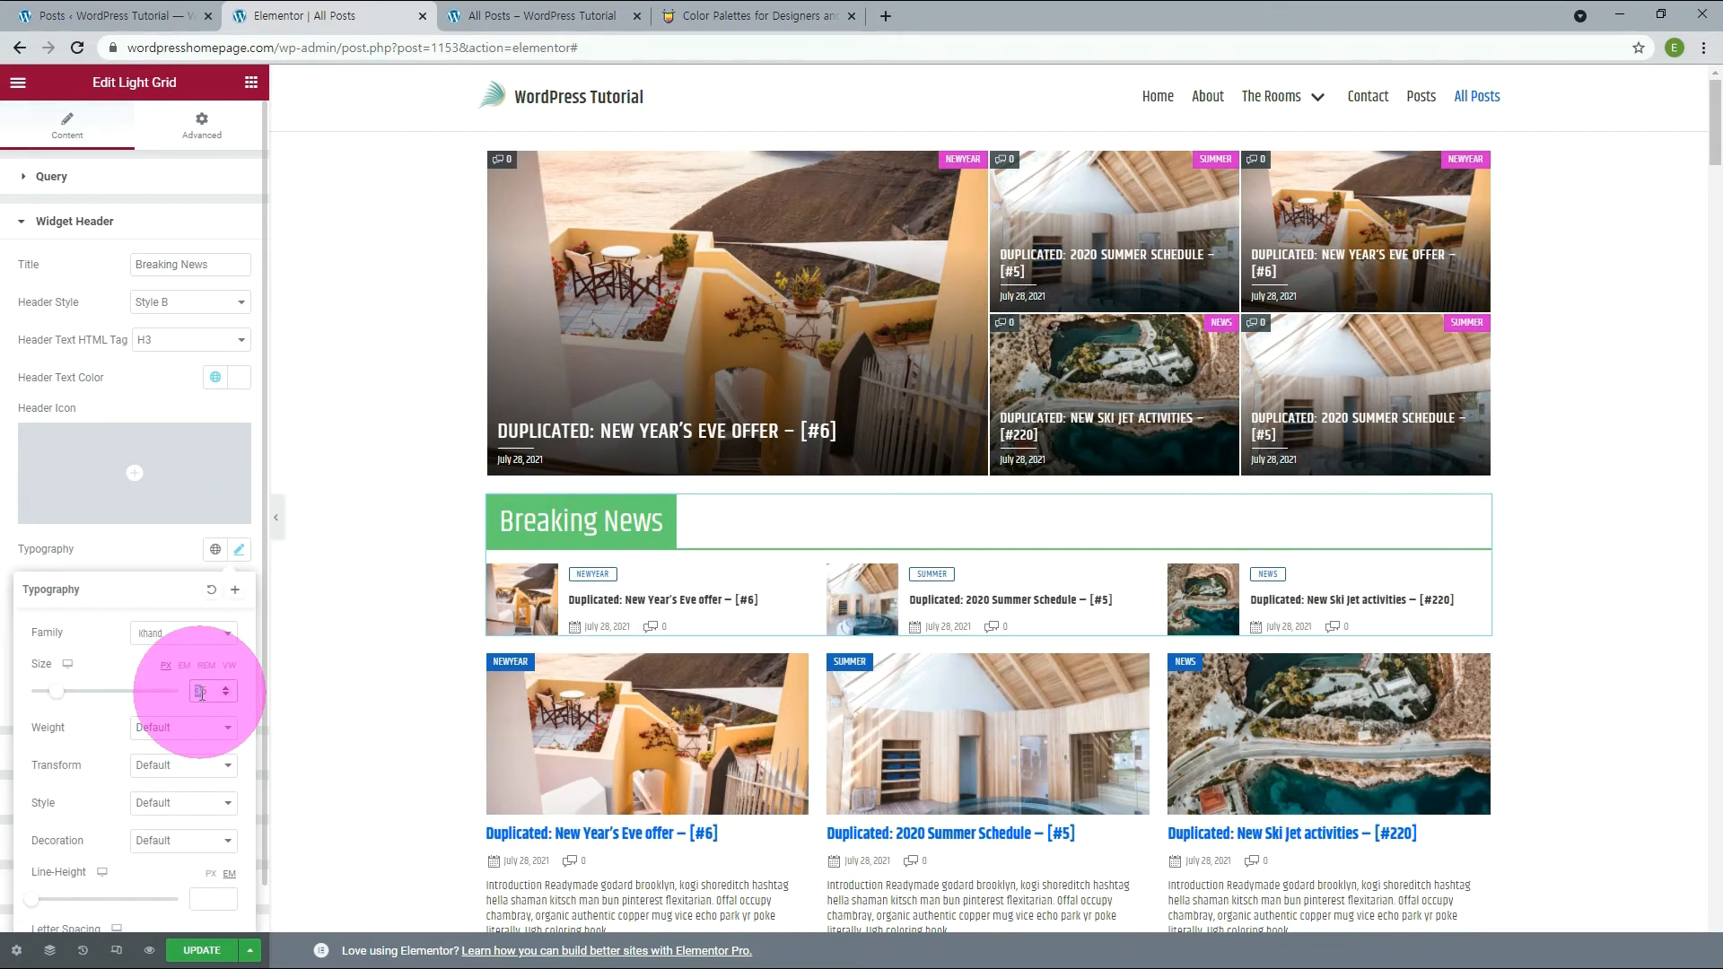
text(25)
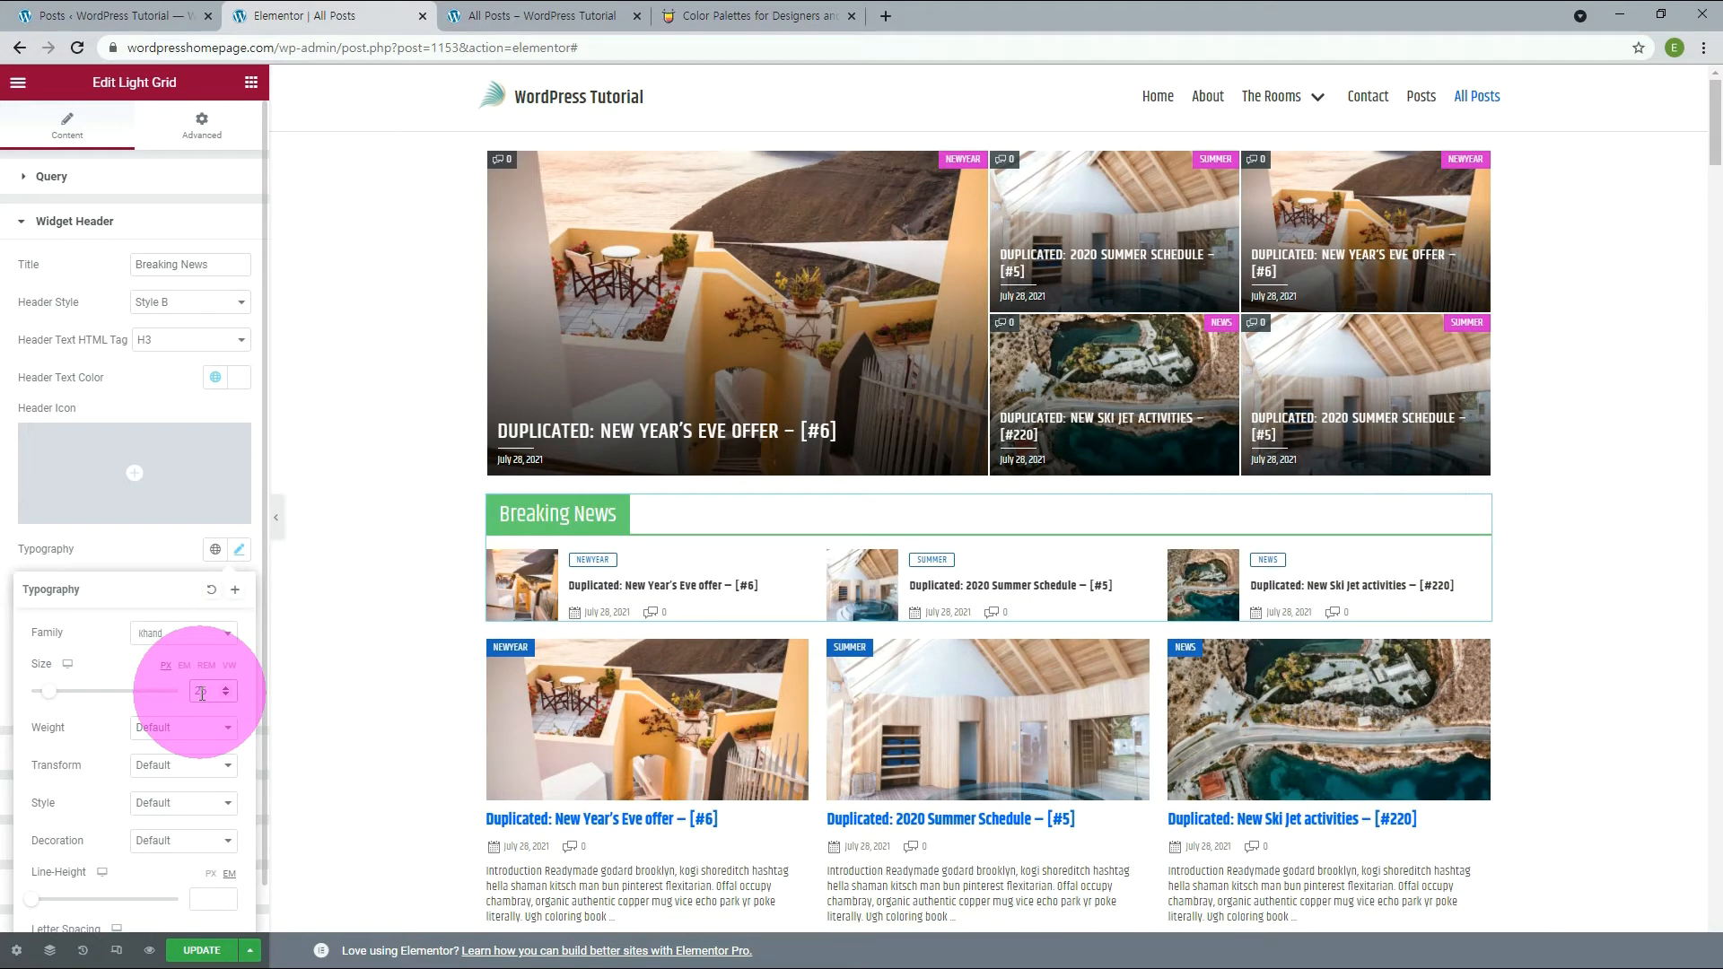
click(165, 548)
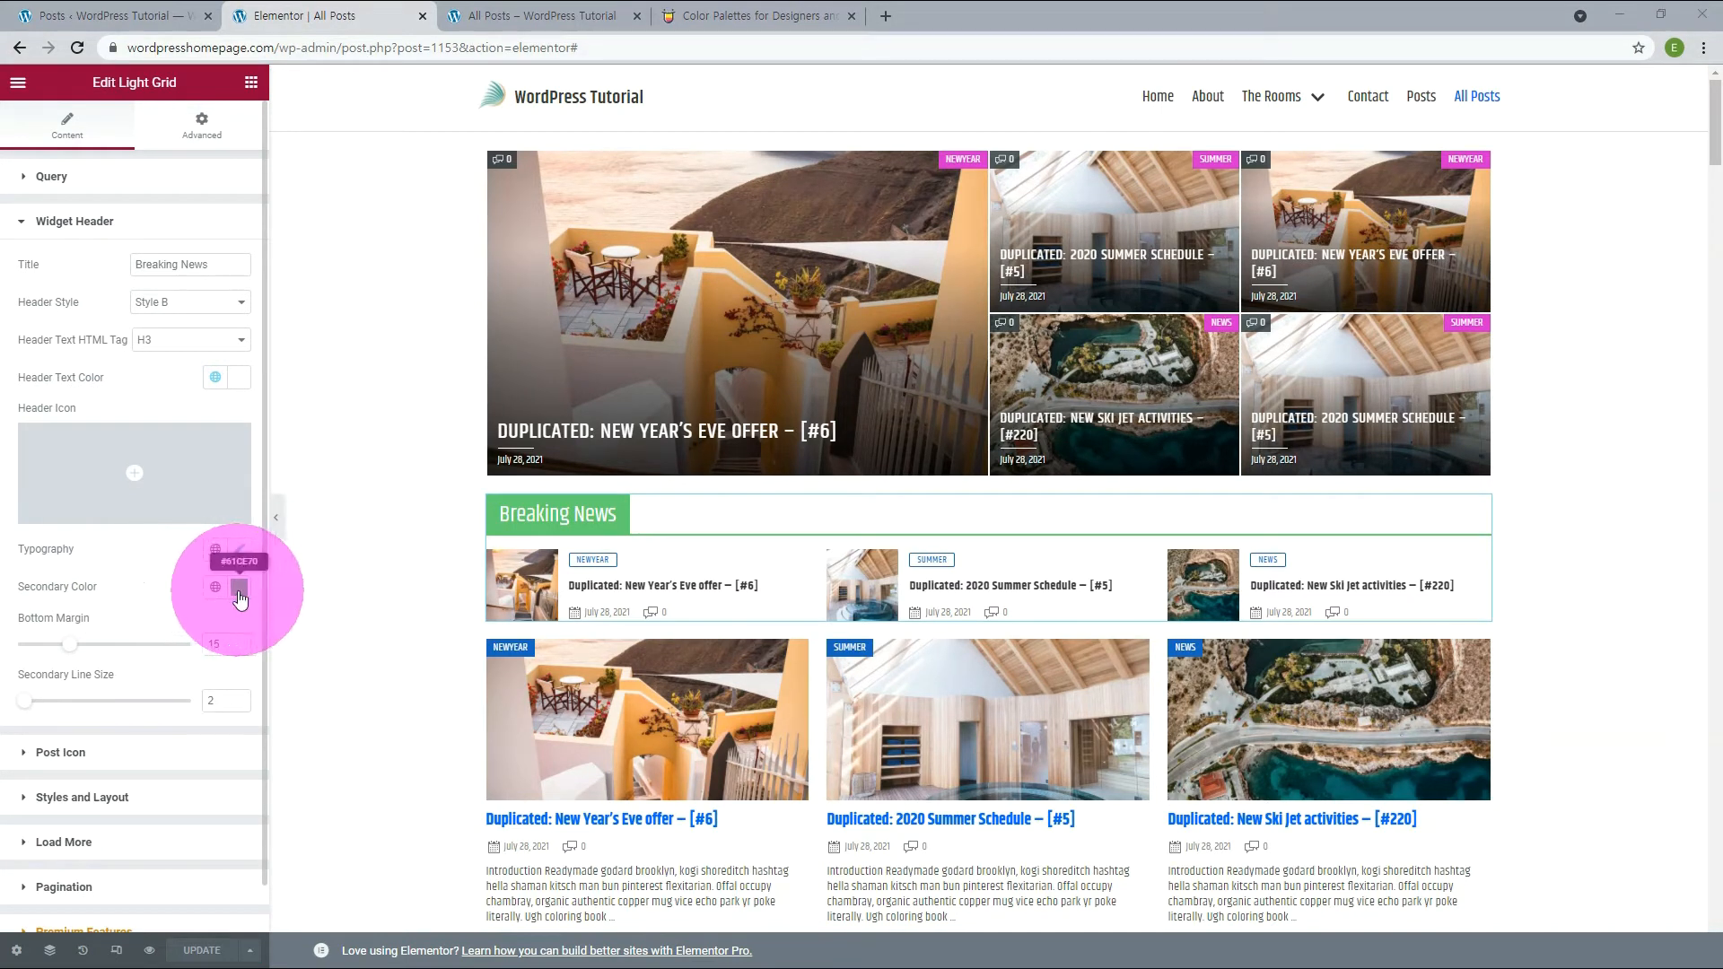
Step: Set the Breaking News header's Secondary Color to #D82AD0
click(238, 590)
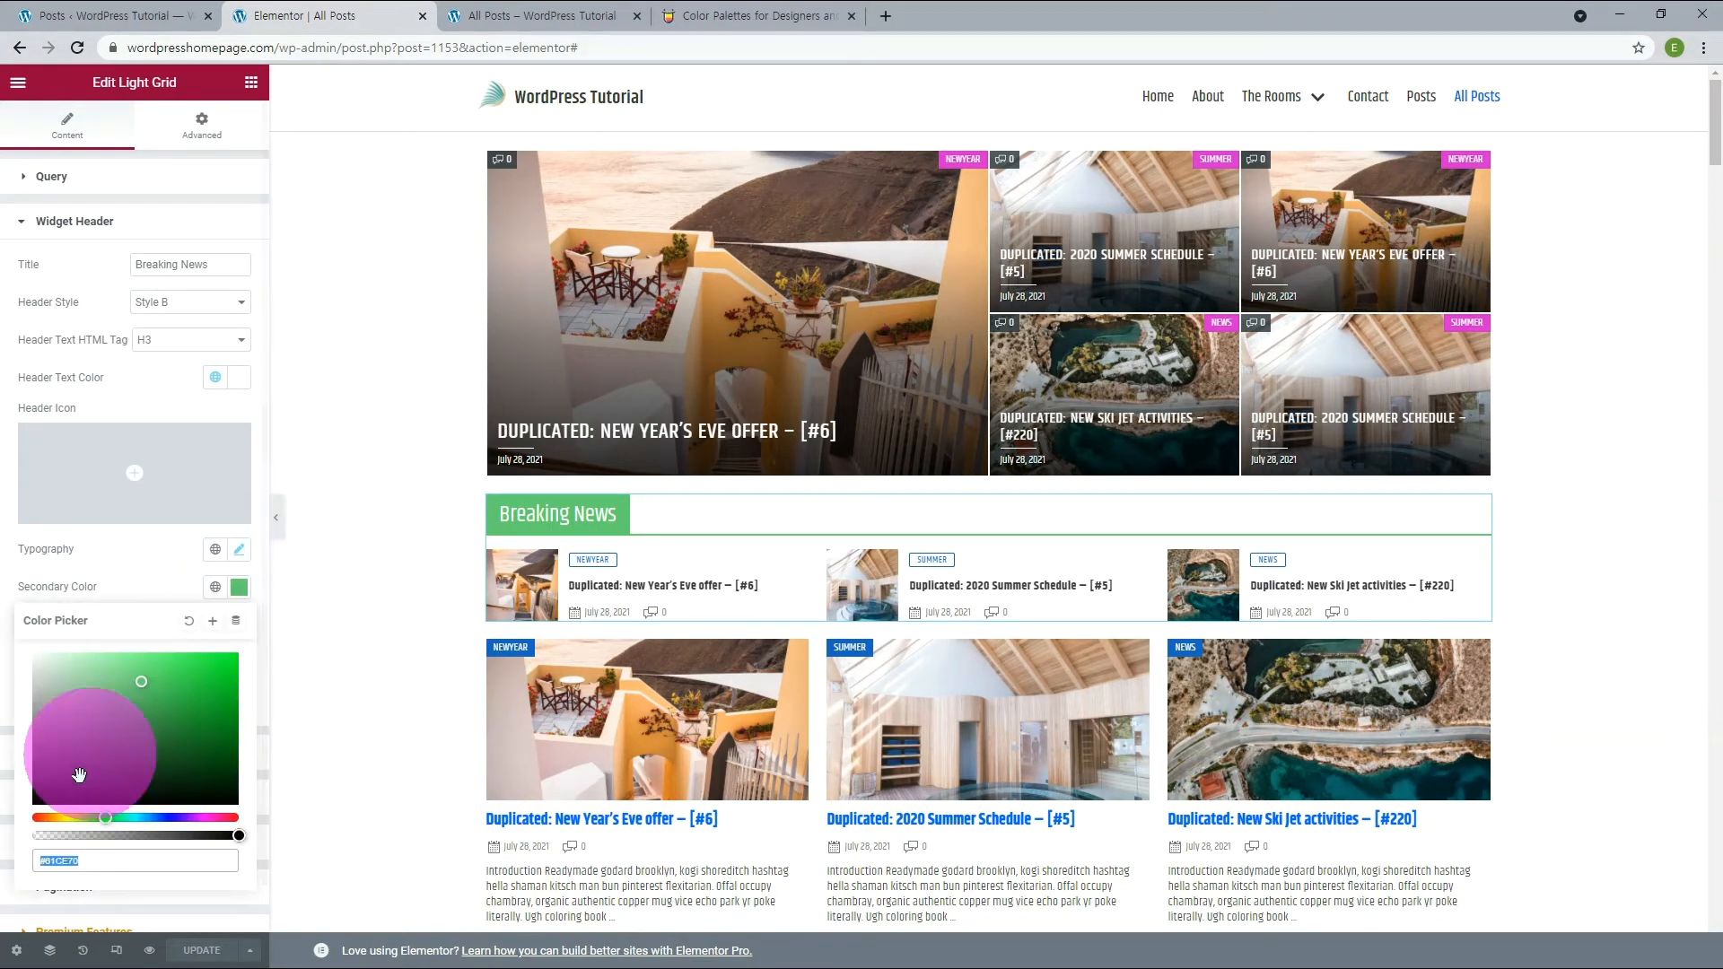
double_click(63, 859)
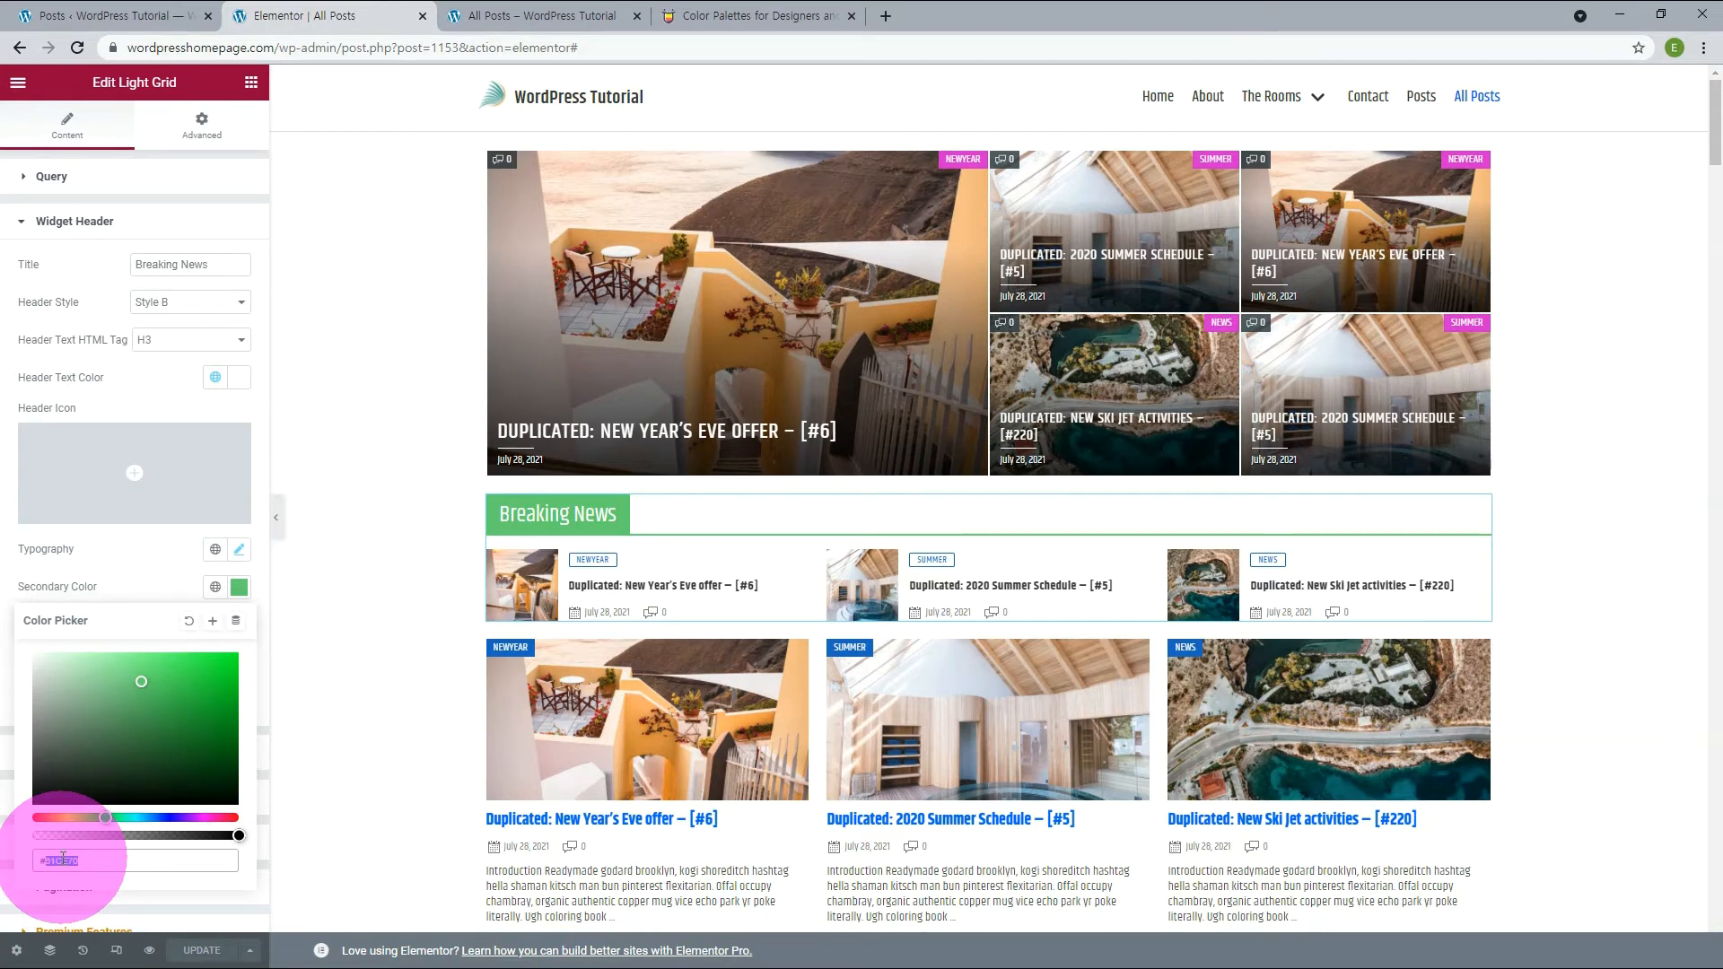
text(D82AD0)
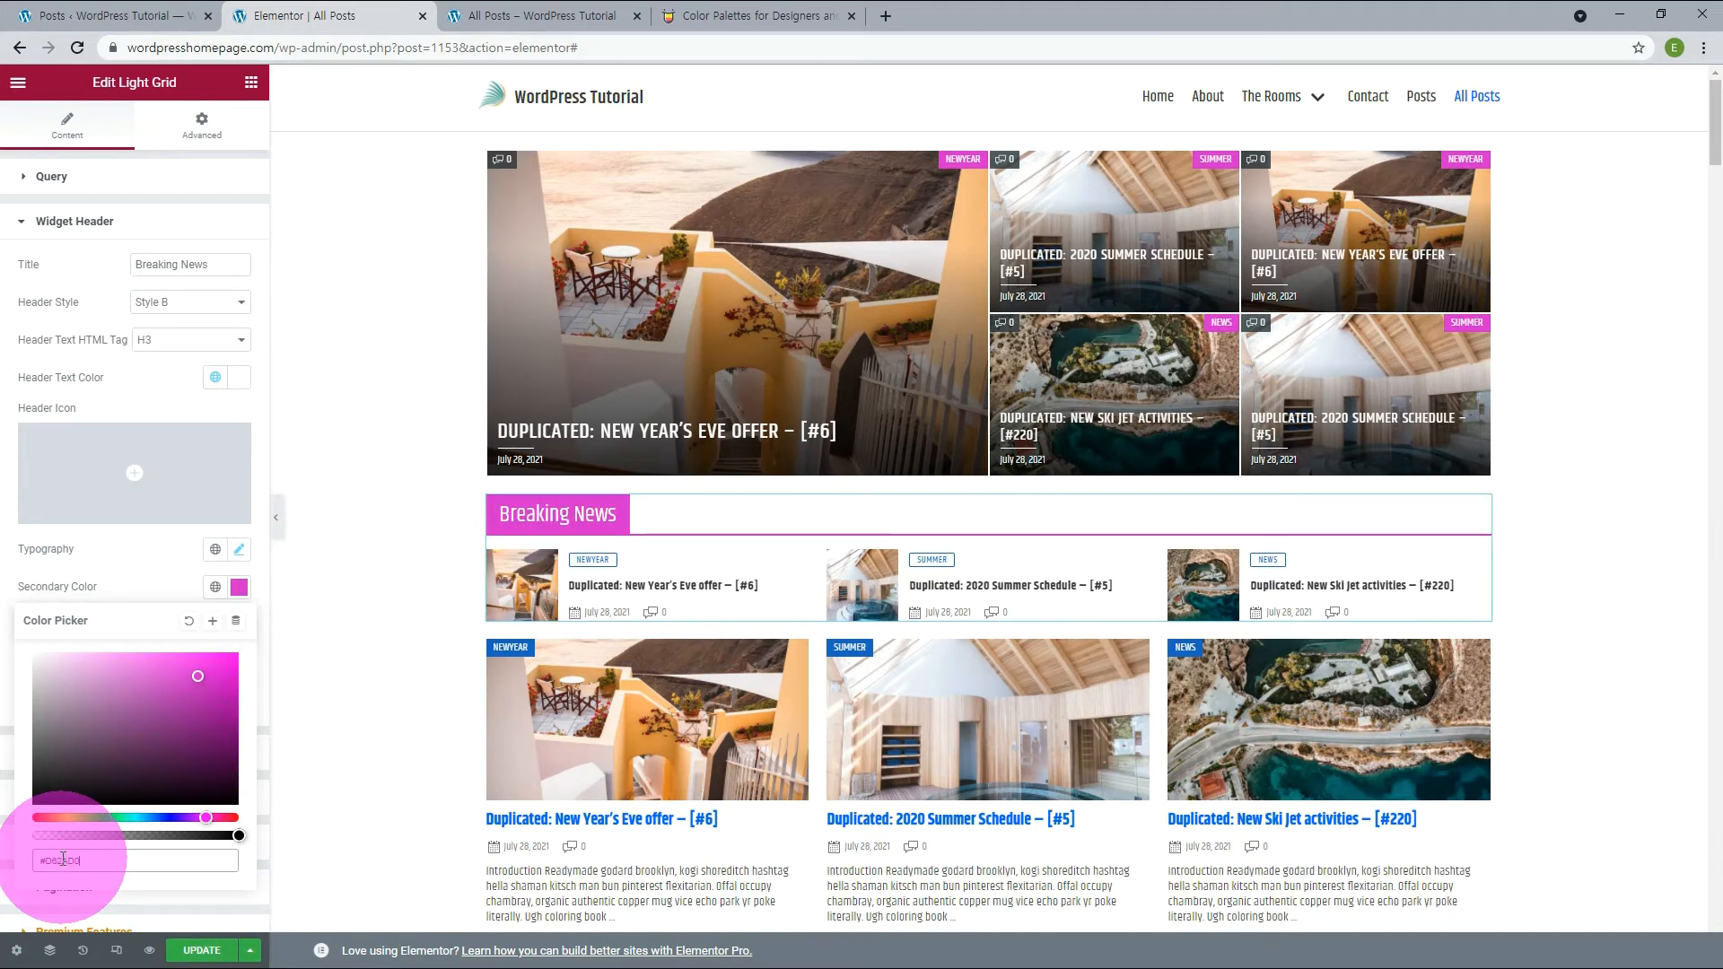
click(148, 574)
Step: Insert the Bell icon from the icon library as the Light Grid's Header Icon
mouse_move(134, 485)
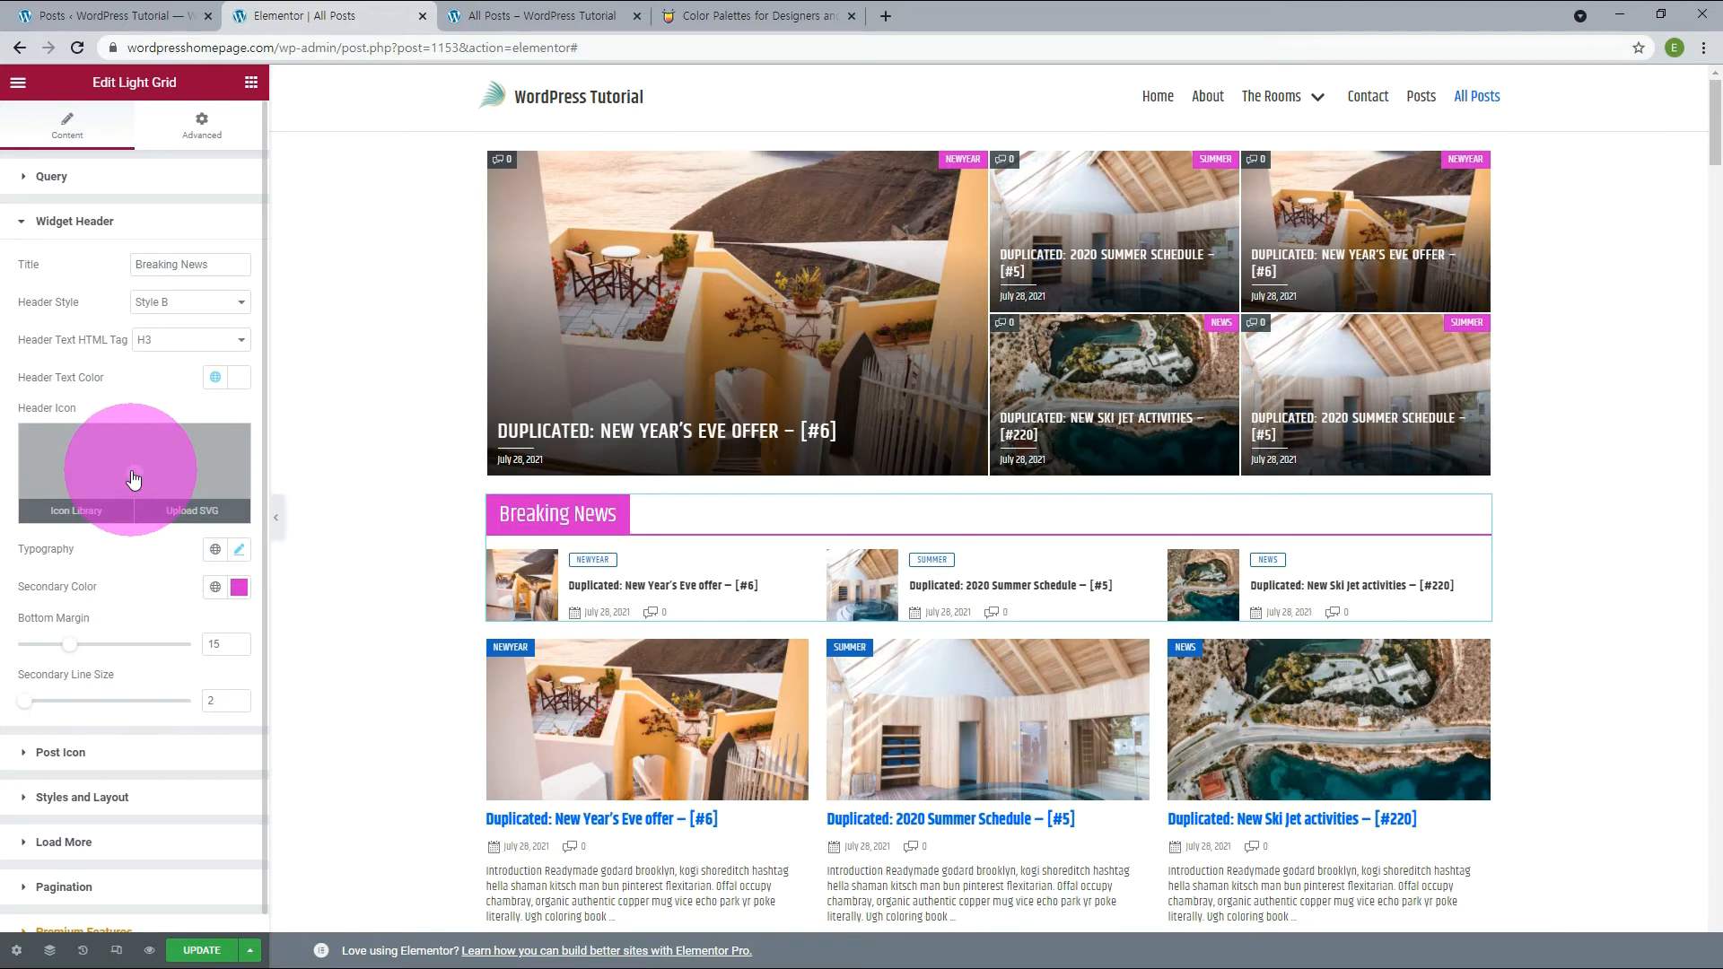
click(79, 512)
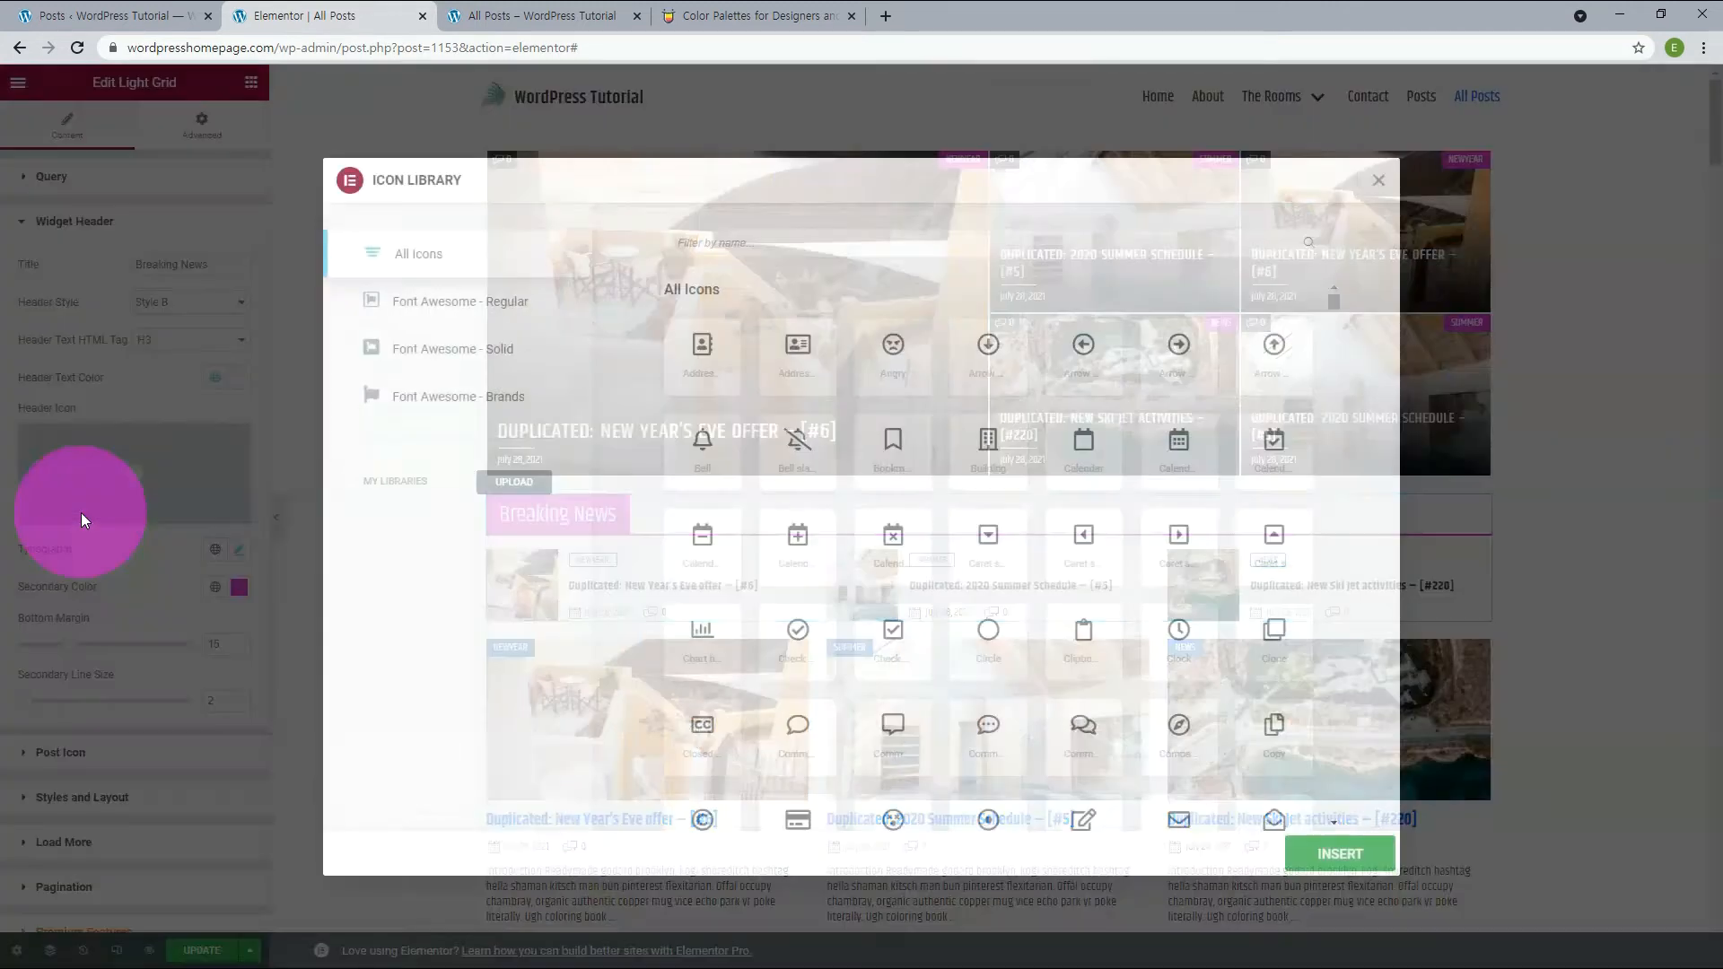
click(707, 471)
click(1342, 853)
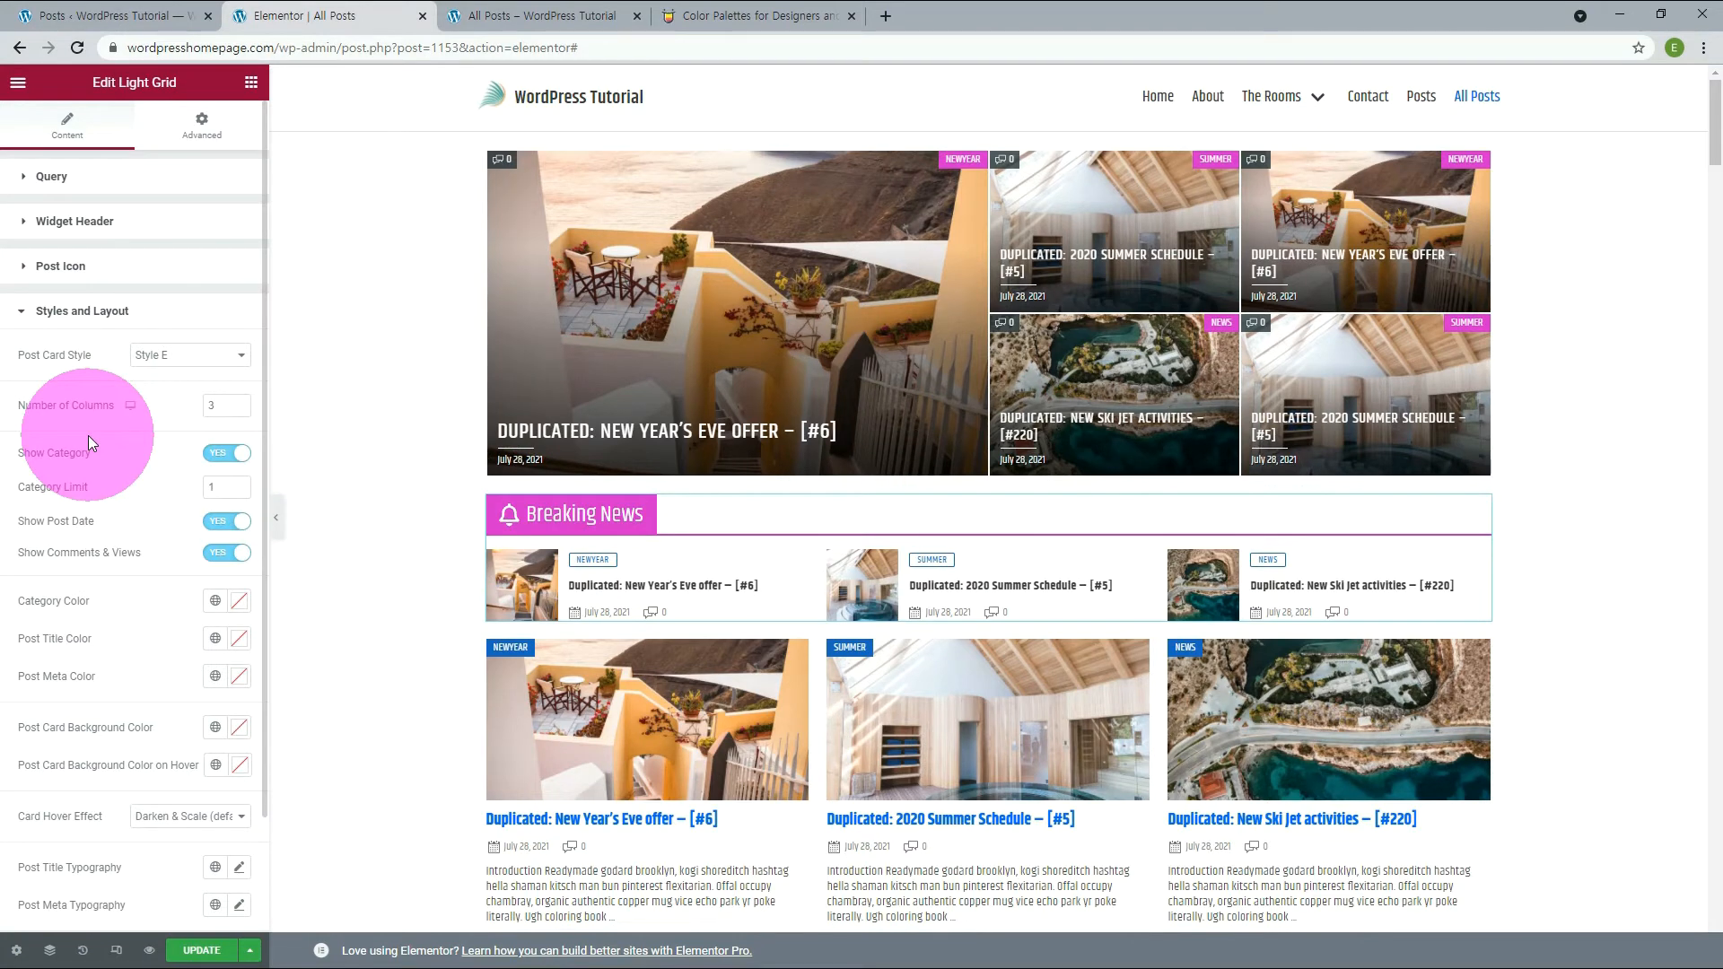
Step: Try the other Post Card Style and 4 and 2 columns for the Light Grid, returning to Style E and 3 columns
click(173, 356)
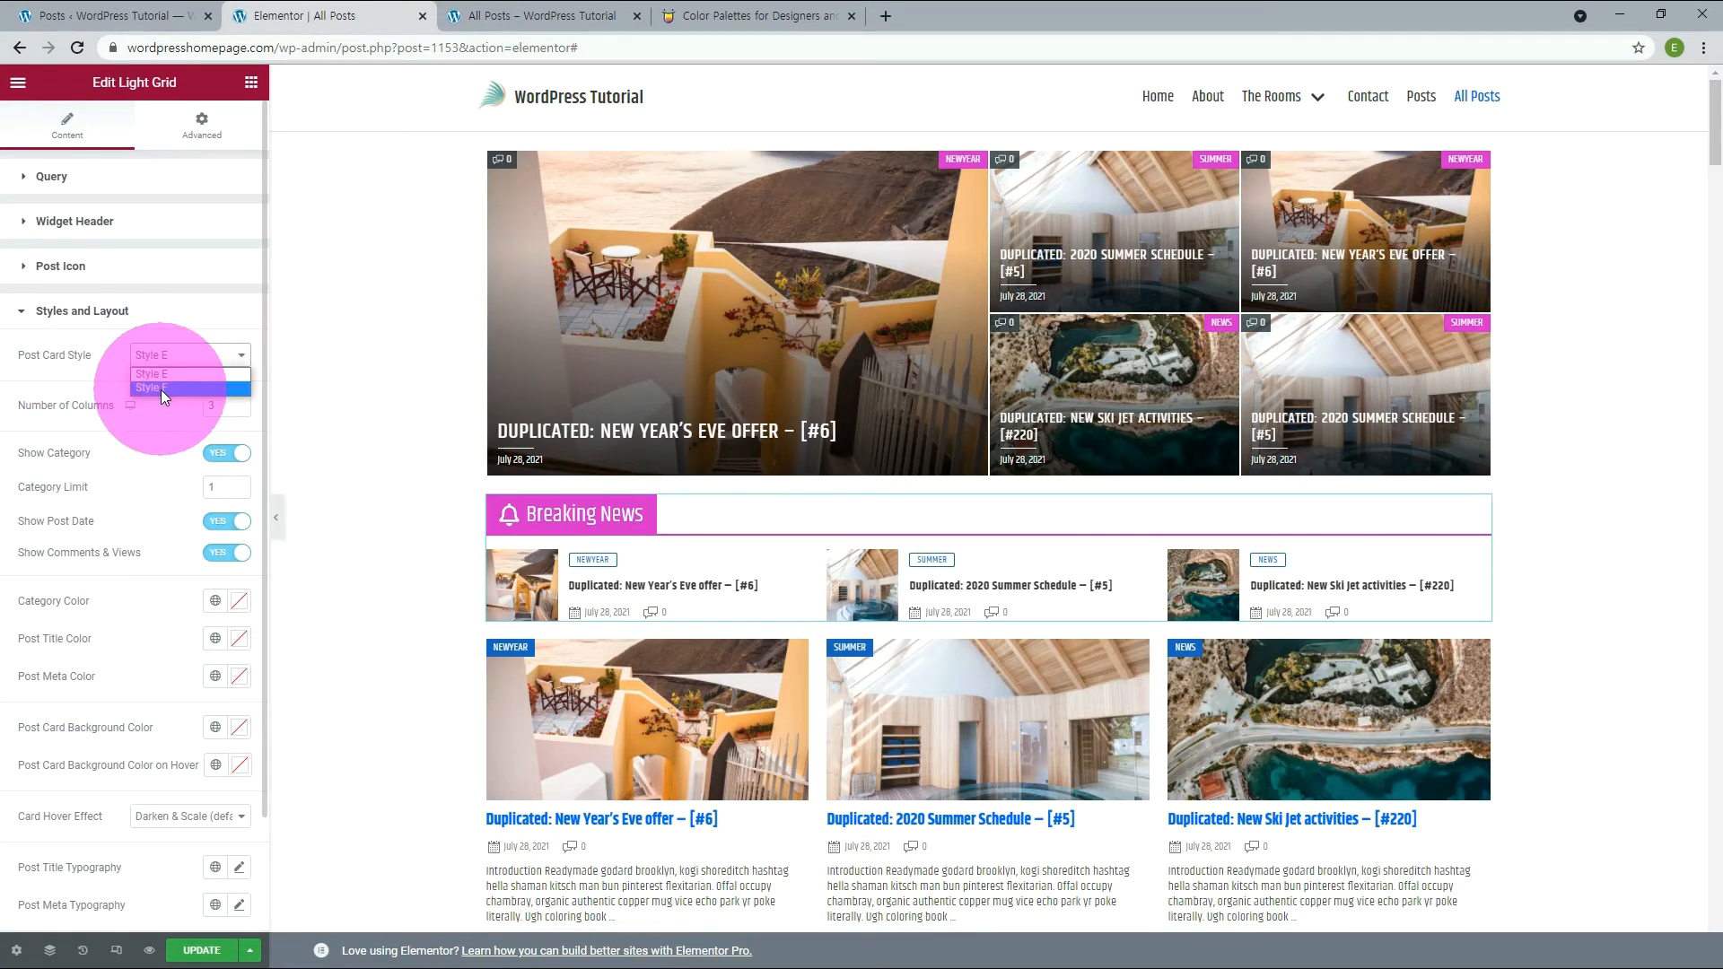
click(160, 389)
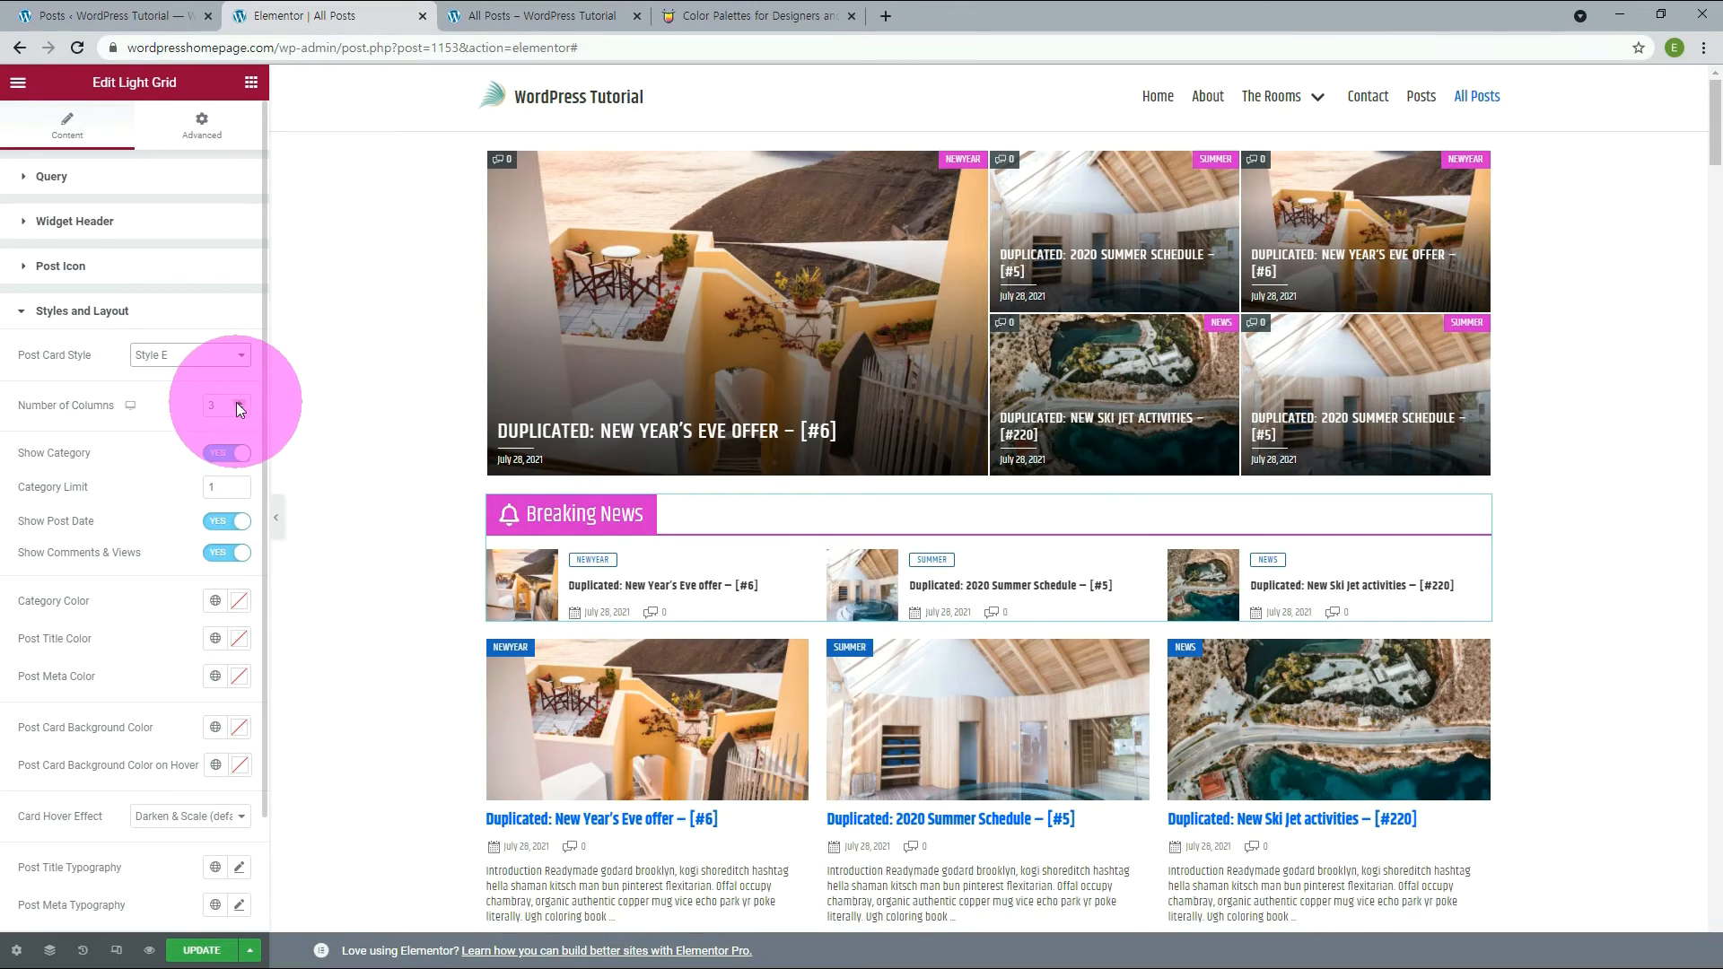
click(236, 402)
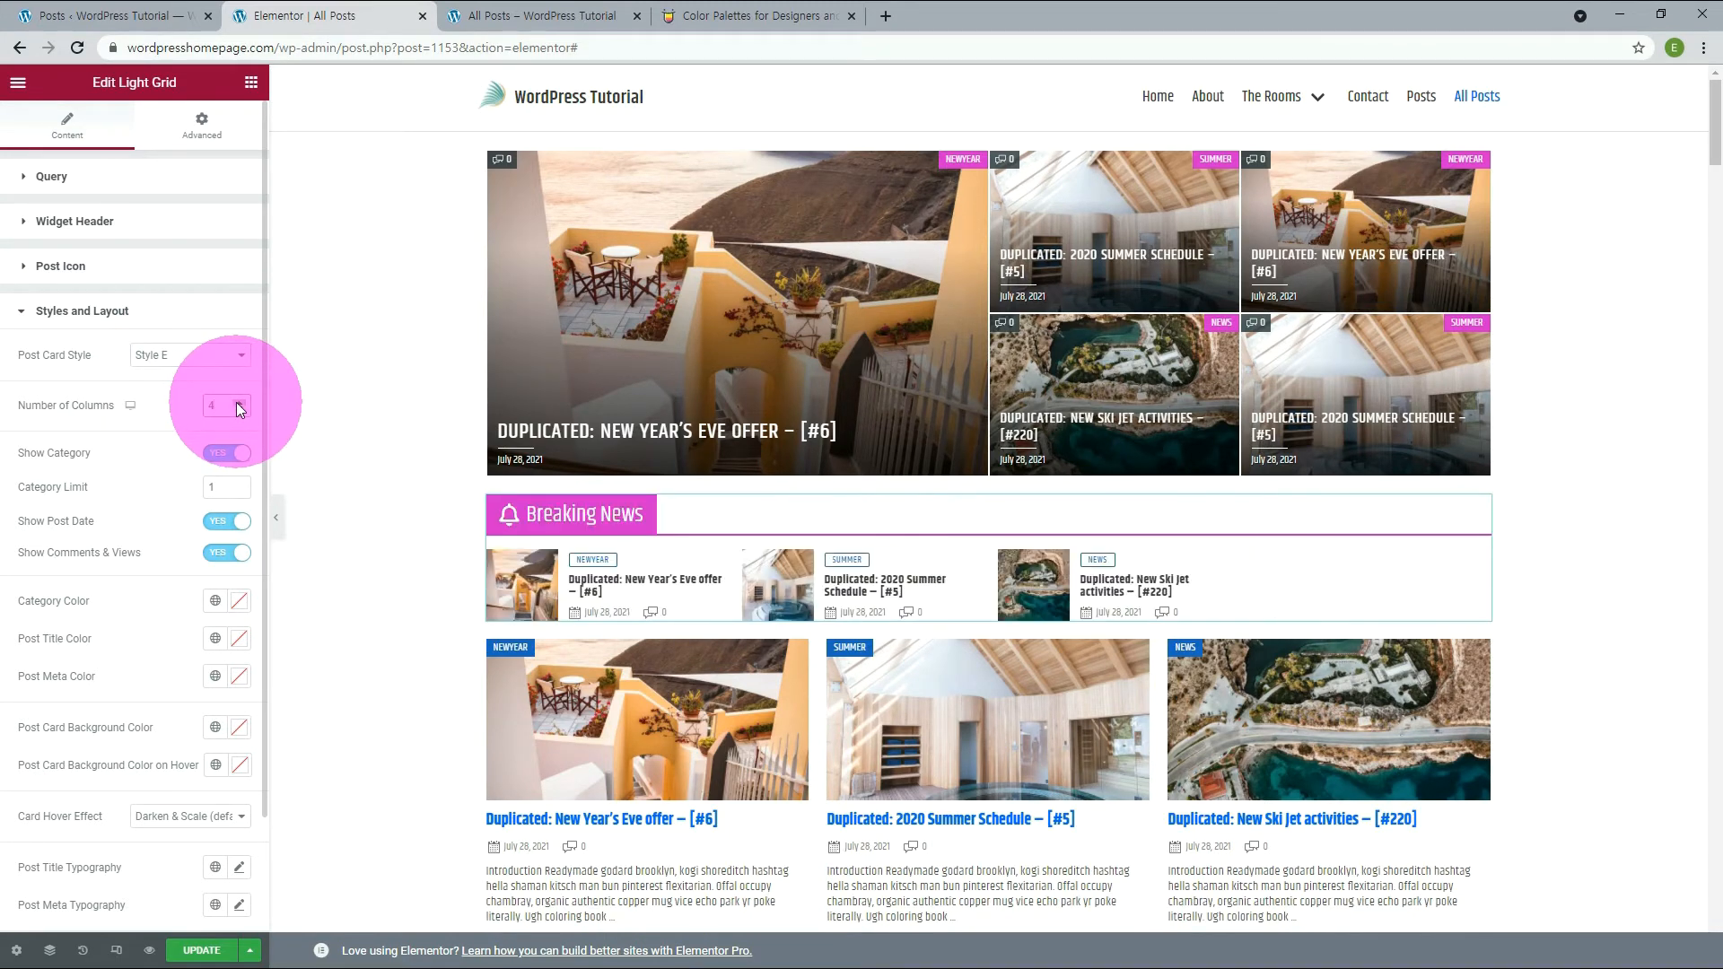
click(235, 409)
click(235, 409)
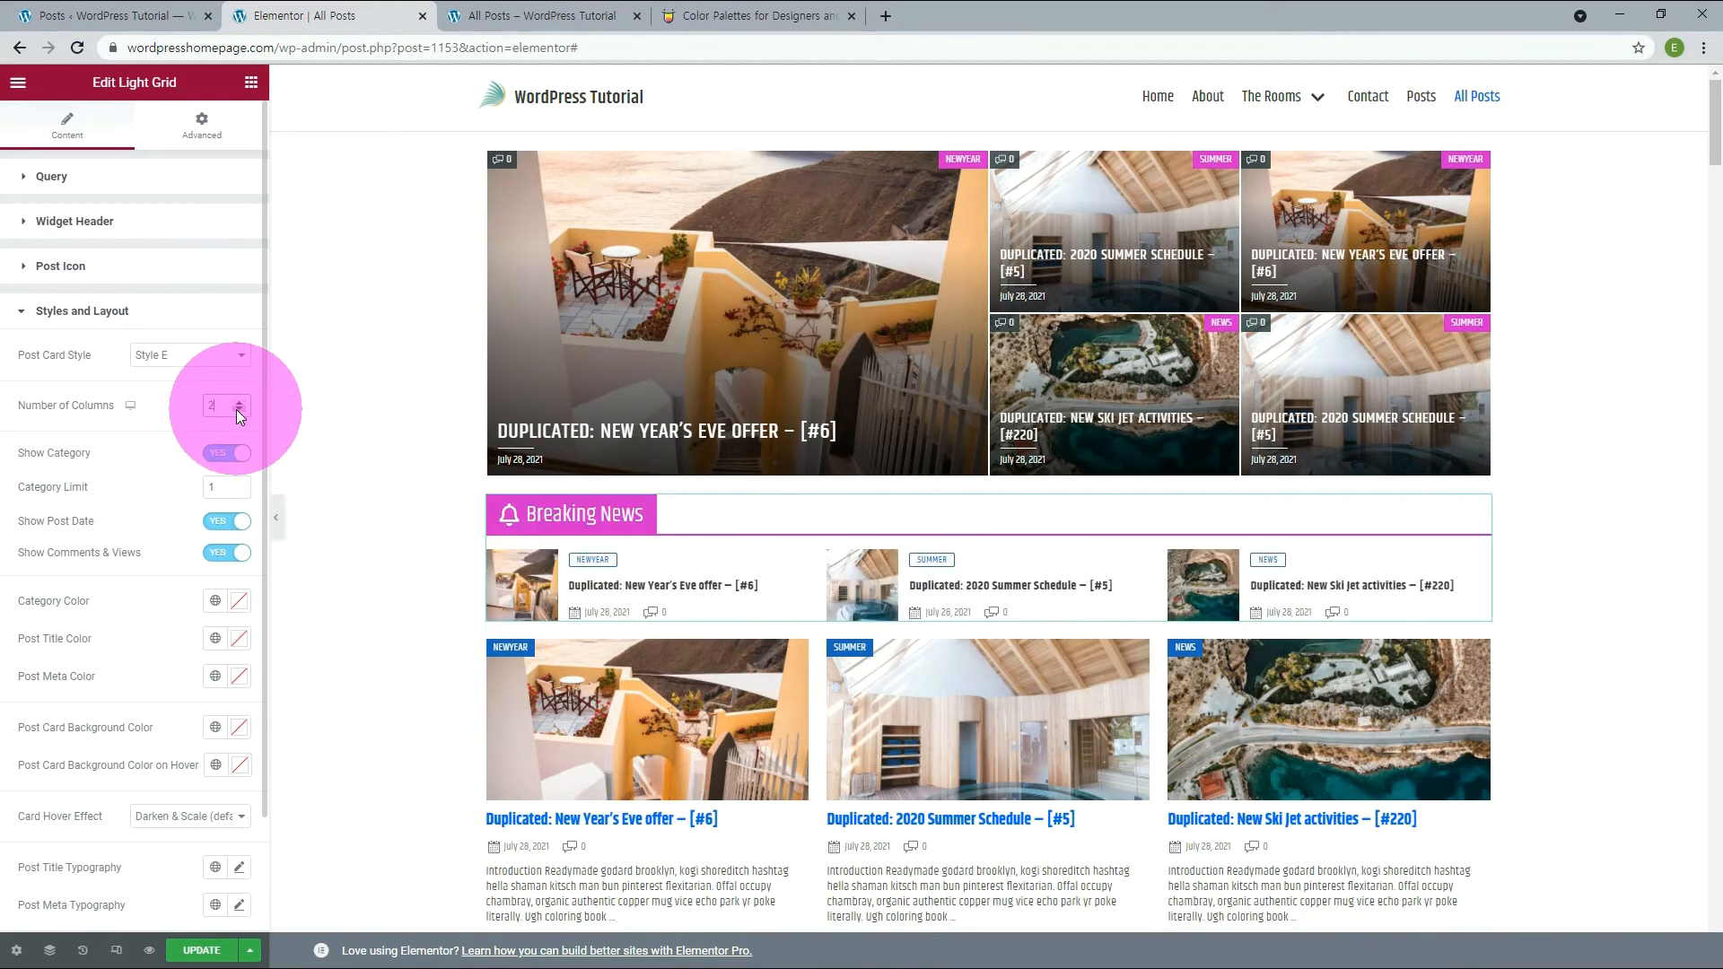
click(235, 410)
click(240, 401)
click(241, 401)
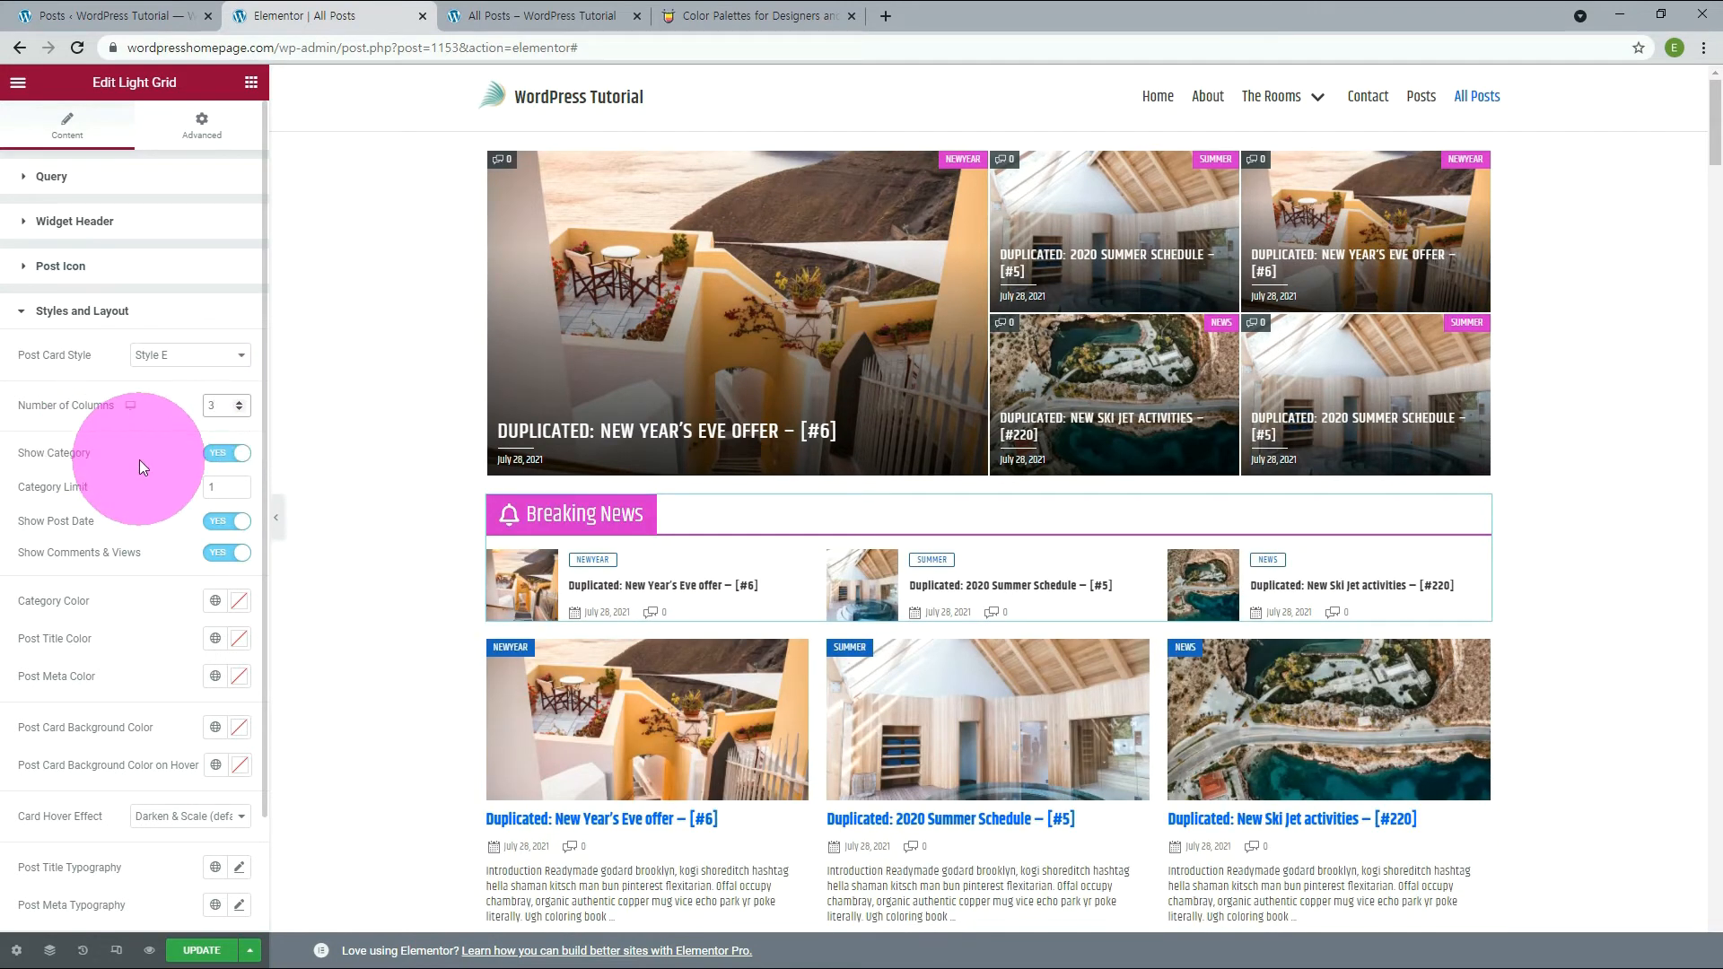
Step: Try hiding the Light Grid's category and post date and raising the Category Limit, restoring both displays and a limit of 1
click(224, 458)
click(226, 455)
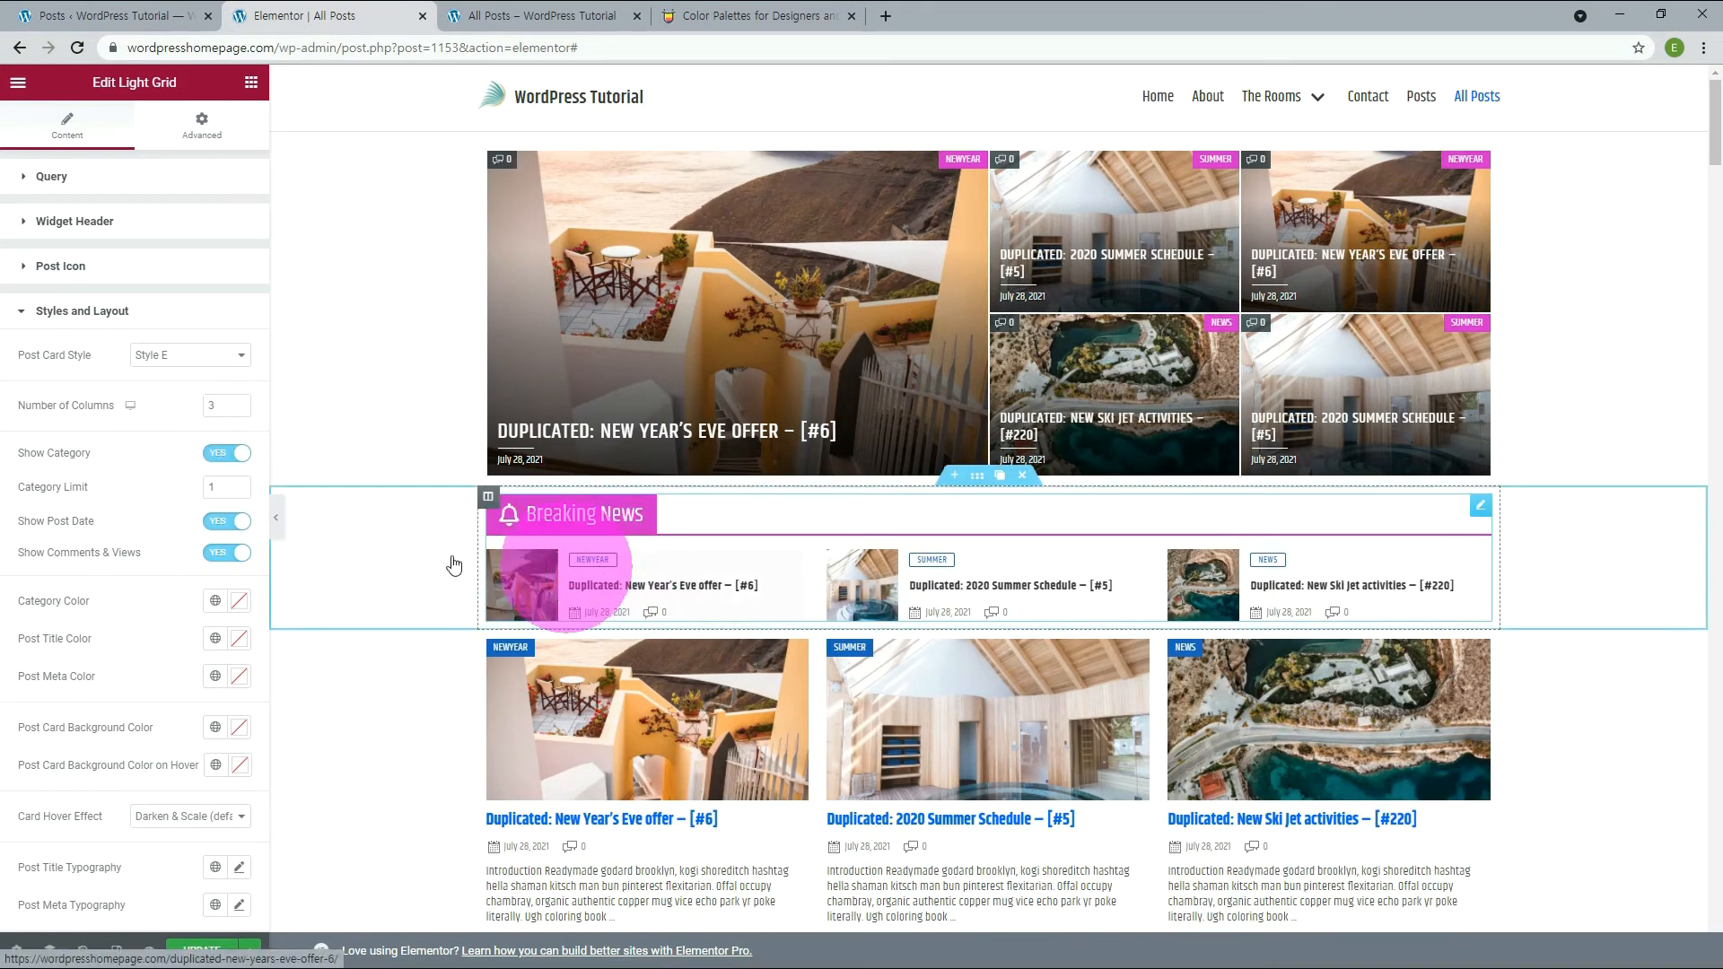
click(240, 482)
click(241, 482)
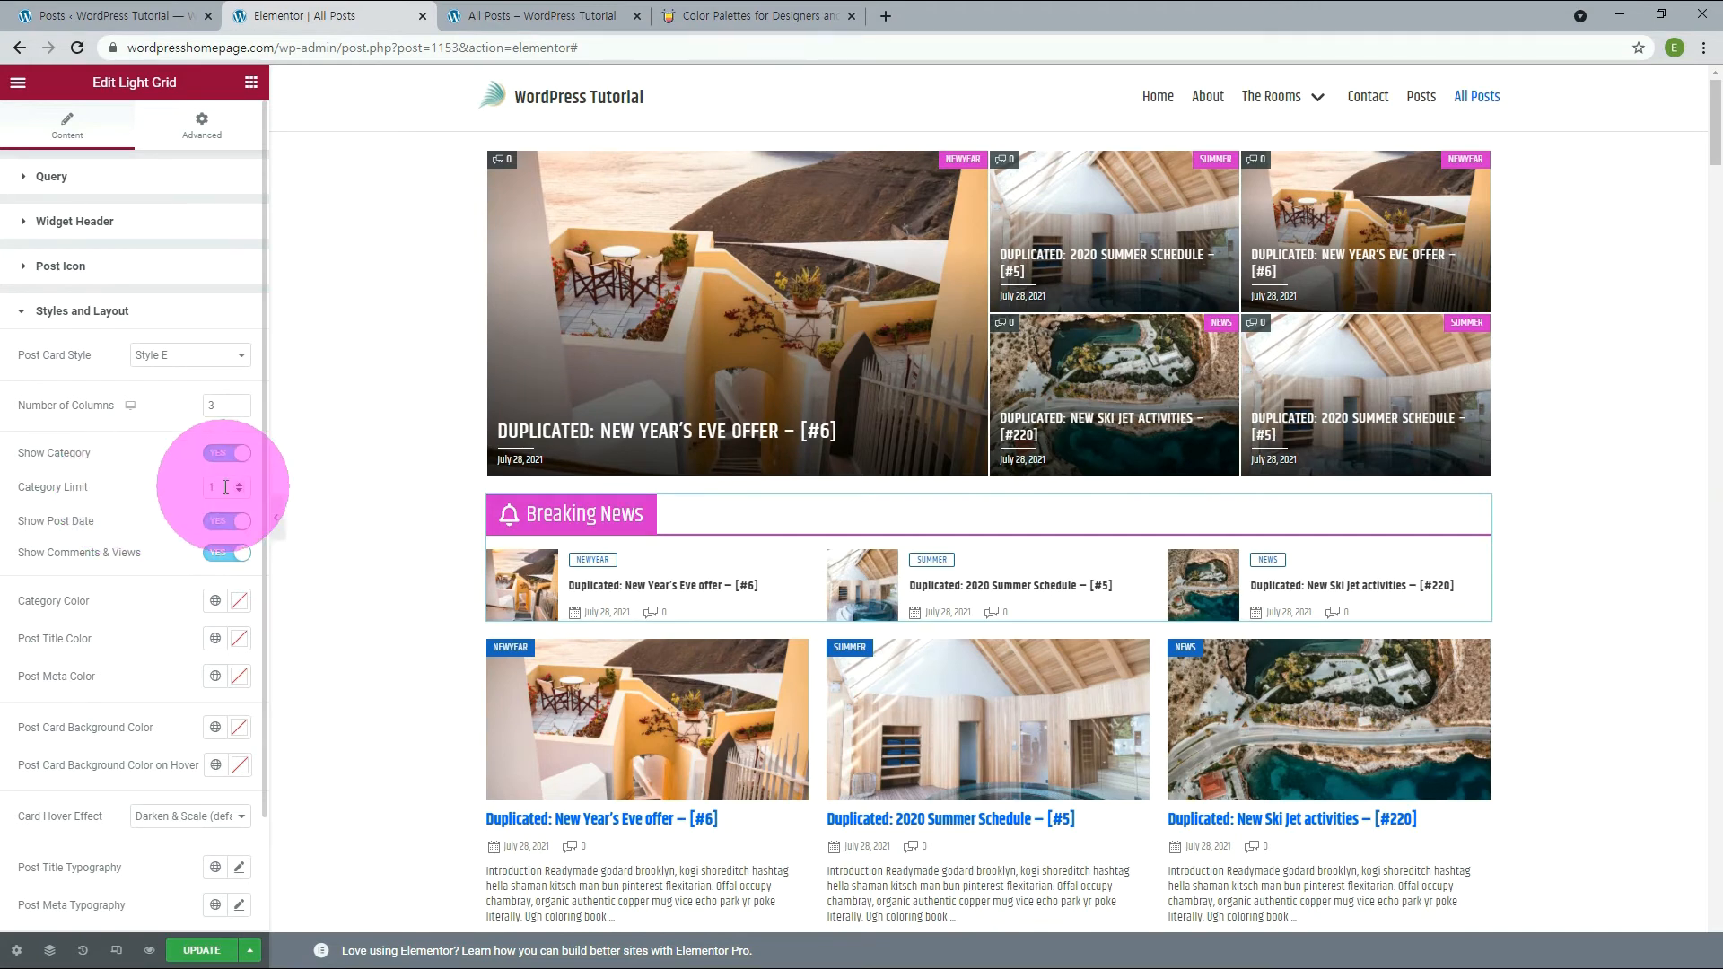
click(241, 481)
click(241, 482)
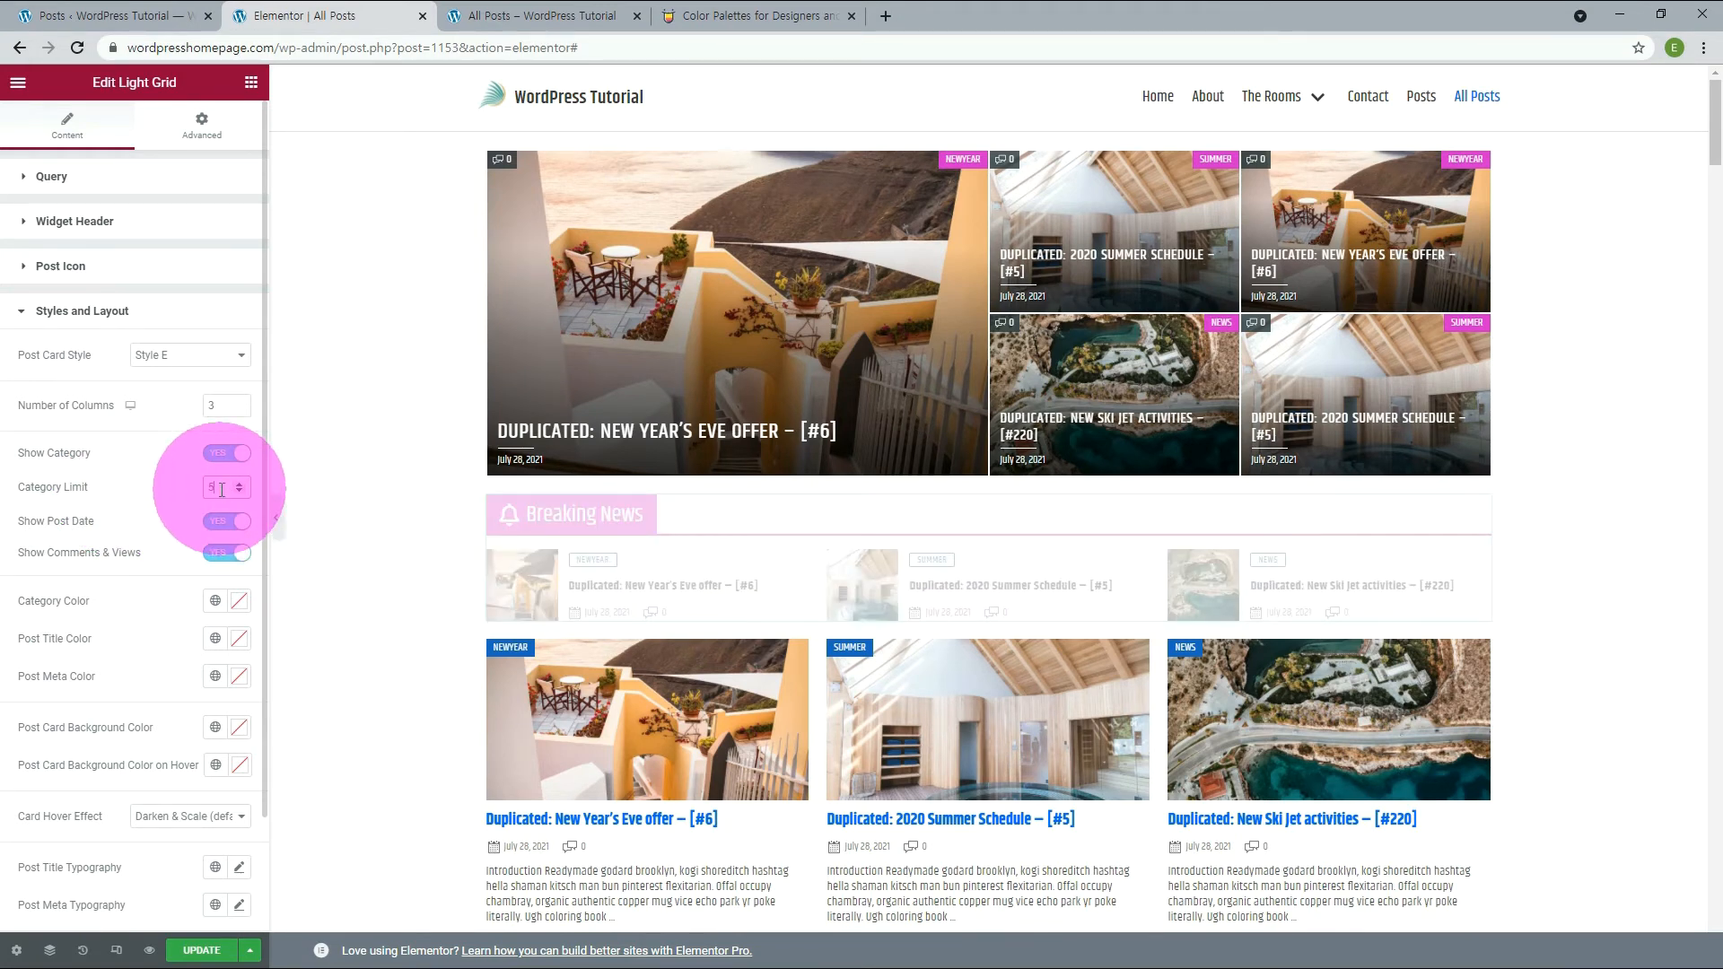
drag(218, 485, 191, 488)
text(1)
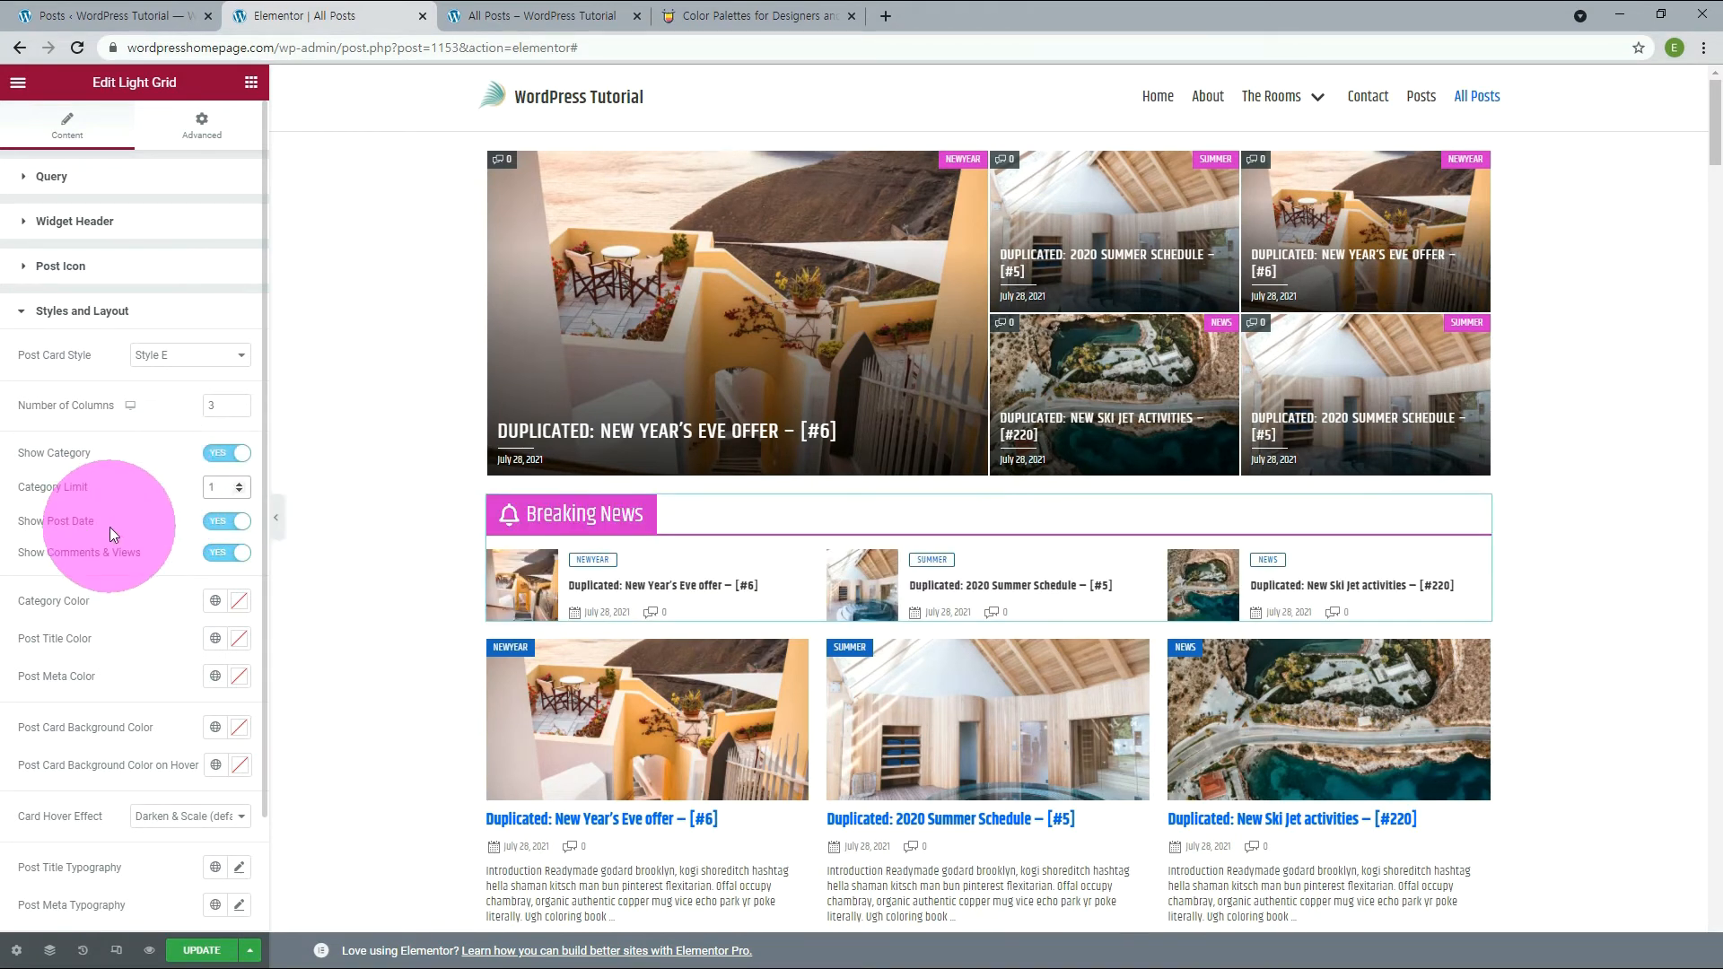
click(222, 521)
click(224, 520)
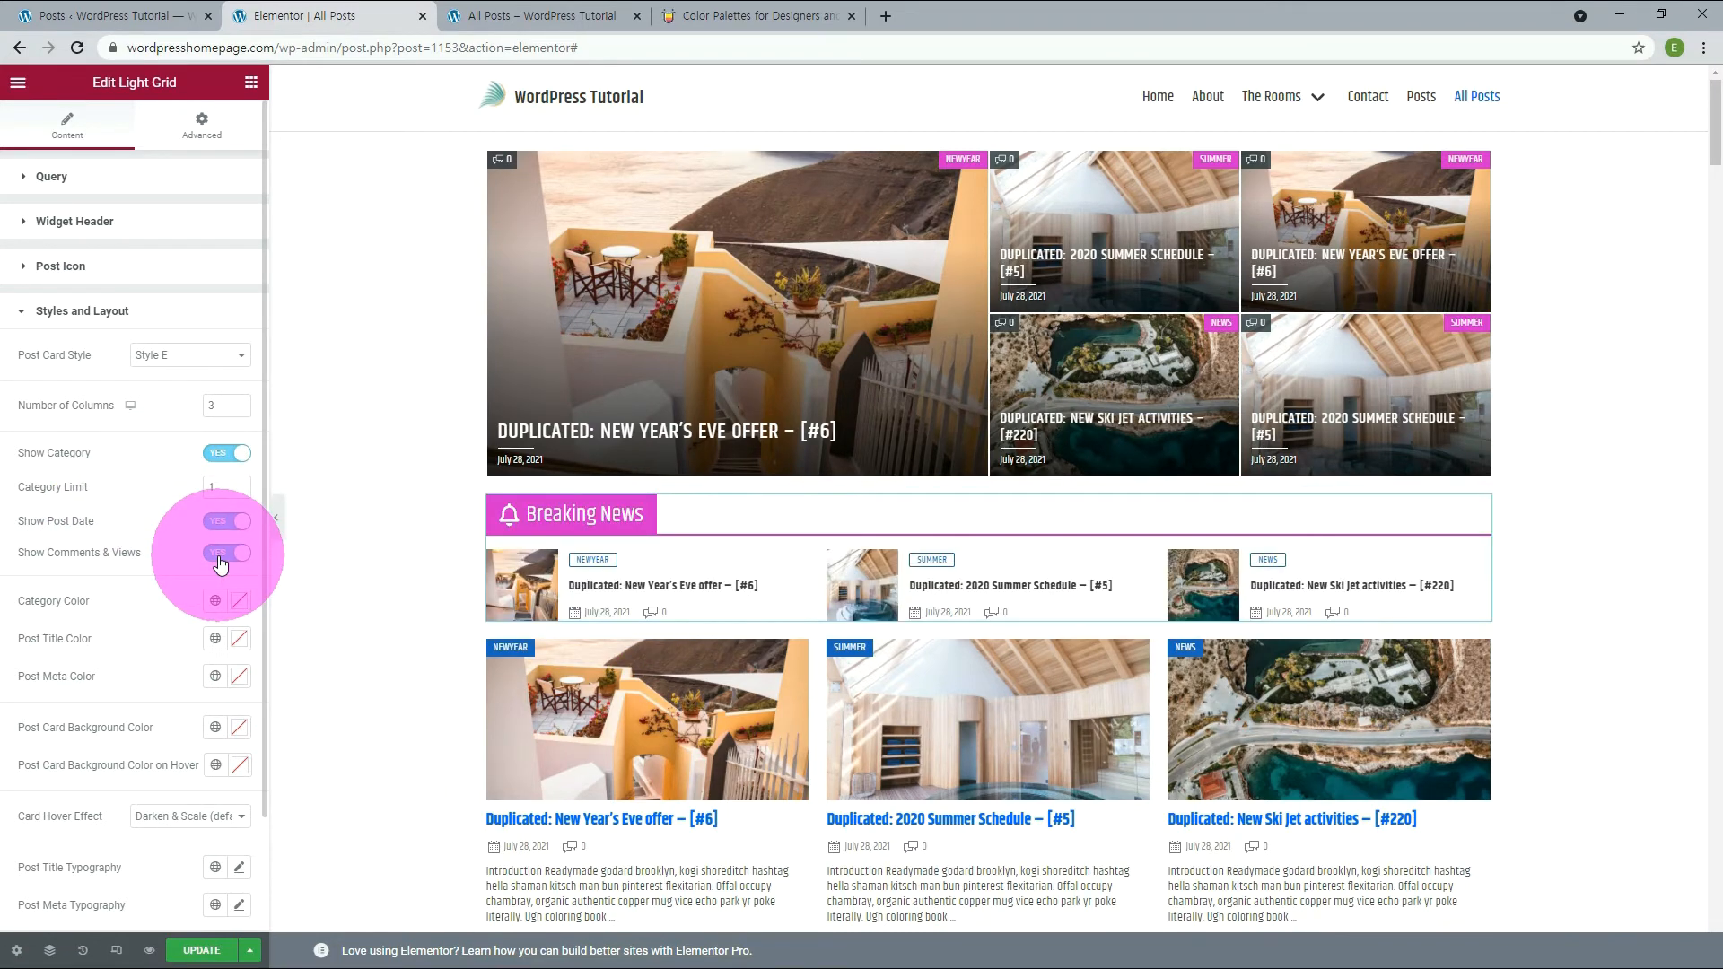
Step: Try the global Primary color on the Light Grid's post titles, and settle on a dark global color
scroll(107, 547, down, 1)
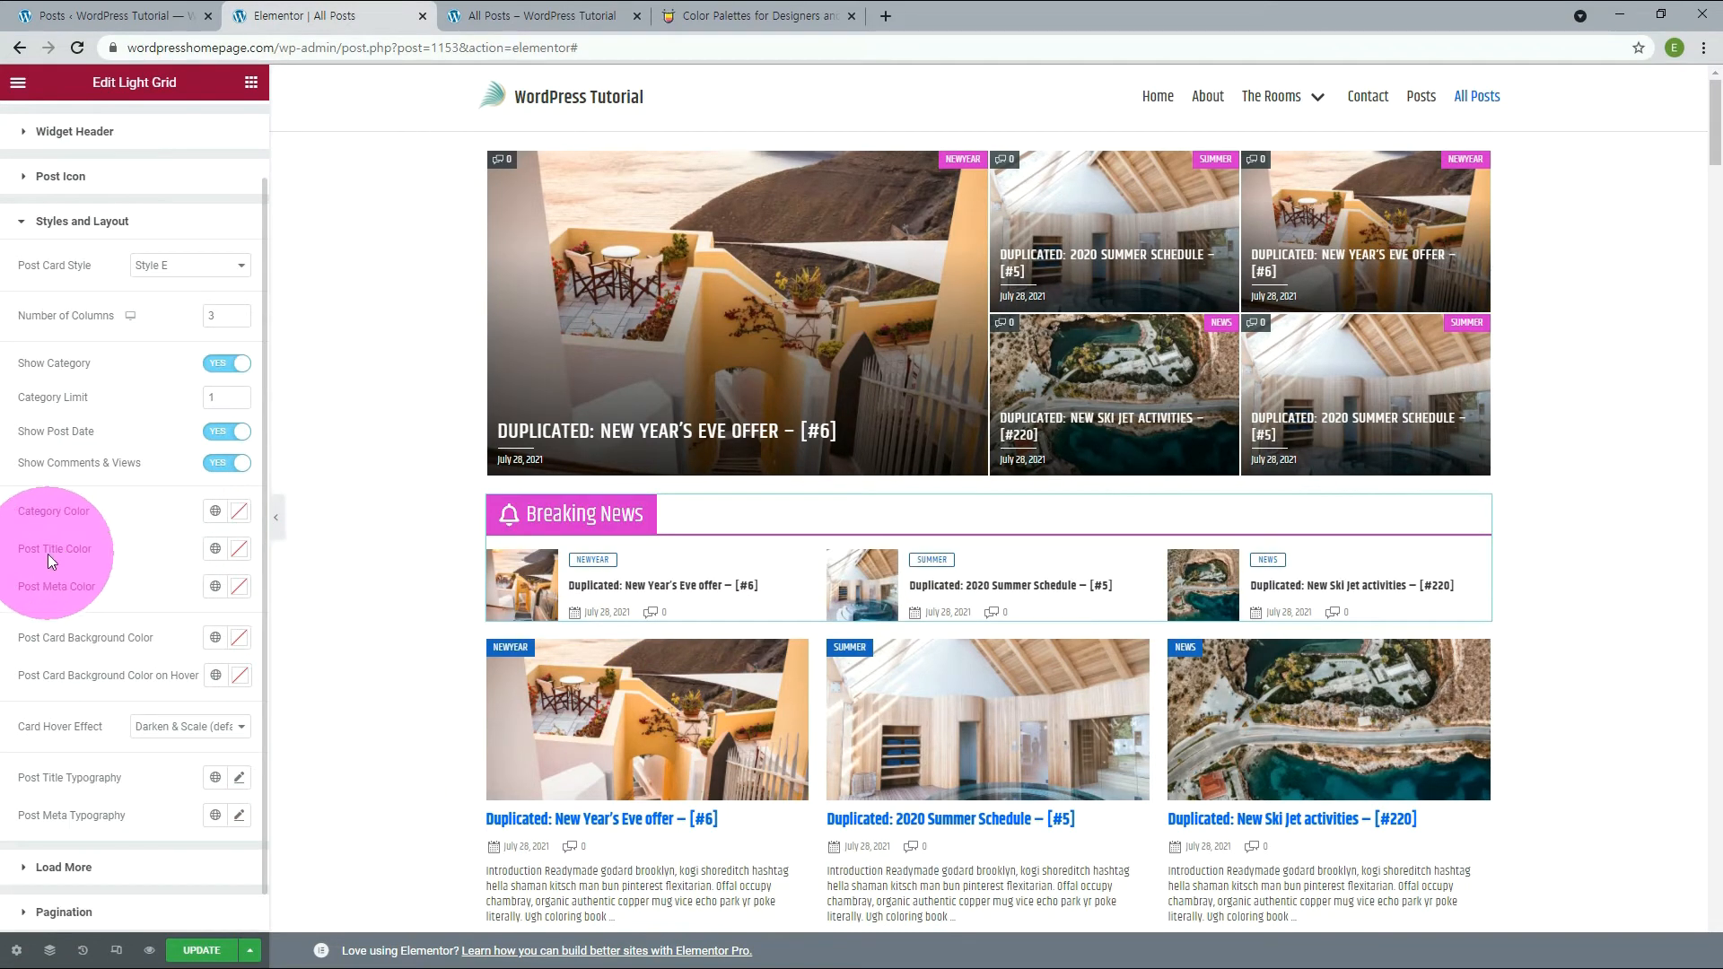
click(220, 550)
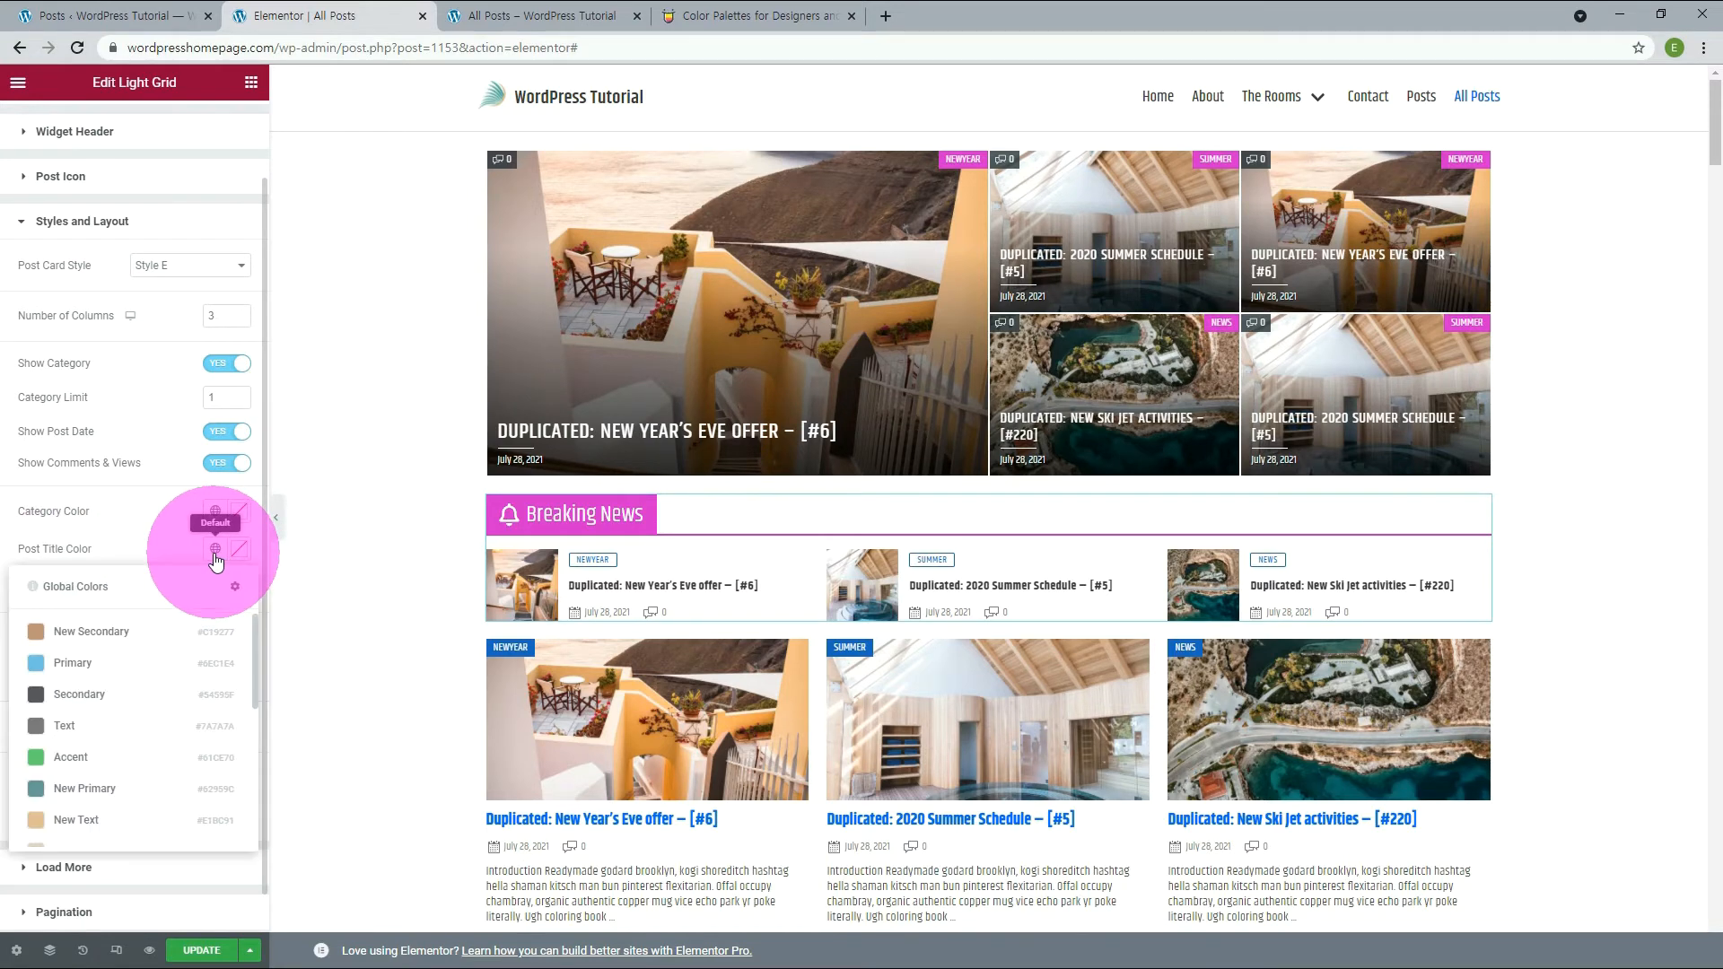
click(72, 664)
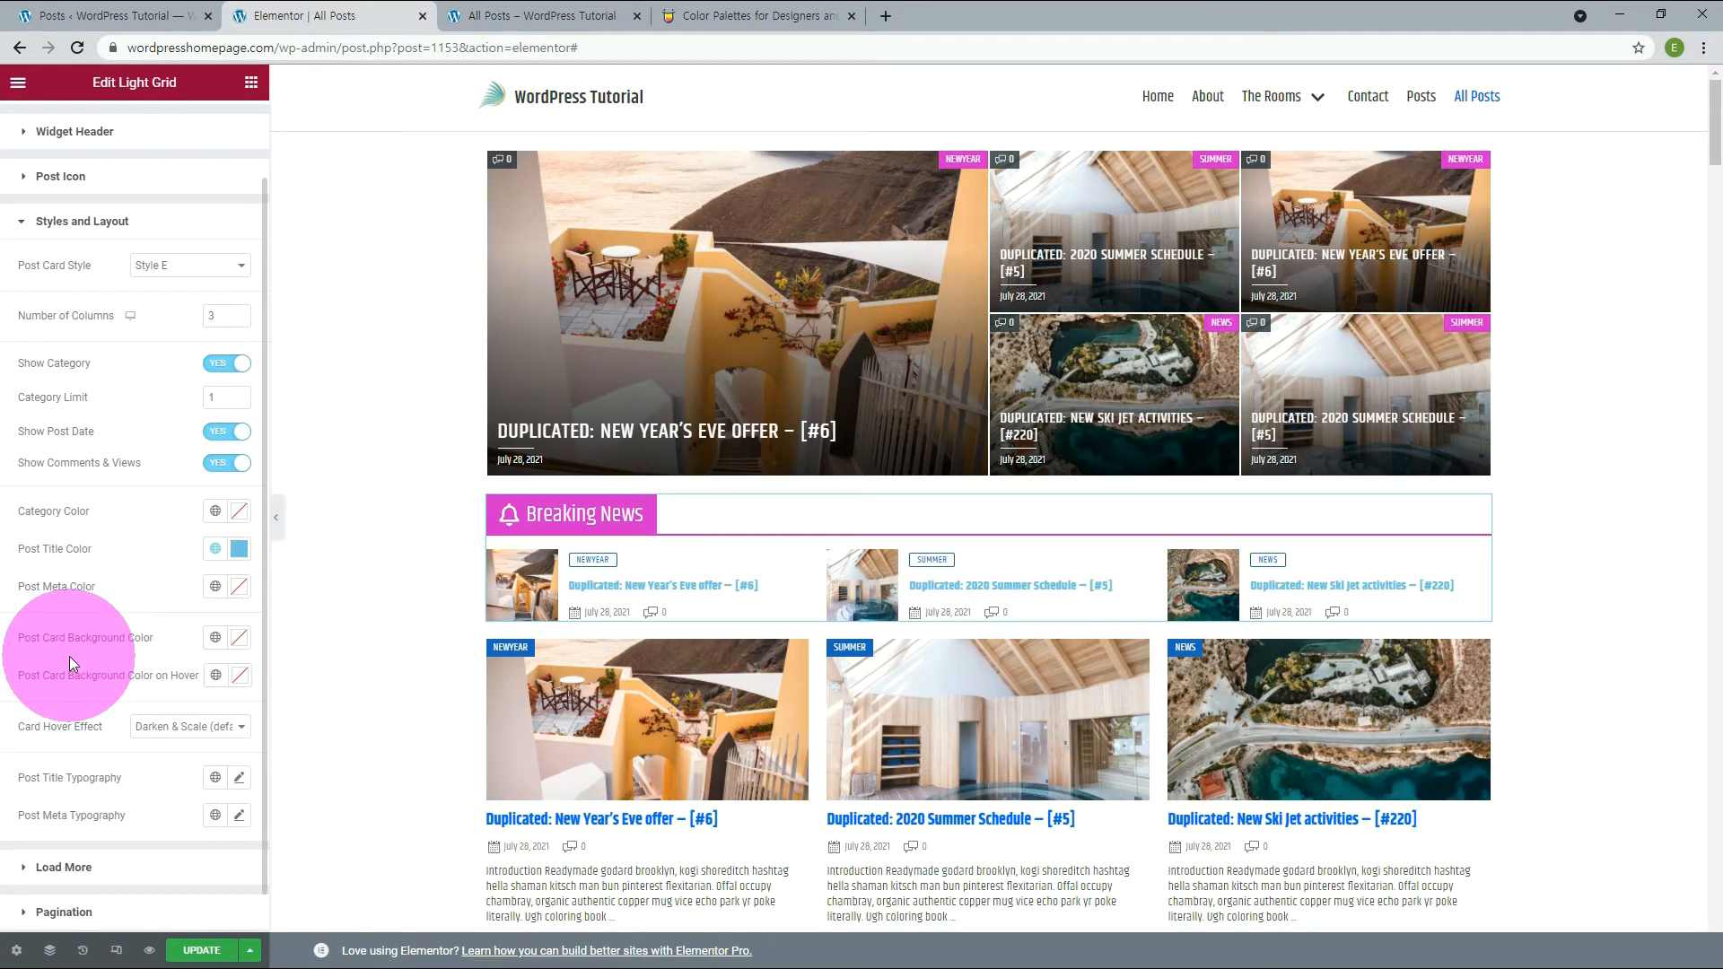
Step: Try the global New Accent color for the Light Grid's post meta text, and reset it to the default
click(214, 587)
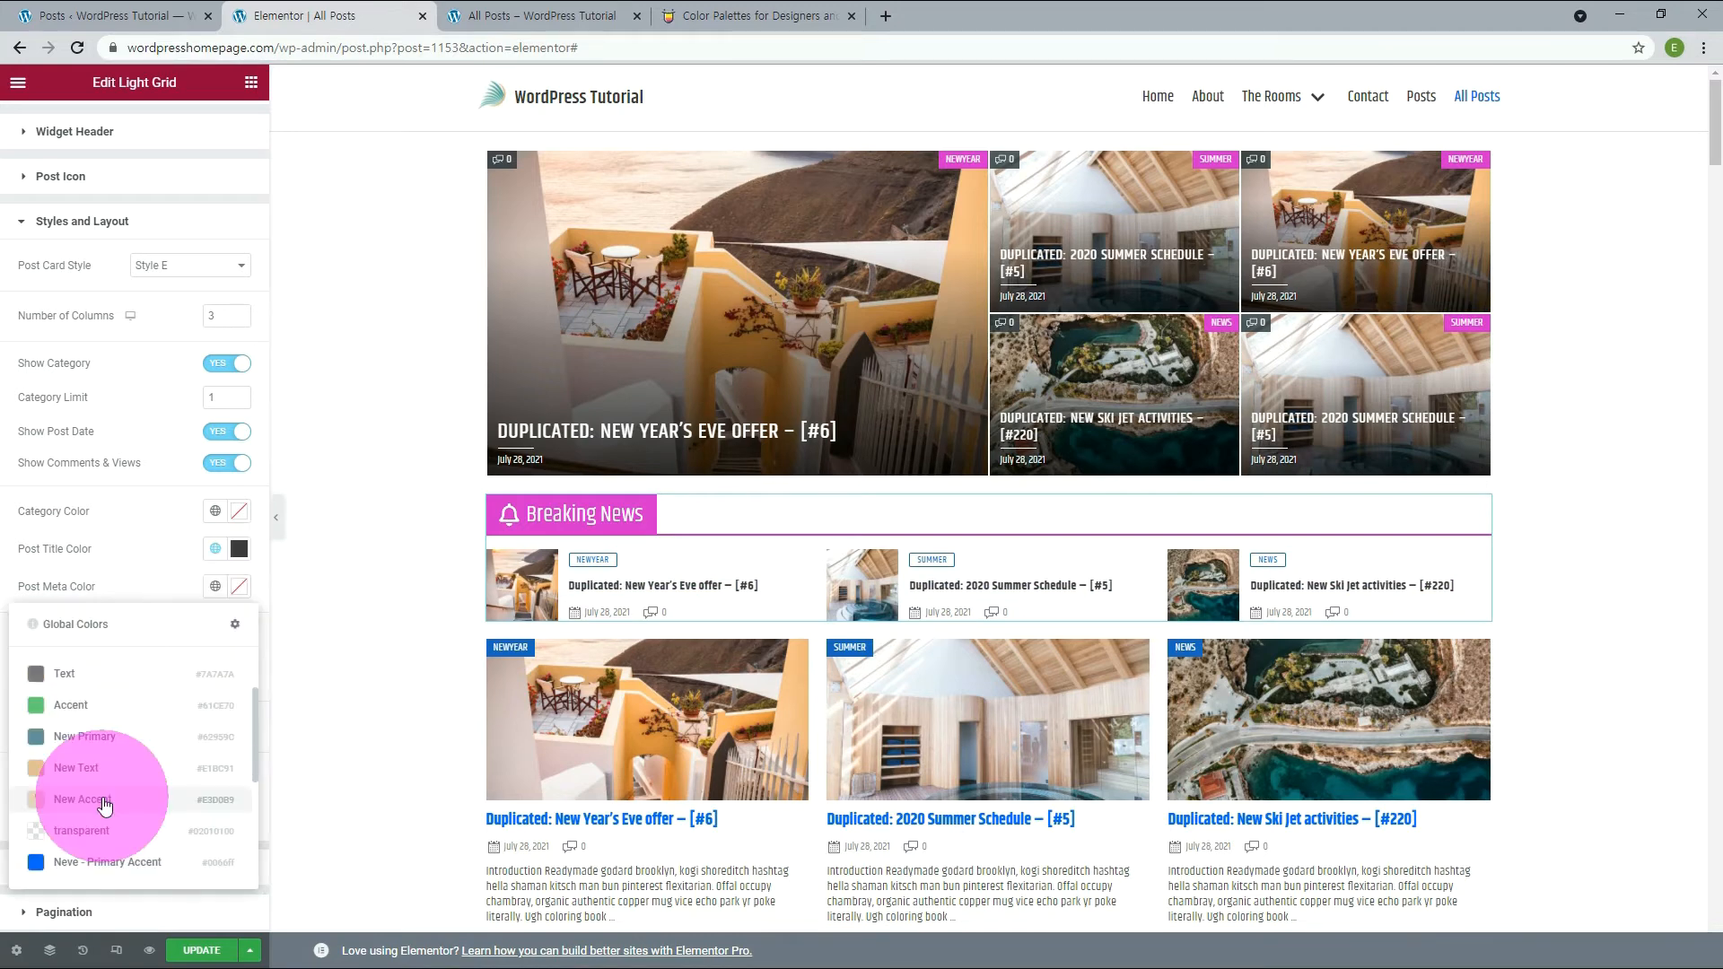
click(104, 802)
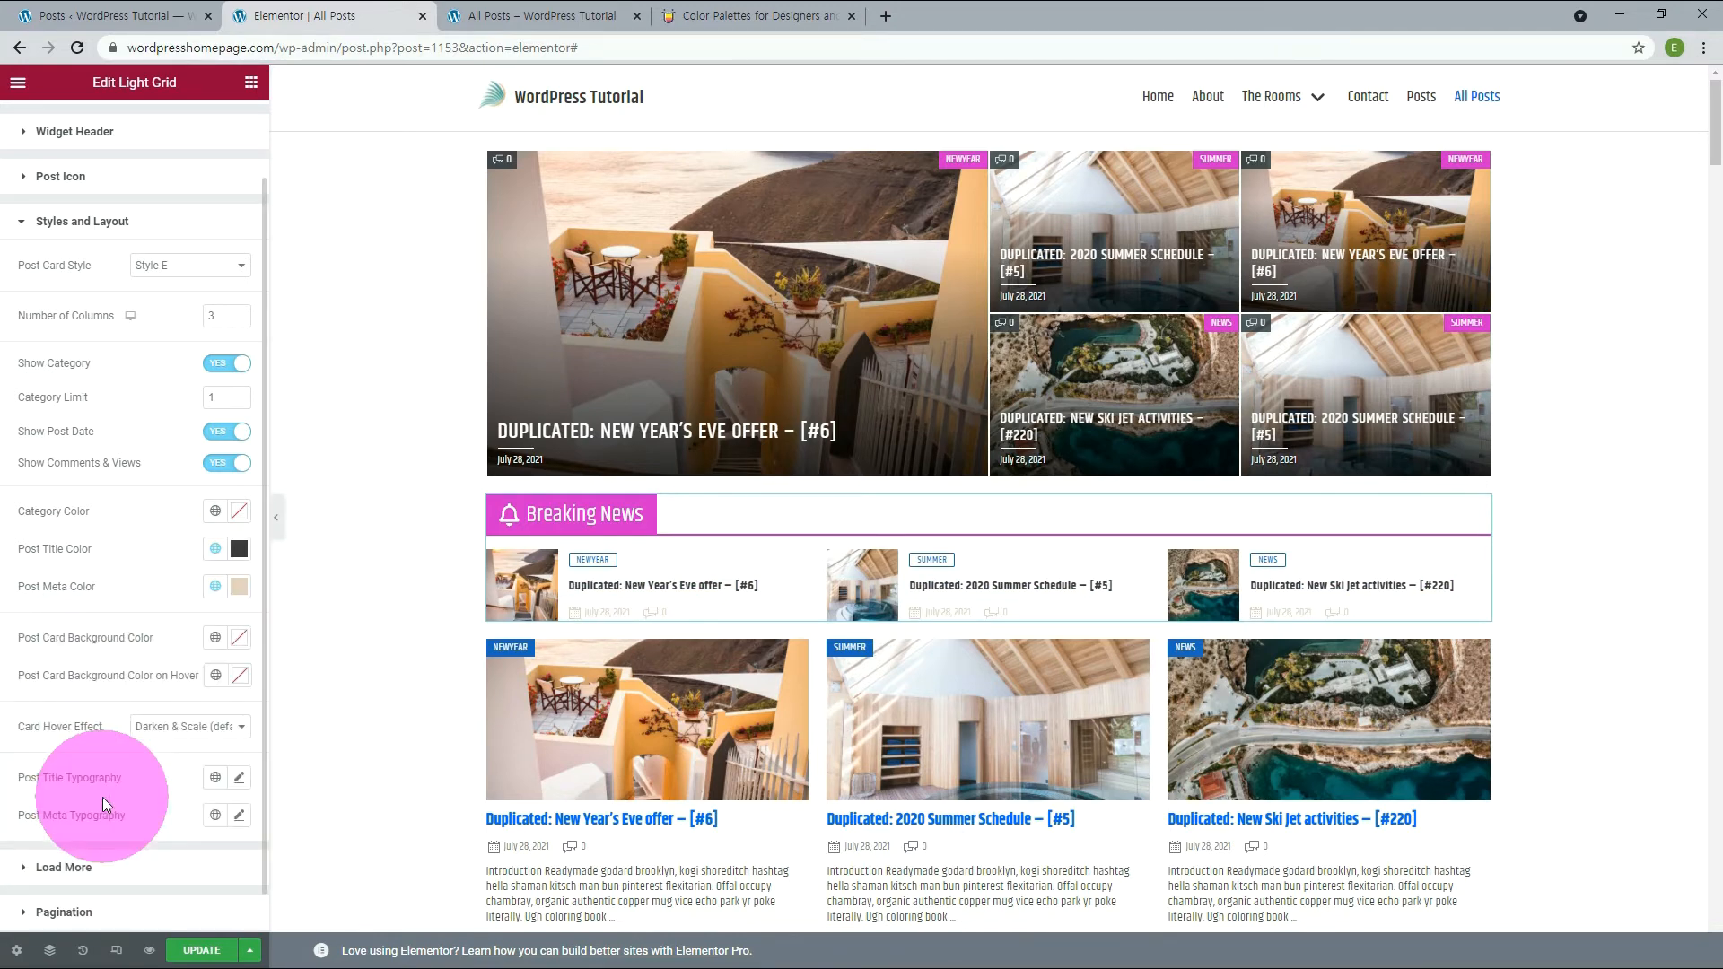
click(235, 587)
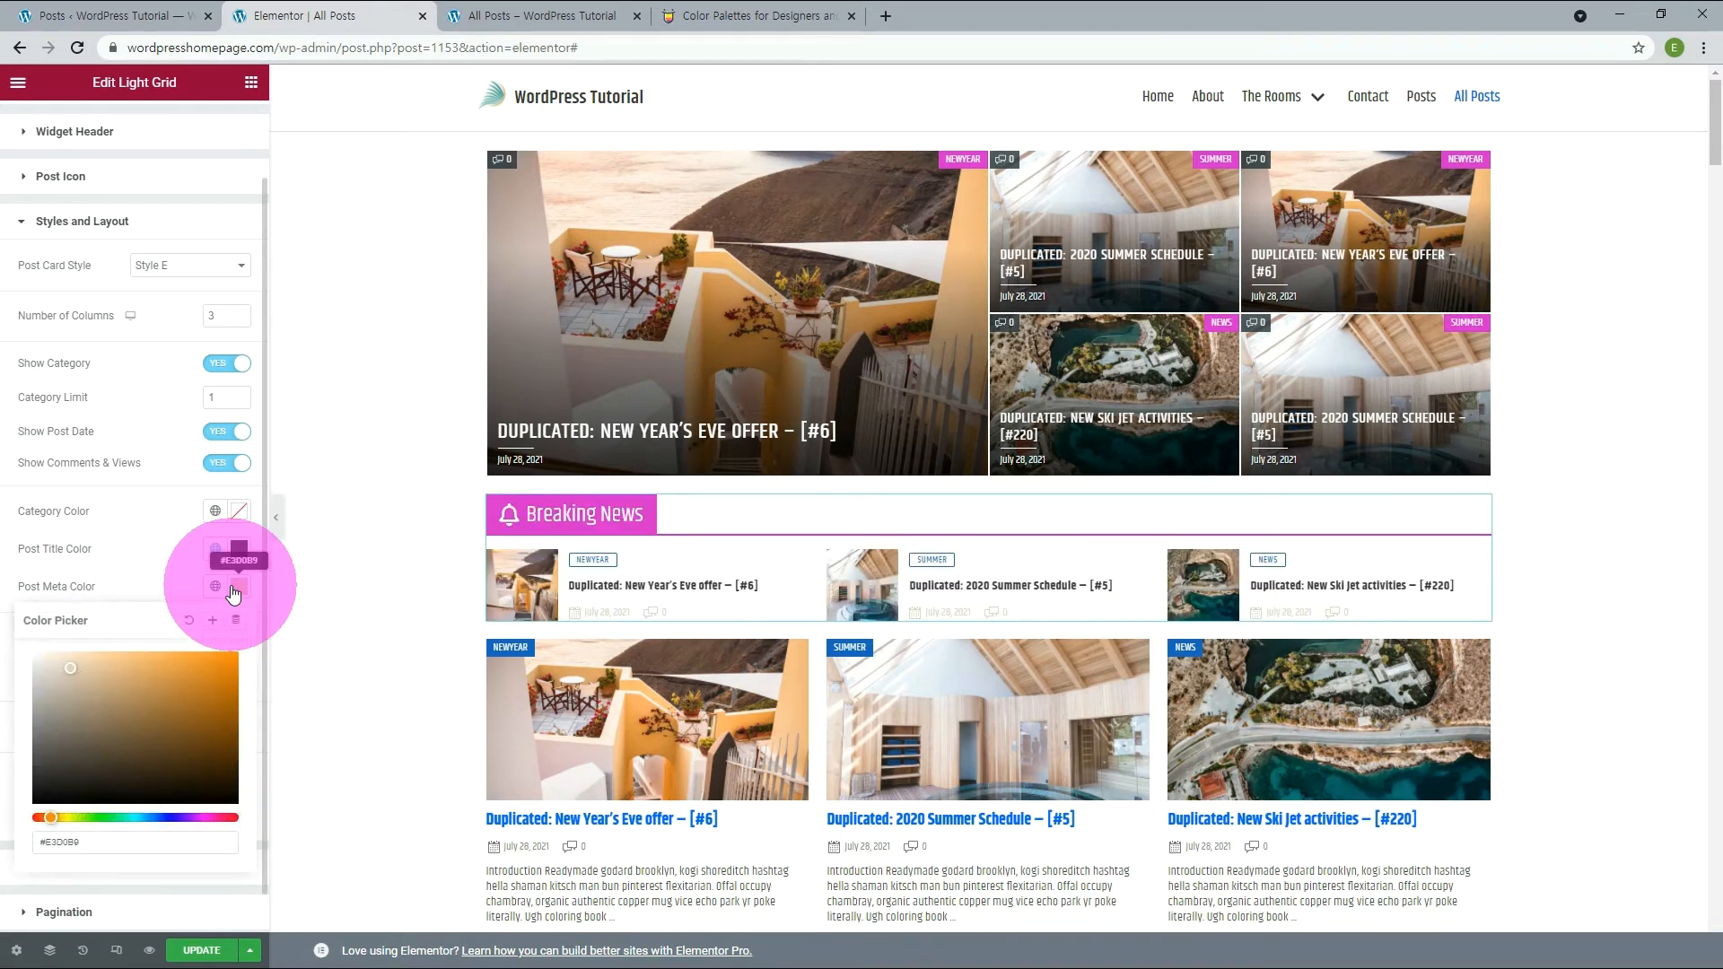
click(188, 621)
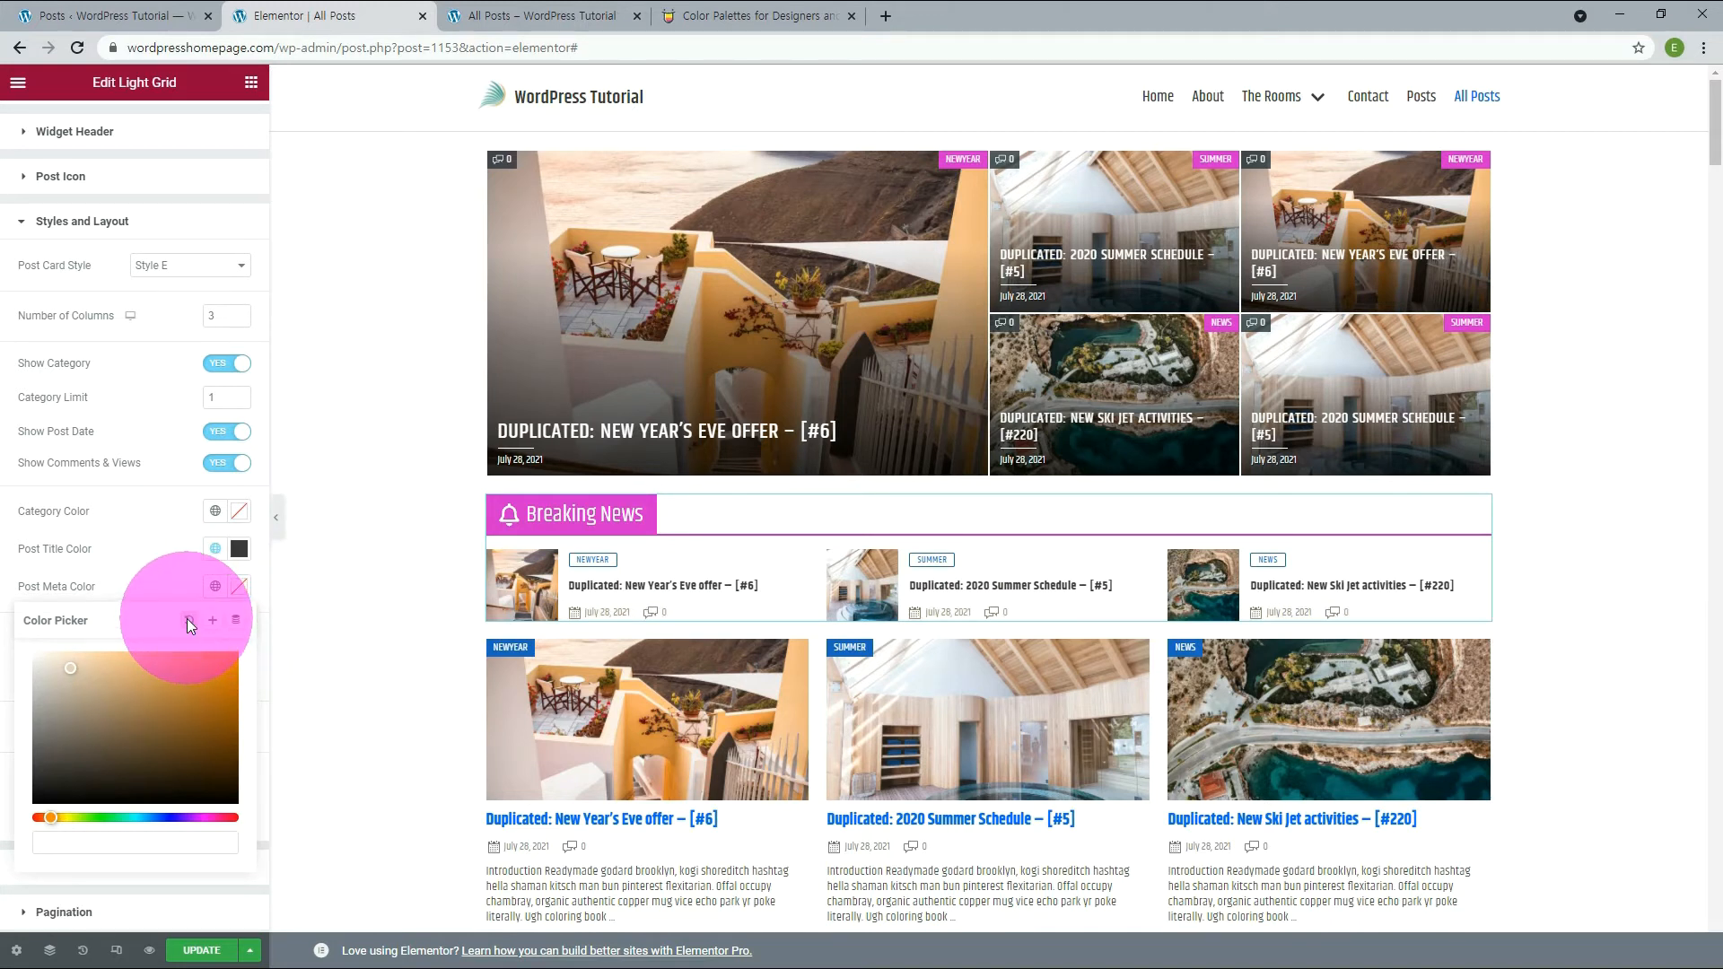
click(179, 585)
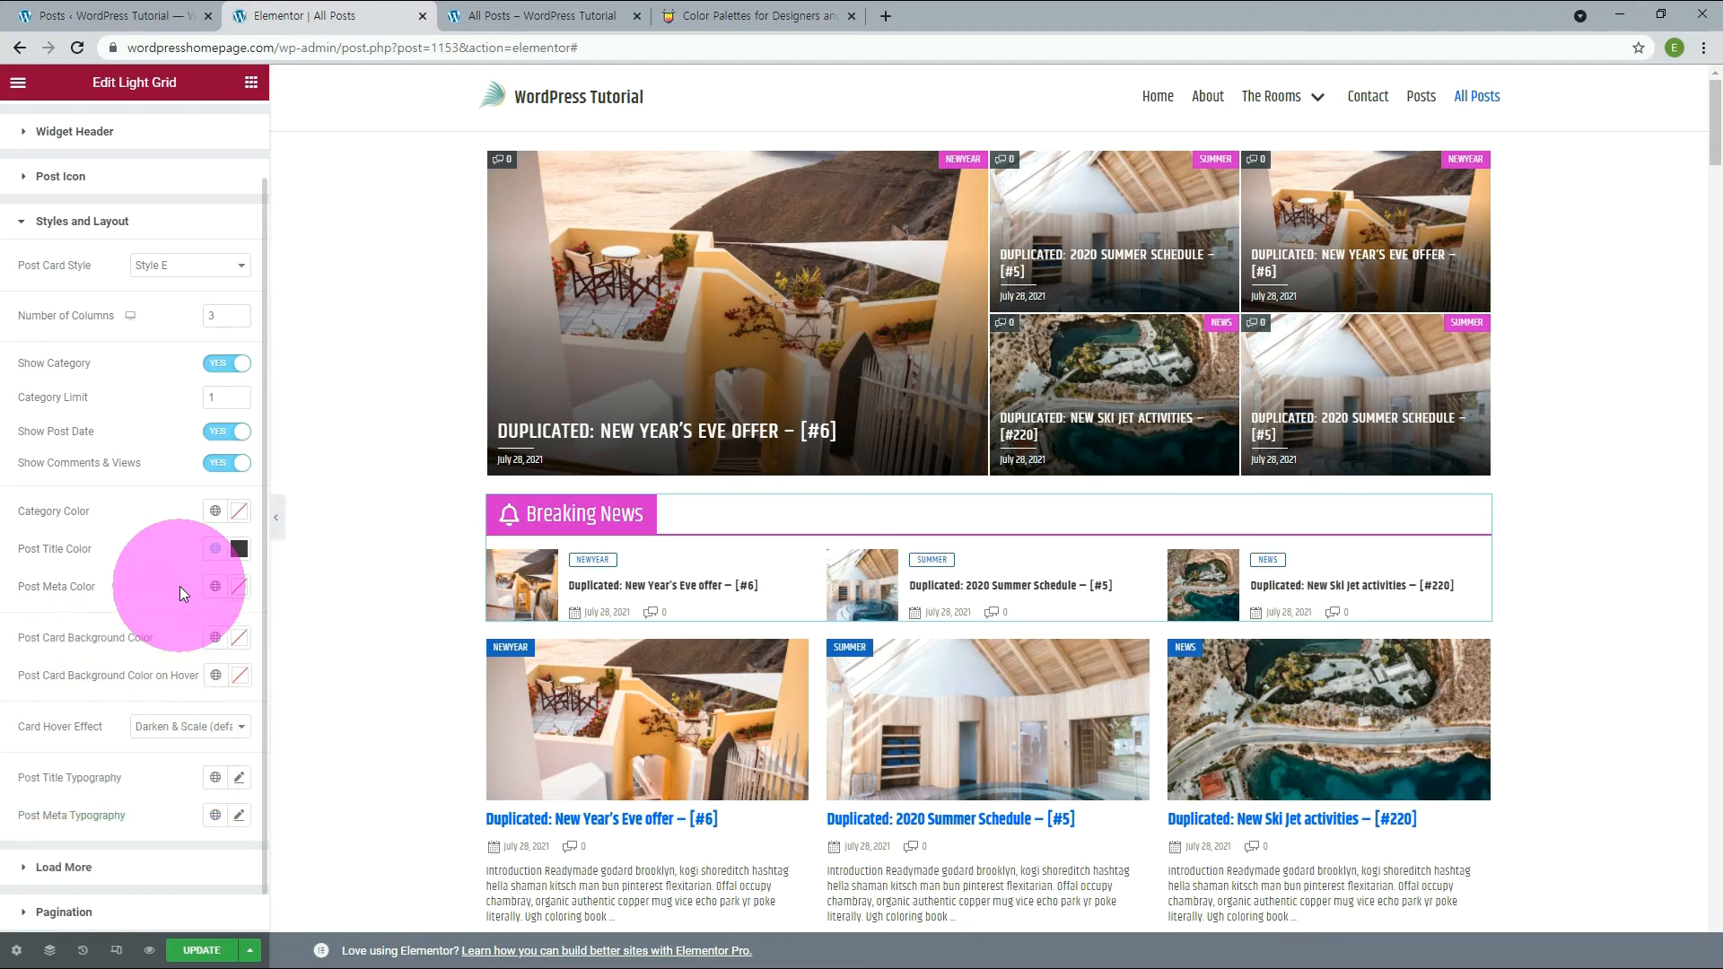
Step: Try pale green #EDF6E5 as the Post Card Background Color on Hover, previewing it on the cards, and clear it again
click(240, 675)
click(63, 637)
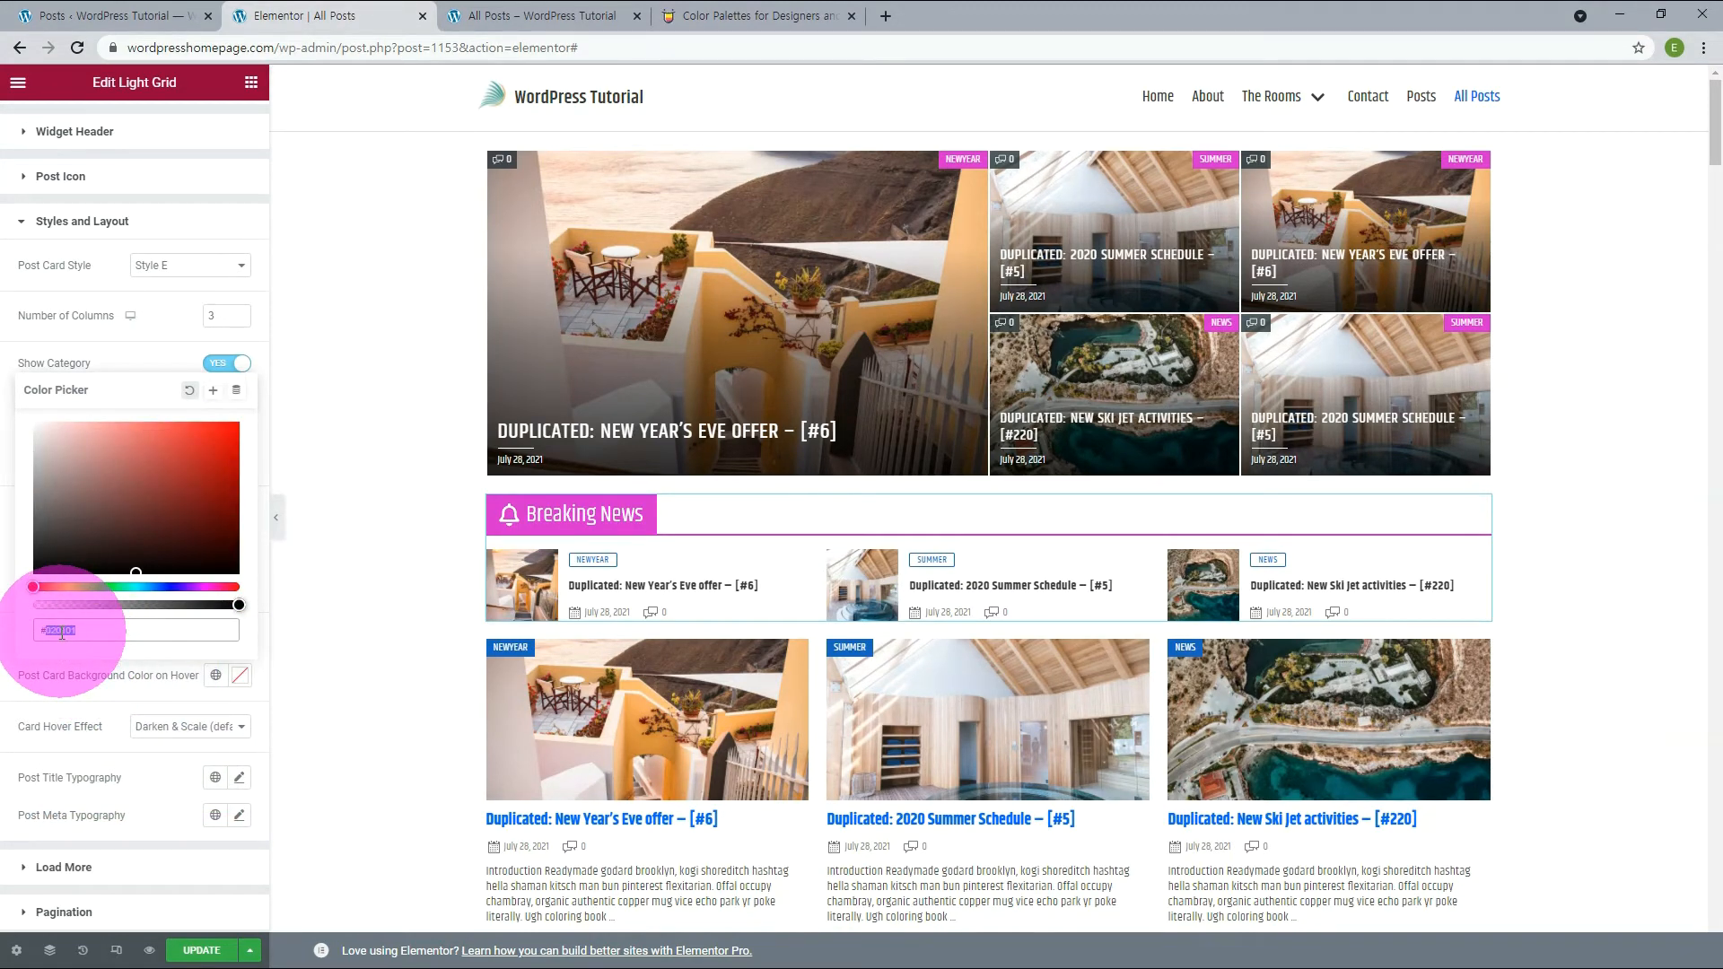
text(#EDF8E5)
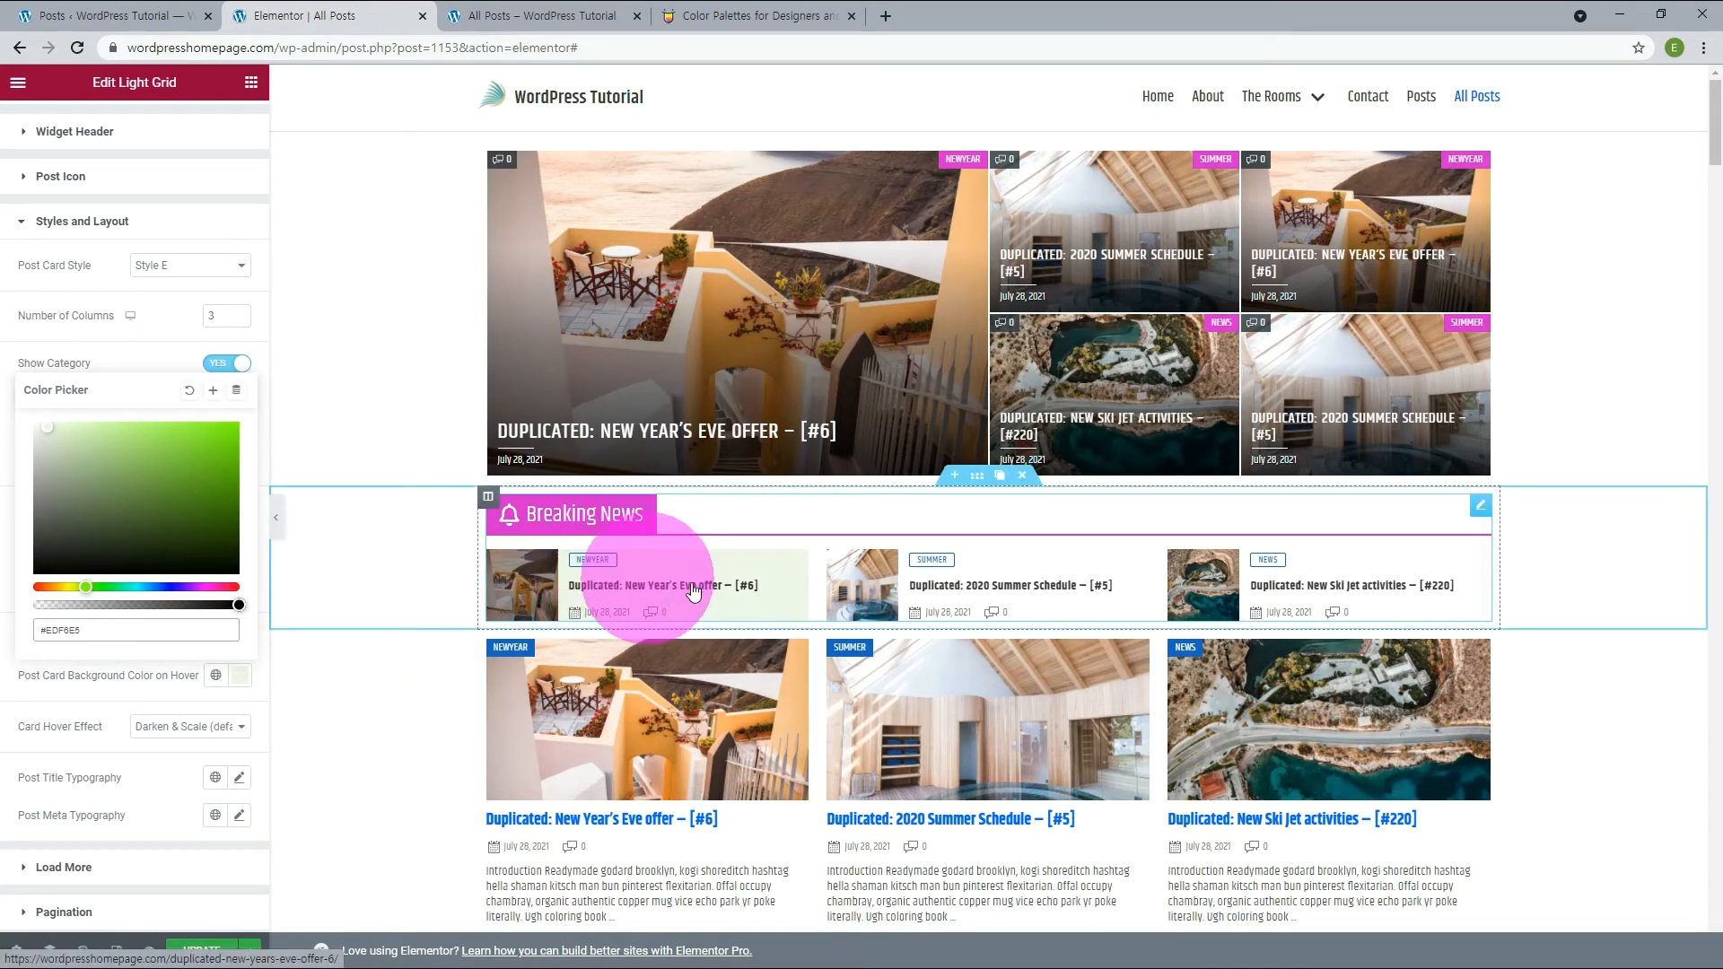
click(1337, 585)
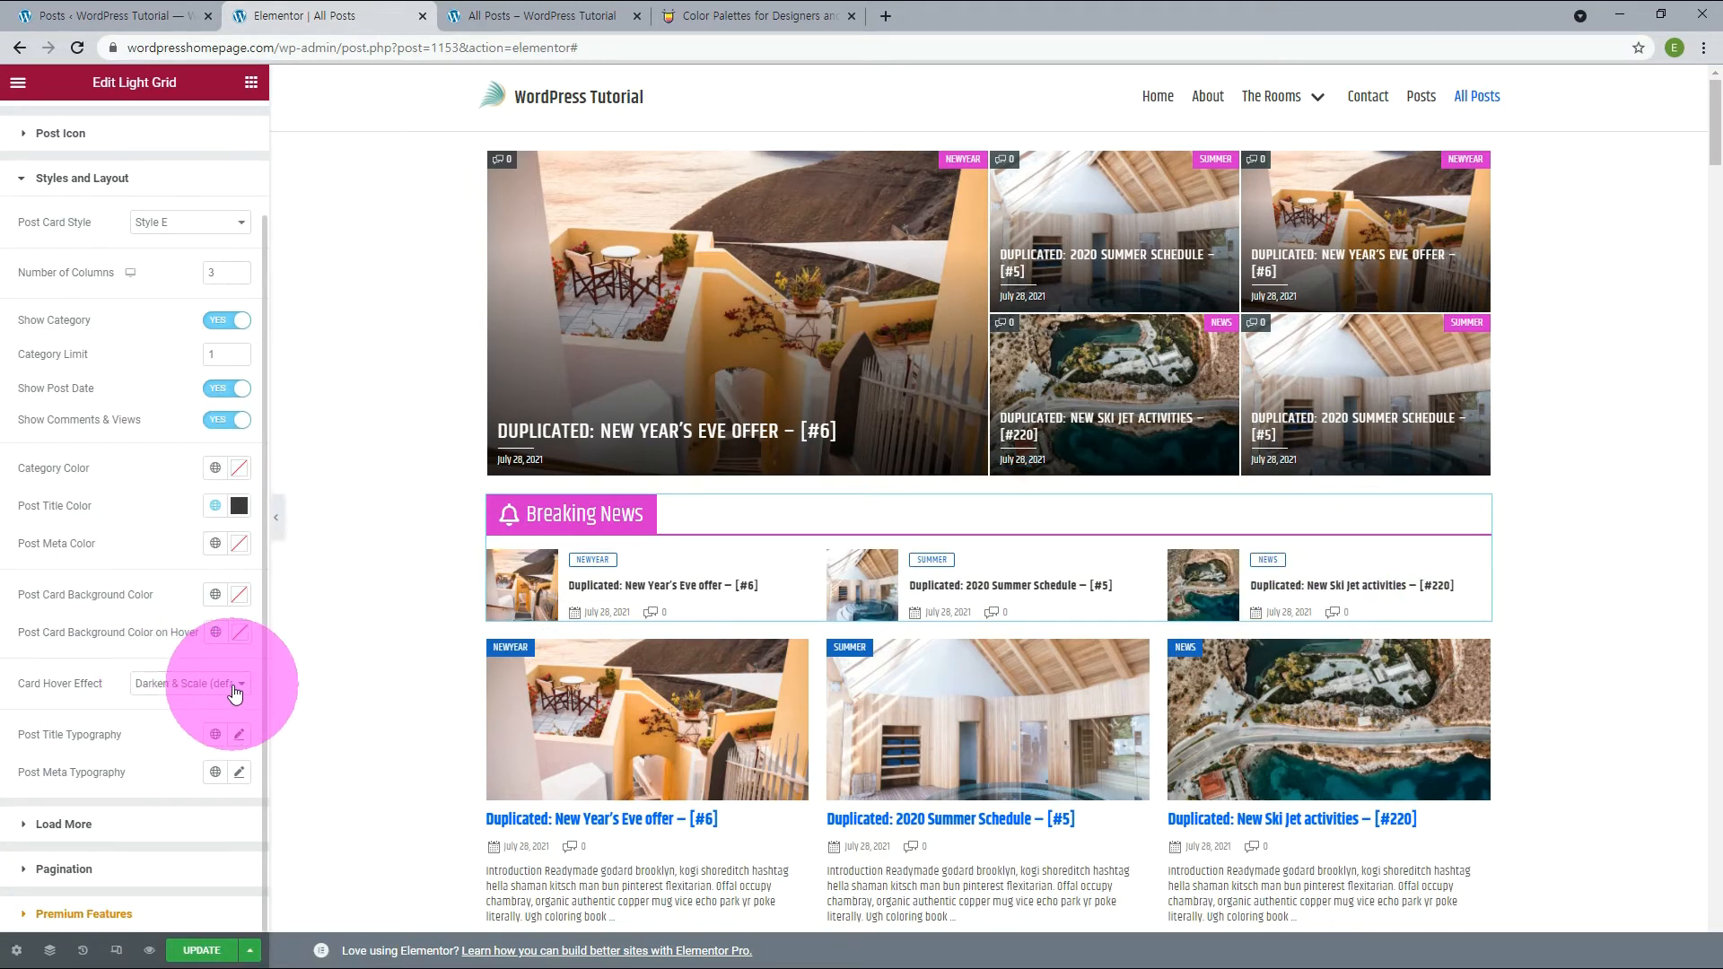
Step: Set the Light Grid's Card Hover Effect to Darken
click(235, 687)
click(149, 715)
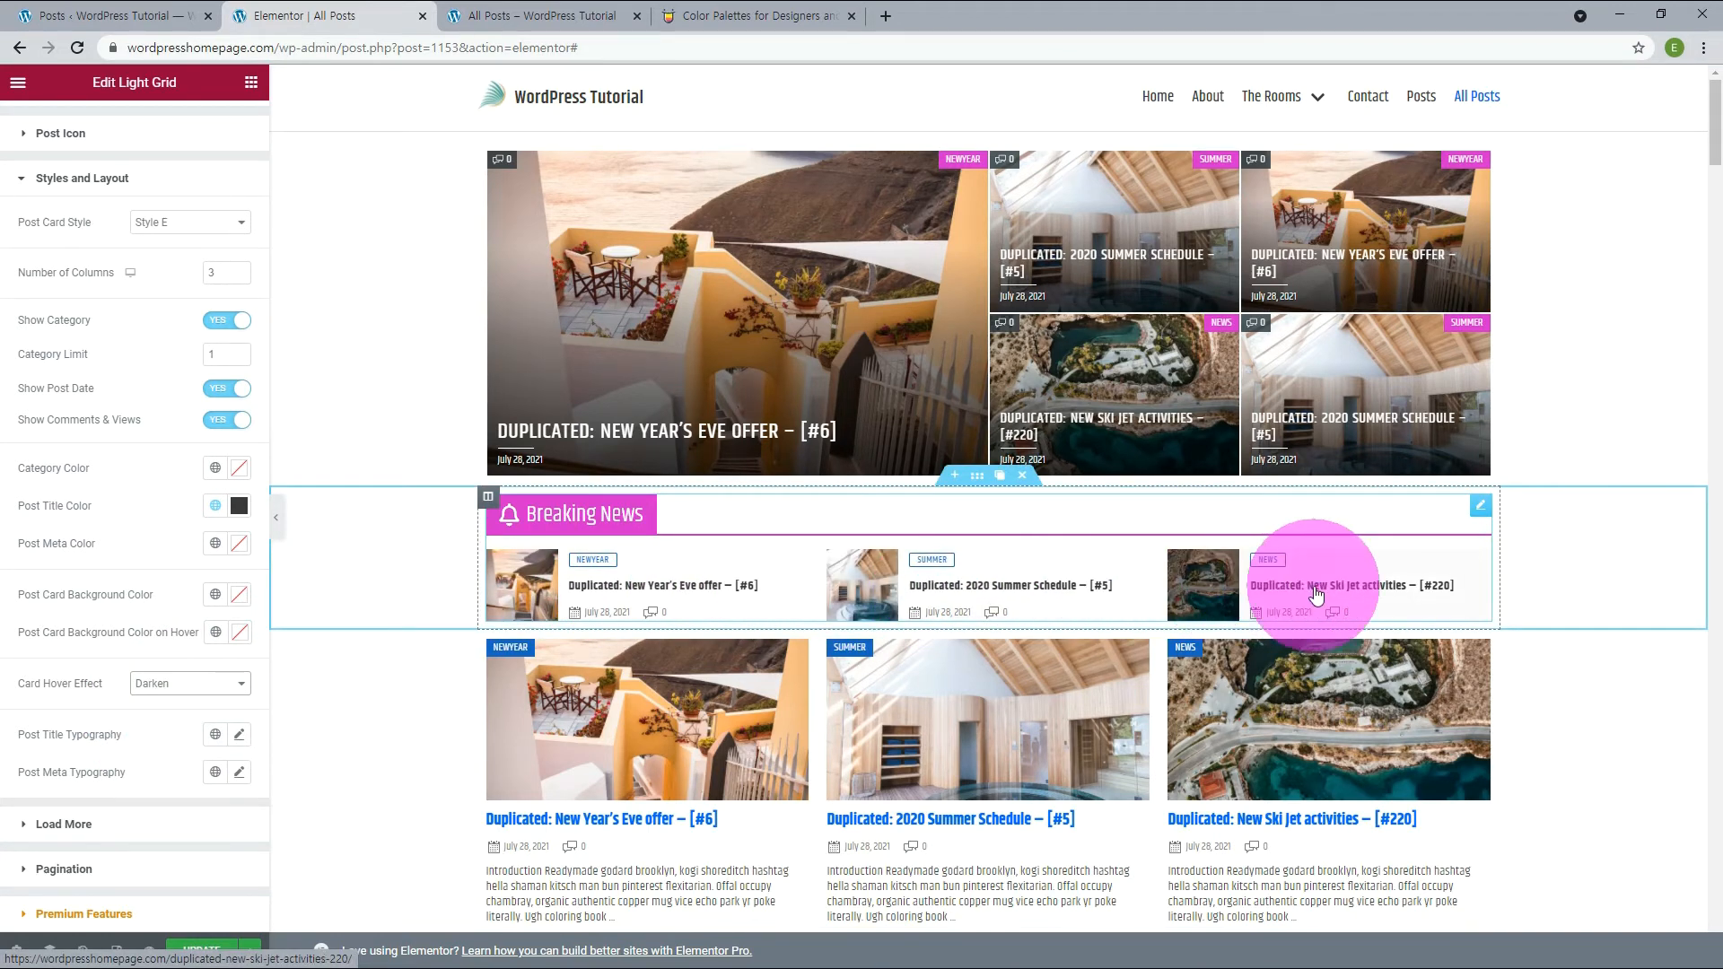
Step: Set the Light Grid's Card Hover Effect to Darken & Scale (default), and open the global fonts for the post meta typography
click(189, 682)
click(154, 740)
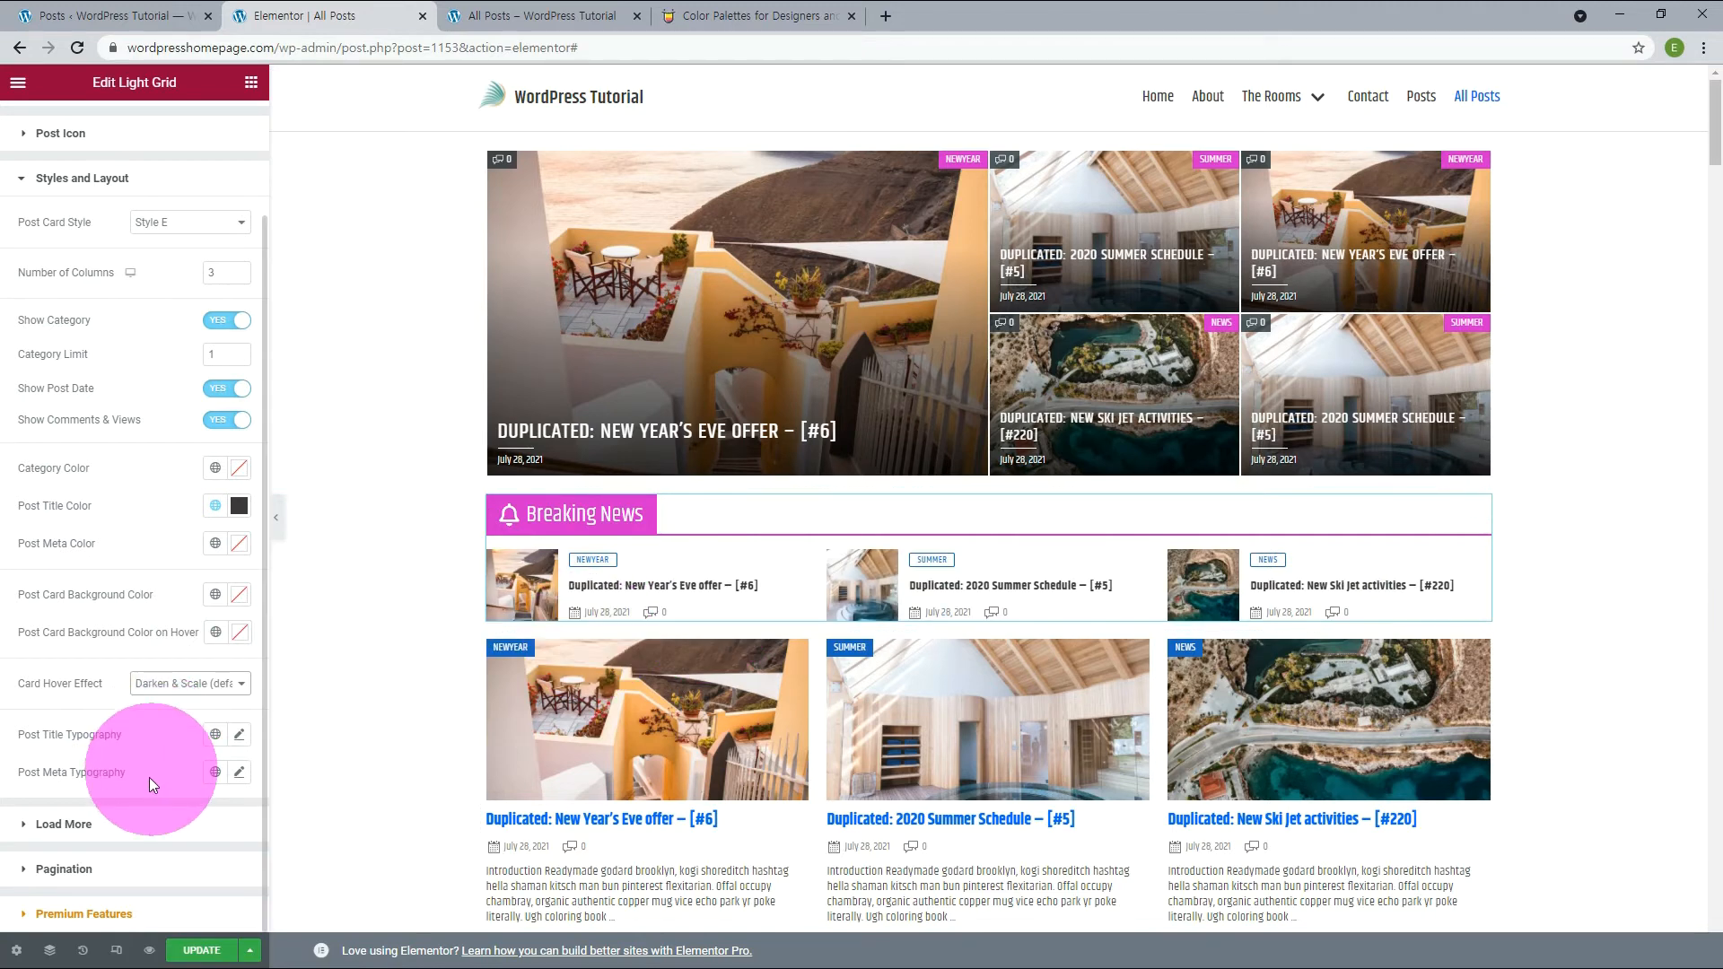
click(216, 773)
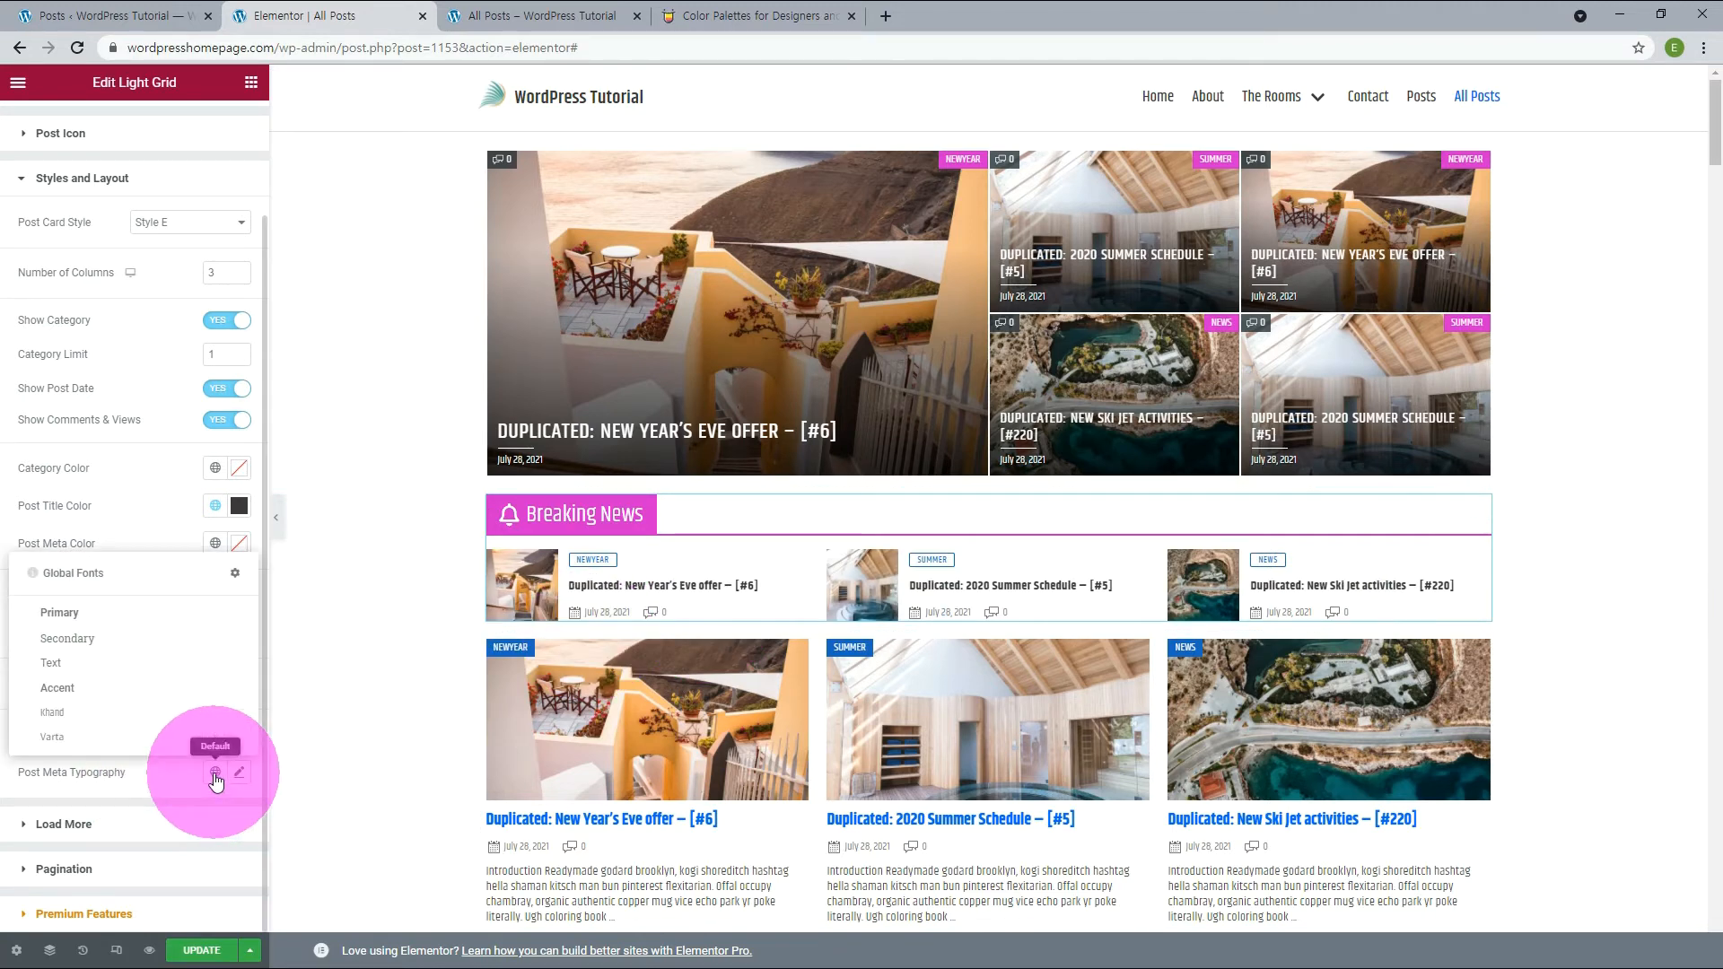
click(51, 736)
scroll(90, 559, down, 3)
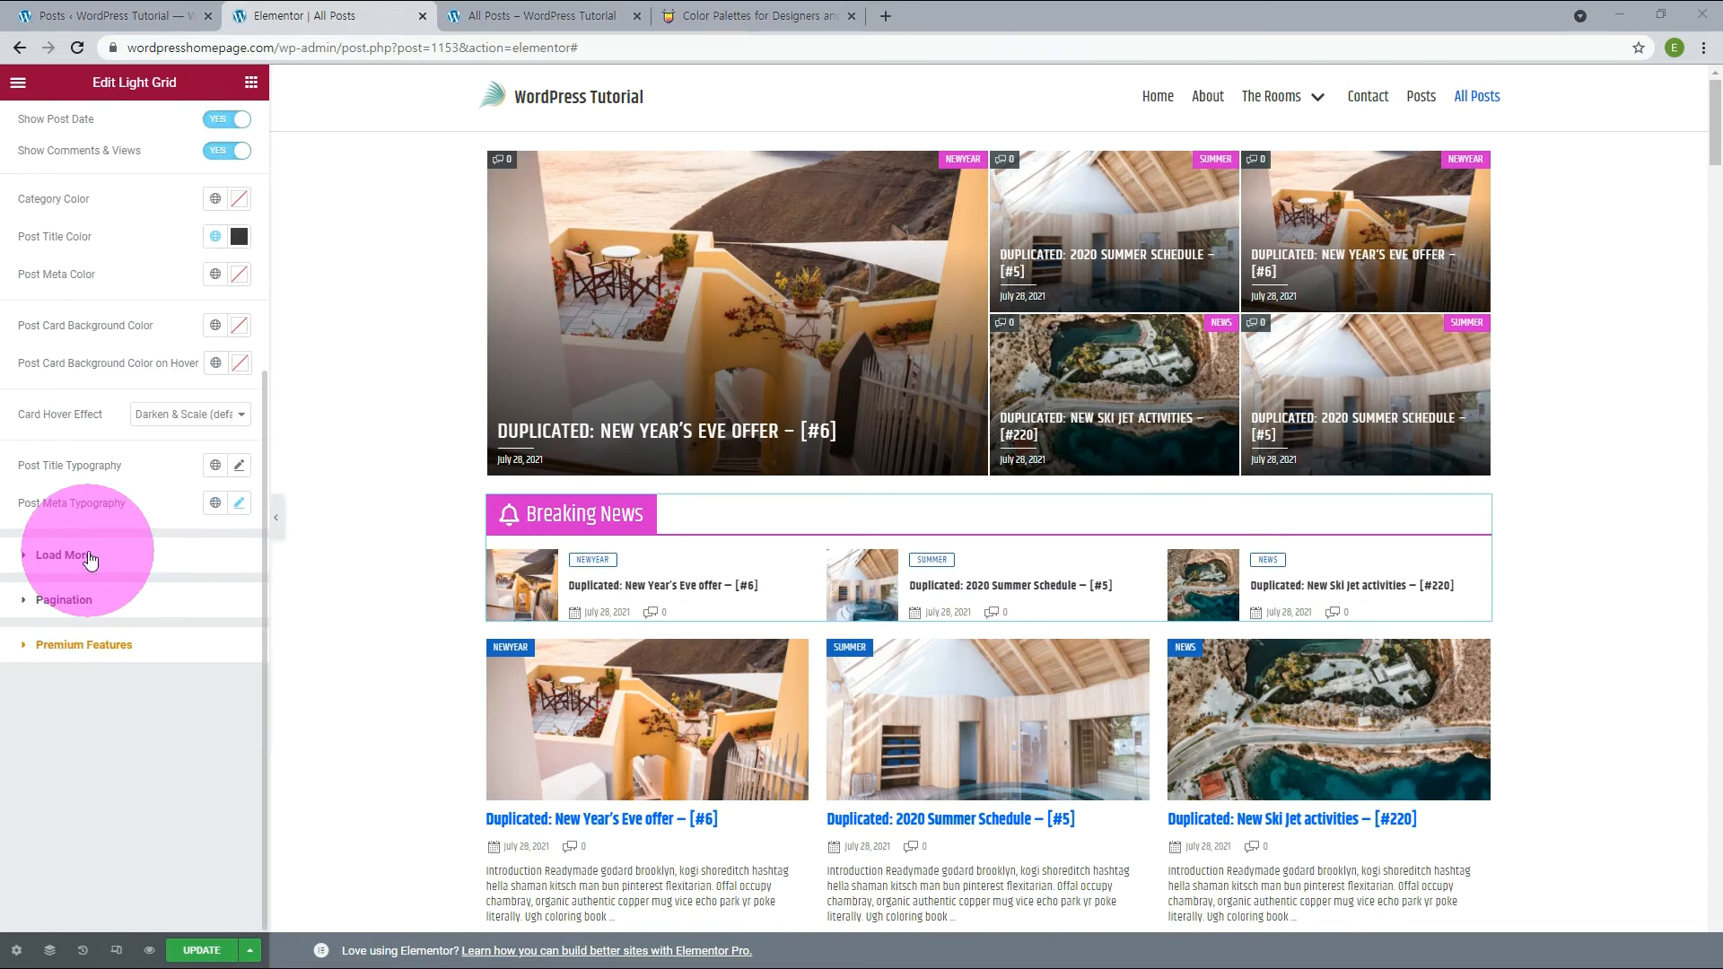
Step: Enable the Light Grid's Load More button, and load further posts with it on the live All Posts page
click(63, 555)
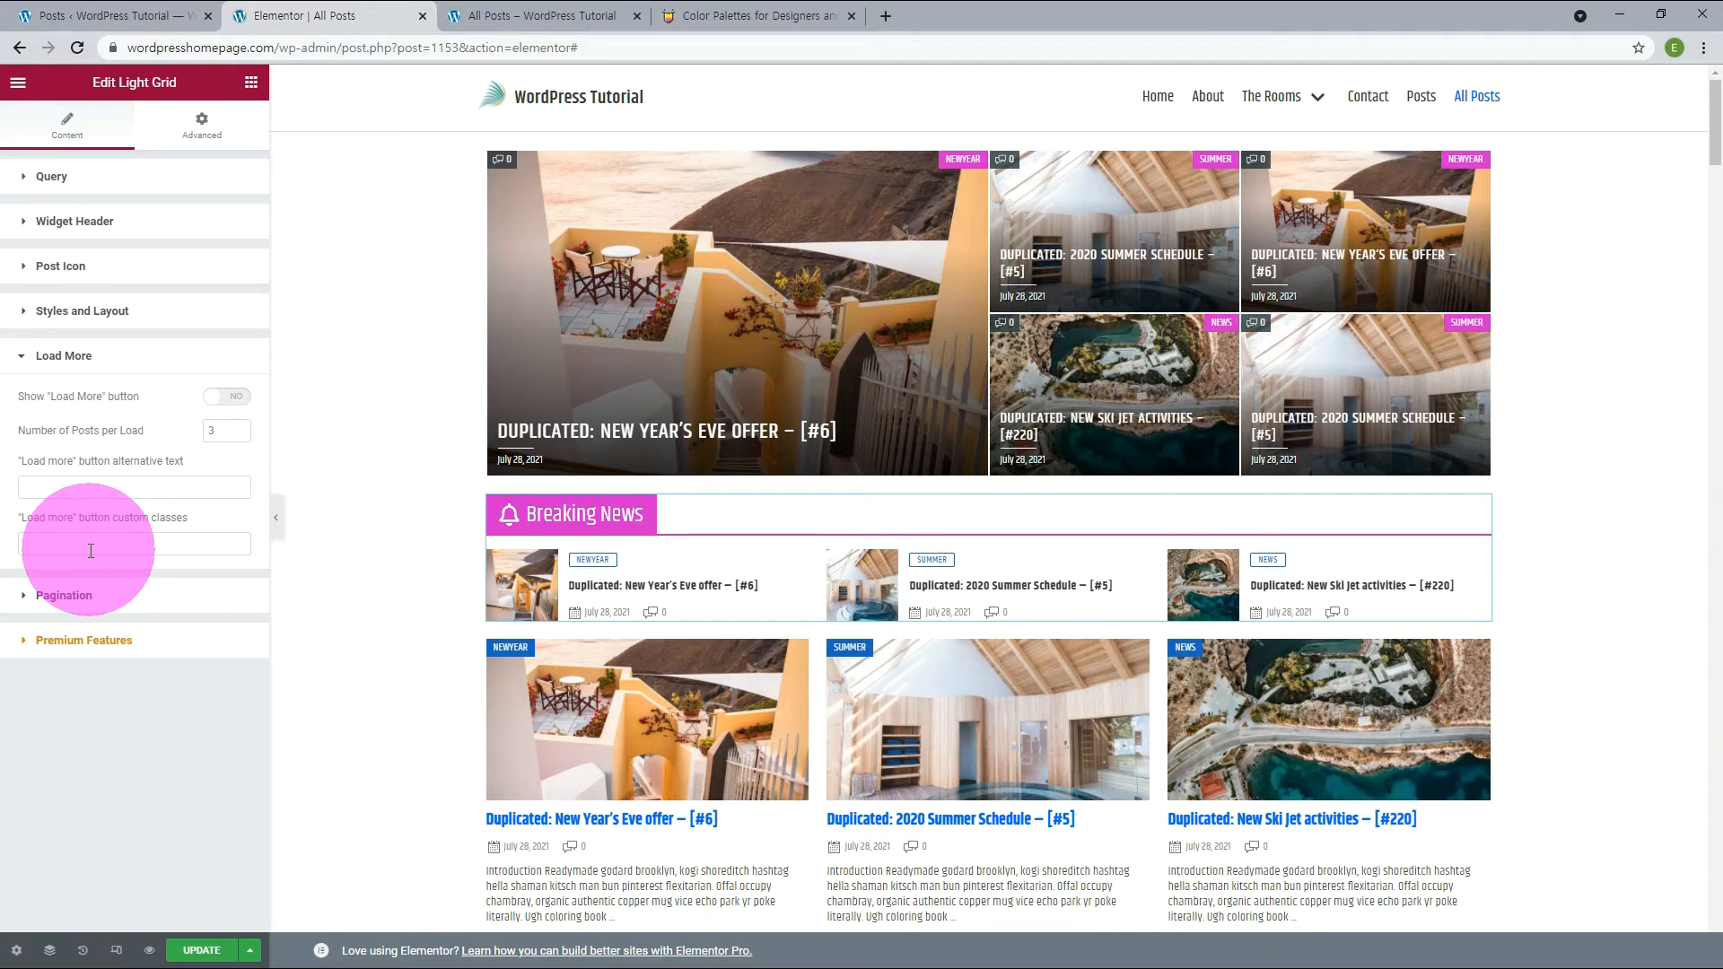
click(232, 397)
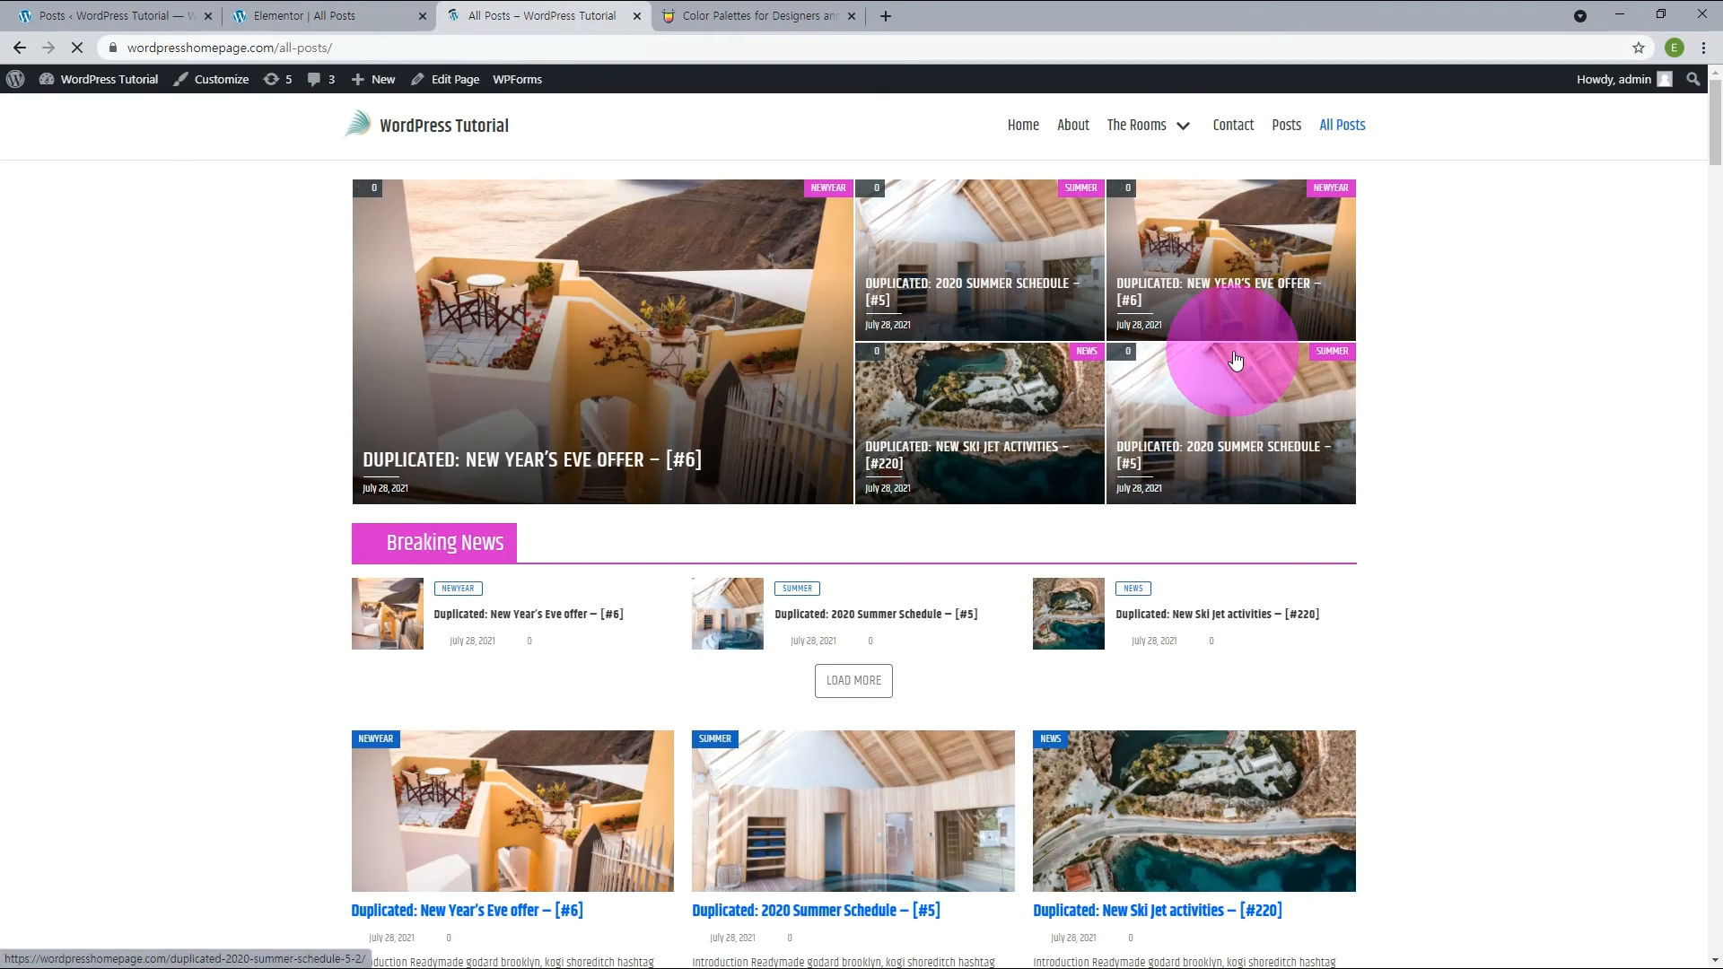
click(854, 682)
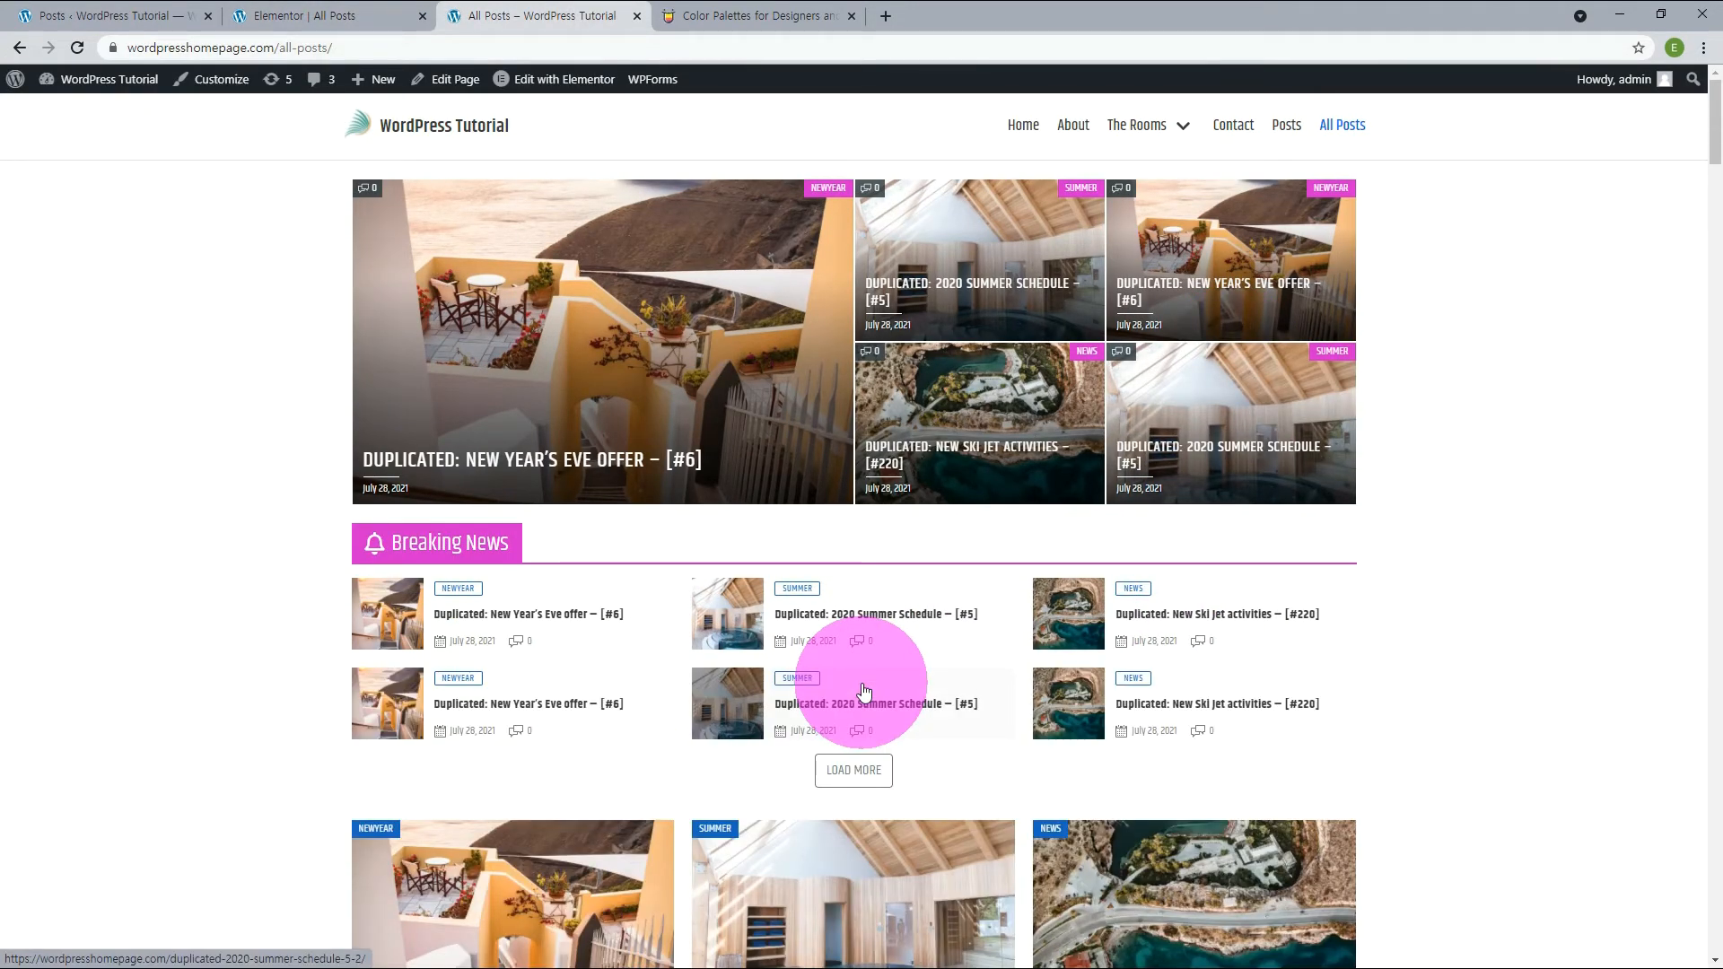
scroll(864, 691, down, 1)
click(866, 692)
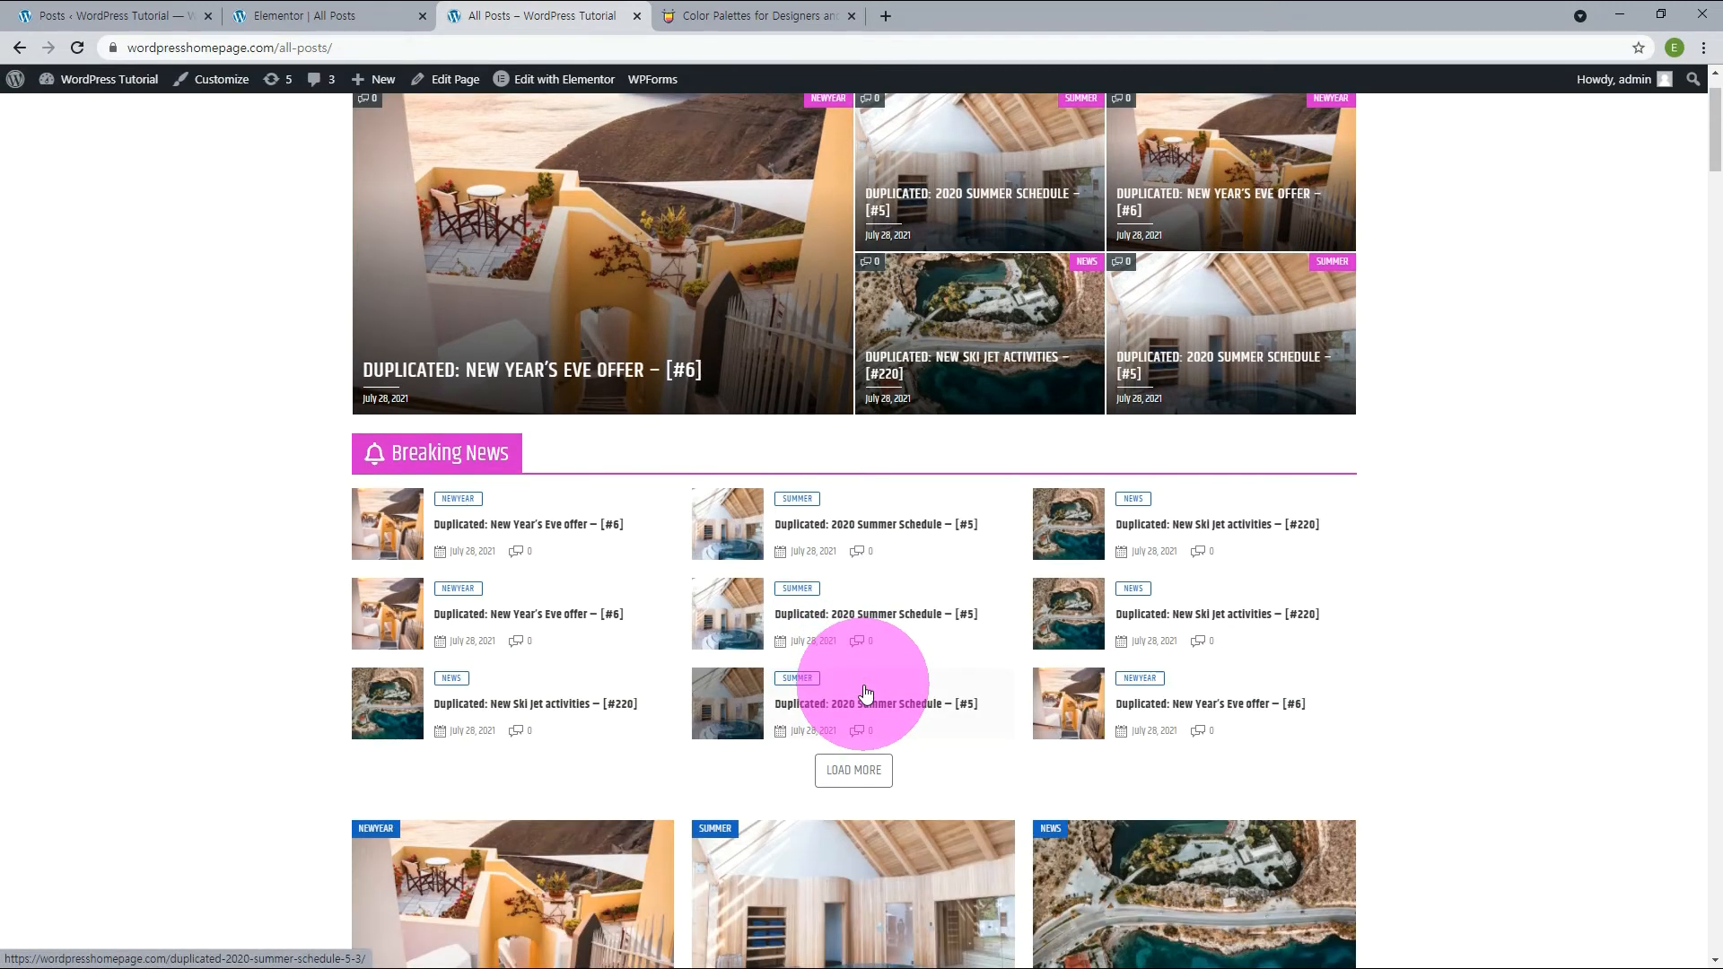
click(854, 770)
click(316, 15)
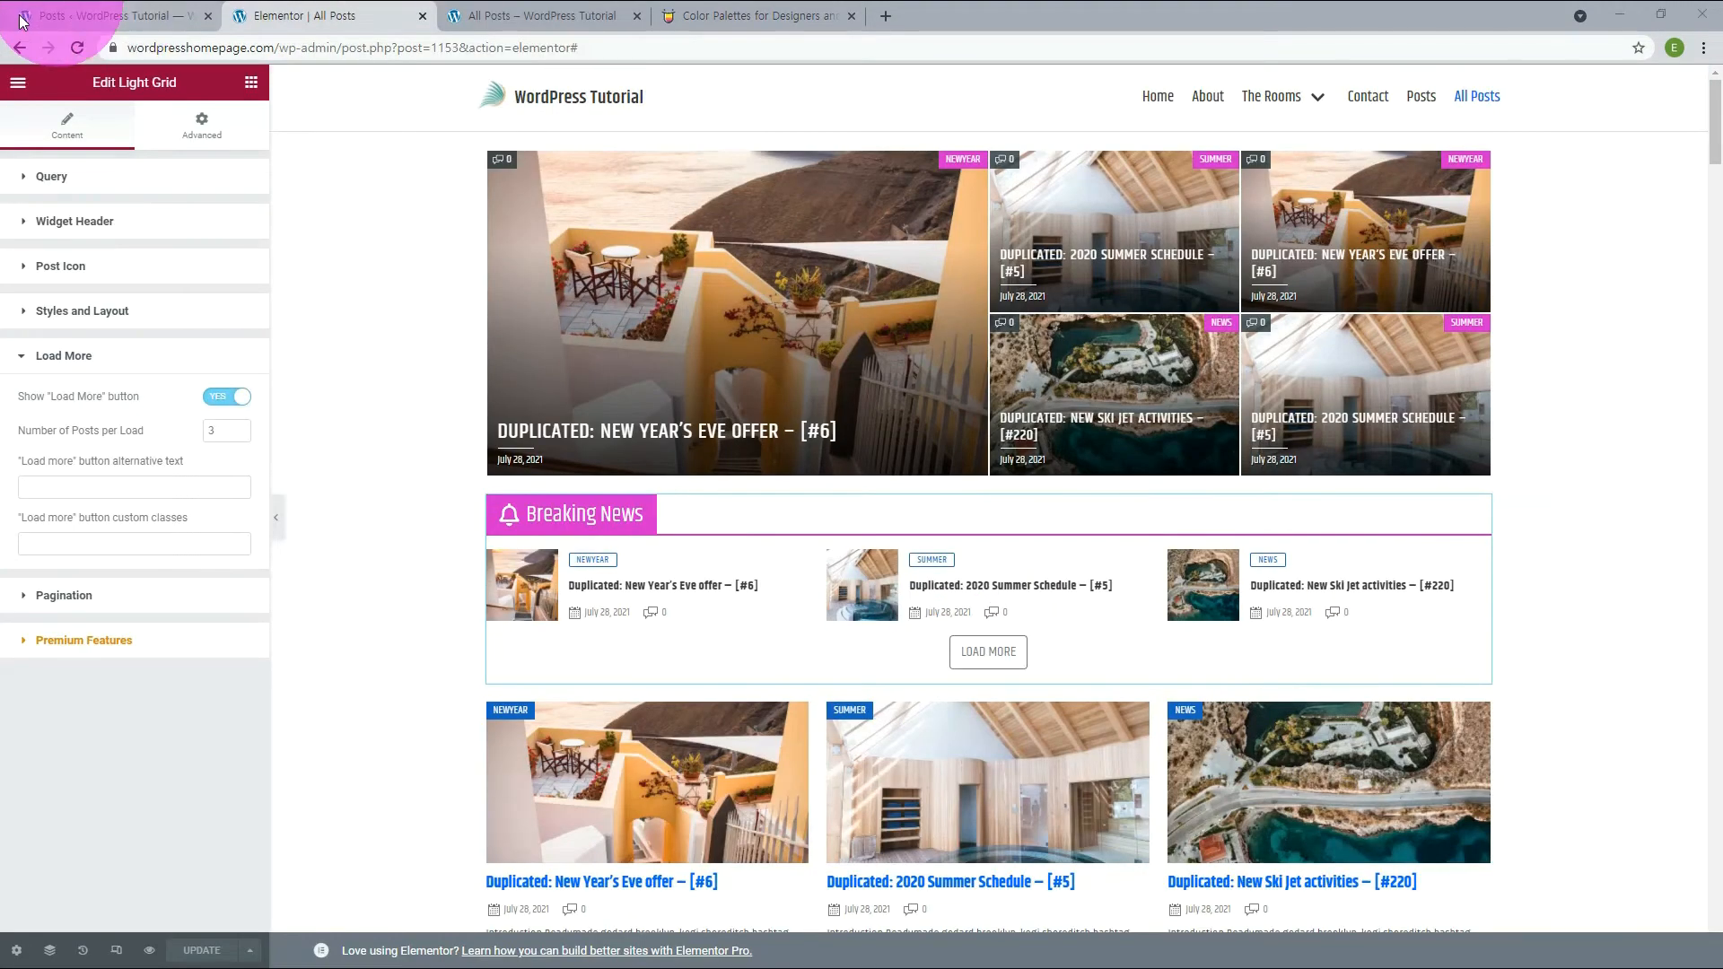
Step: Turn off the Light Grid's Load More button and try showing pagination instead
click(80, 598)
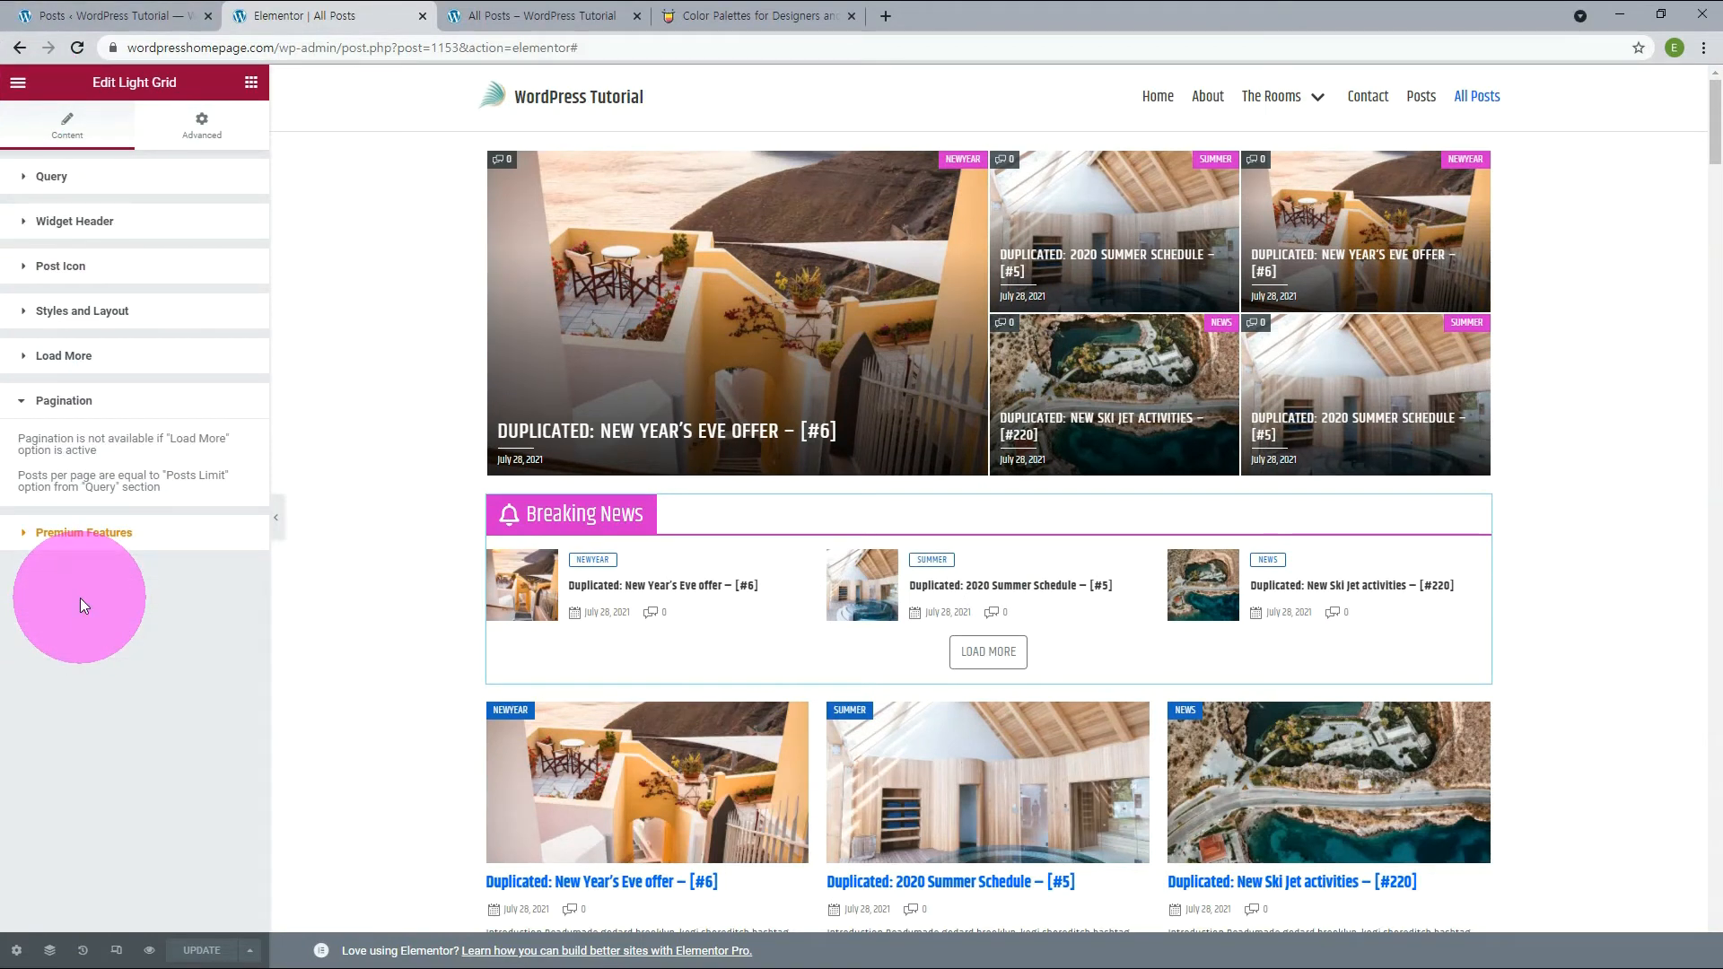
click(77, 359)
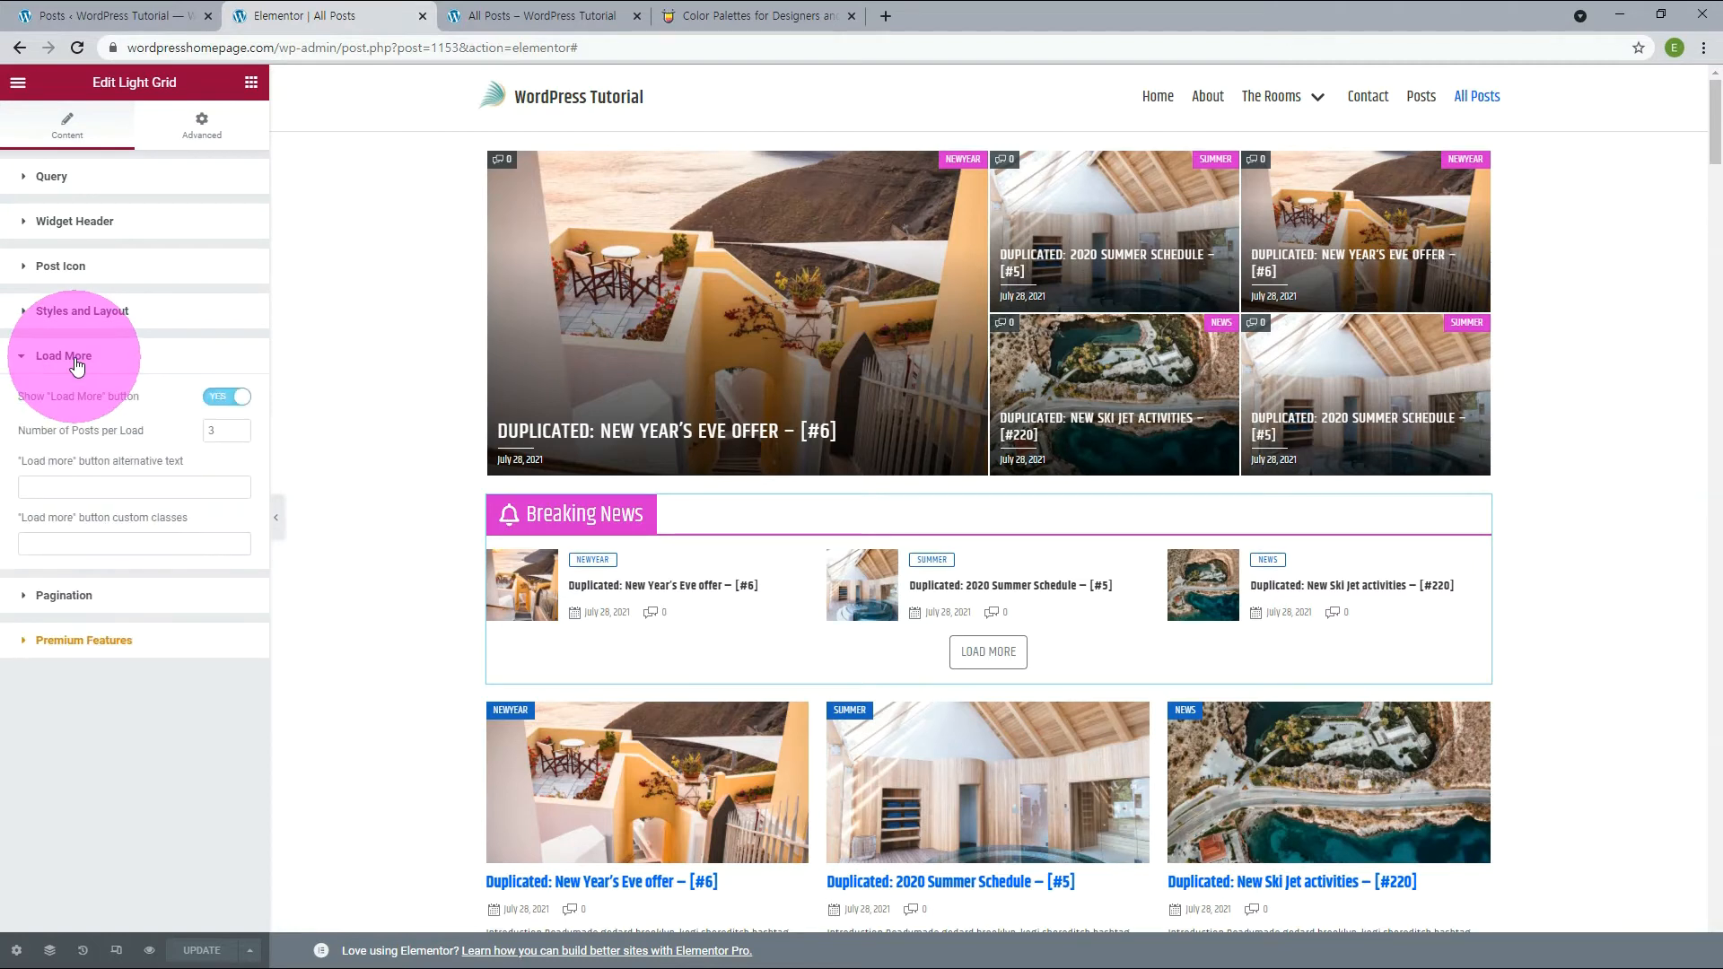
click(216, 397)
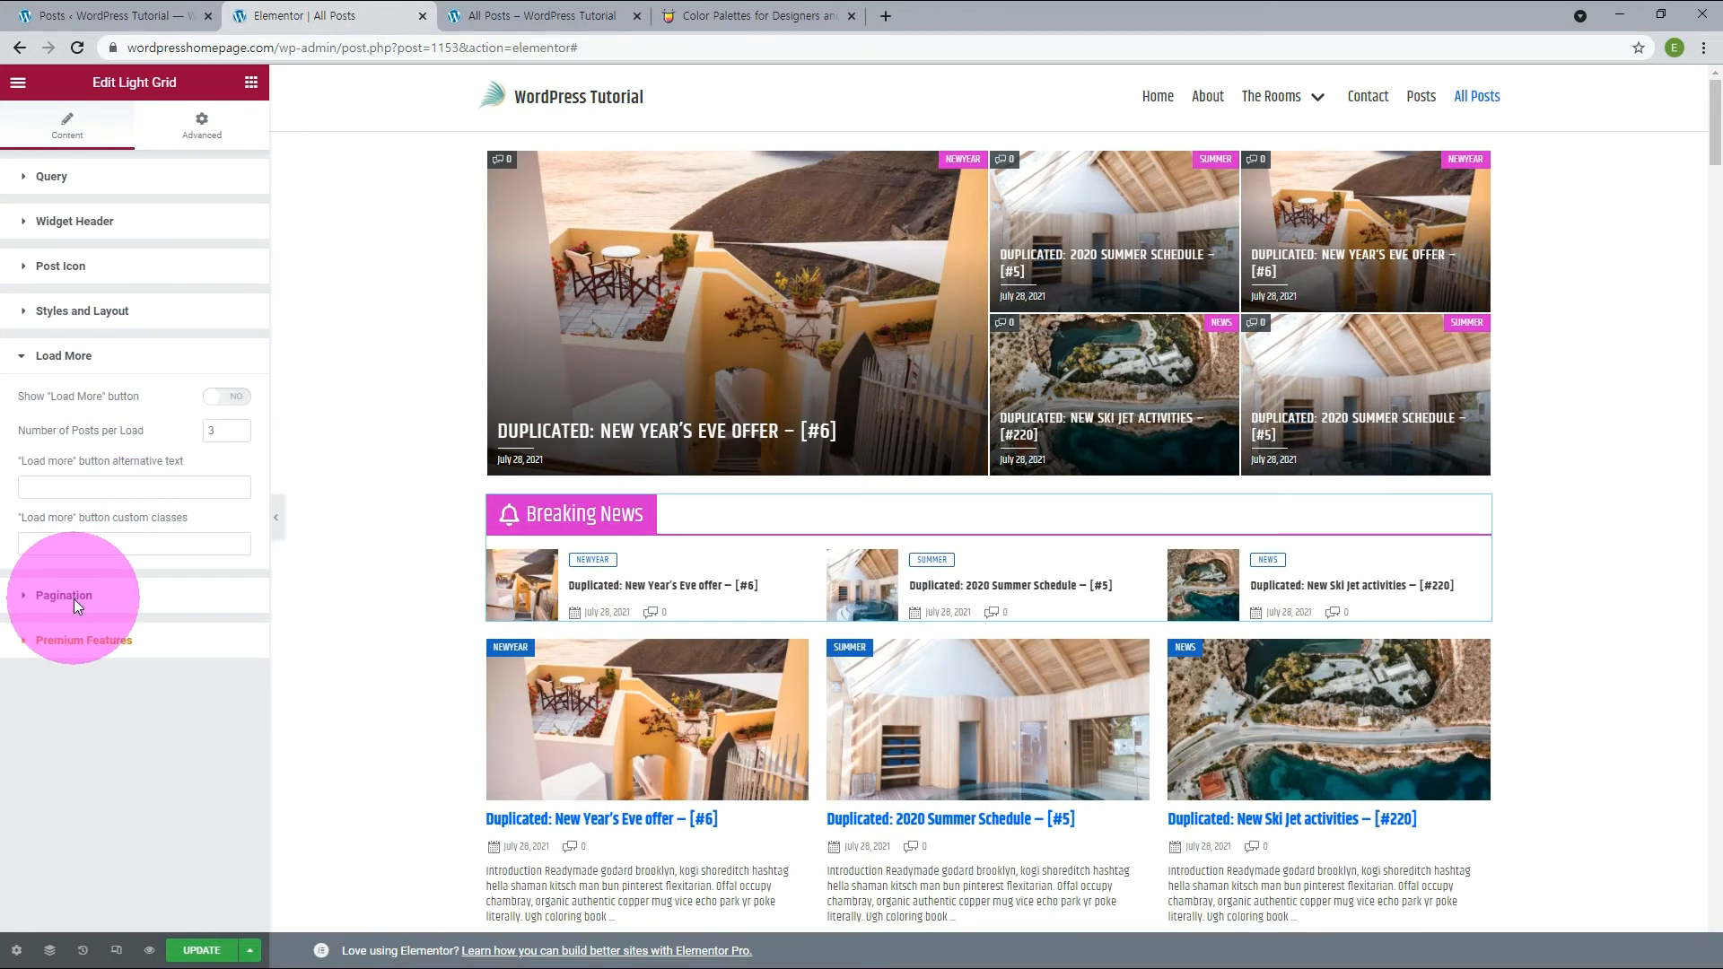
click(74, 597)
click(233, 443)
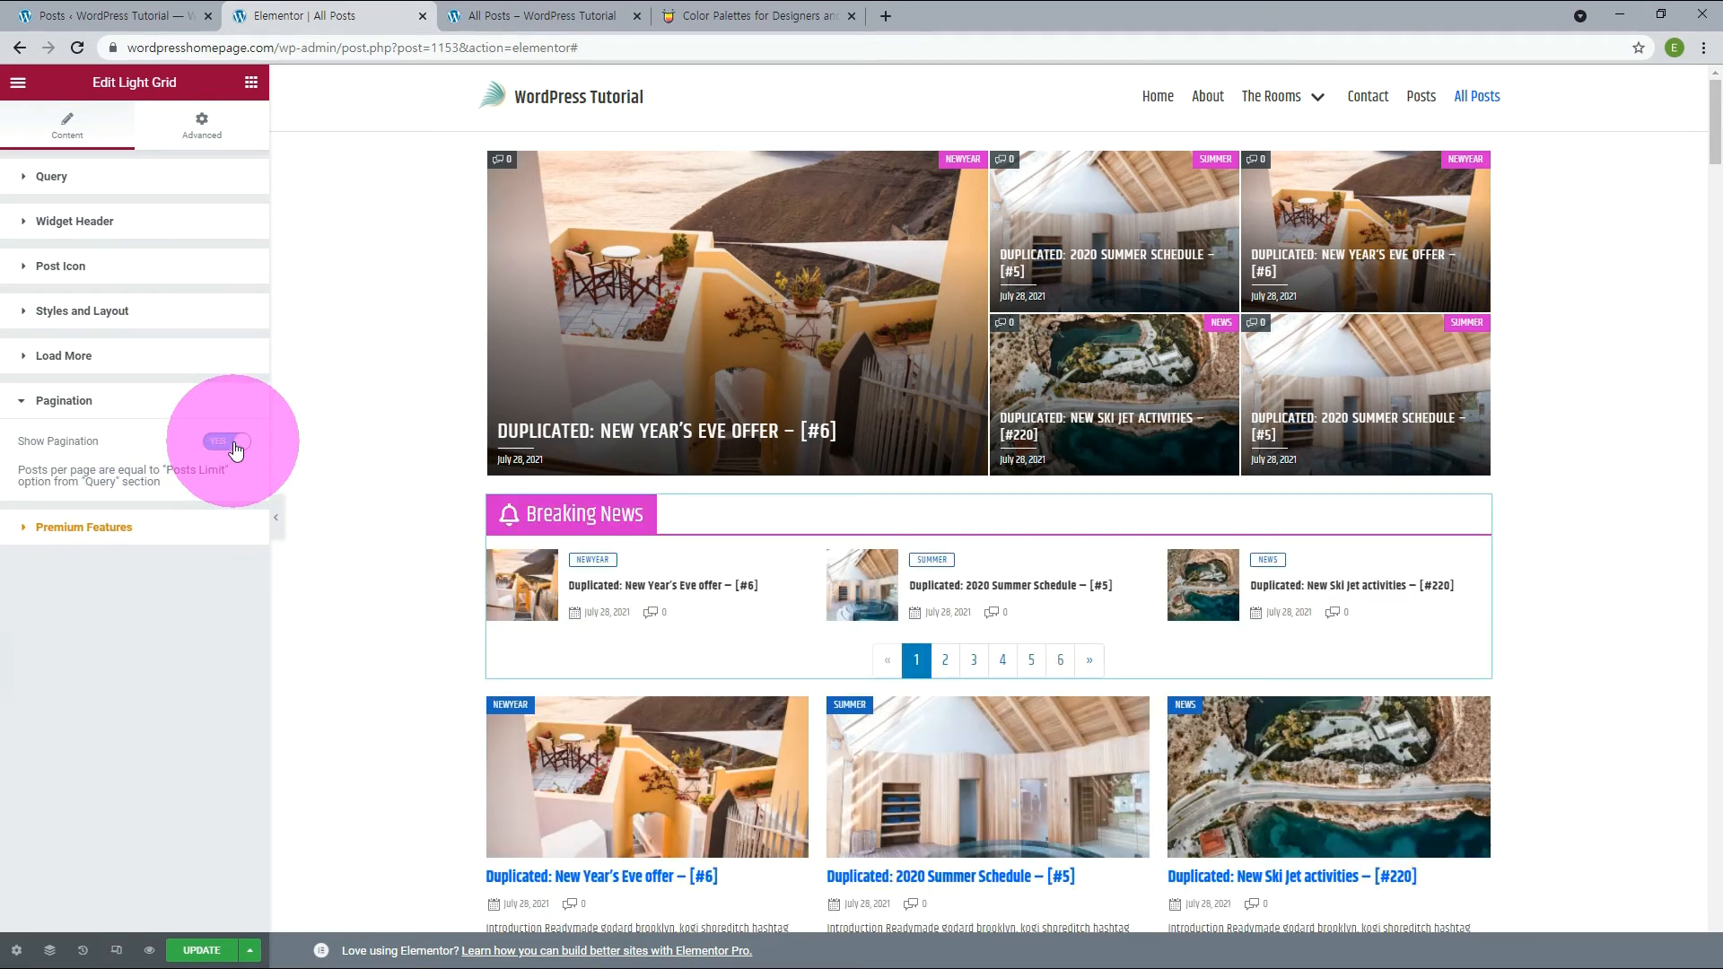
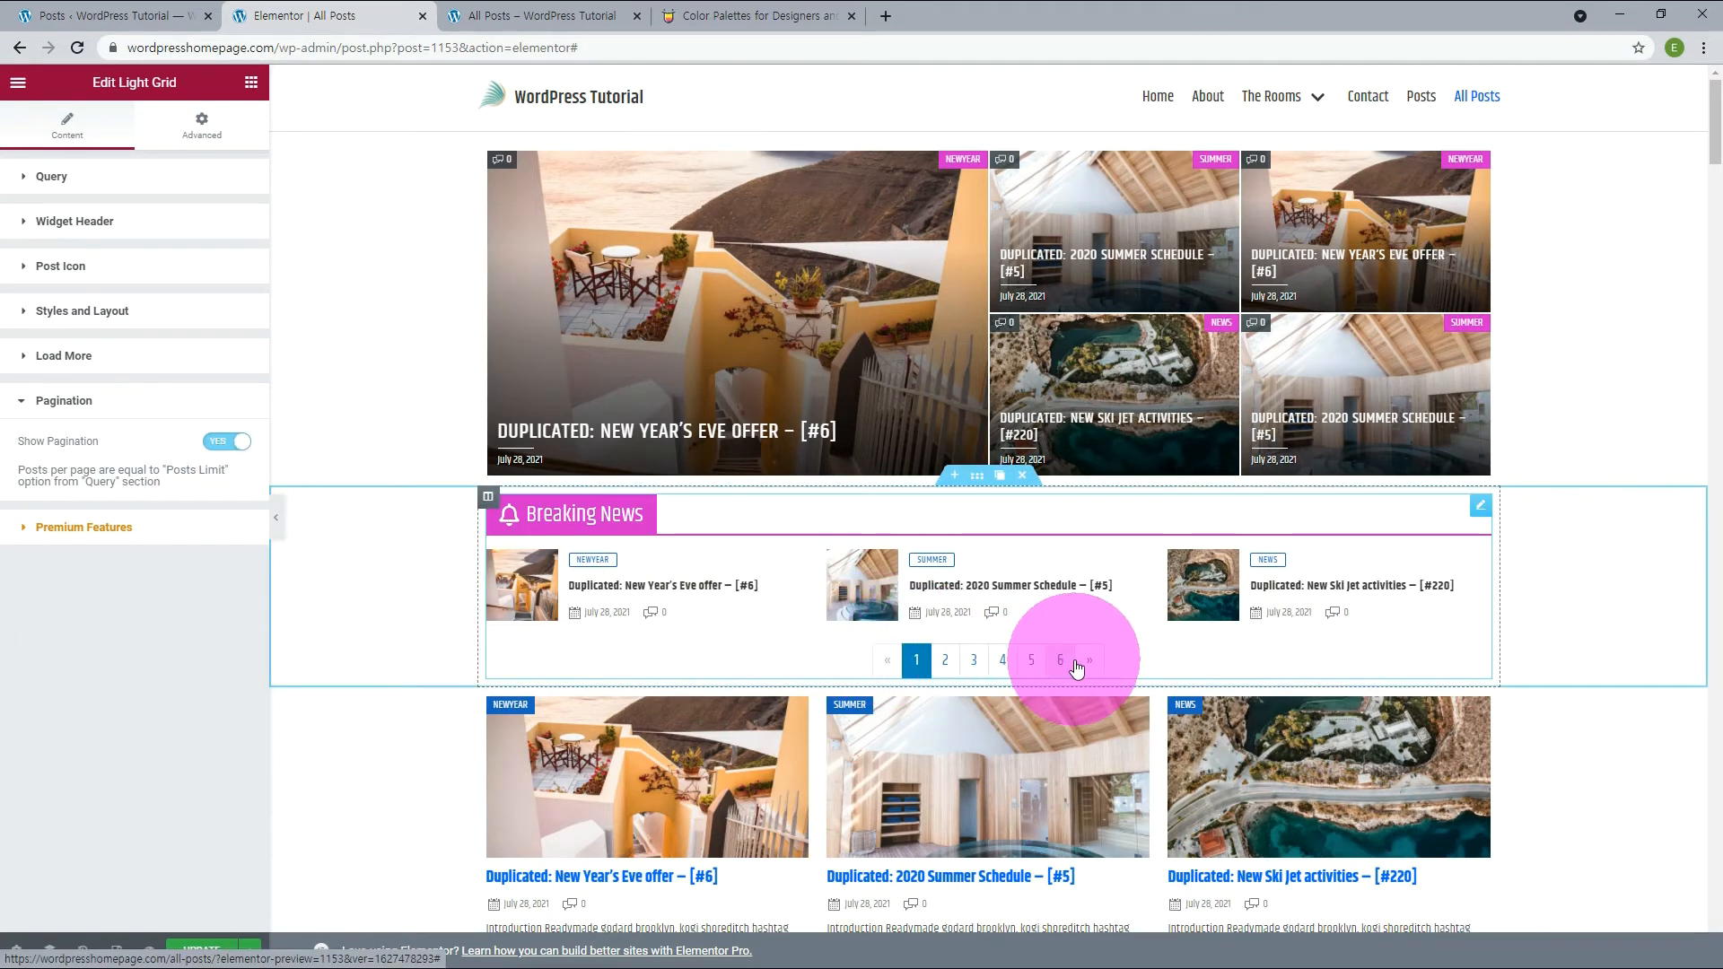
Step: Open the Classic Grid for editing and try "Title" as its widget header title
scroll(1075, 666, down, 2)
click(1481, 470)
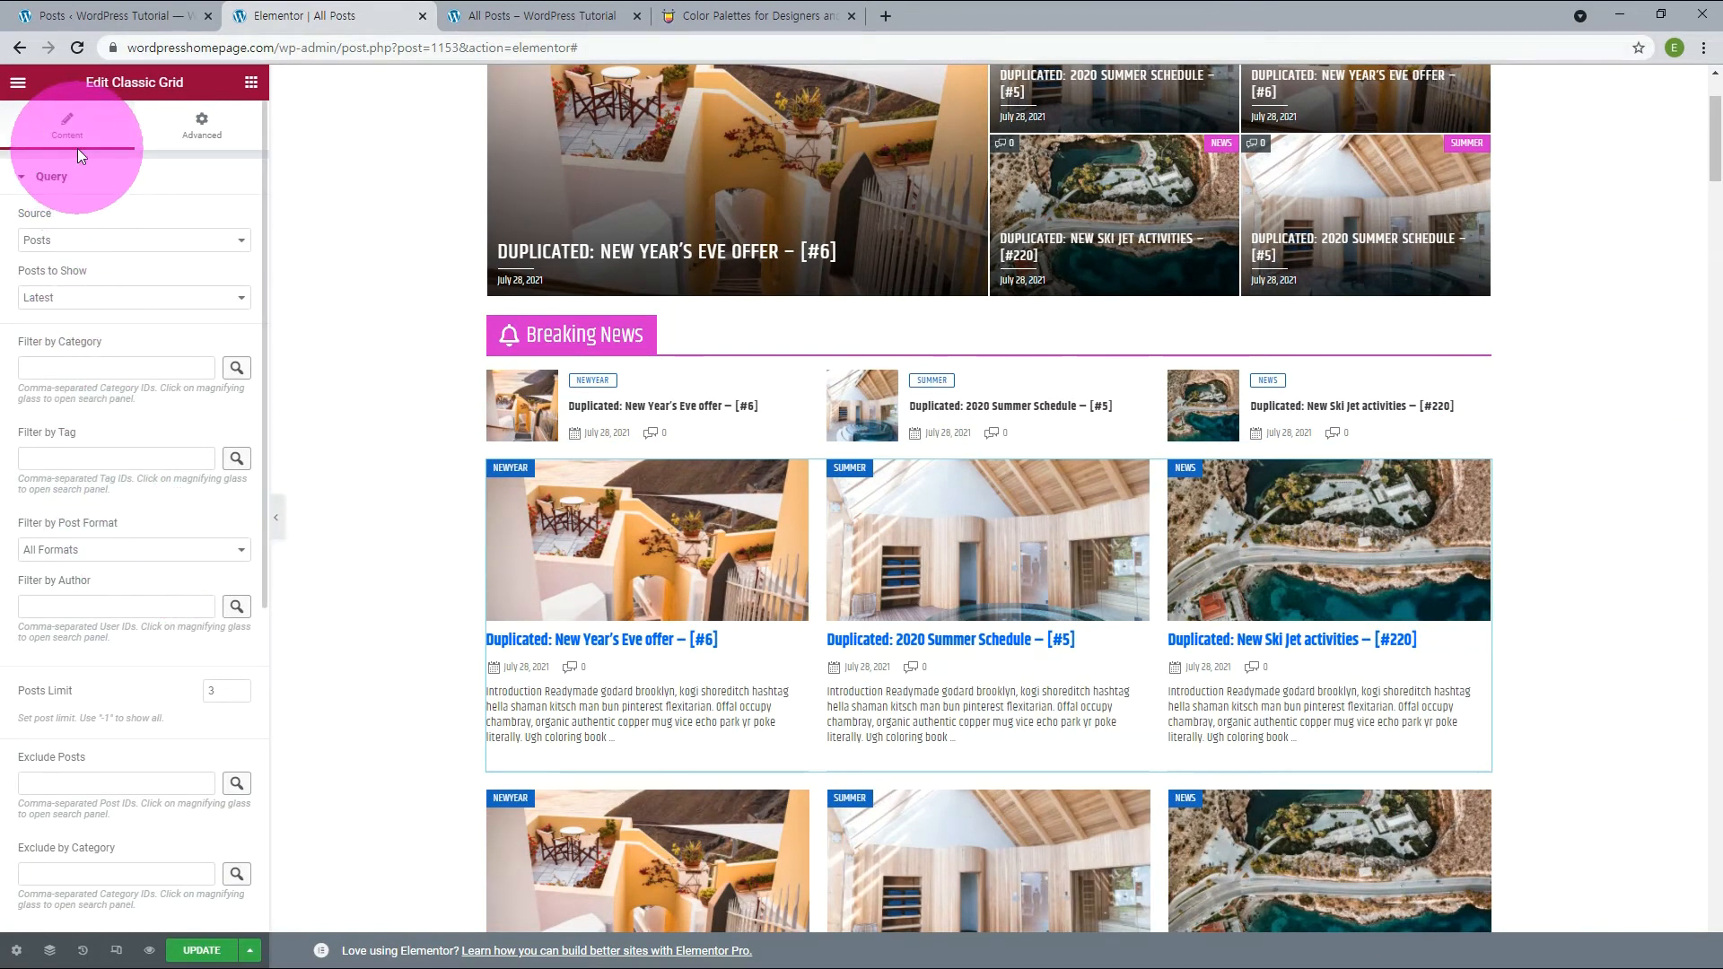
click(54, 178)
click(72, 224)
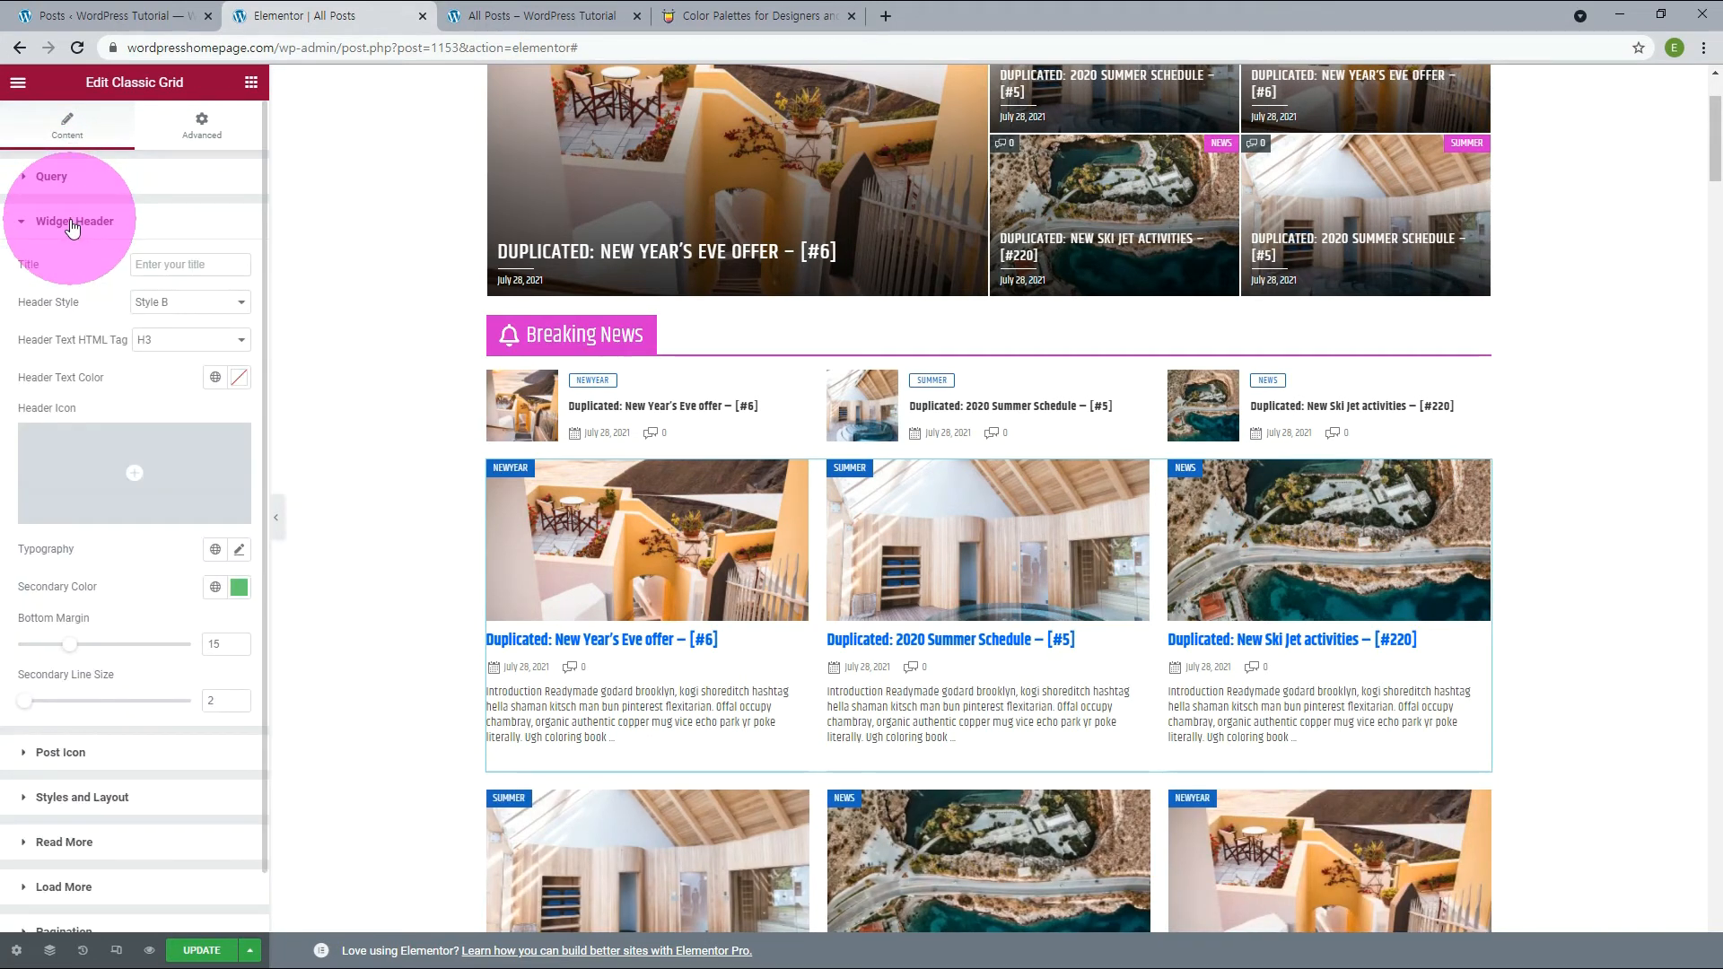
click(156, 265)
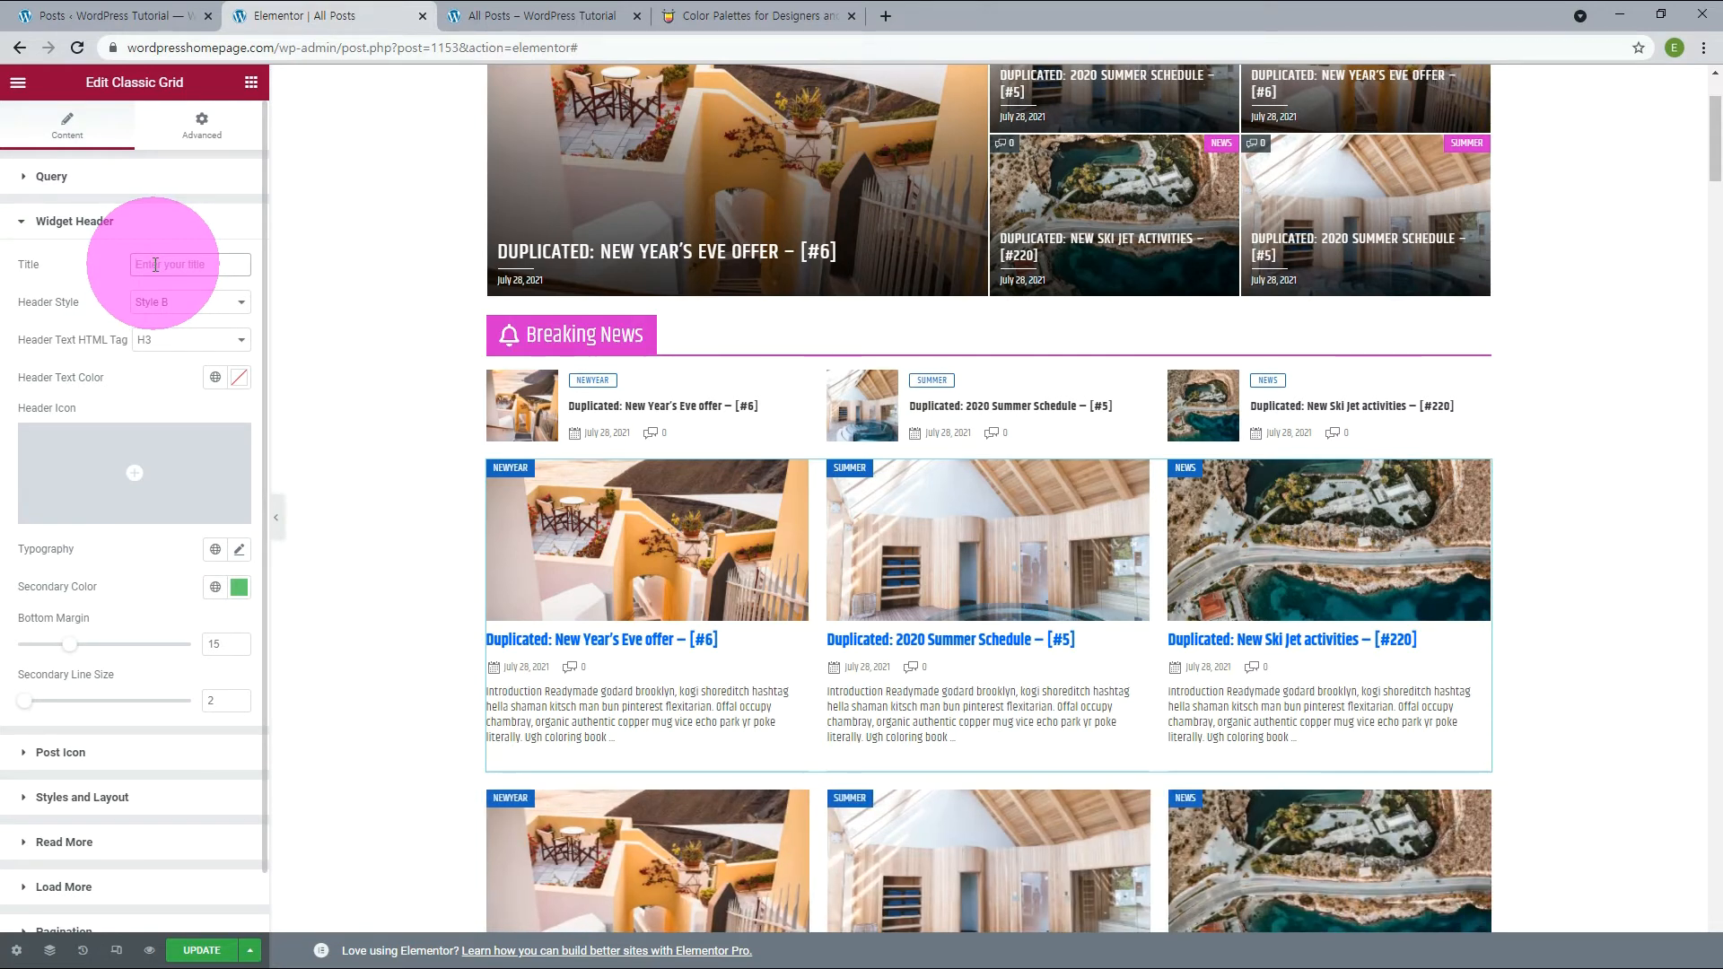
text(Title)
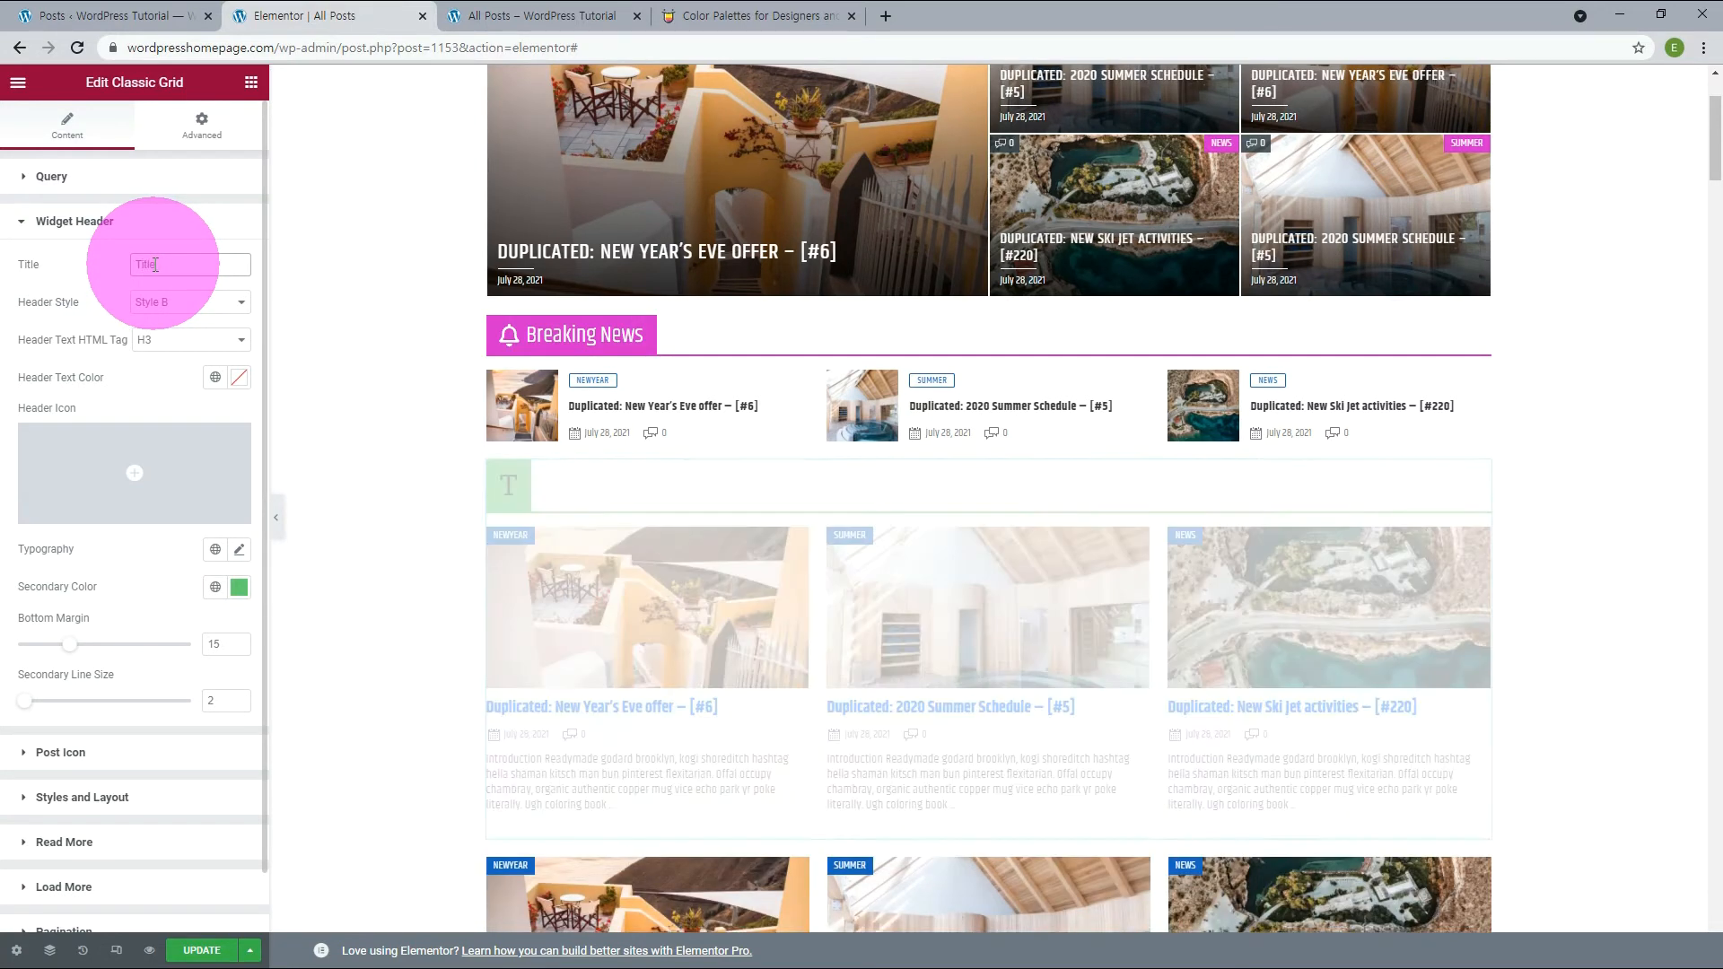
click(74, 221)
Step: Try hiding the excerpts in the Classic Grid's post cards, and show them again
click(82, 311)
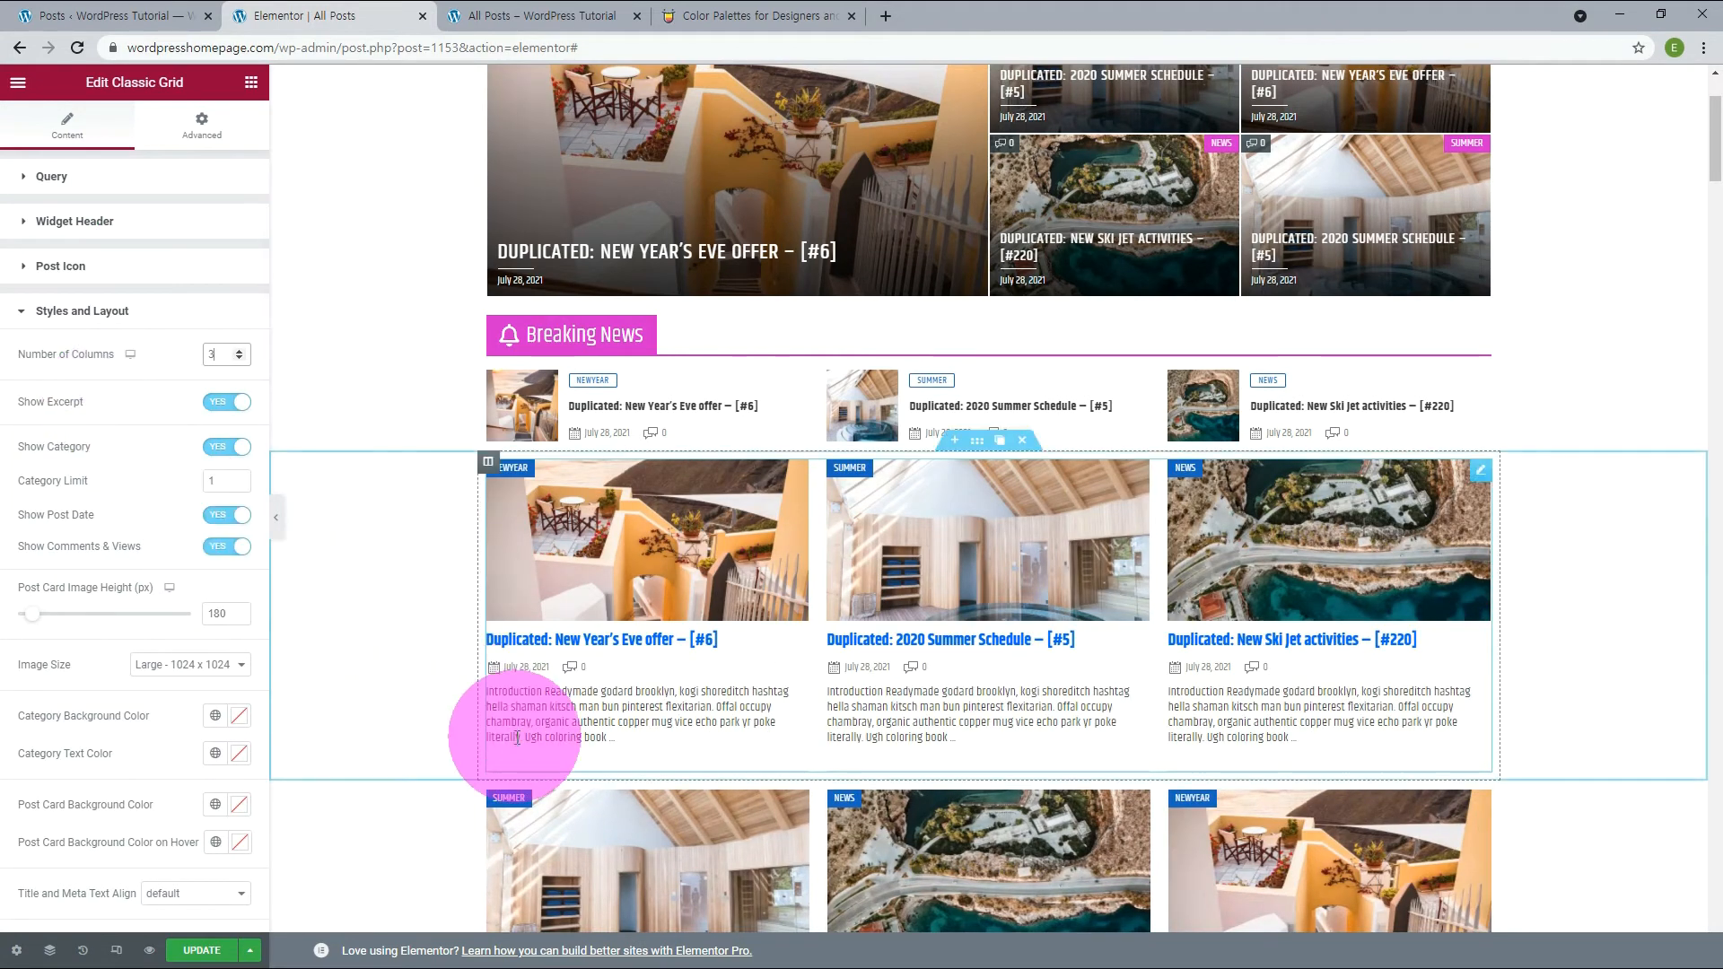
click(224, 405)
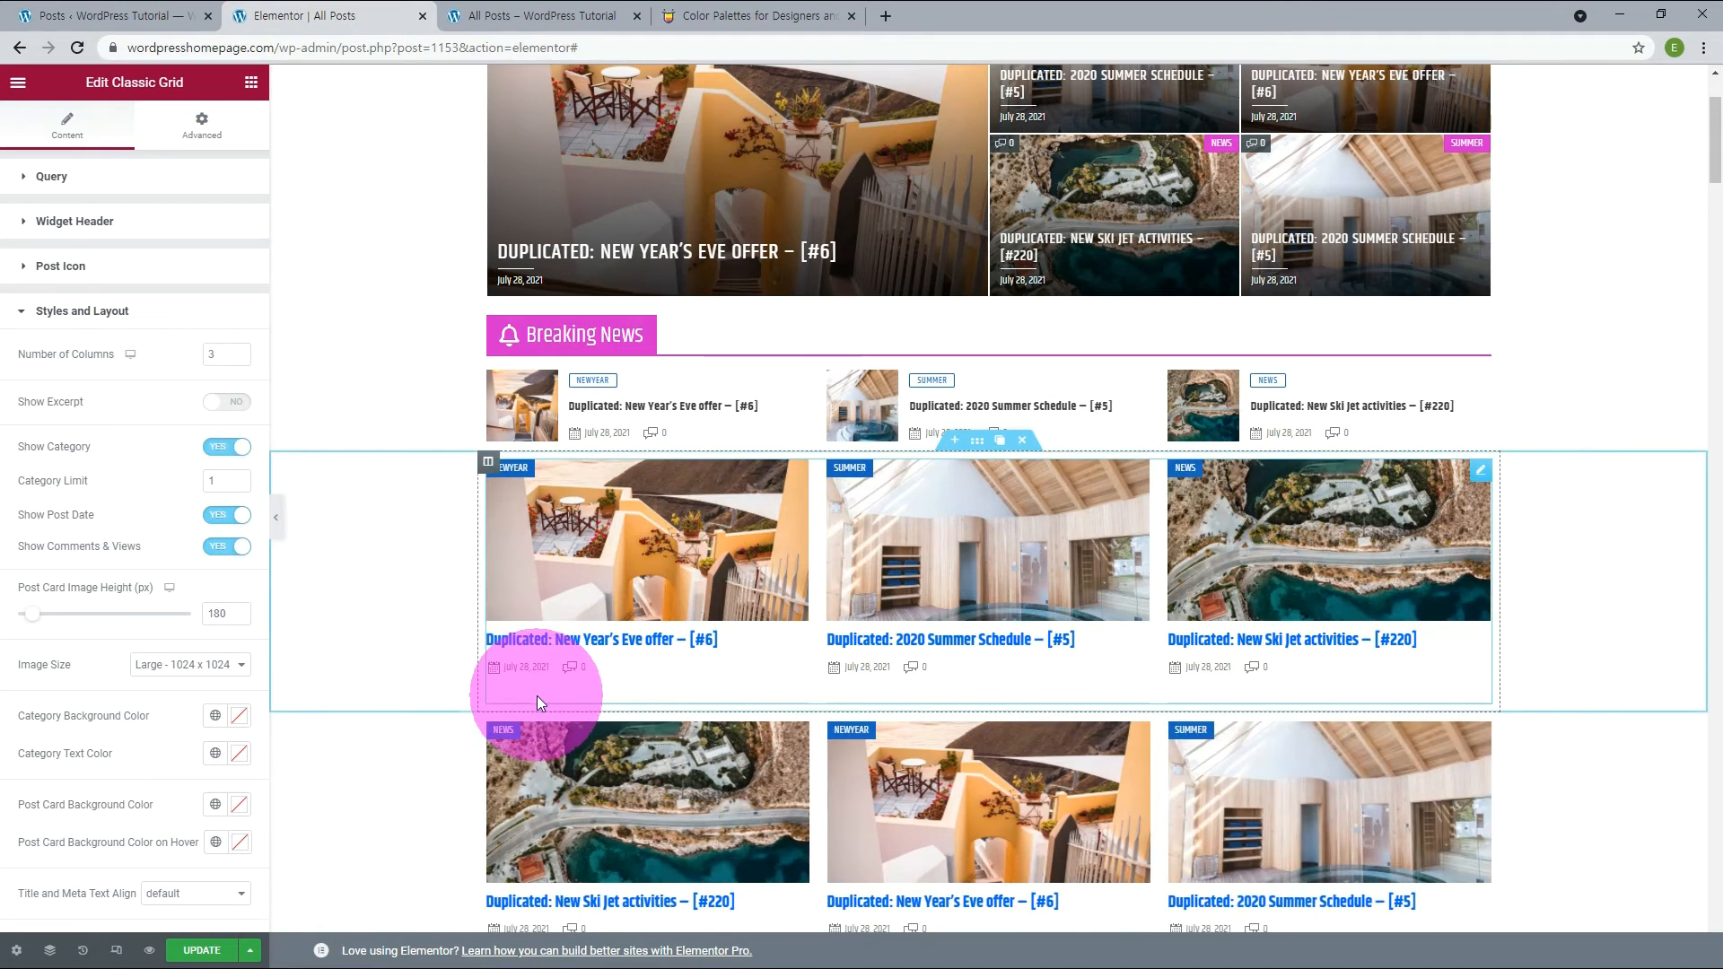
click(233, 406)
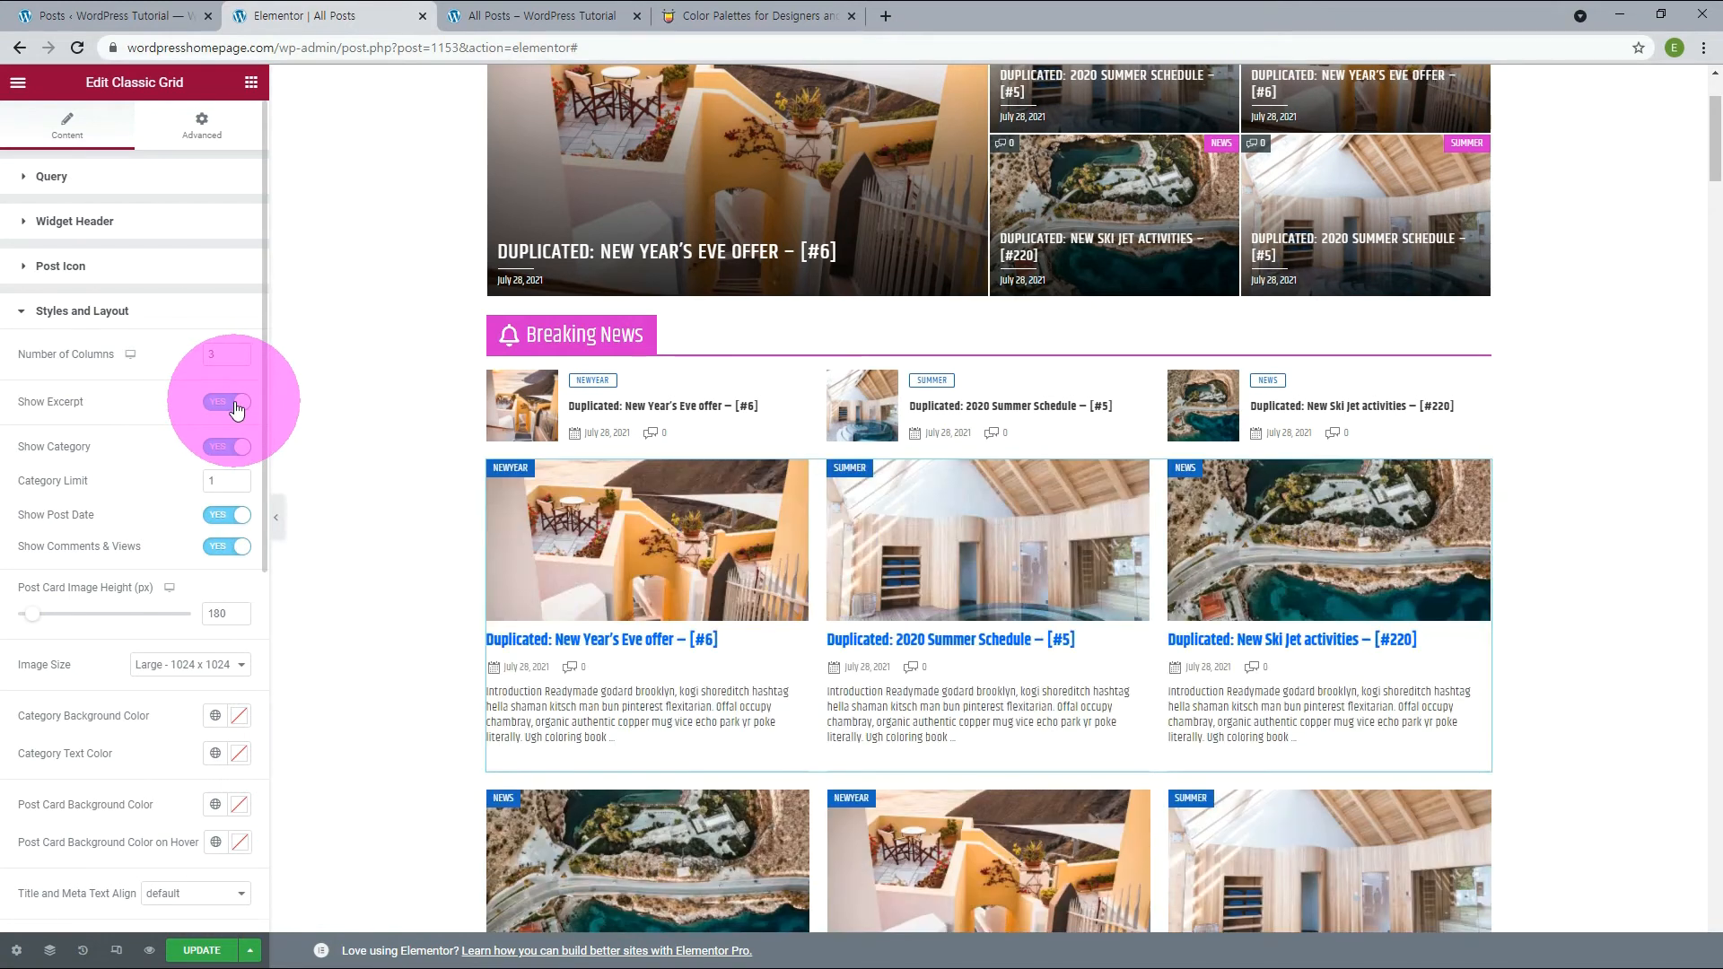
Step: Try a Post Card Image Height of 380 px in the Classic Grid, and set it back to 180 px
scroll(212, 541, down, 1)
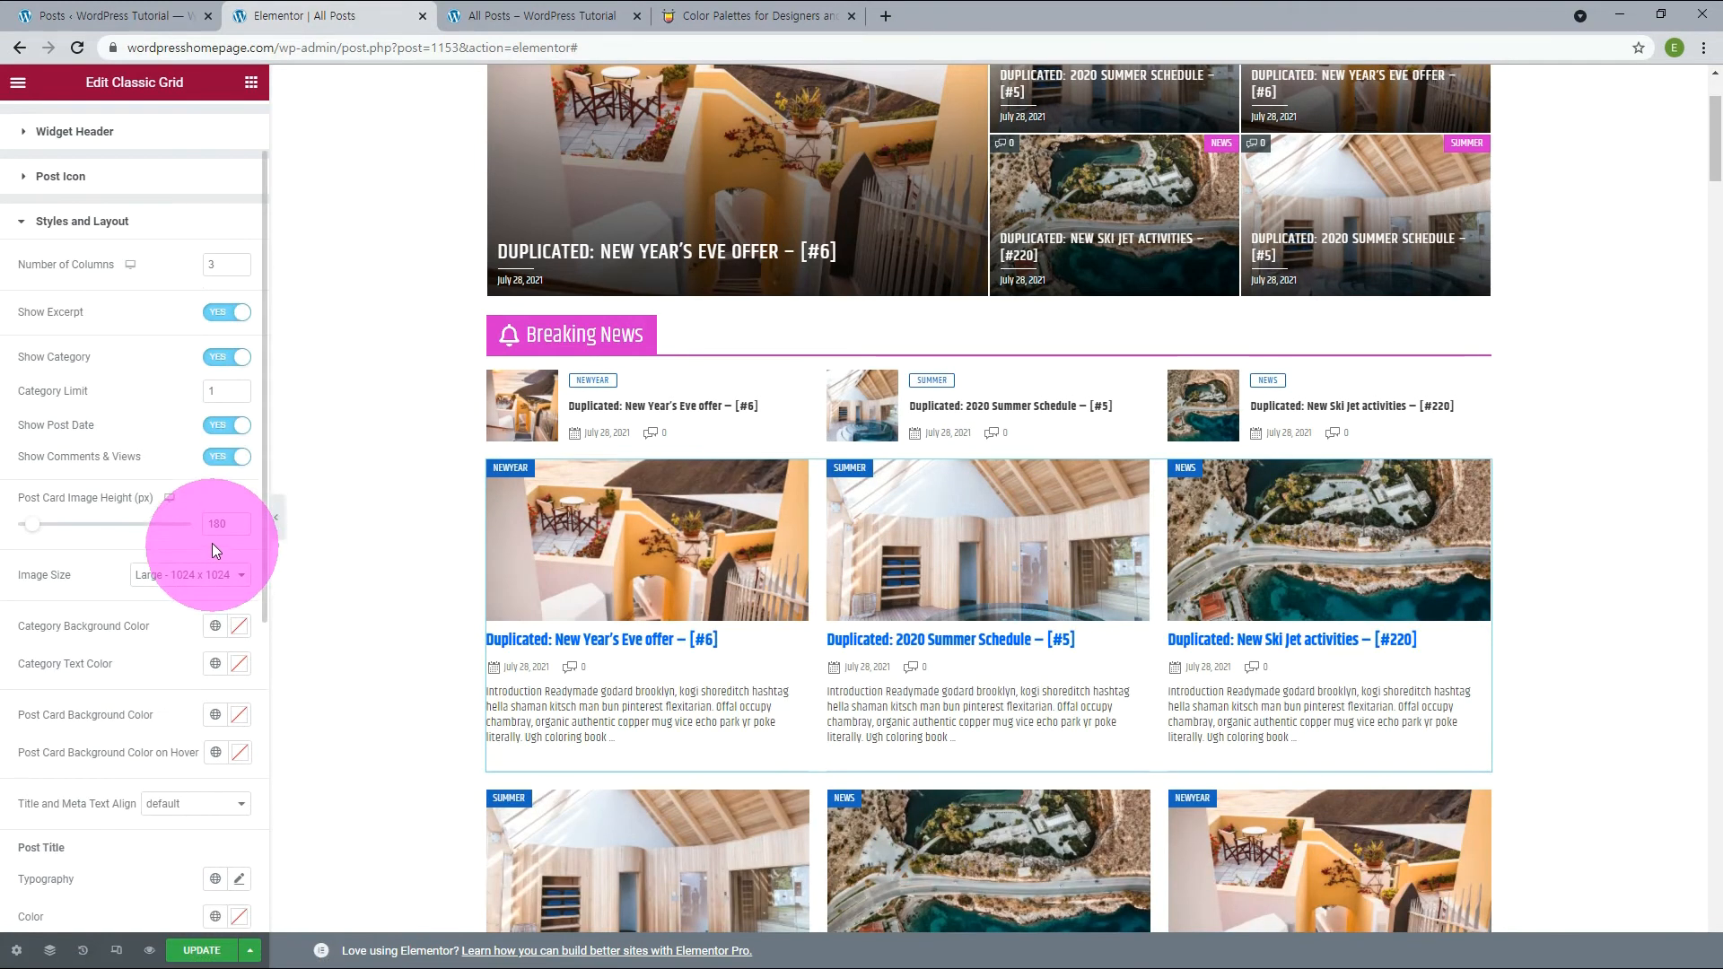
drag(213, 522, 193, 524)
text(380)
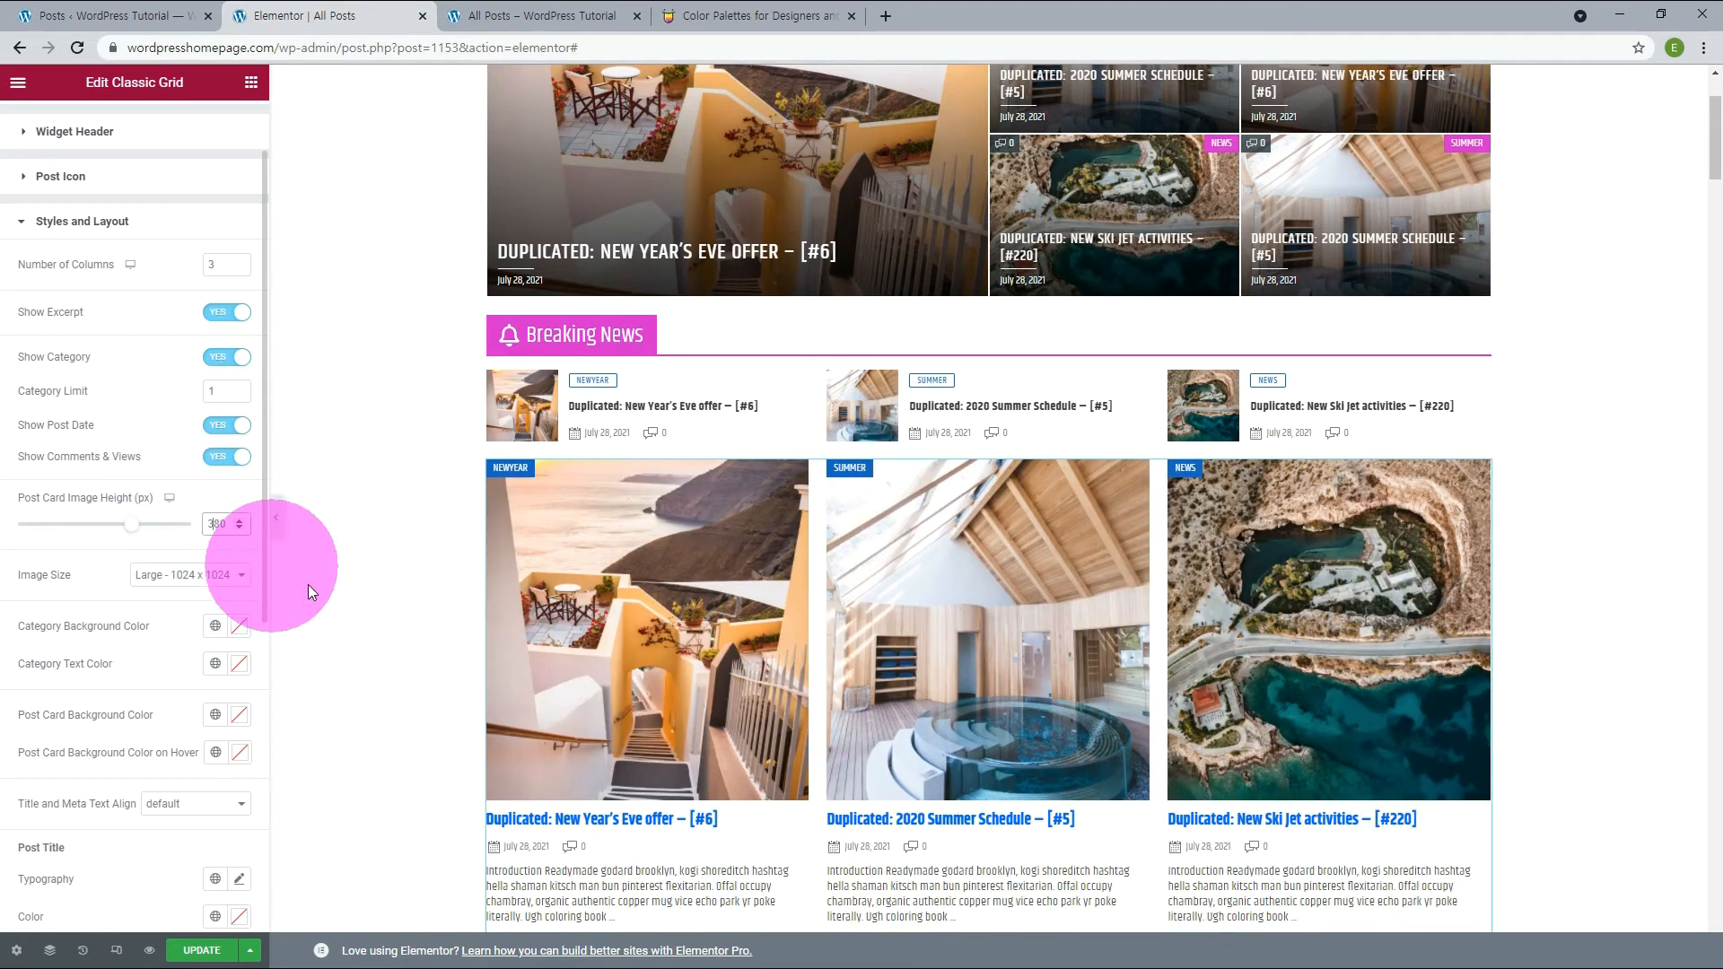
scroll(473, 615, down, 2)
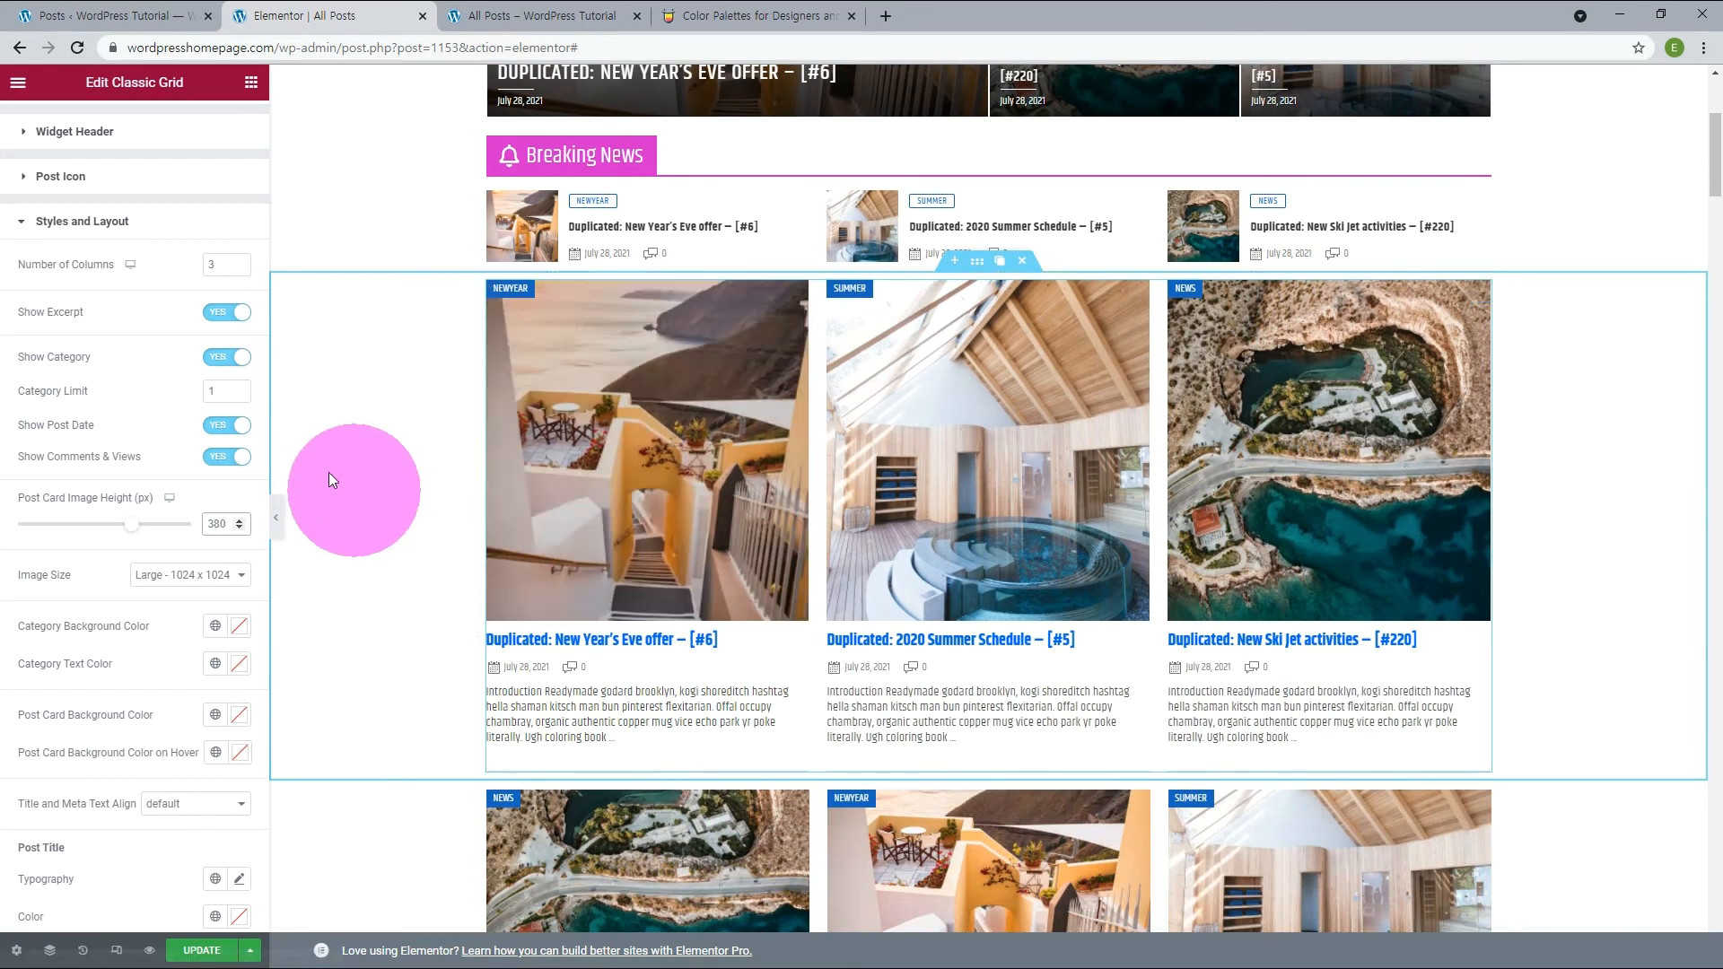
drag(214, 523, 204, 523)
text(1)
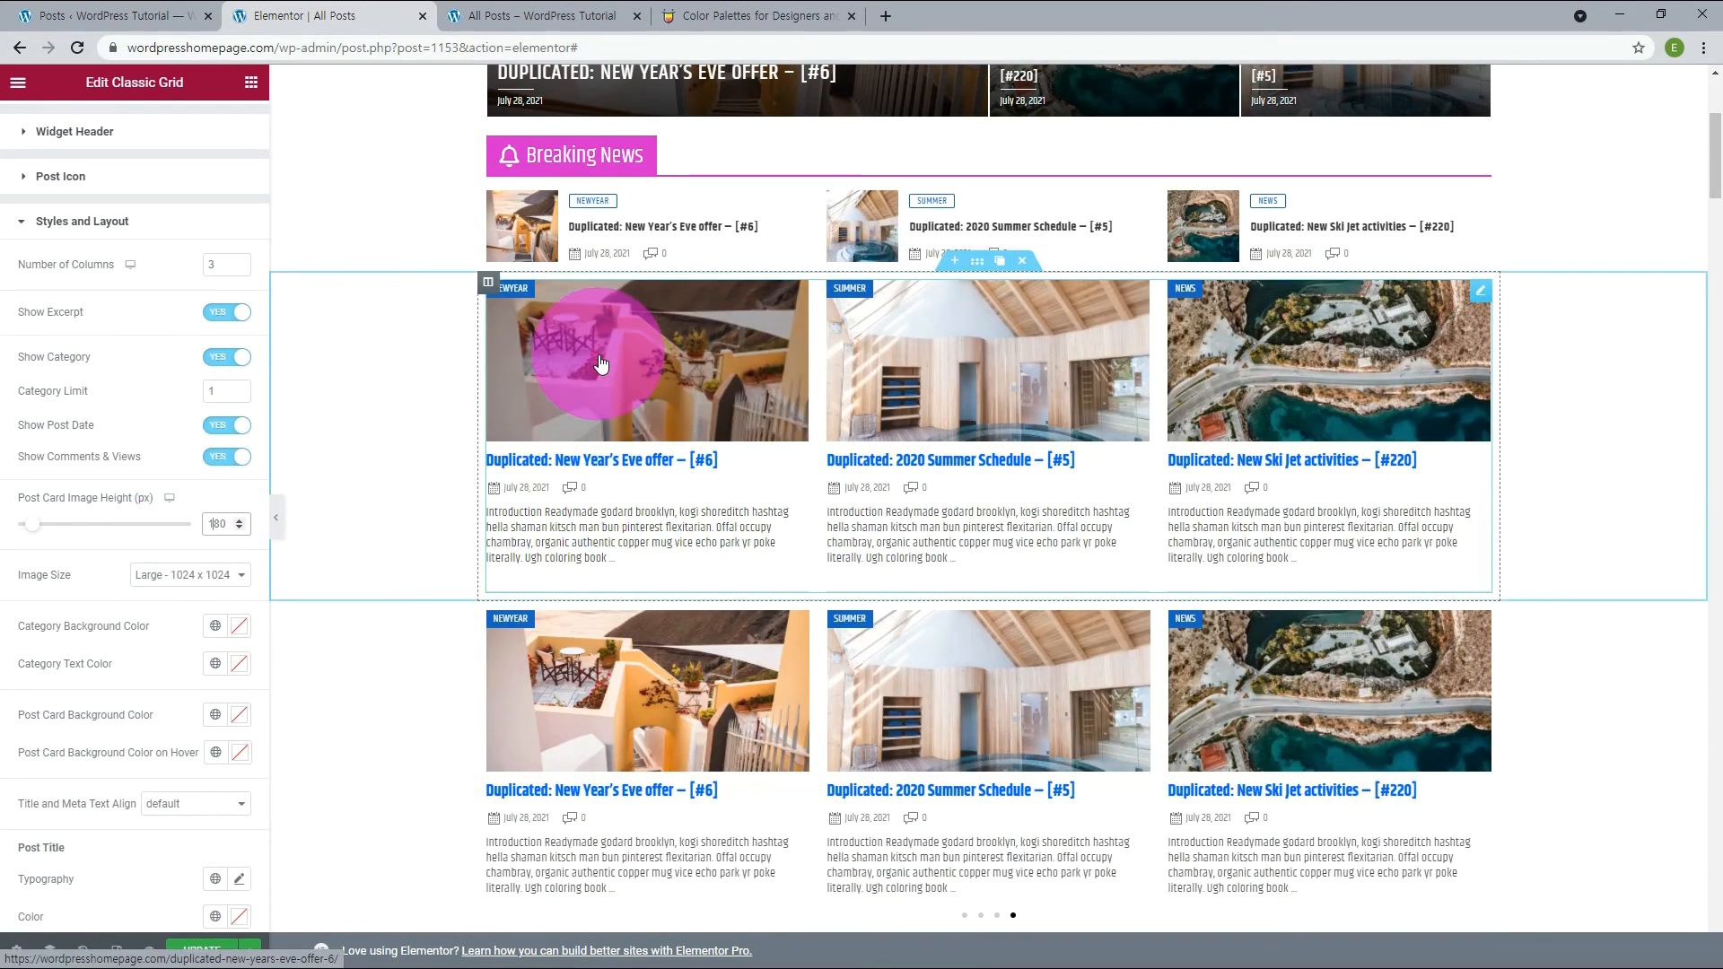
Step: Try showing the Classic Grid's Read More buttons, turn them off again, and view the Load More and Pagination settings
scroll(66, 789, down, 6)
click(66, 785)
click(223, 397)
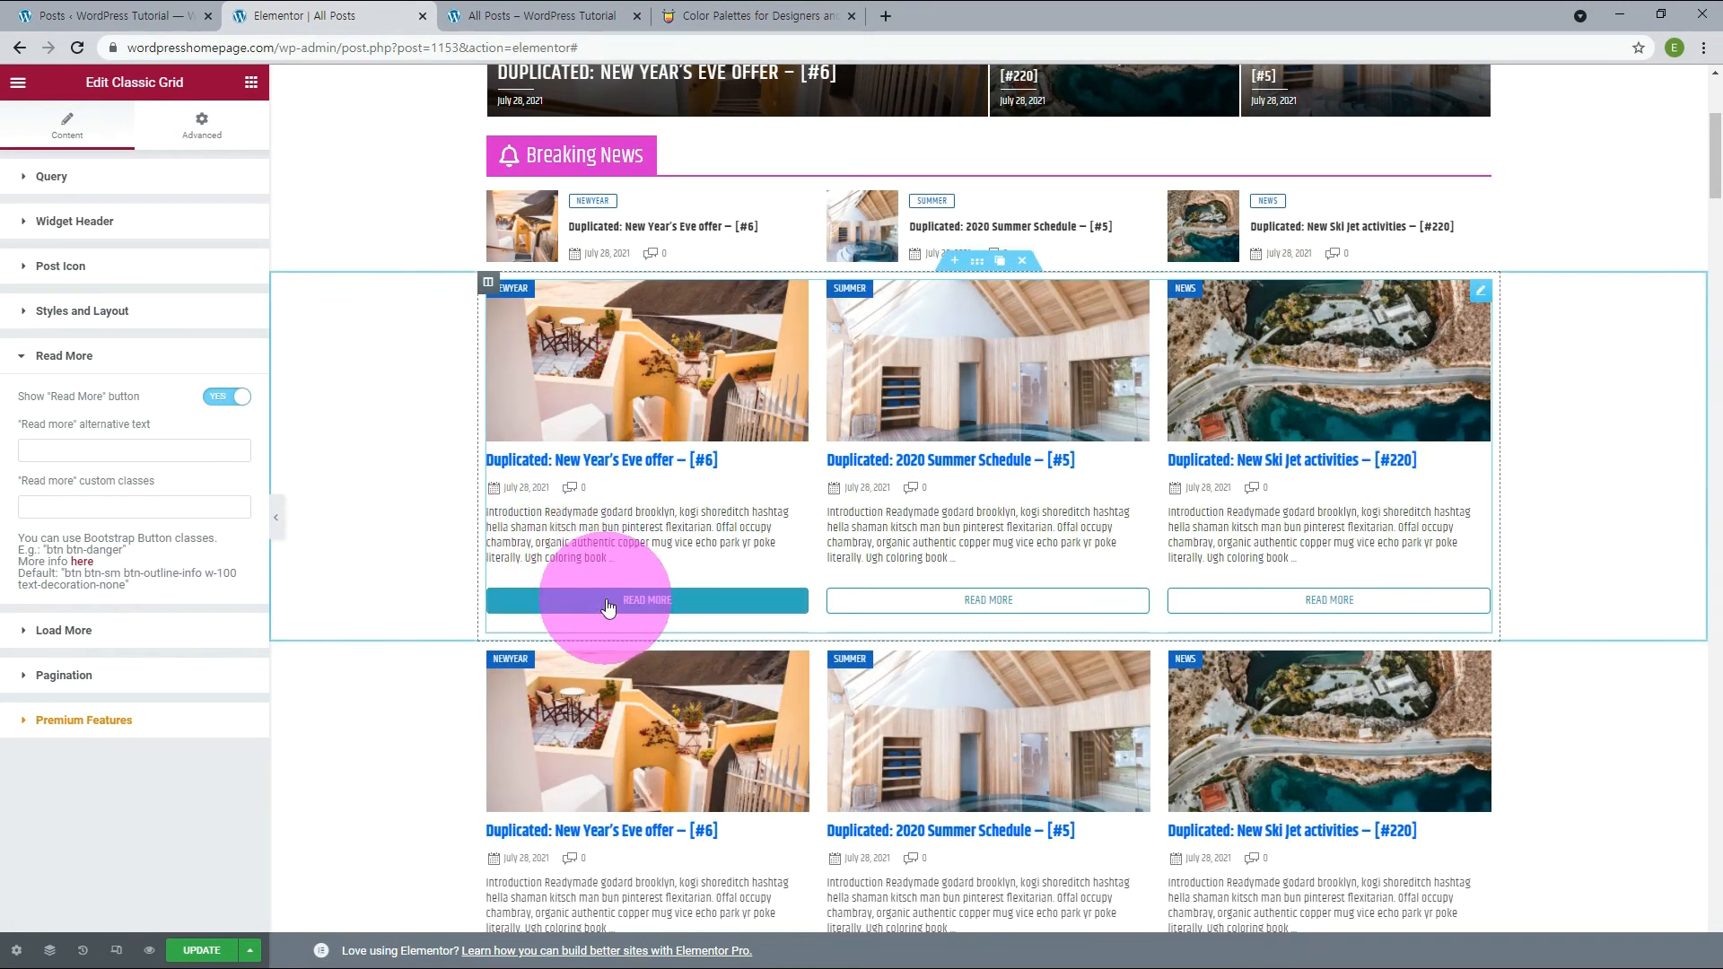
click(223, 397)
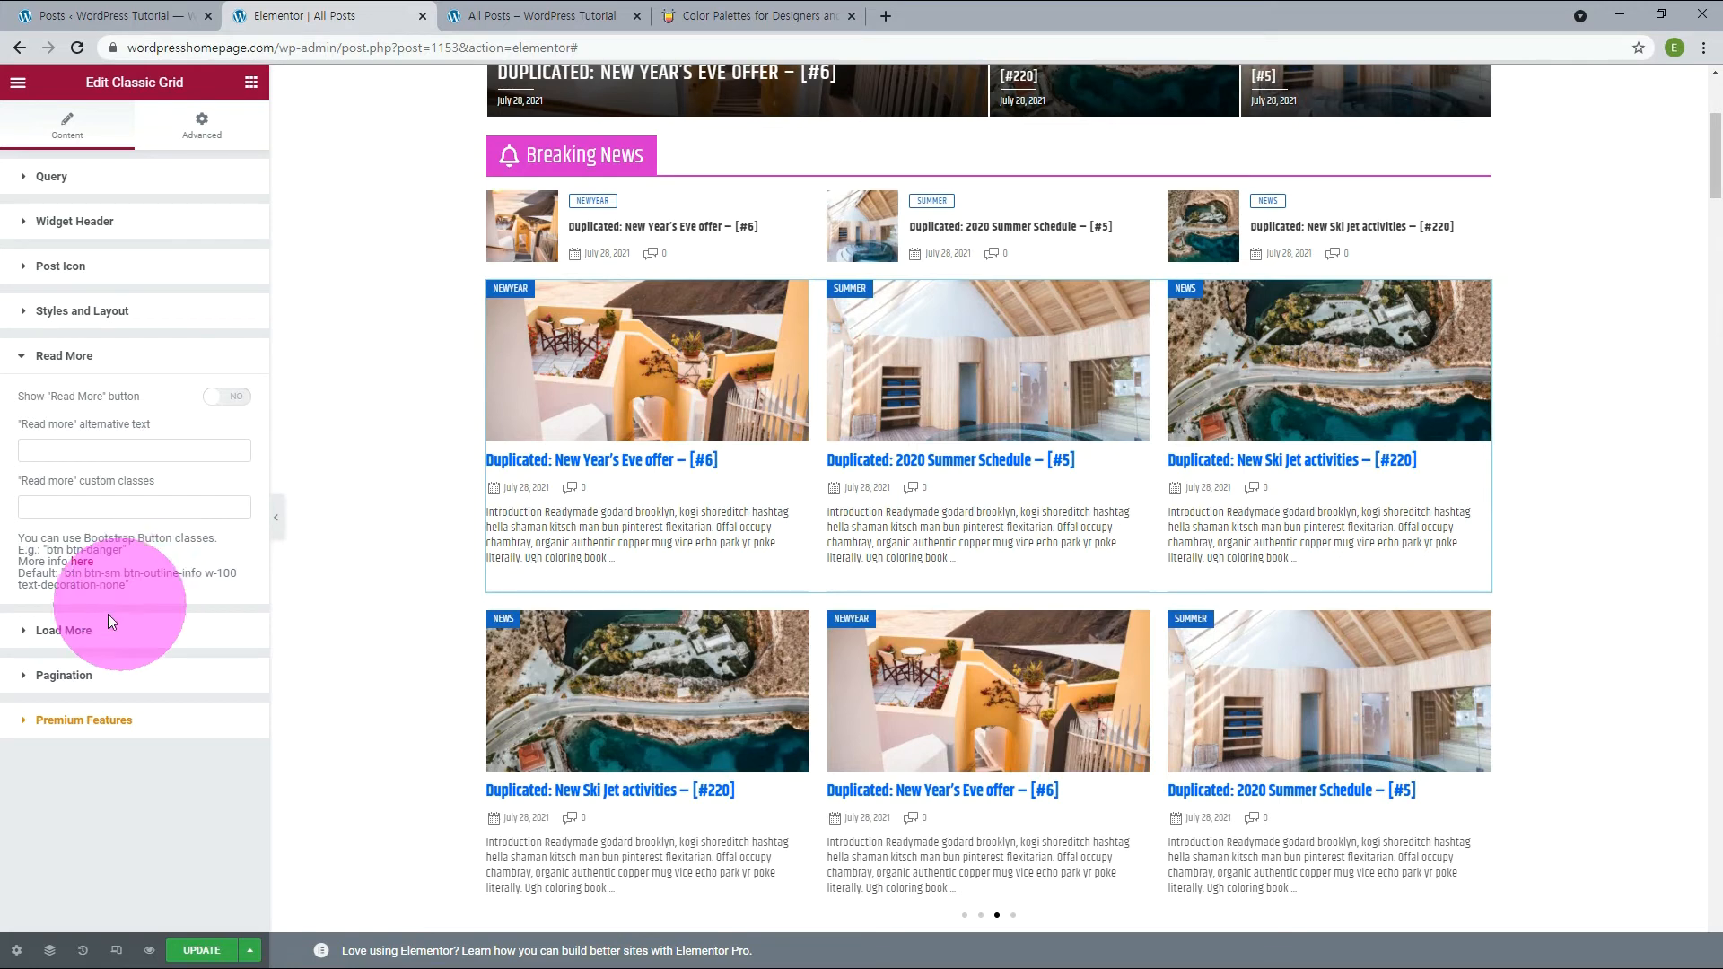
click(85, 633)
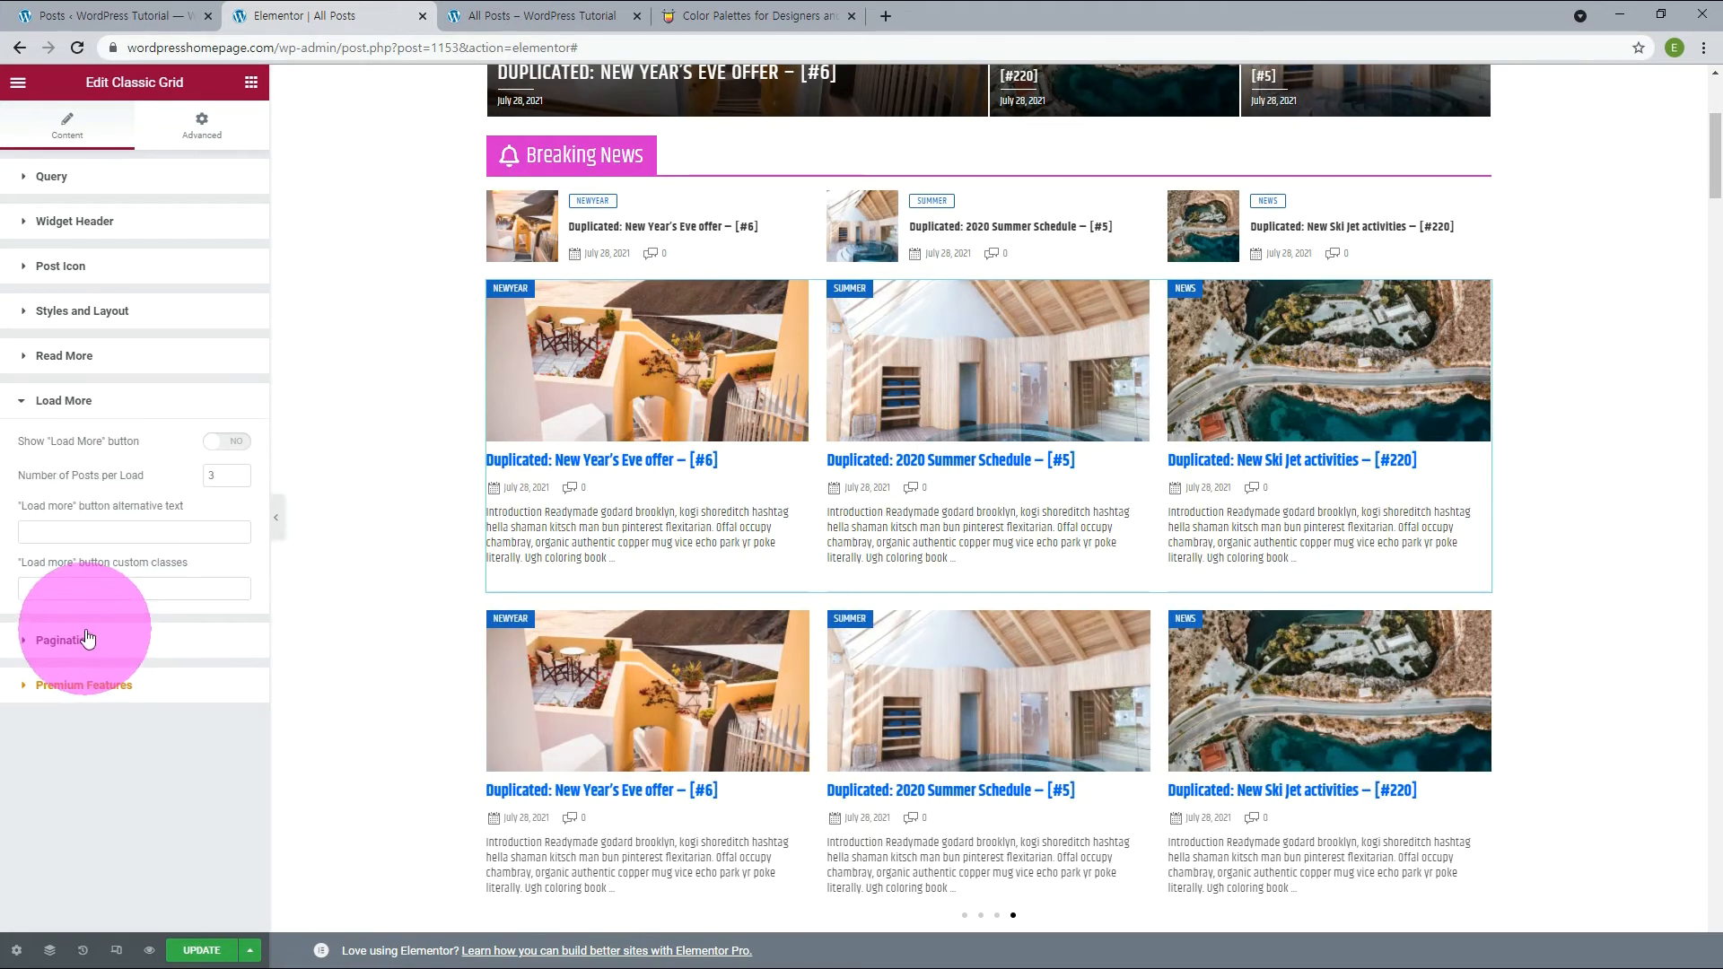
click(88, 637)
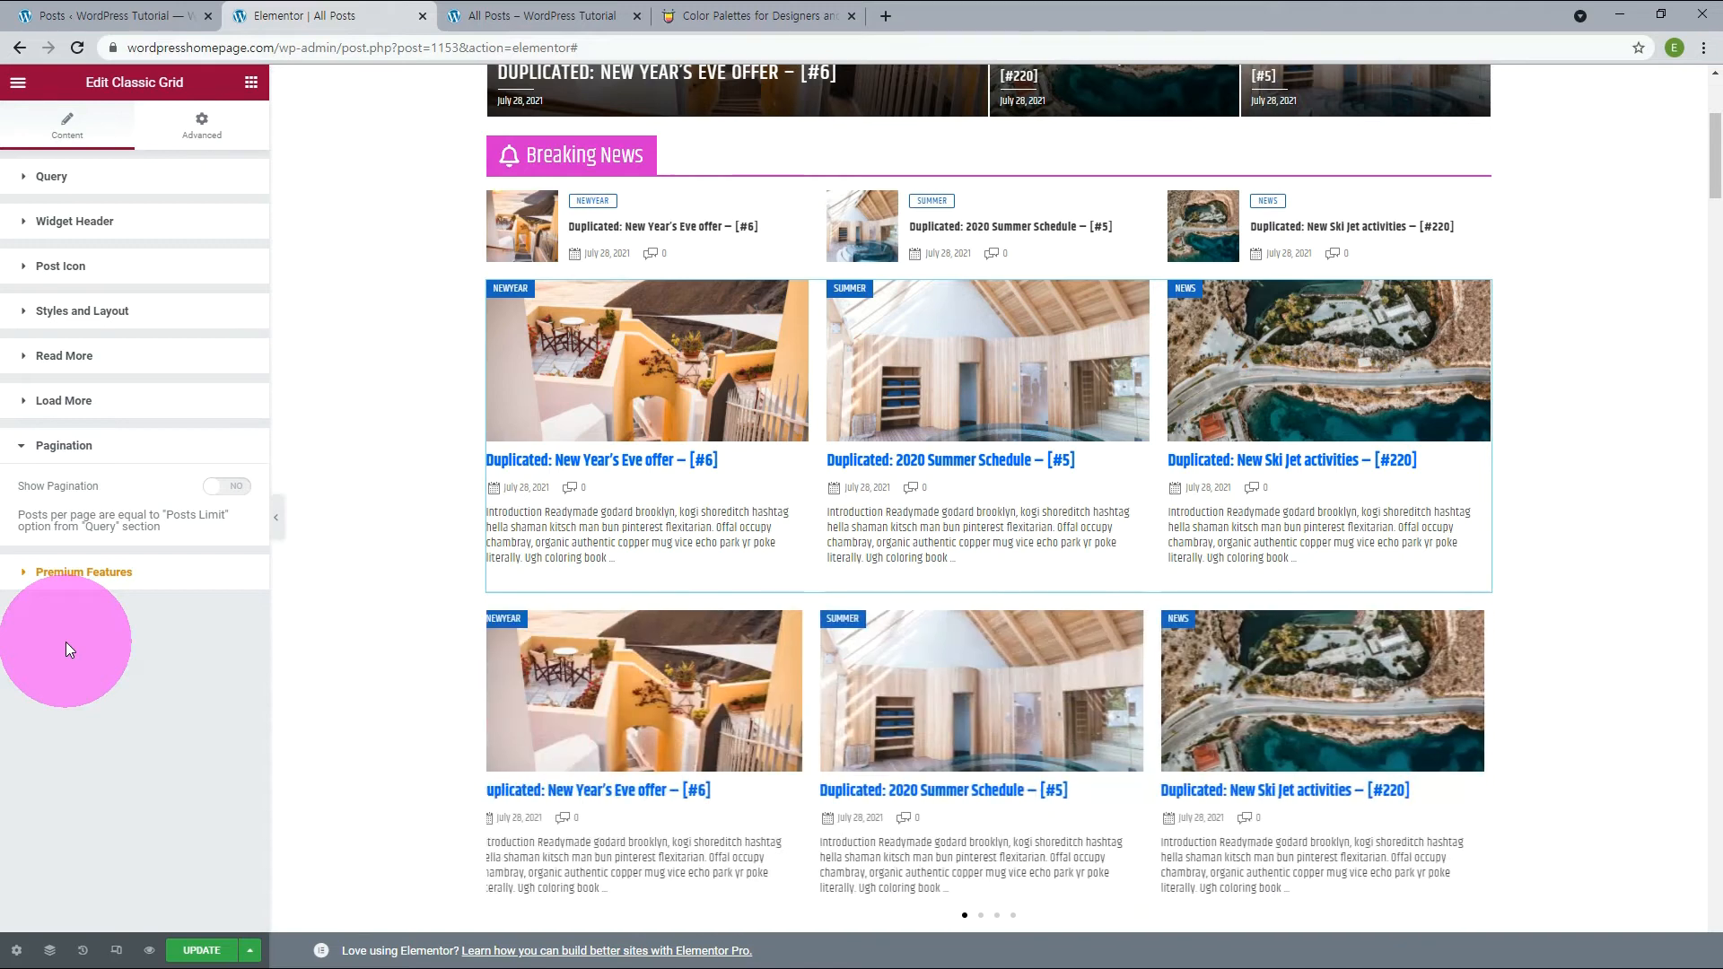
Step: Open the Classic Slider for editing and set its widget header title to "Sports"
scroll(1489, 457, down, 2)
click(1492, 461)
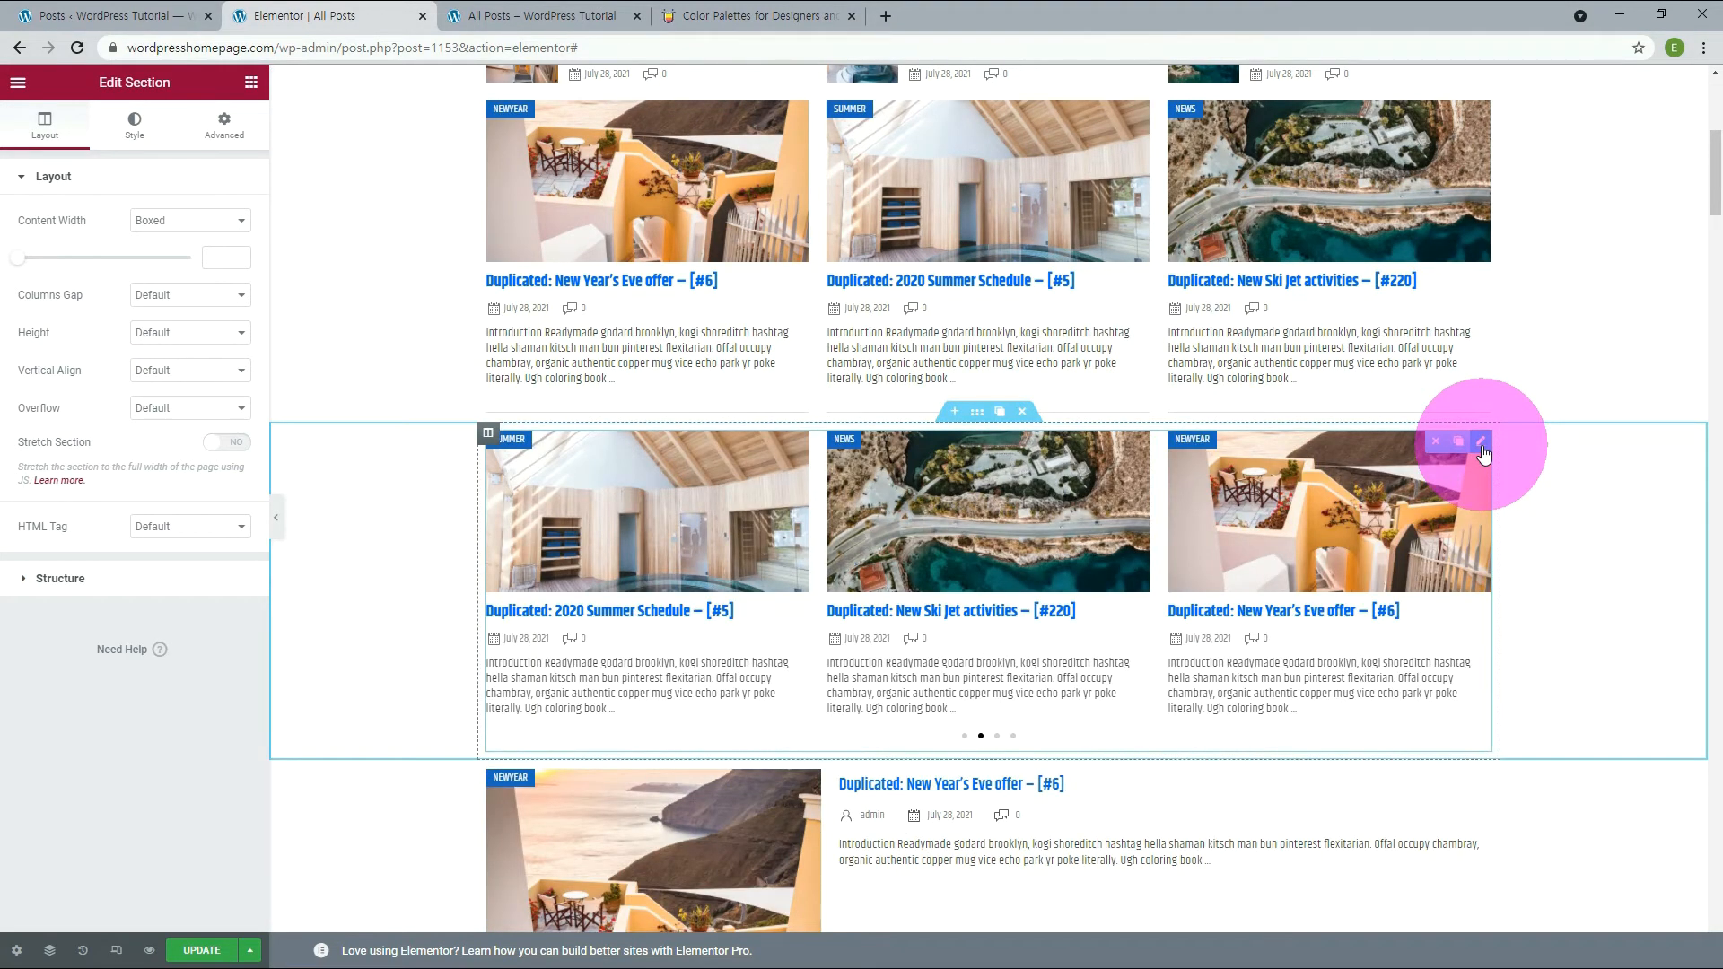
click(1481, 444)
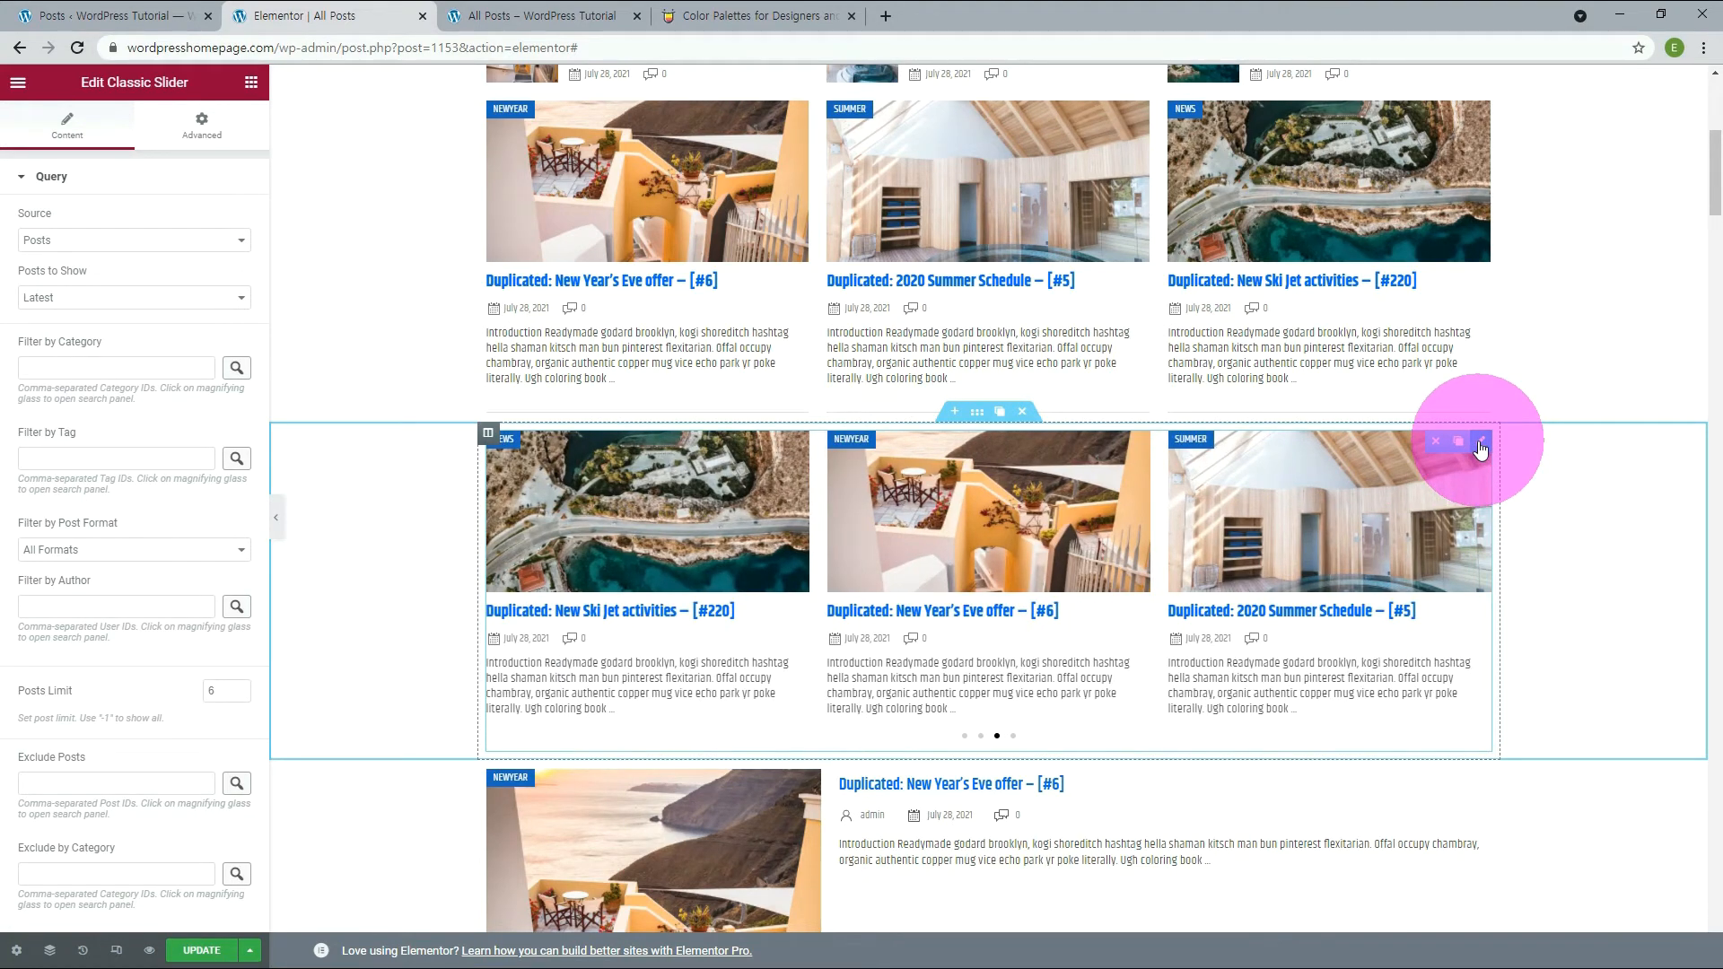
click(51, 177)
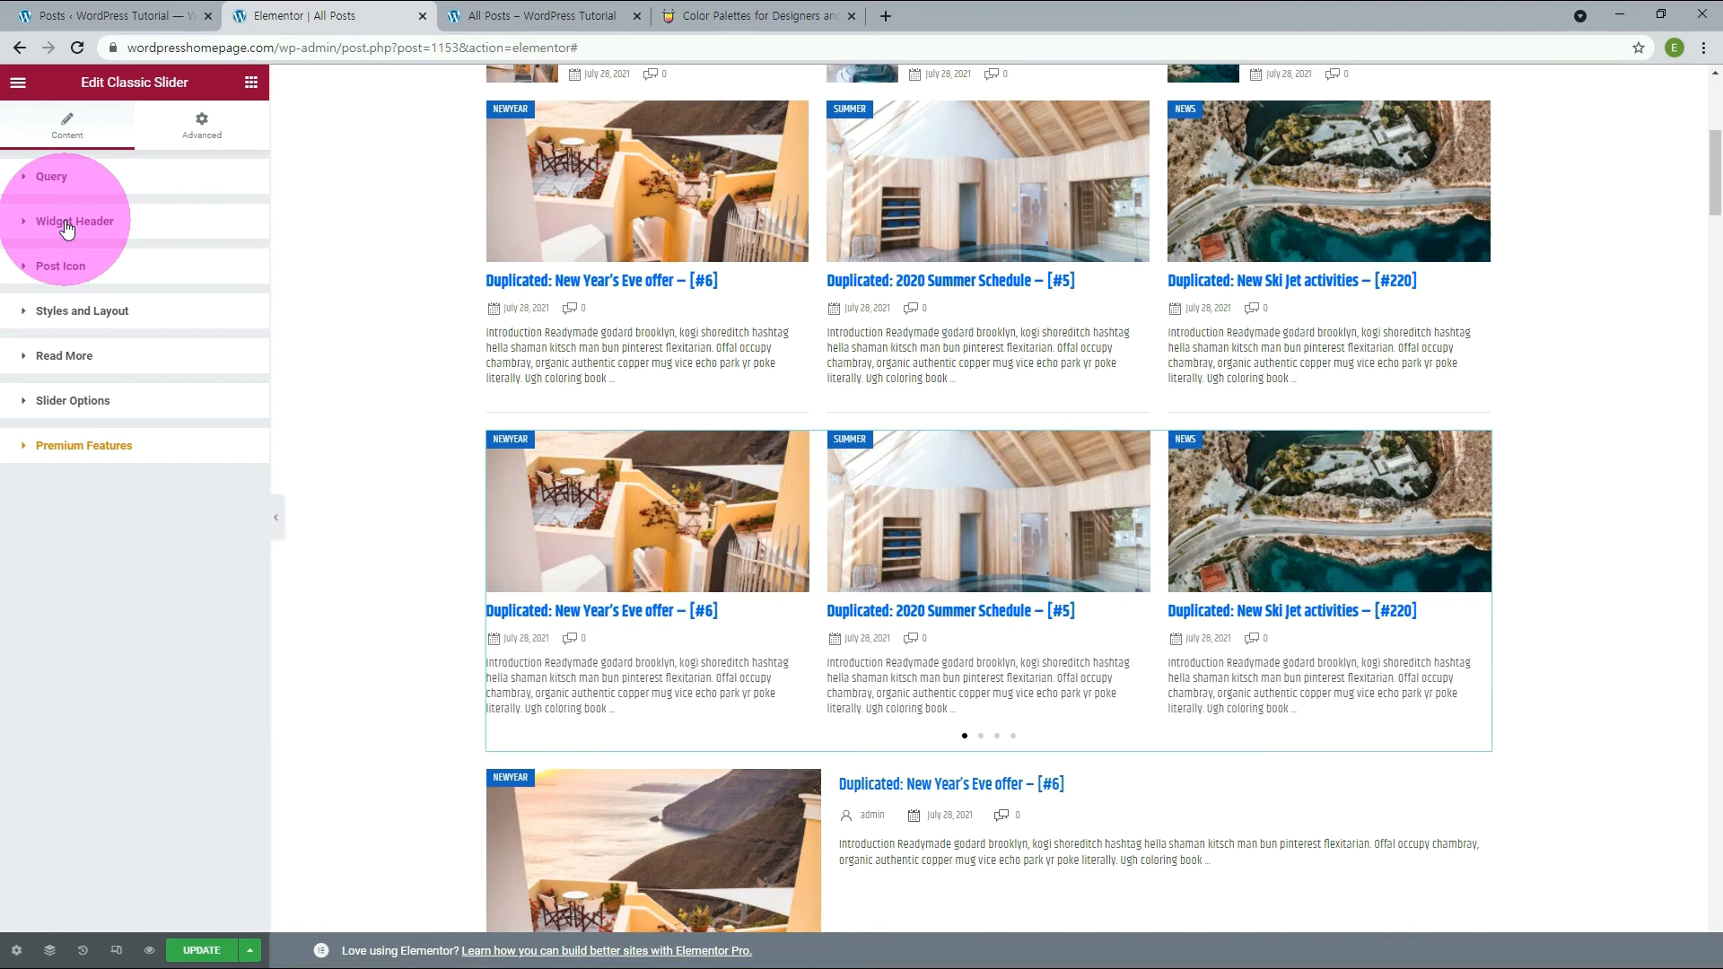
click(67, 230)
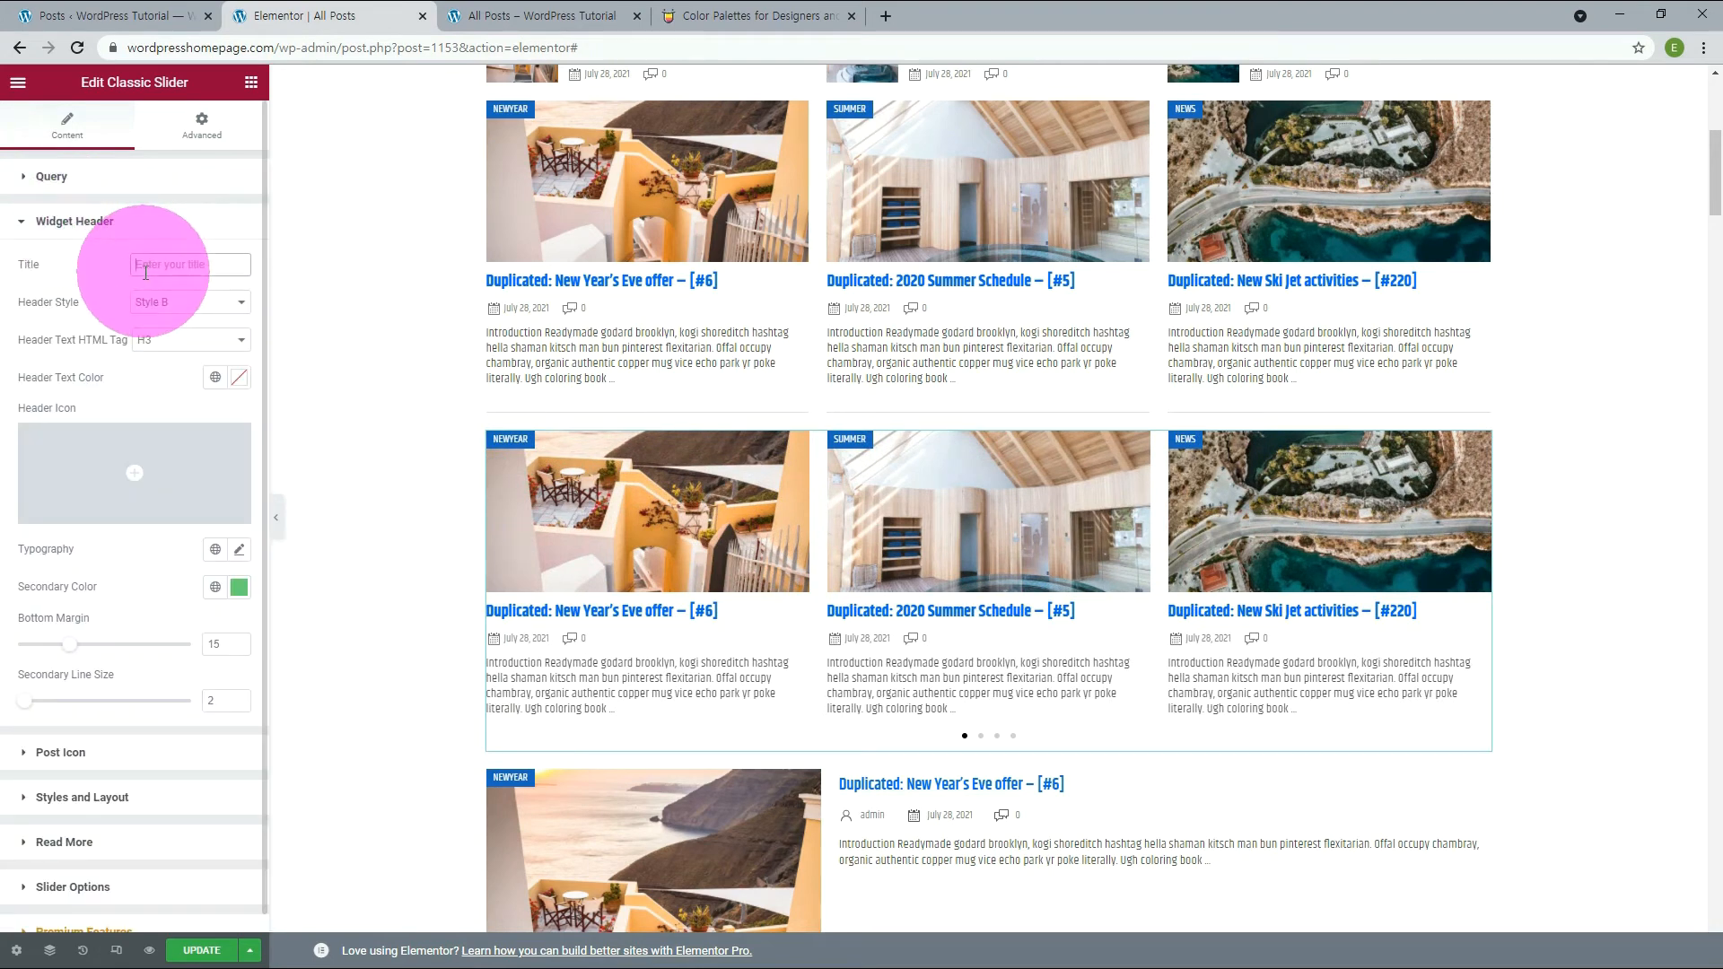
text(Sports)
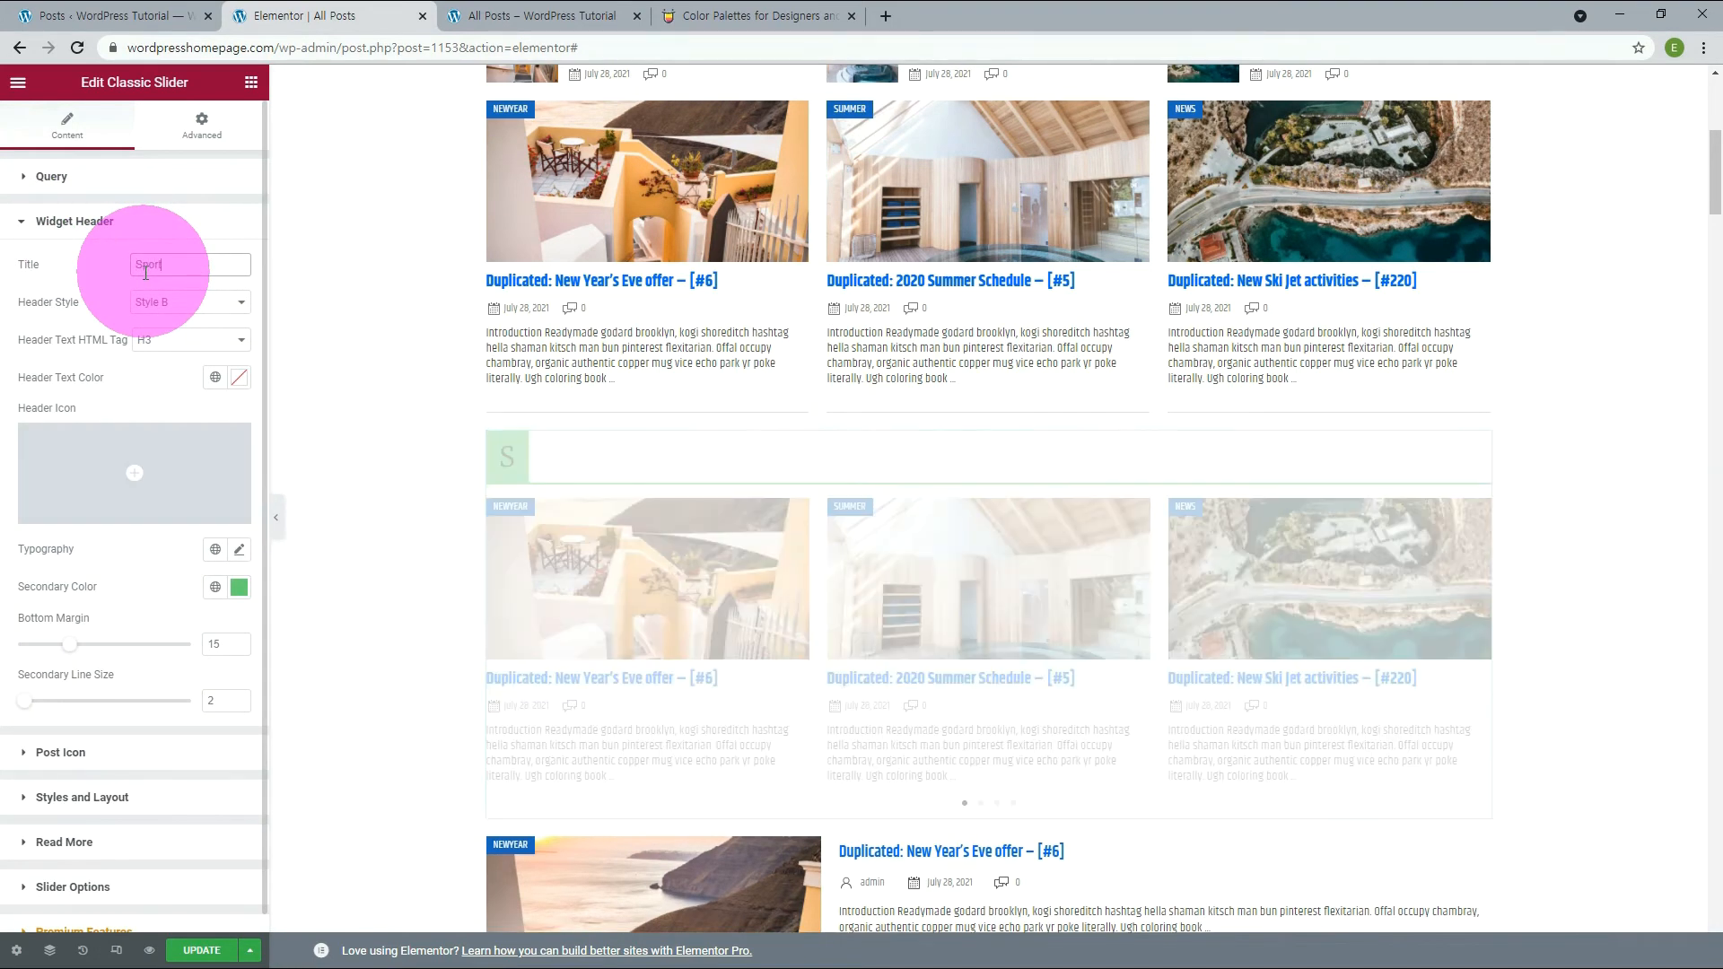
Step: Set the Classic Slider's header text to the white global color and its typography to the Khand global font with size 25 px
click(216, 377)
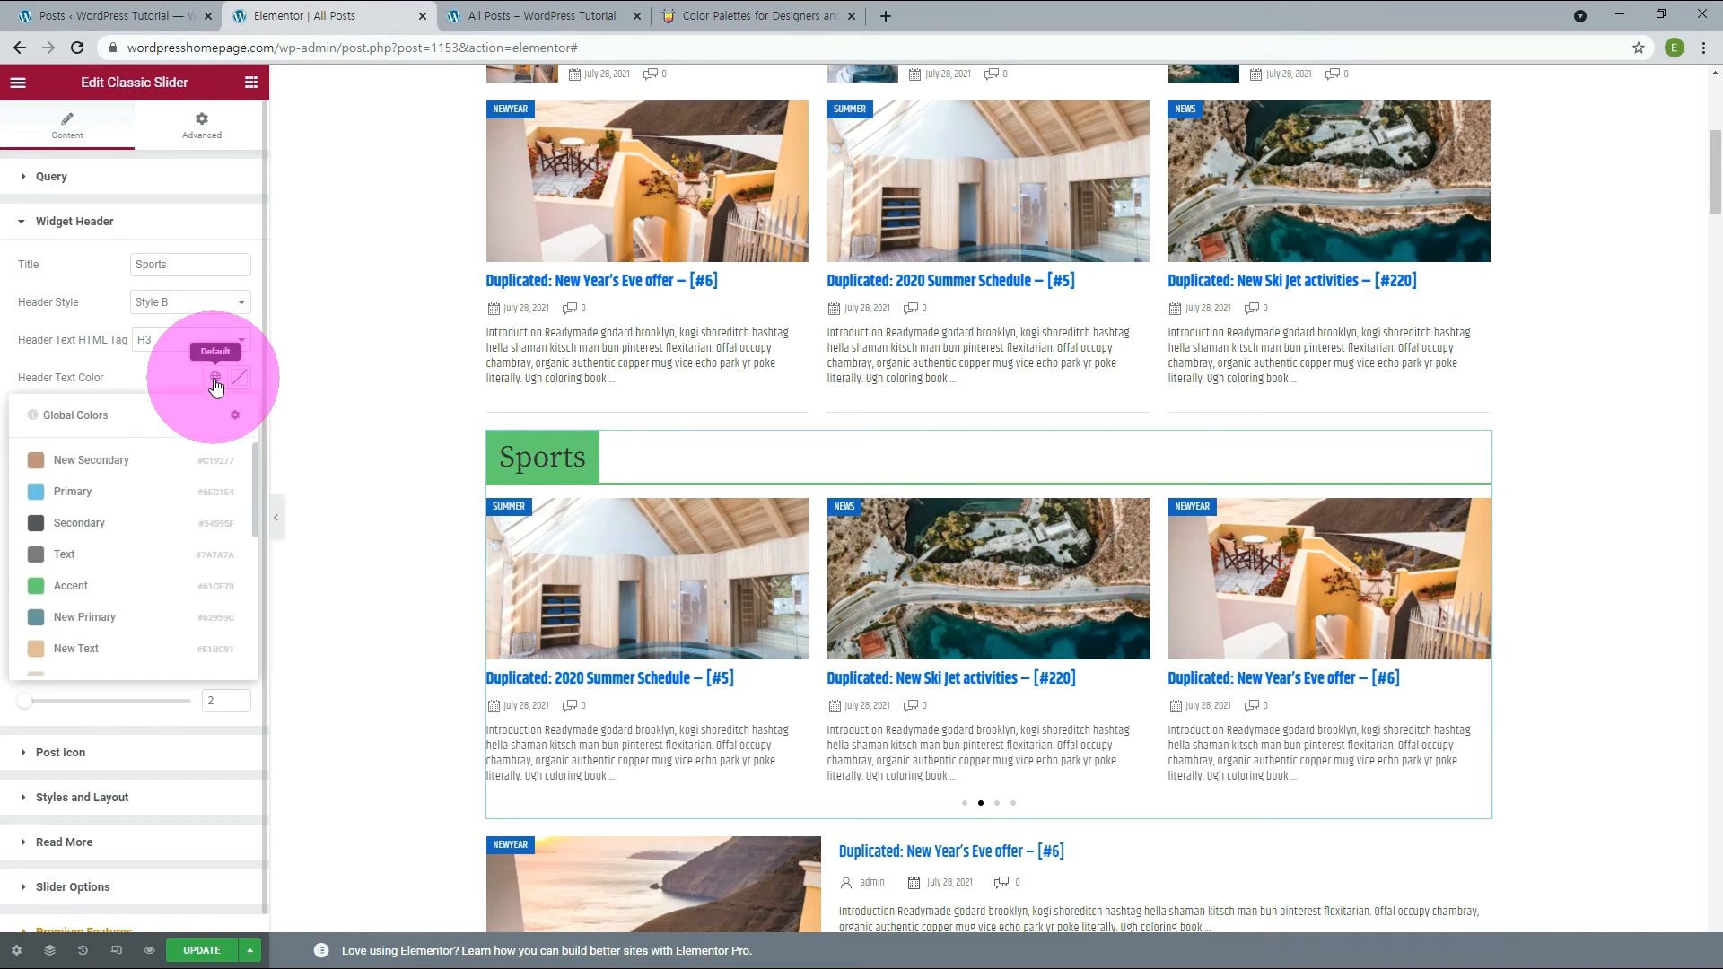
click(133, 588)
click(215, 549)
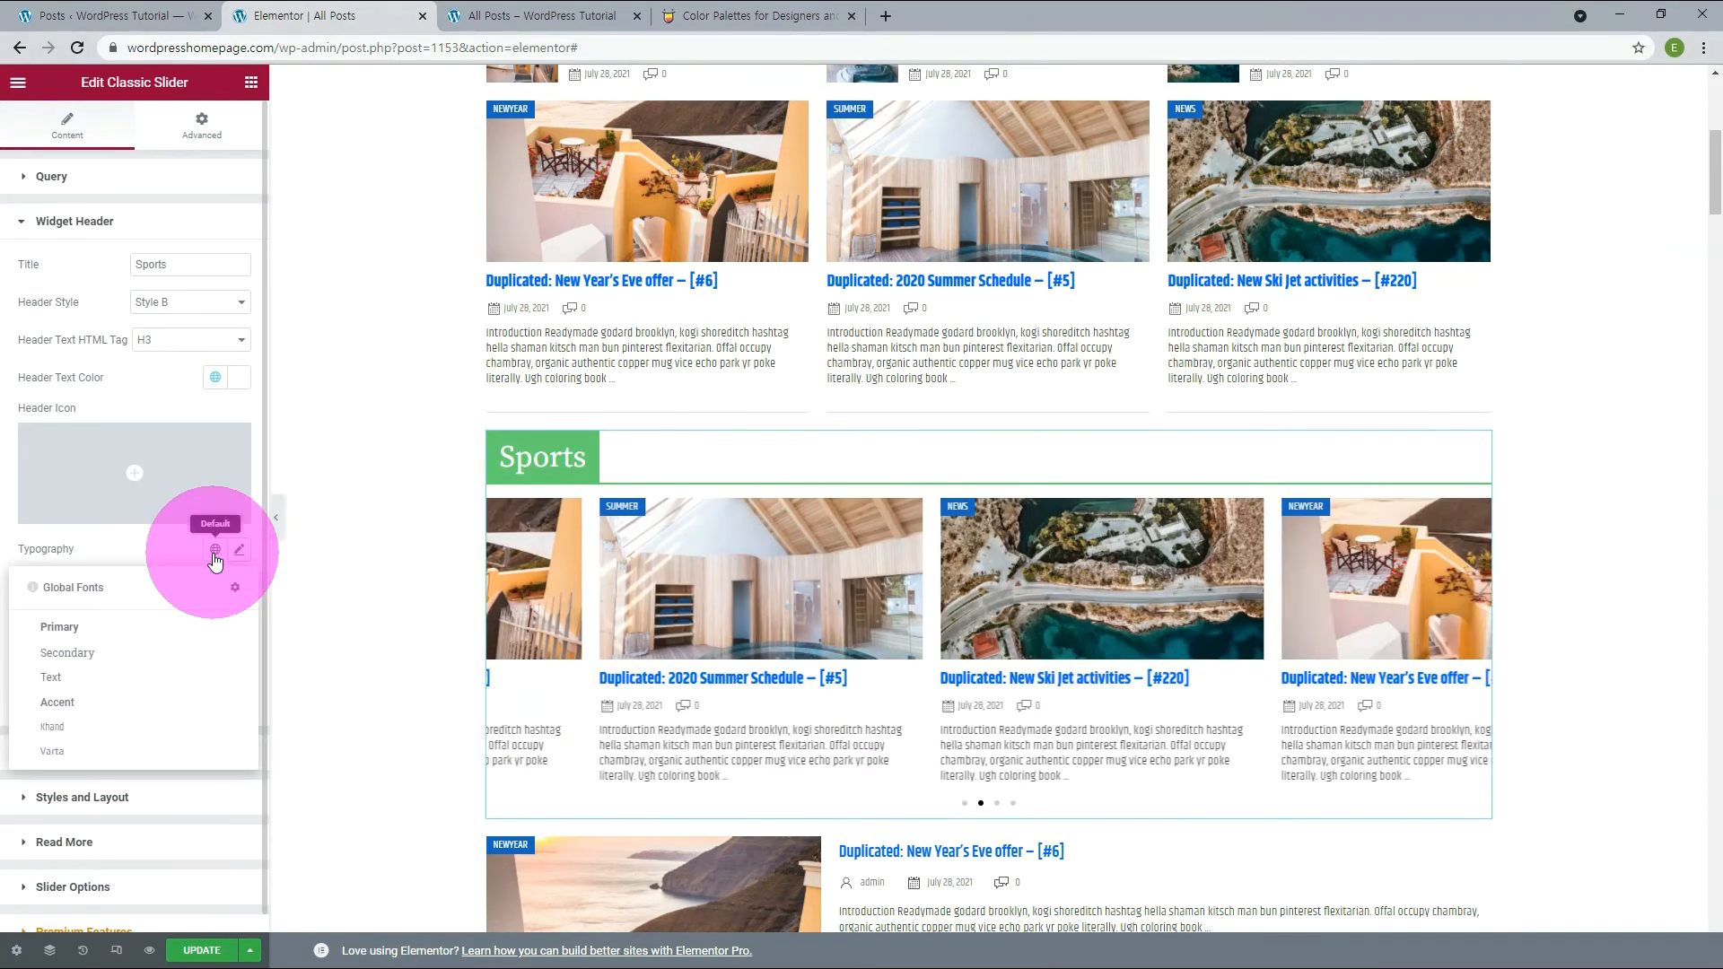
click(74, 740)
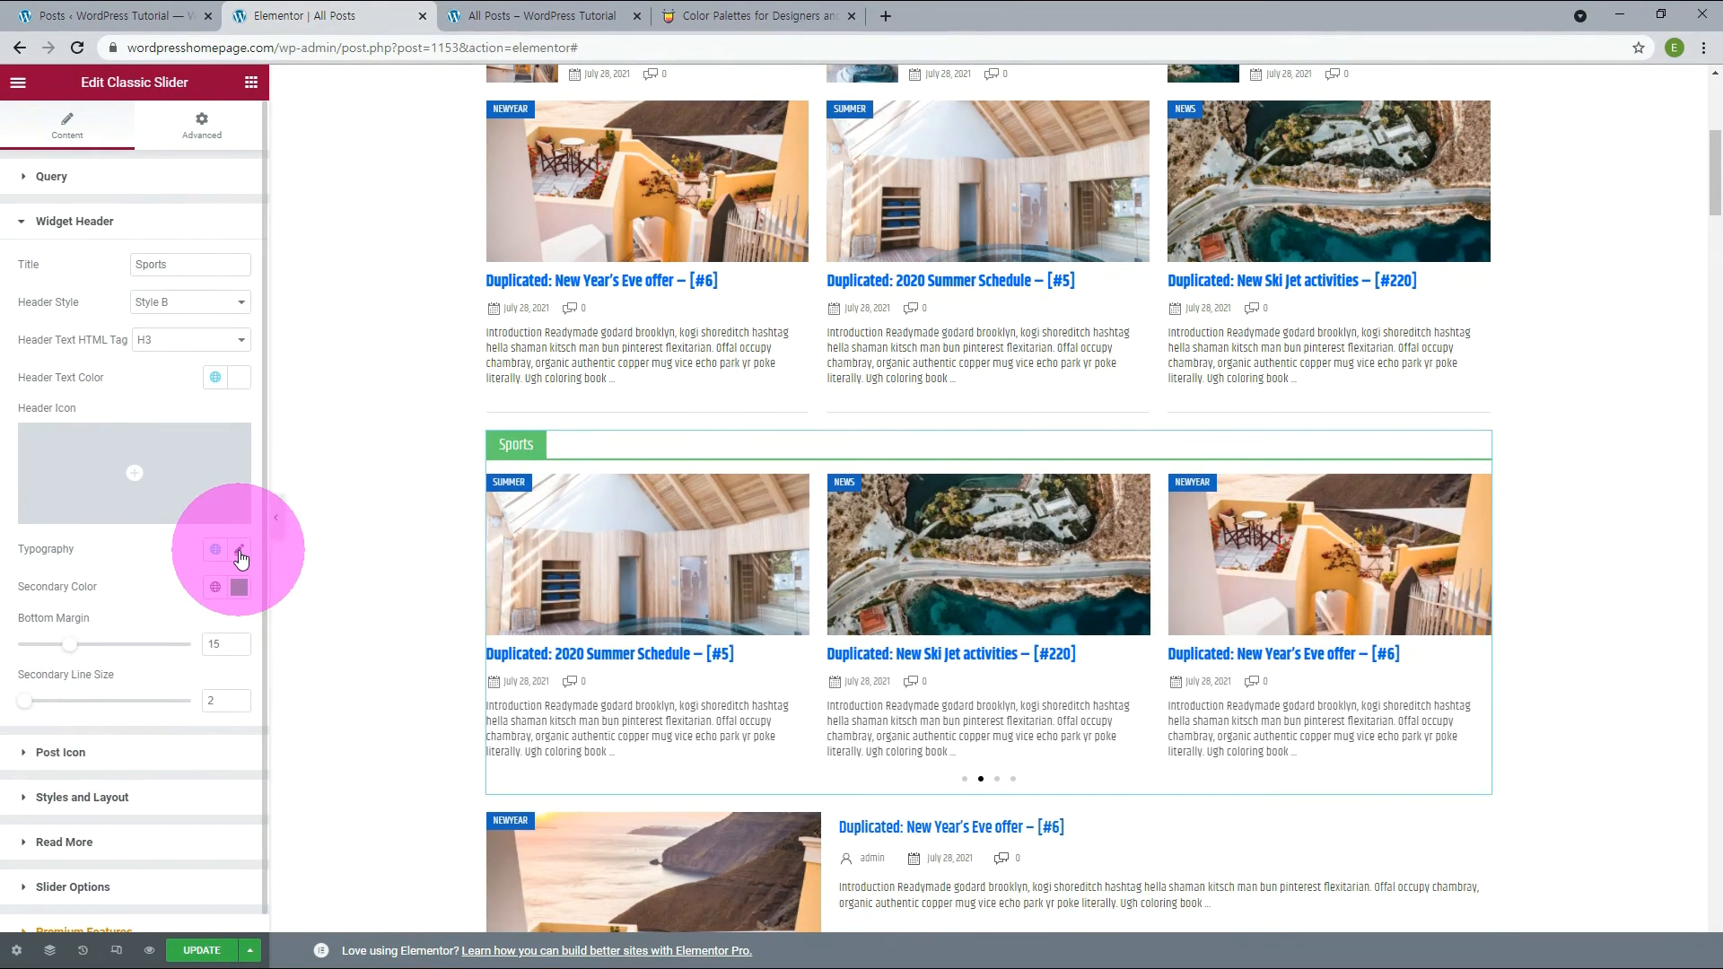
click(238, 549)
text(25)
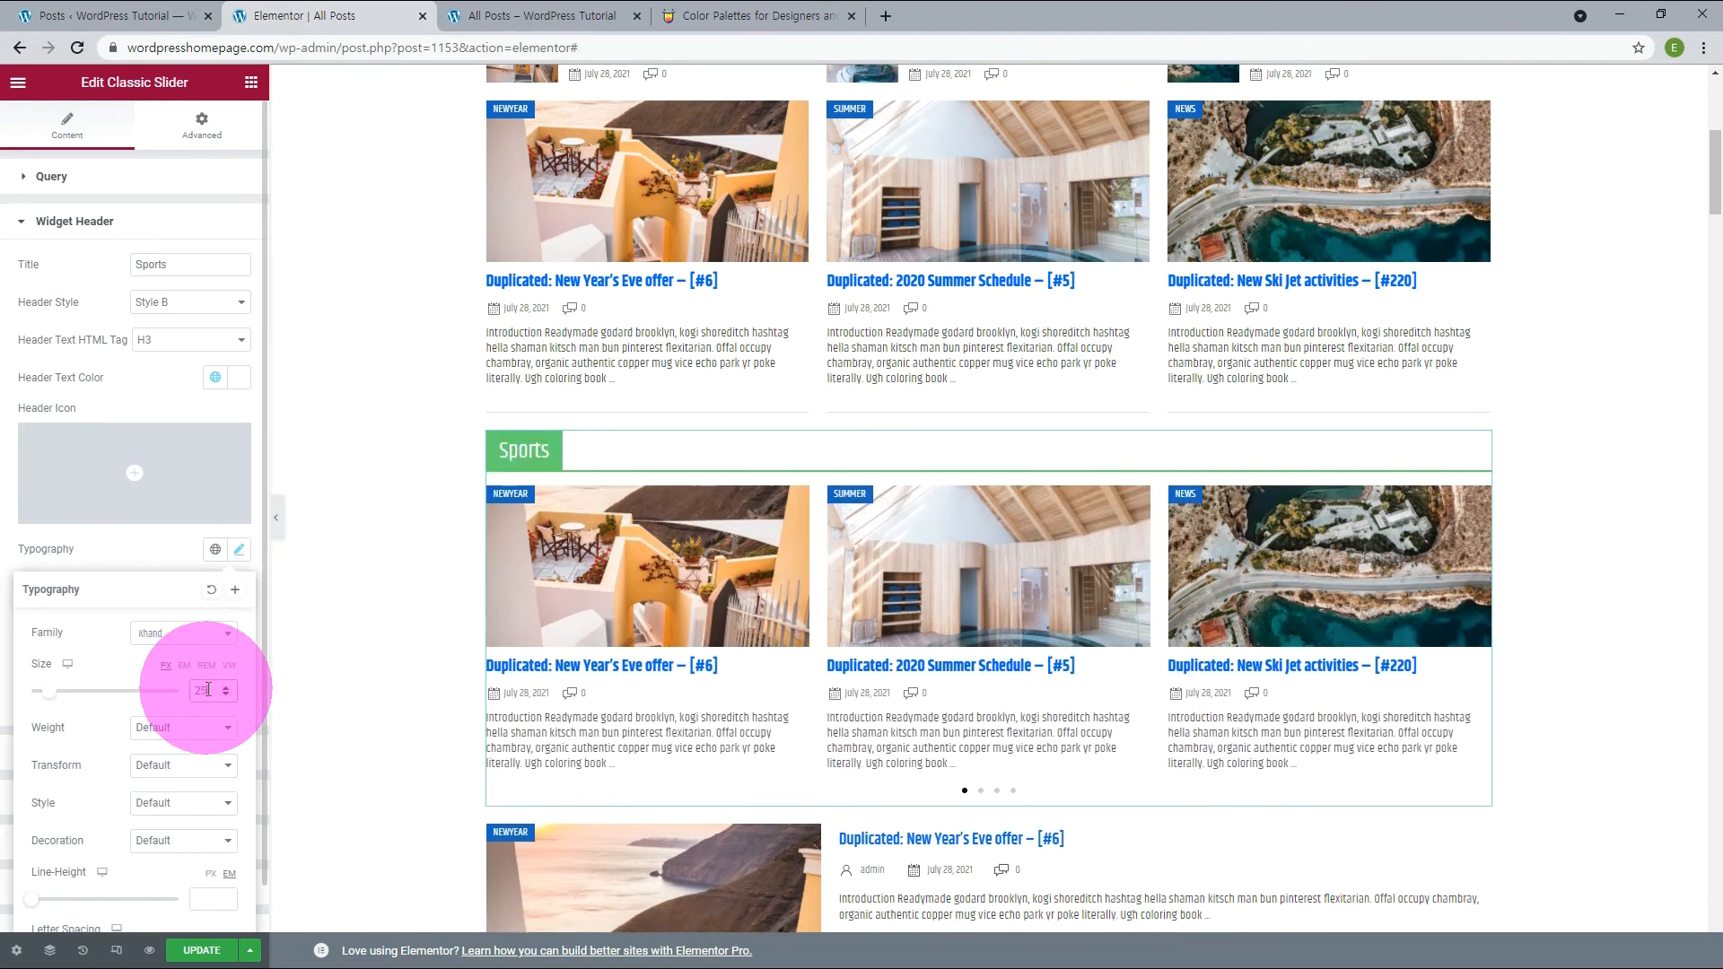
click(239, 549)
Step: Set the Secondary Color of the Classic Slider's widget header to #78DEC7
click(239, 587)
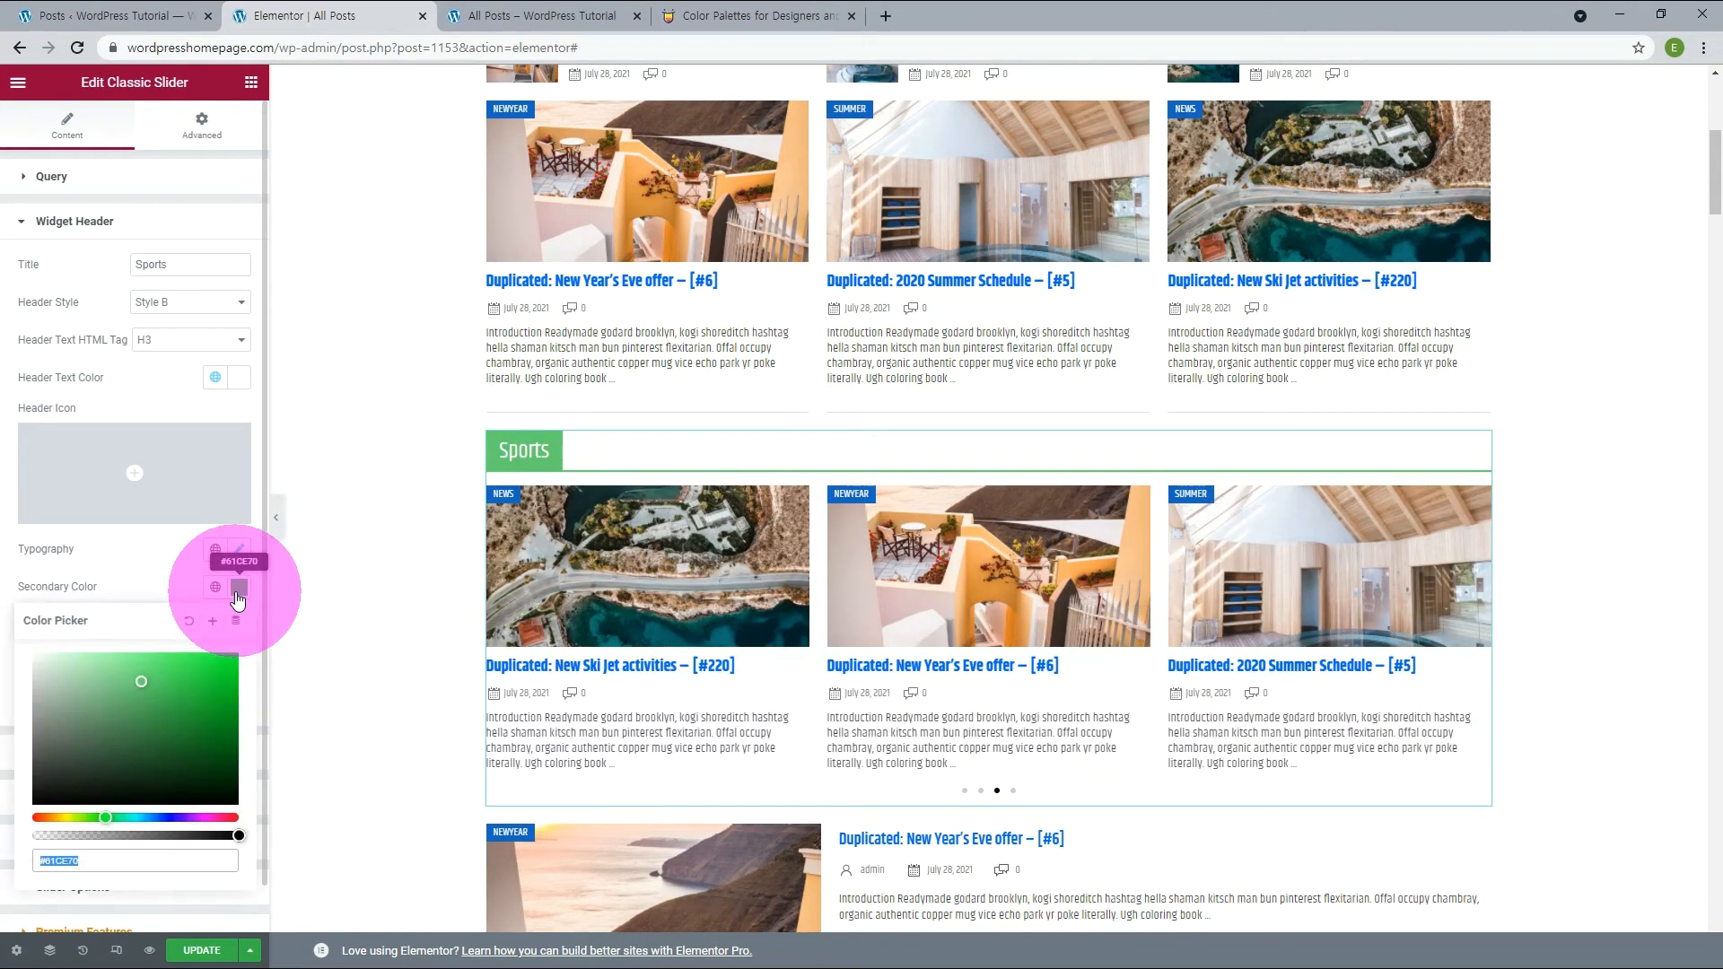
text(#78DEC7)
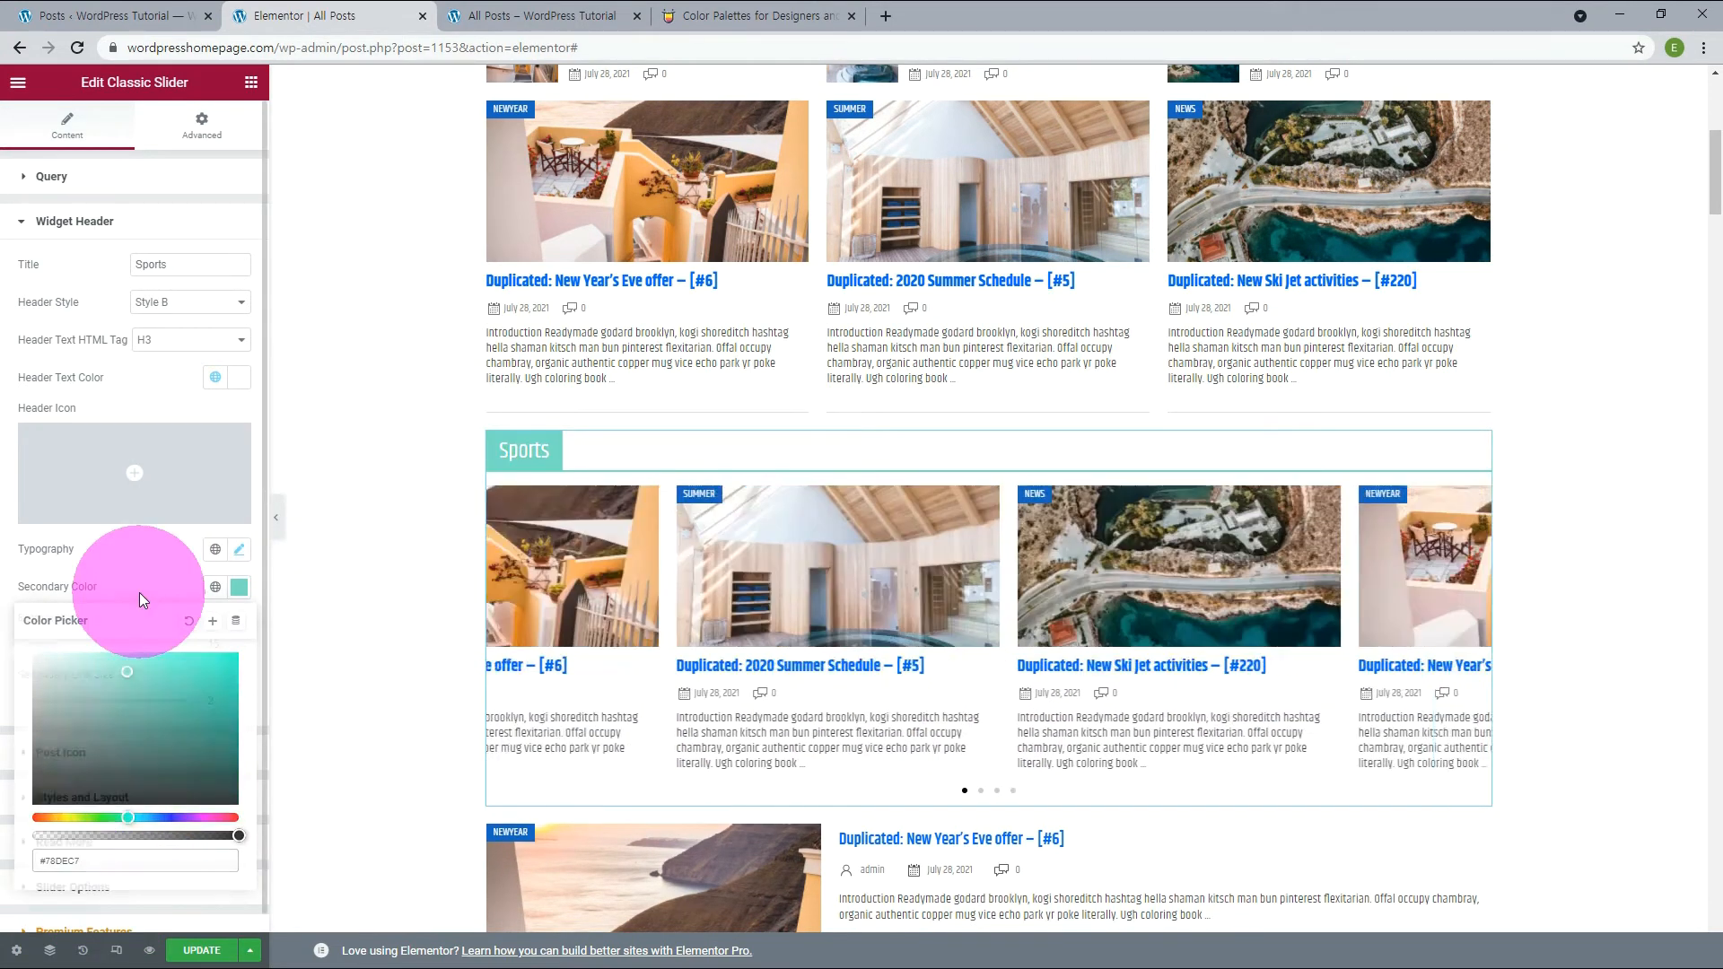
click(142, 596)
Step: Add the Biking icon from the Icon Library as the header icon of the Classic Slider
mouse_move(72, 518)
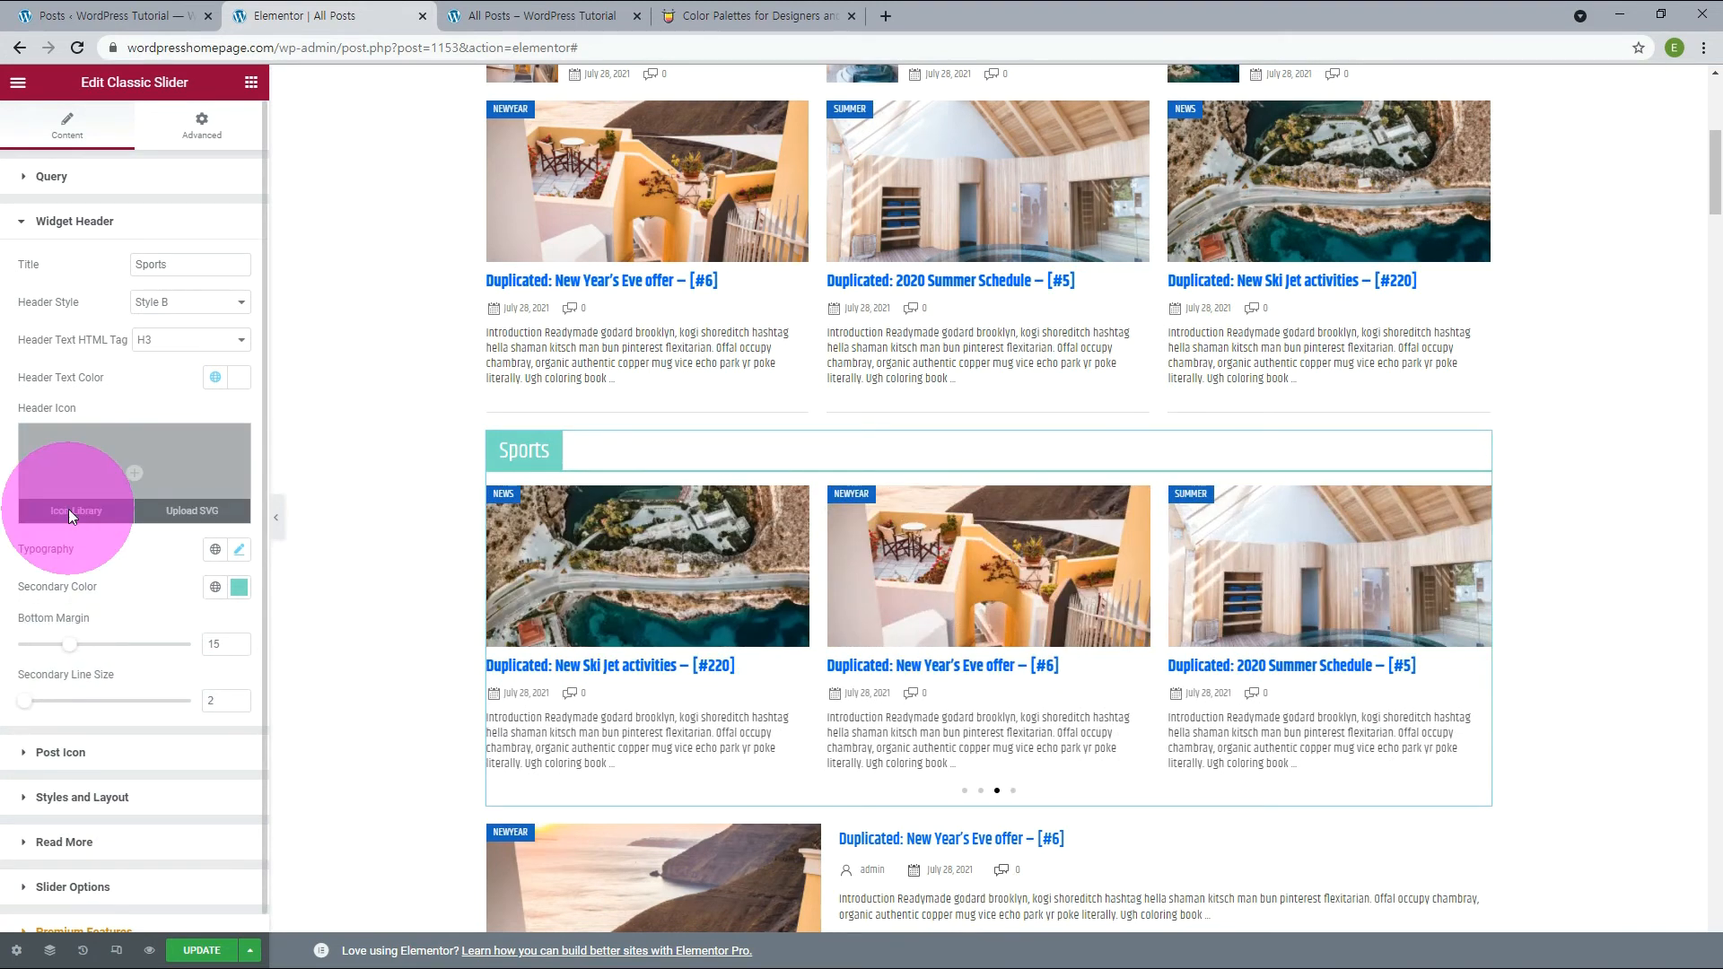
click(70, 515)
scroll(1172, 617, down, 5)
click(1172, 618)
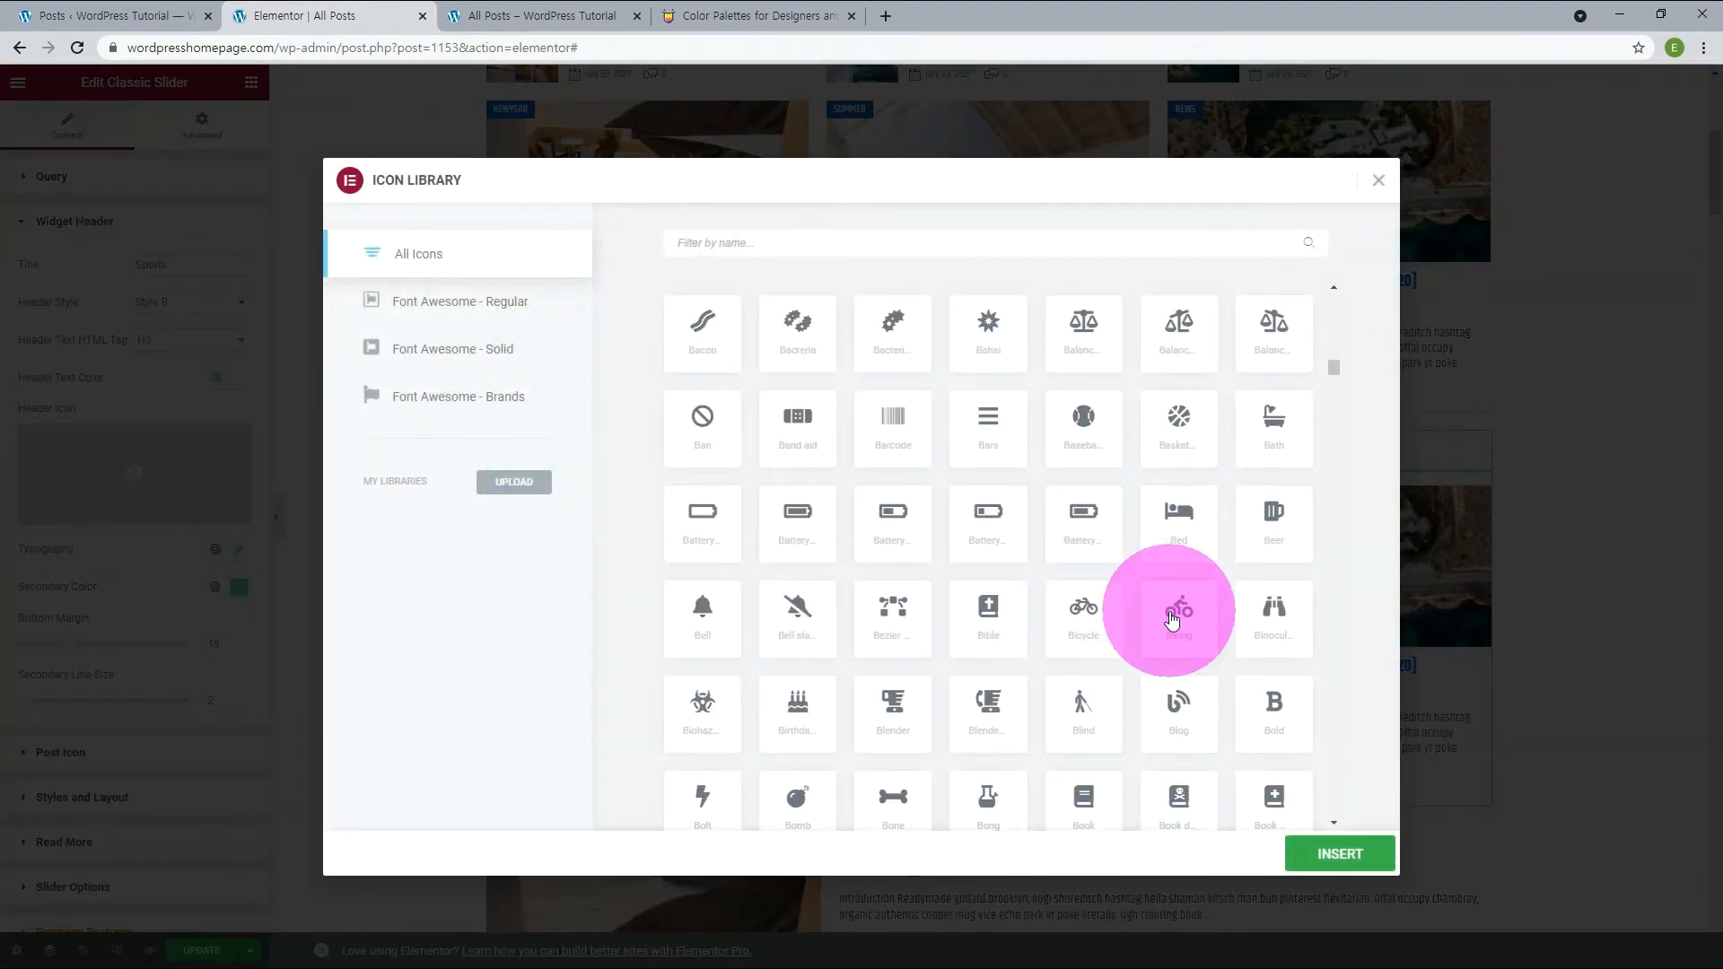
click(1326, 853)
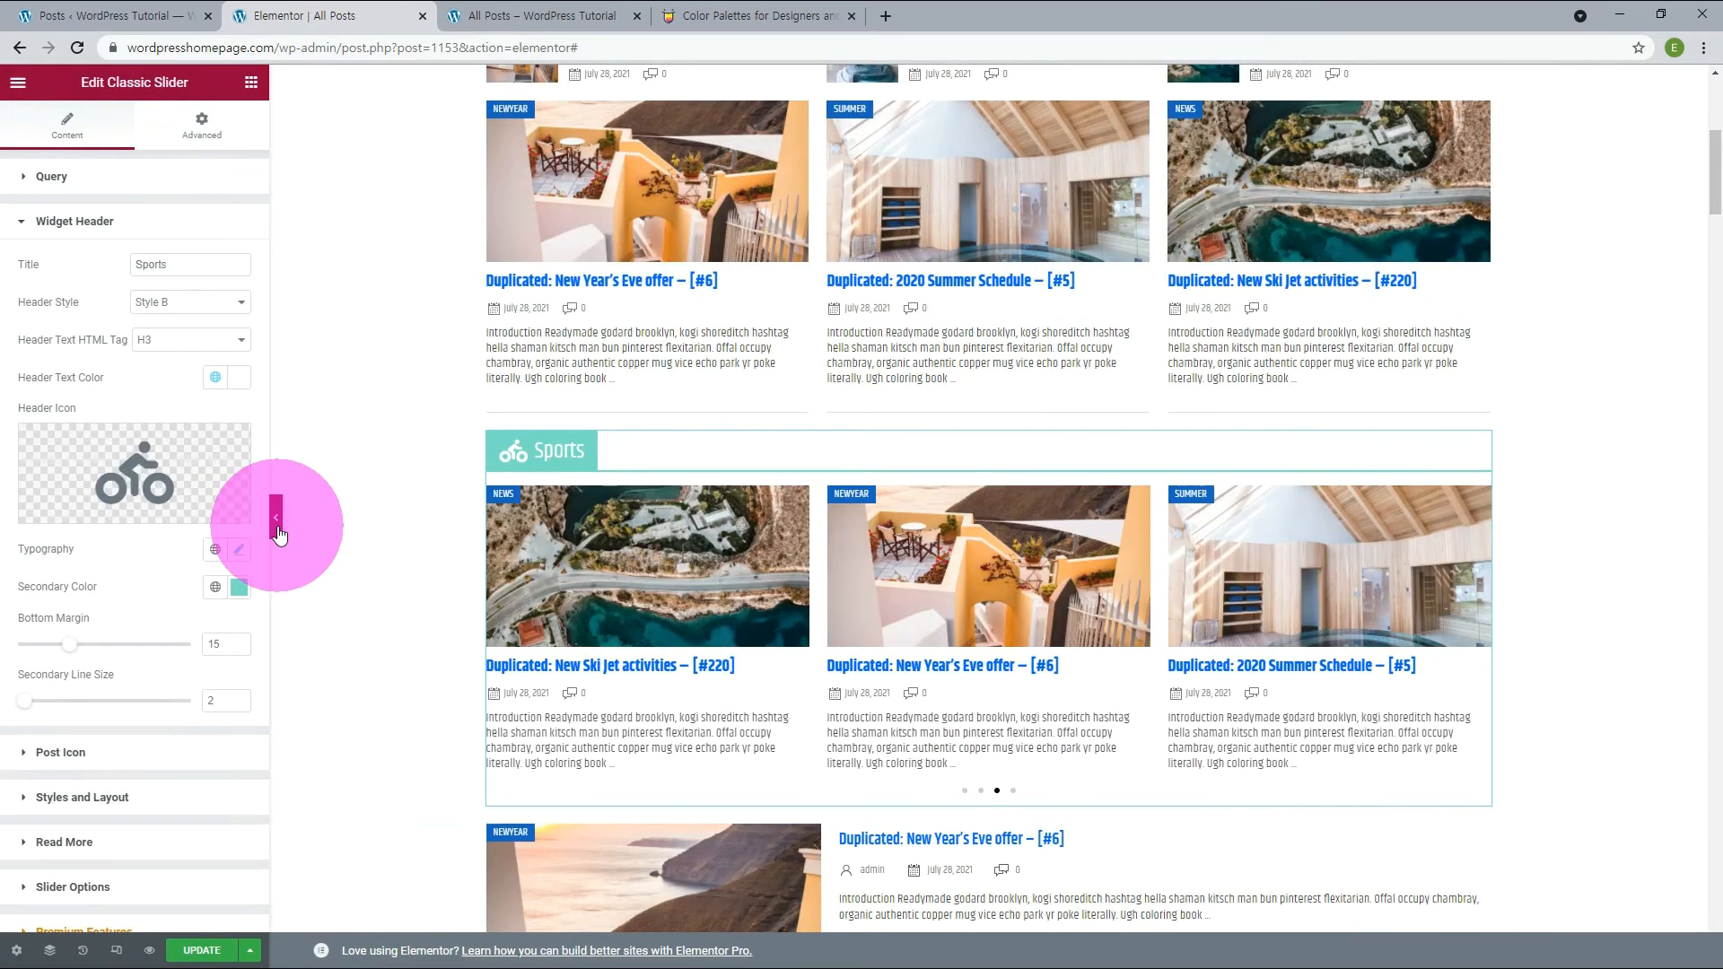
Step: Preview the page without the editing panel, check the Sports slider, and bring the panel back
click(277, 520)
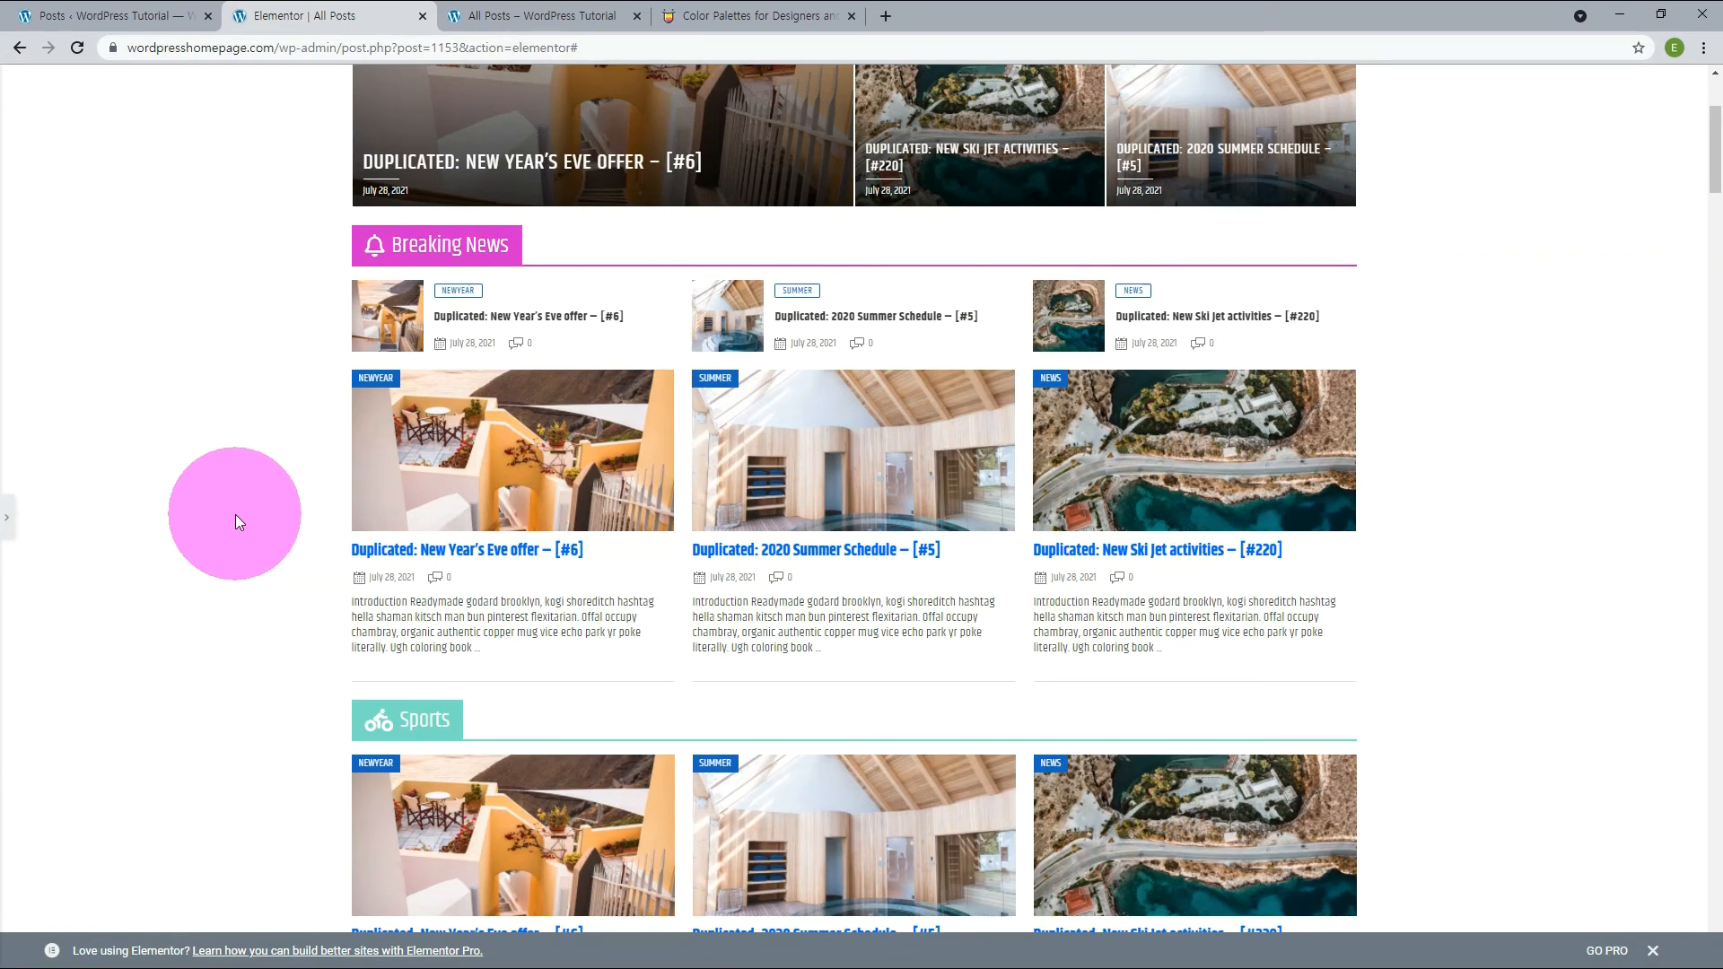
scroll(235, 514, down, 4)
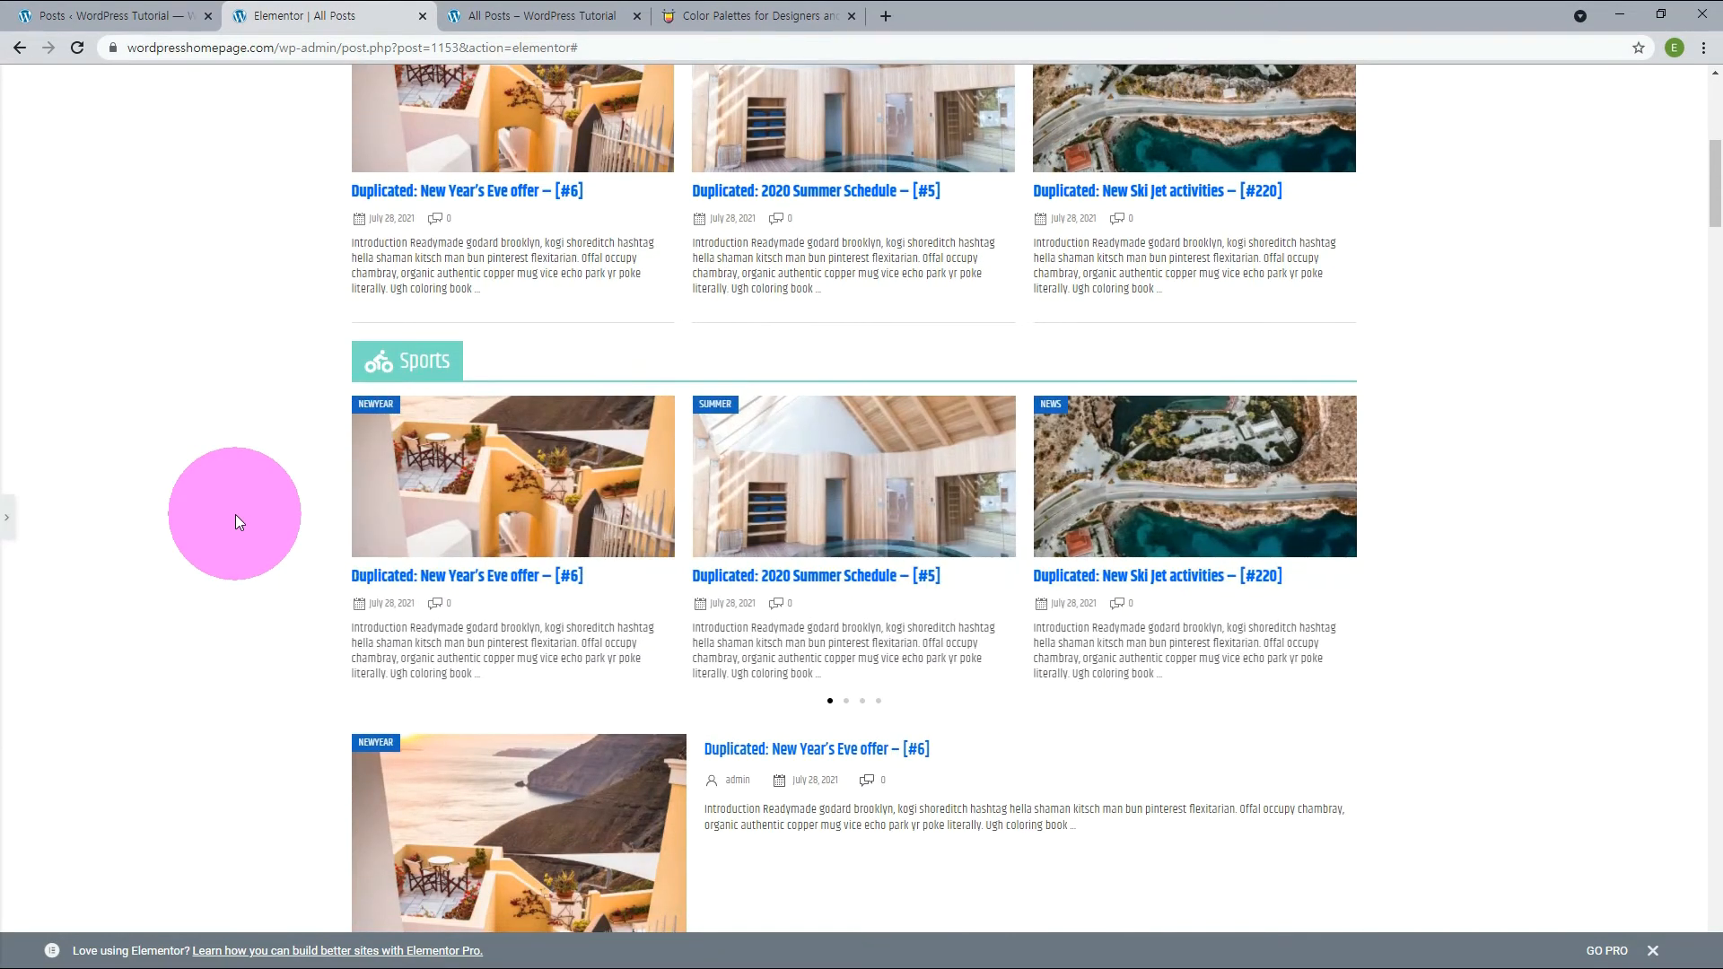
click(7, 519)
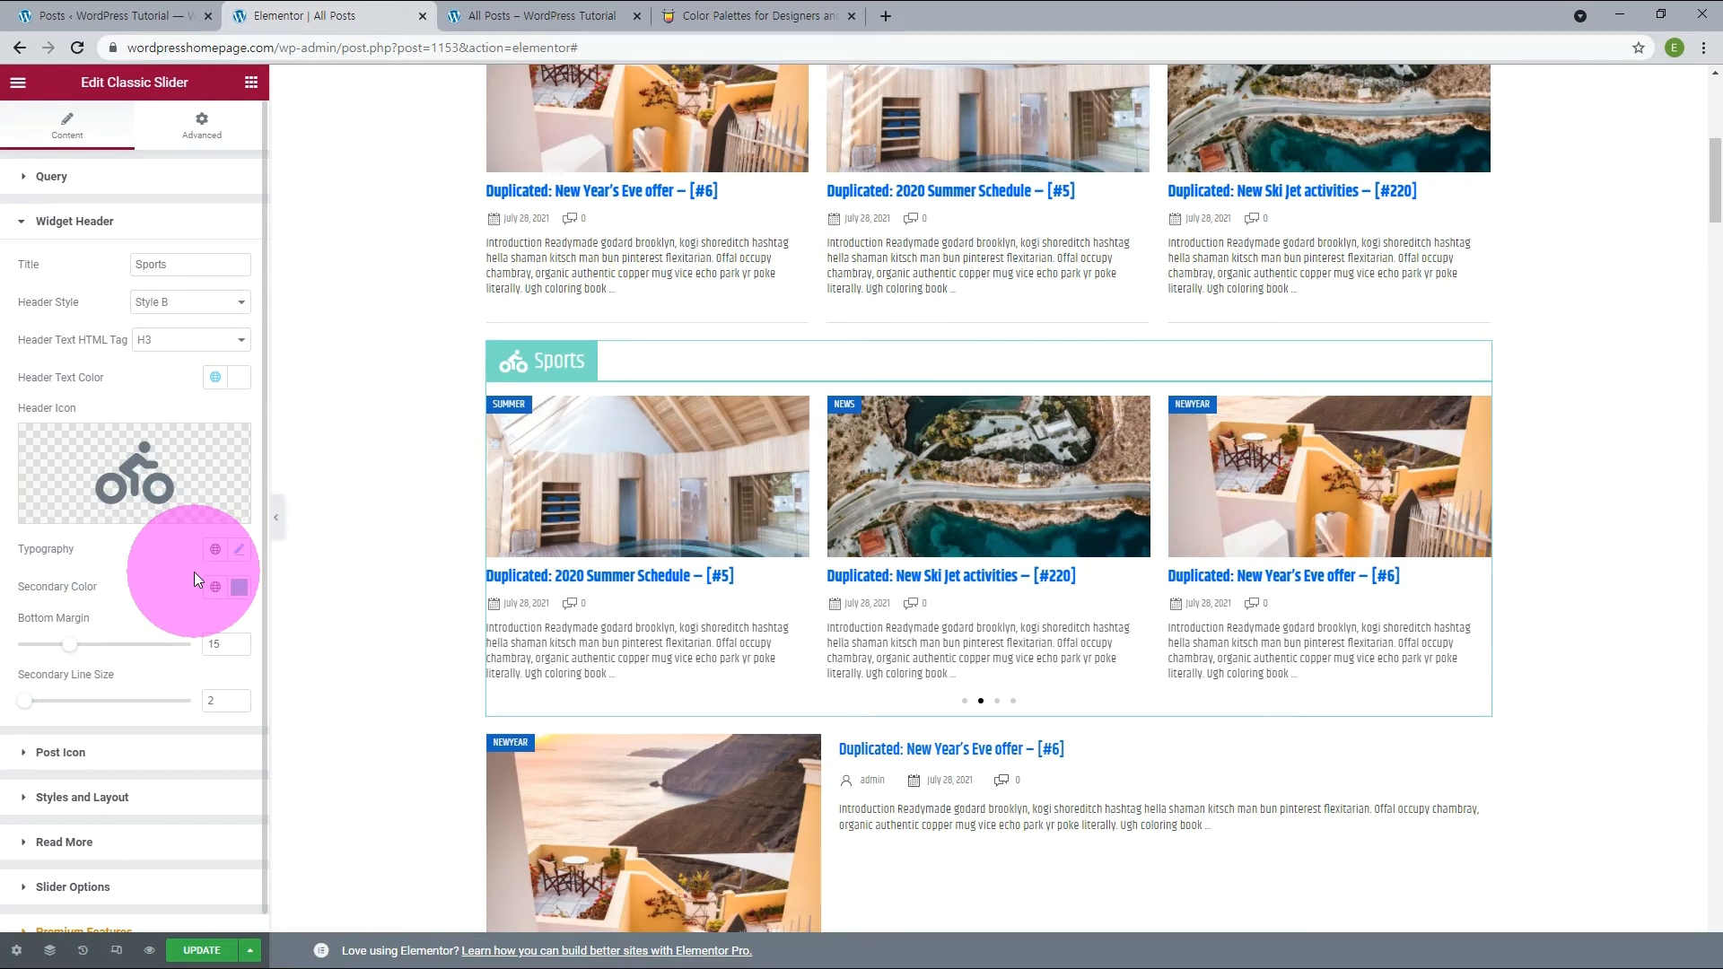
Step: In the Classic Slider's Slider Options, set Slides to Show to 4 and Slides to Scroll to 2
click(73, 886)
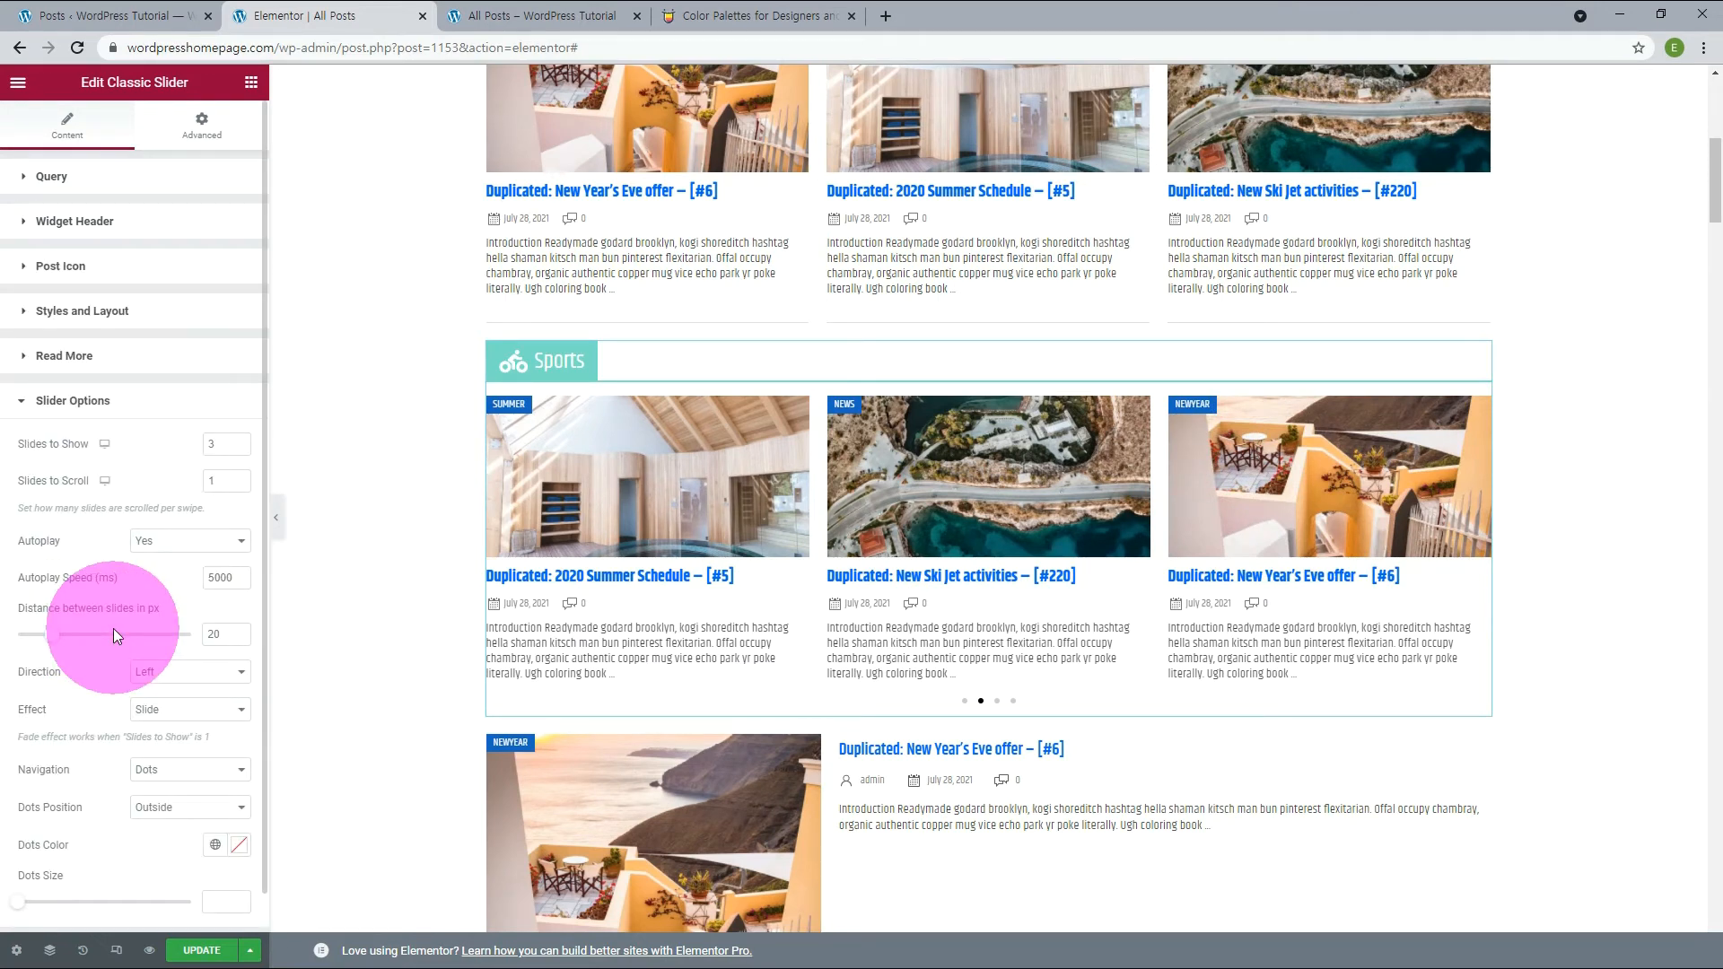
click(239, 441)
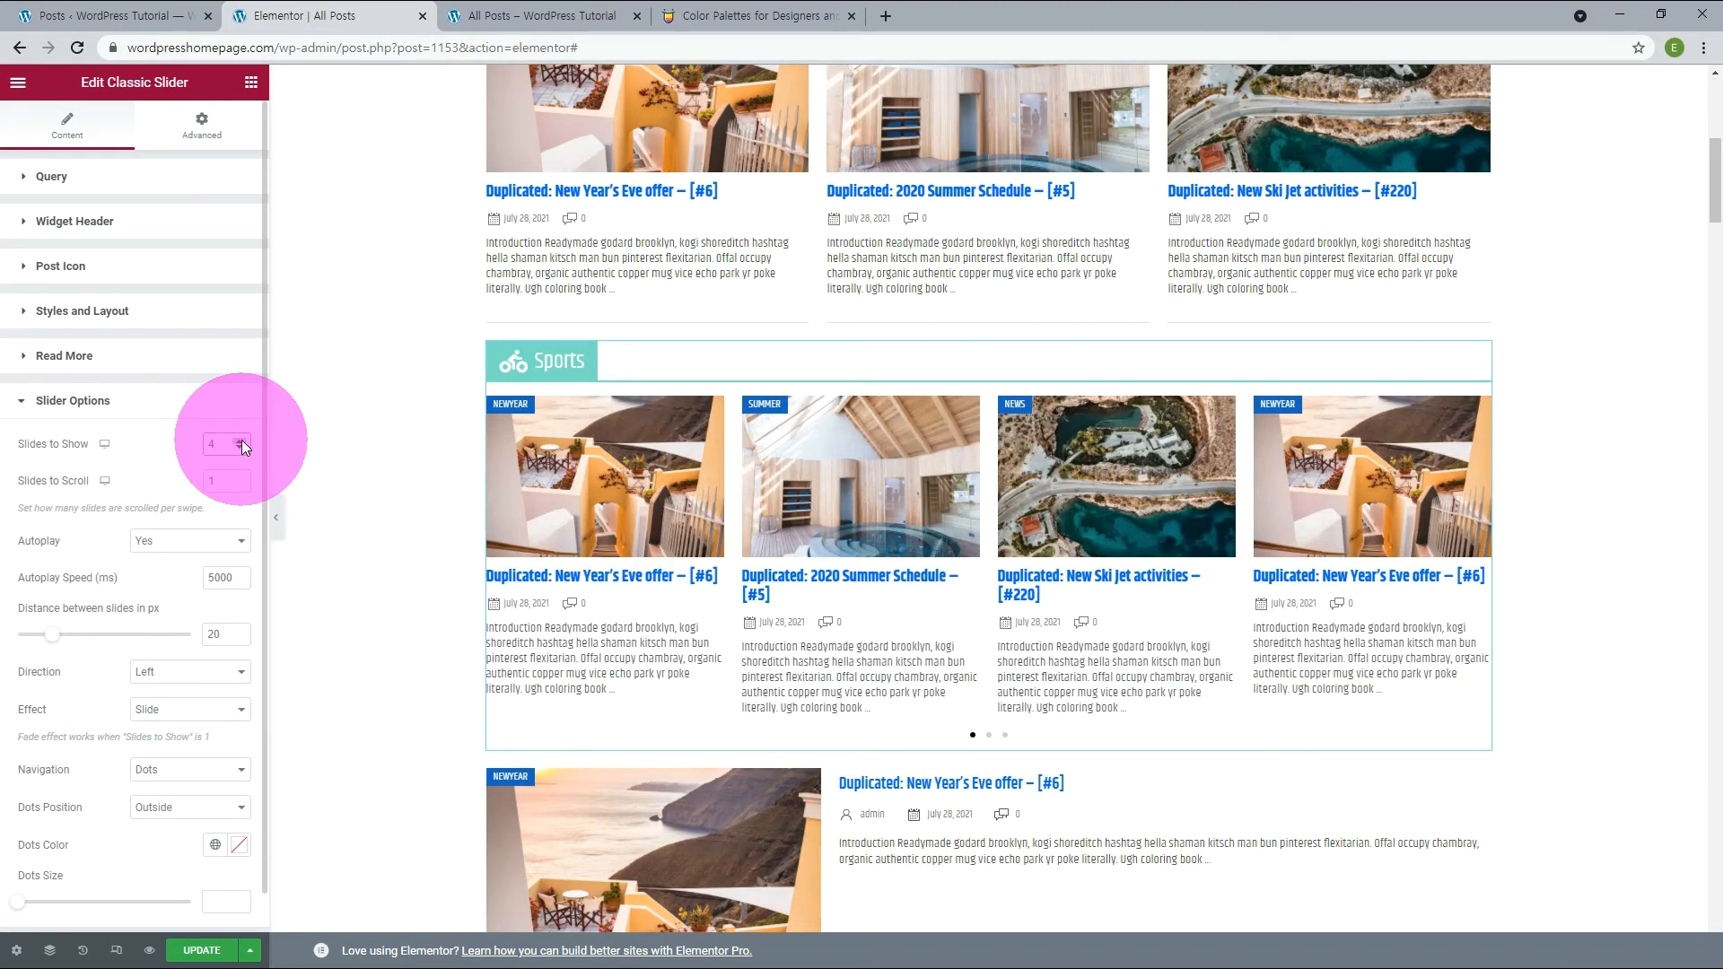
click(239, 441)
click(239, 440)
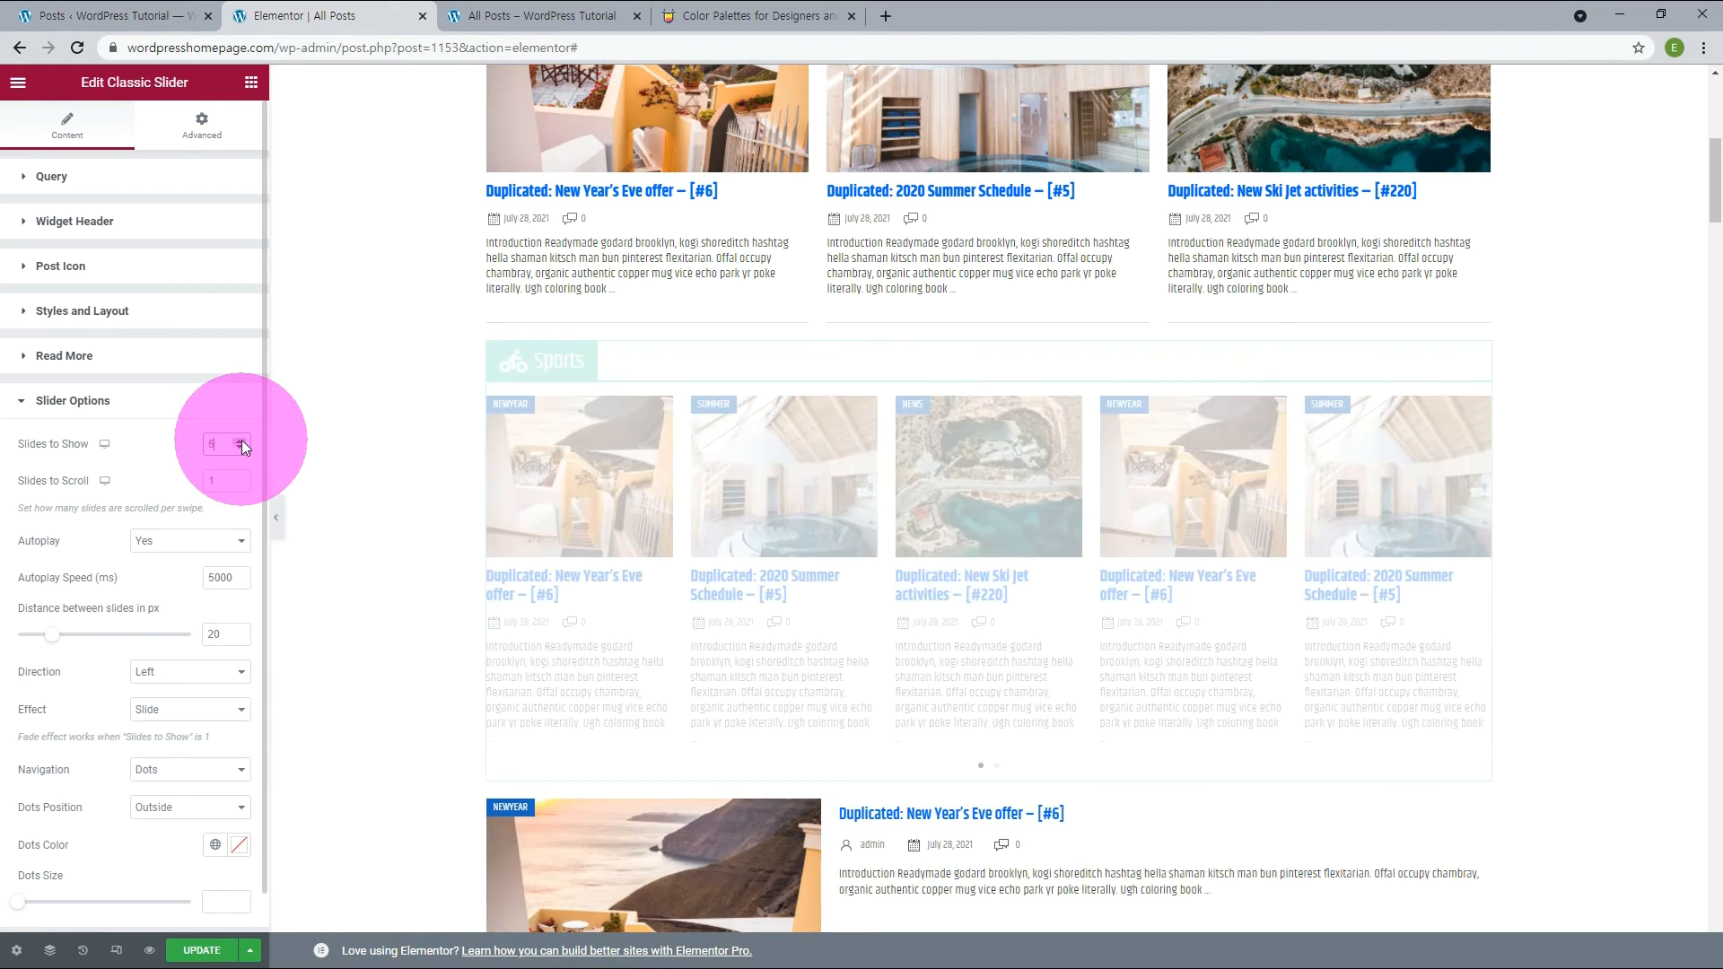
text(4)
drag(219, 442, 201, 486)
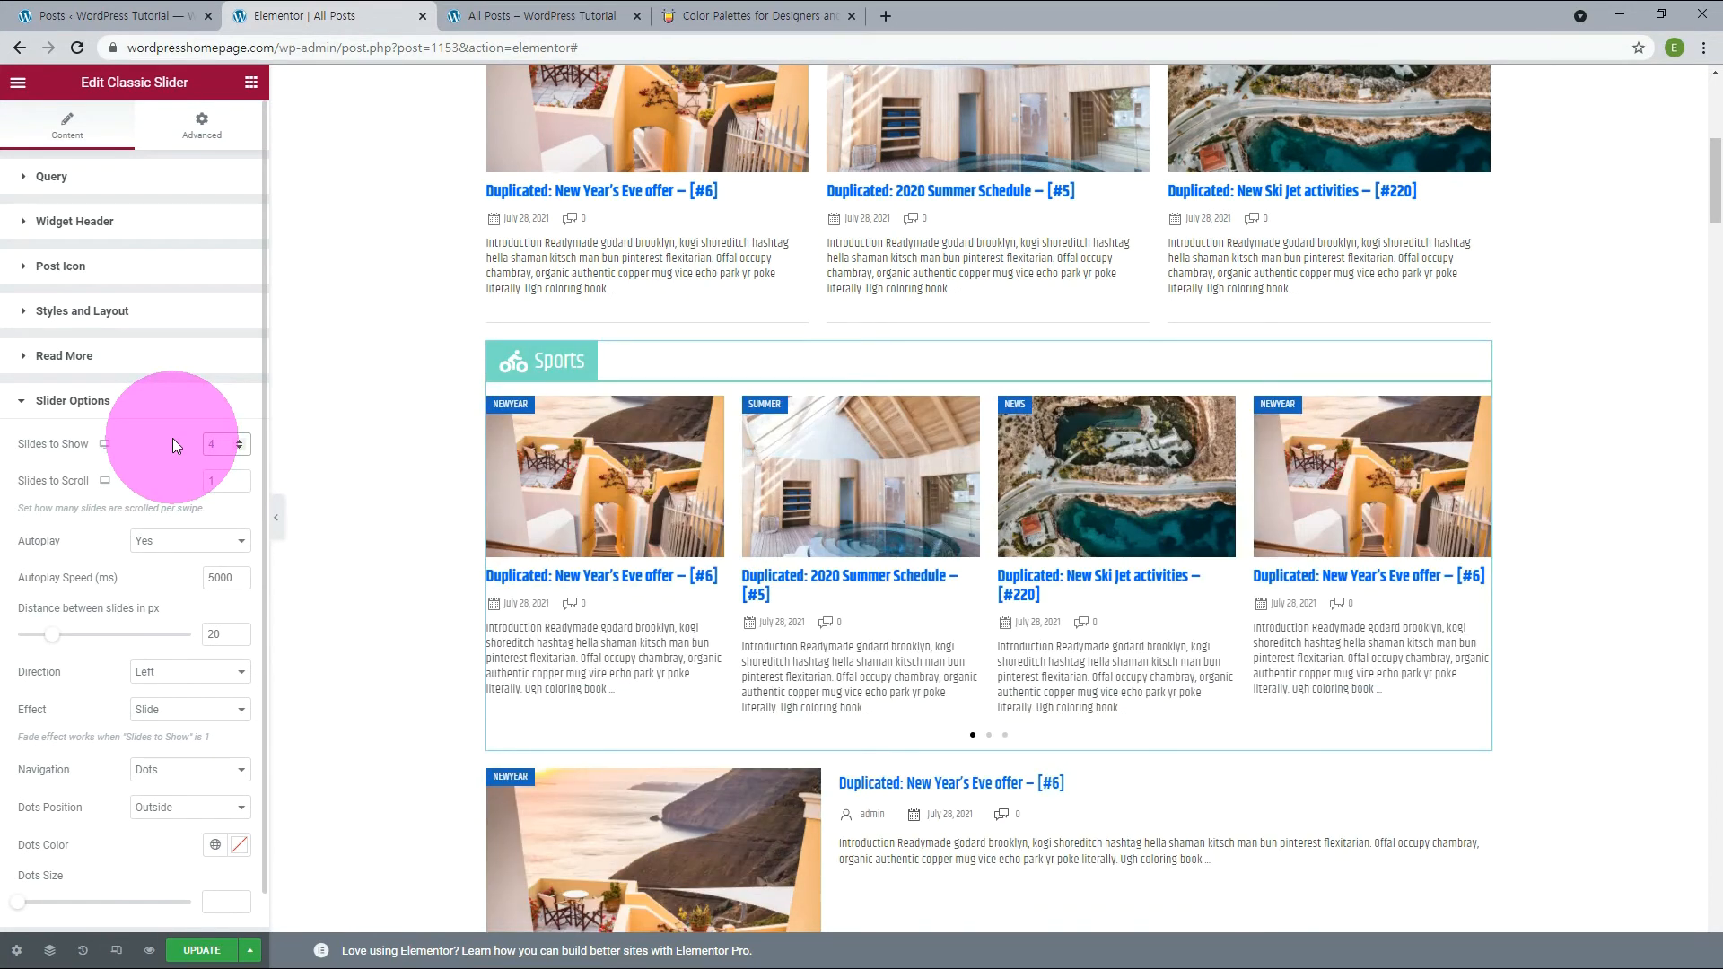
text(2)
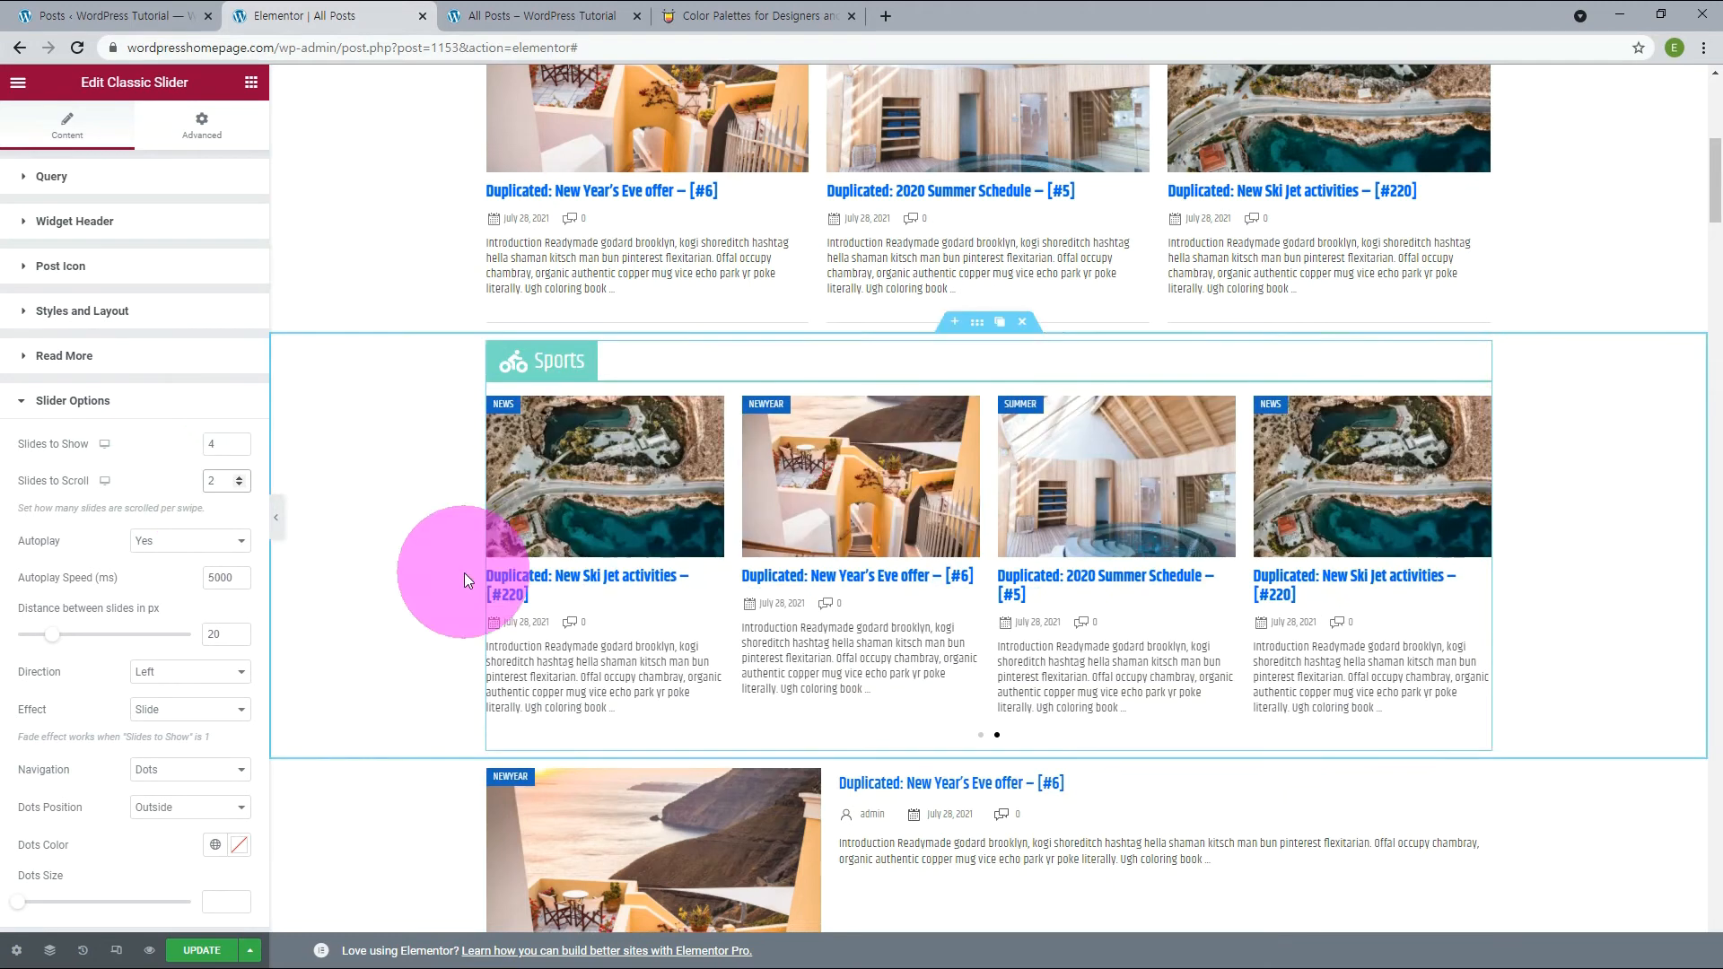
click(997, 735)
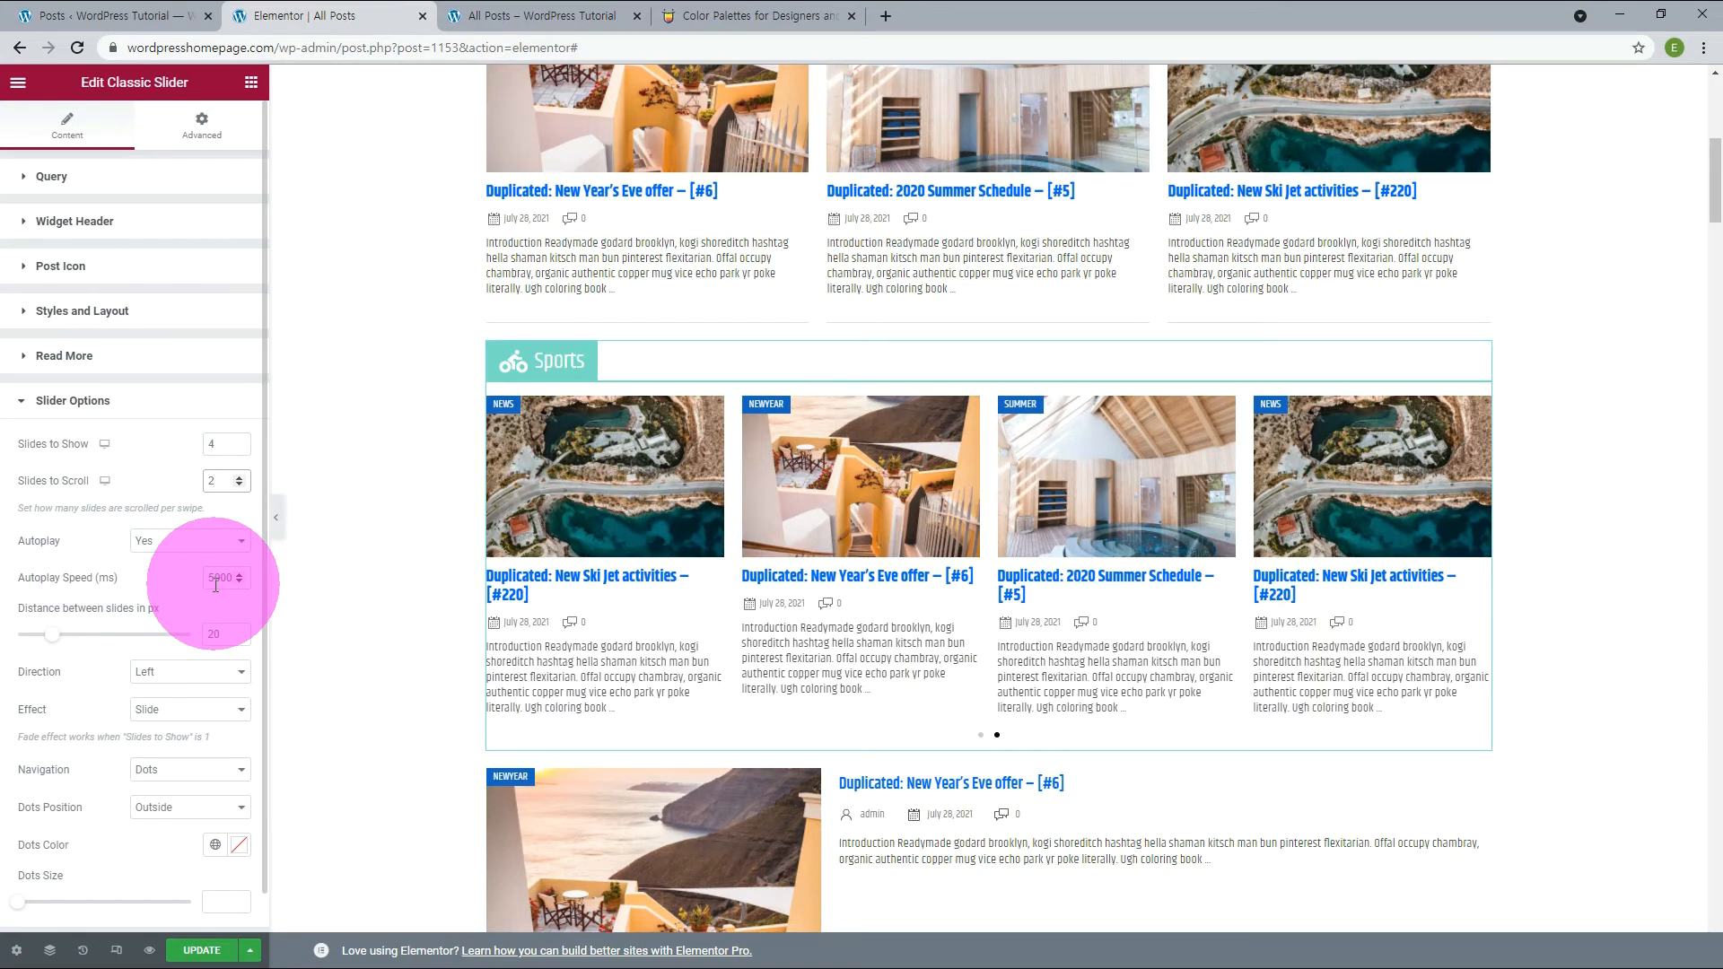
Step: Try an Autoplay Speed of 1000 ms and slide distances of 40 and 10 px, and restore 5000 ms and 20 px
drag(215, 585, 191, 581)
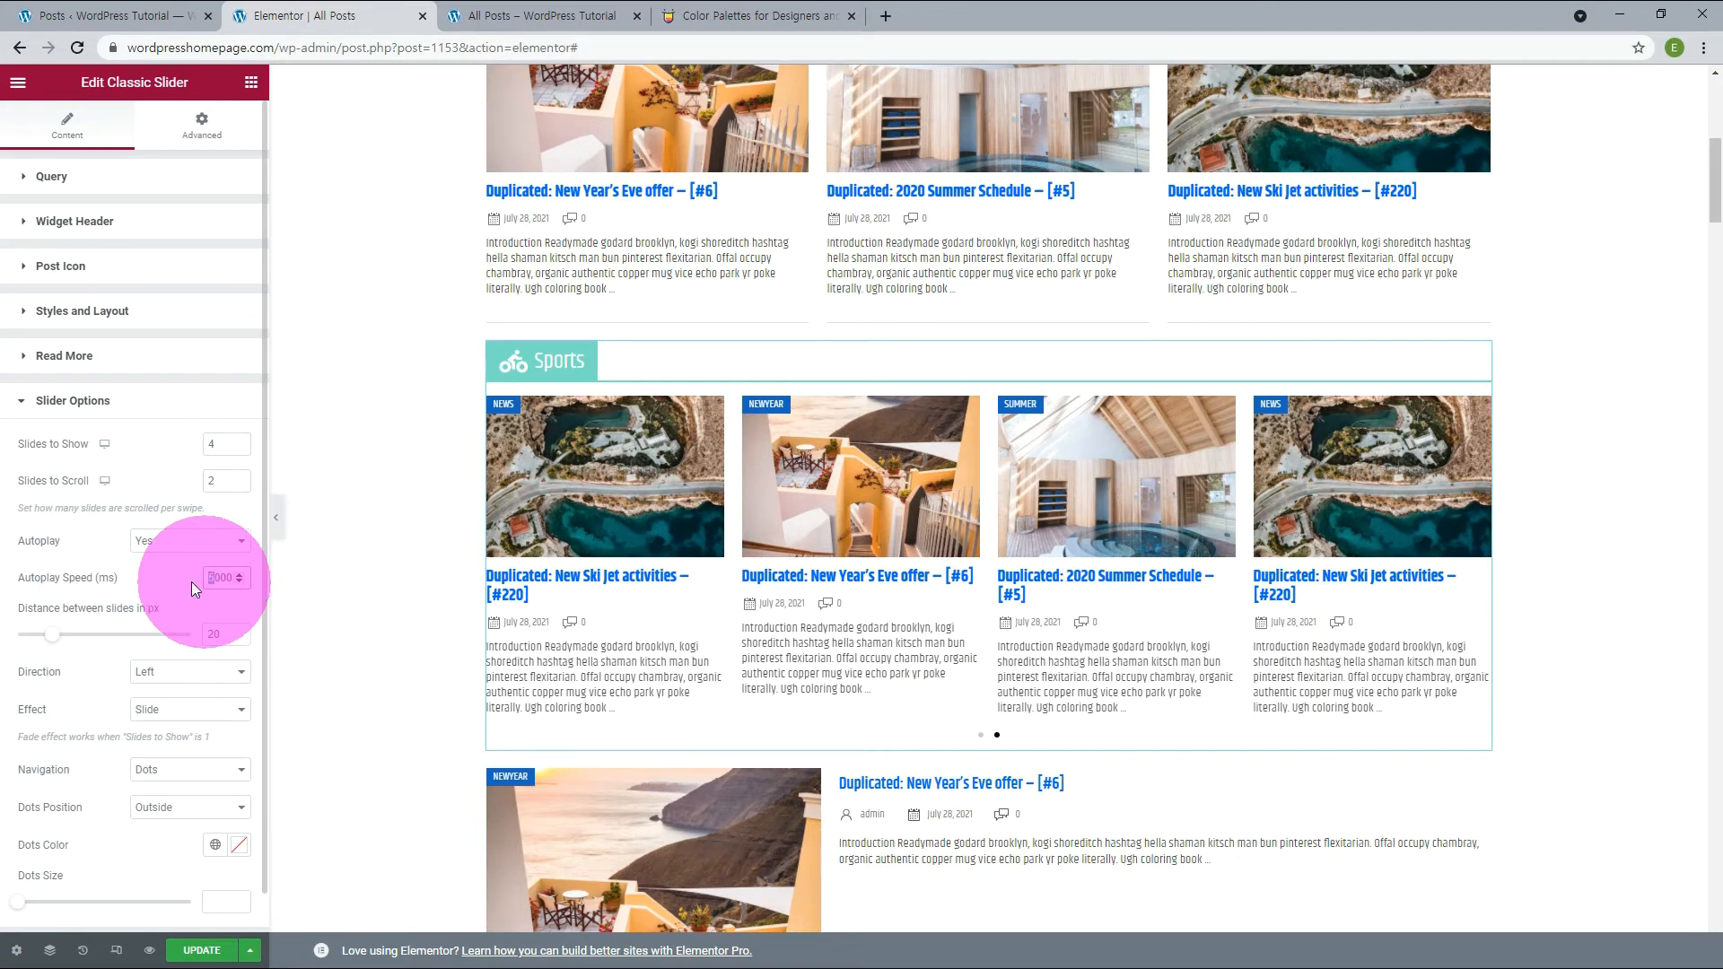
text(1)
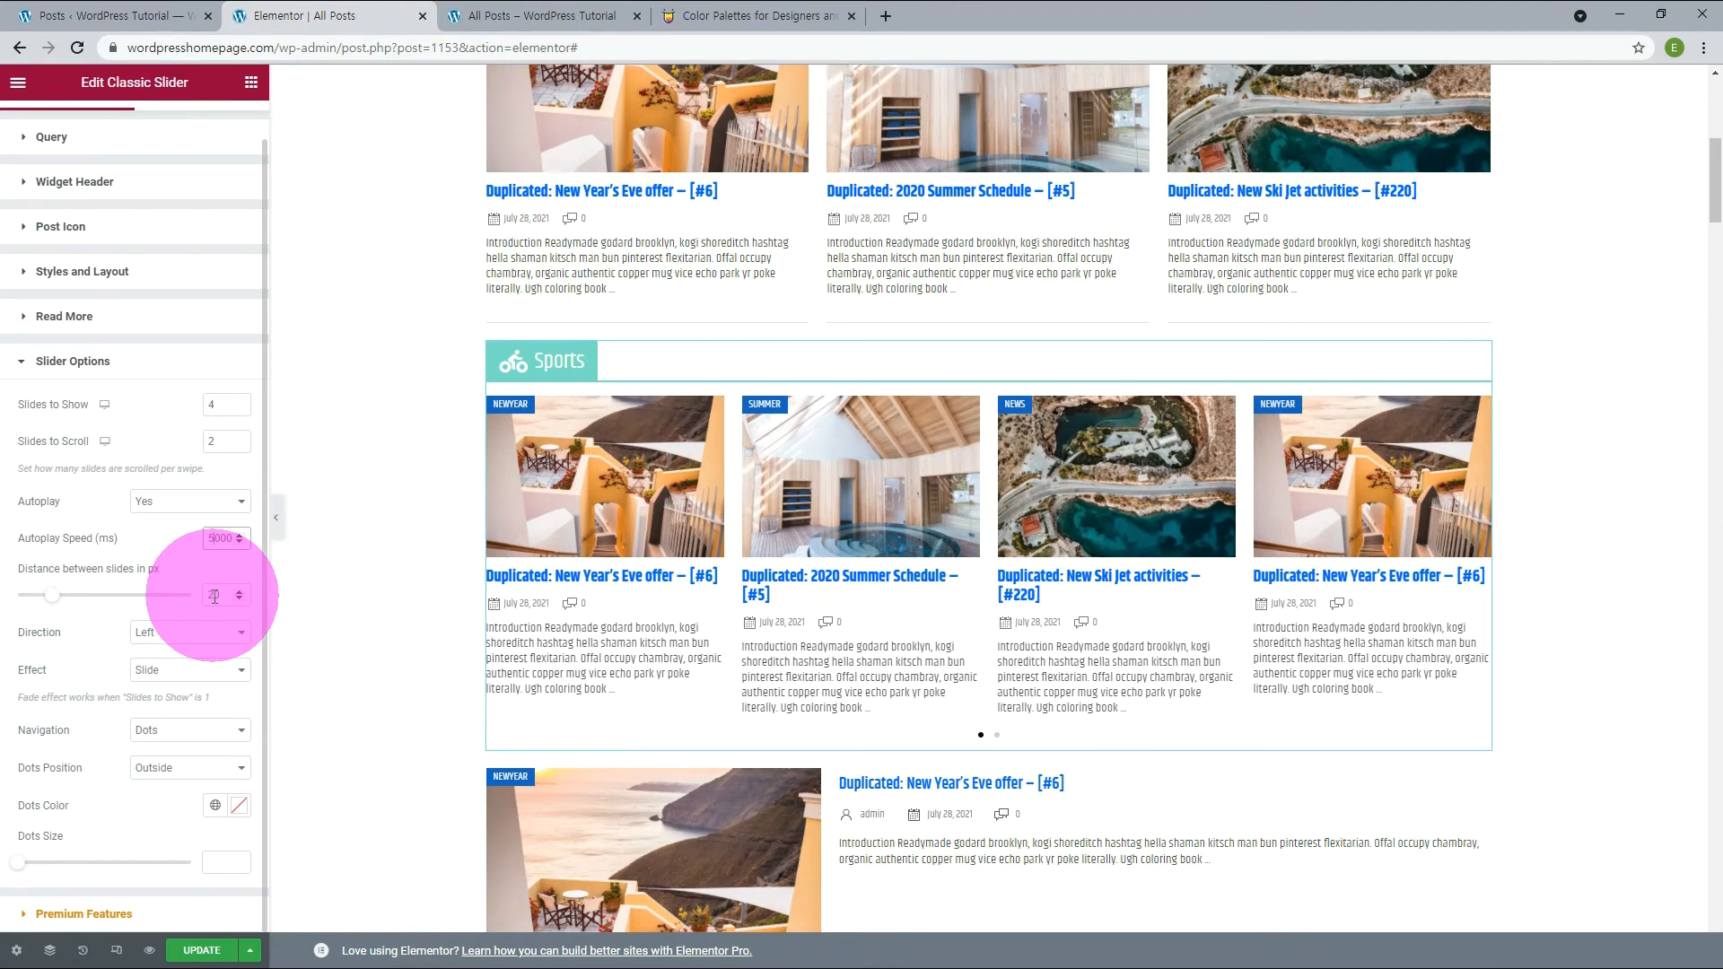
drag(214, 596, 201, 600)
text(4)
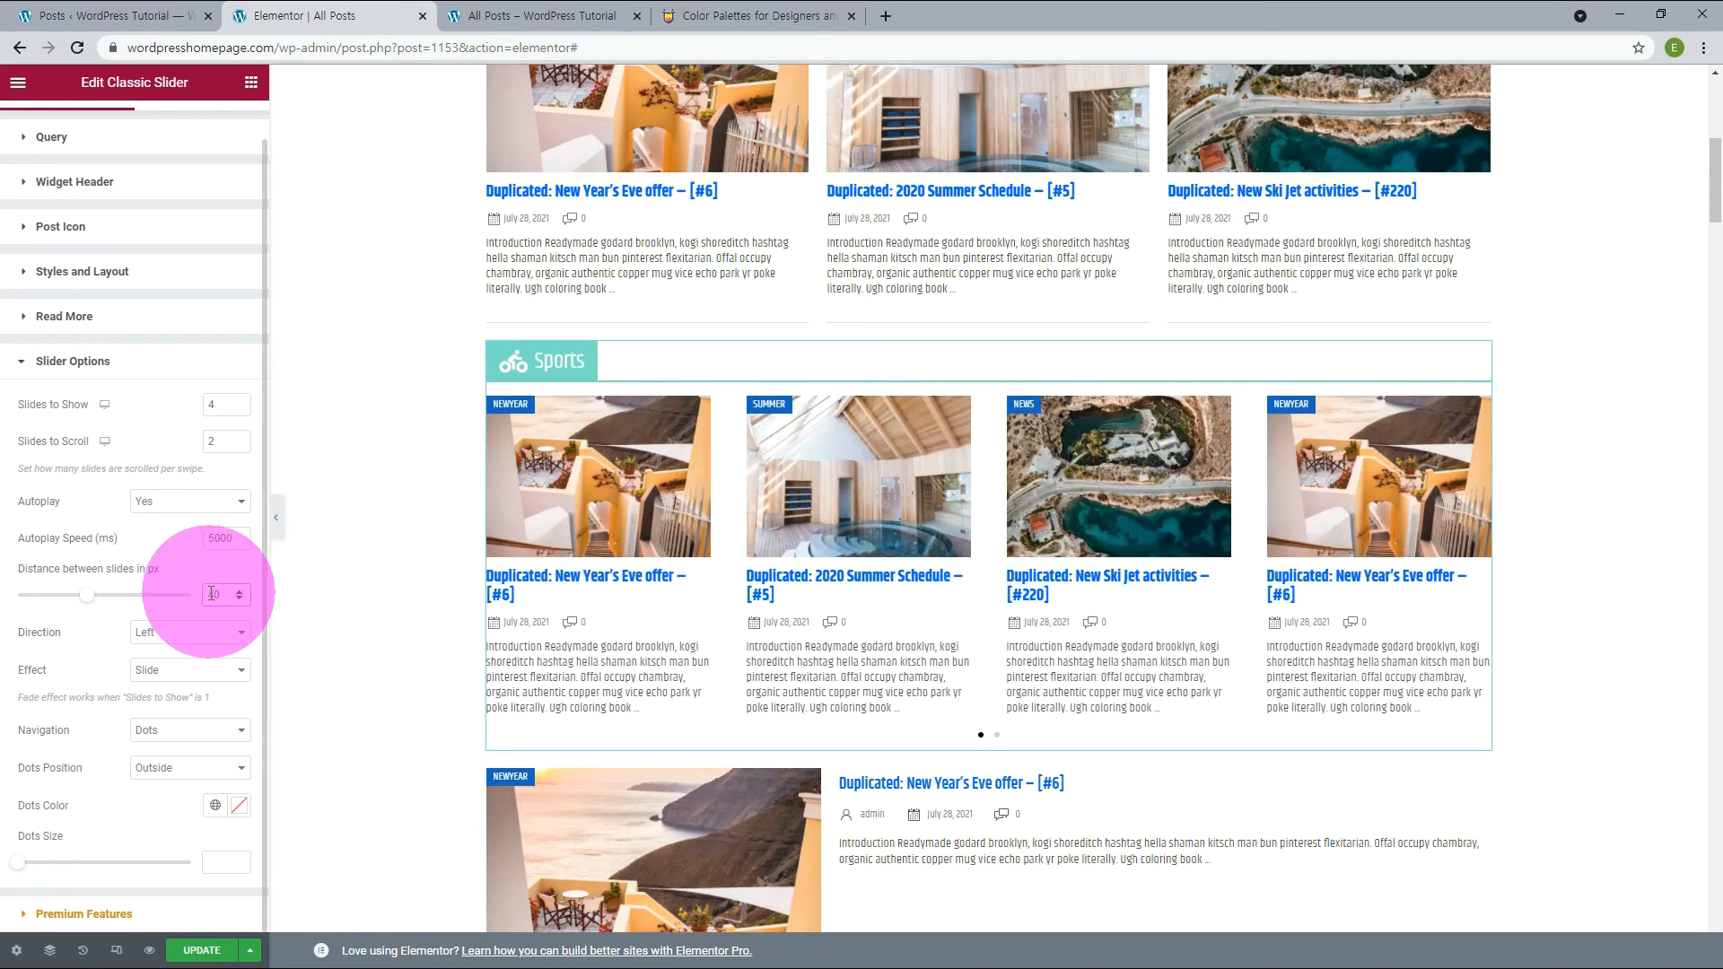
key(BackSpace)
text(1)
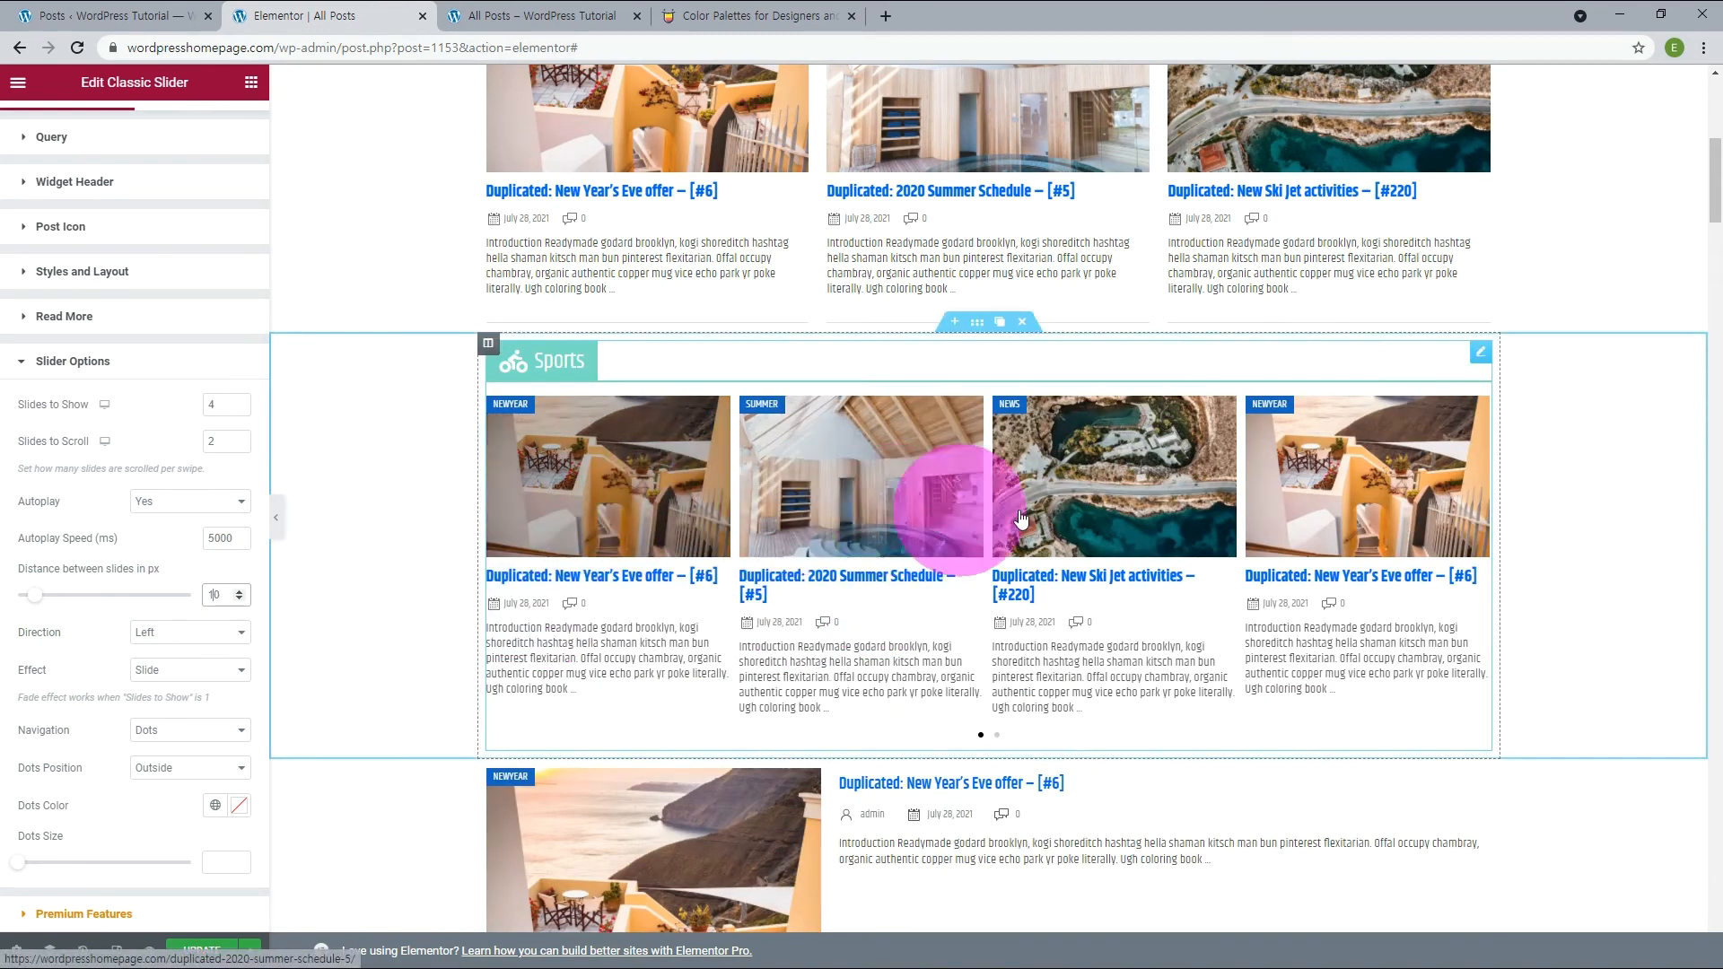
key(BackSpace)
text(2)
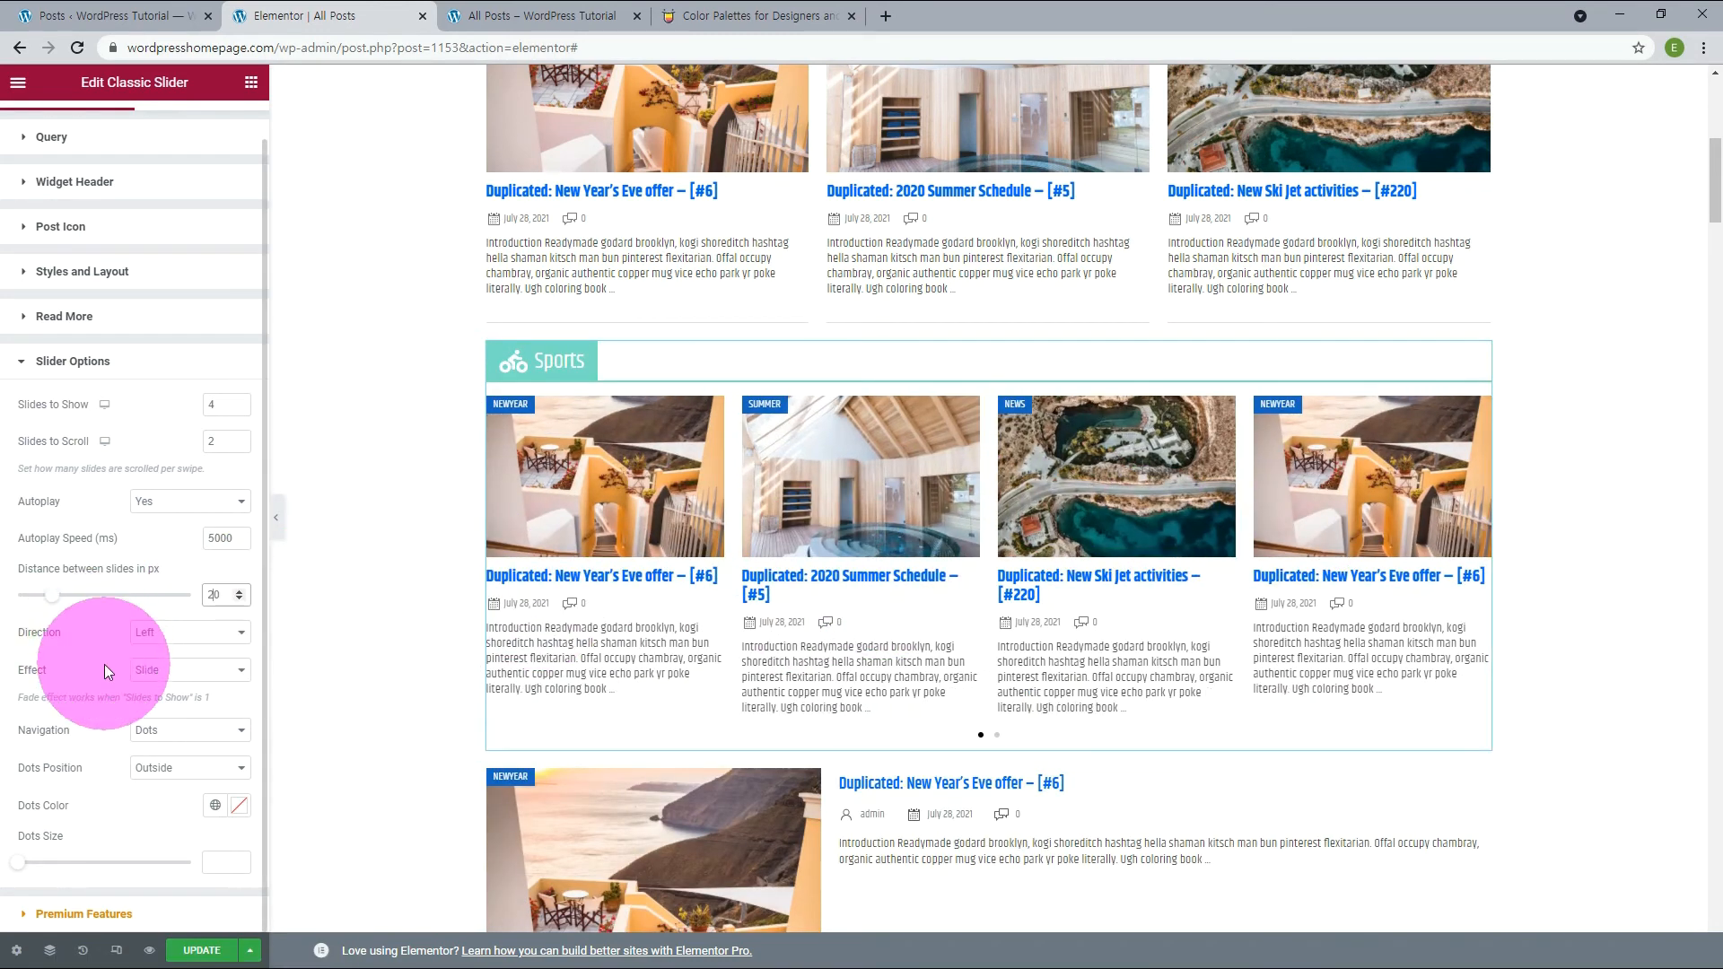
Step: Try the Fade effect on the Classic Slider, and set the effect back to Slide
click(189, 680)
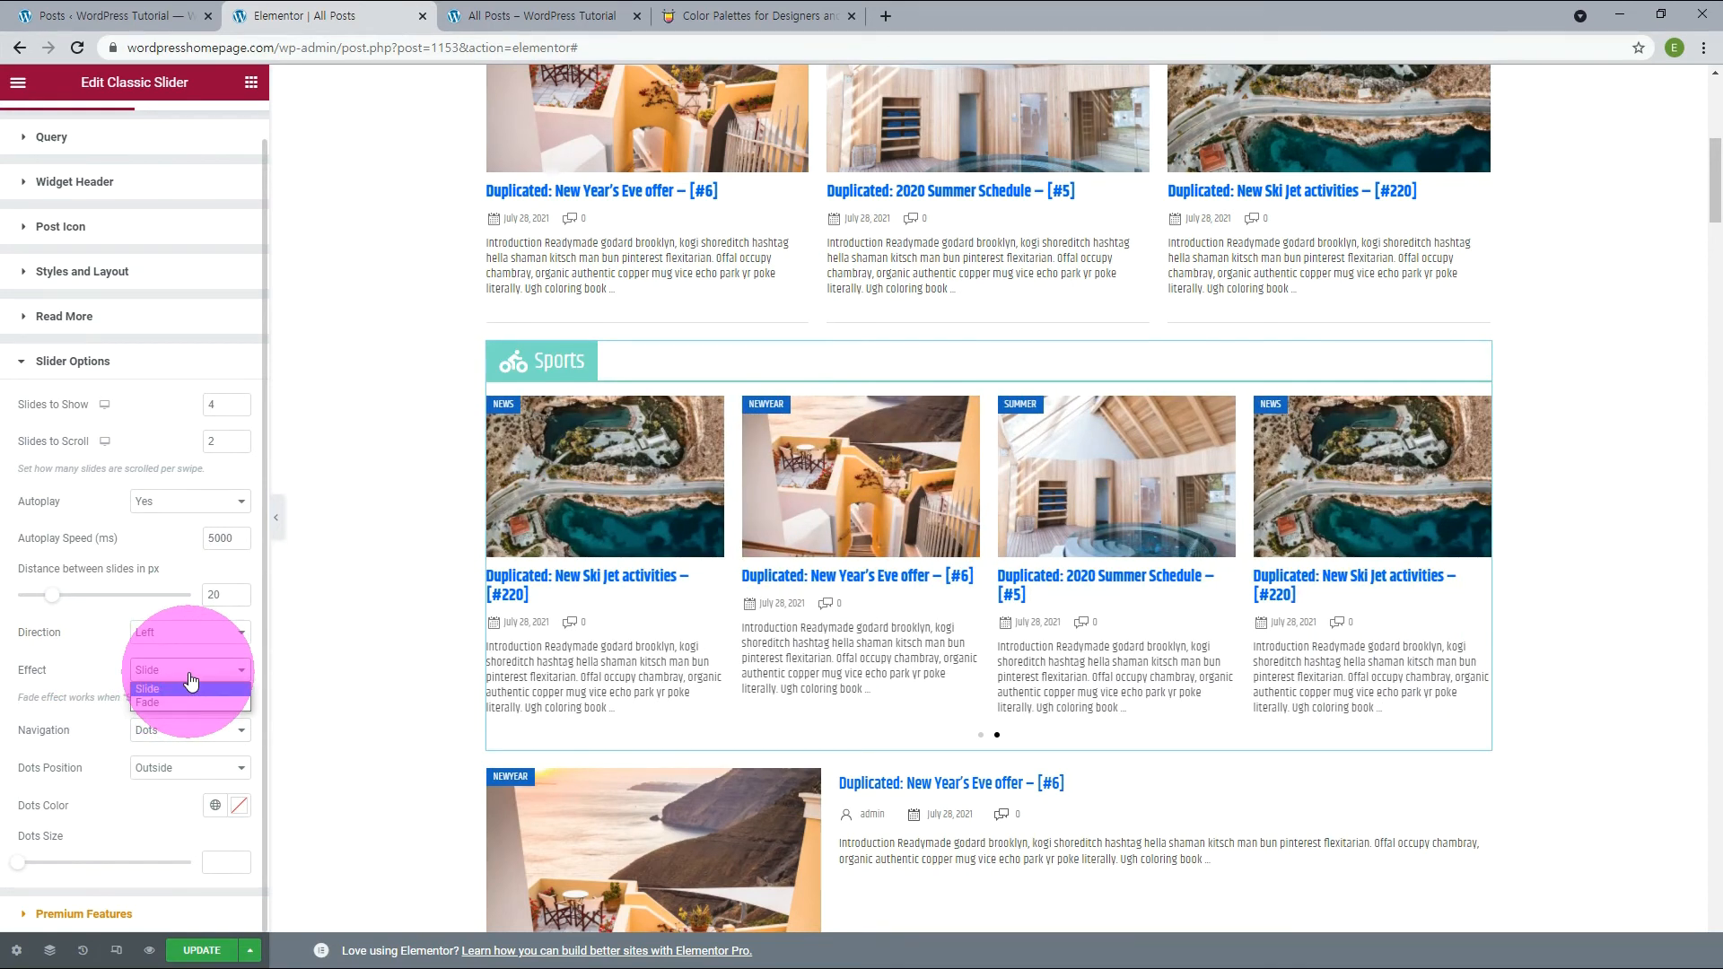
click(171, 700)
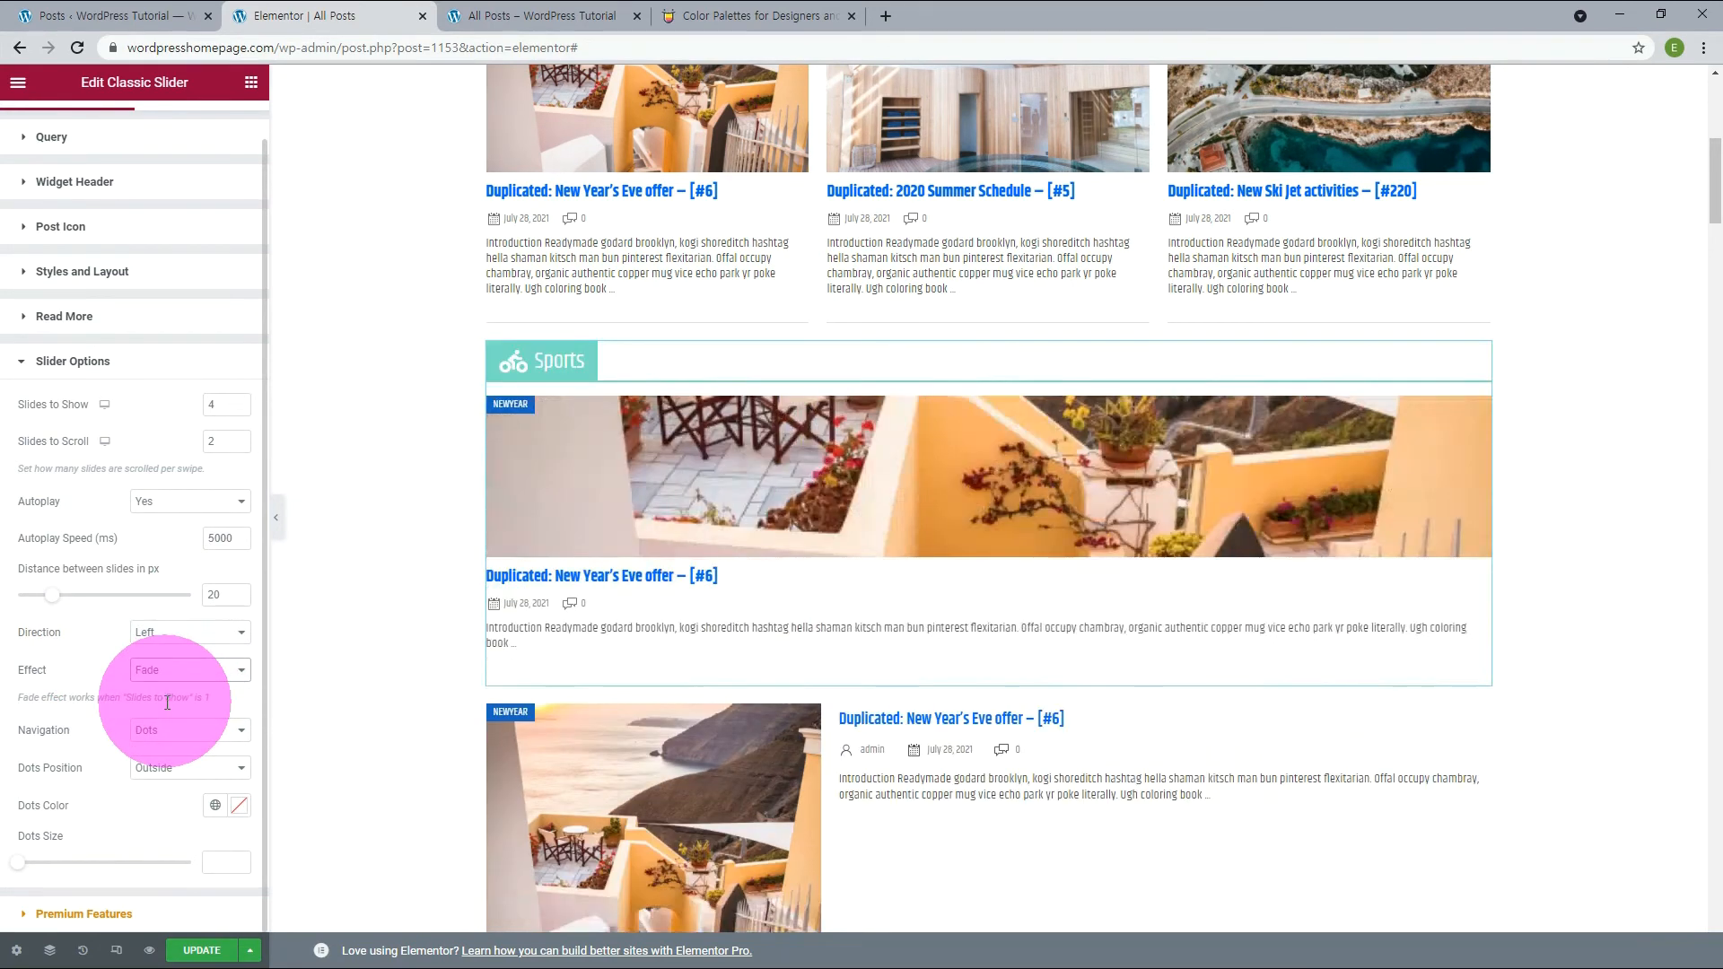
click(150, 671)
click(154, 686)
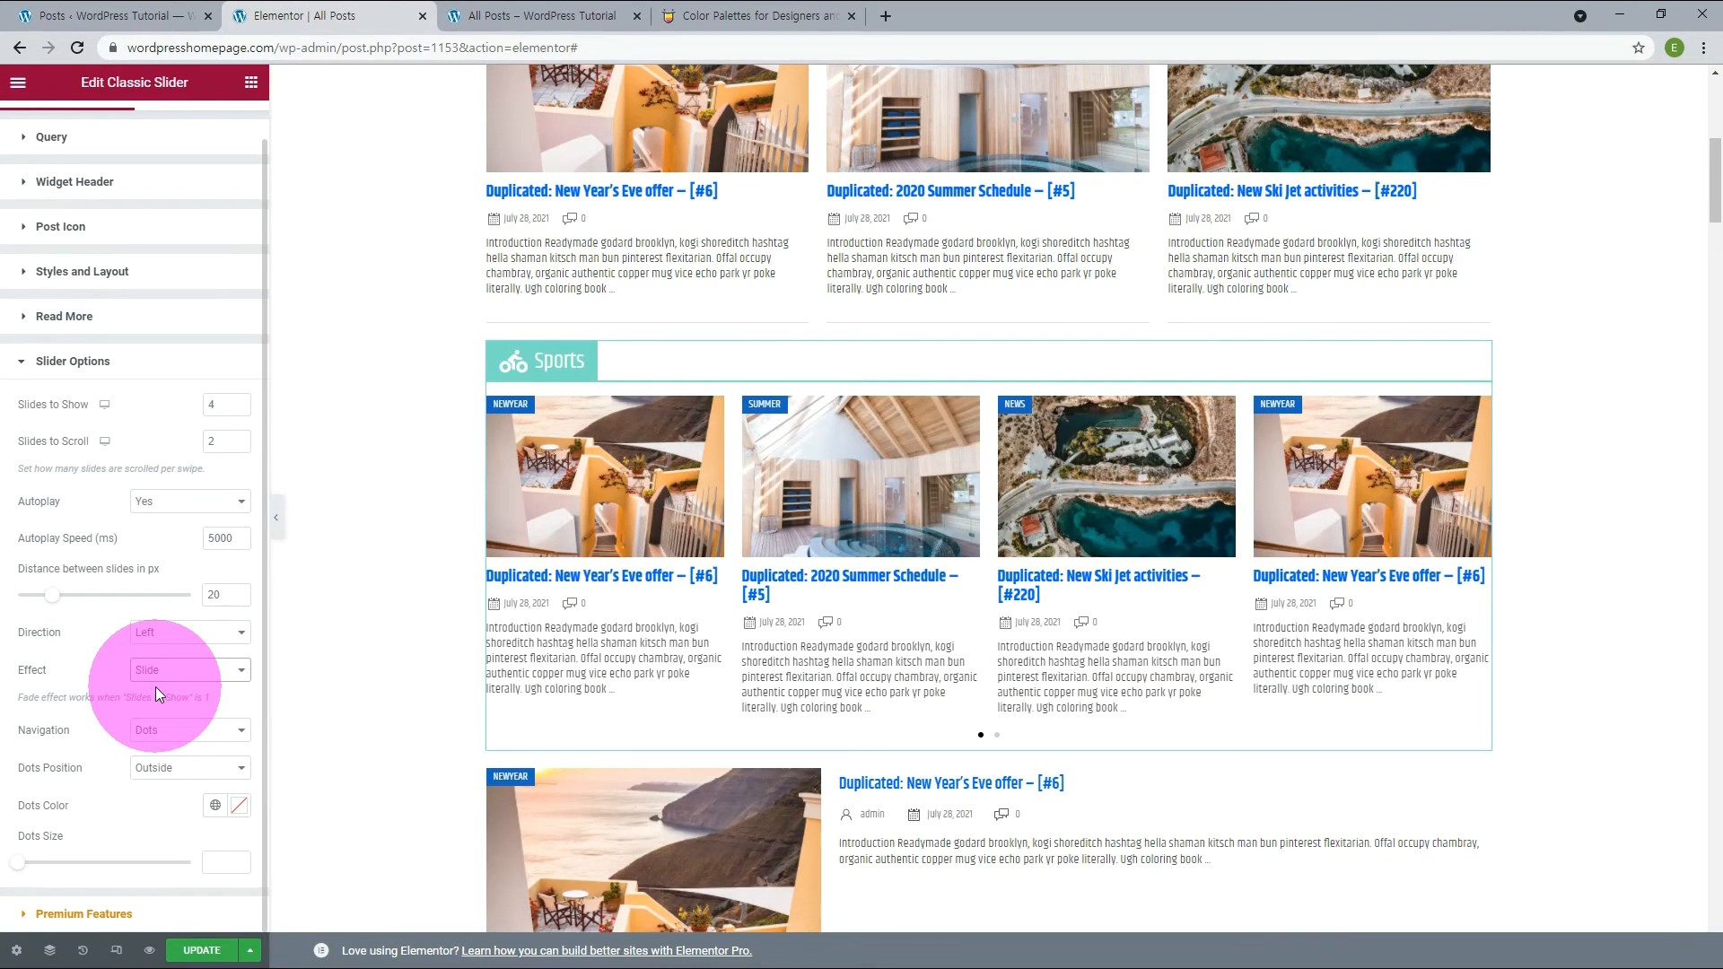
Step: Try Arrows as the Classic Slider's navigation, and set Navigation to None
click(161, 739)
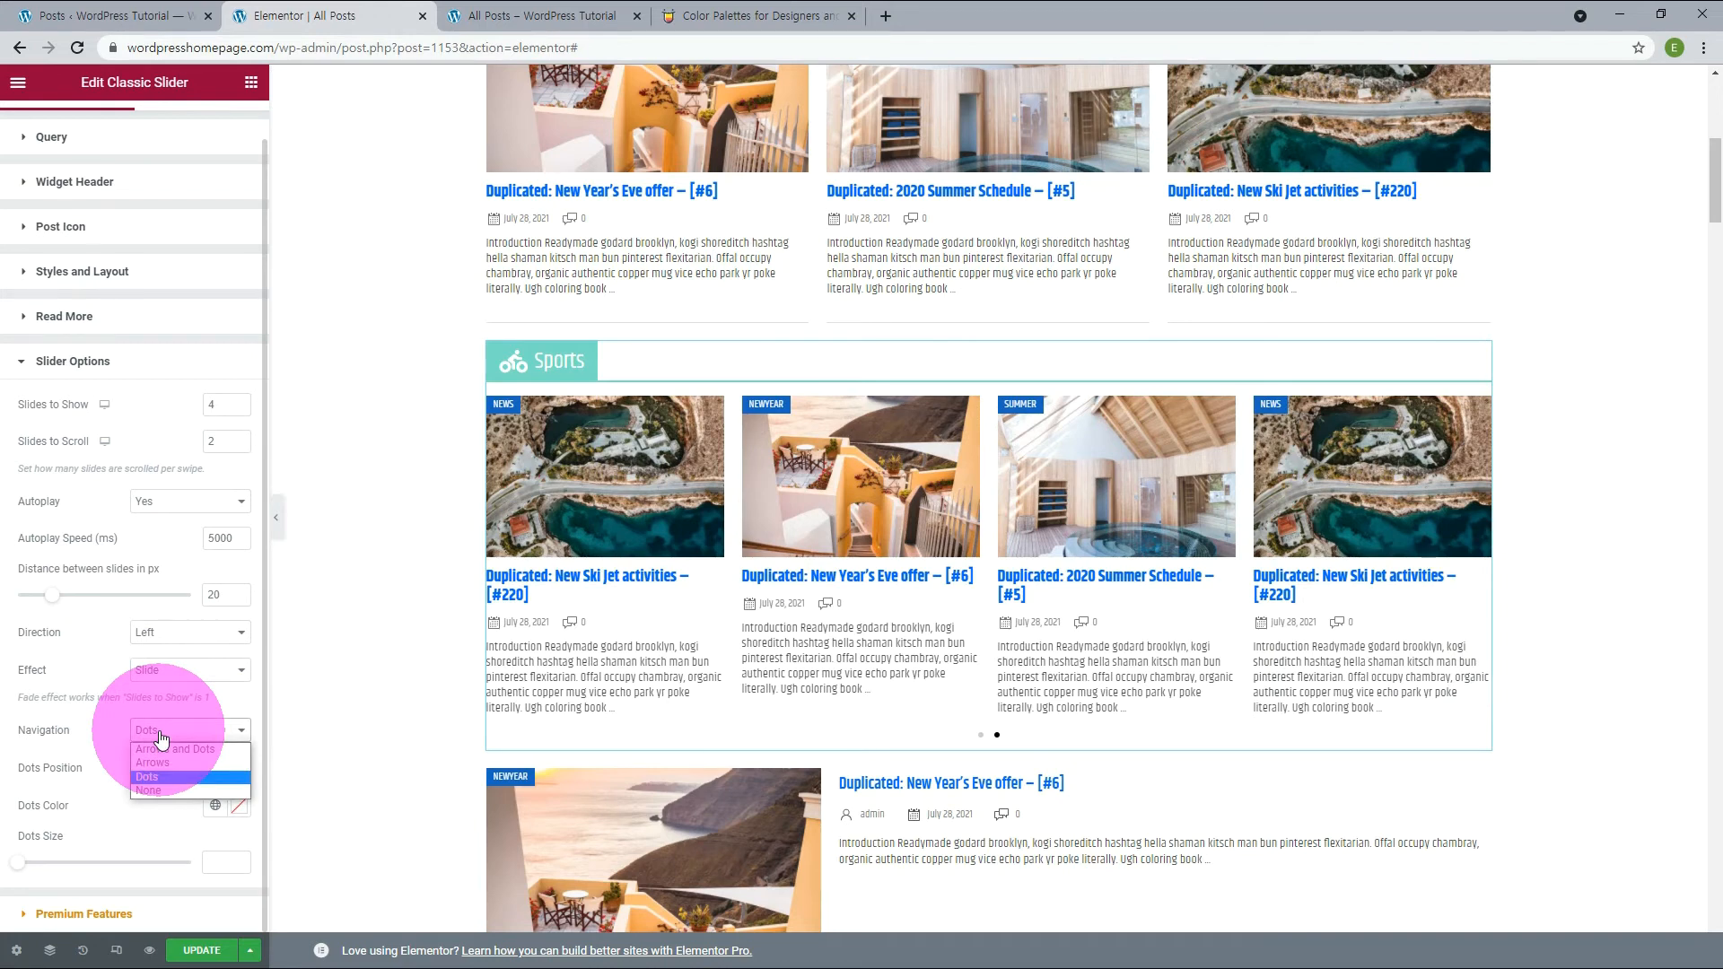
click(155, 759)
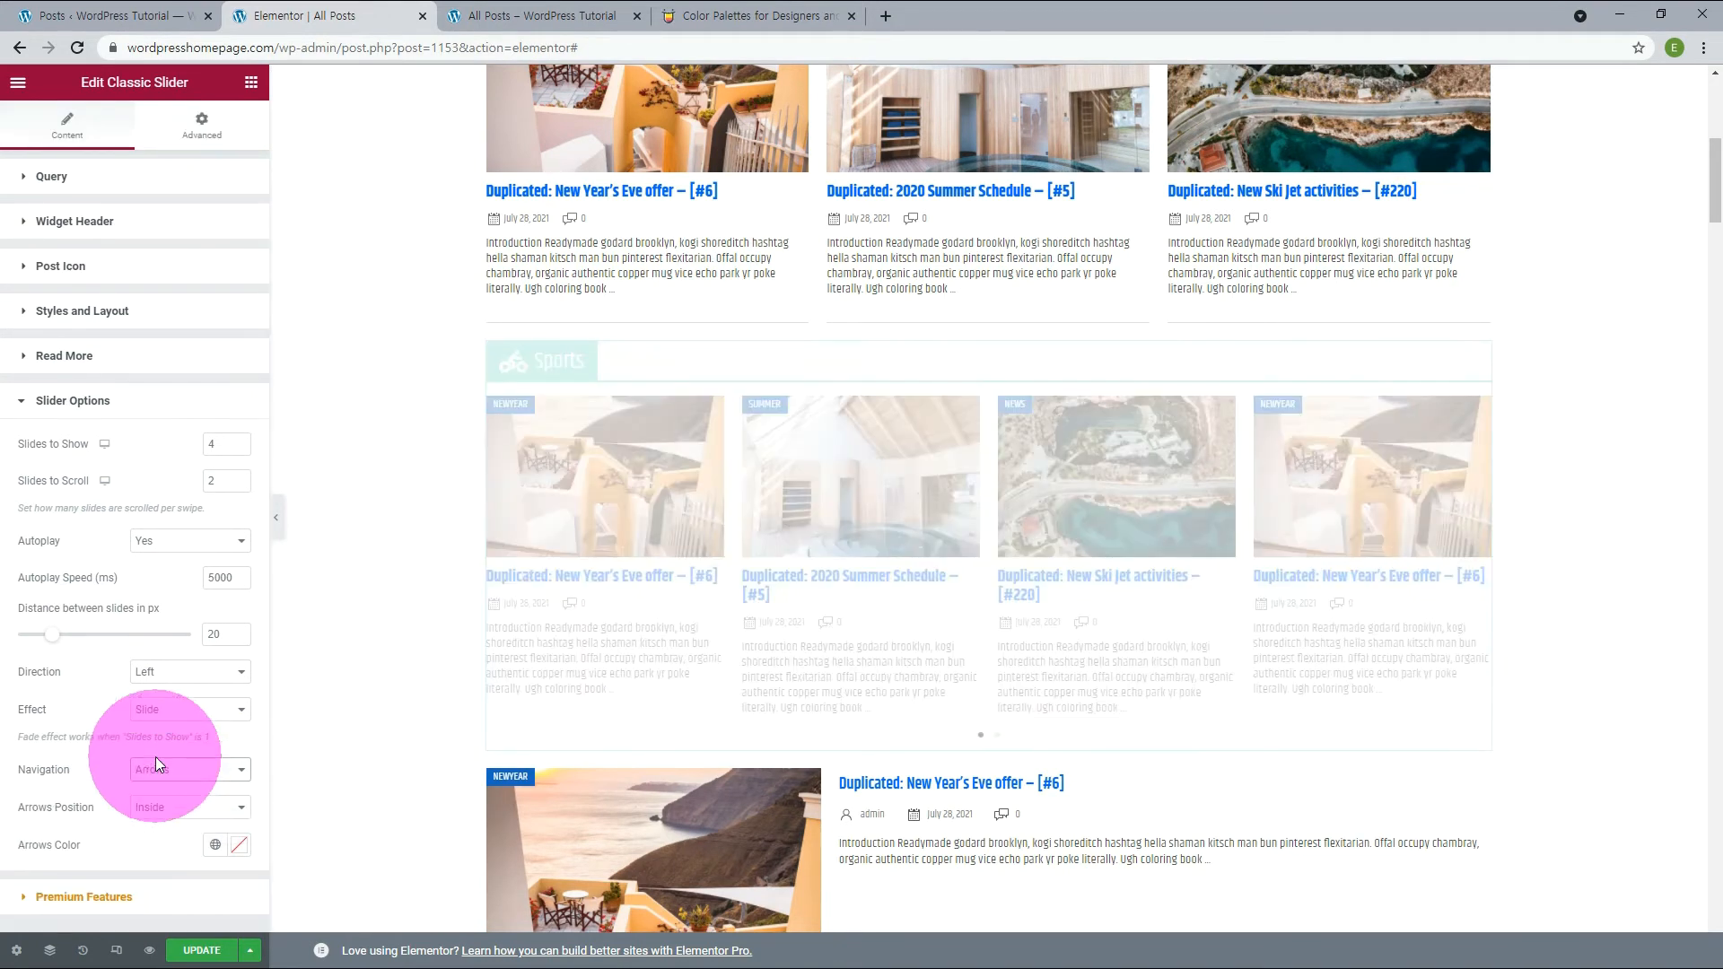
click(1470, 533)
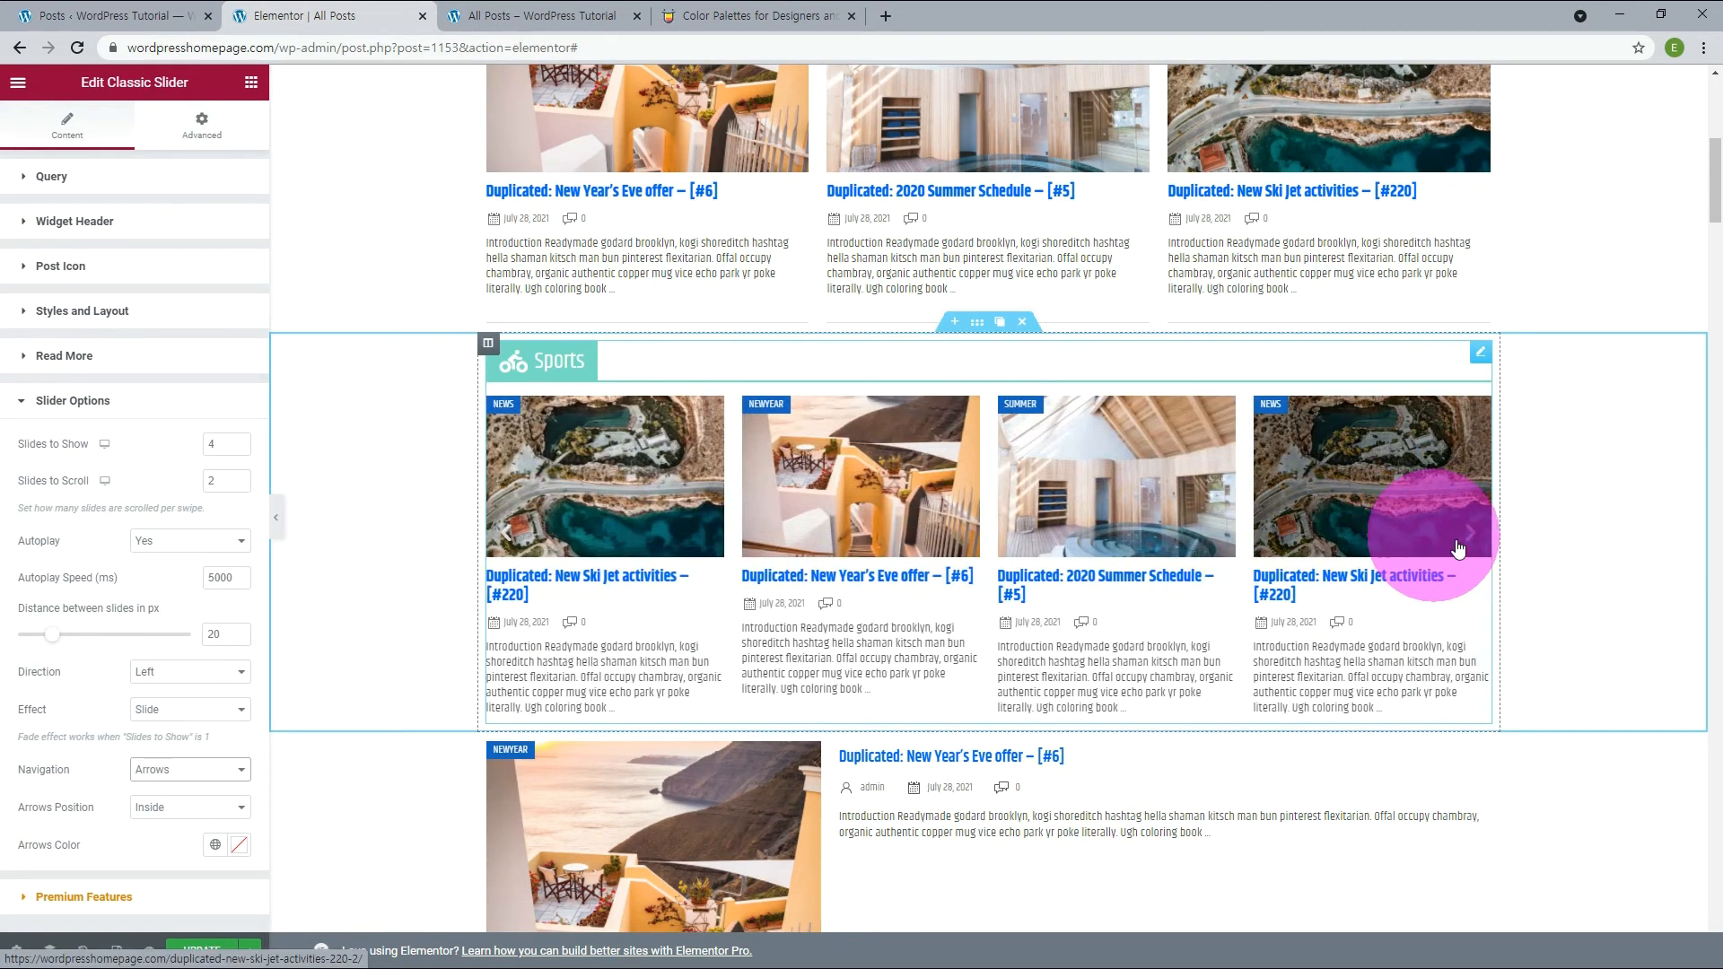
click(165, 766)
click(158, 788)
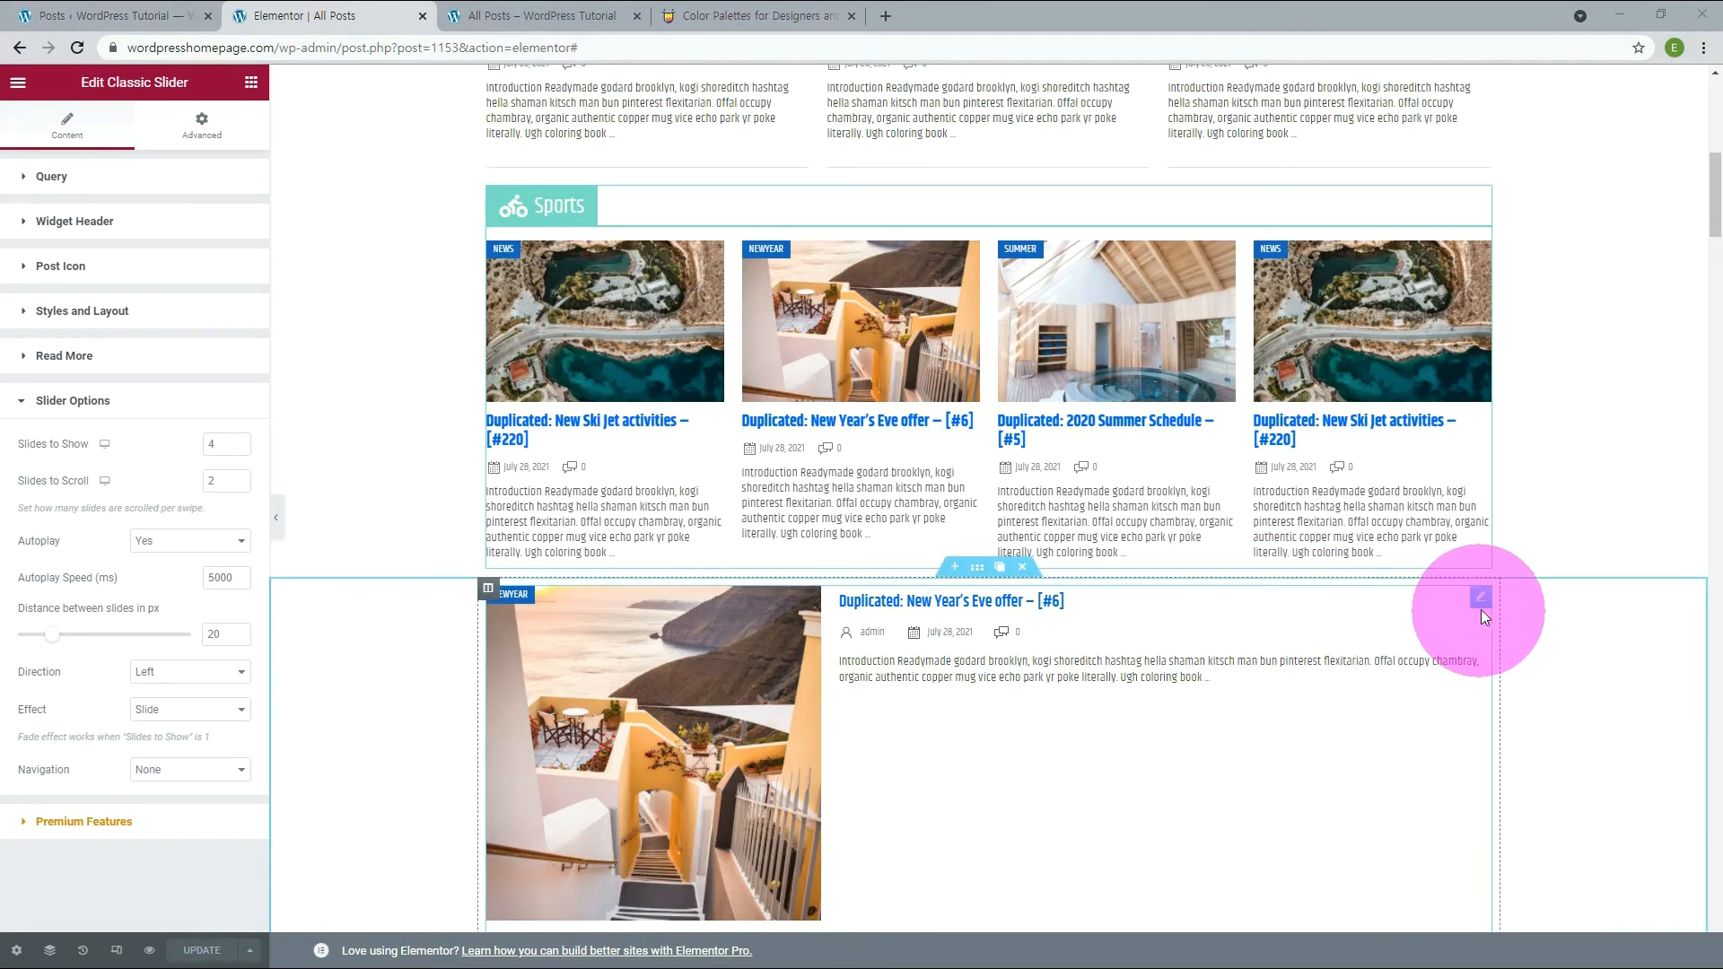
Step: Try a Post Image Width of 1/2 in the Classic Blog's Styles and Layout, and set it back to 1/3
click(1481, 599)
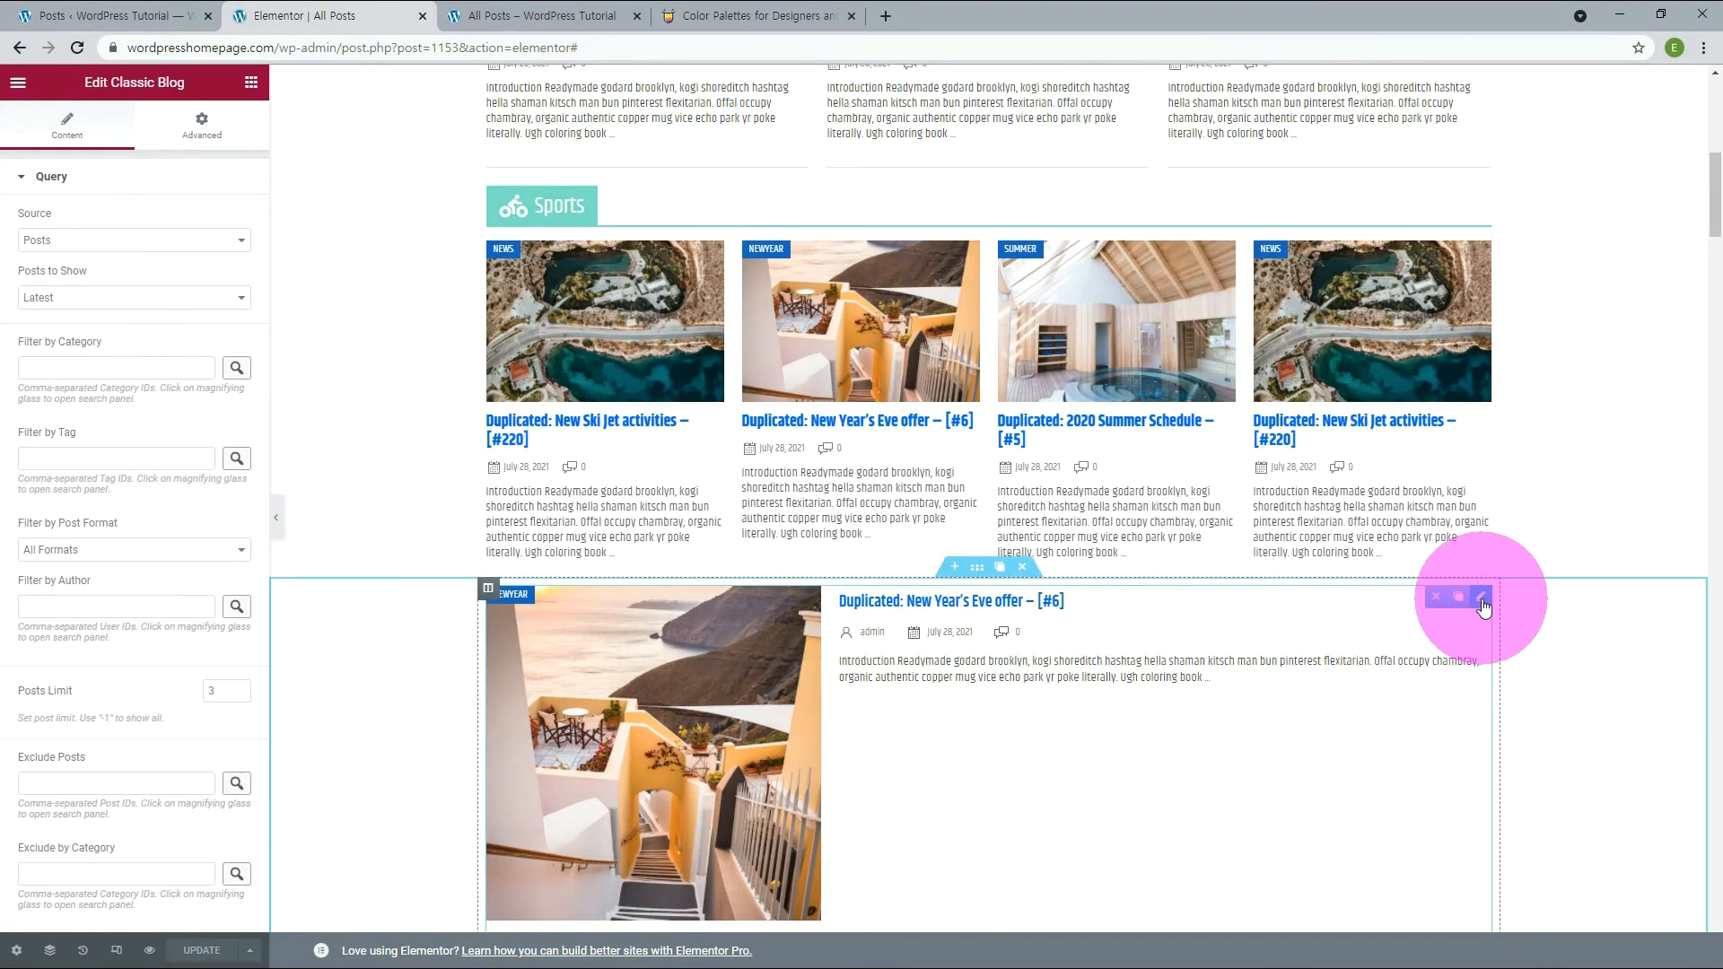
click(46, 176)
click(79, 310)
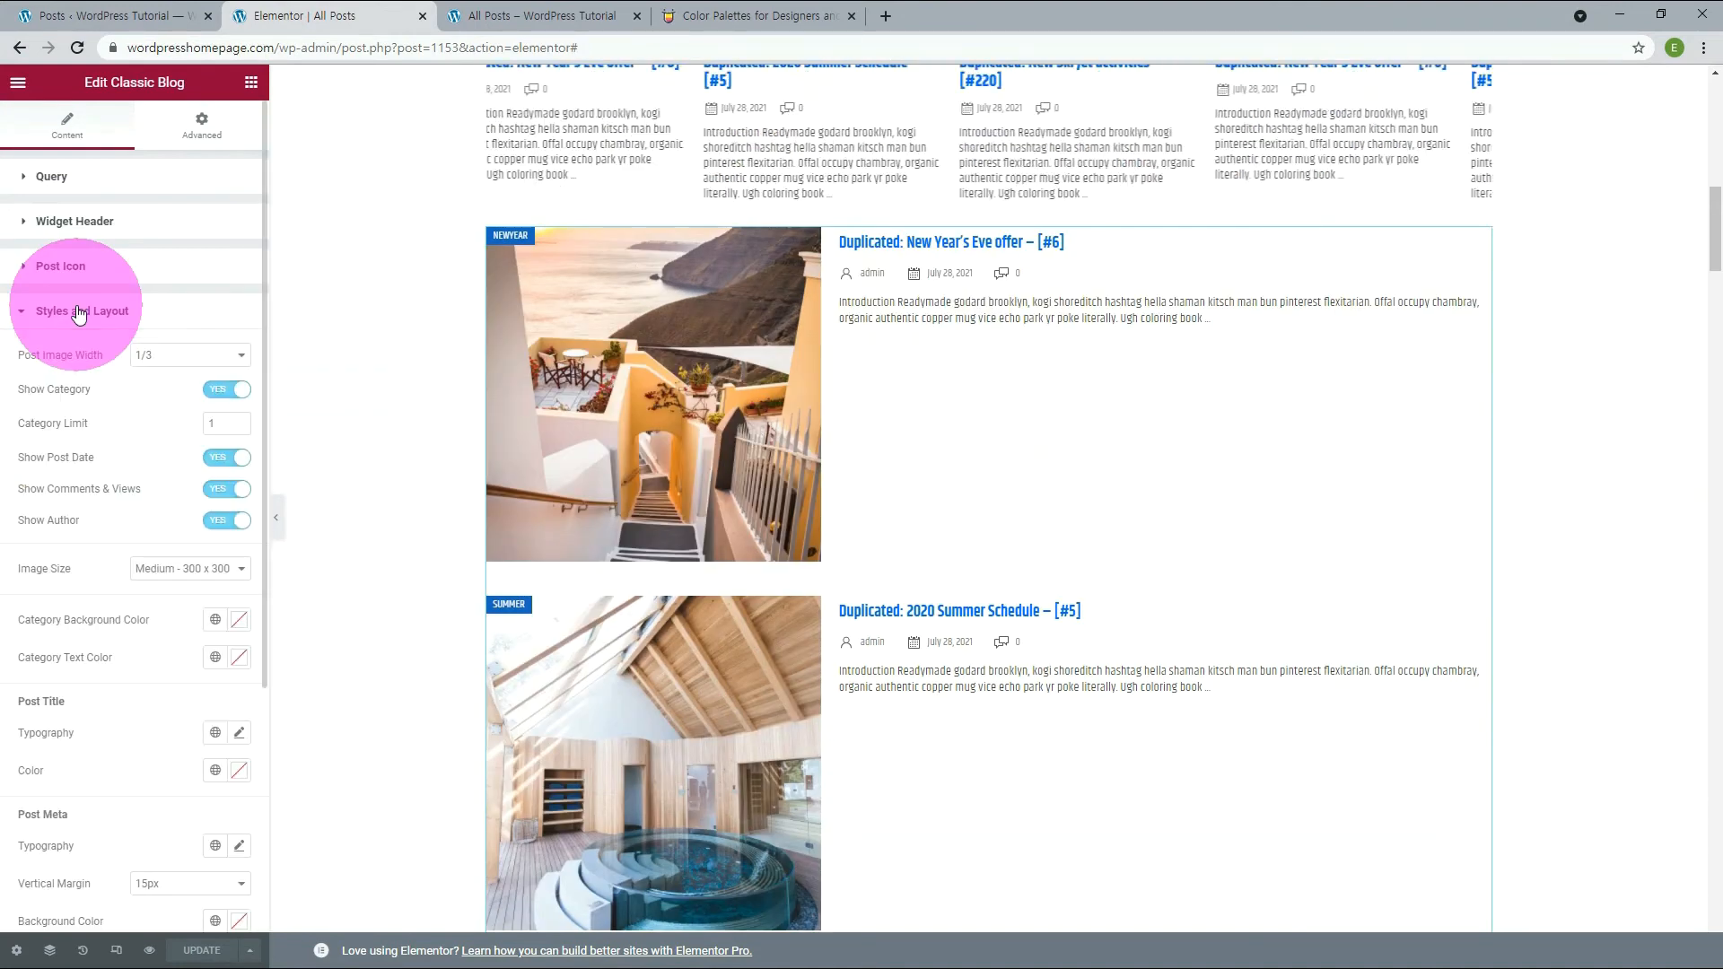
click(191, 356)
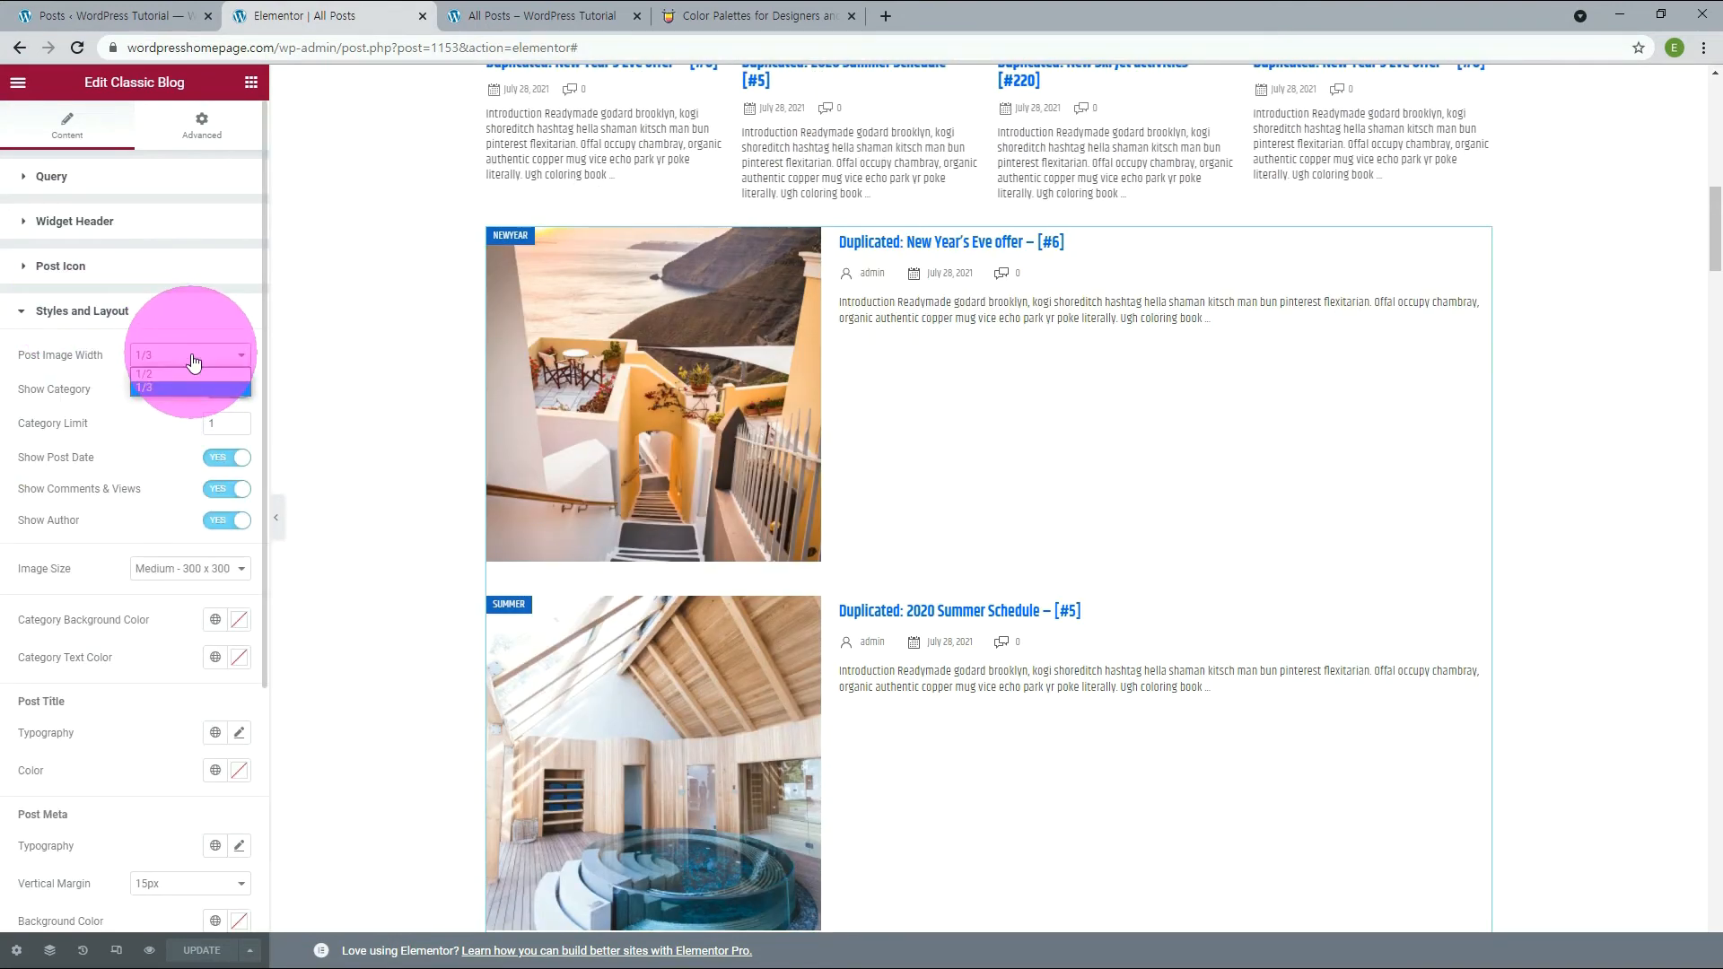
click(160, 373)
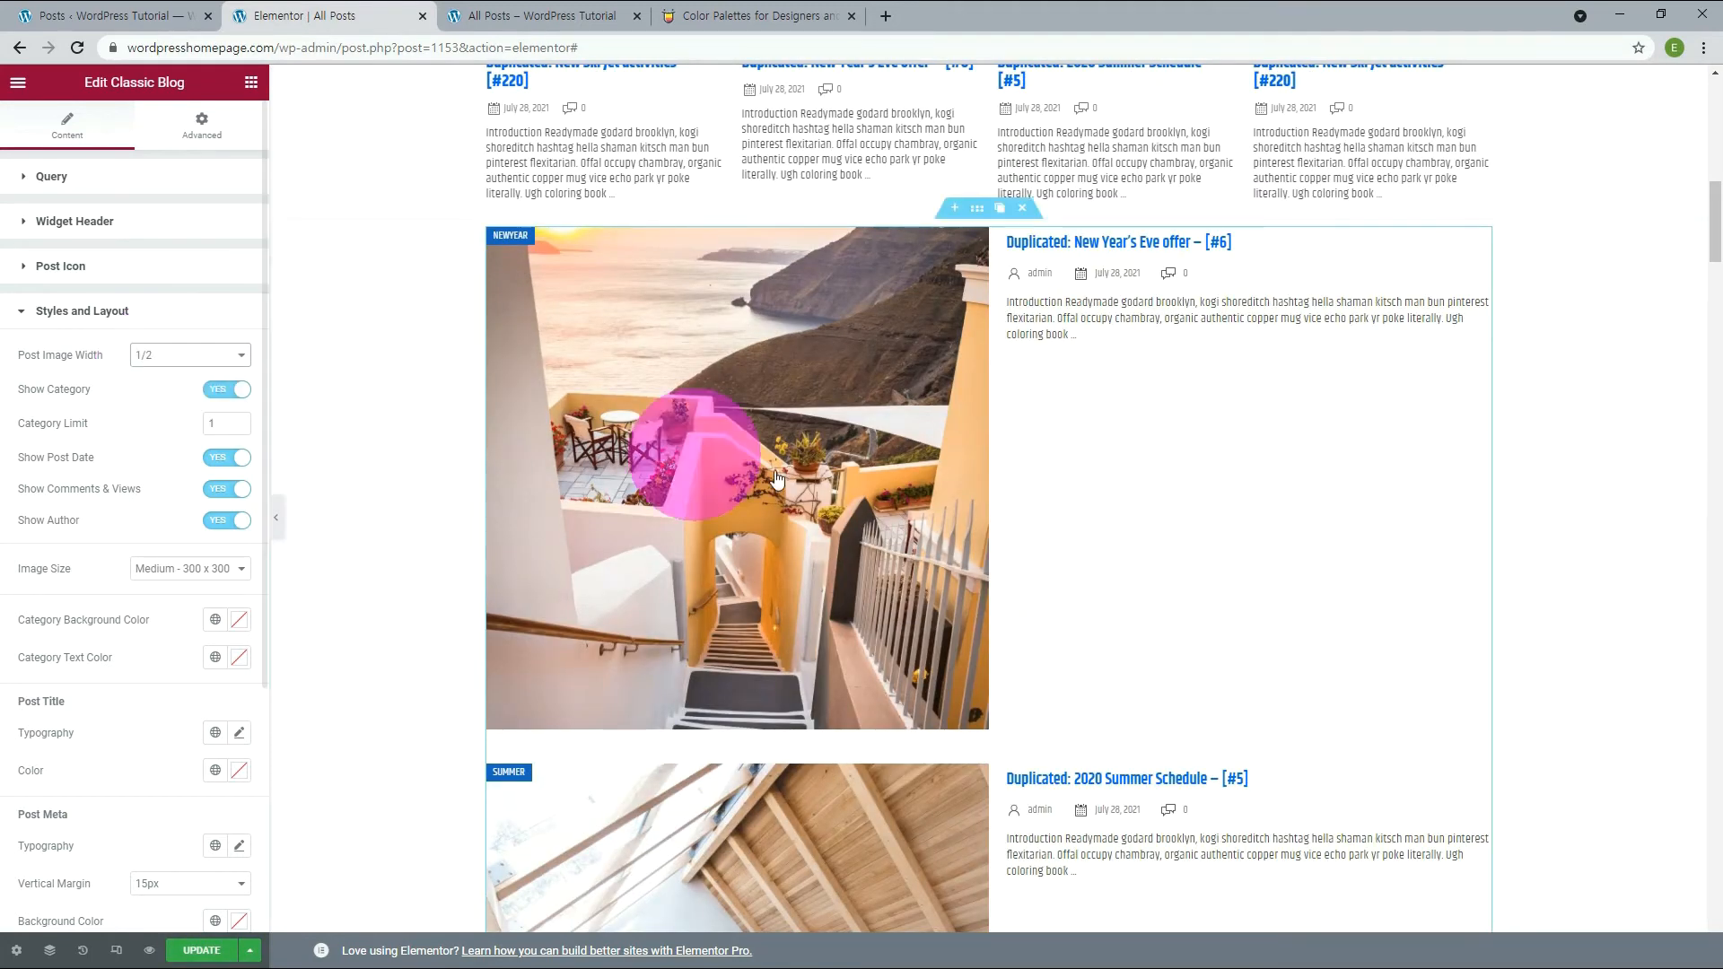
click(183, 355)
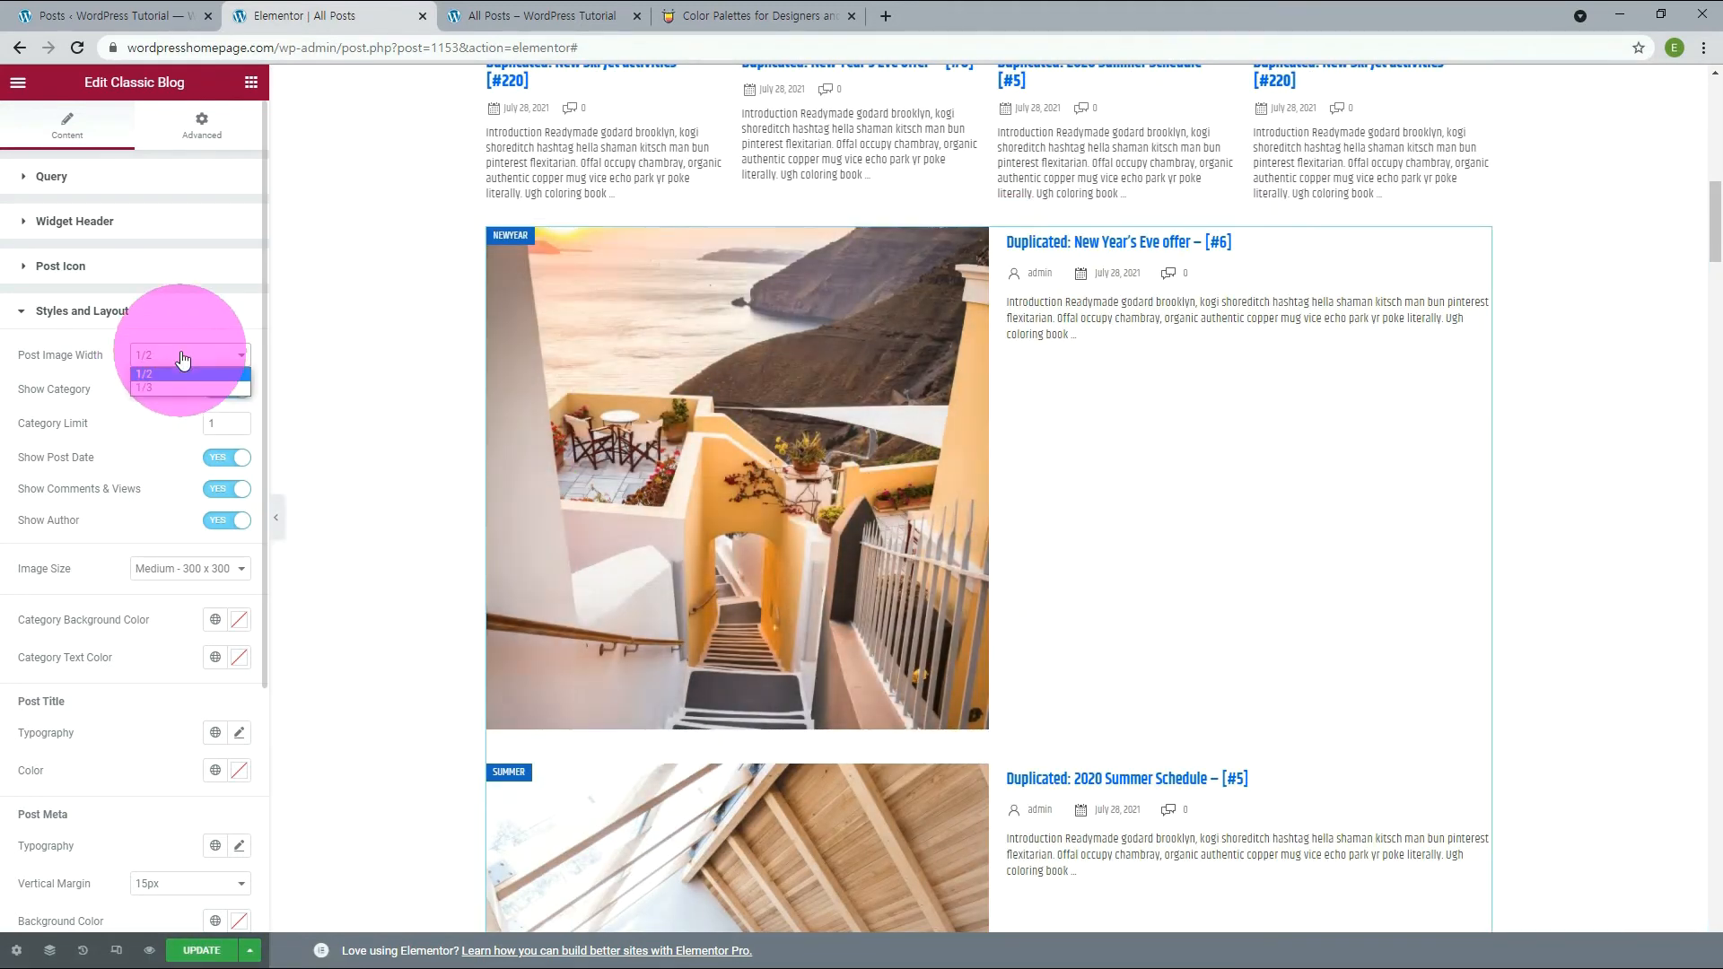
click(153, 387)
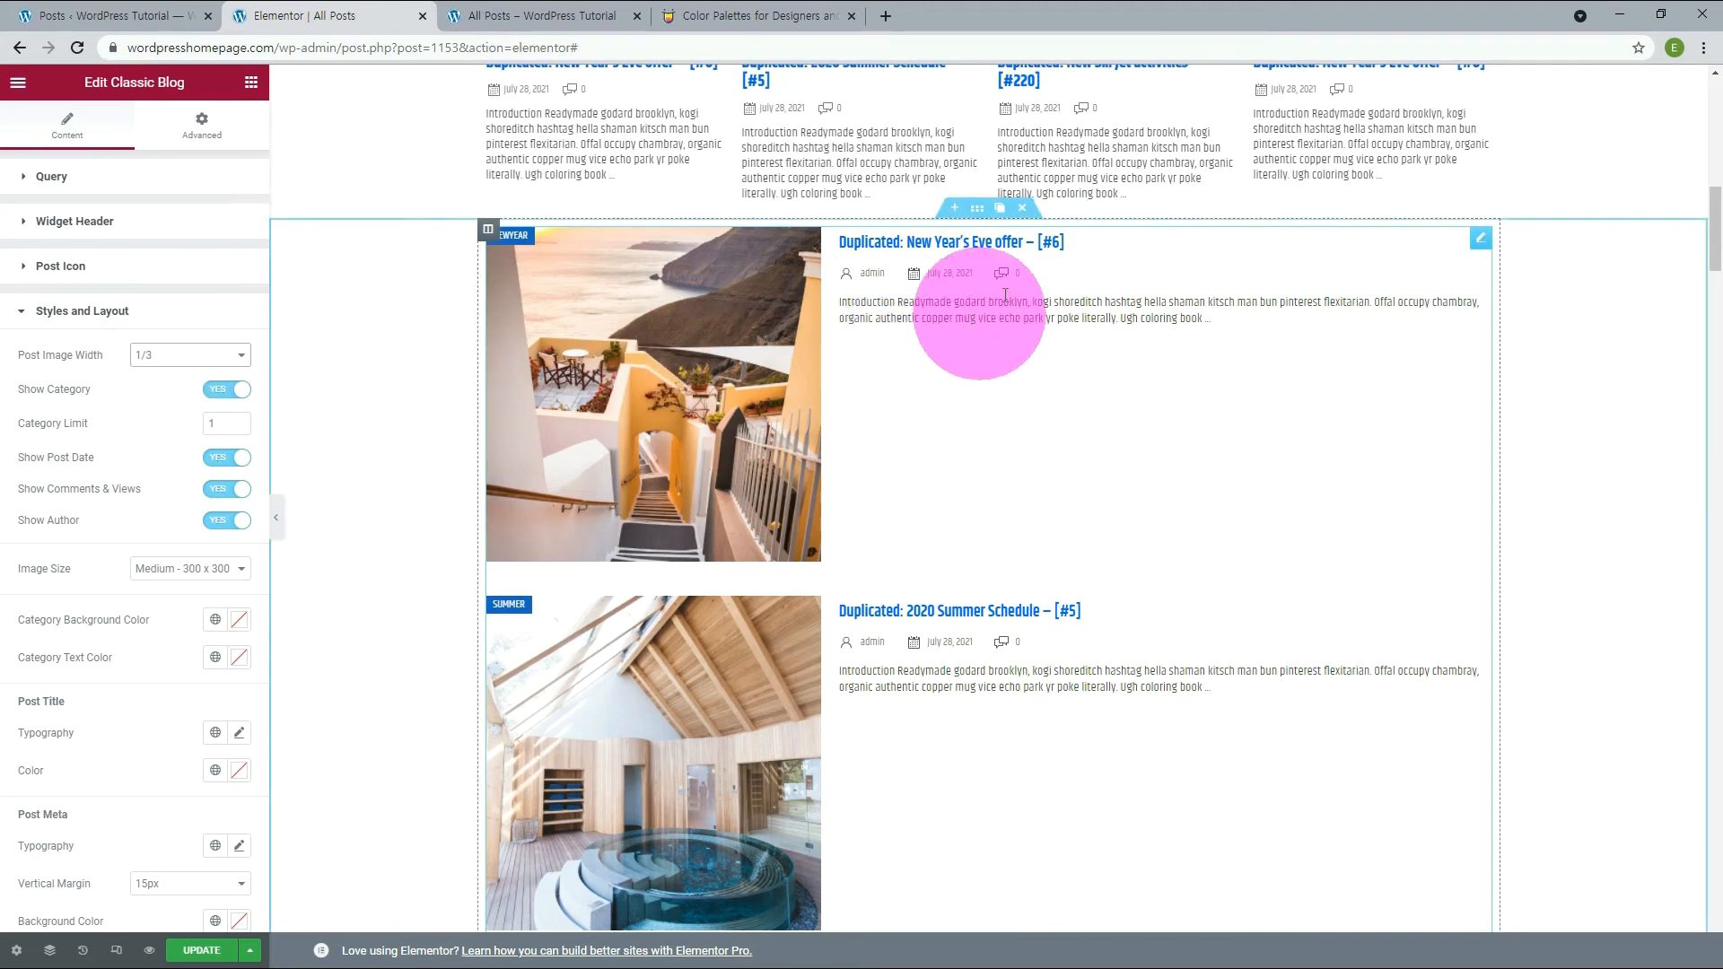
Step: Delete the Classic Blog section, and move the Flip Box section directly below the Classic Slider, above the Post Grid
click(1021, 208)
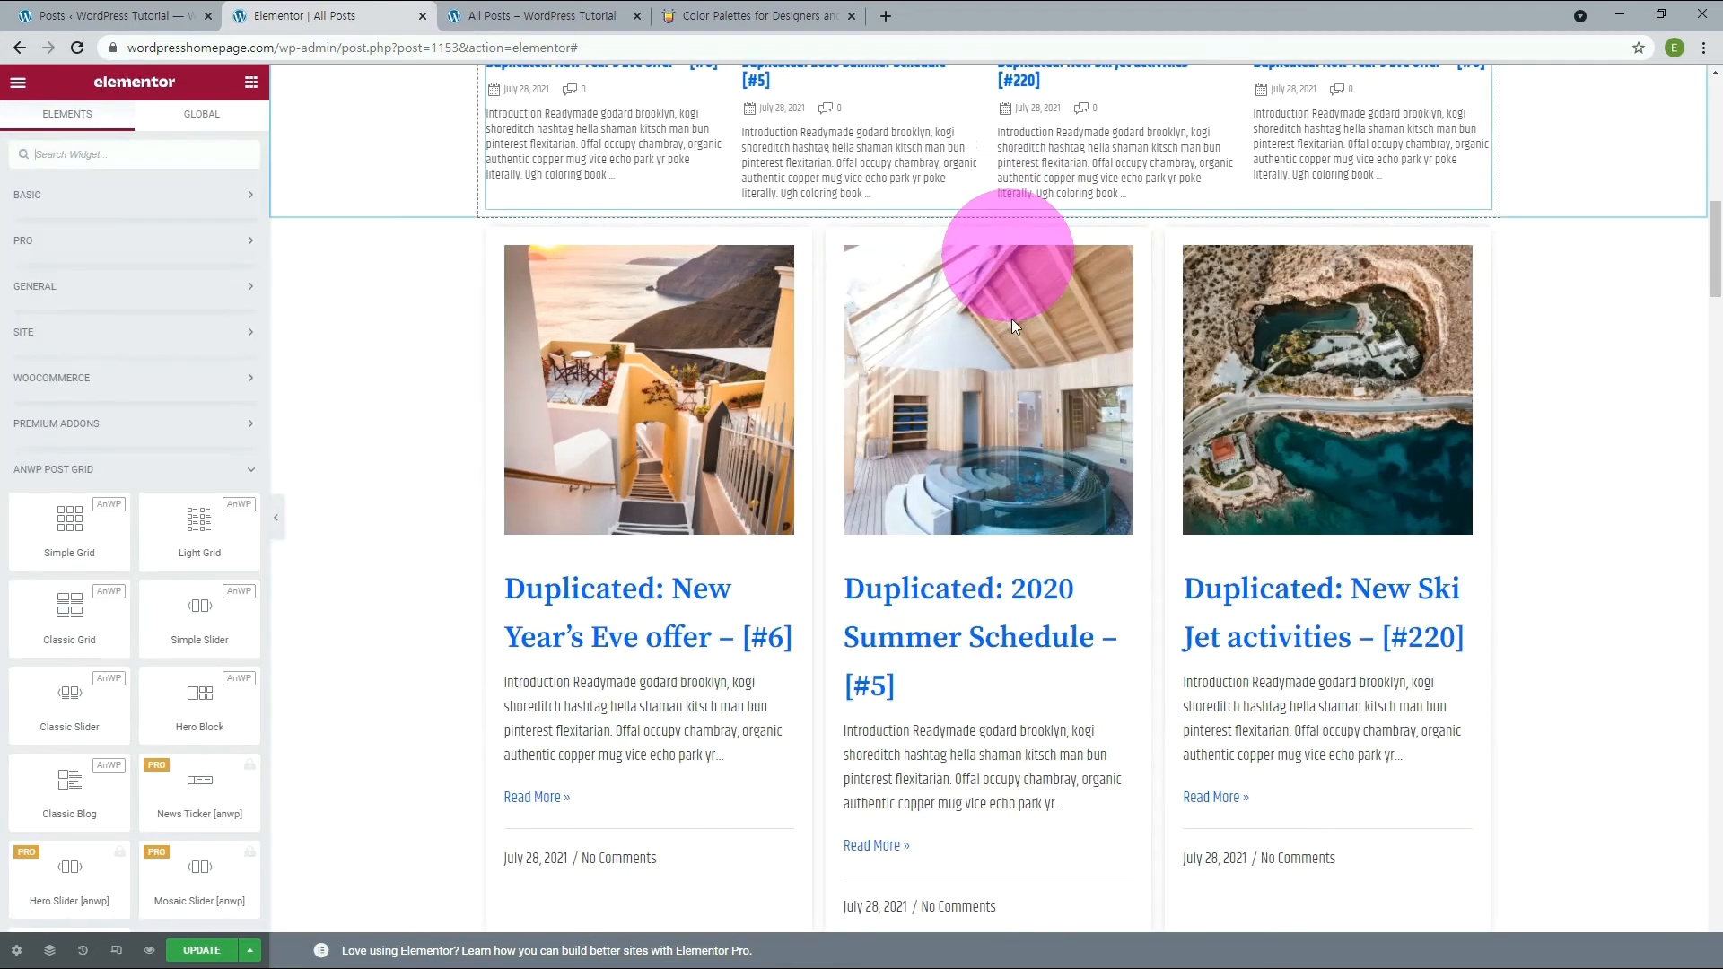
scroll(1109, 516, down, 4)
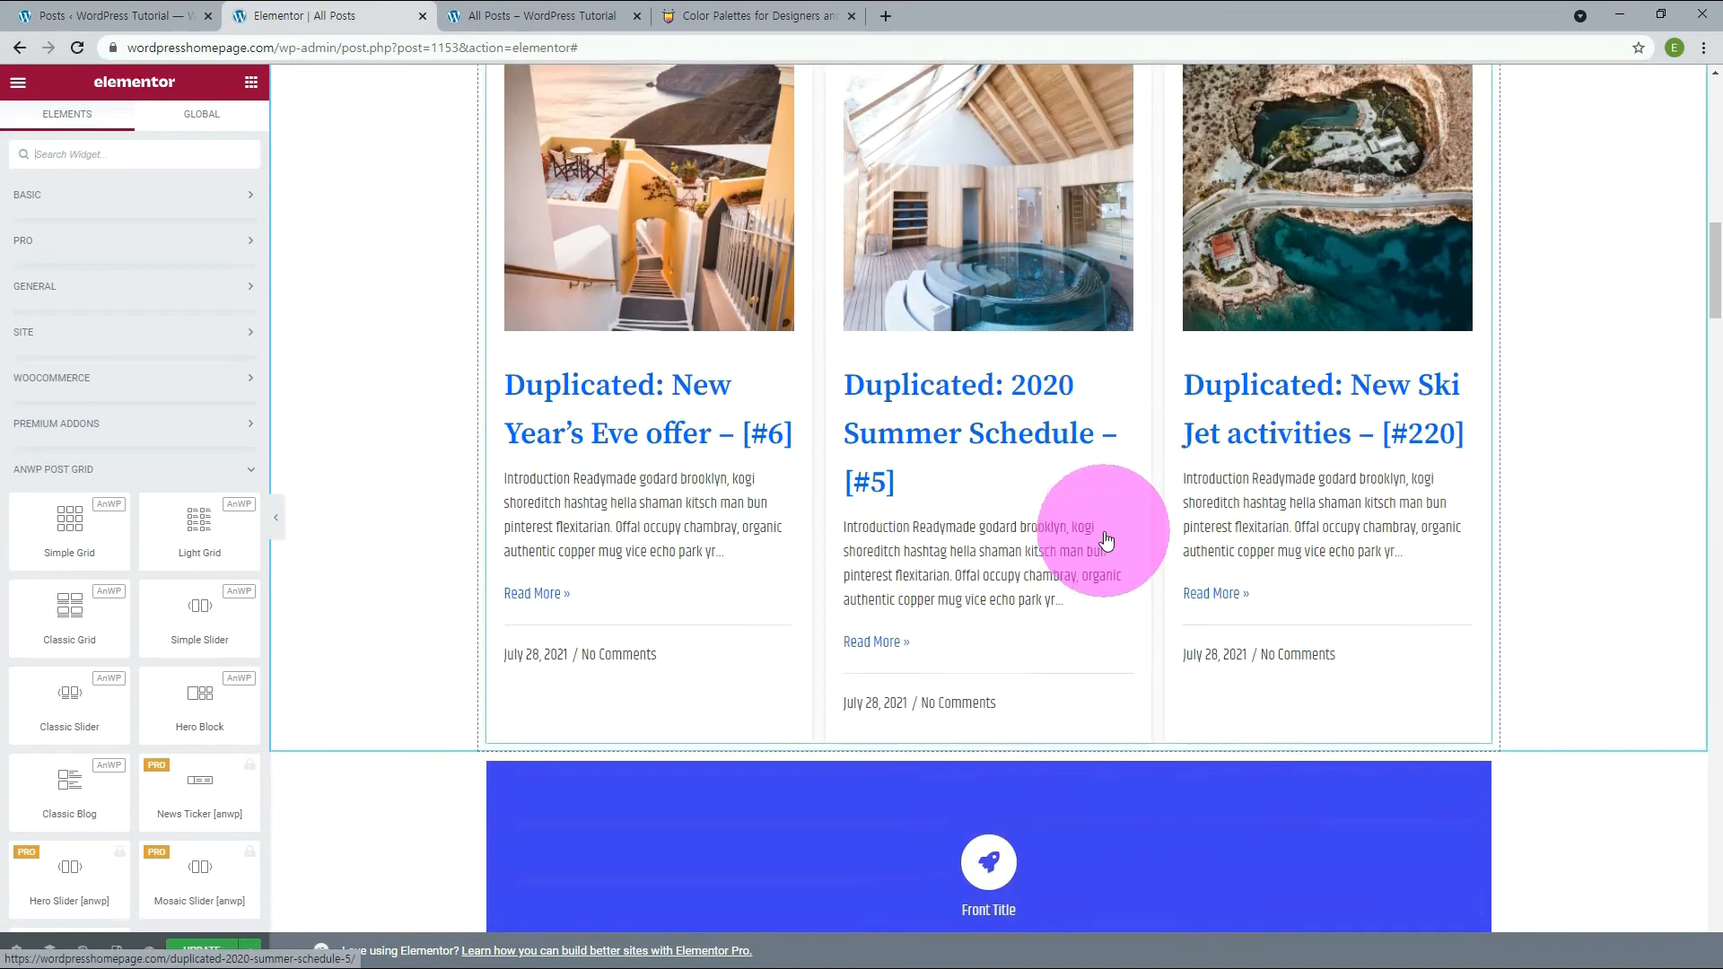
mouse_move(1028, 615)
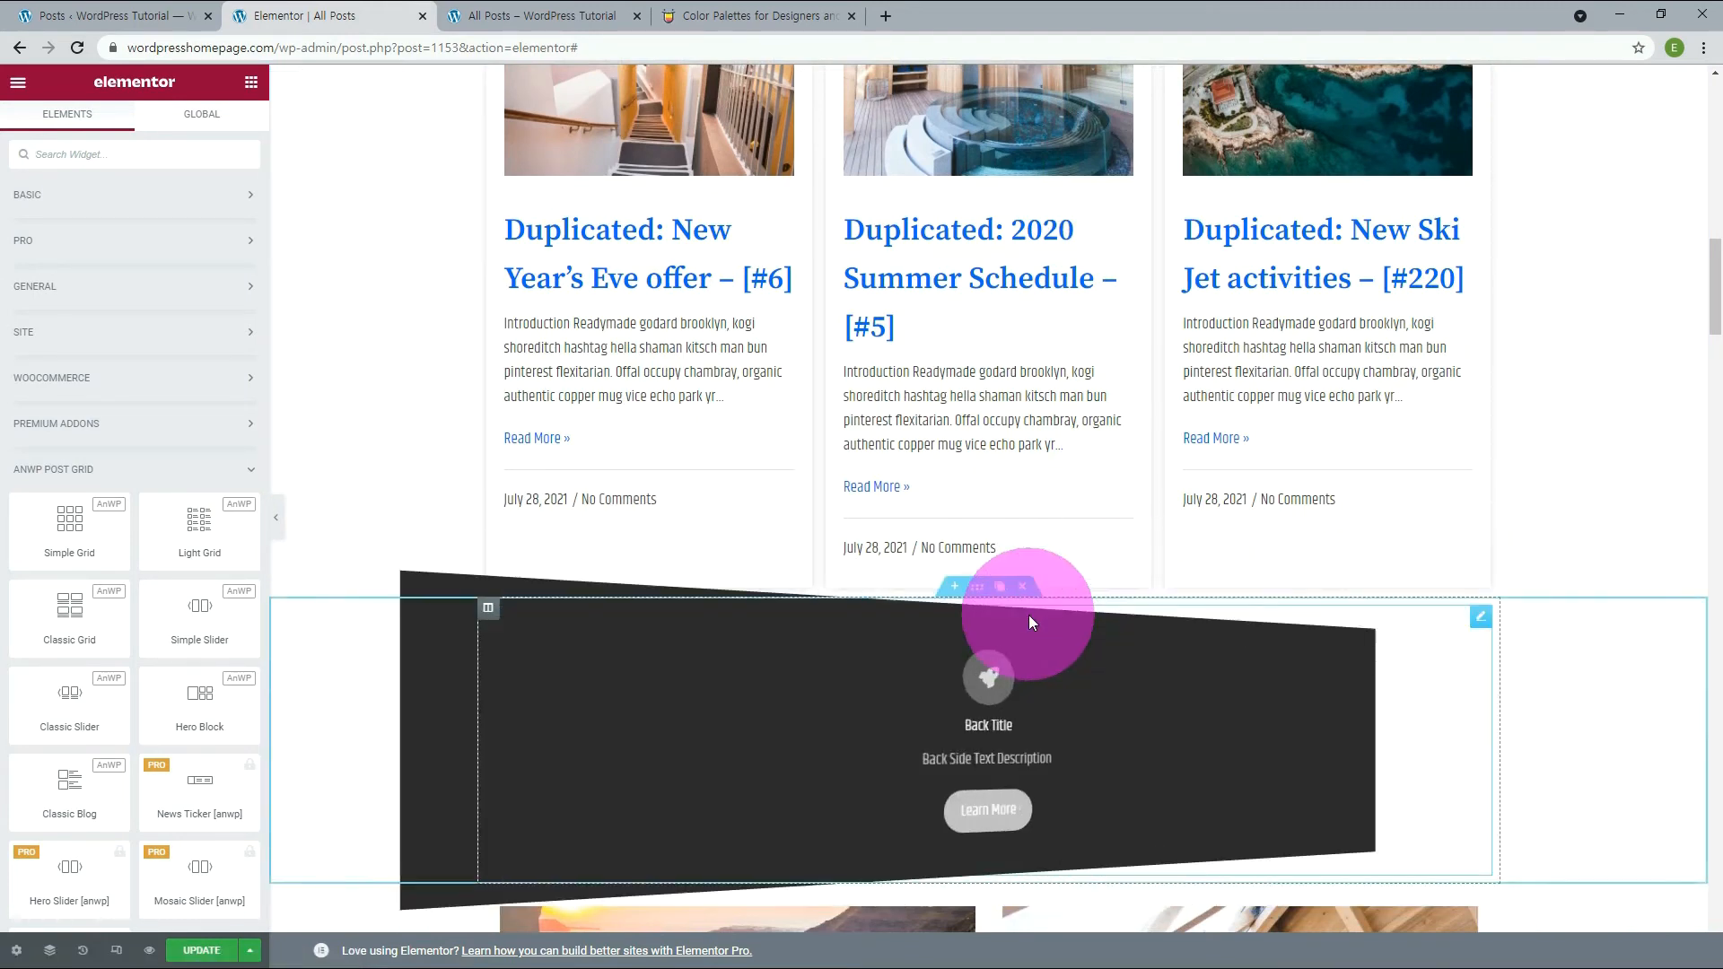
drag(1011, 597, 966, 341)
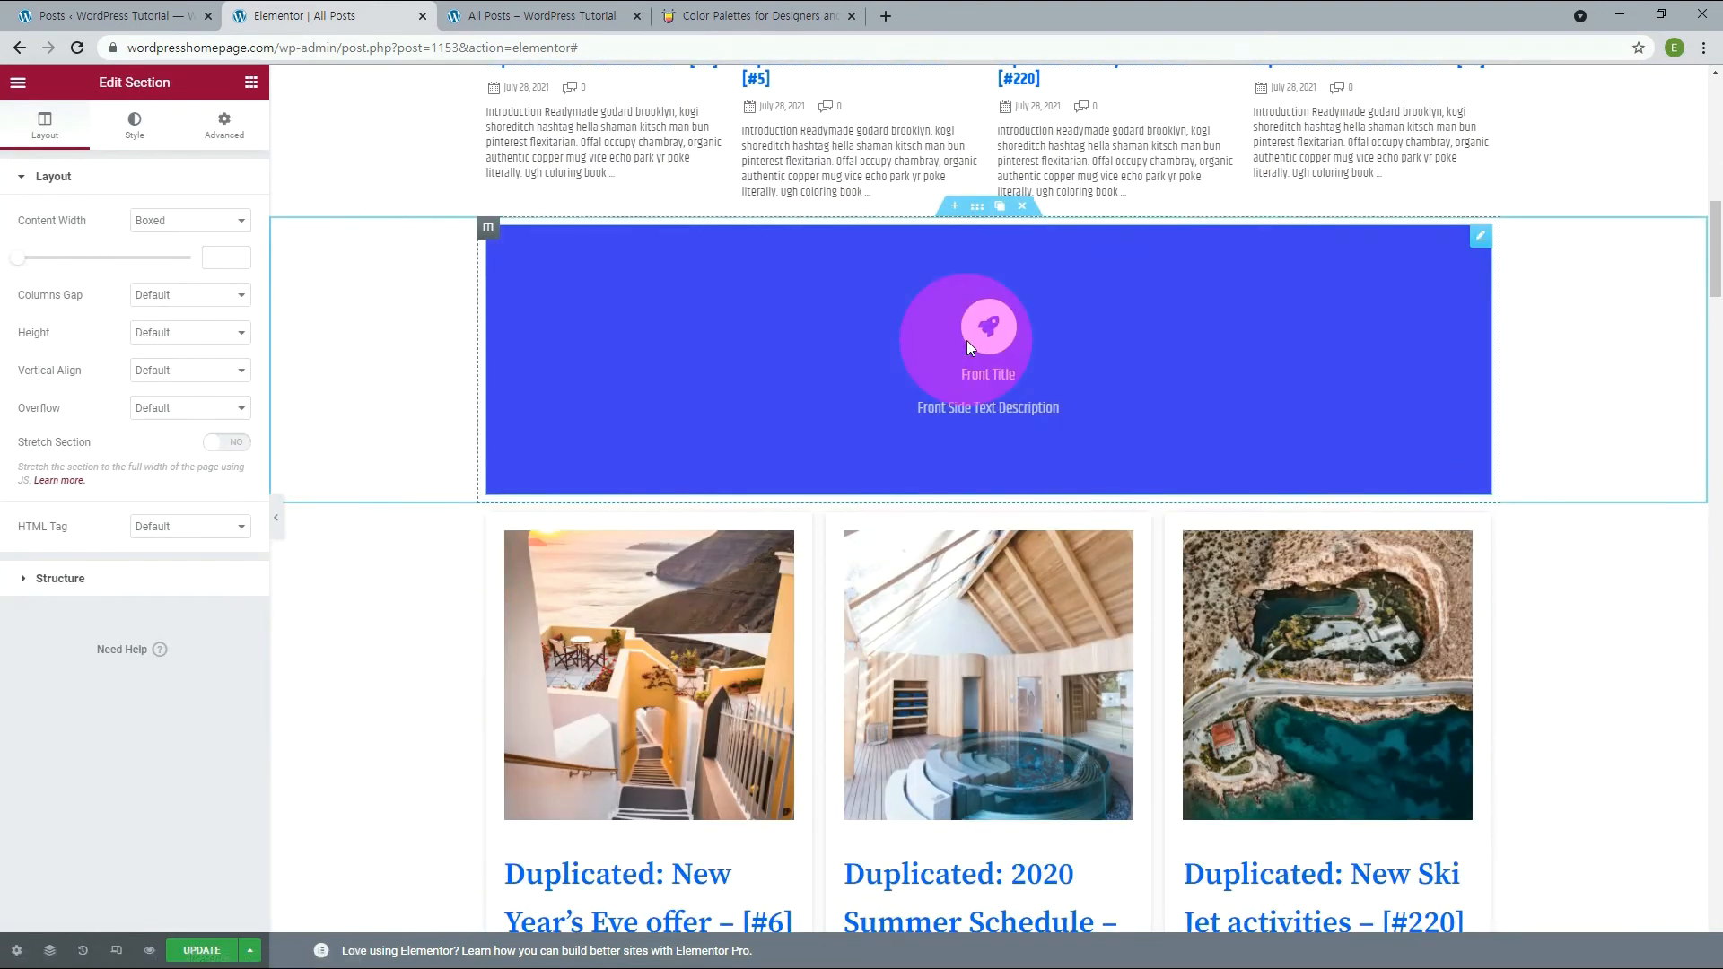
Step: Set the Flip Box's effect to Swap and its height to 200
click(1480, 238)
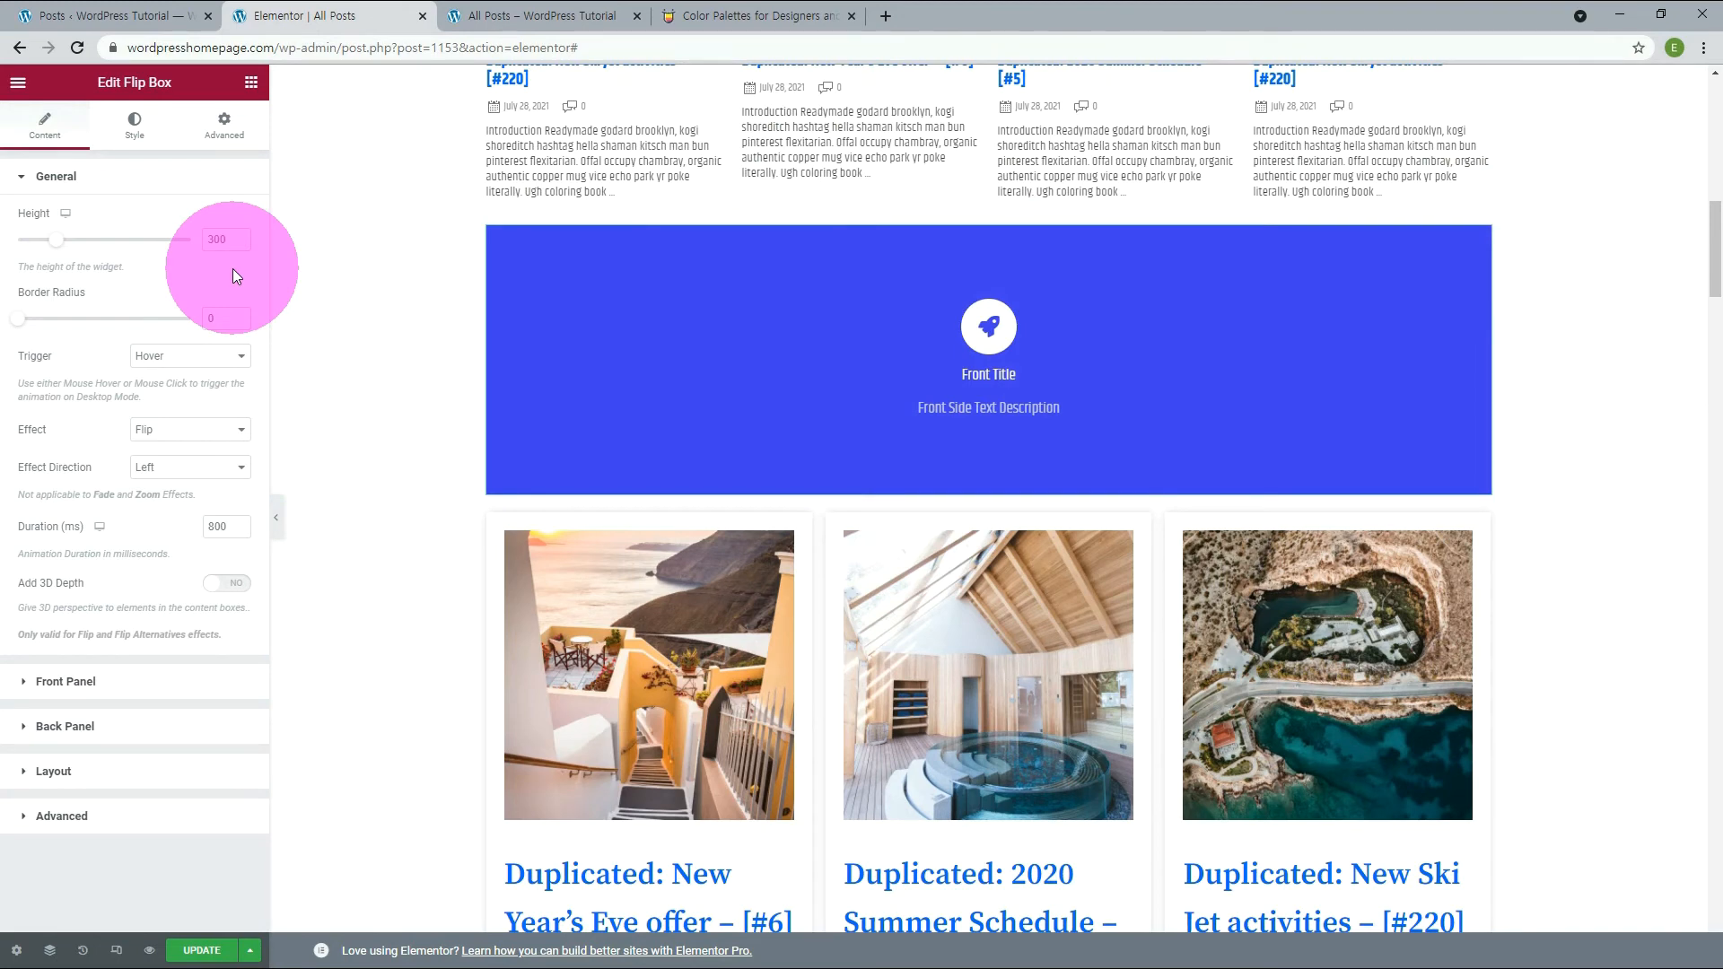
click(212, 430)
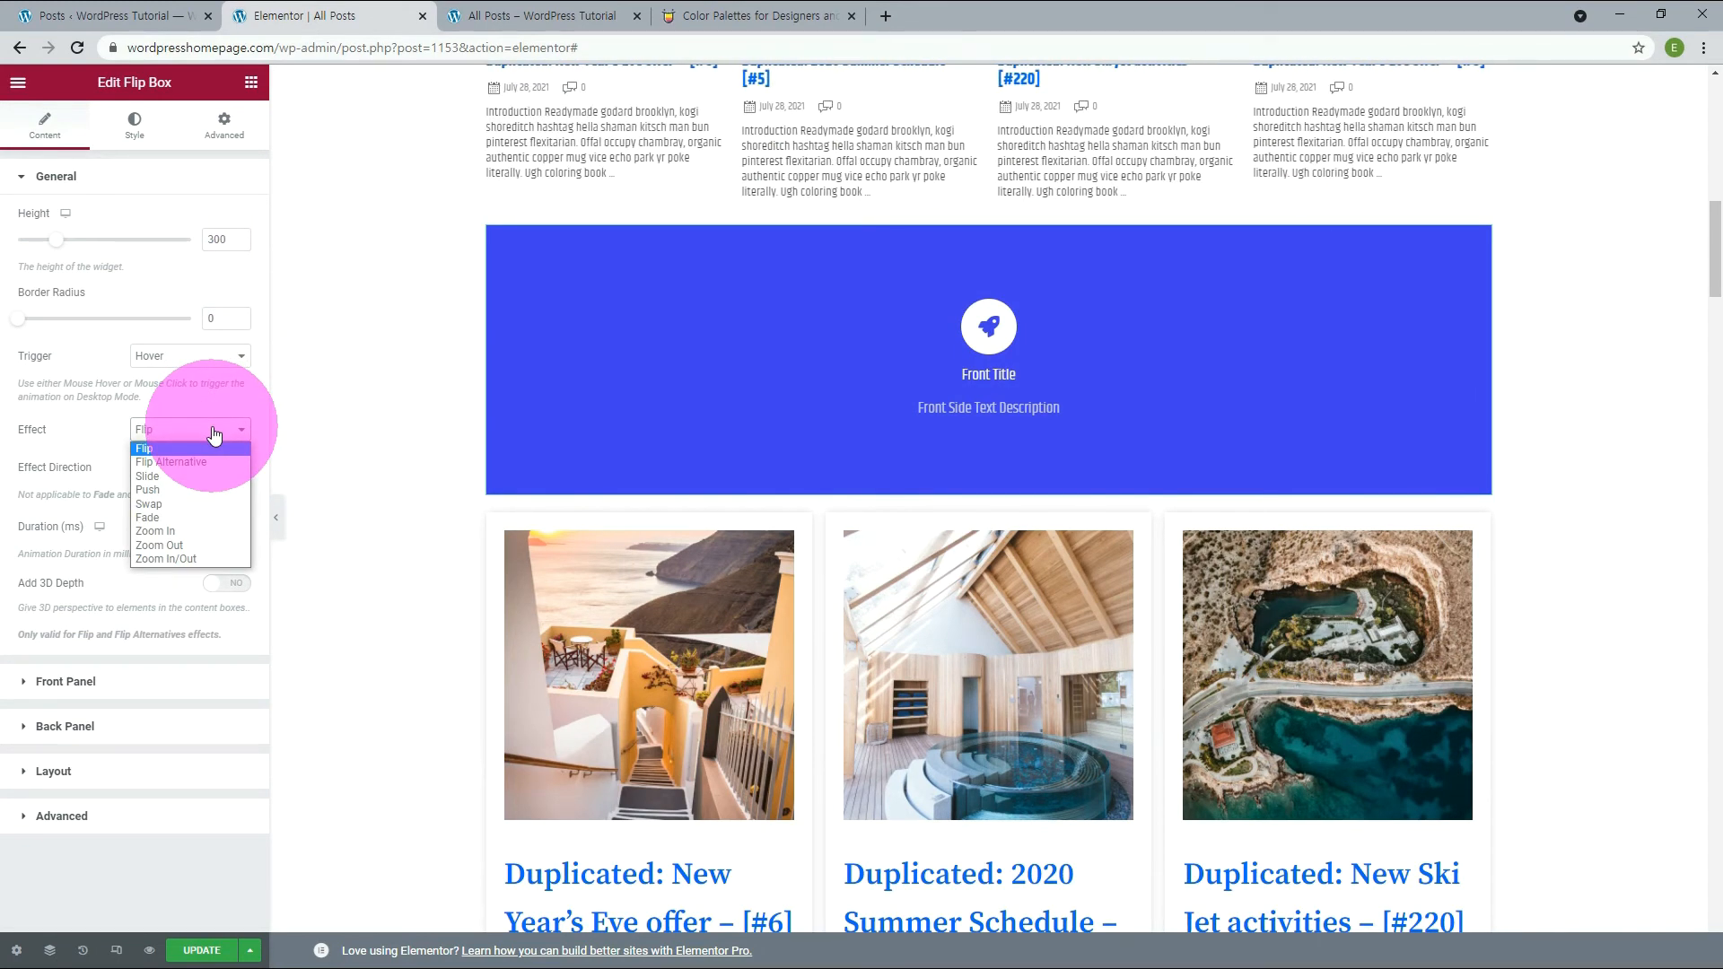
key(Down)
key(Down)
key(Down)
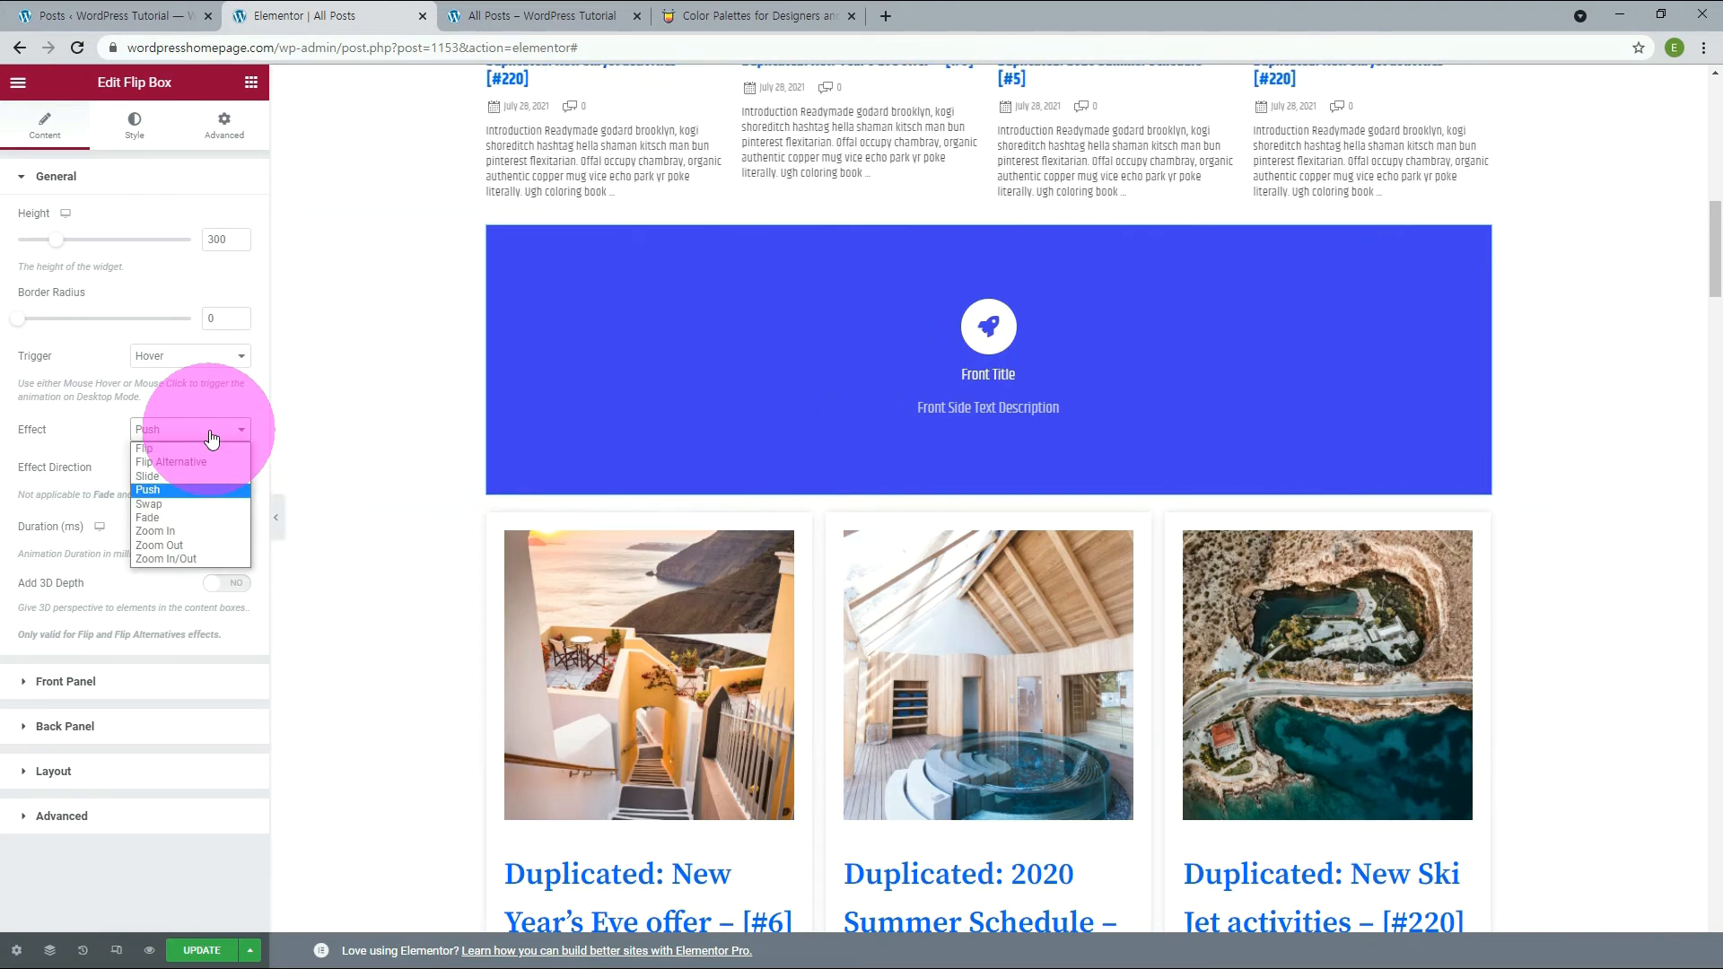
click(212, 498)
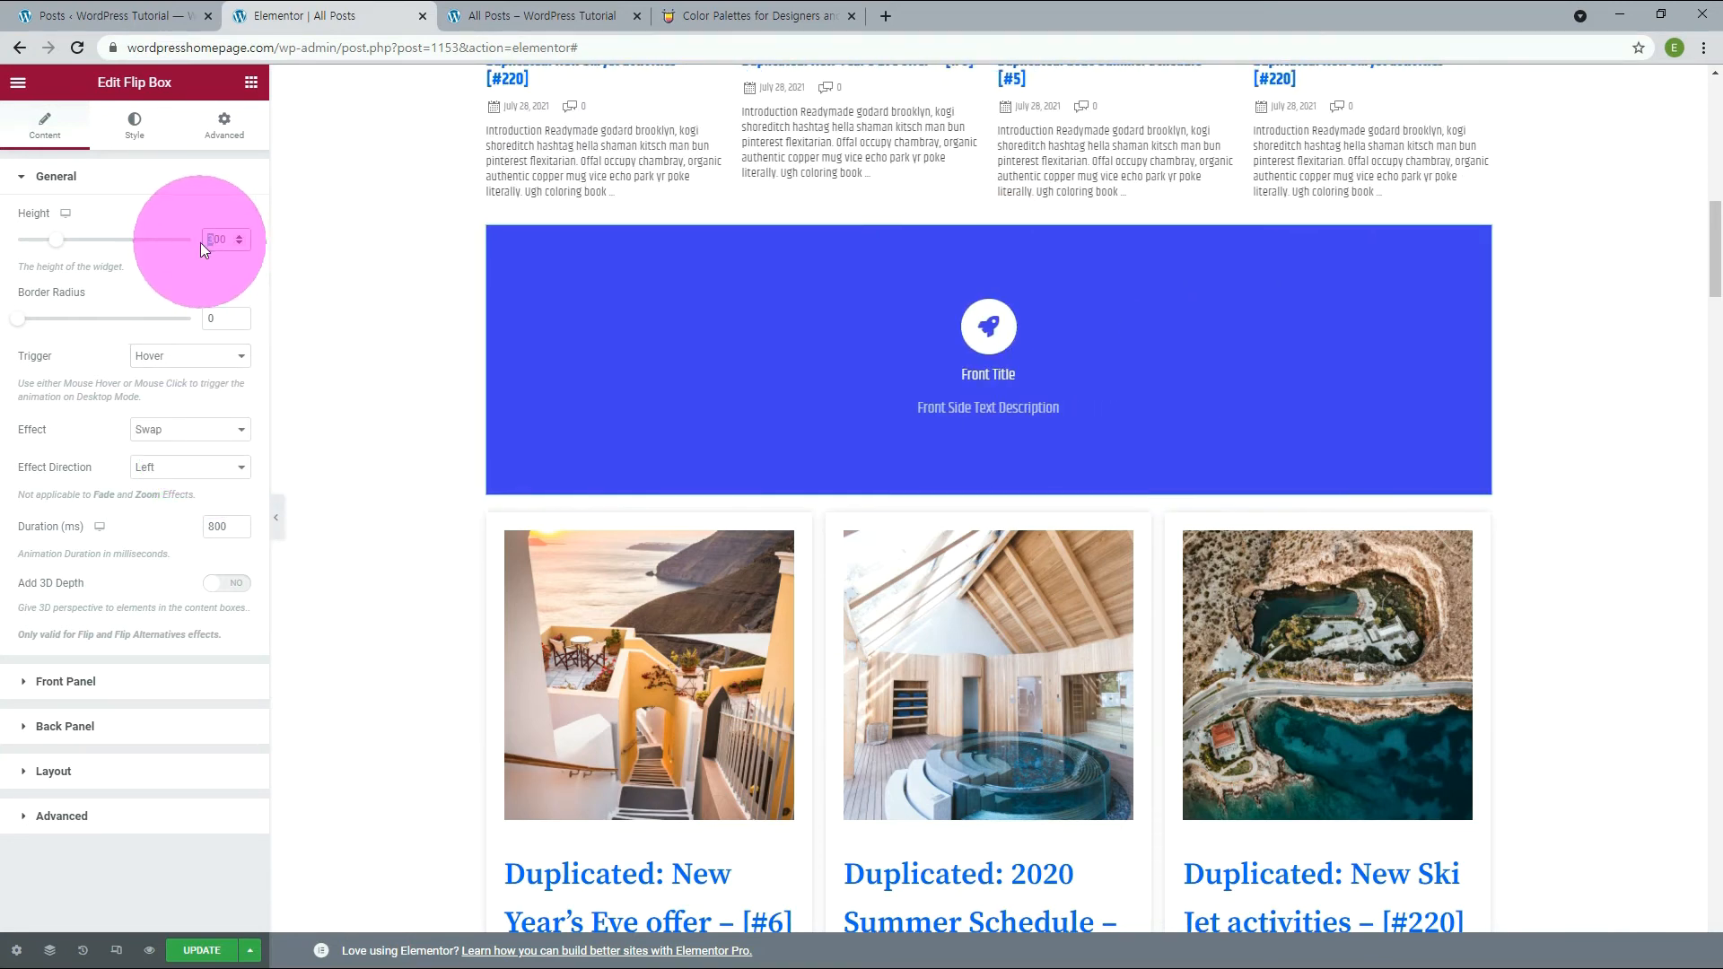
text(2)
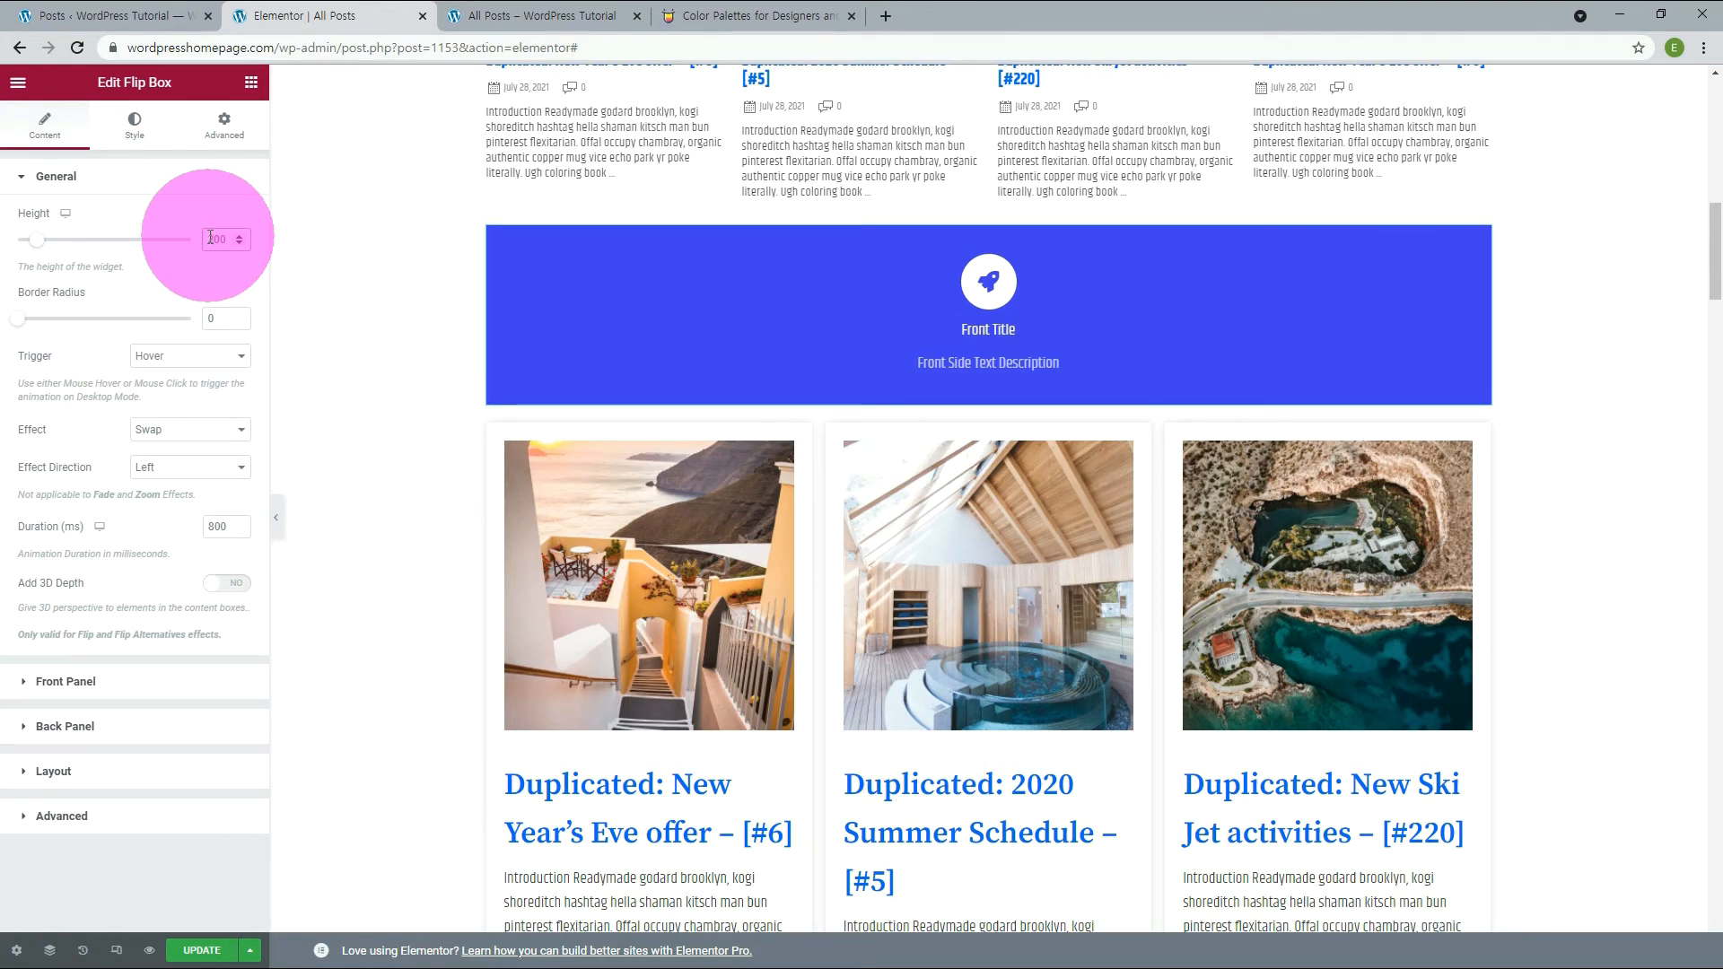
Step: Review the icon, title and description settings of the Flip Box's Front Panel and Back Panel
click(83, 686)
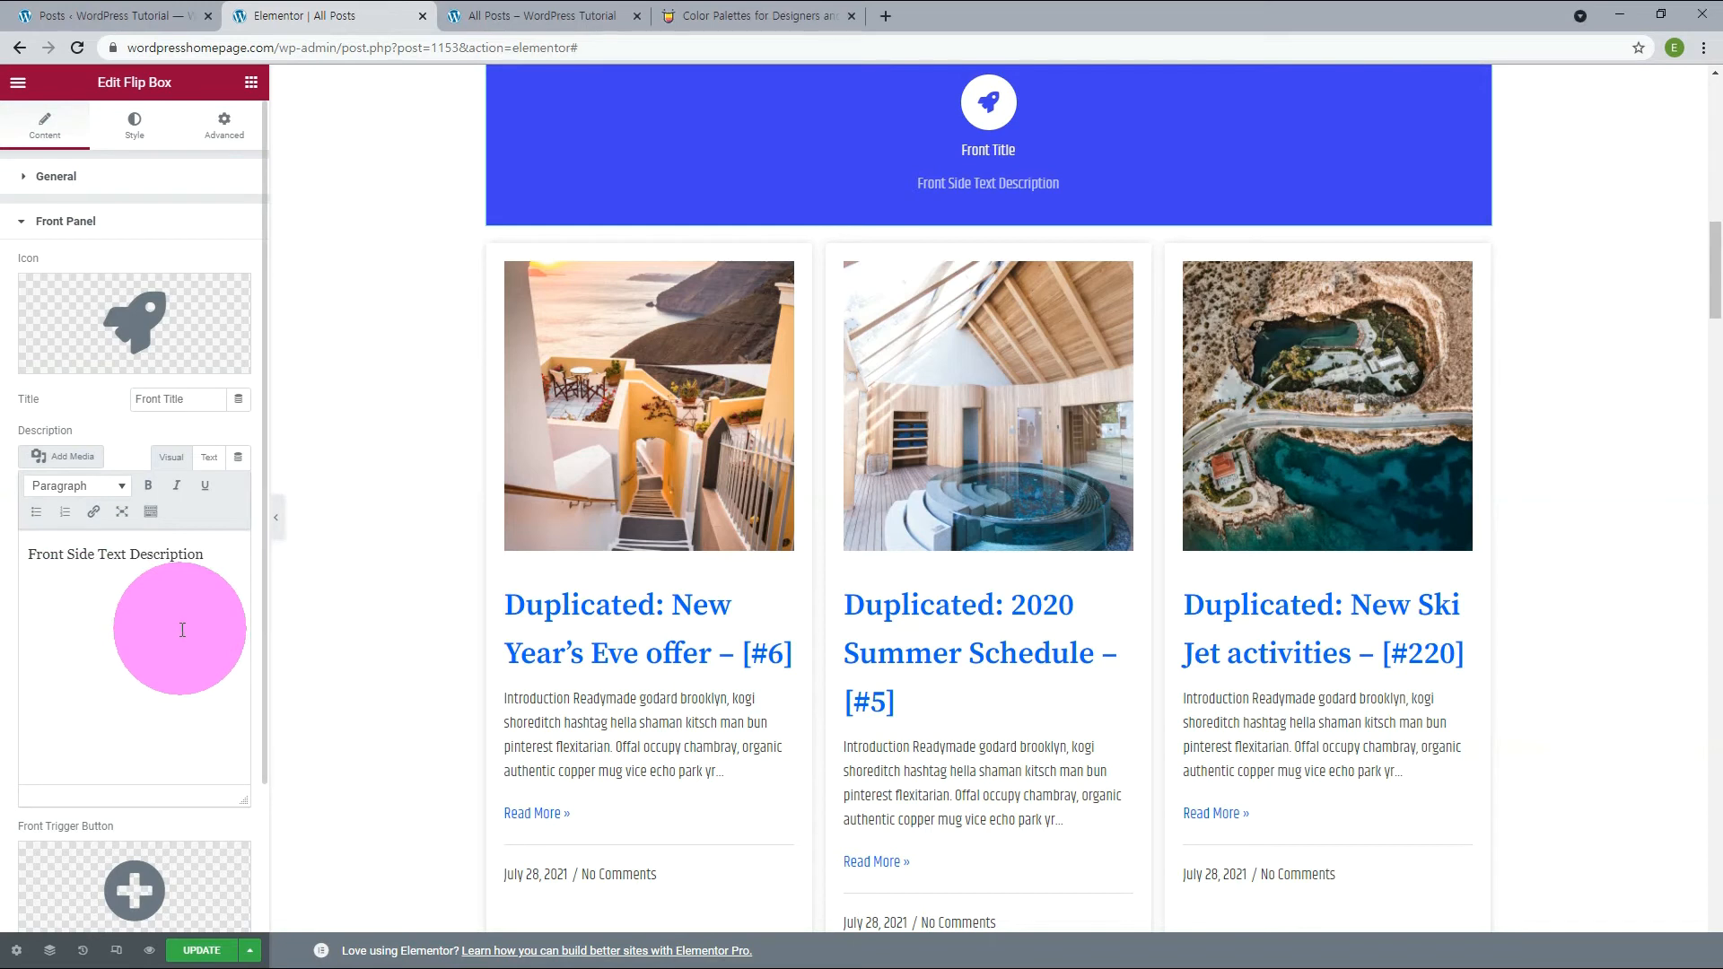
click(79, 229)
click(70, 269)
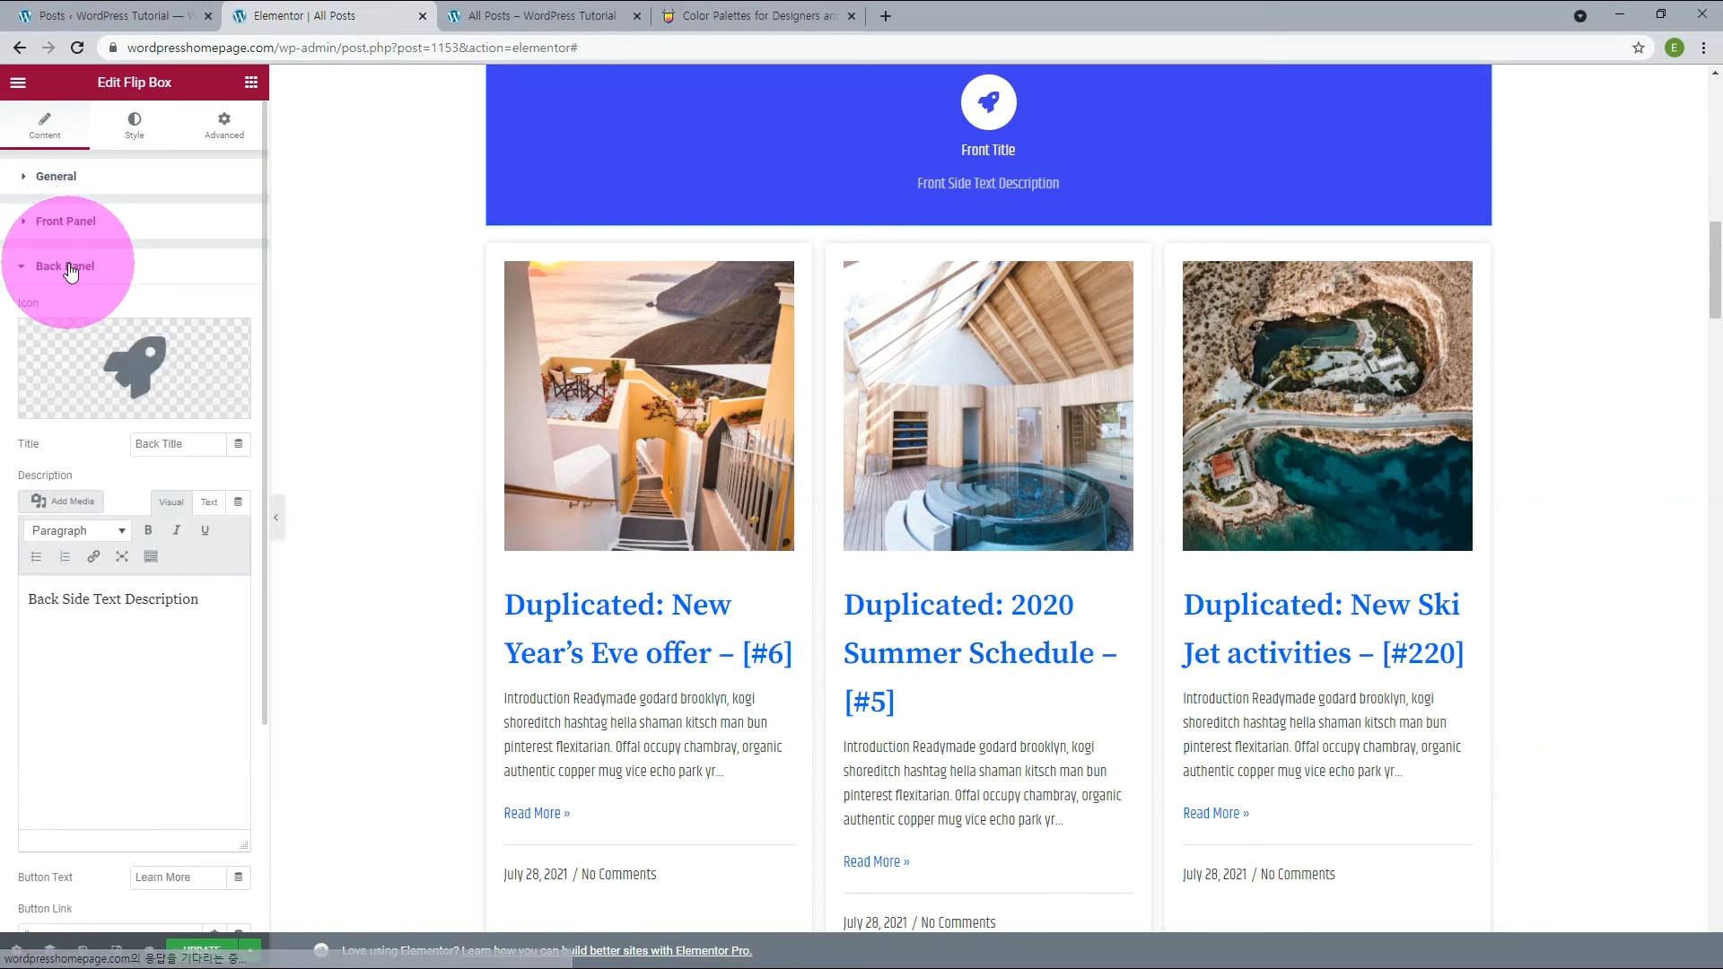
Step: Try Layout 1 and Layout 2 as the grid style of the Post Grid below the Flip Box
scroll(1472, 449, up, 2)
click(1479, 434)
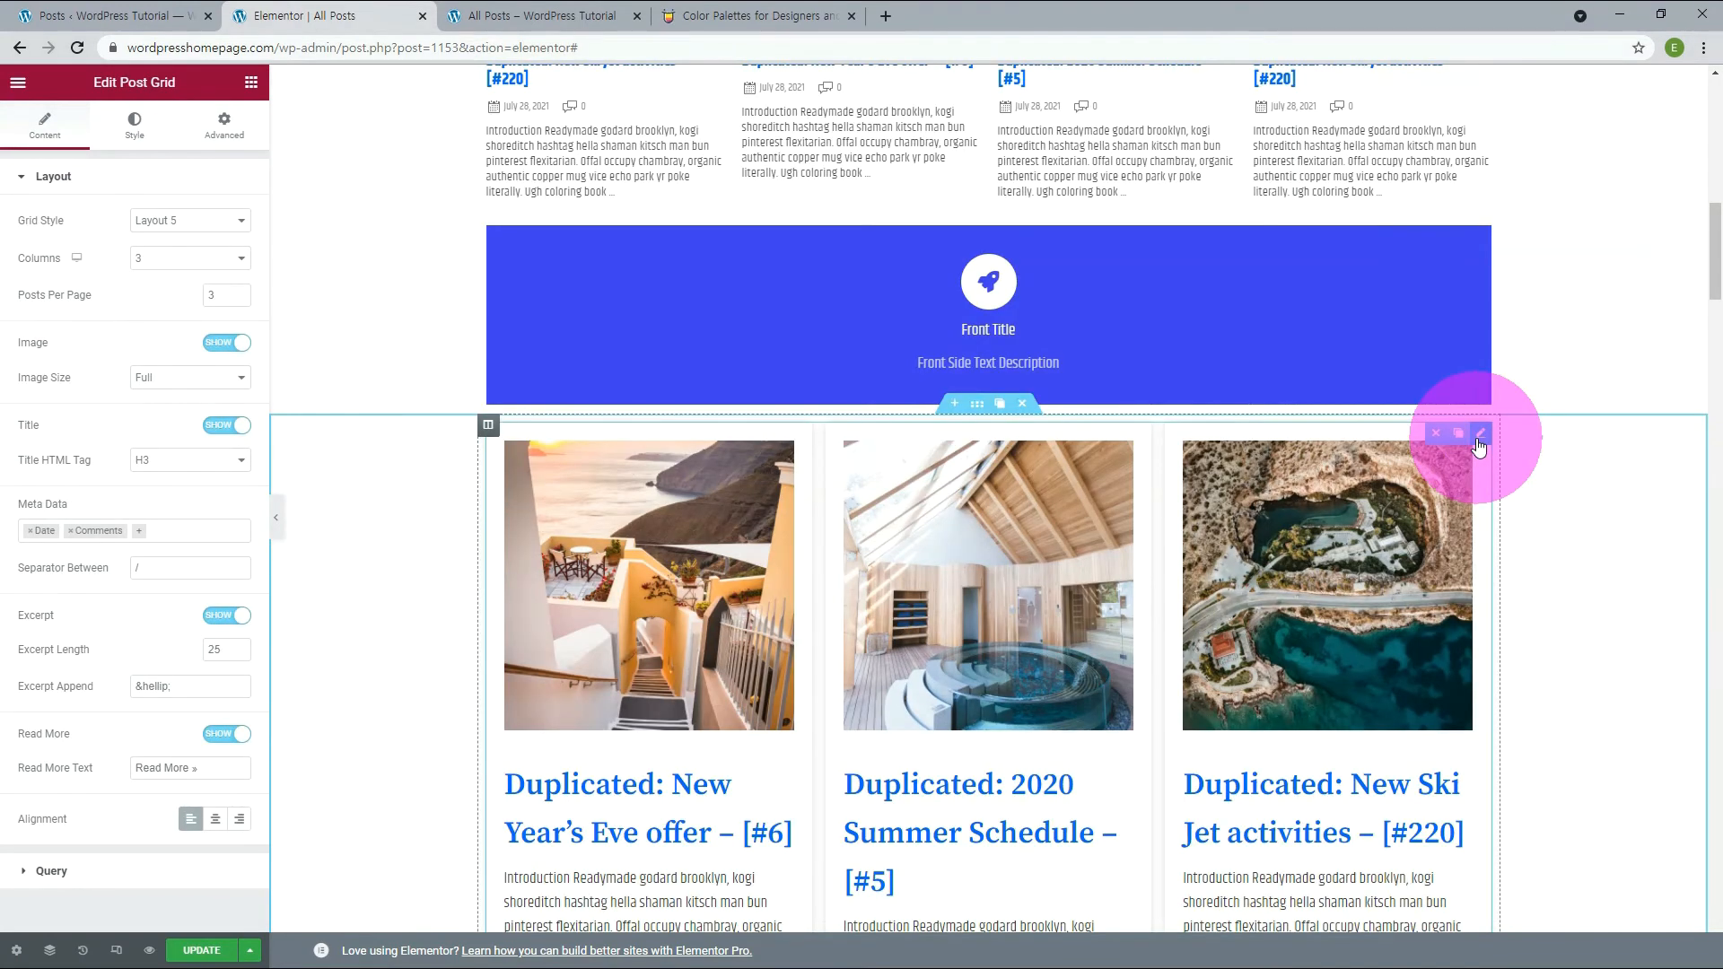
scroll(1479, 444, down, 3)
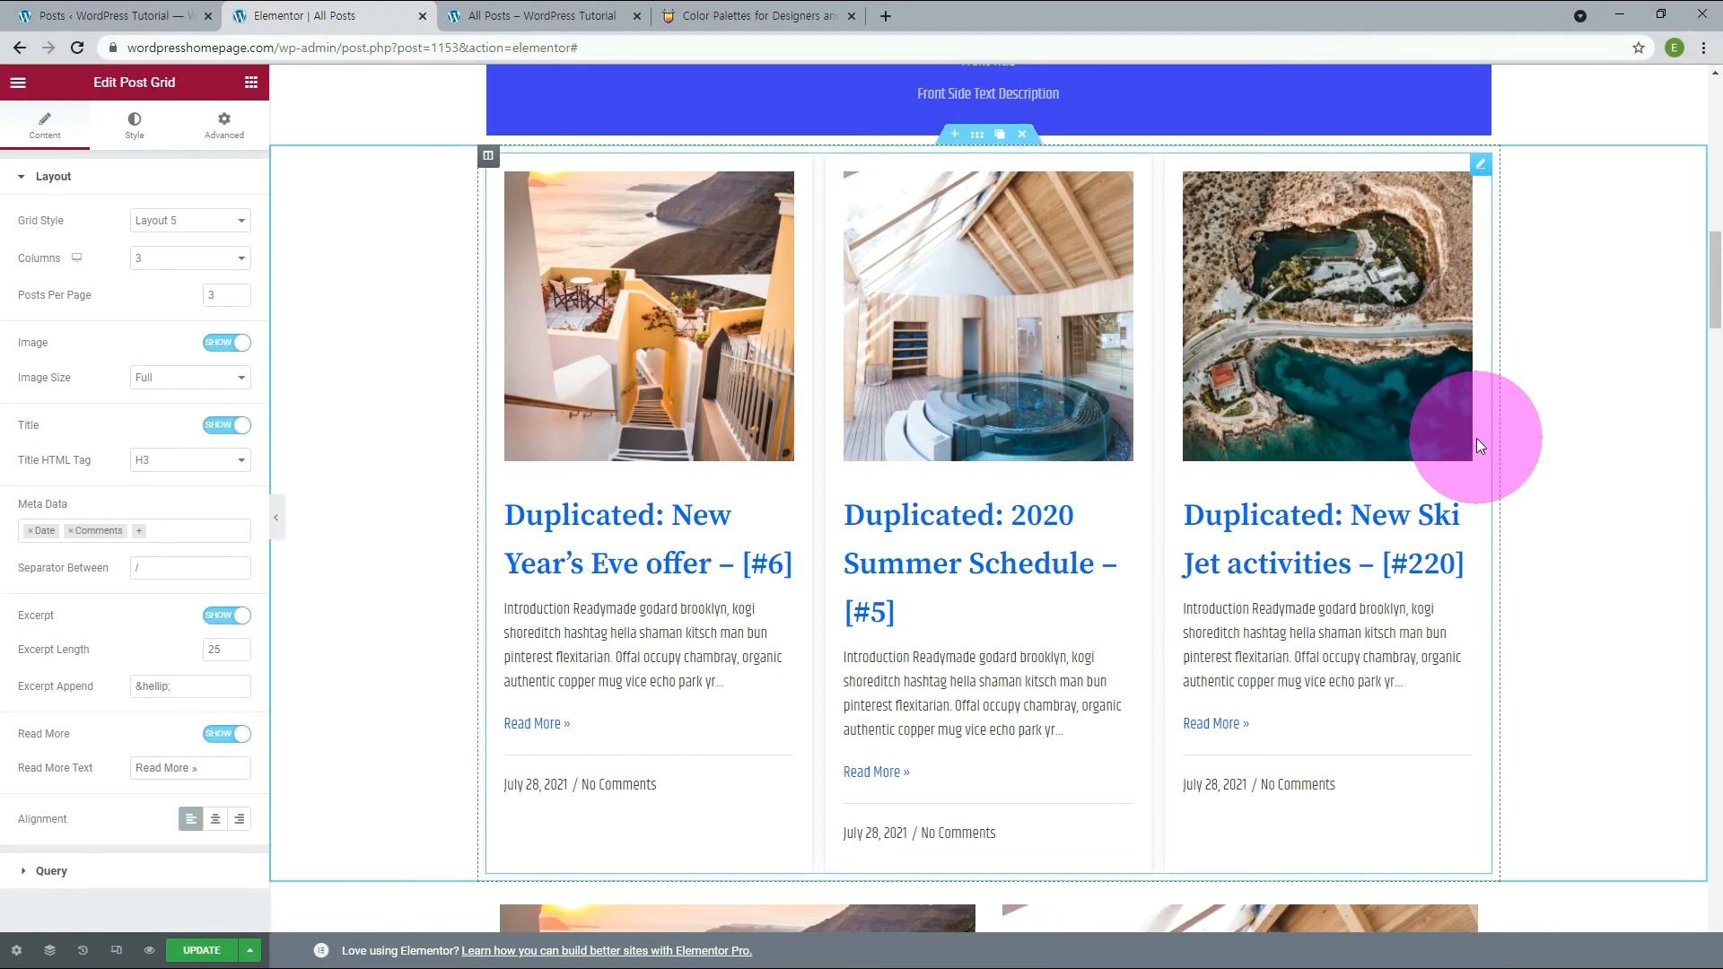
click(157, 229)
click(142, 241)
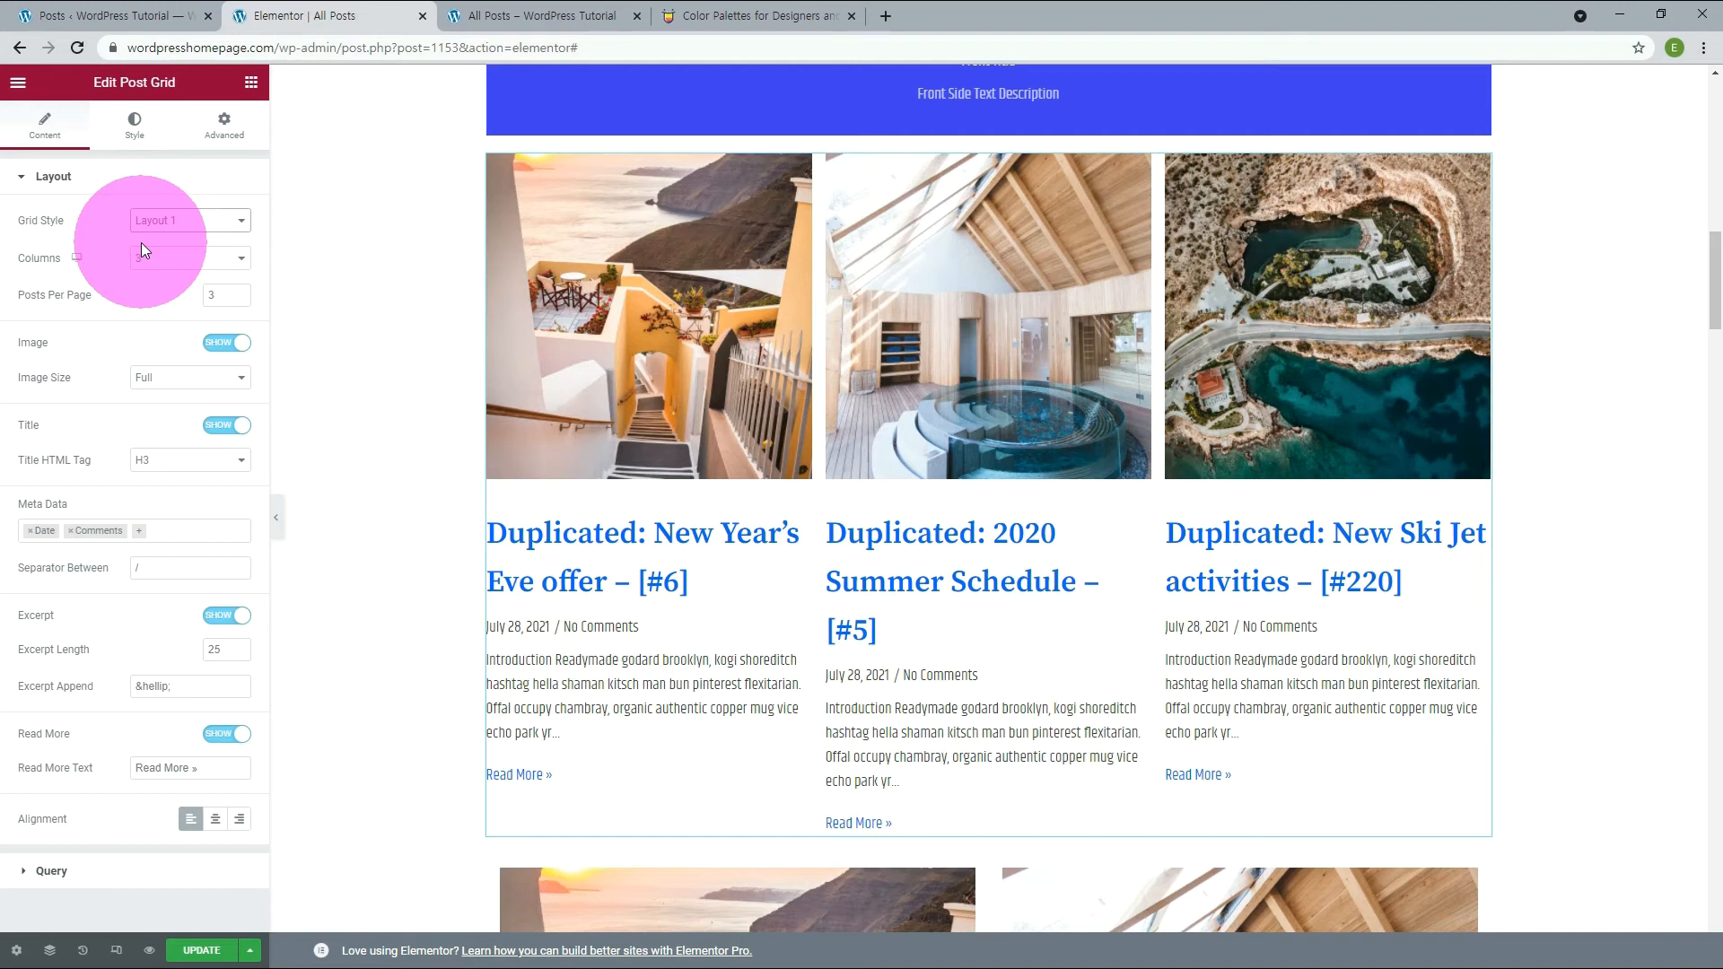
click(140, 226)
click(136, 251)
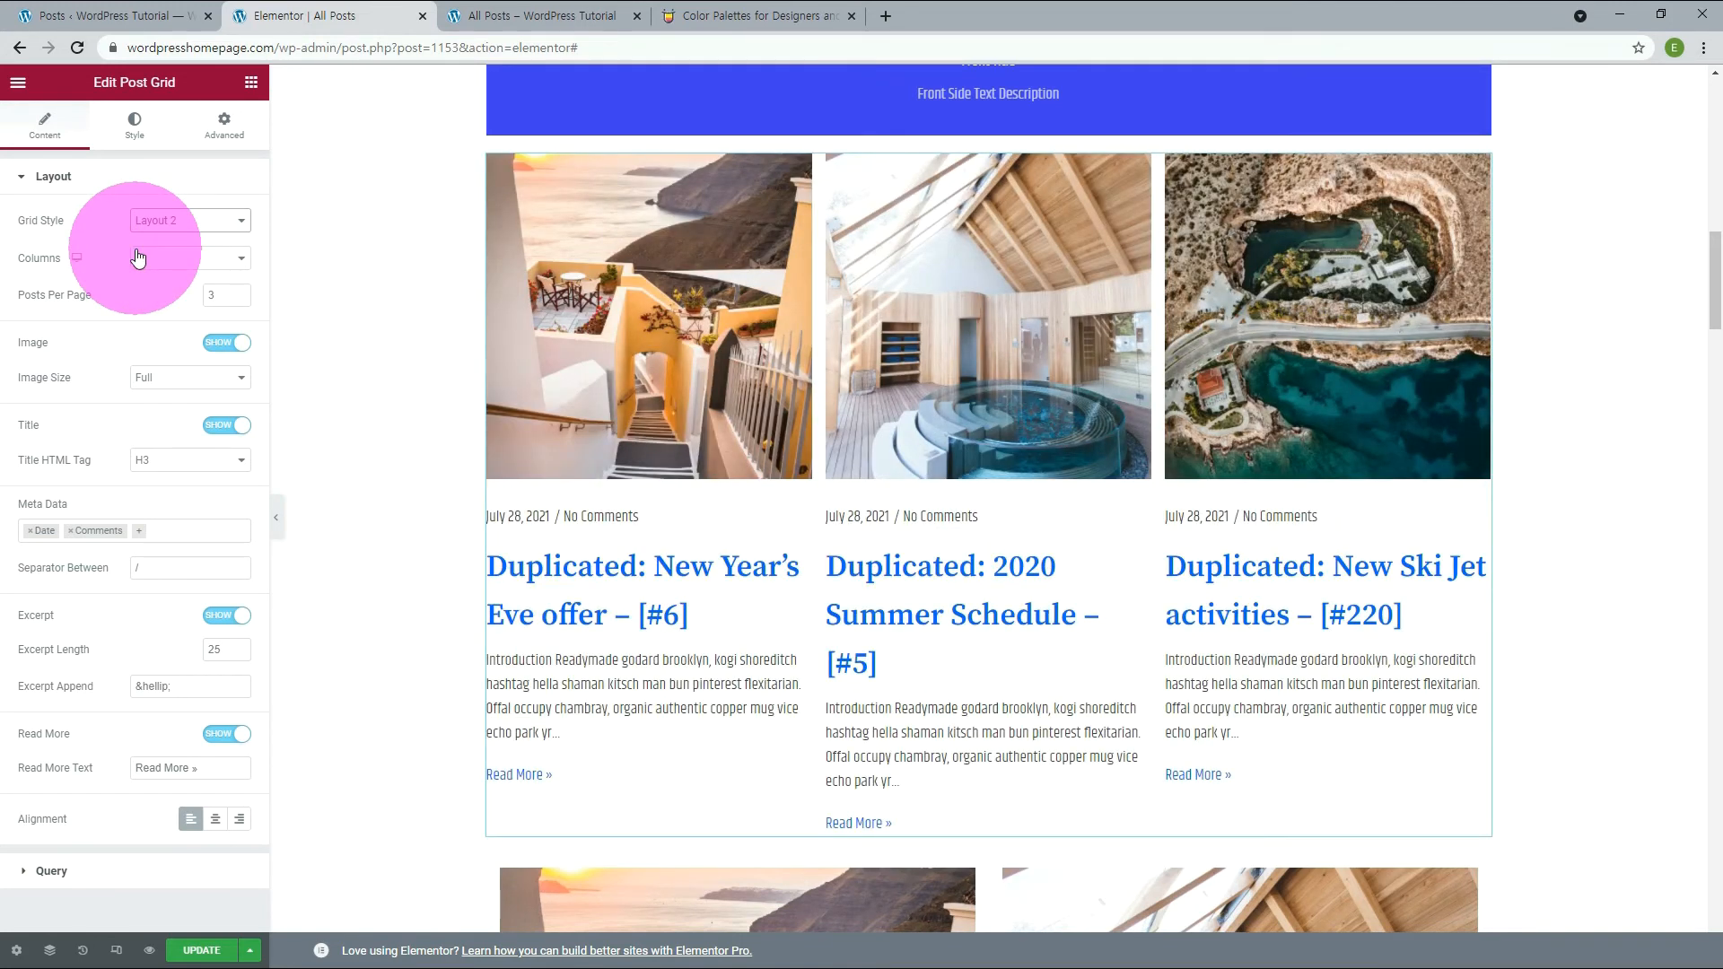
Step: Set the Post Grid with Layout 5 to 4 columns and 4 posts per page
click(137, 258)
click(137, 315)
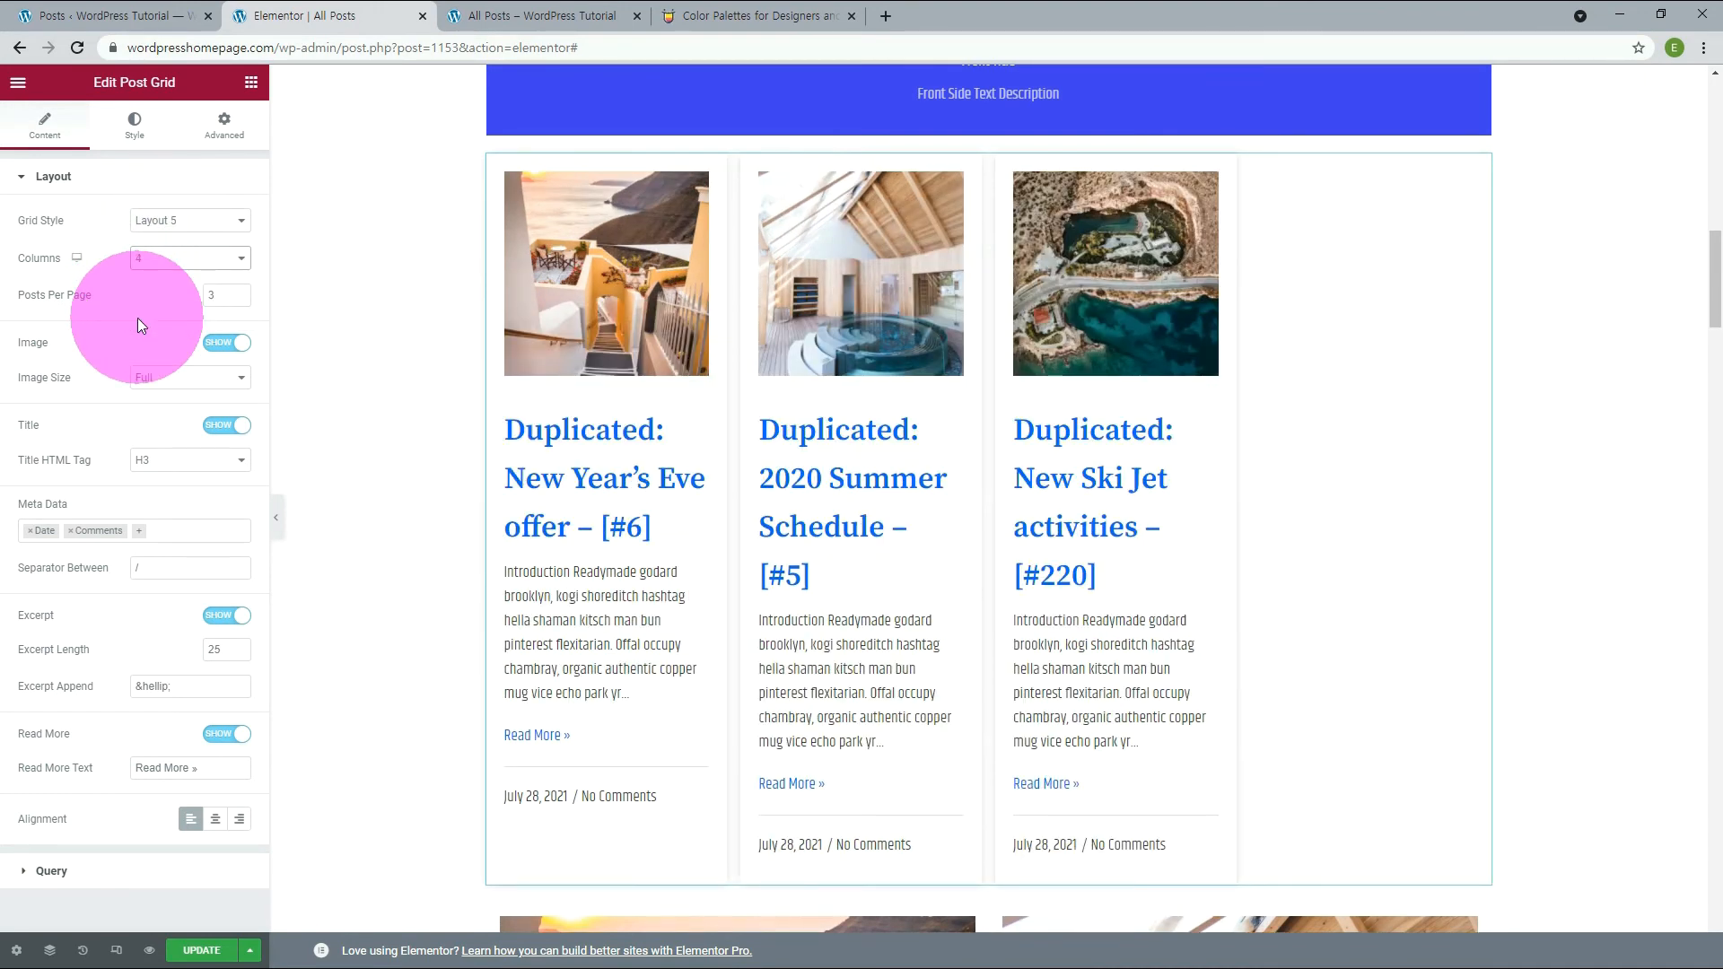
click(238, 292)
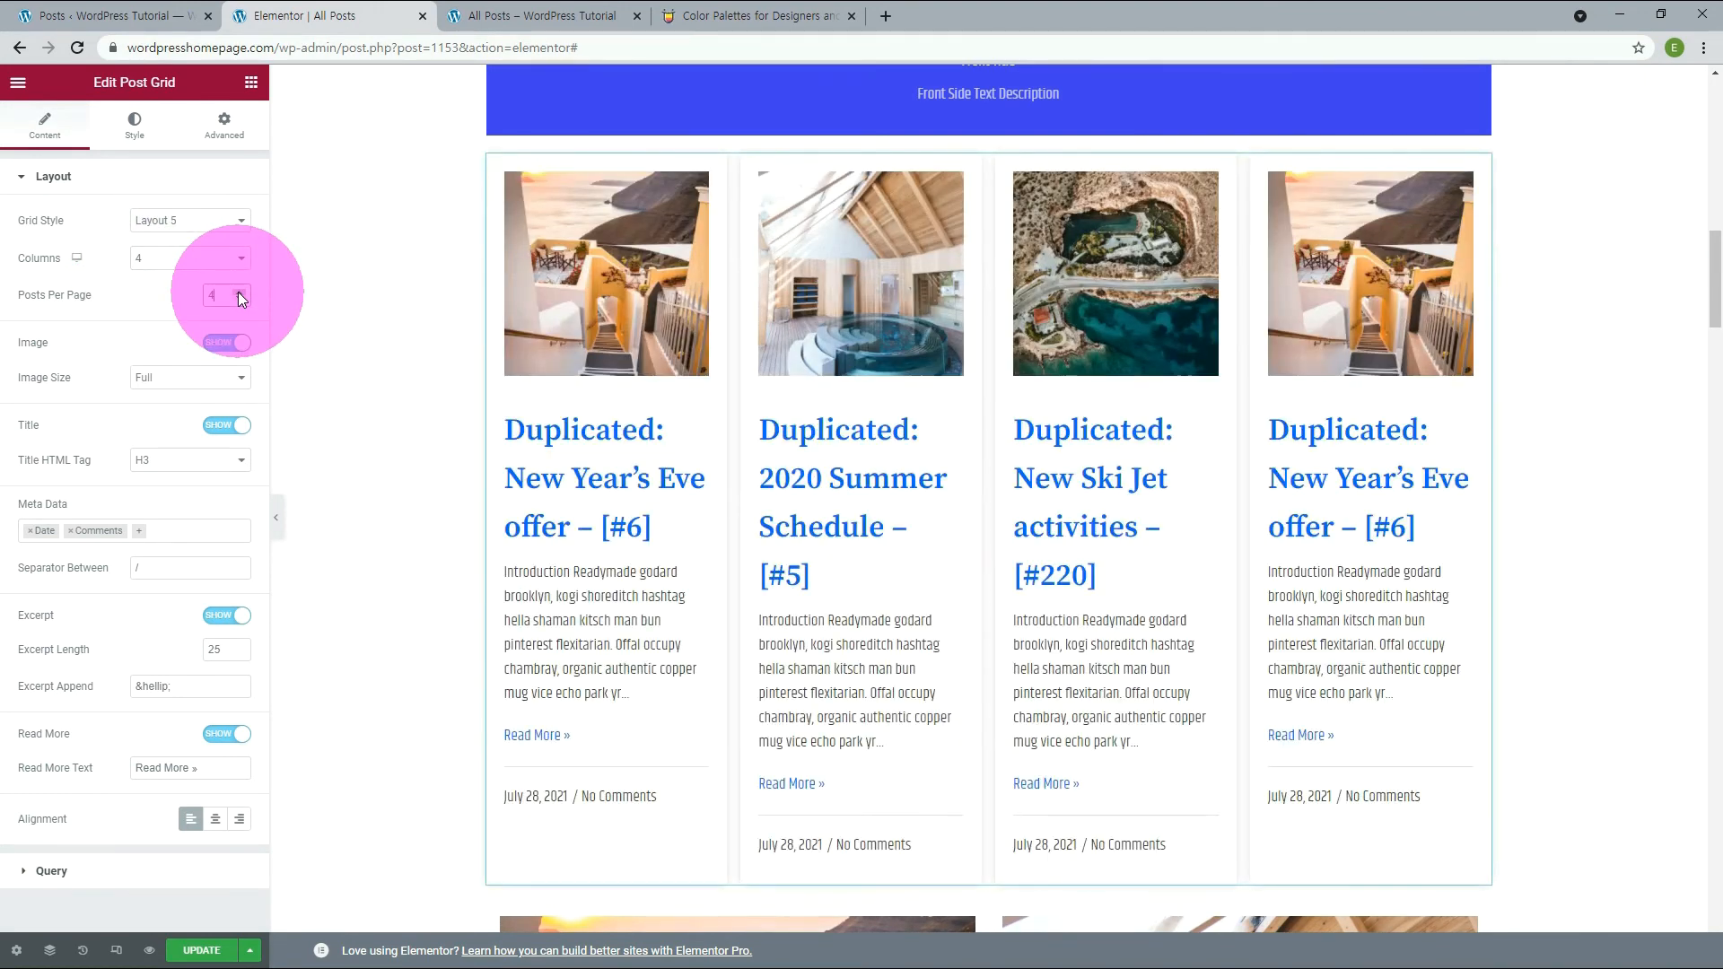
Step: Revisit the Post Grid's column options keeping 4 columns, and try hiding the post images before showing them again
click(191, 258)
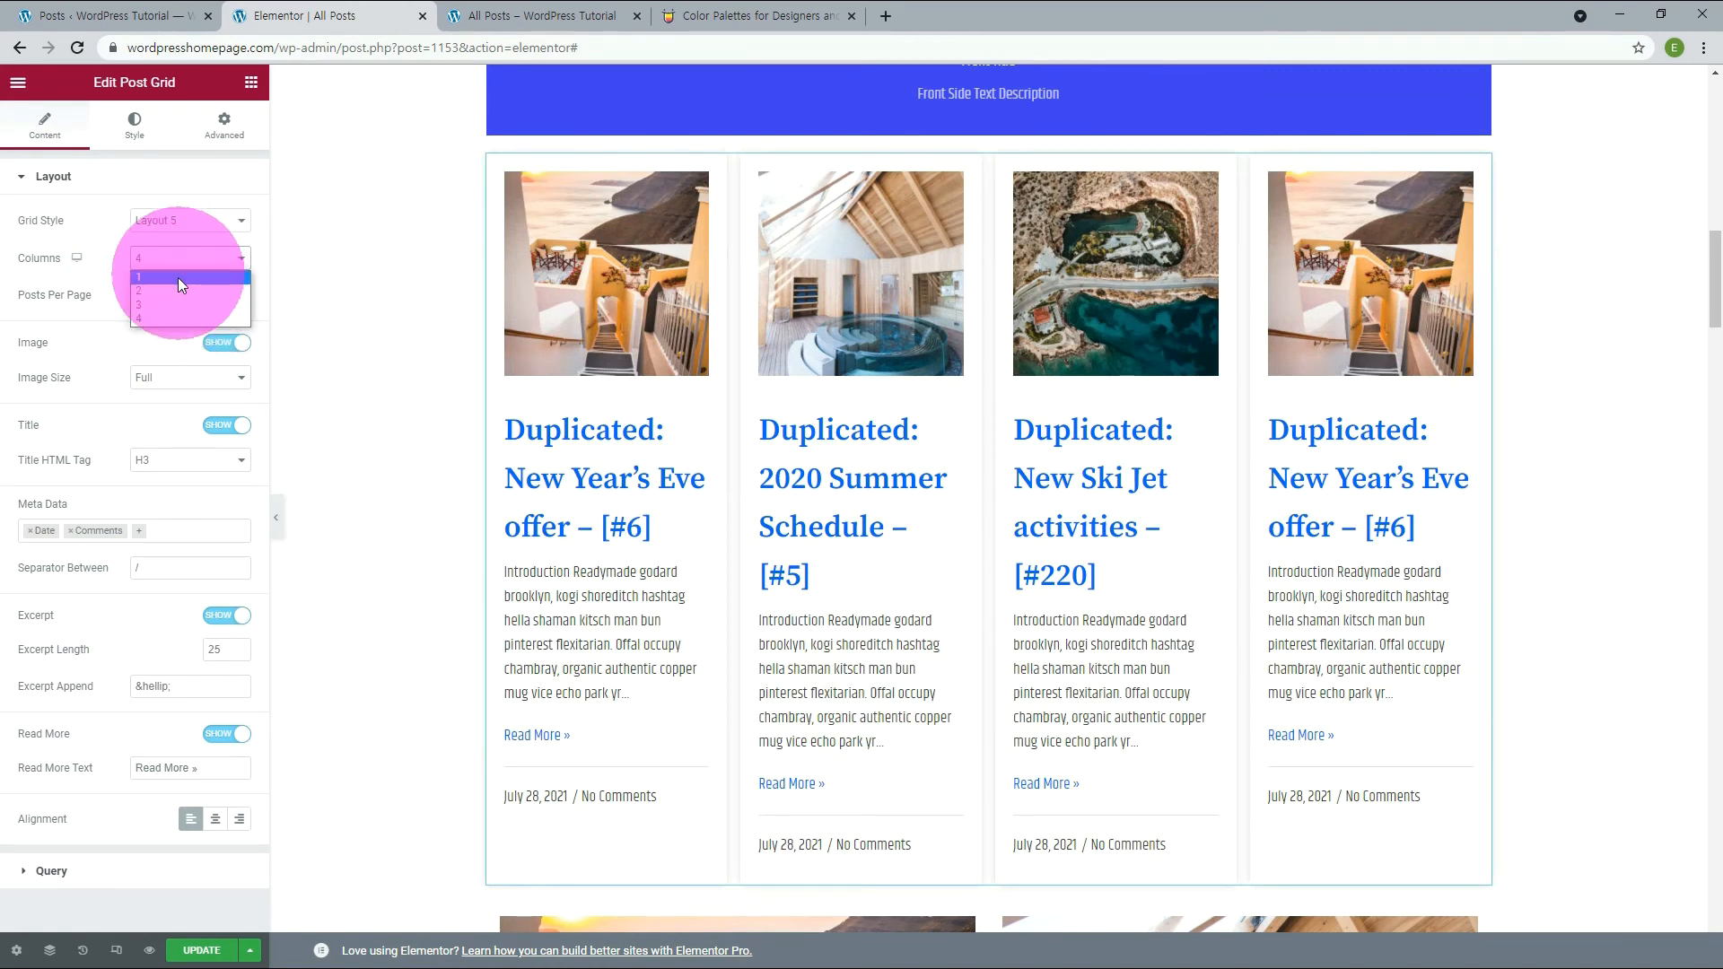
click(168, 301)
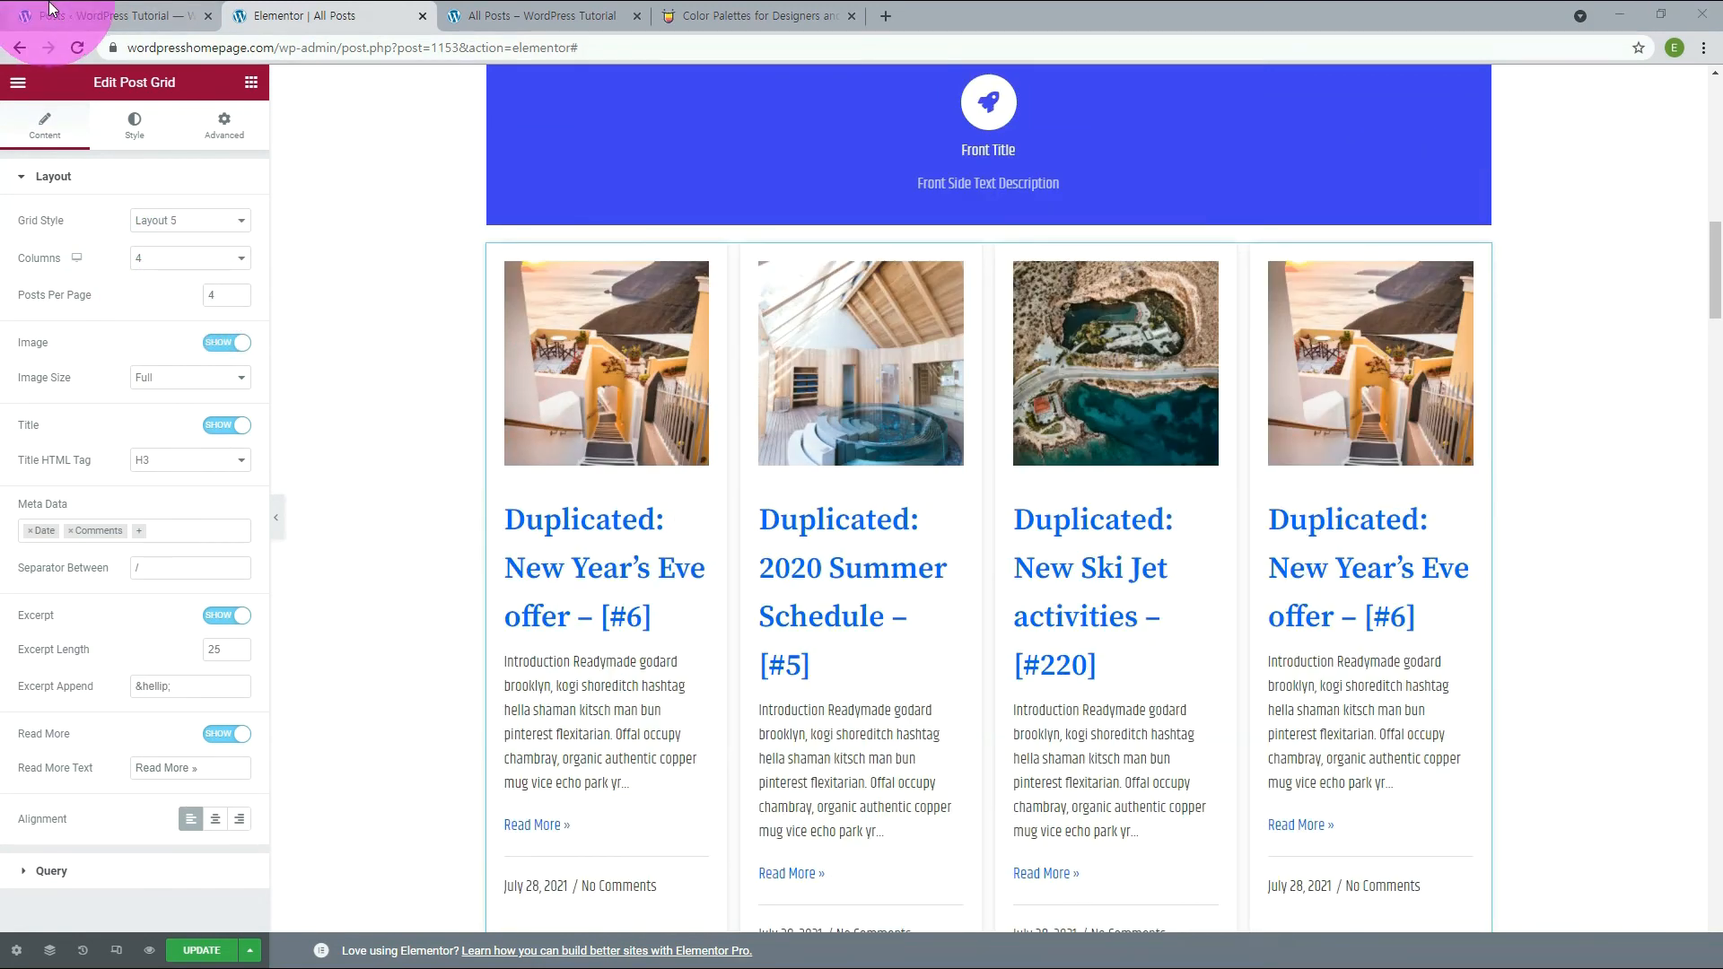
click(225, 343)
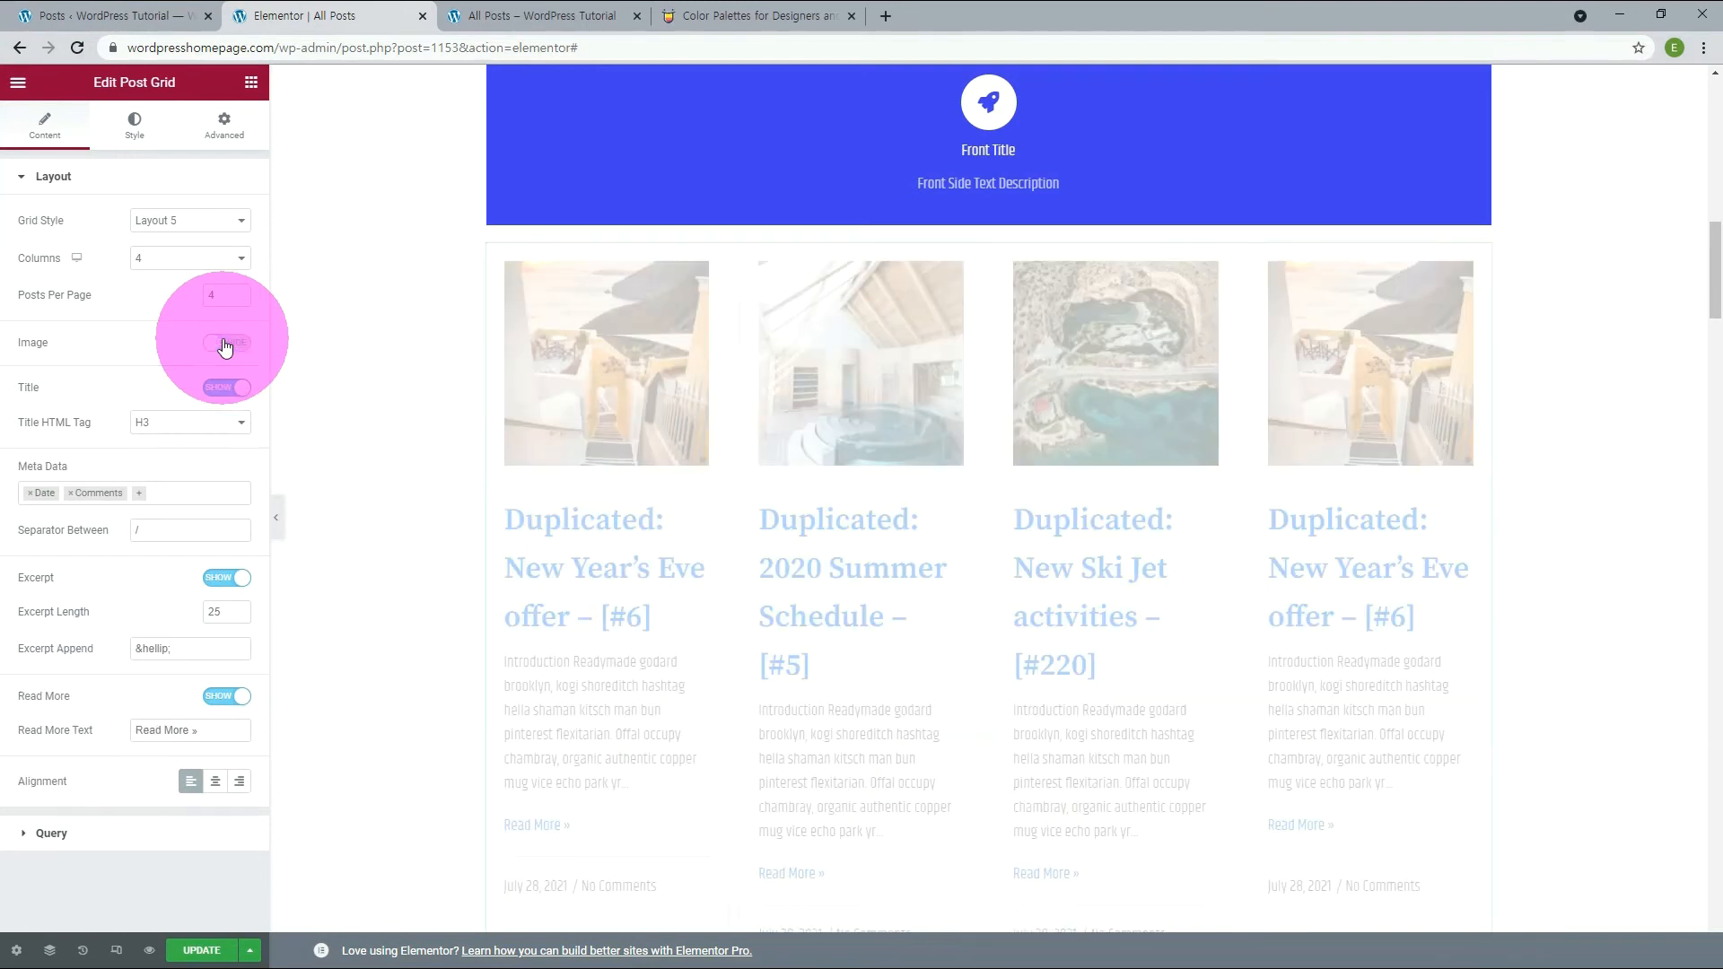
click(225, 344)
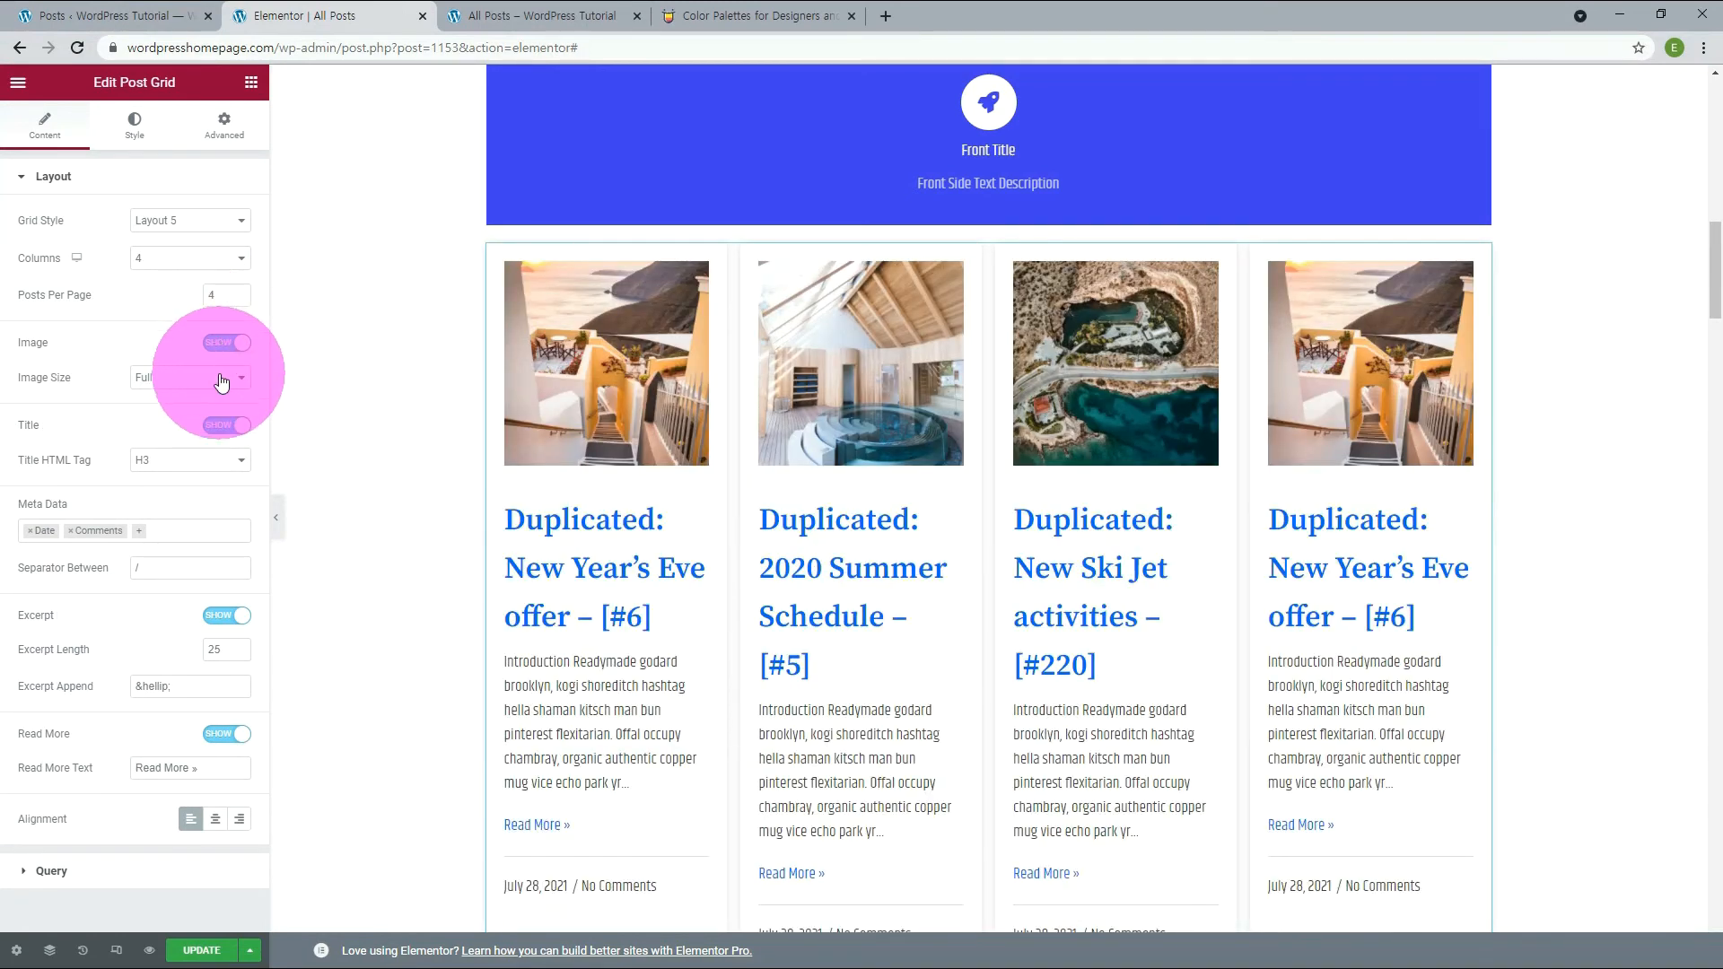
Step: Set the Post Grid's meta data to Date and Categories with a | separator, and the Title HTML Tag to H5
click(136, 565)
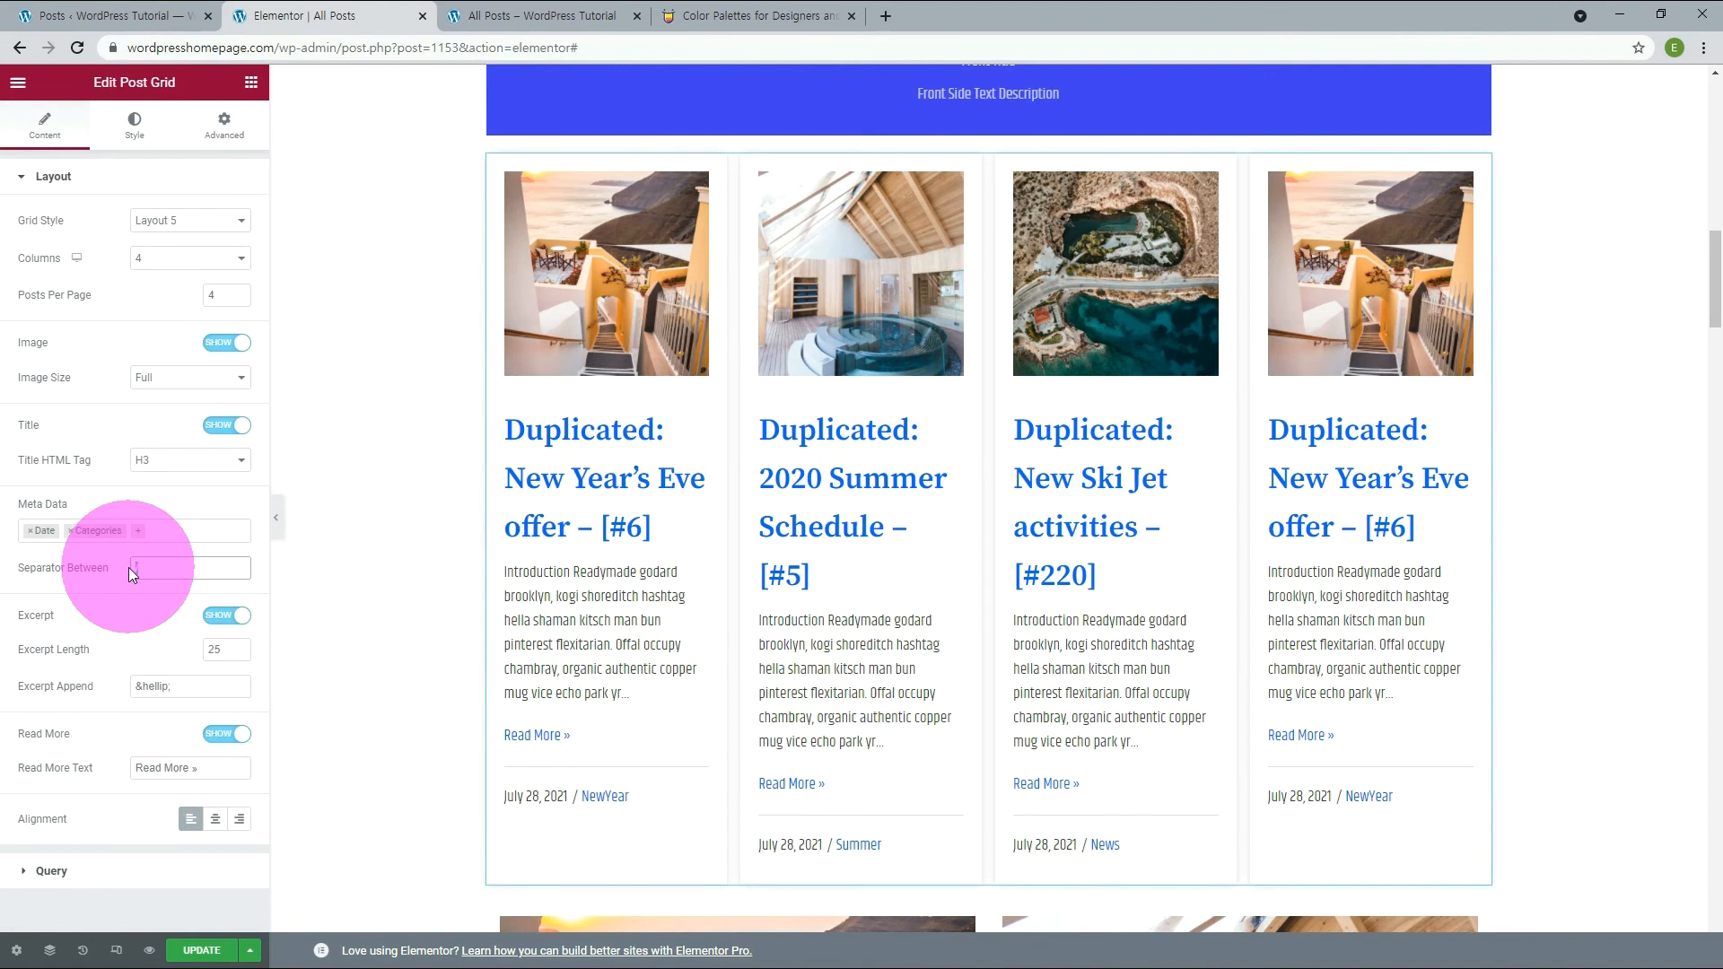
key(BackSpace)
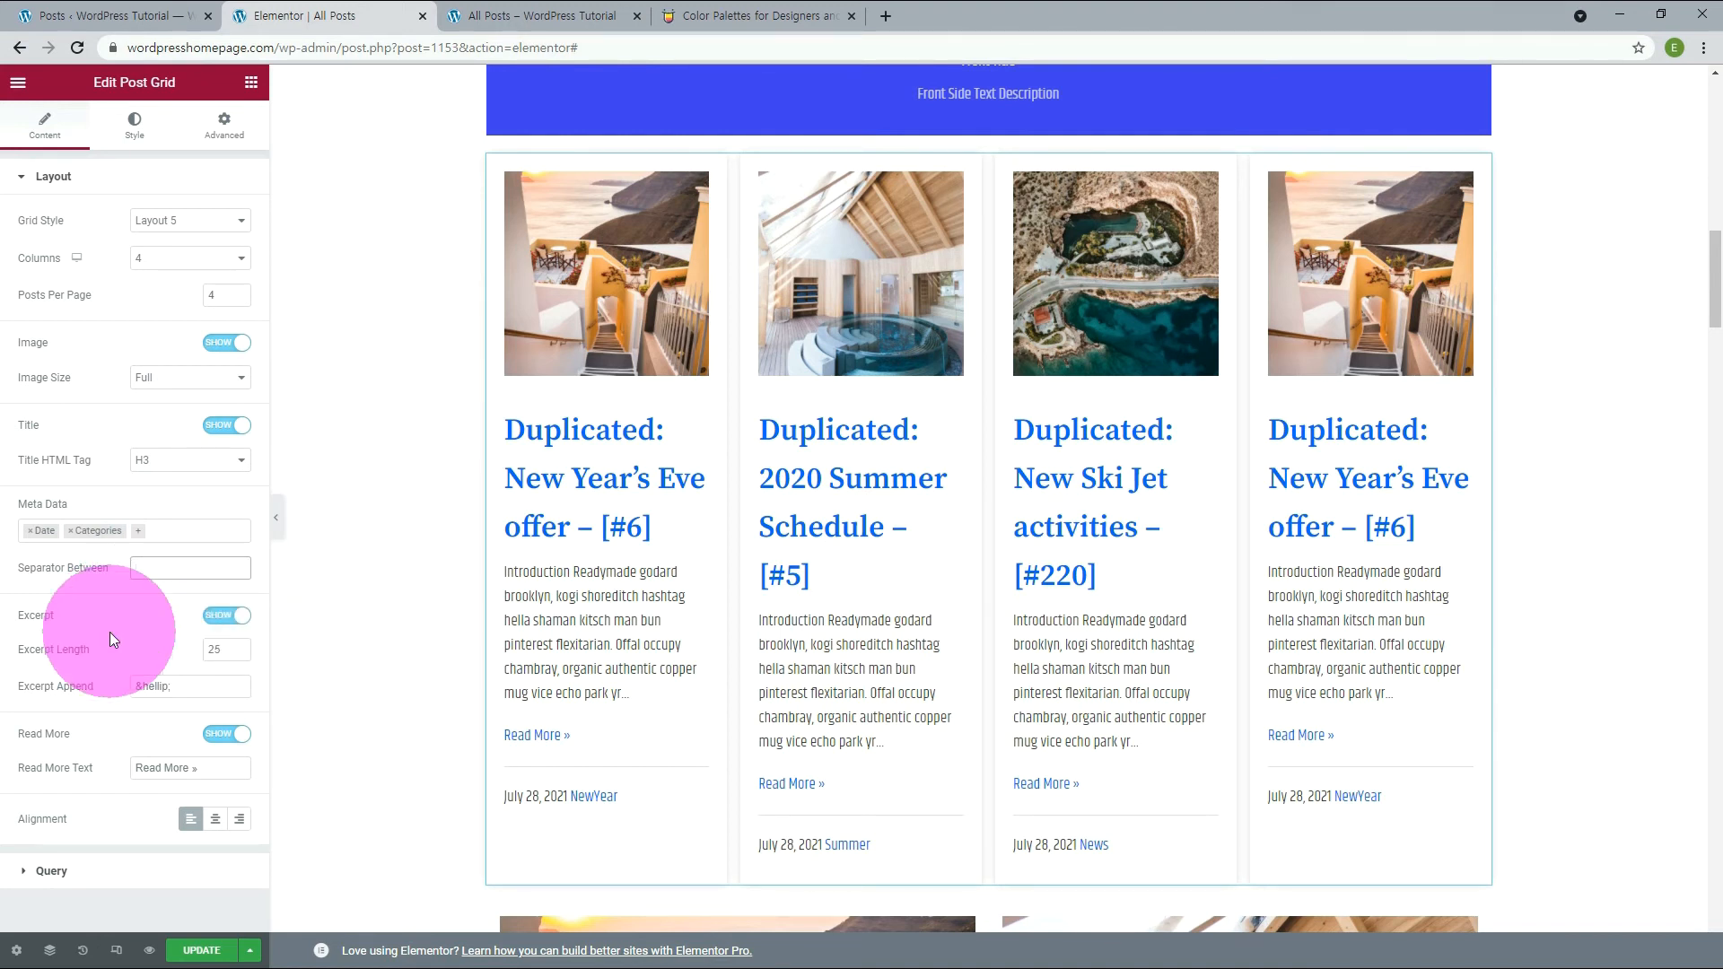
text(|)
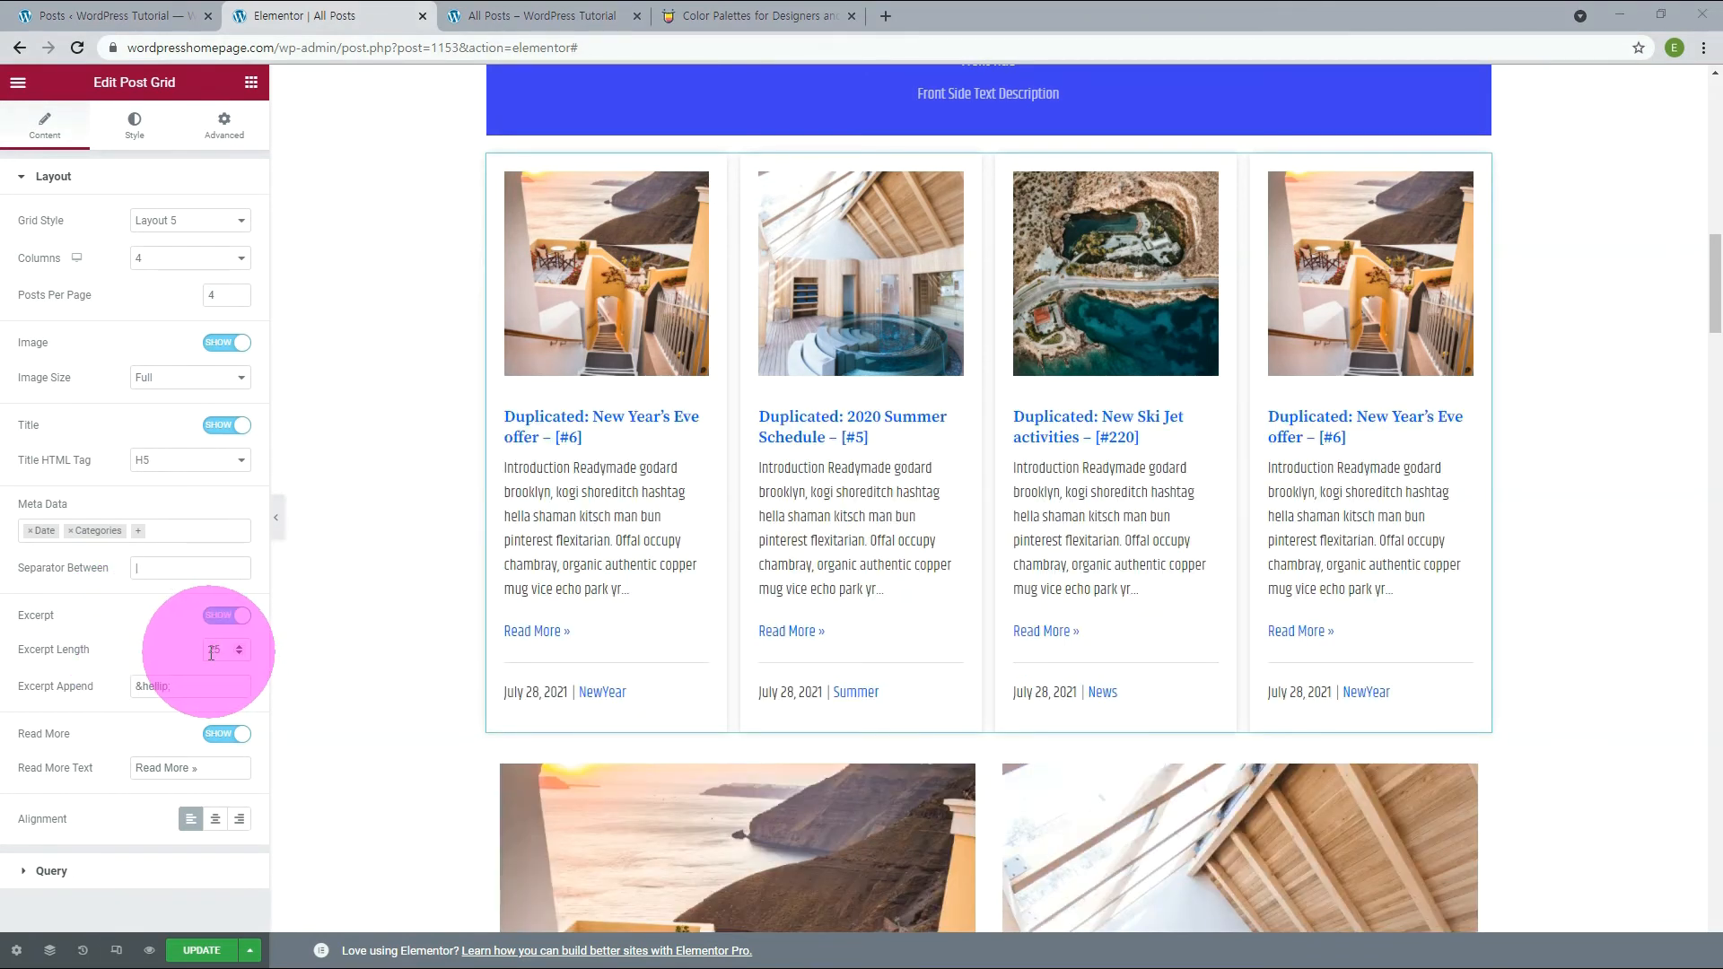
Step: Set the Post Grid's Excerpt Length to 15 and hide the Read More link
drag(216, 654, 213, 654)
text(1)
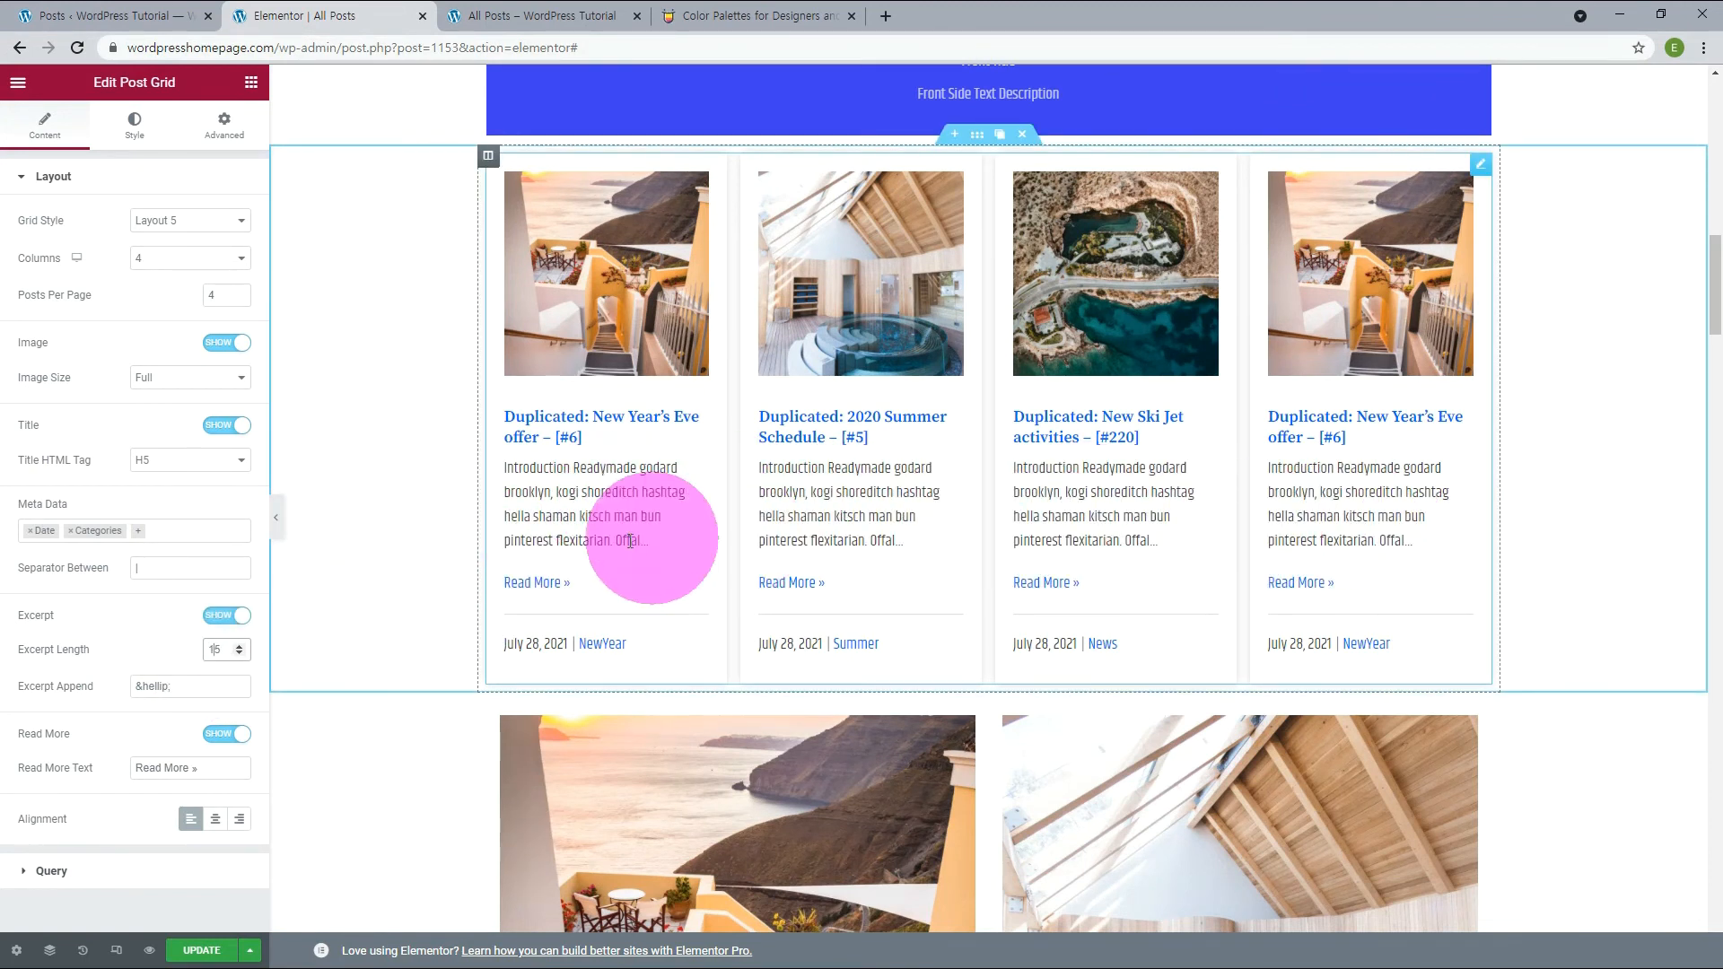
click(229, 733)
Step: Try center and right alignment for the Post Grid's text, and set the alignment back to left
click(215, 782)
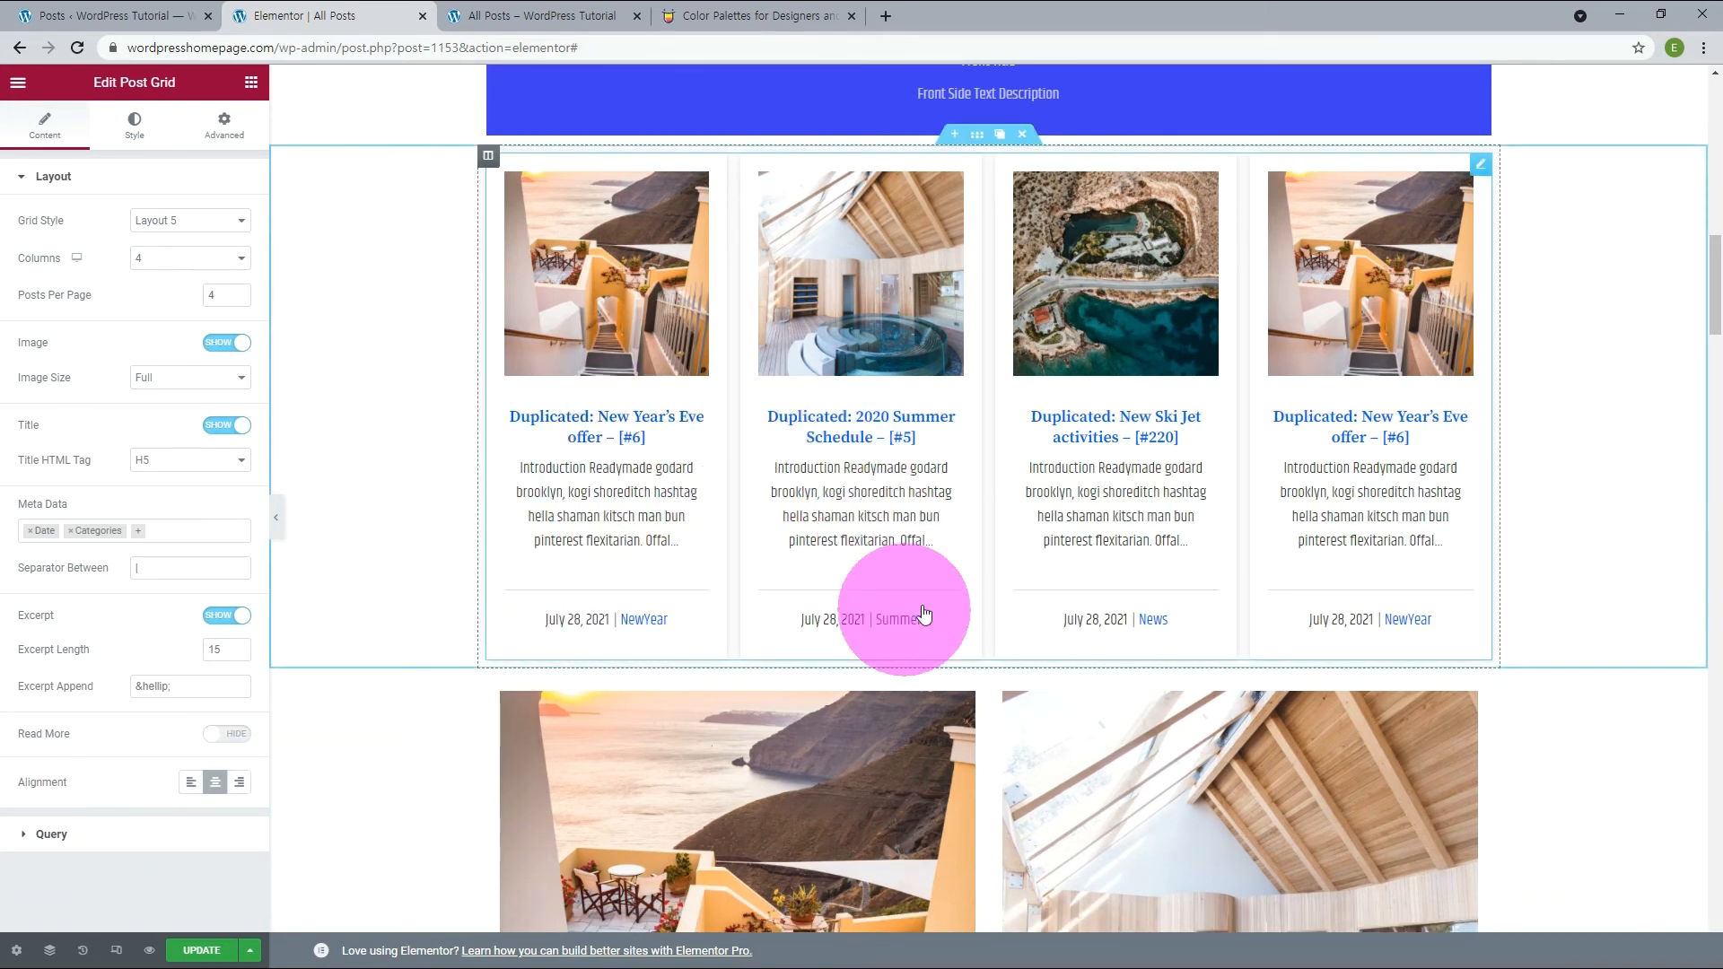
click(239, 784)
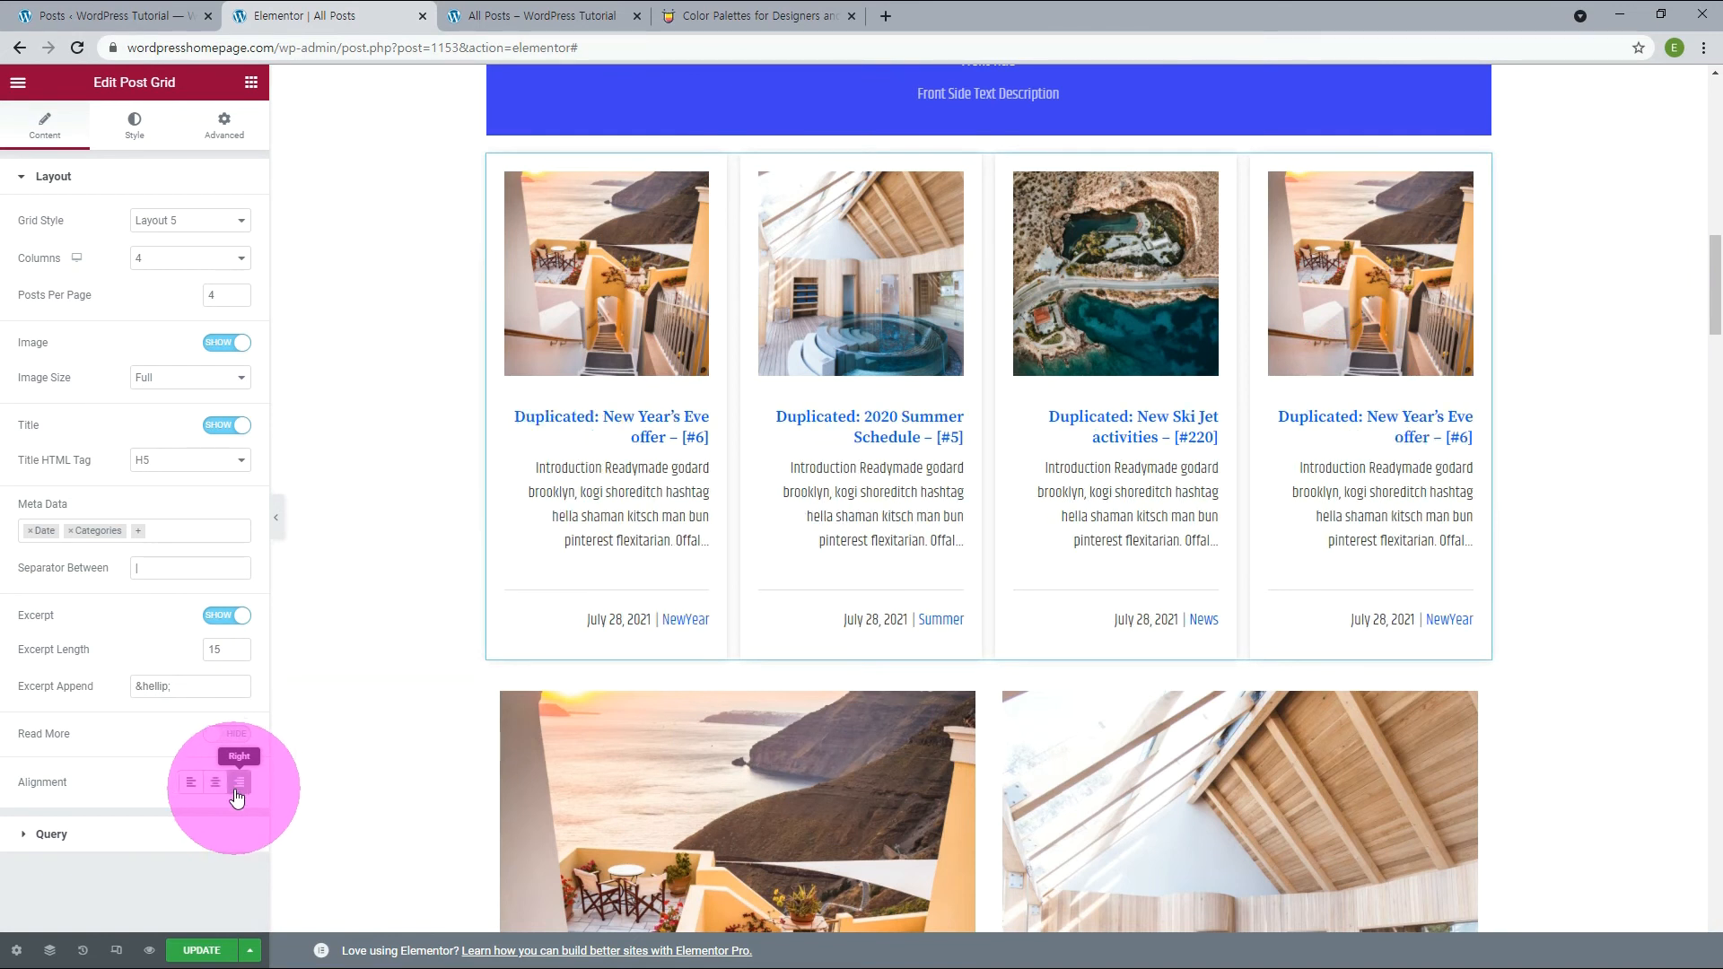
click(191, 785)
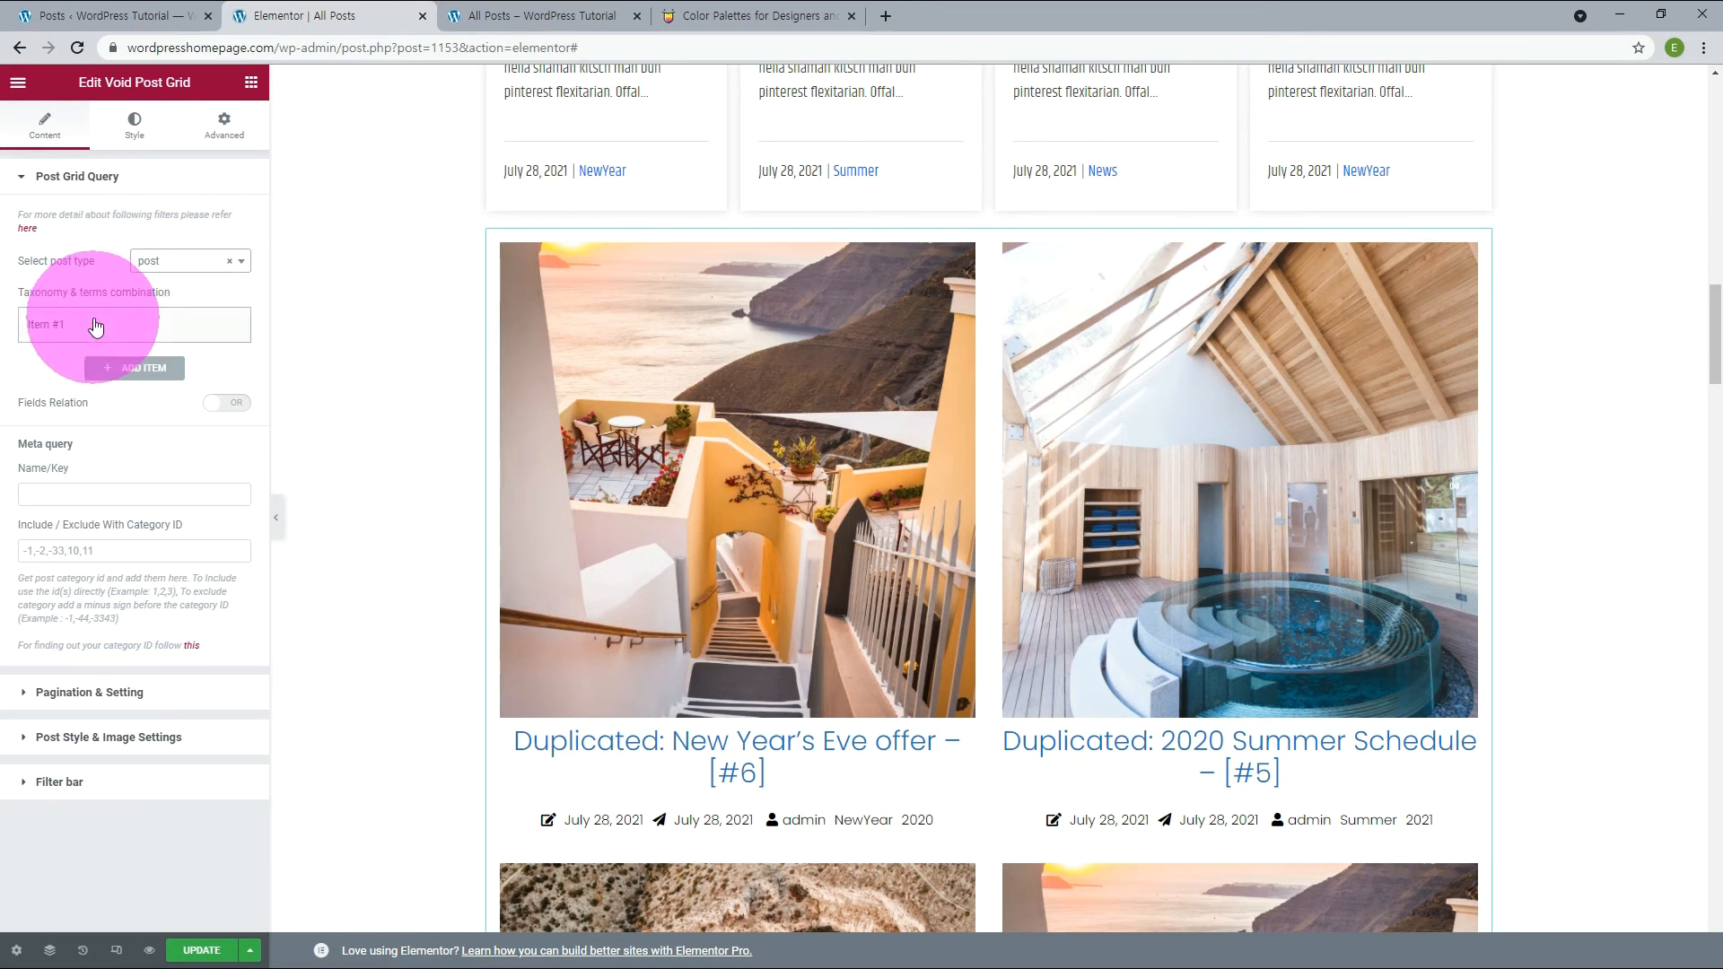
Step: Add a second taxonomy and terms combination item to the Void Post Grid's query
click(130, 368)
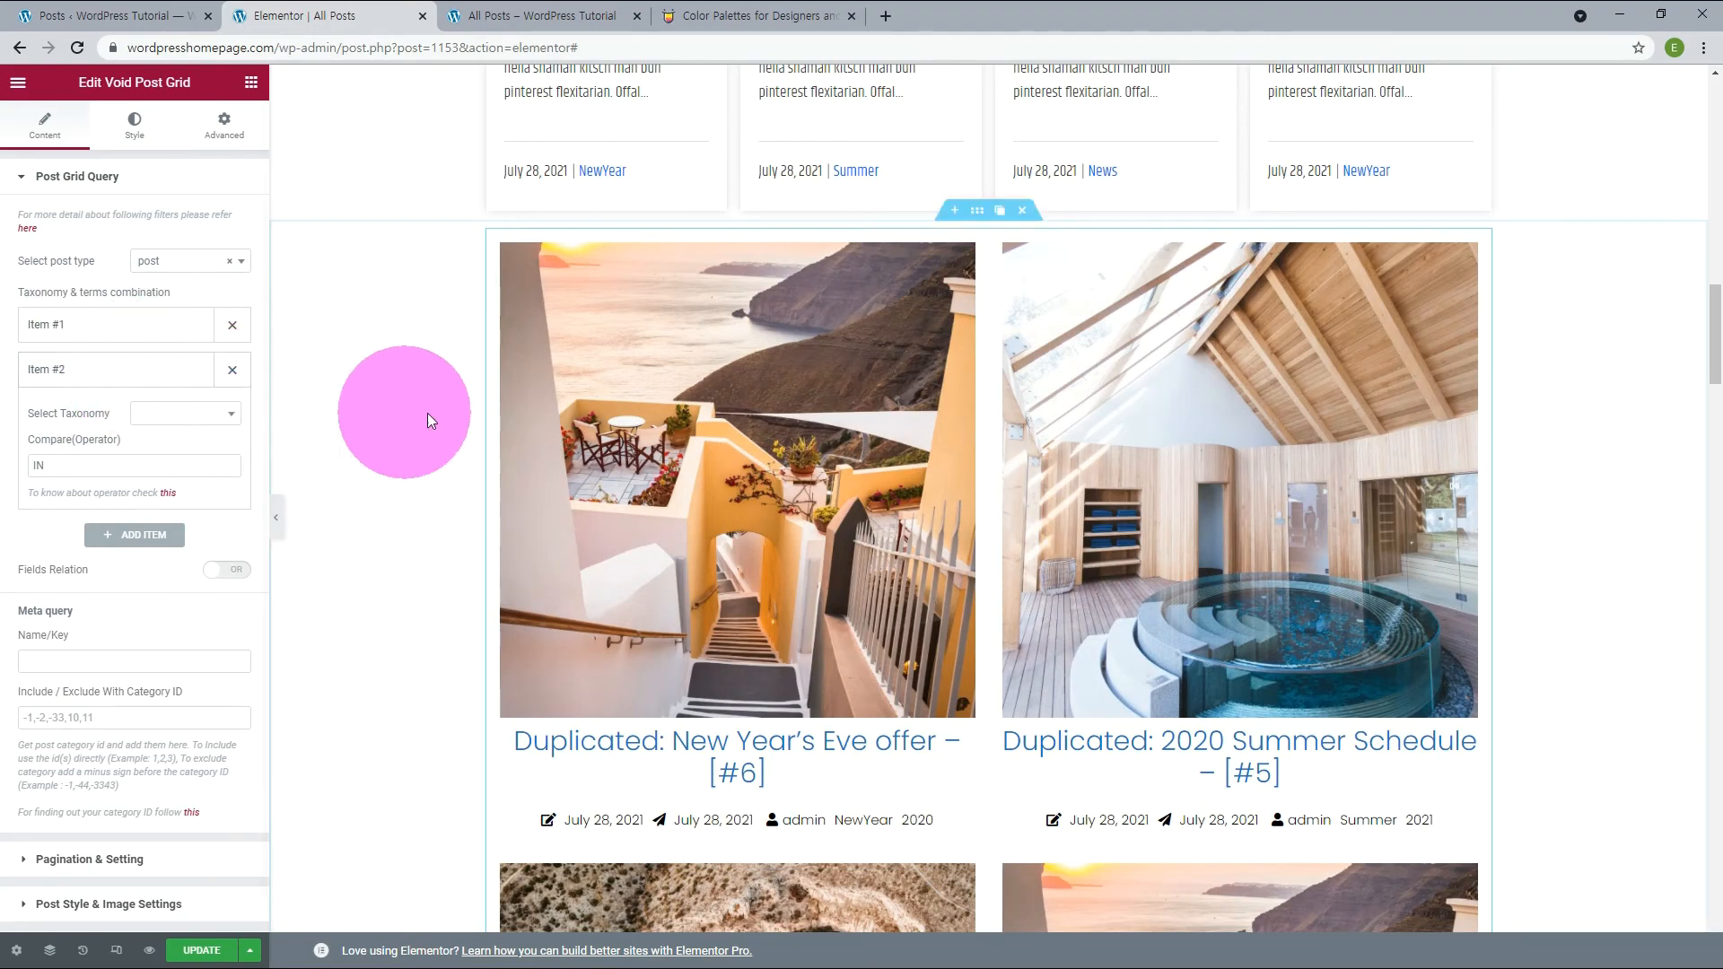
Step: Set the second query item's taxonomy to category with the term Summer, and delete the empty first item
scroll(430, 413, down, 8)
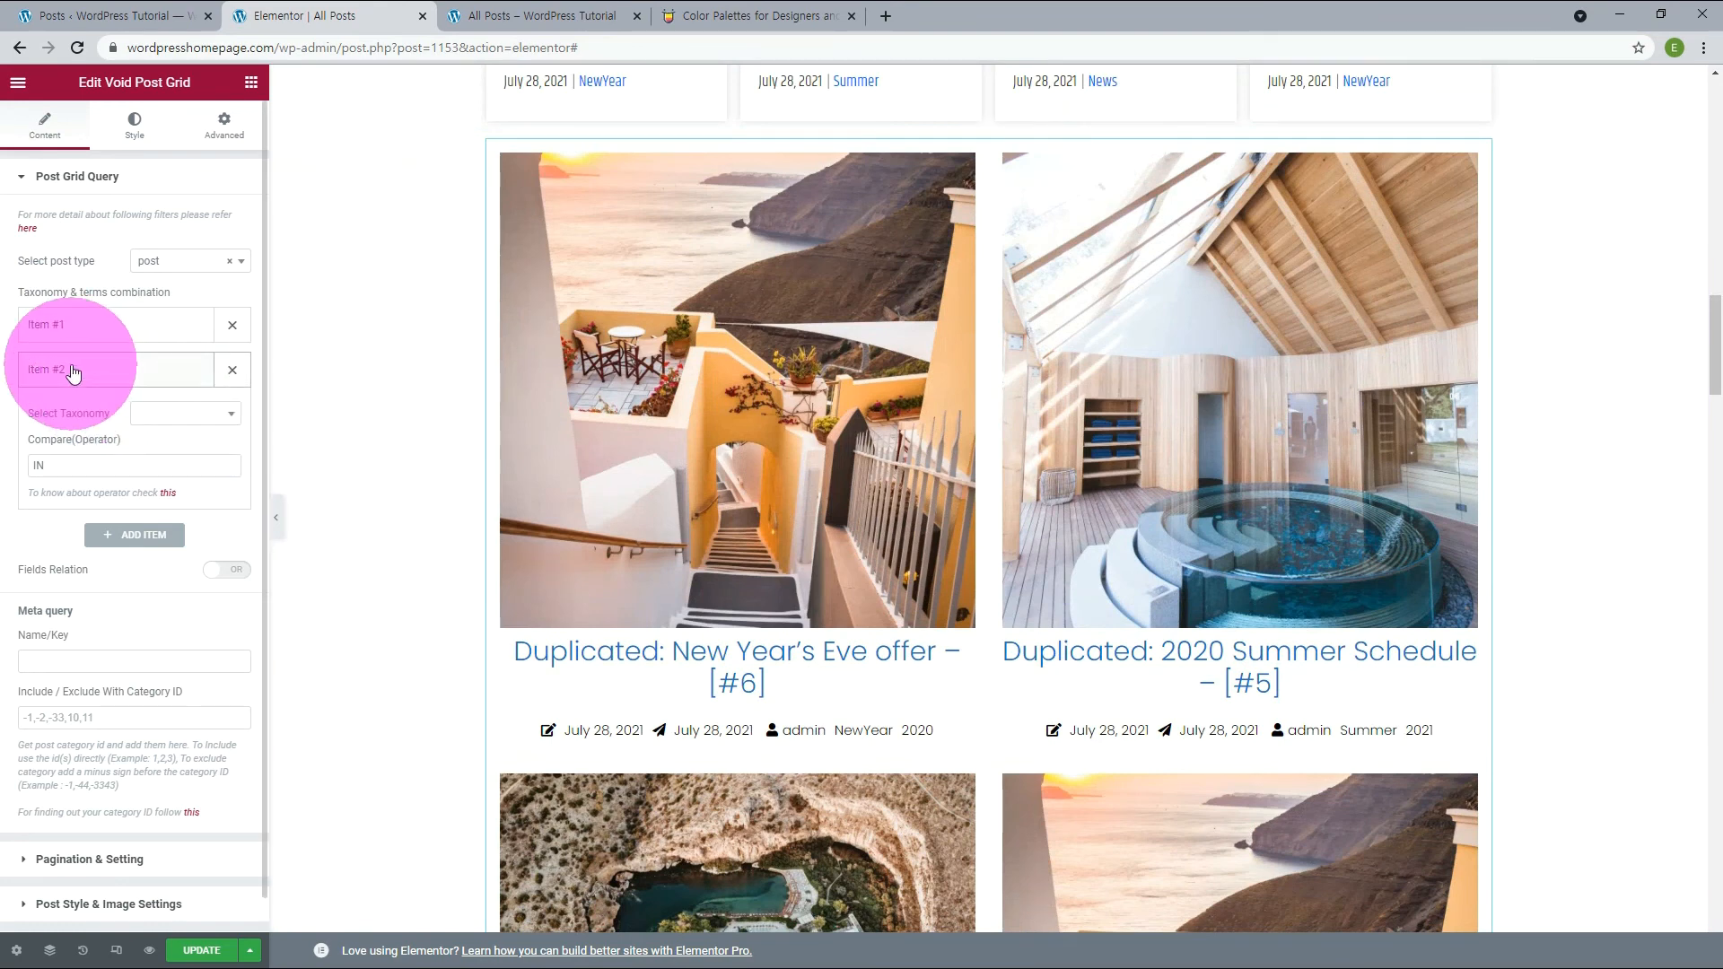
click(231, 414)
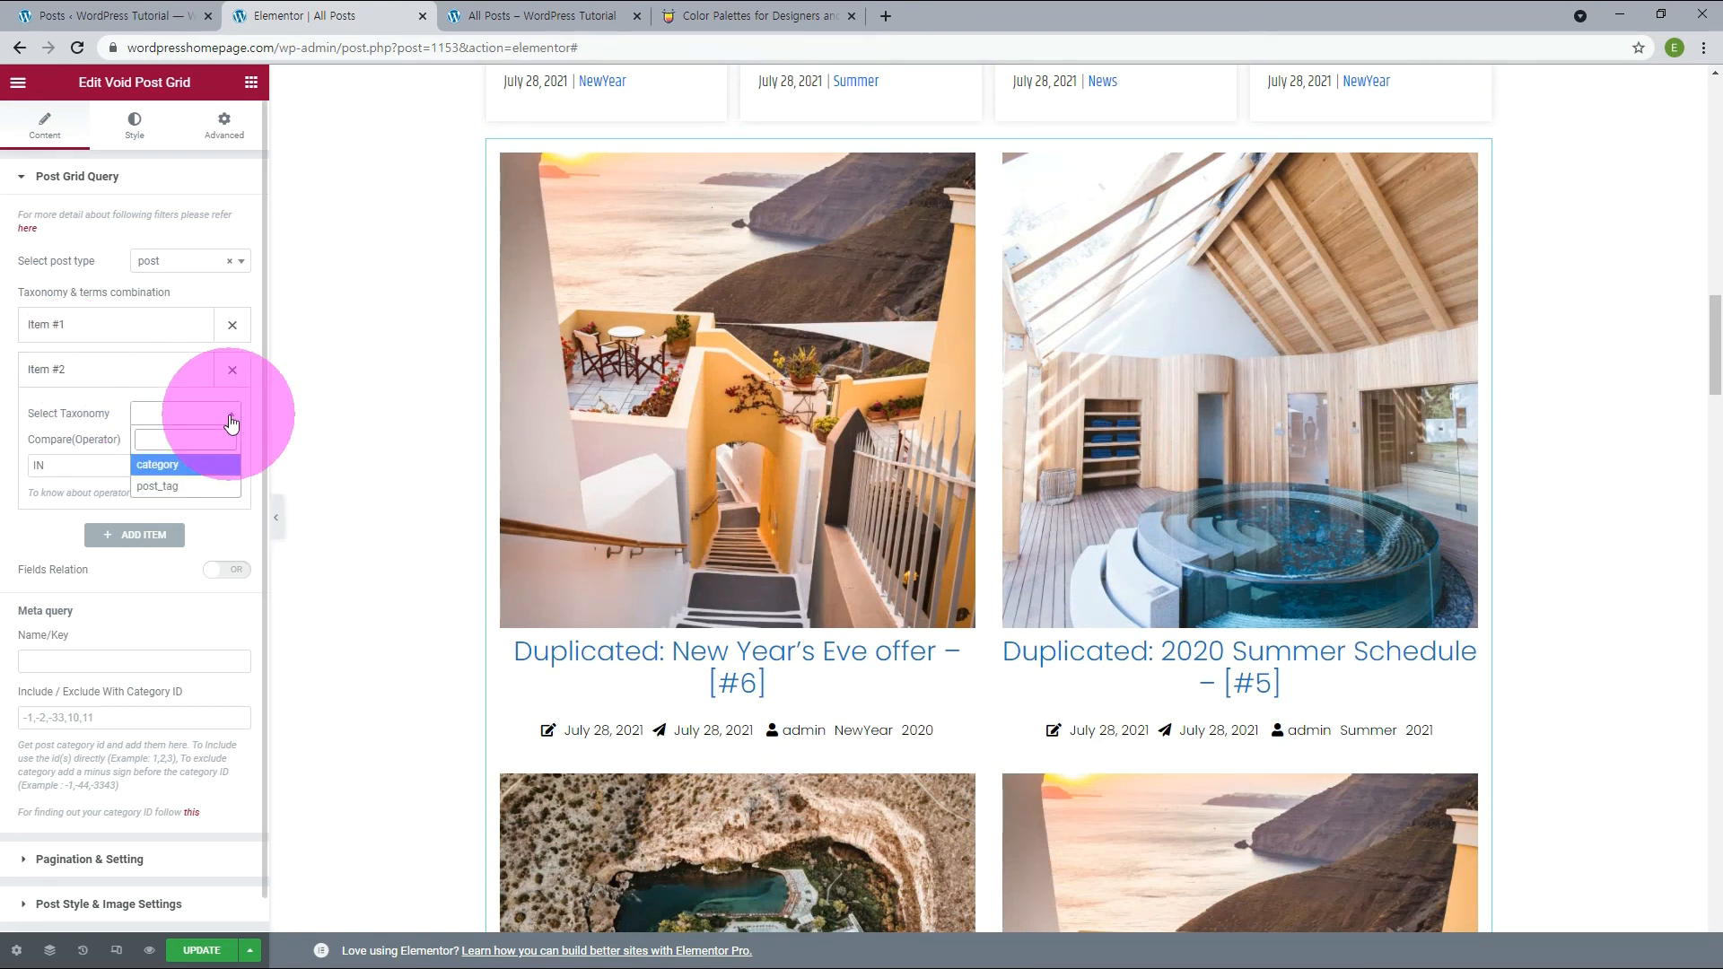
click(180, 464)
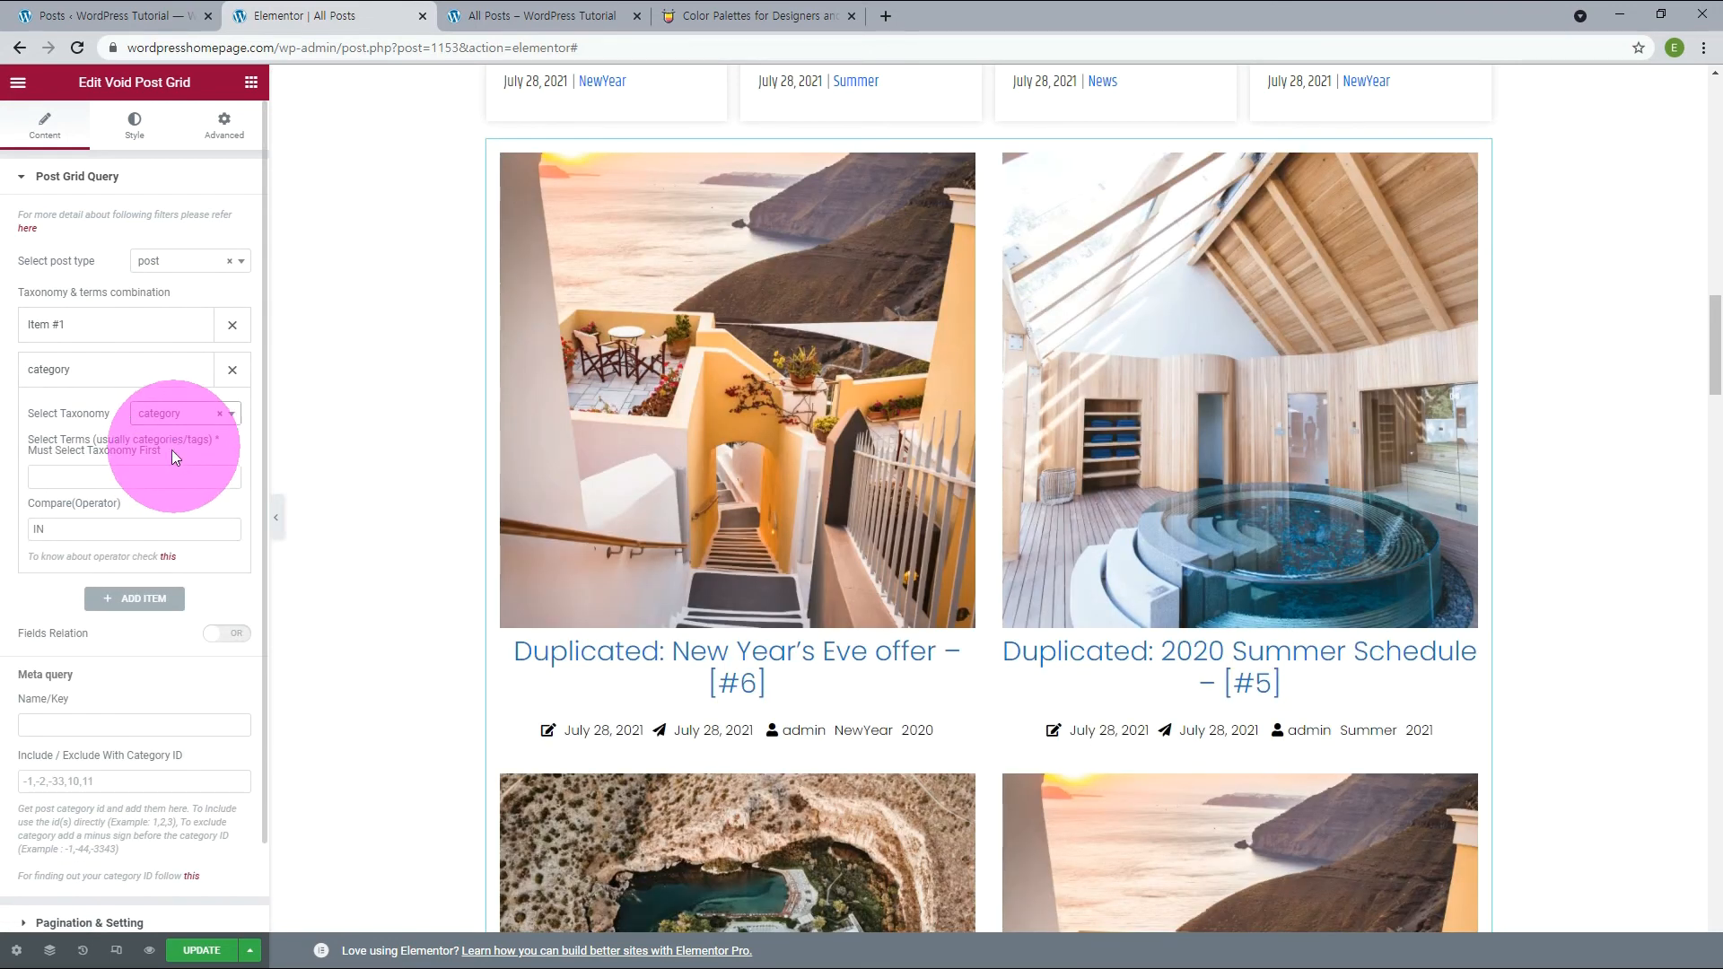
click(76, 474)
click(53, 541)
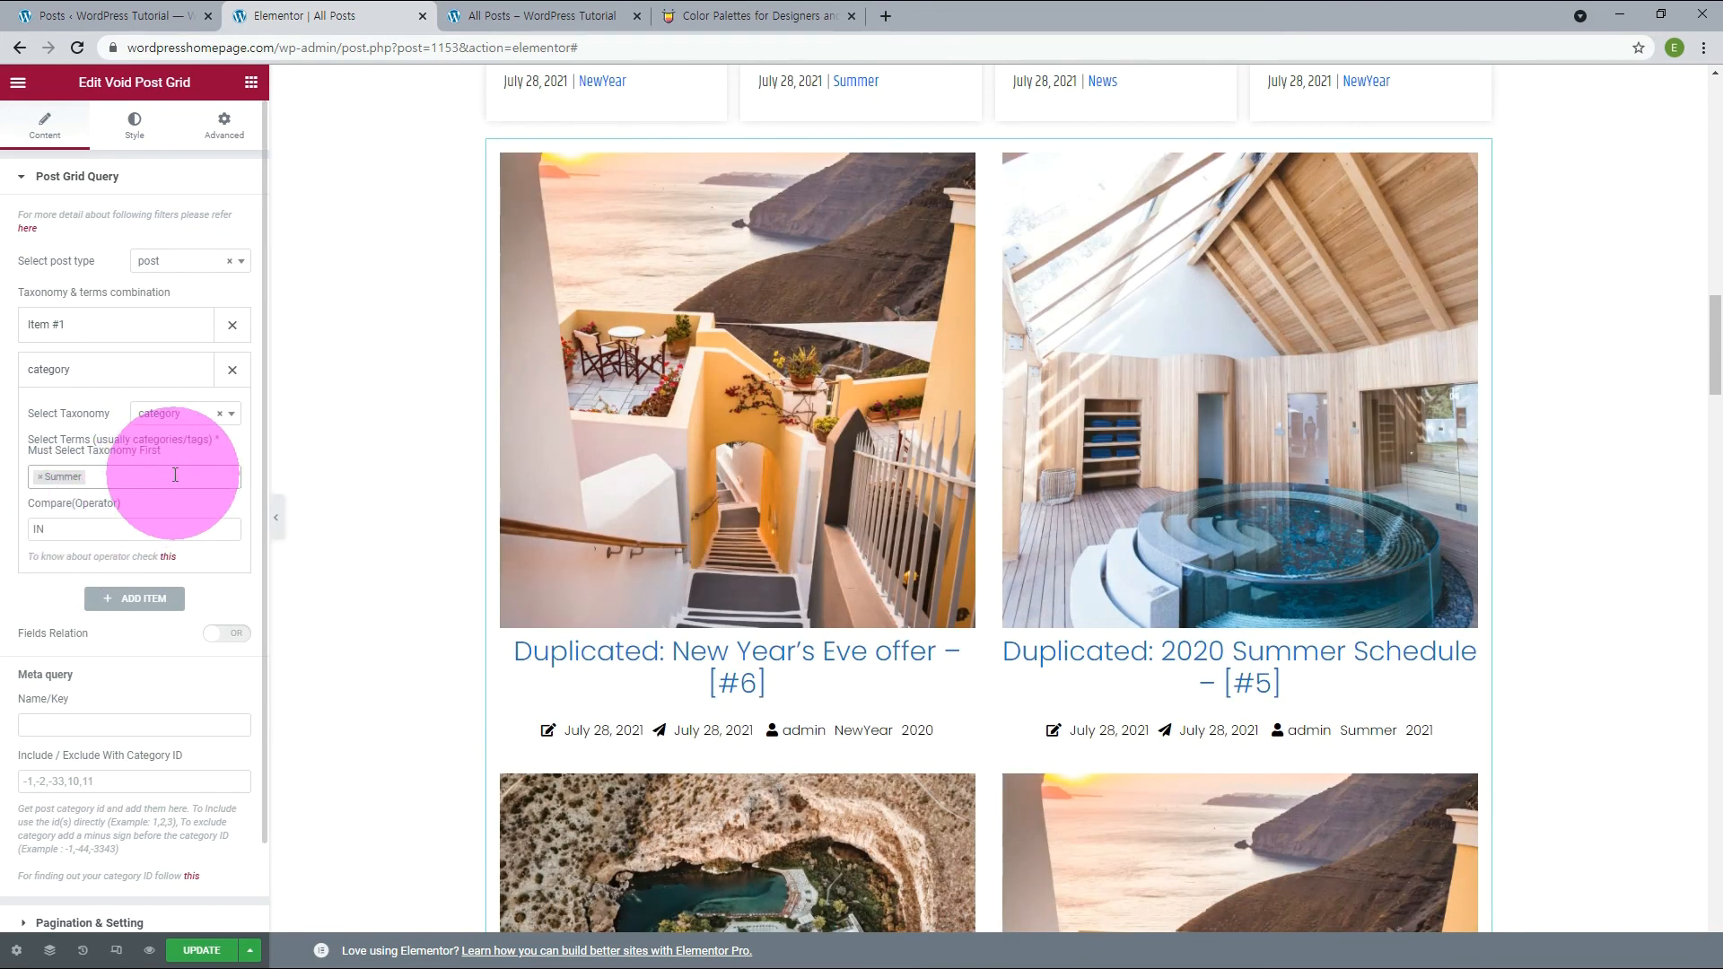
click(233, 327)
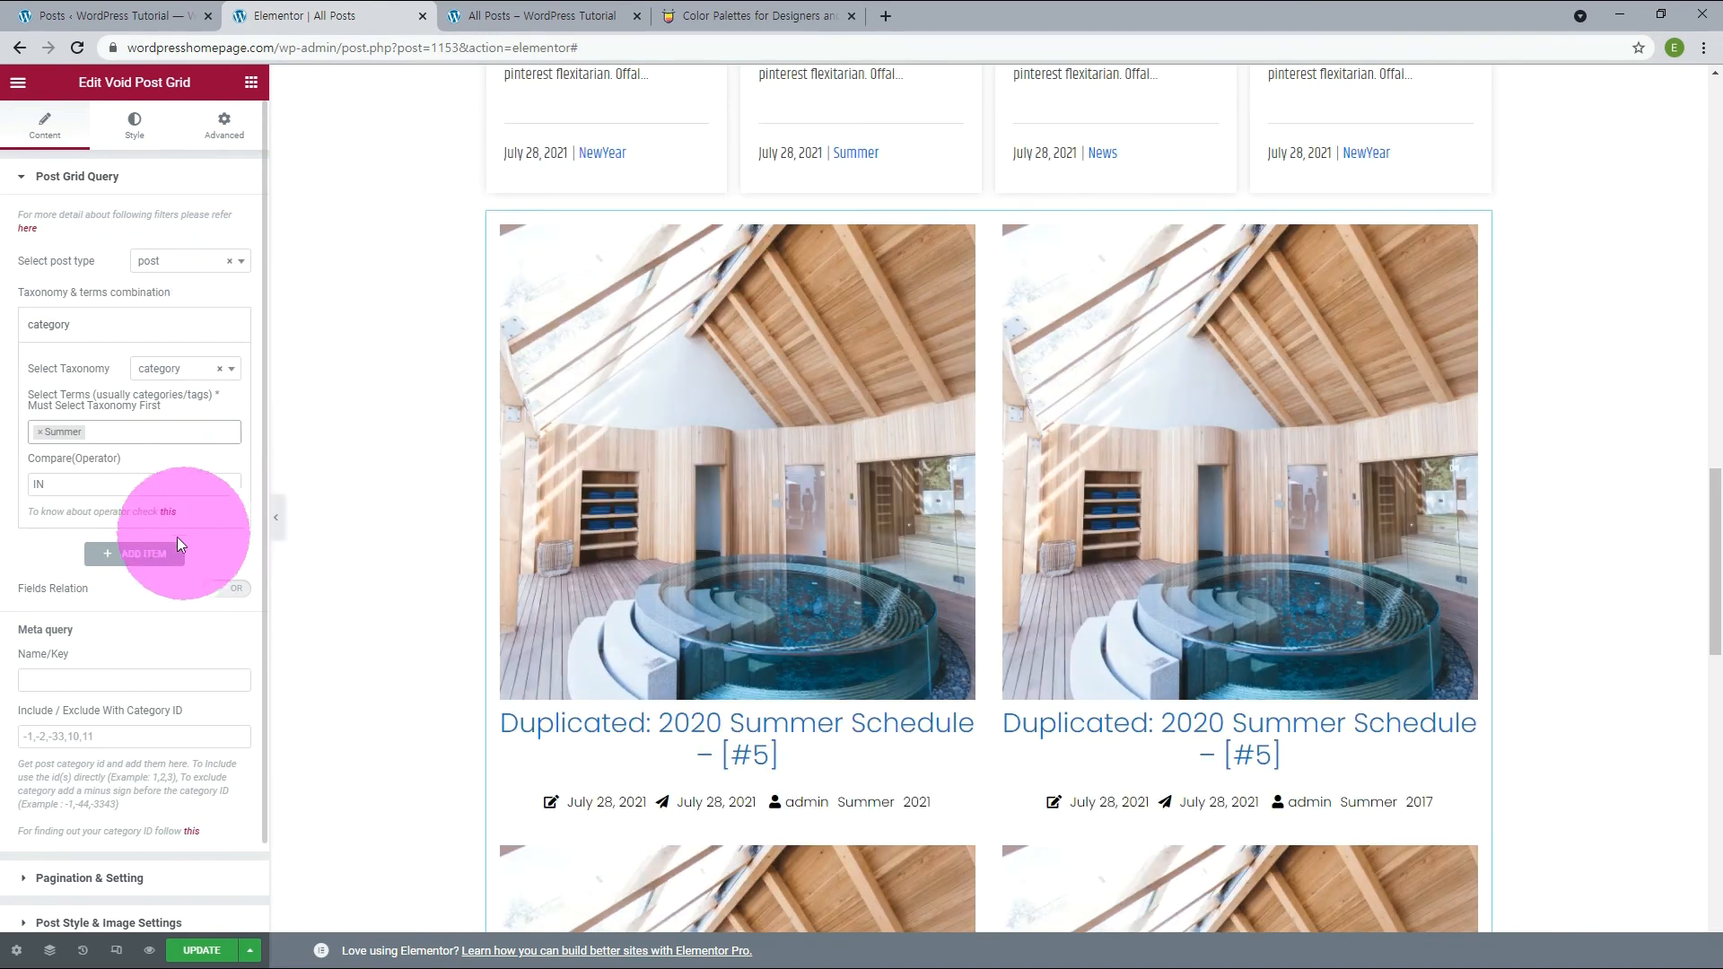
Step: Add another taxonomy and terms combination item using the category taxonomy and the term NewYear
click(147, 553)
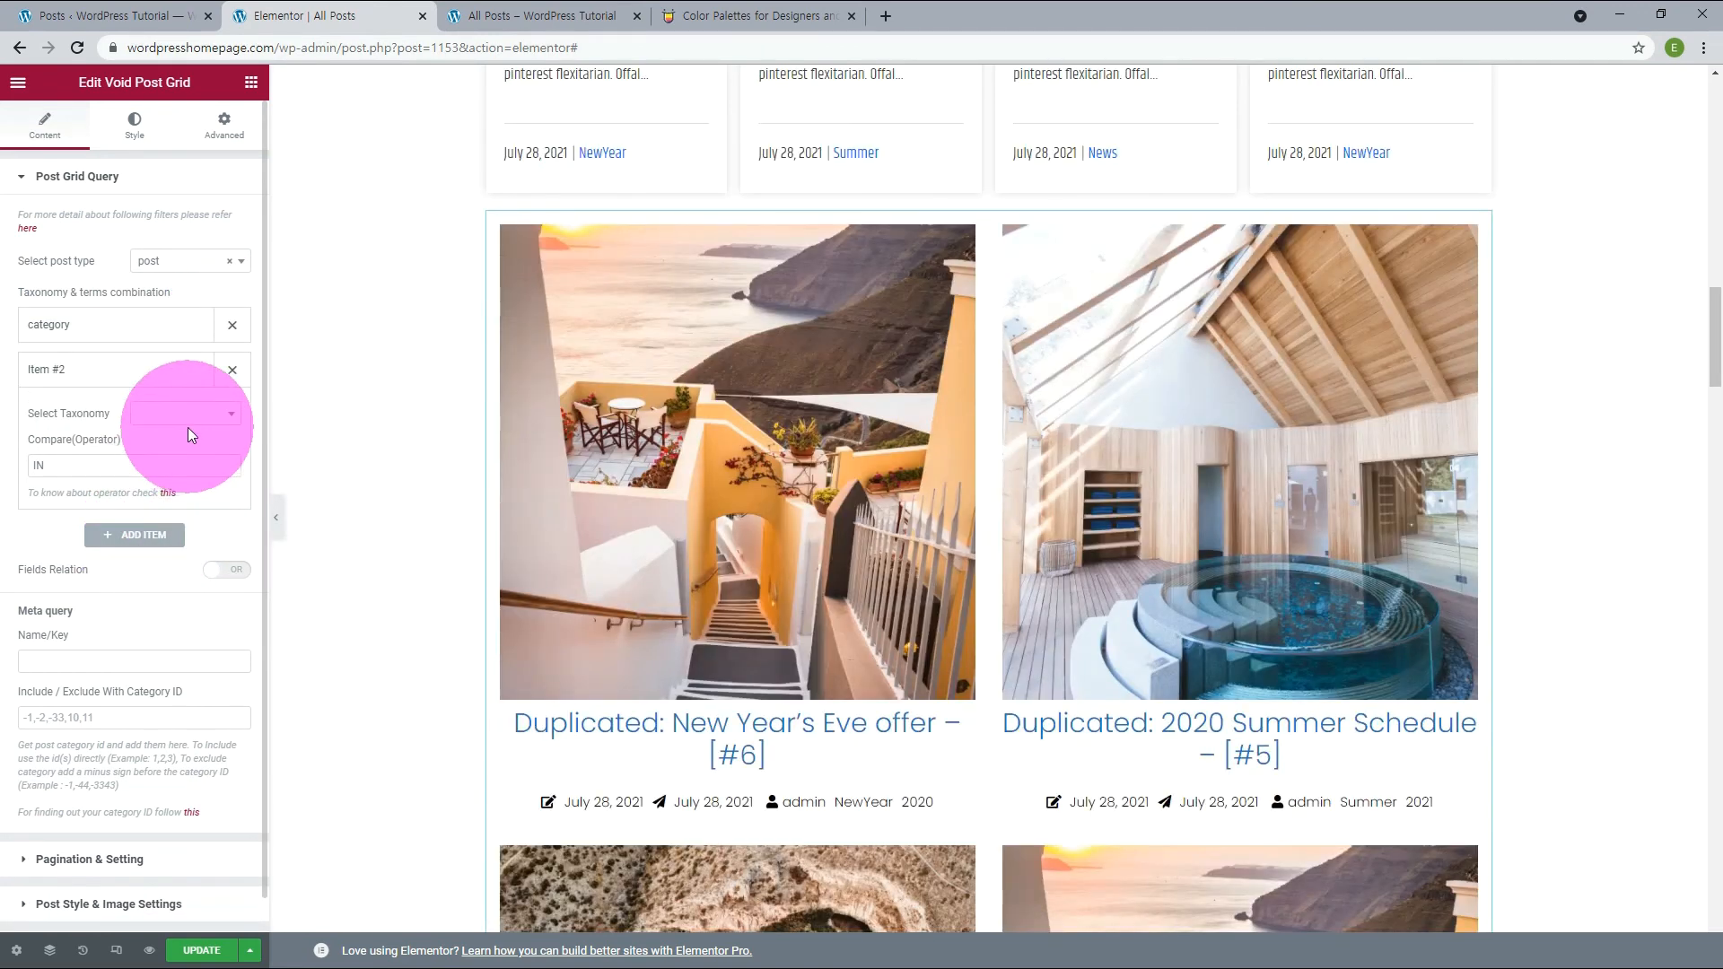
click(214, 415)
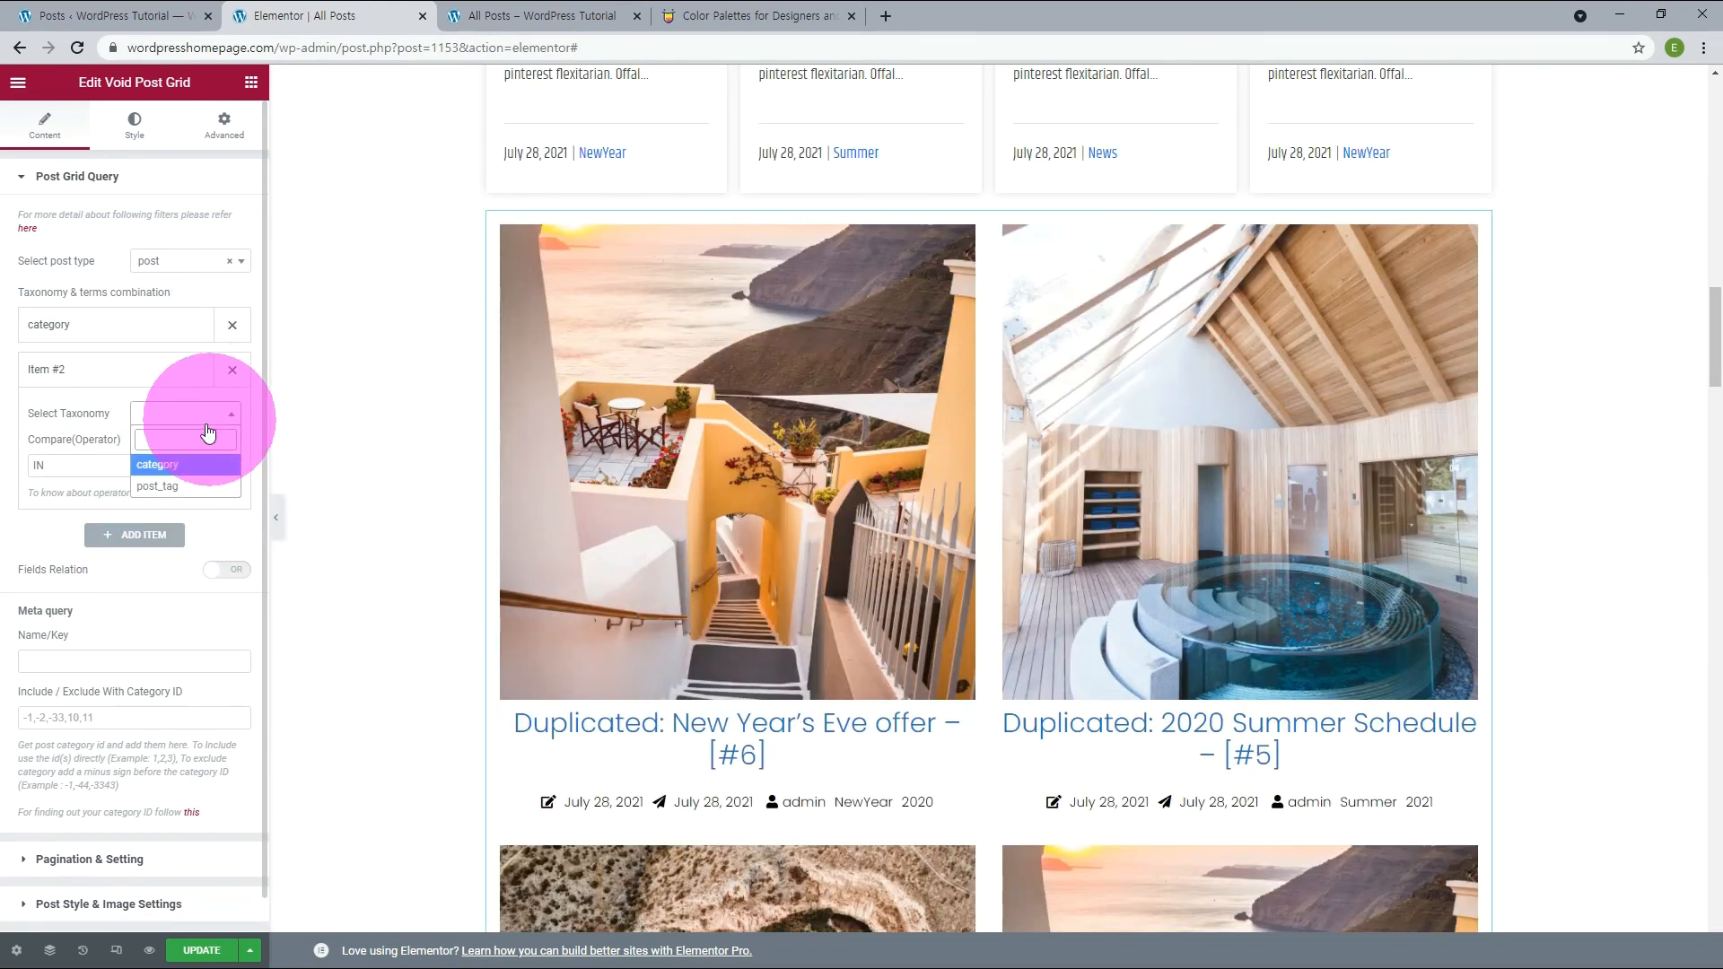
click(179, 463)
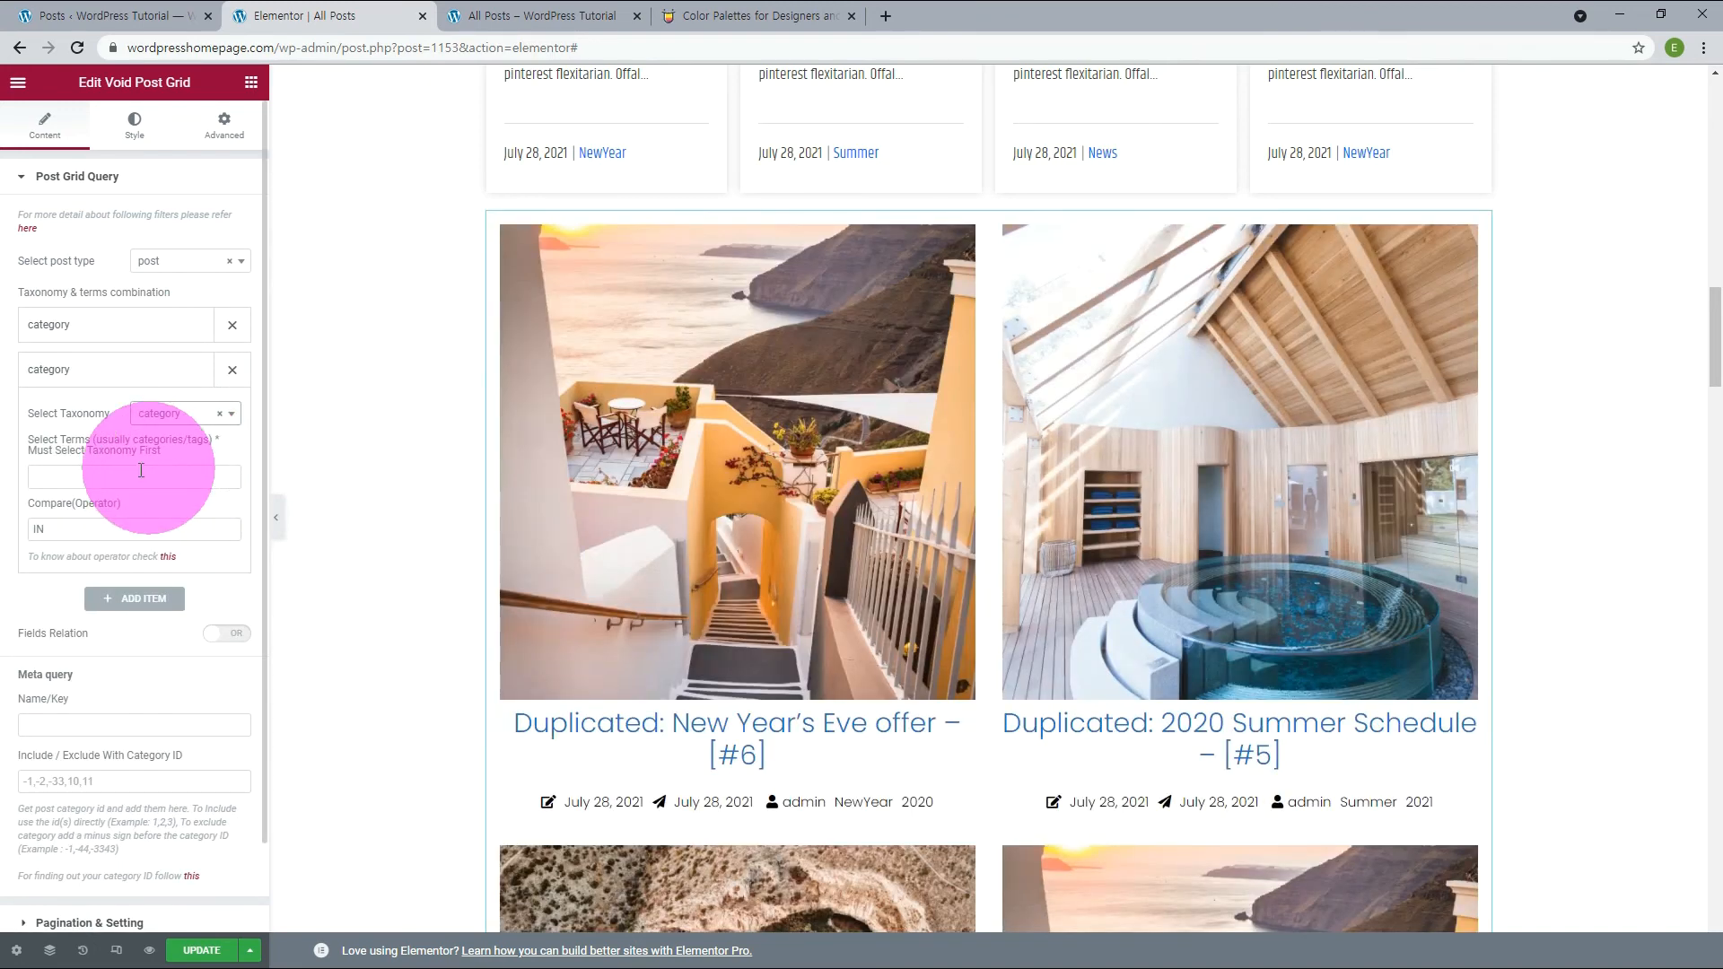
click(104, 479)
click(80, 521)
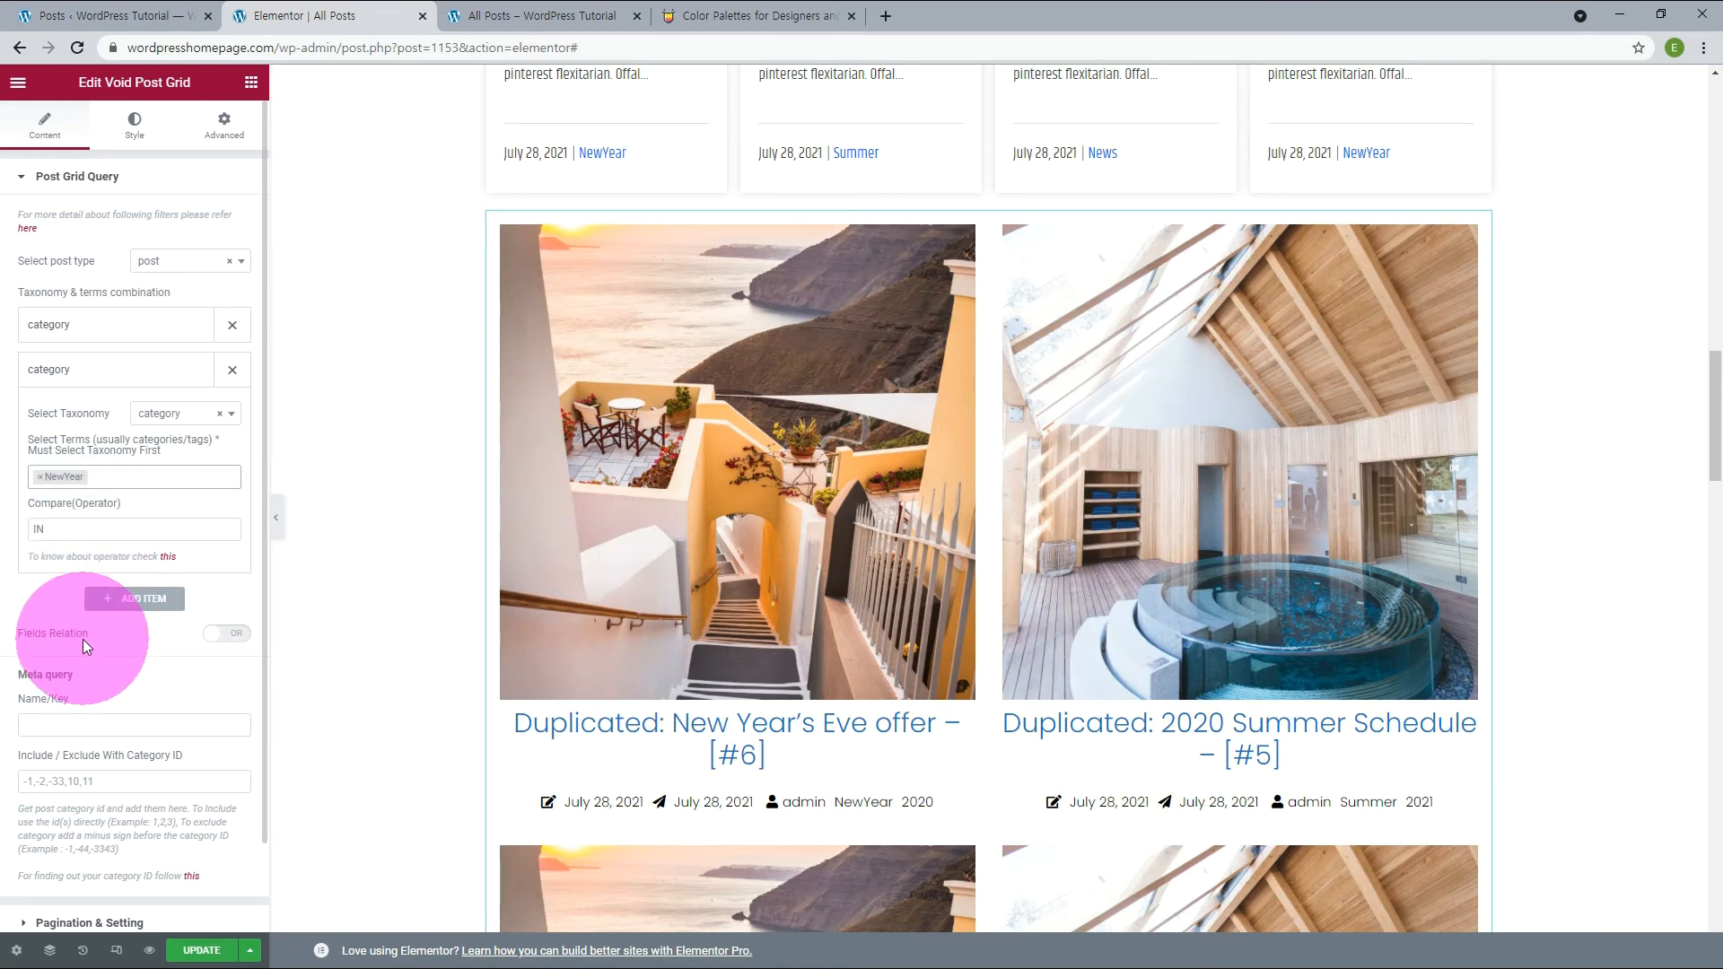
Step: Try the AND fields relation between the two category items, and set it back to OR
click(235, 635)
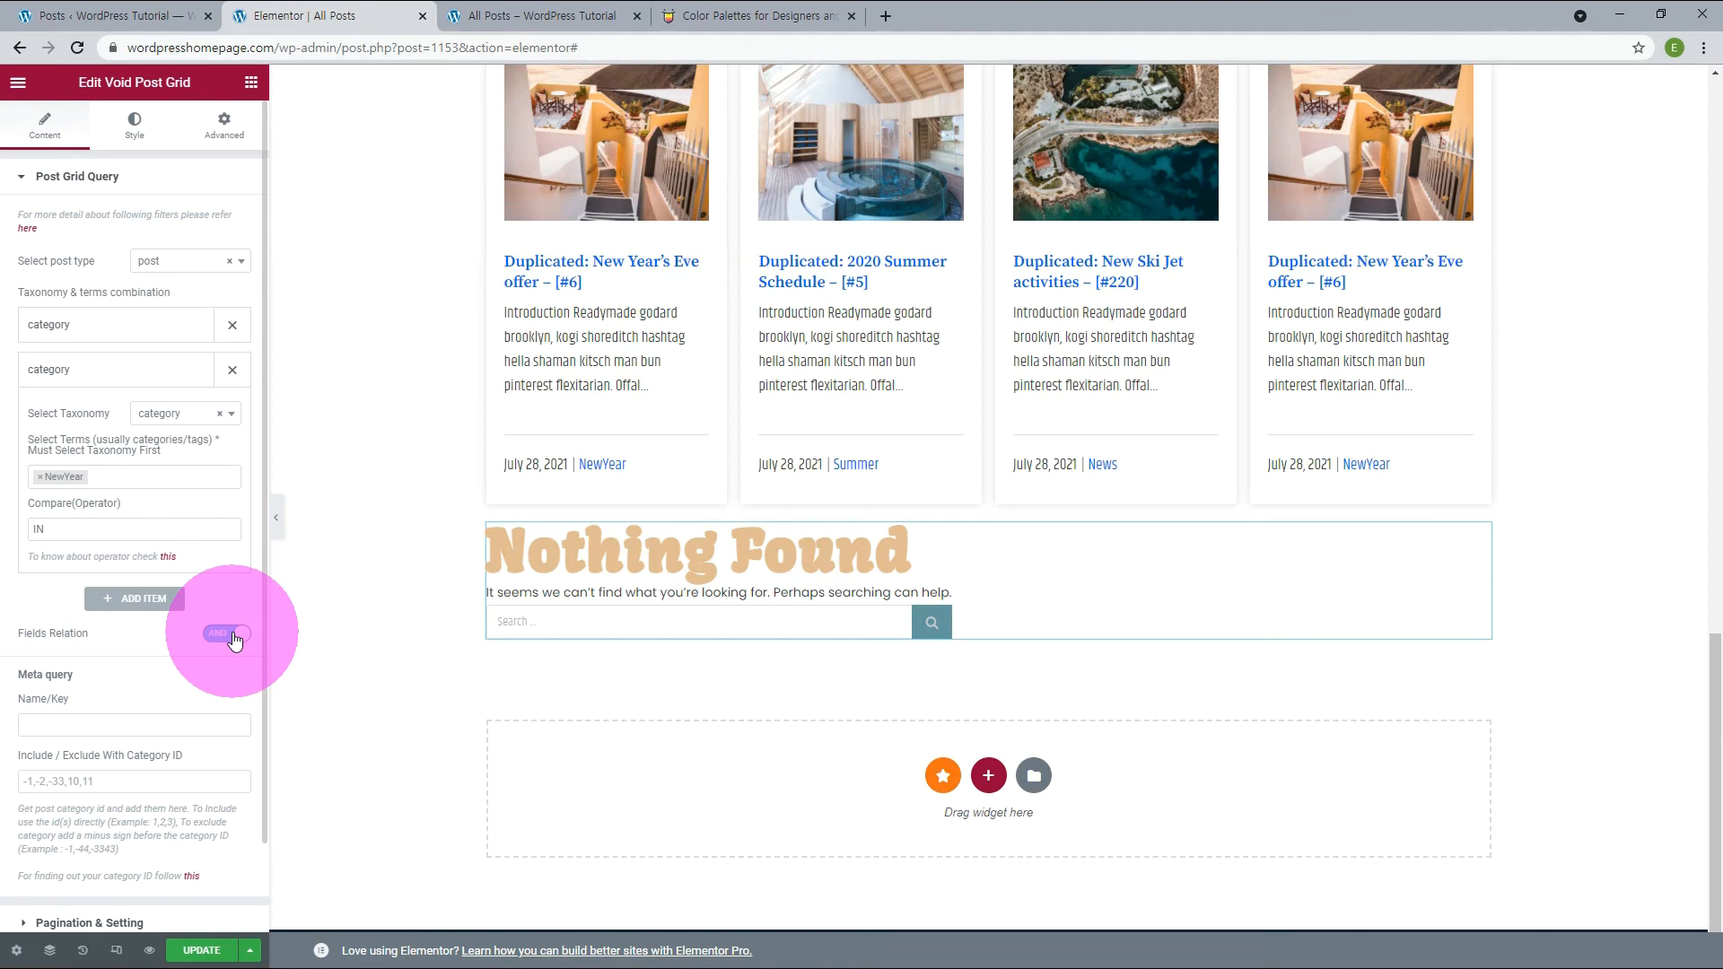
click(225, 635)
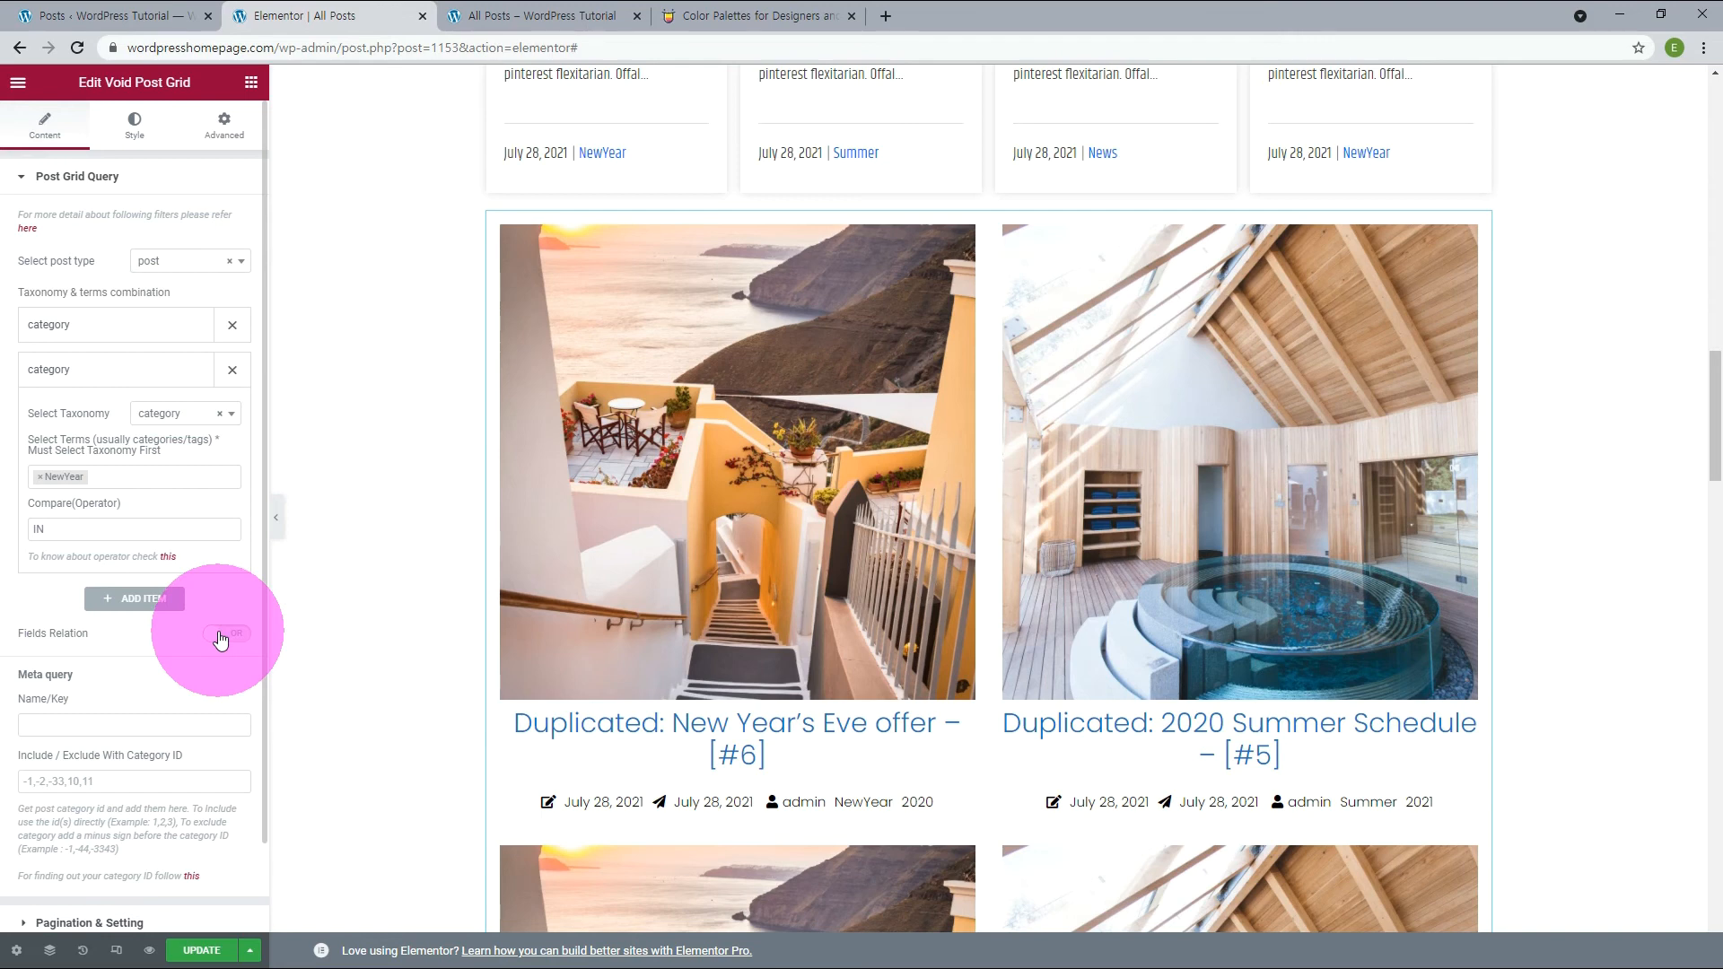
scroll(179, 663, down, 1)
click(154, 684)
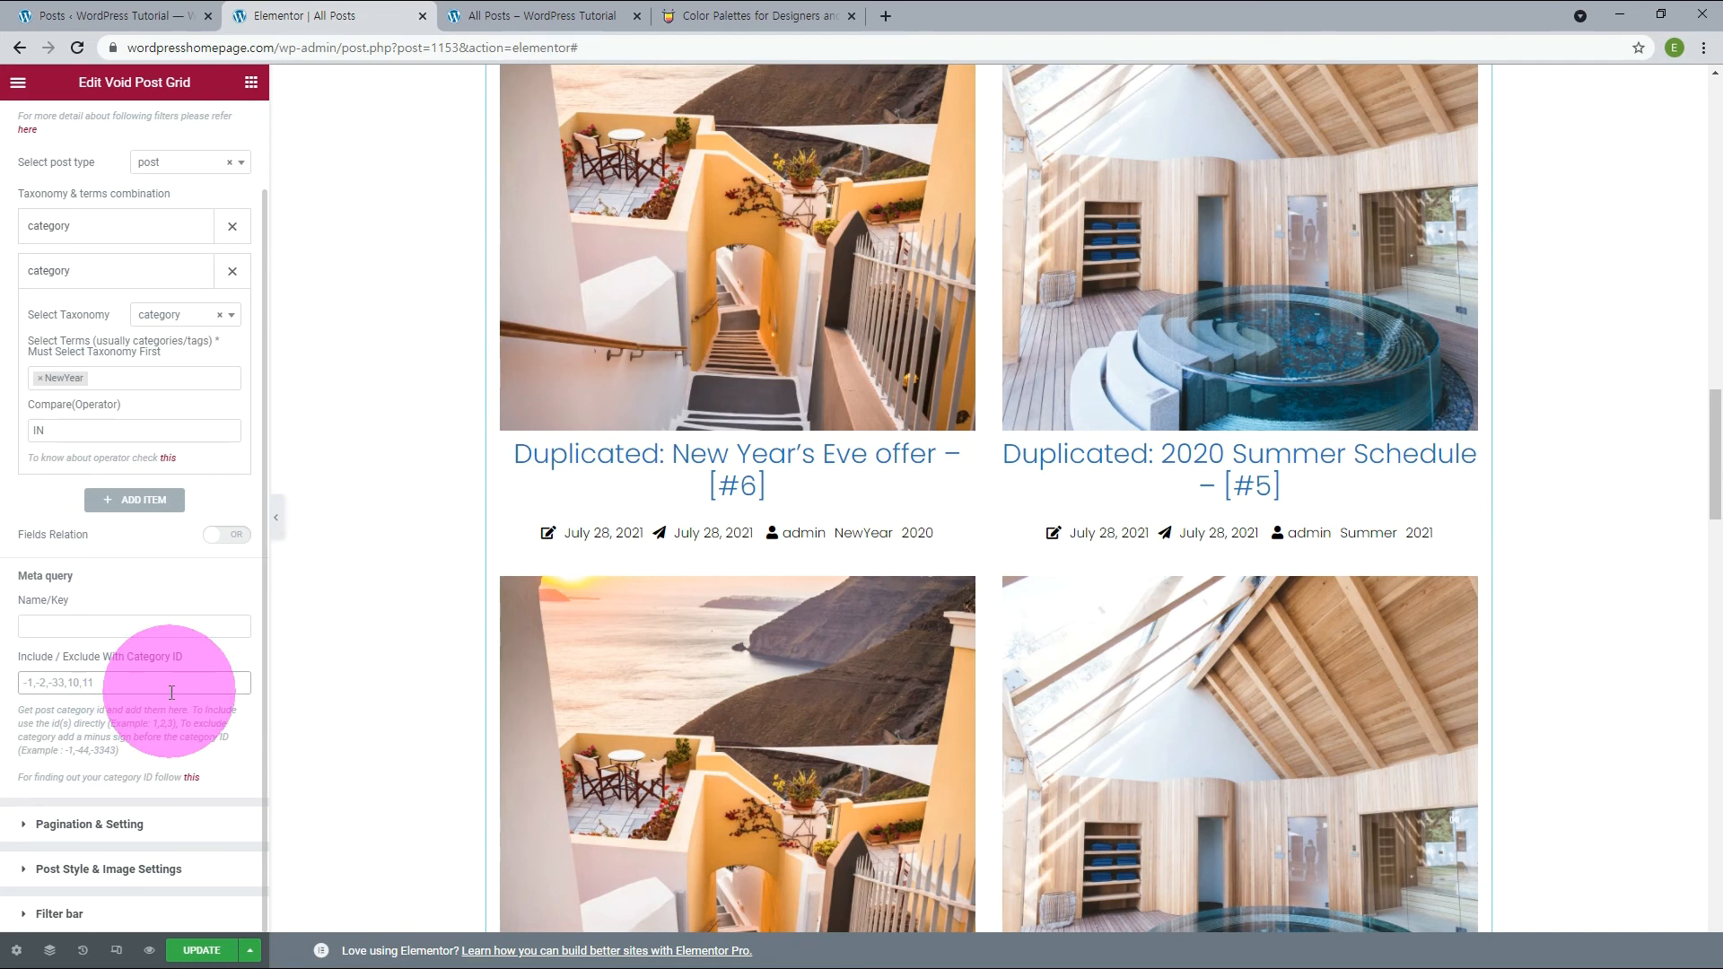
Step: Try 3 posts per page in the pagination settings, and set Post Per Page to -1 with Sticky Condition Keep Sticky
click(127, 822)
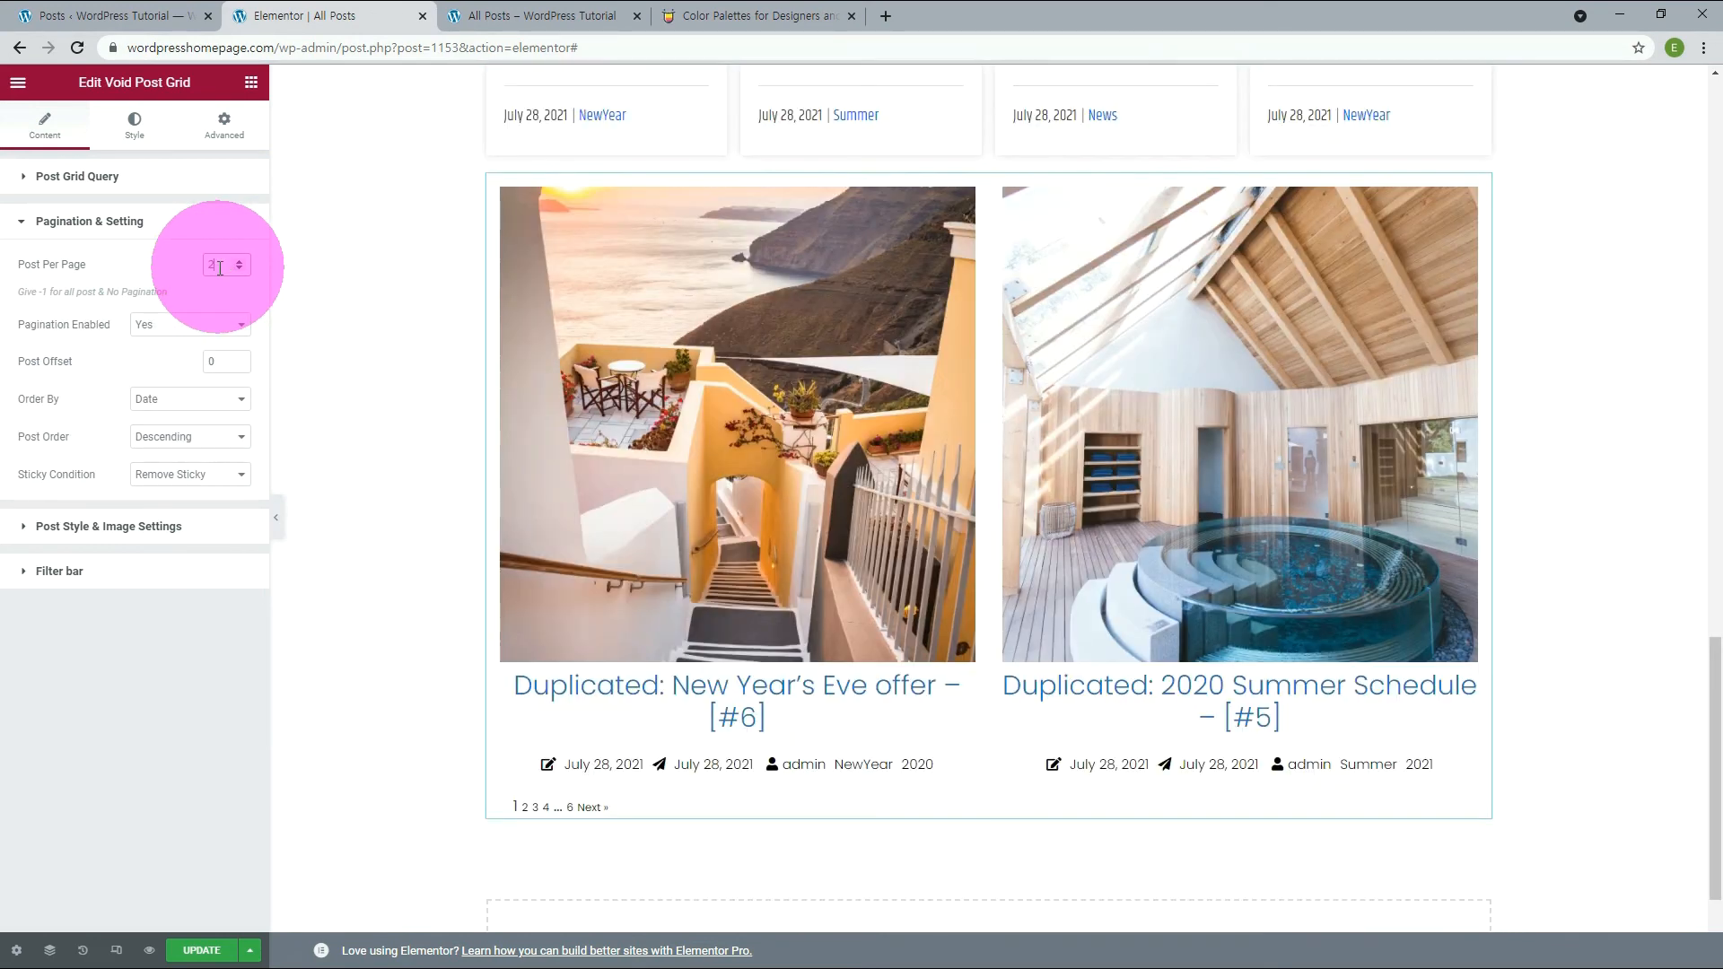
drag(220, 266, 207, 268)
text(3)
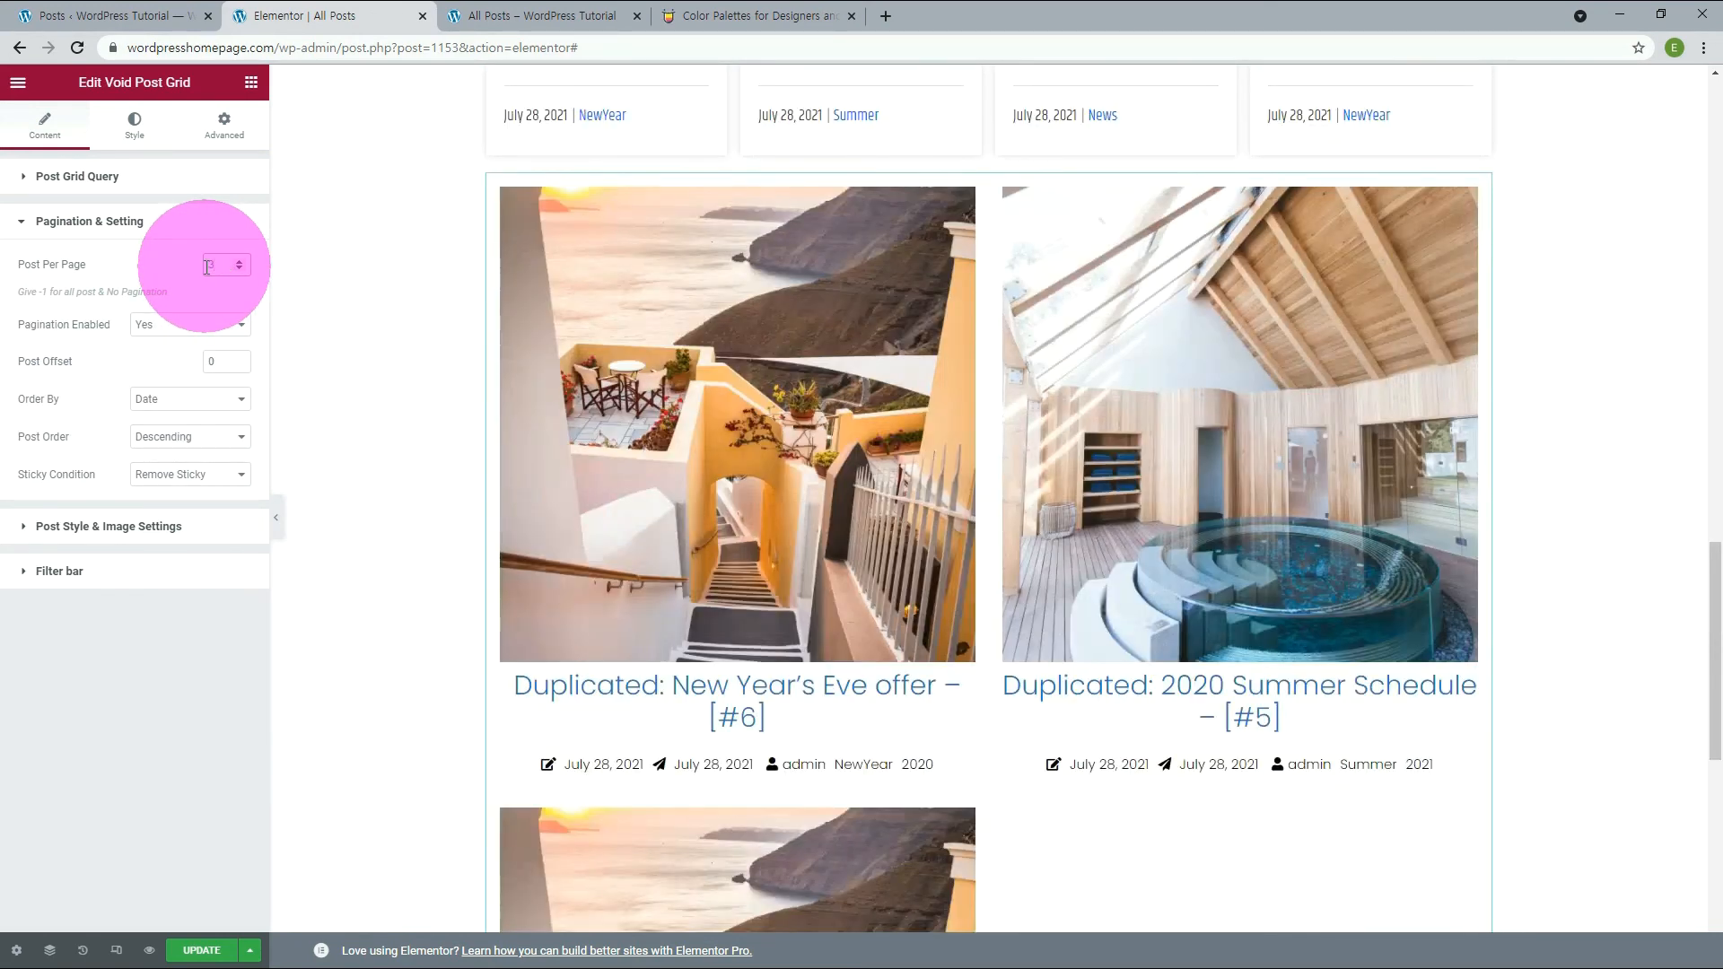
scroll(682, 503, down, 2)
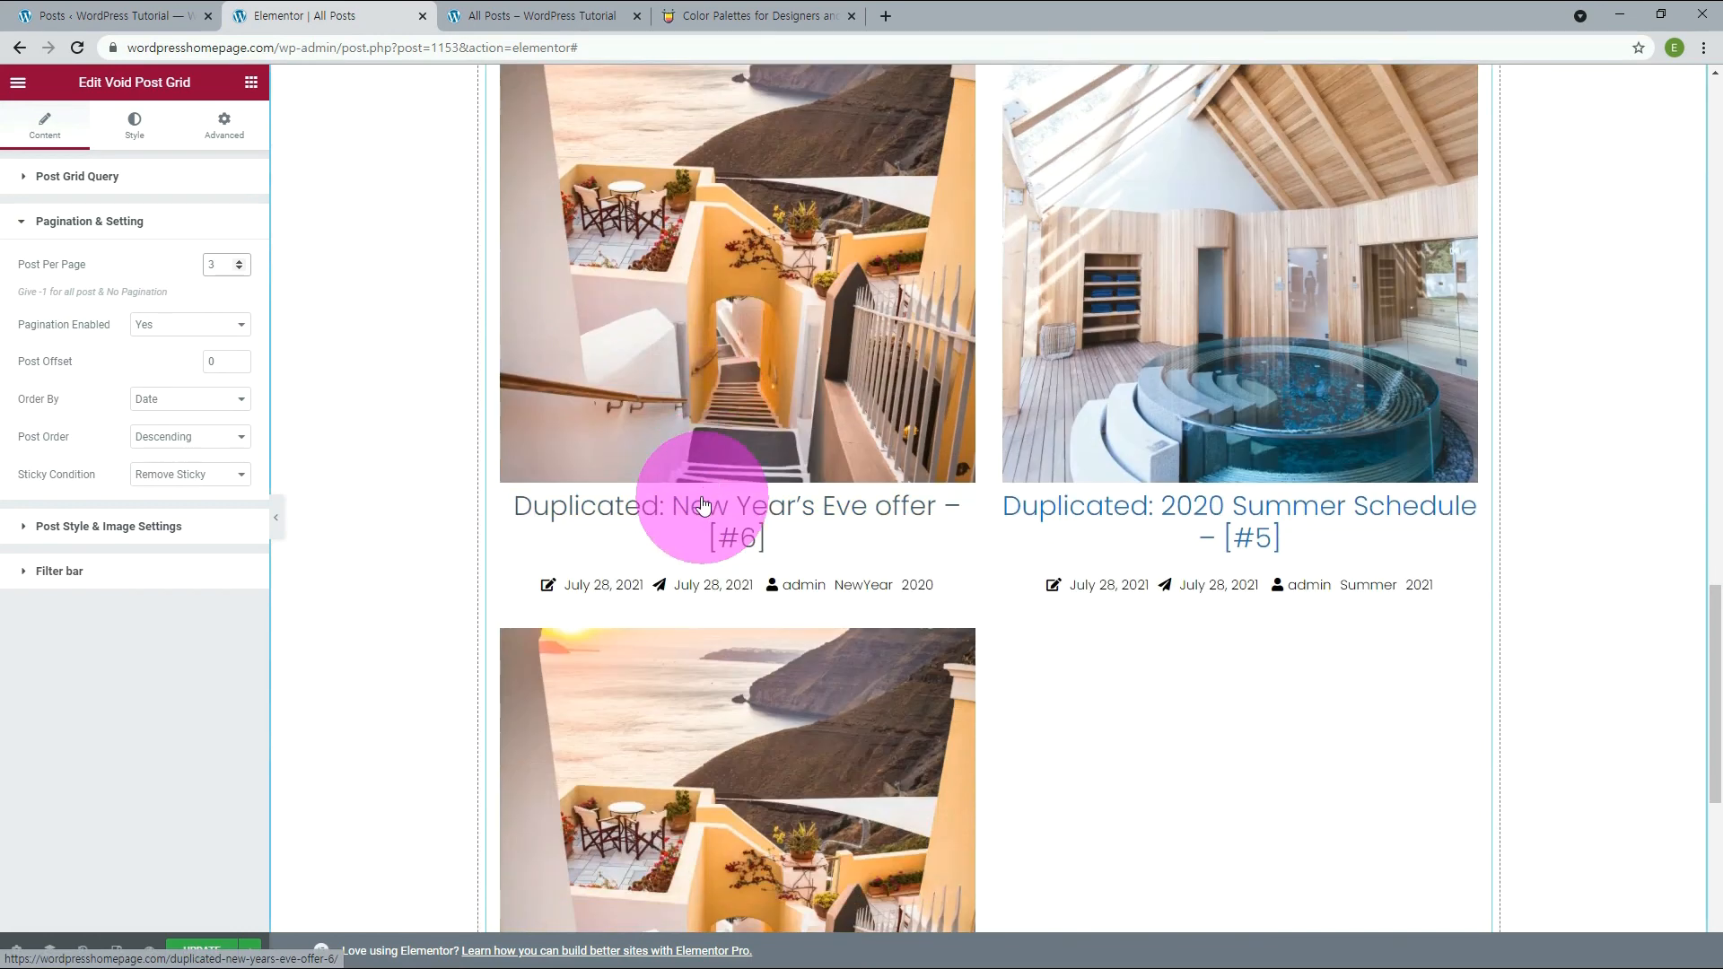
click(238, 269)
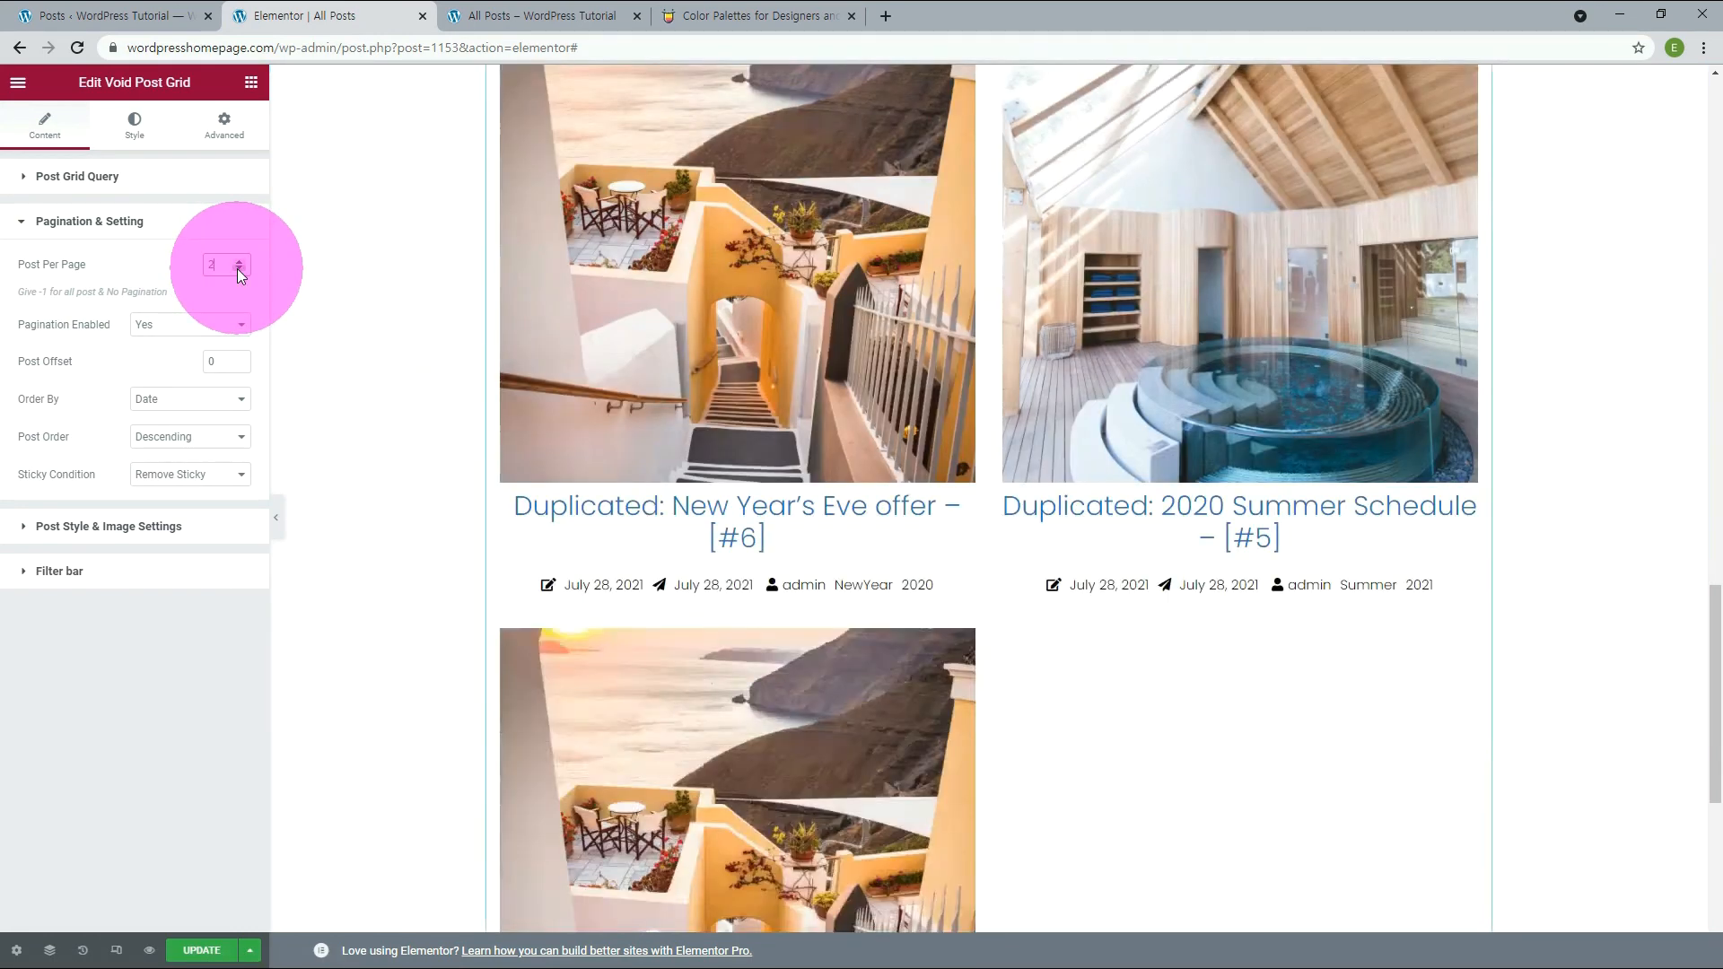
click(238, 269)
click(238, 269)
click(238, 269)
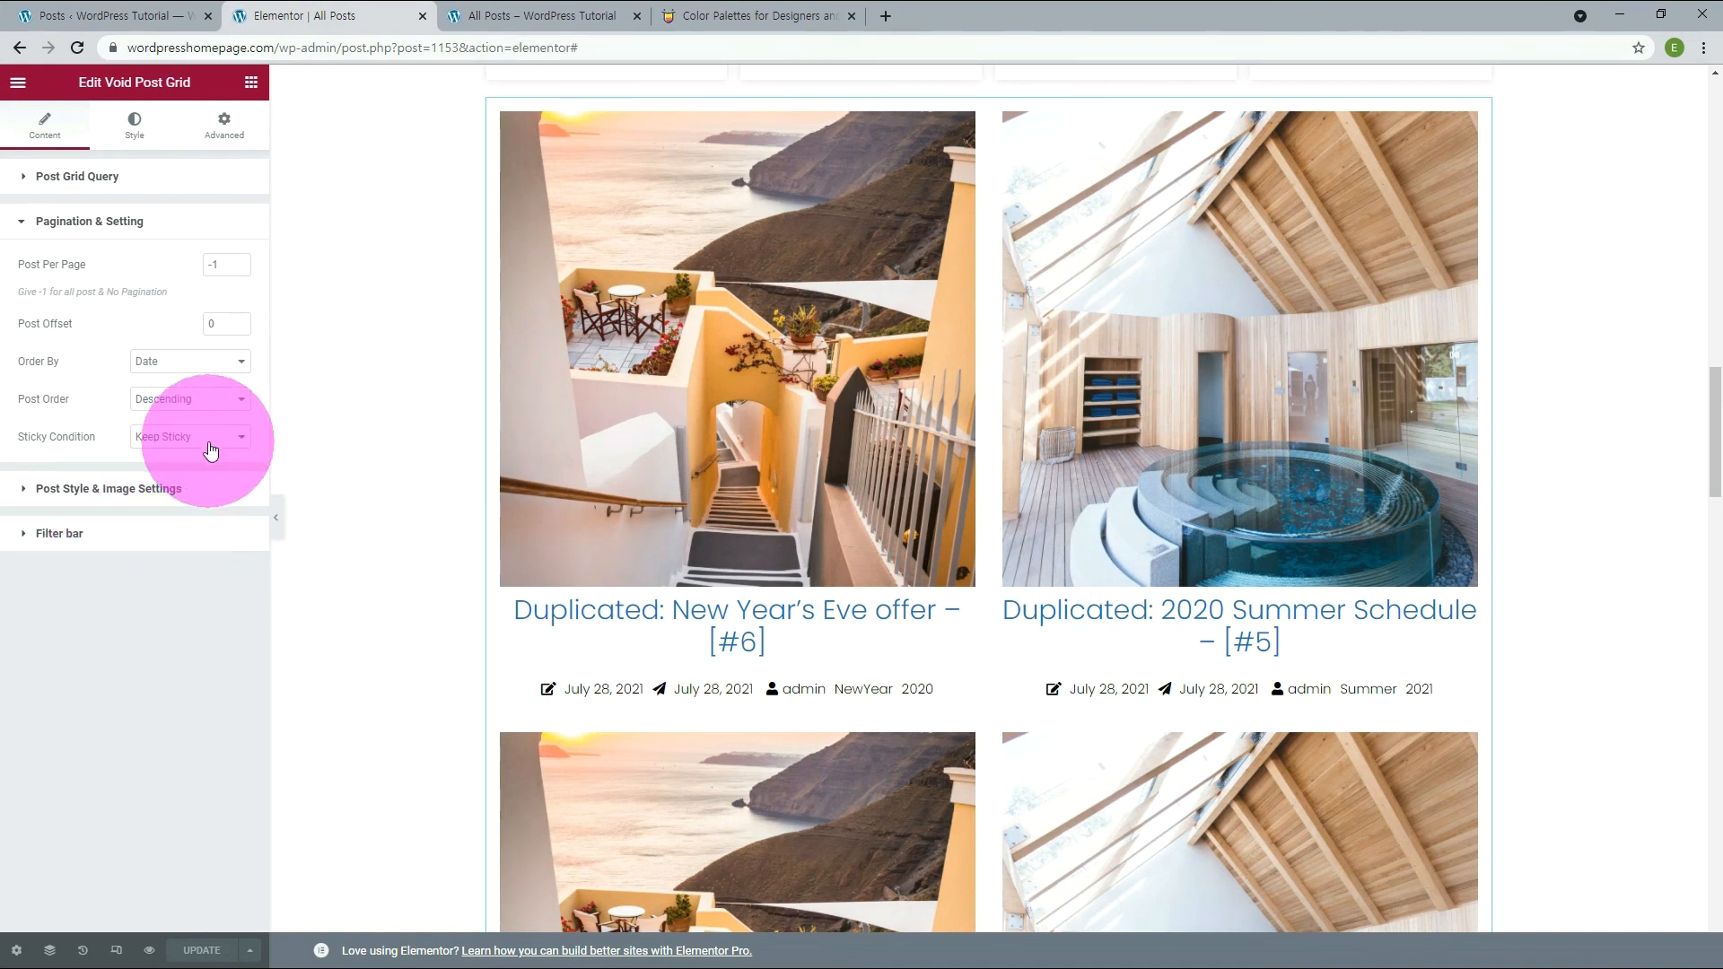
Step: Try the List style, 1st Full Post then Grid and 1st Full Post then List layouts on the Void Post Grid
click(153, 496)
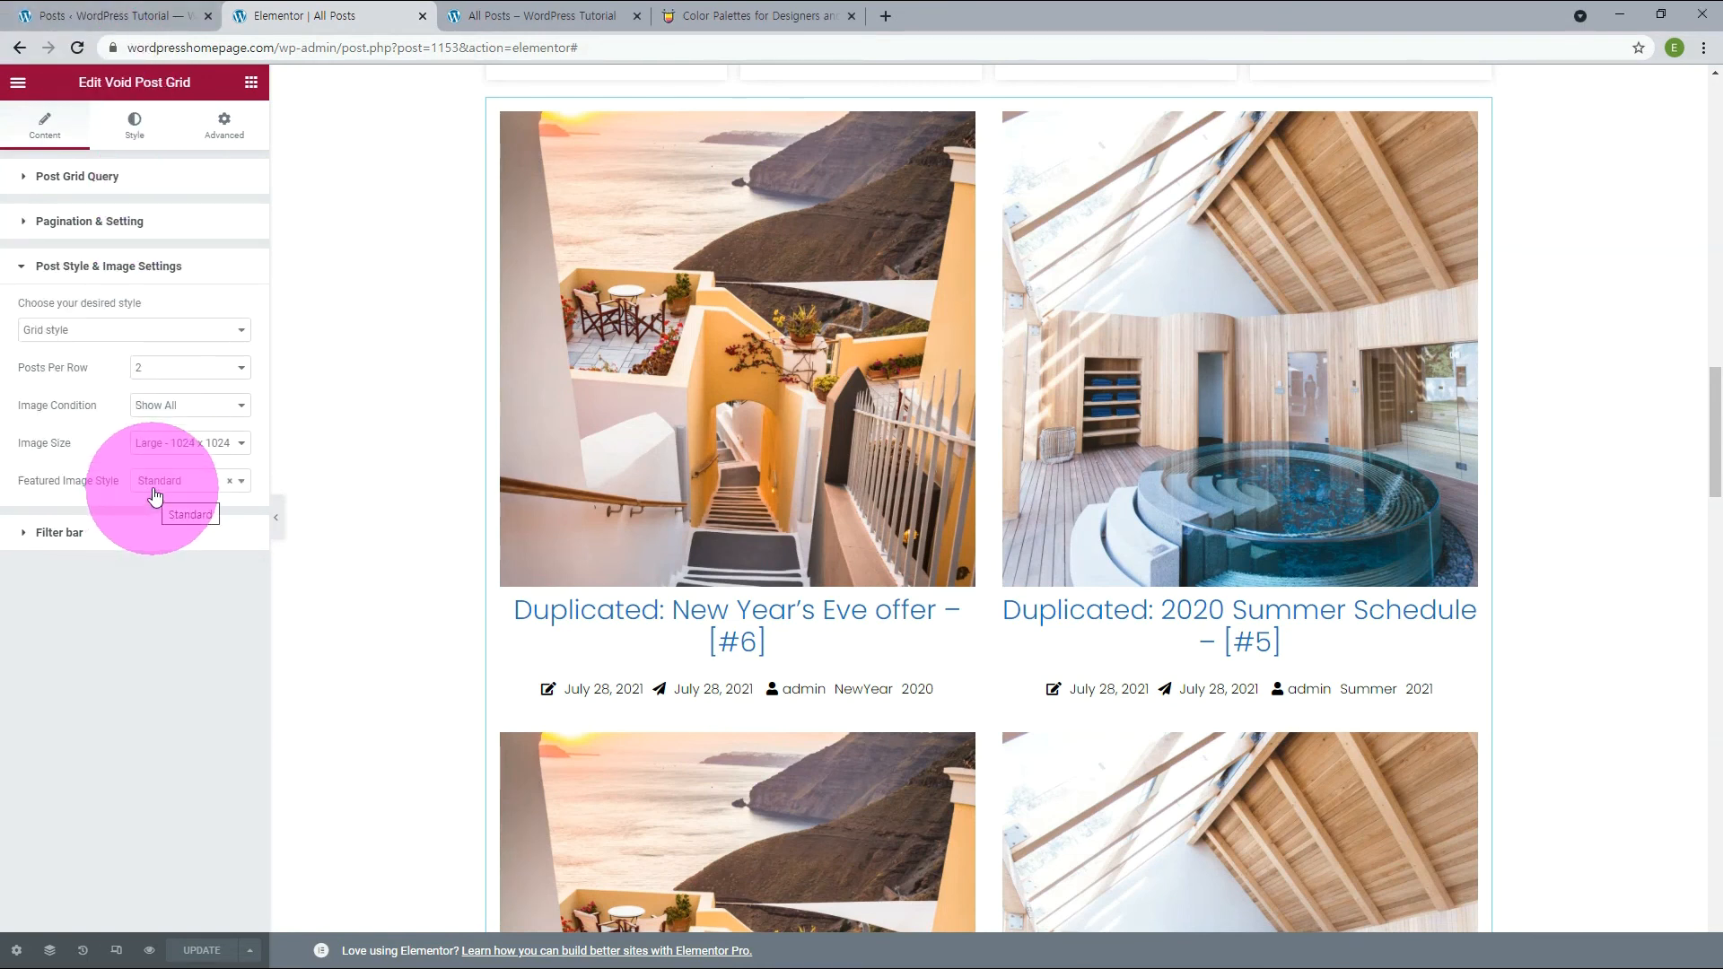
click(91, 337)
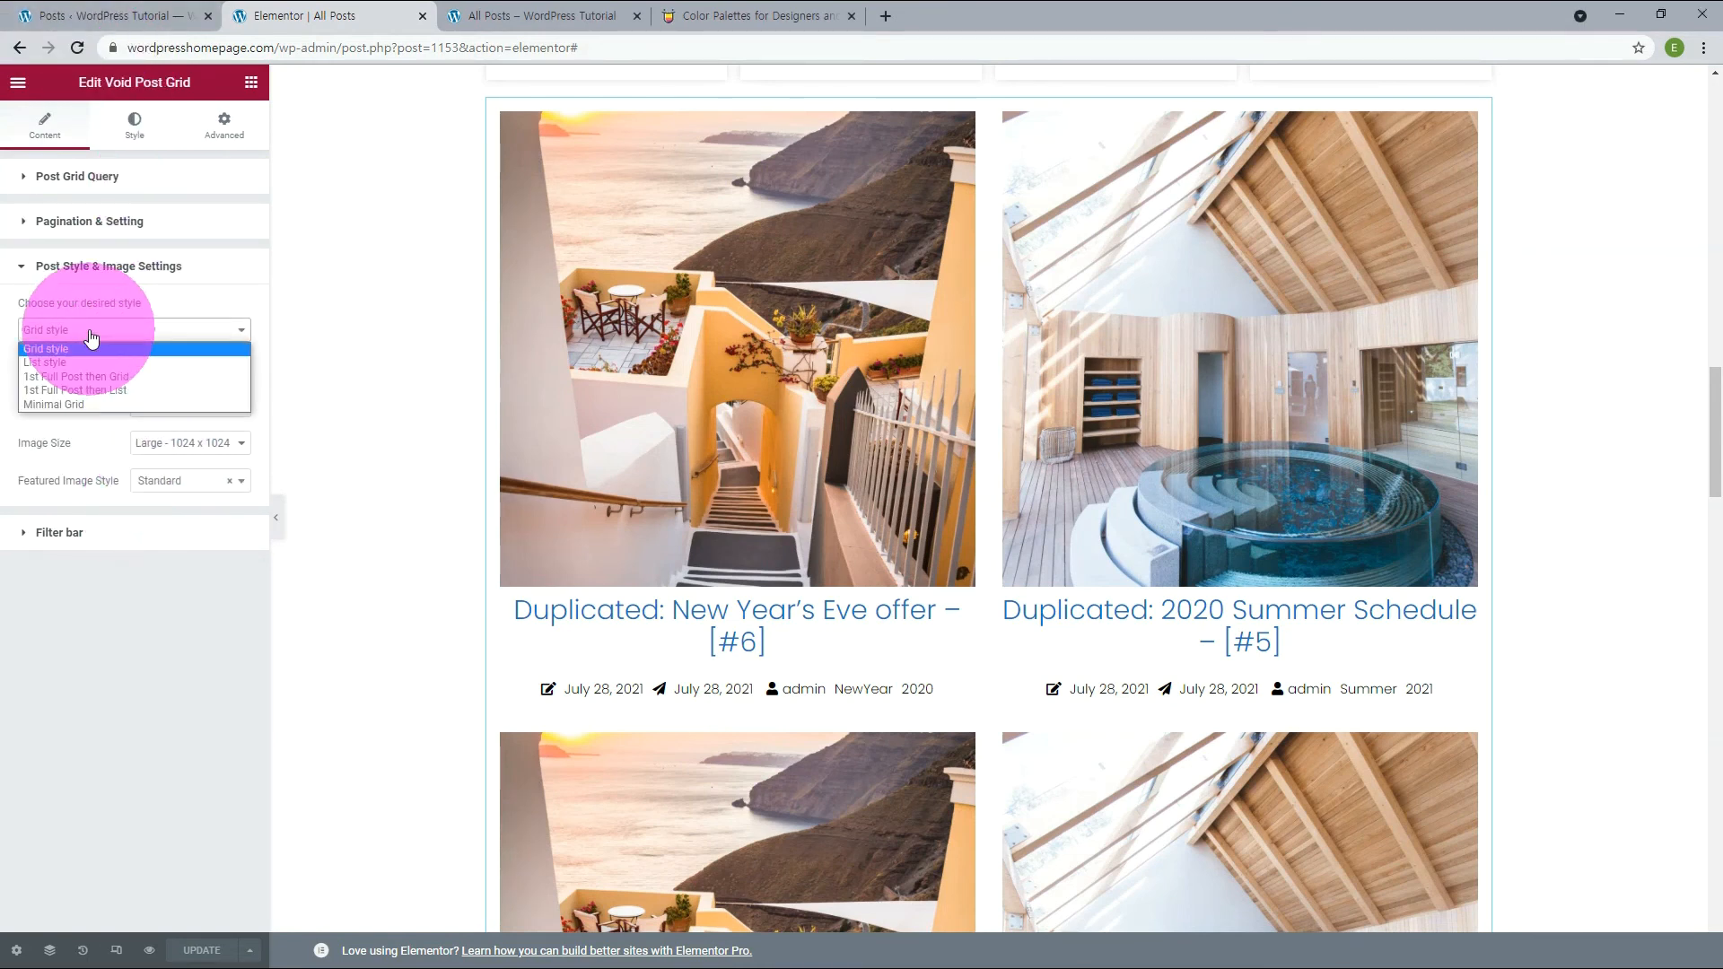
click(59, 363)
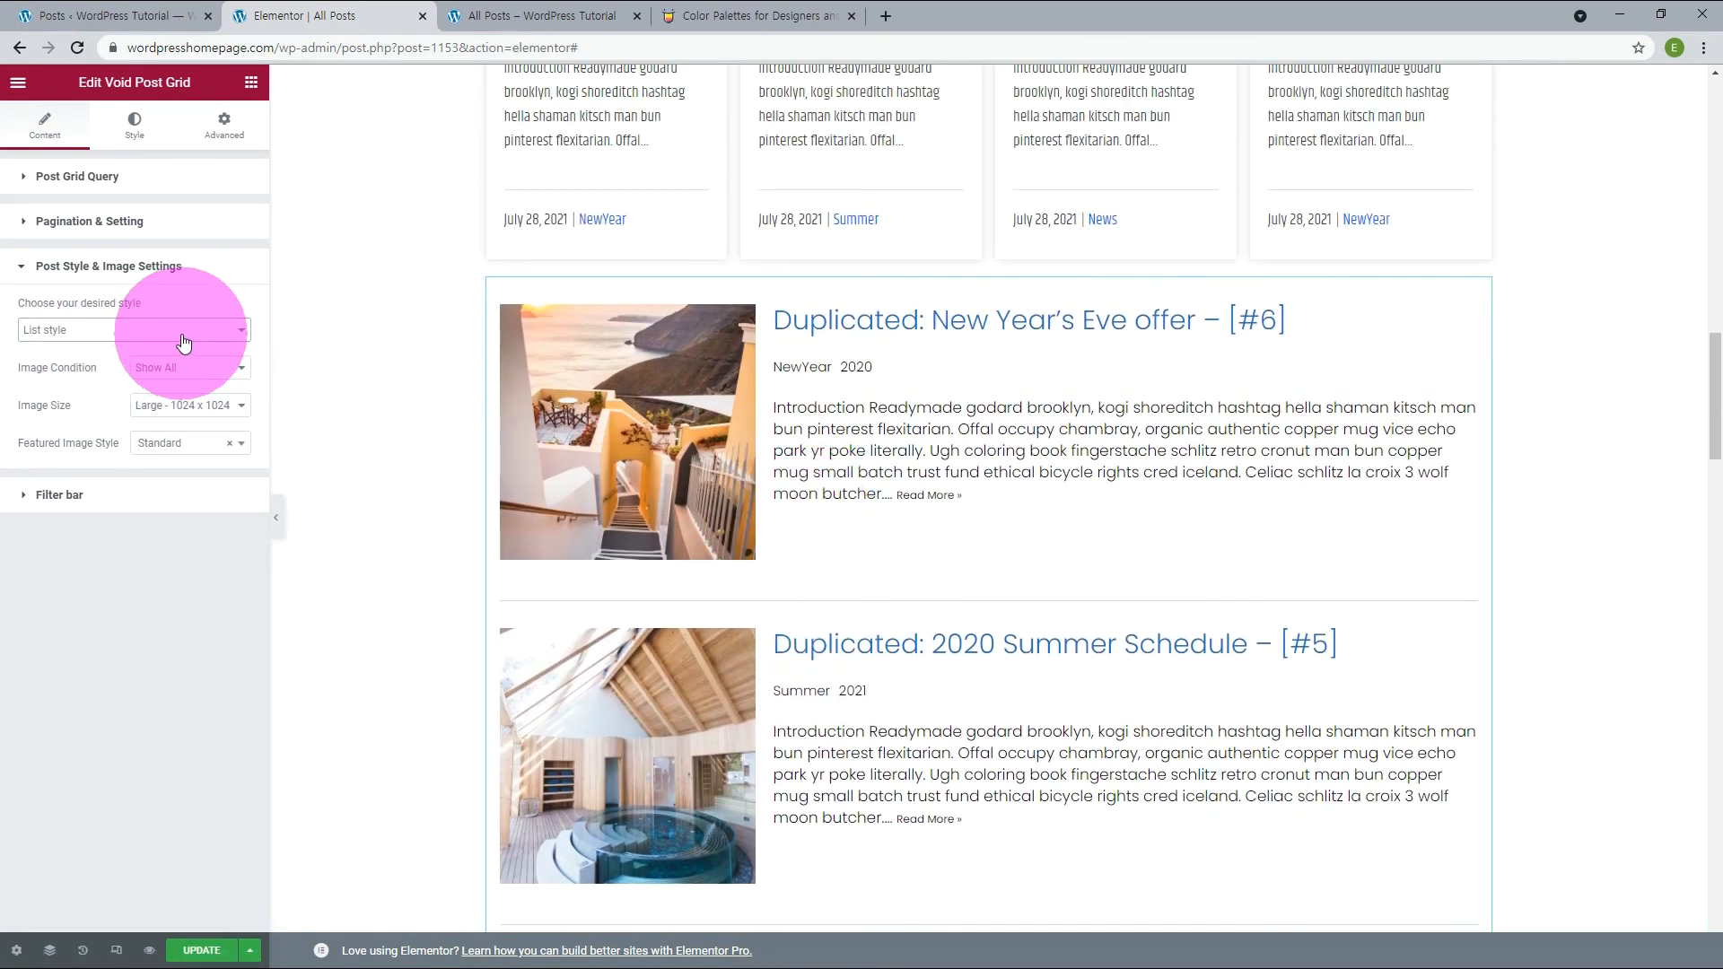
click(179, 332)
click(88, 378)
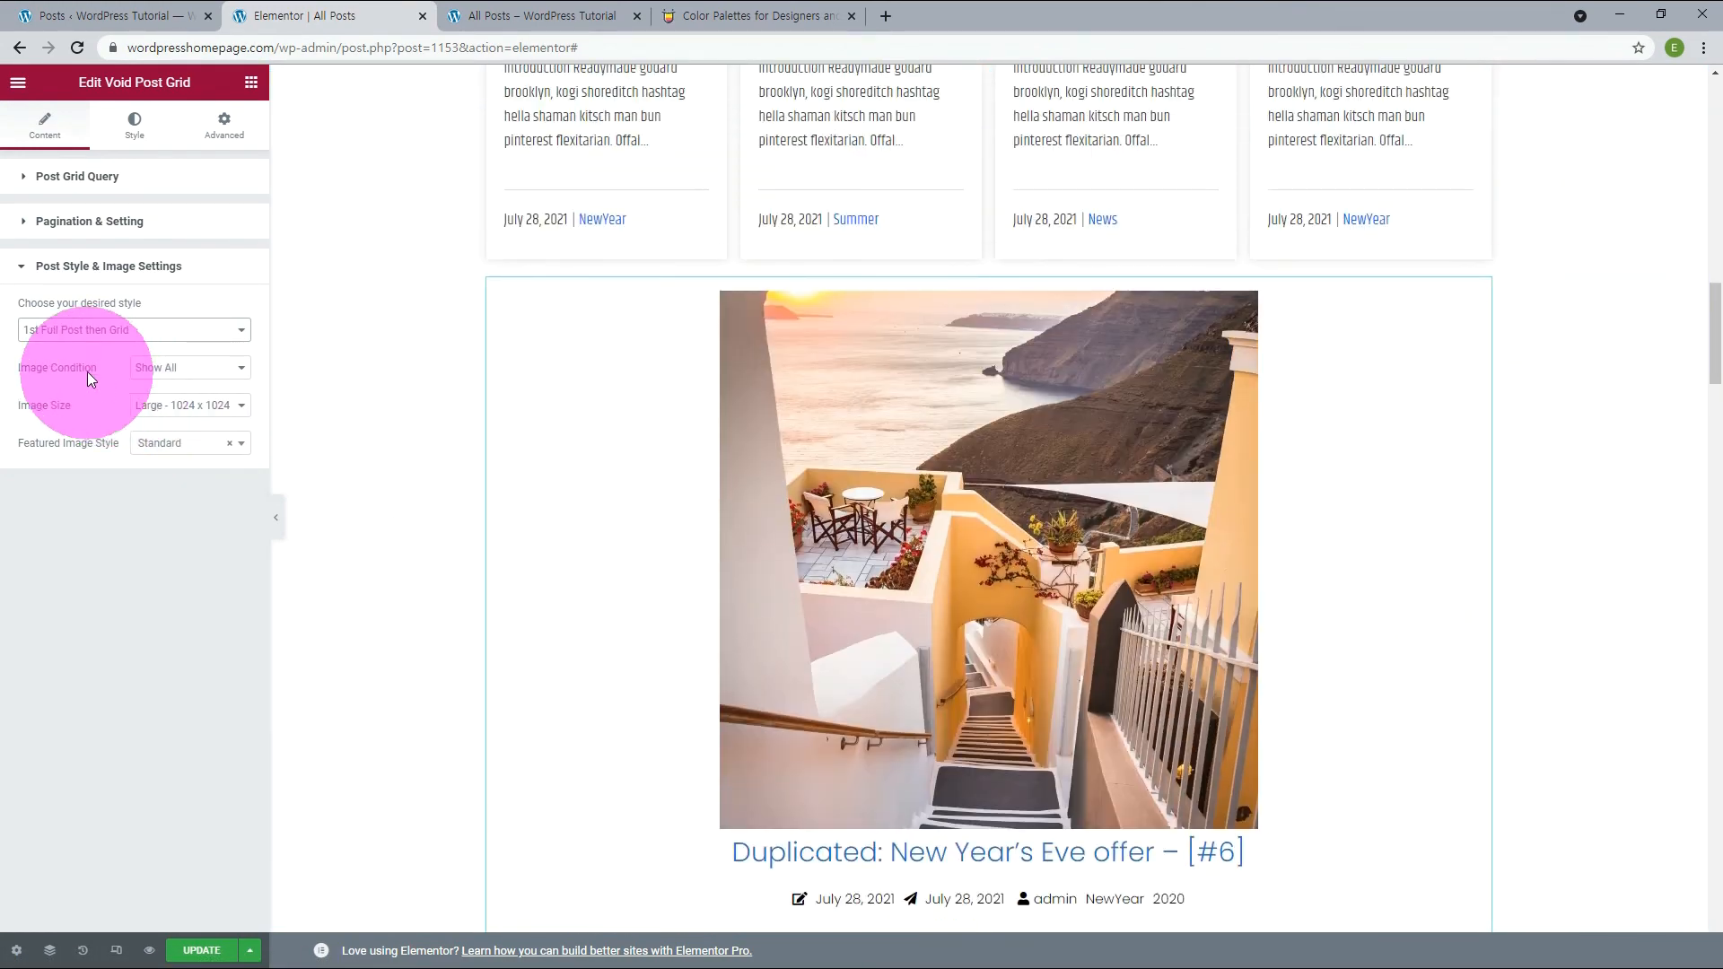
click(82, 343)
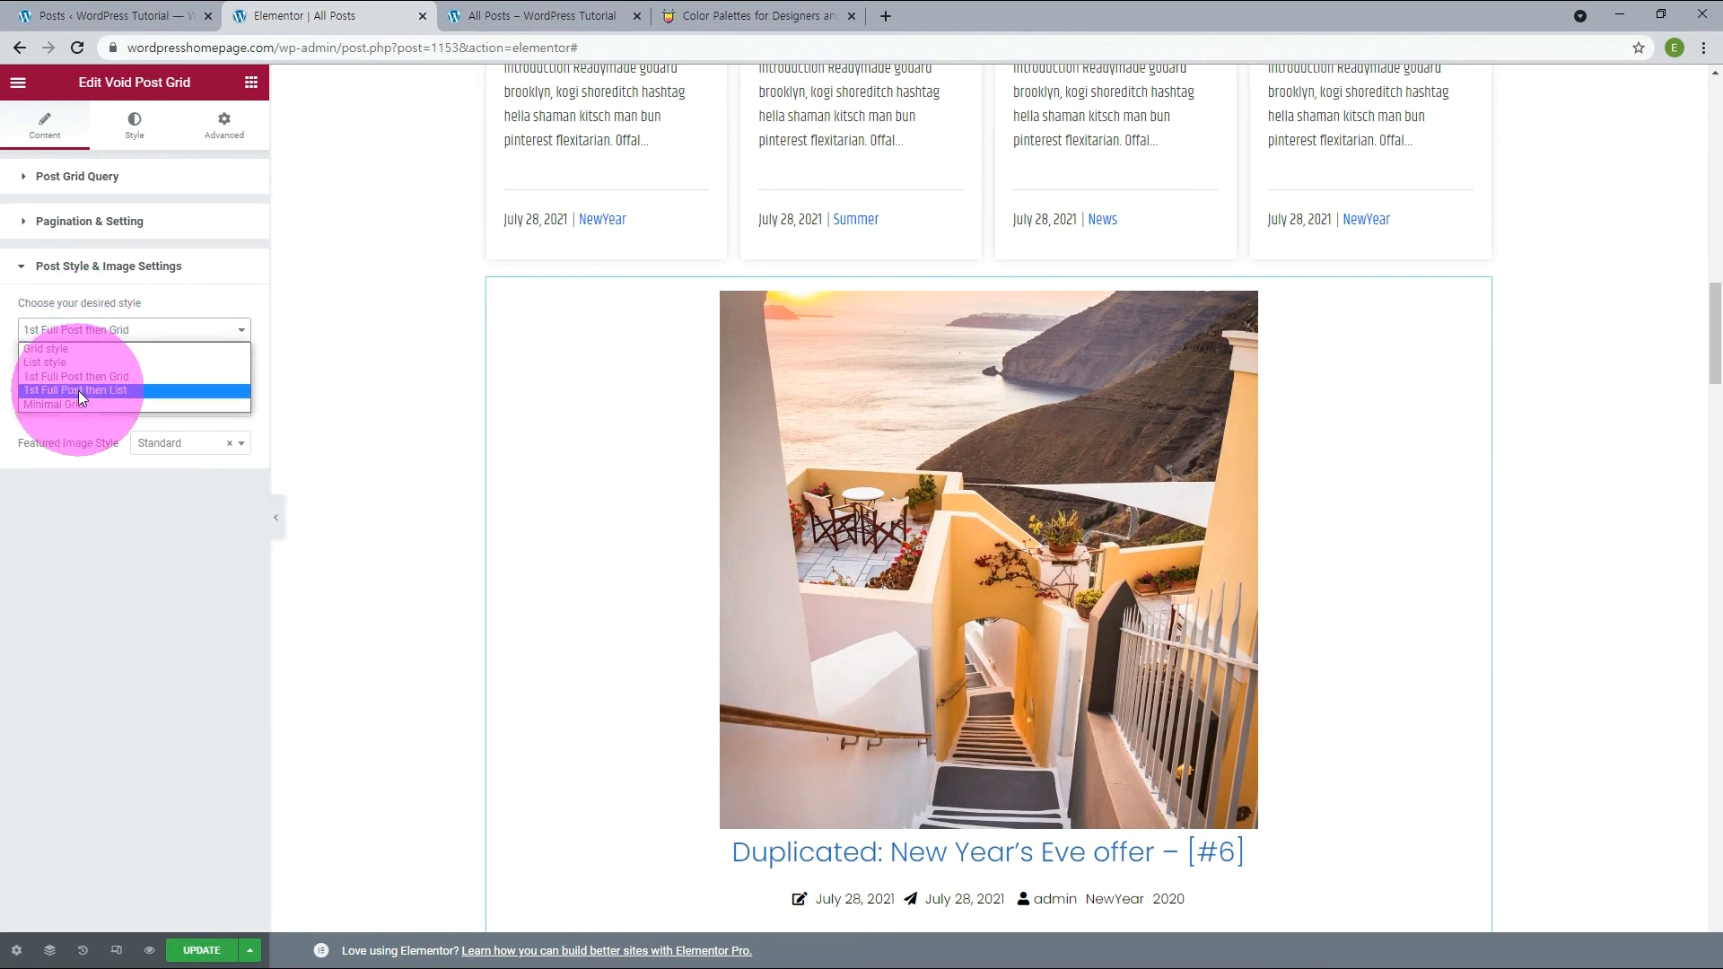
click(78, 390)
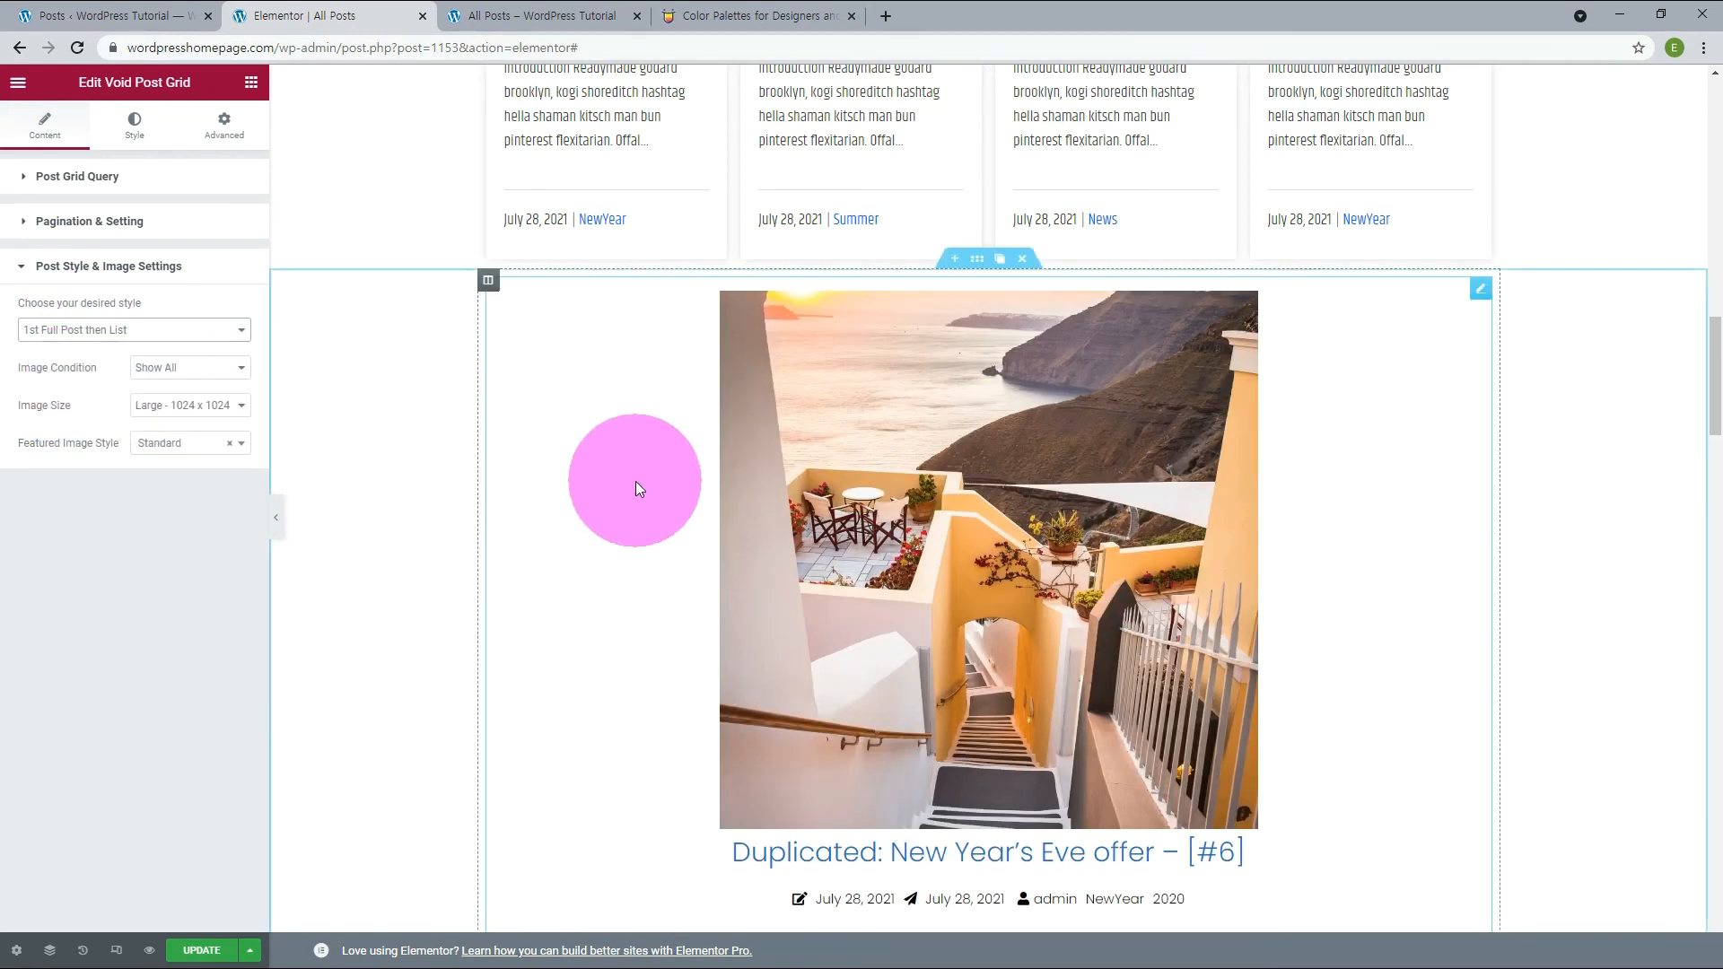
scroll(635, 488, down, 12)
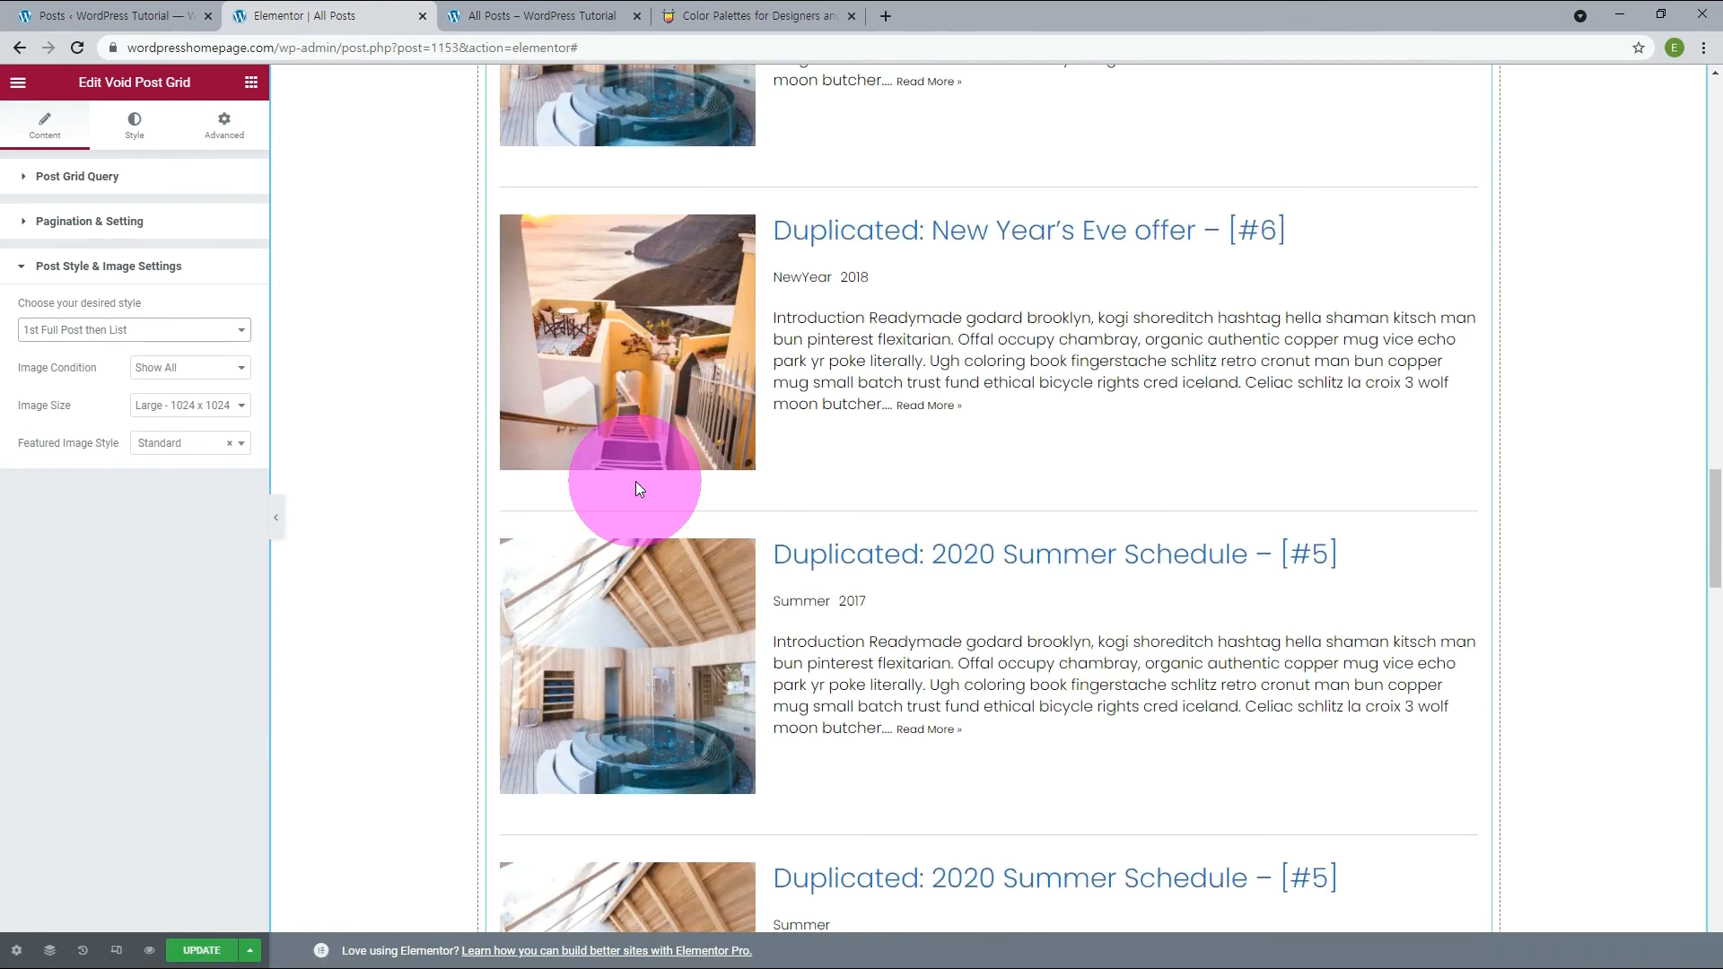
scroll(634, 489, up, 10)
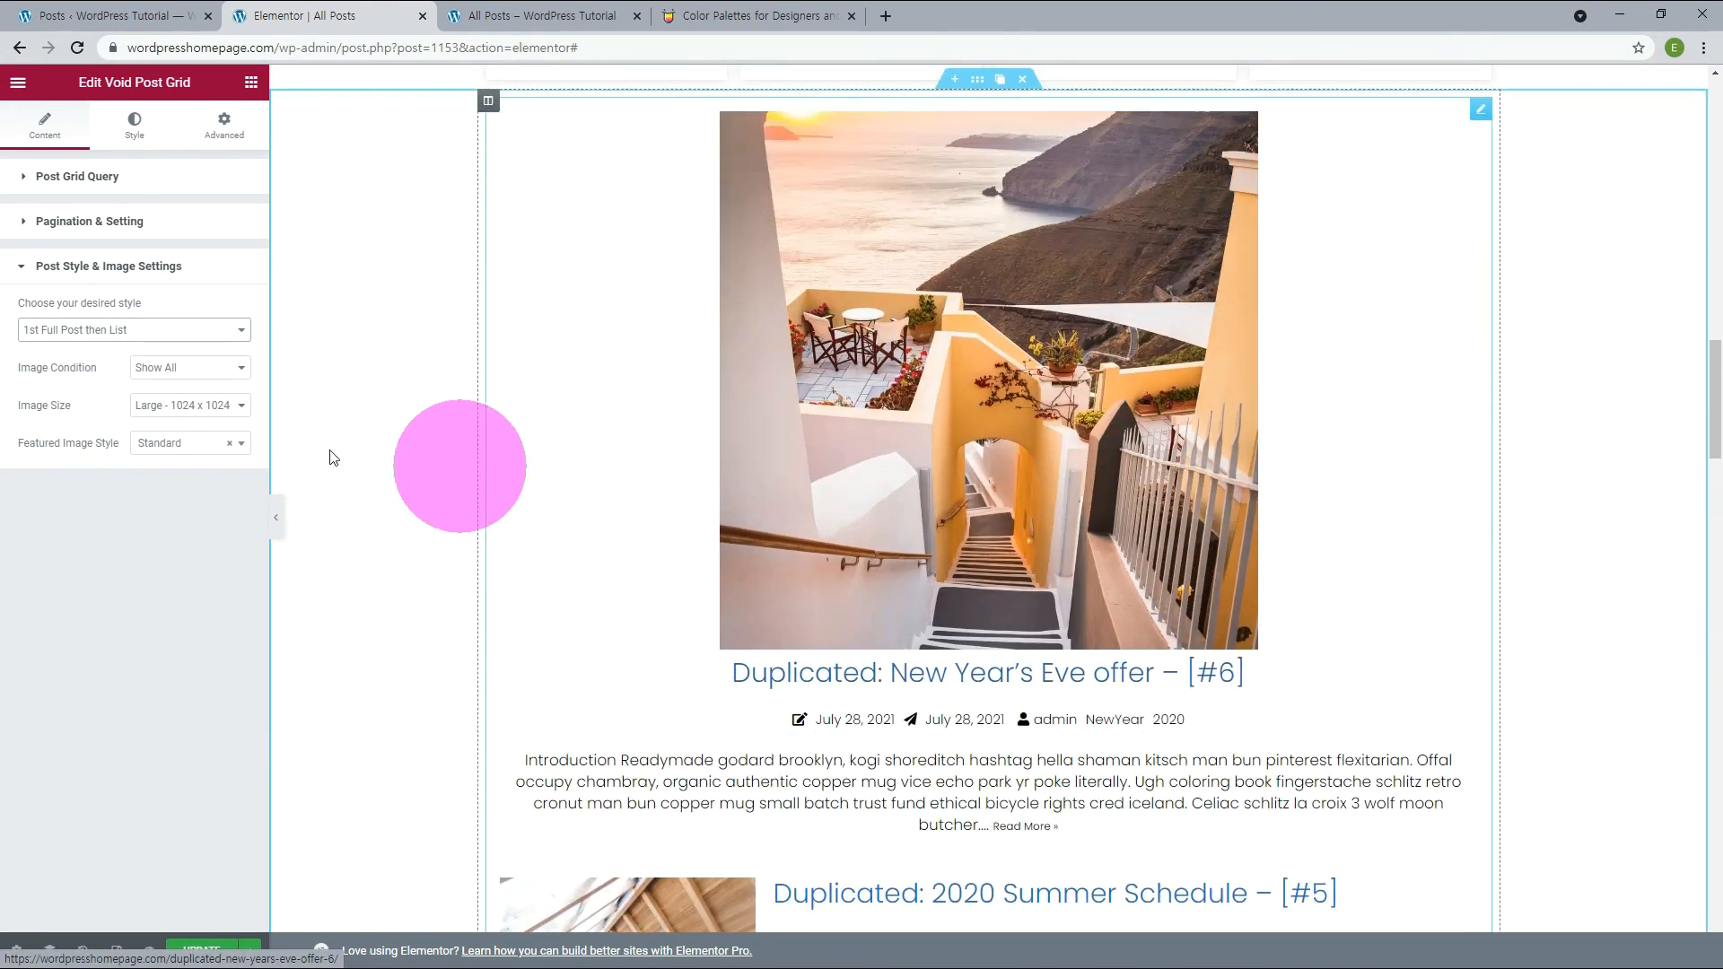
Step: Set the Void Post Grid's post style to Minimal Grid and review the resulting post cards
click(108, 334)
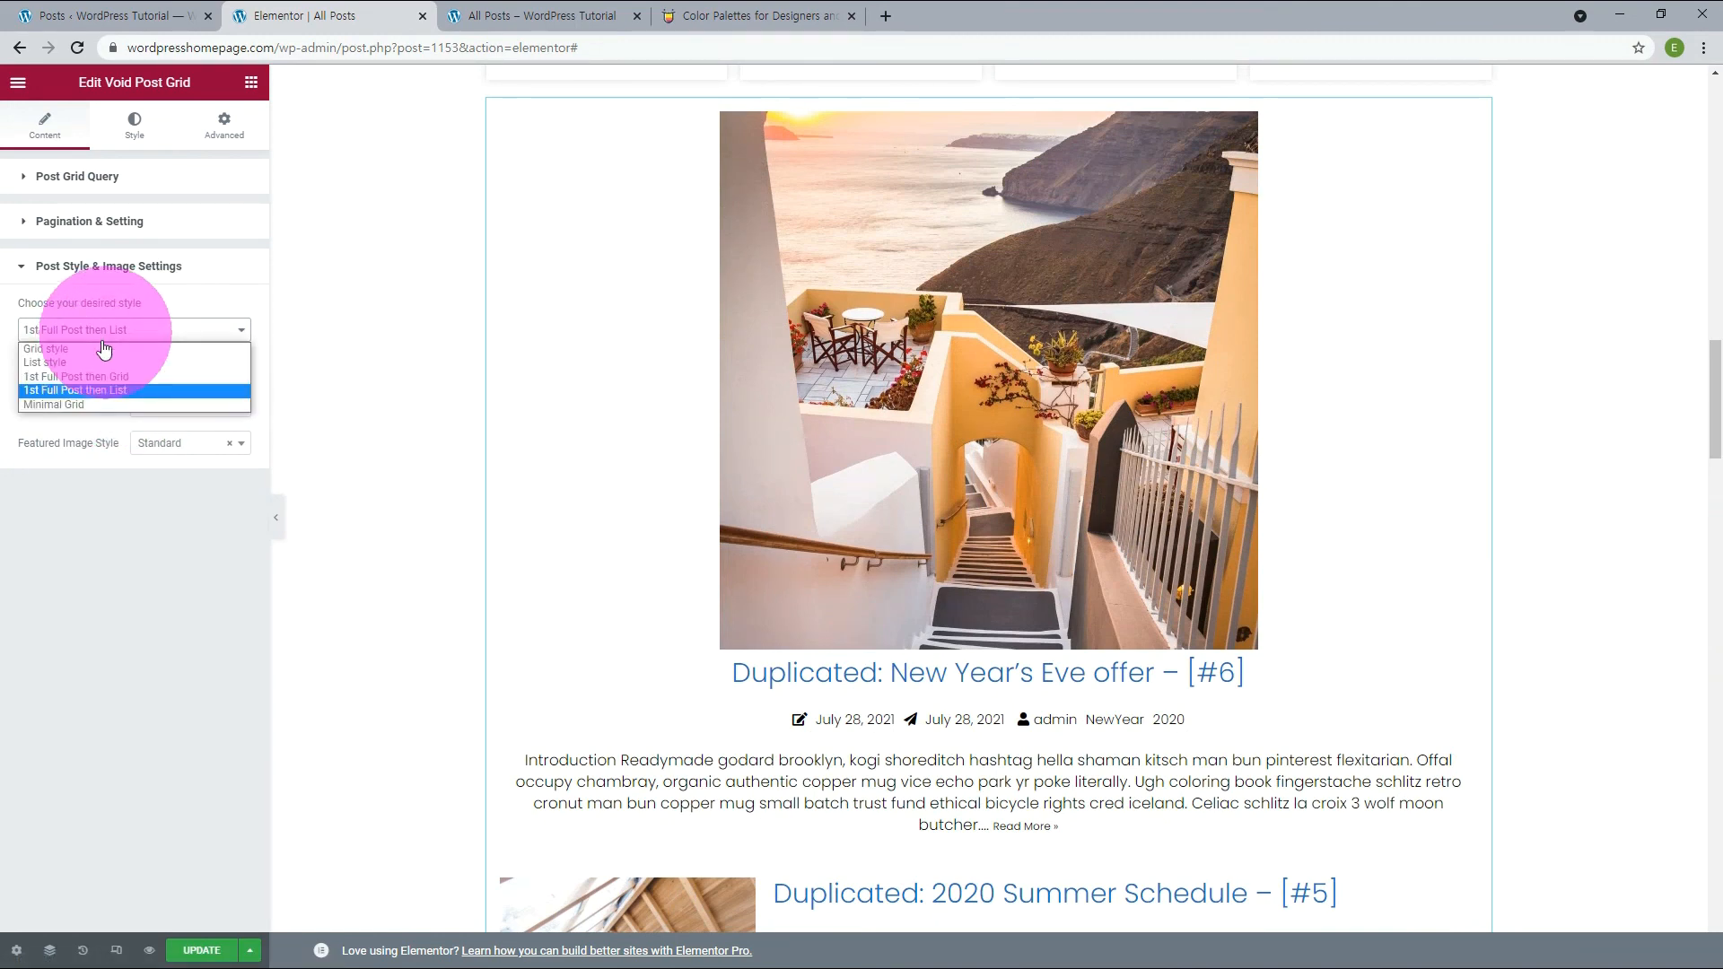
click(84, 404)
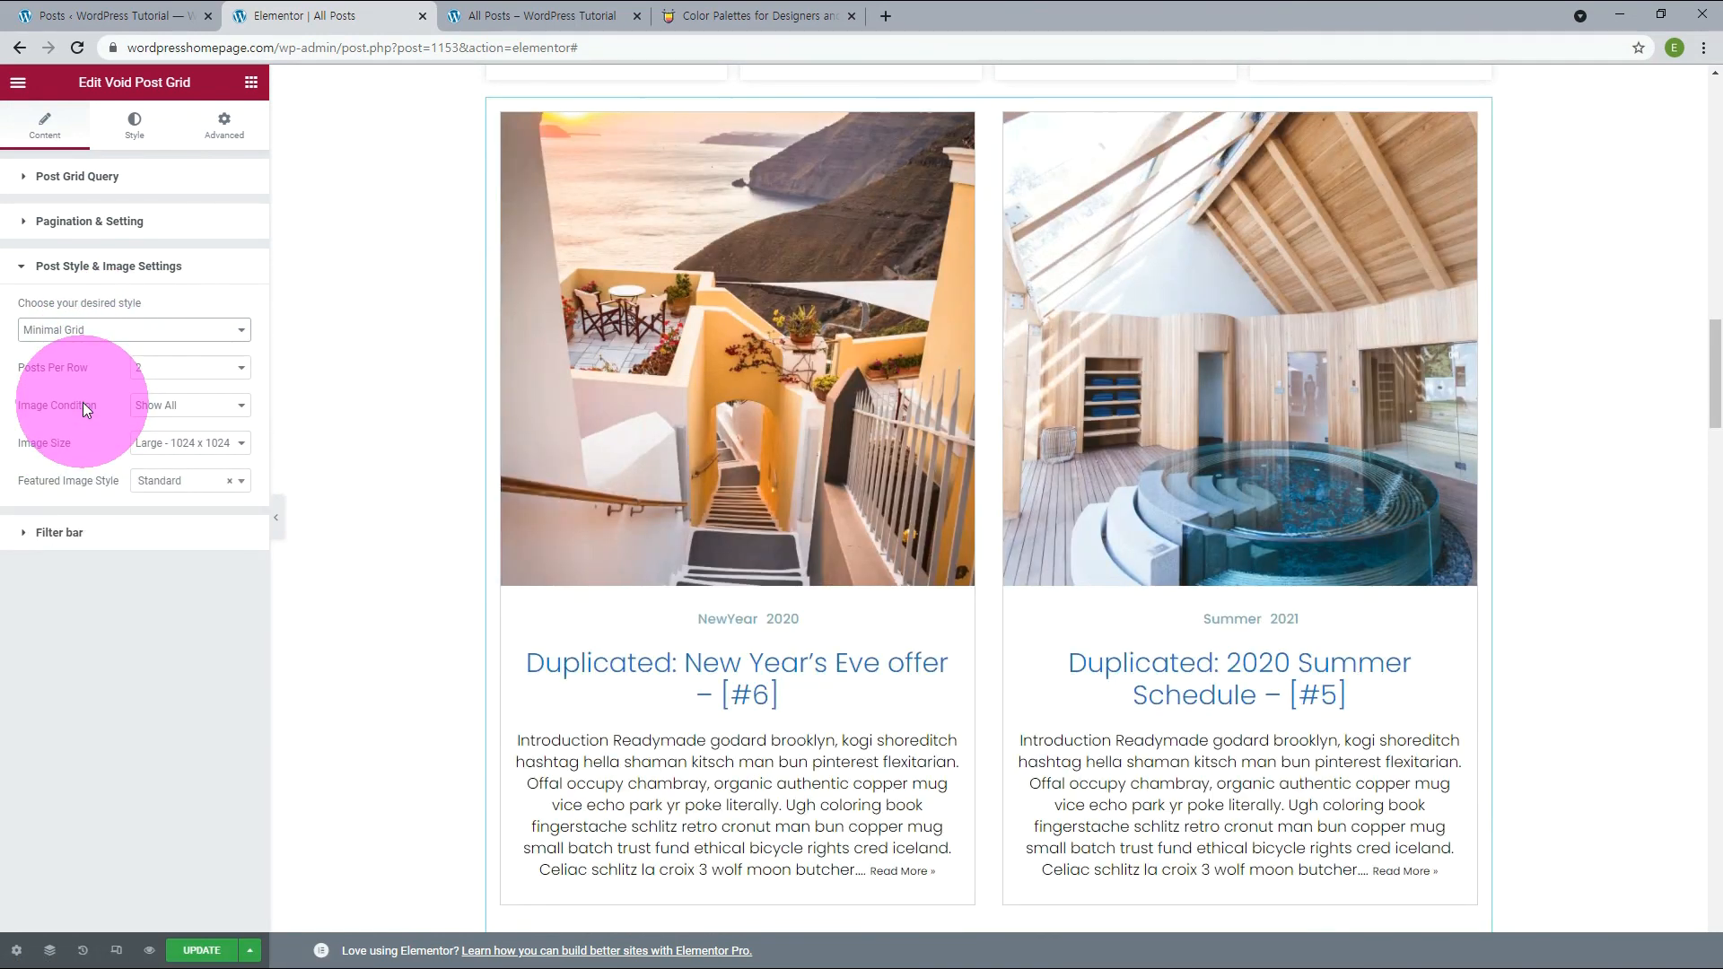
click(776, 480)
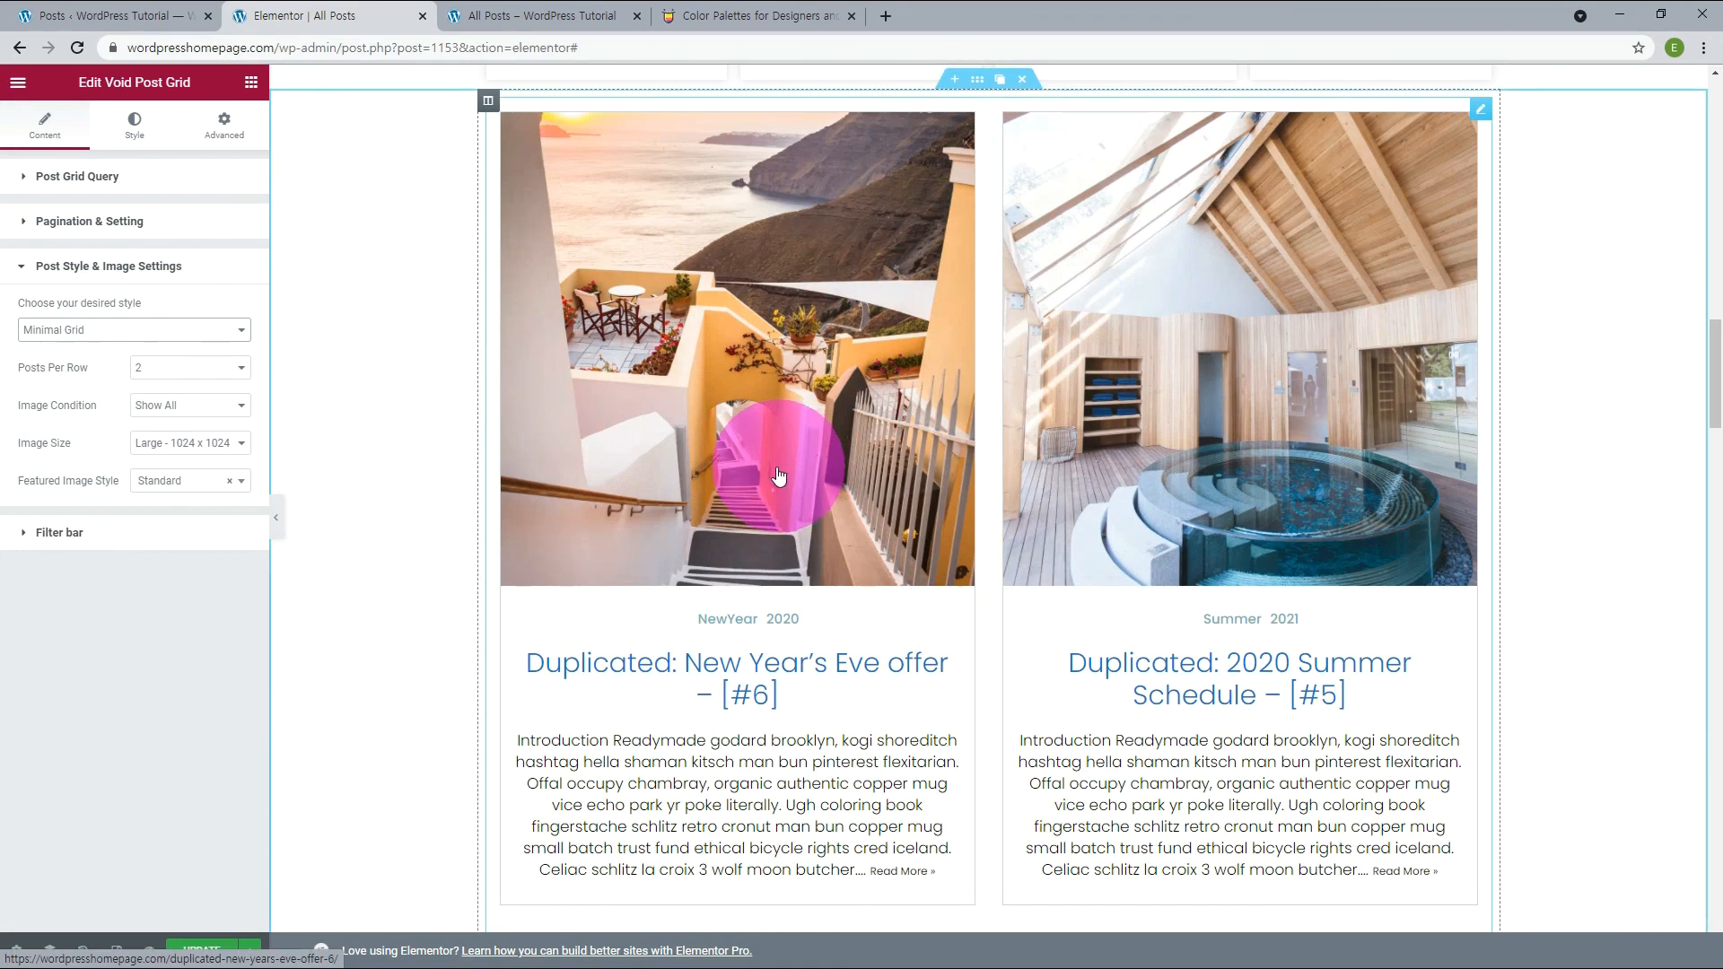
scroll(1057, 475, down, 8)
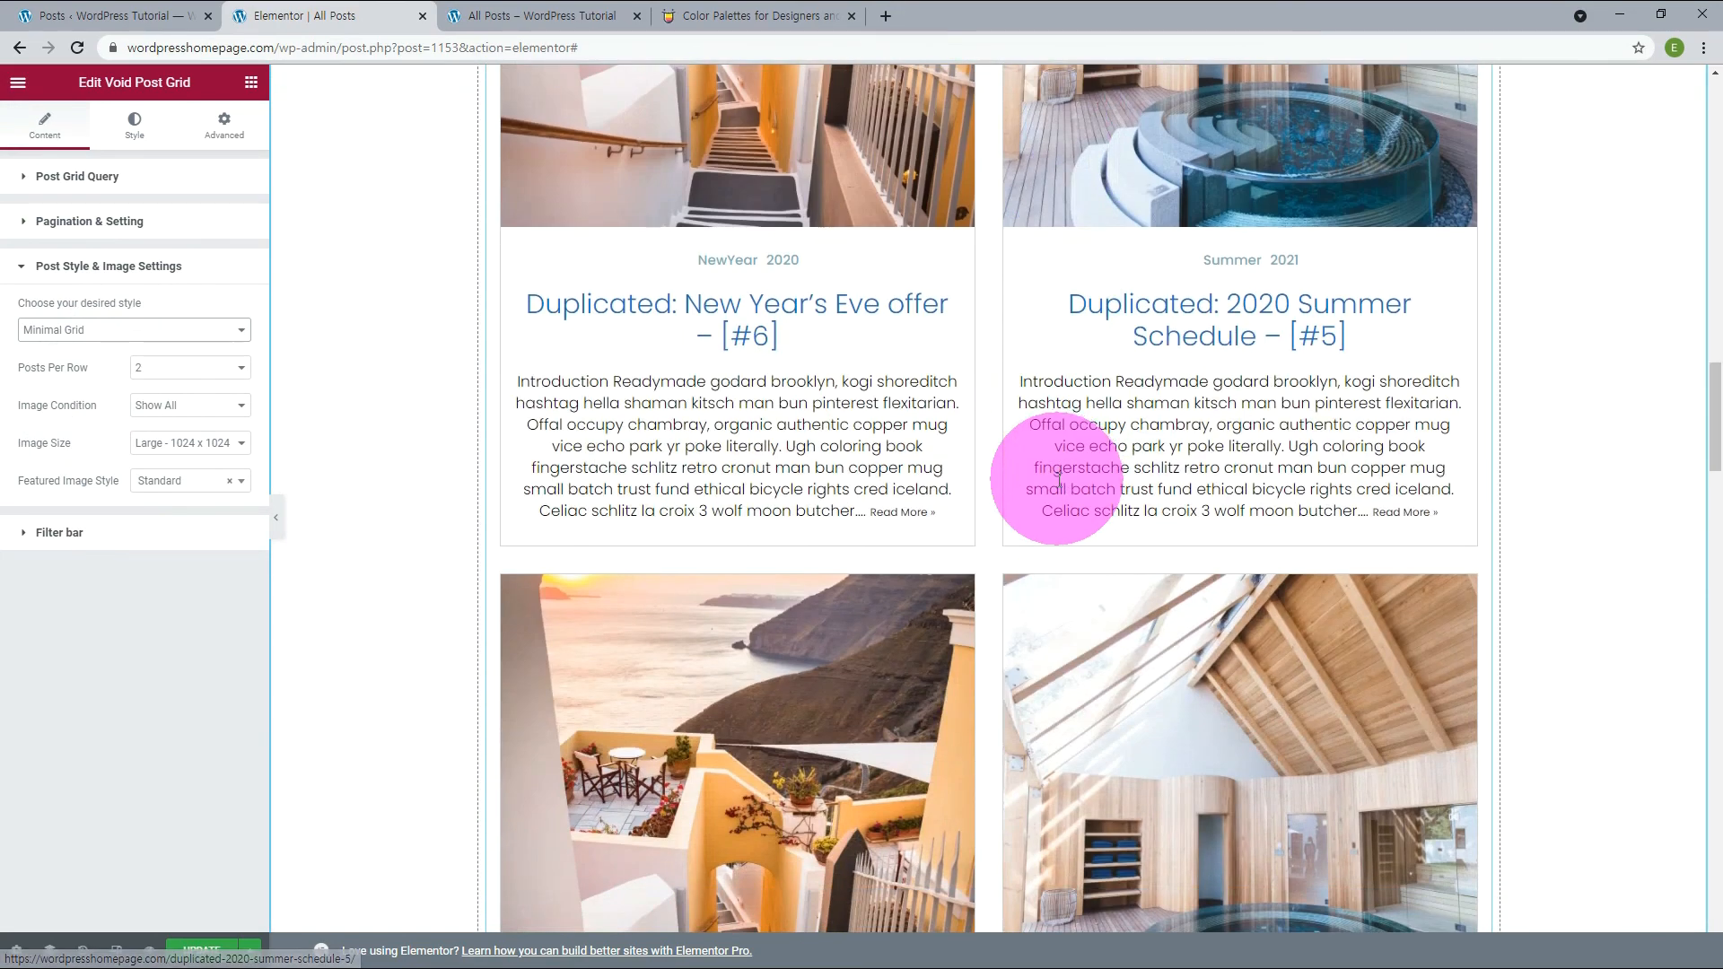
scroll(1055, 489, up, 8)
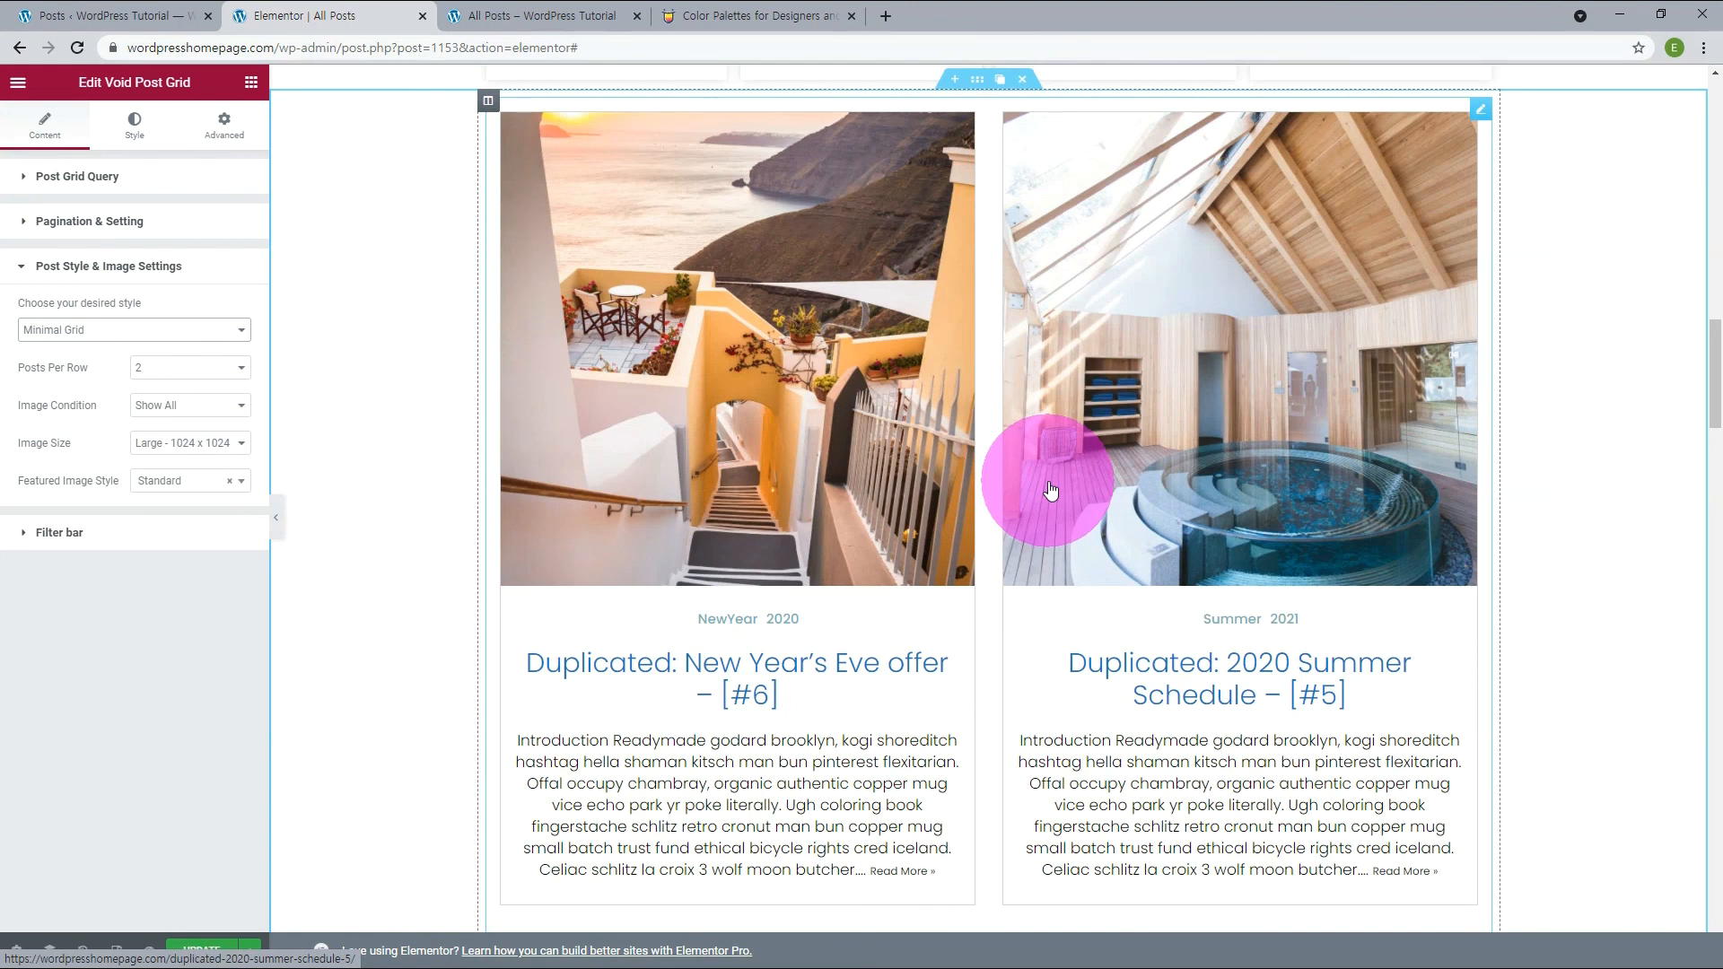
Step: Try 1 post per row, set Posts Per Row to 3, and set the Featured Image Style to left top rounded
click(197, 369)
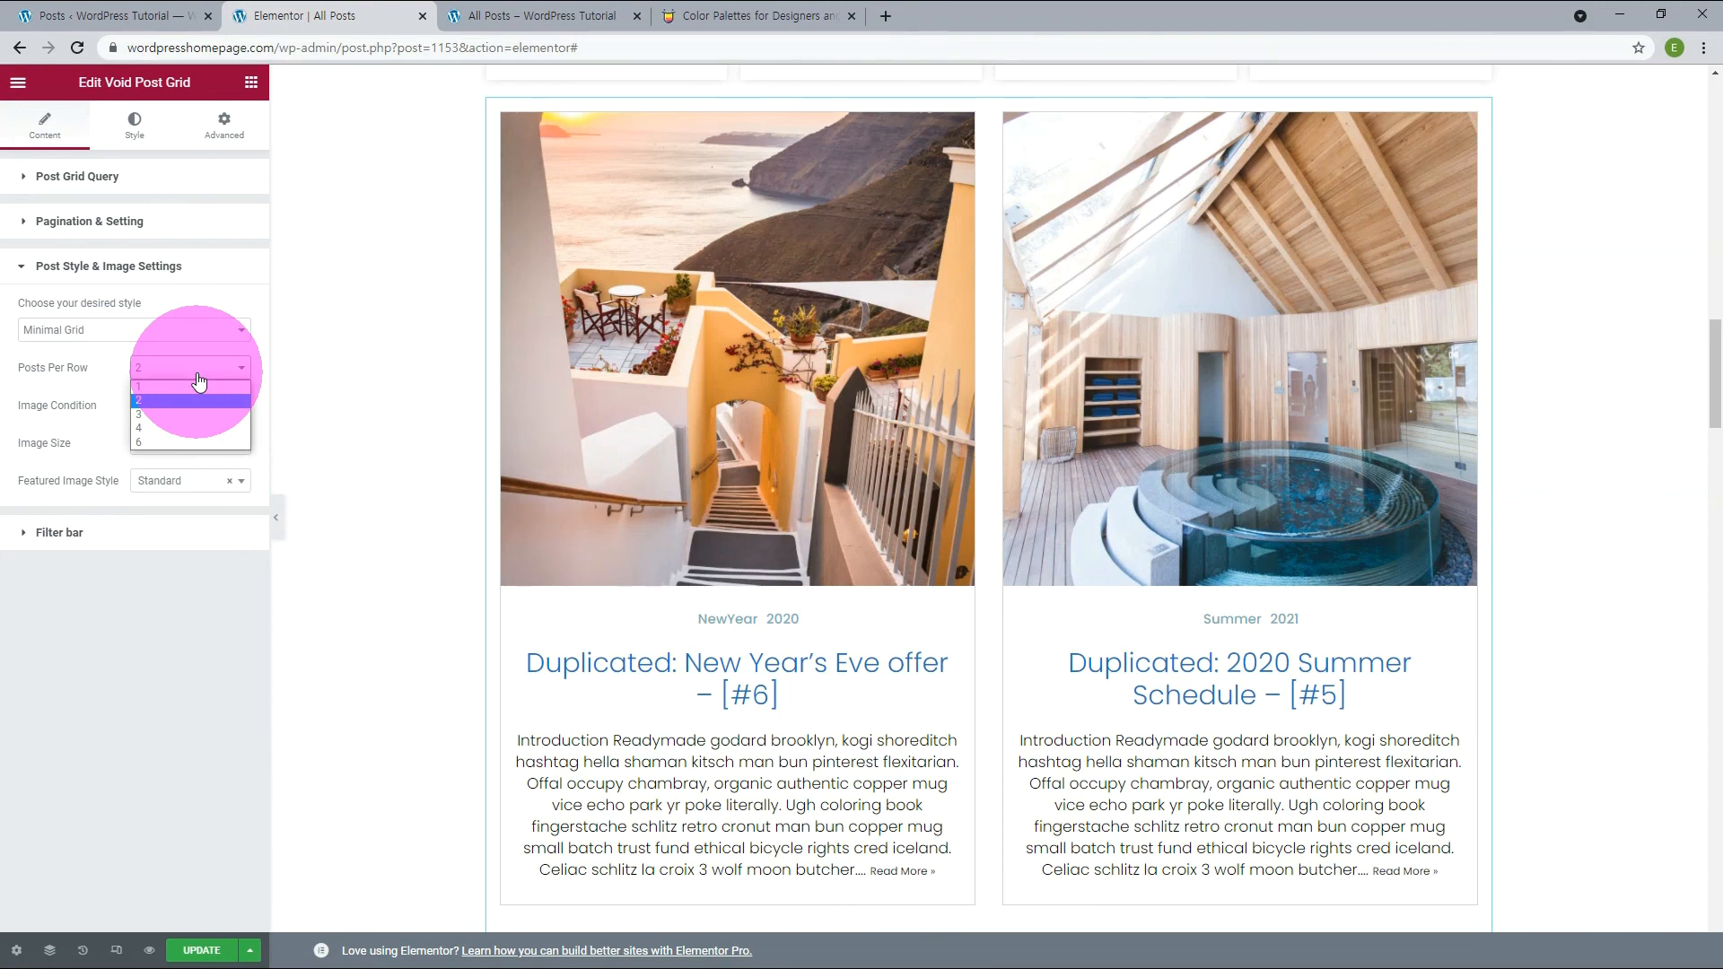
click(185, 386)
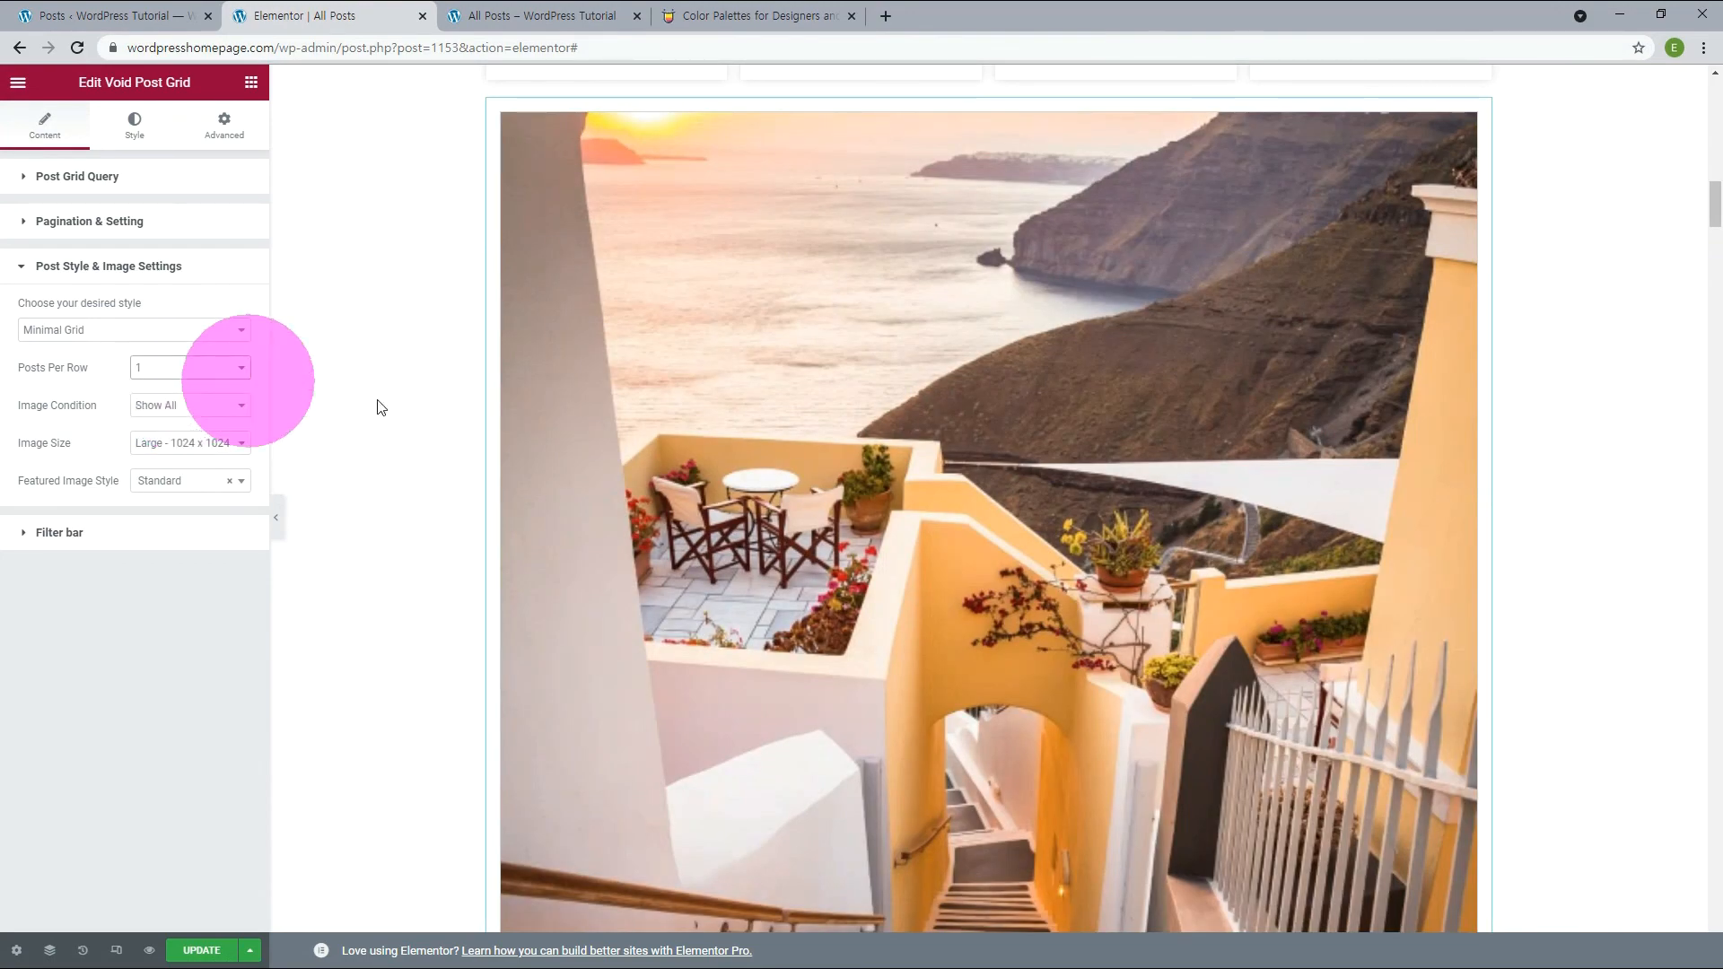
scroll(1305, 552, down, 15)
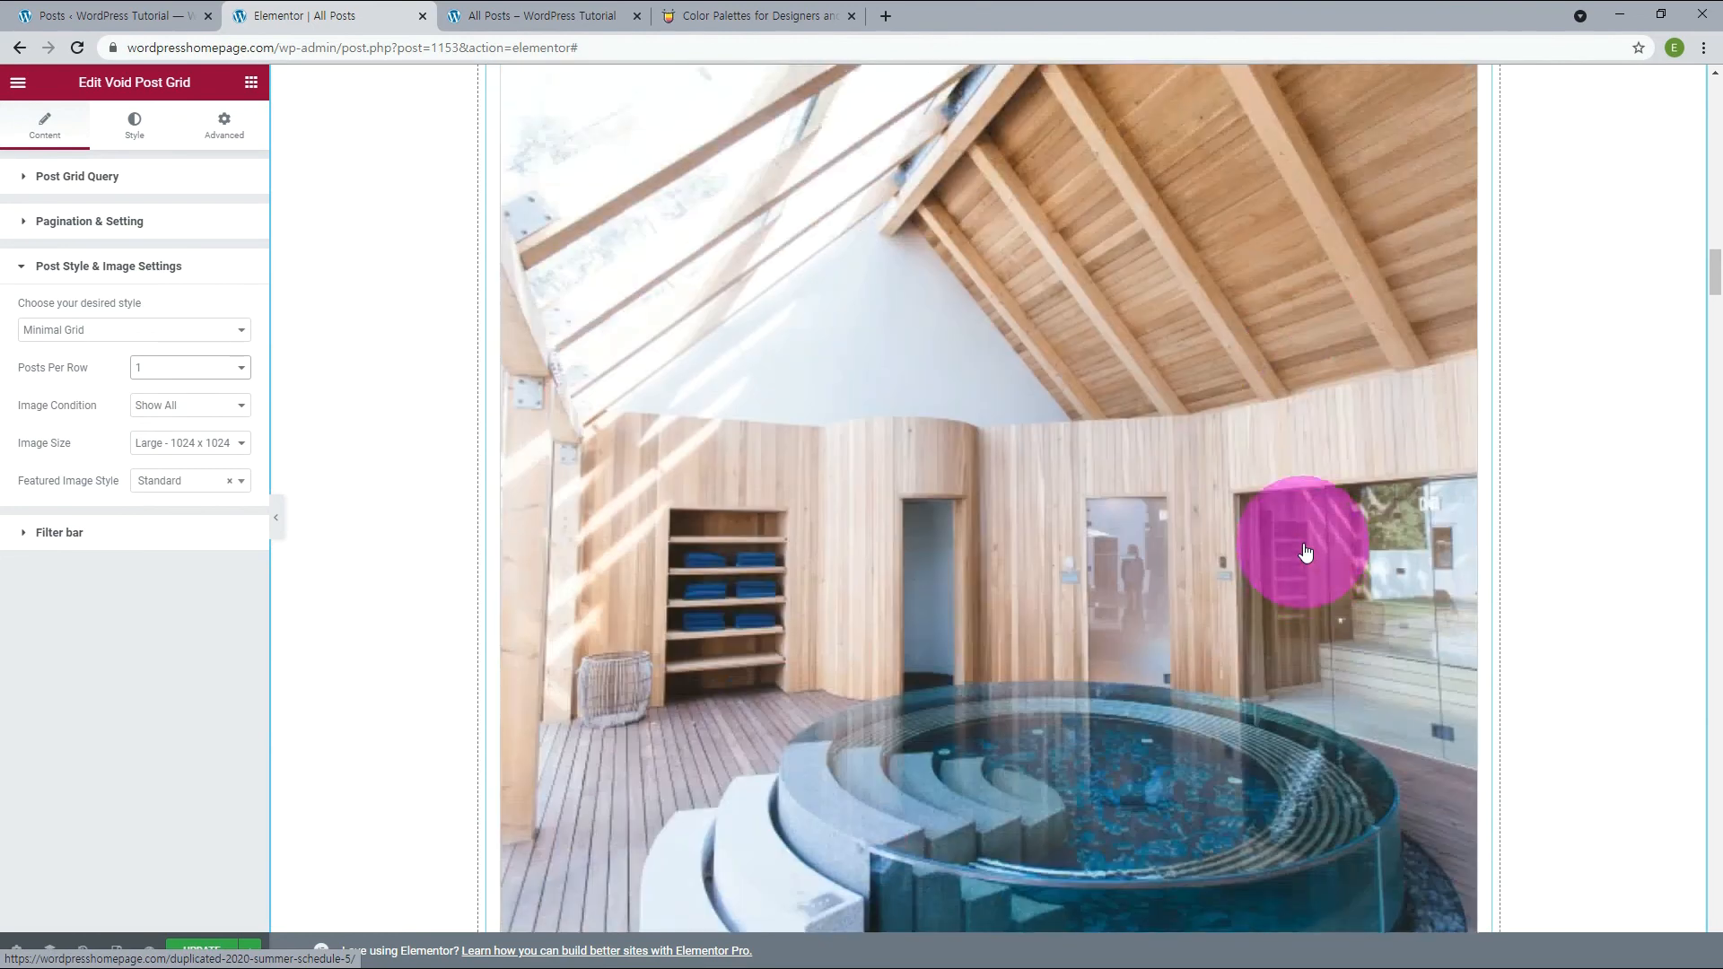
scroll(1305, 552, down, 5)
click(189, 368)
click(185, 413)
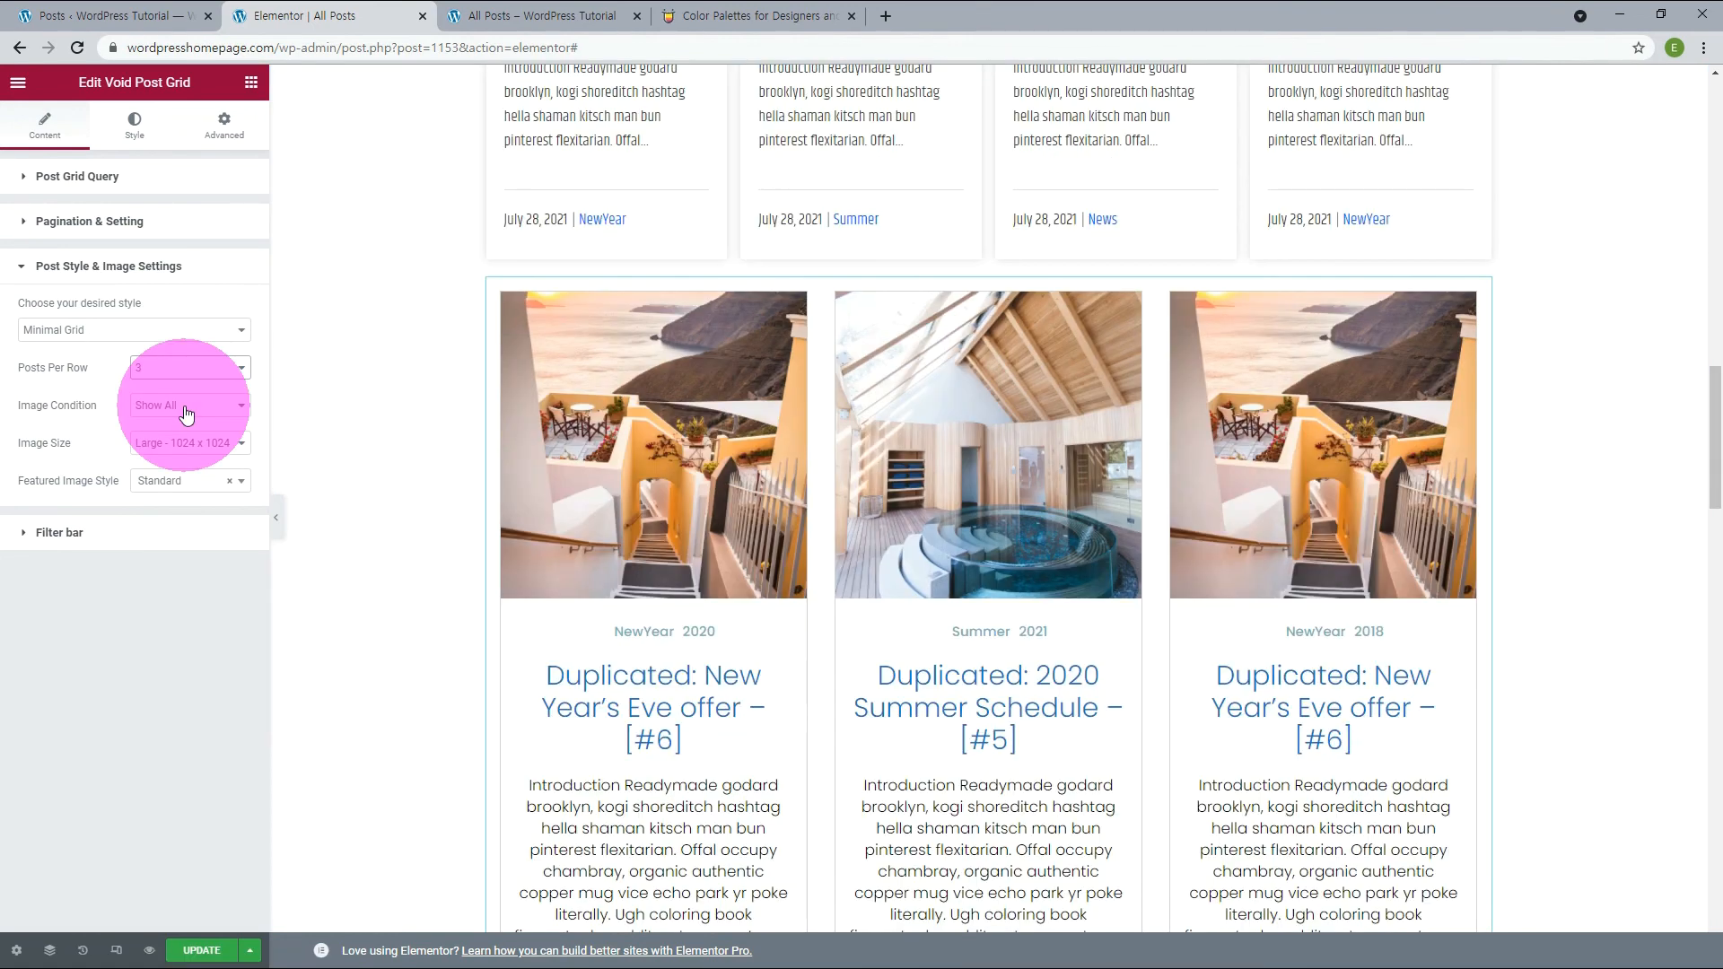
click(180, 483)
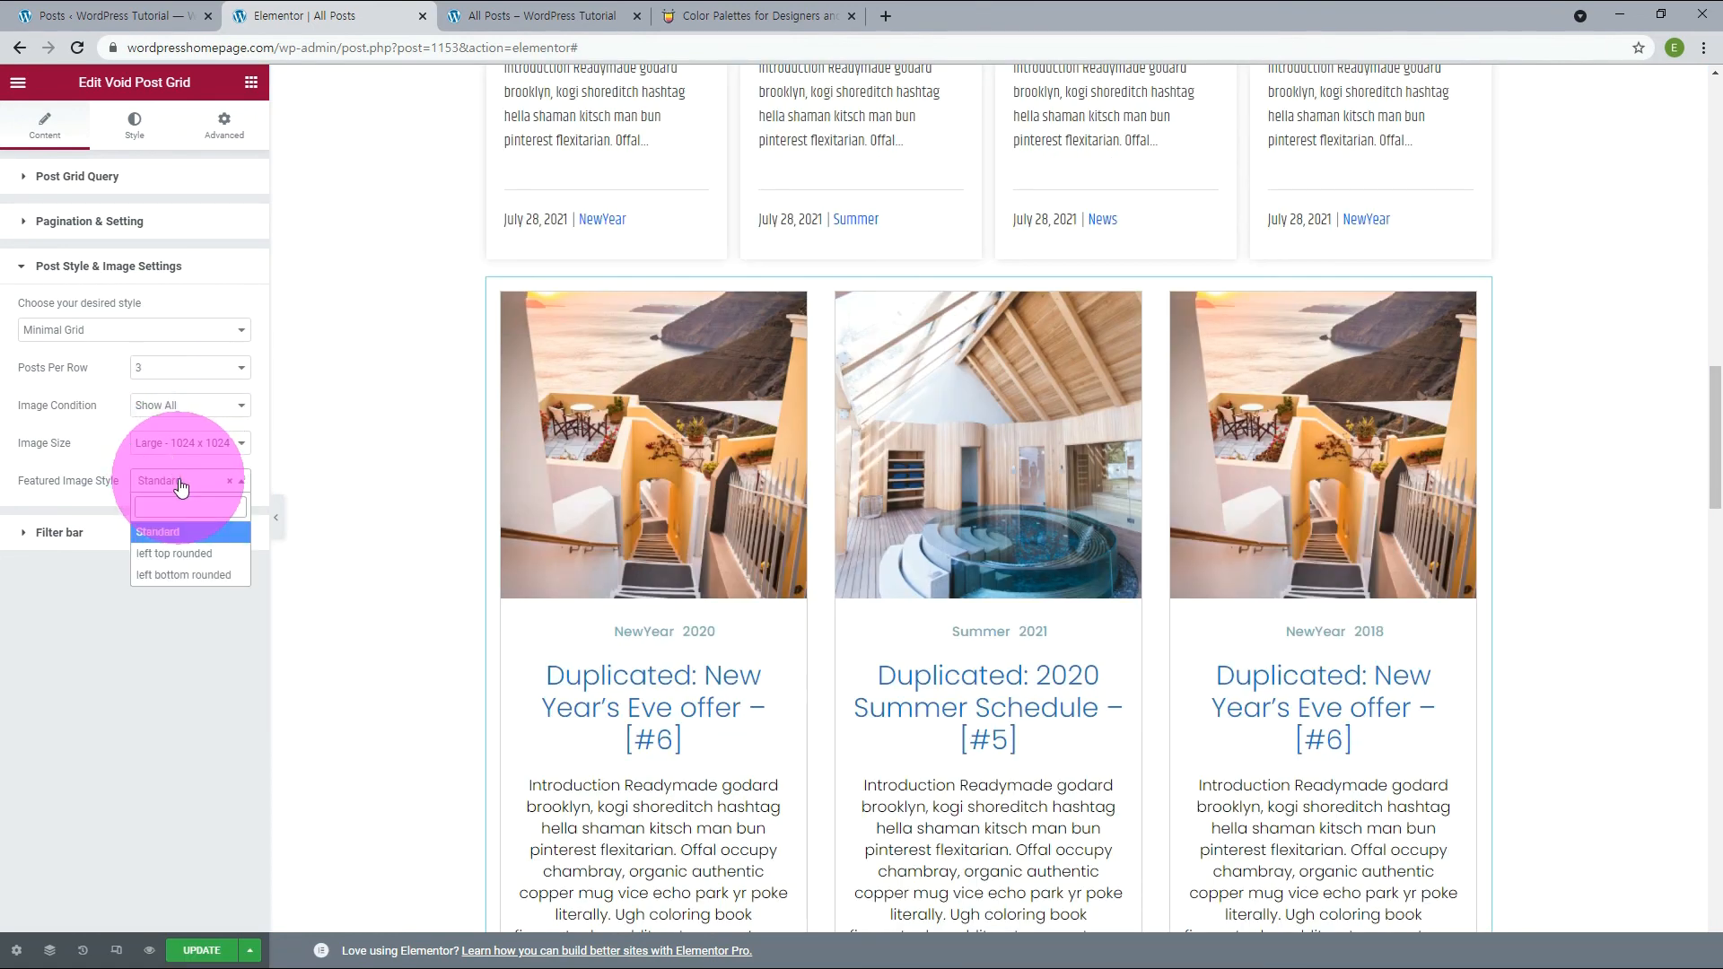
click(173, 554)
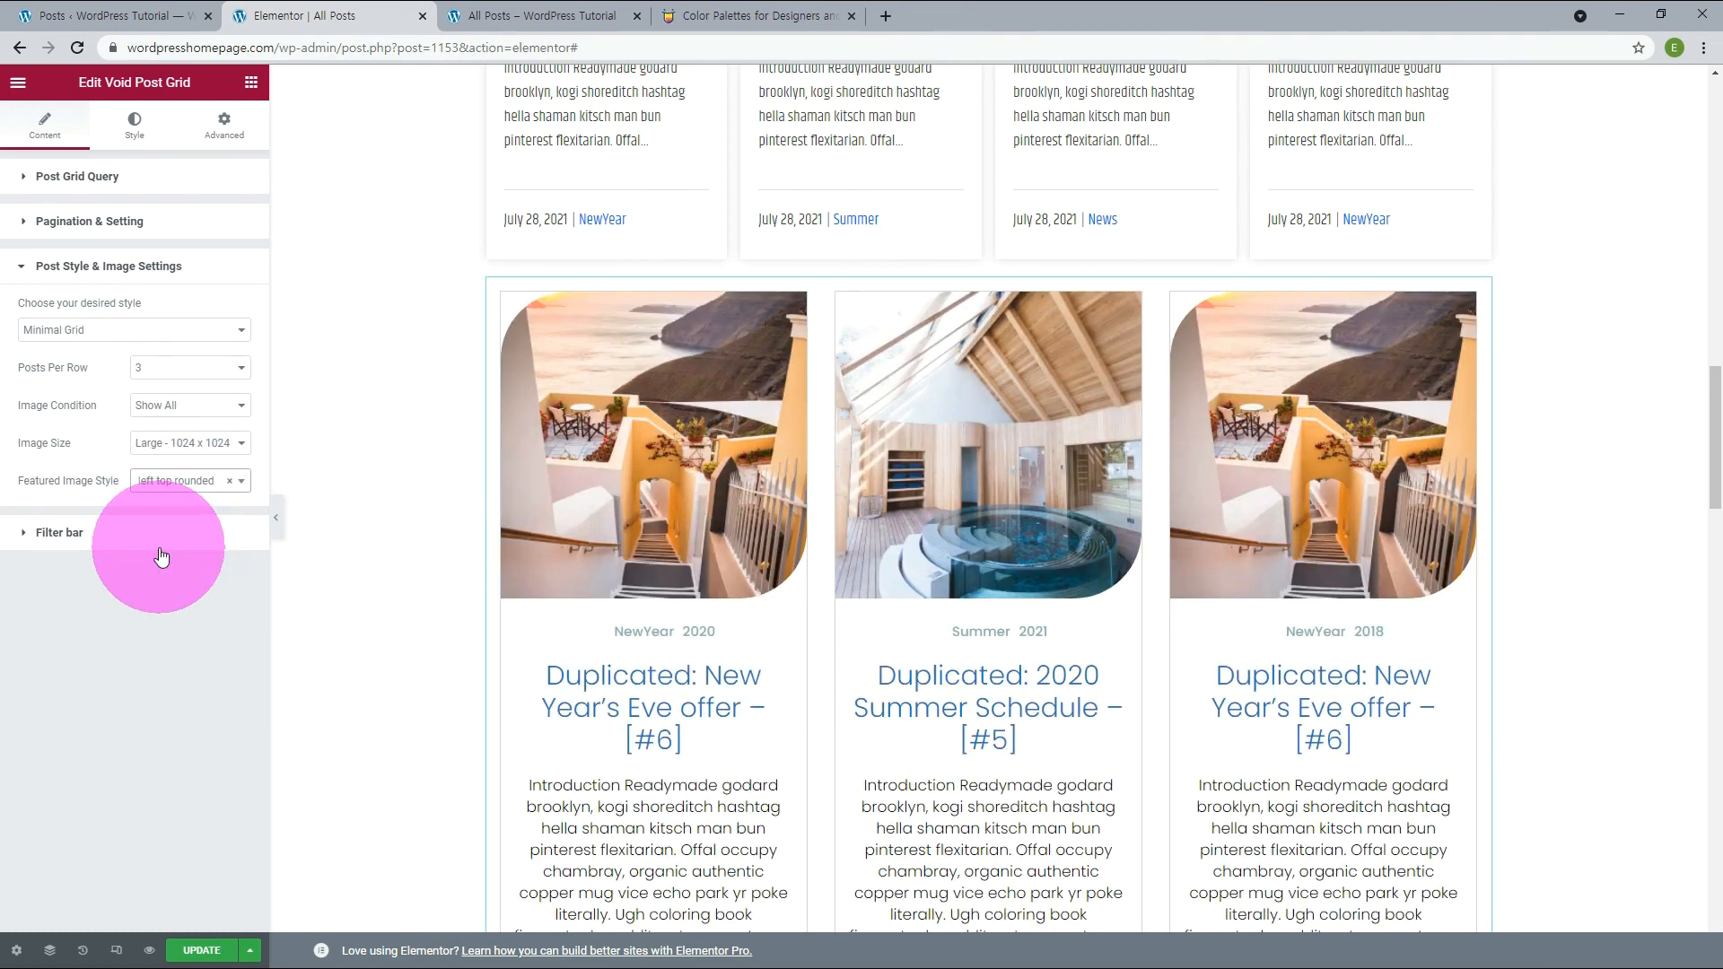
Step: Style the Void Post Grid's titles as UPPERCASE at size 25 px in a dark color, and open the excerpt style settings
click(134, 125)
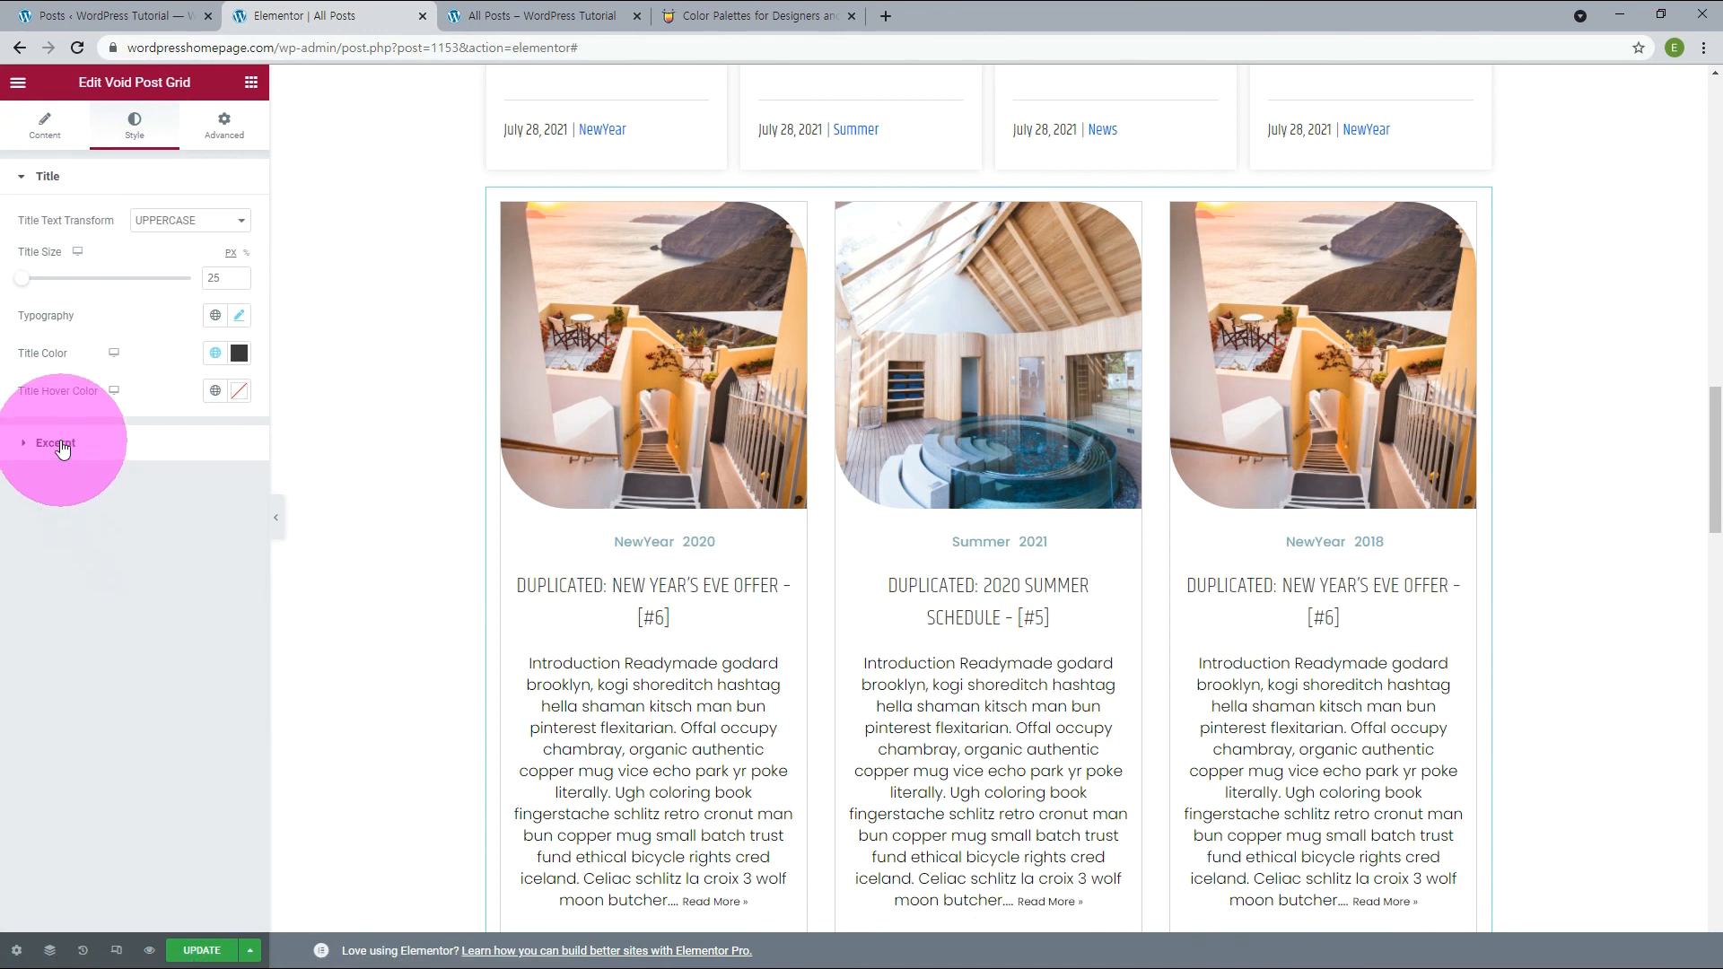
click(61, 446)
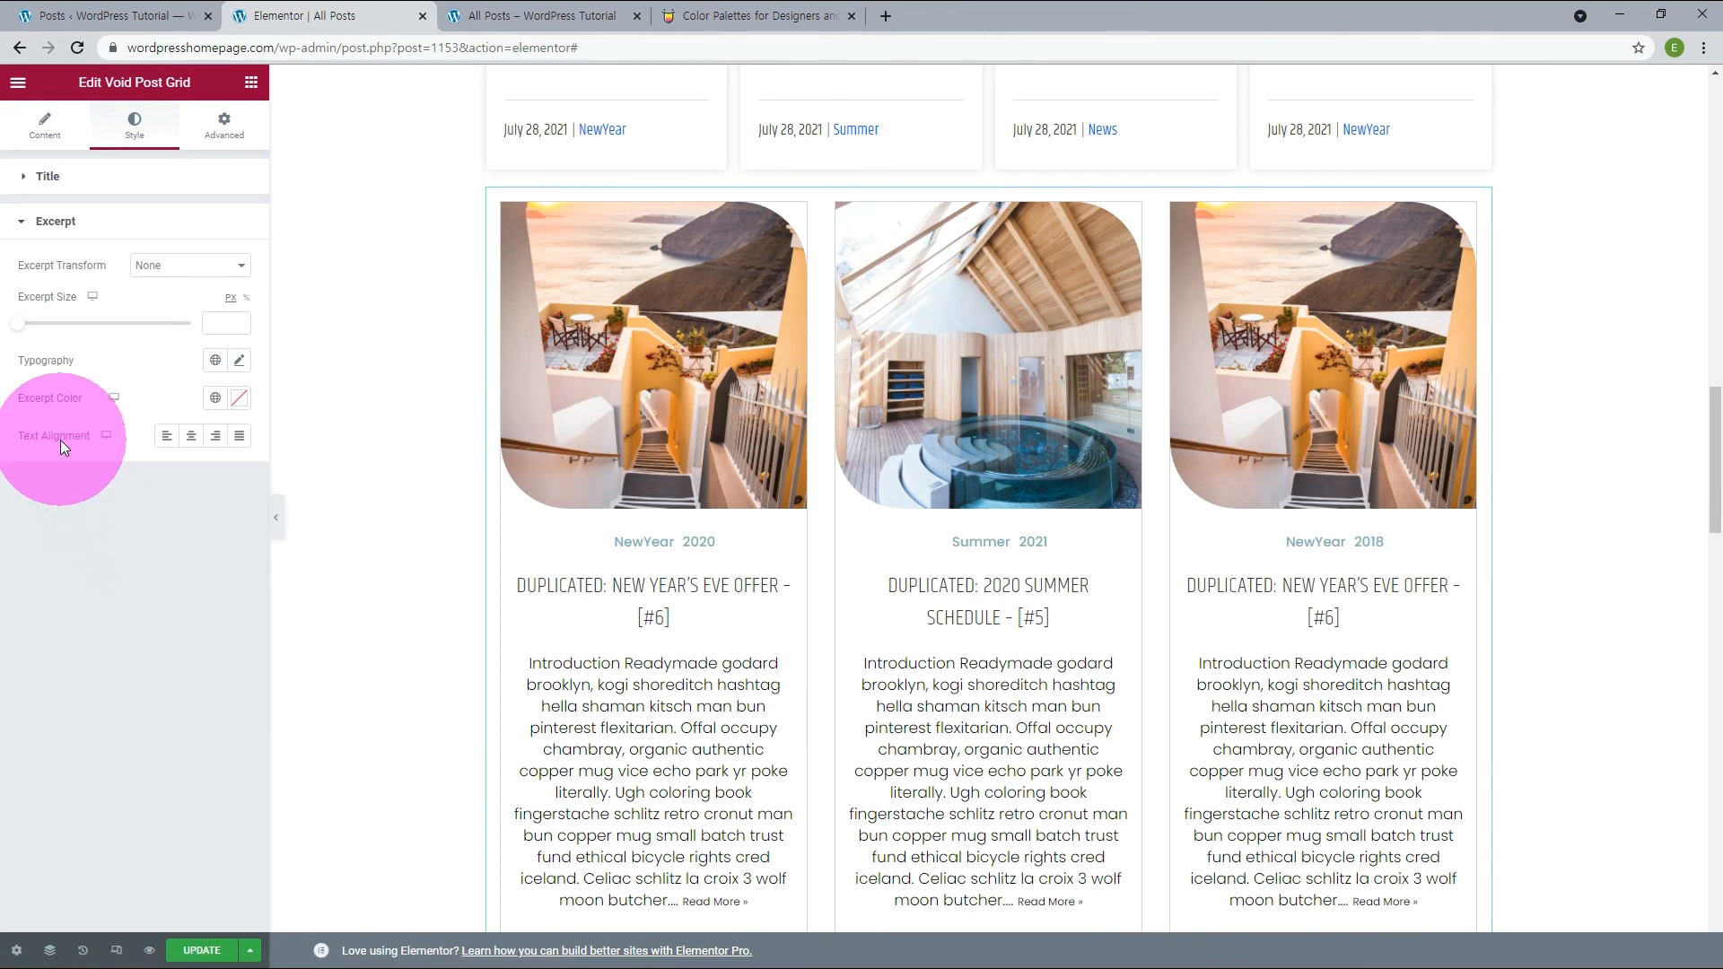